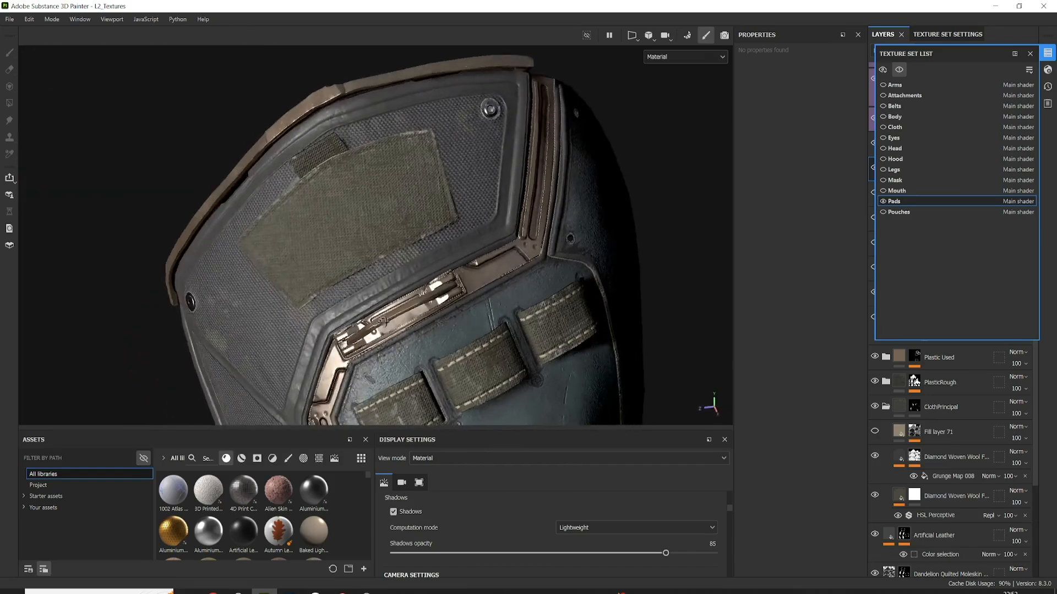
# Close the texture set list to reveal the full layer stack of the Pads texture set.
pyautogui.scroll(-3, 462, 276)
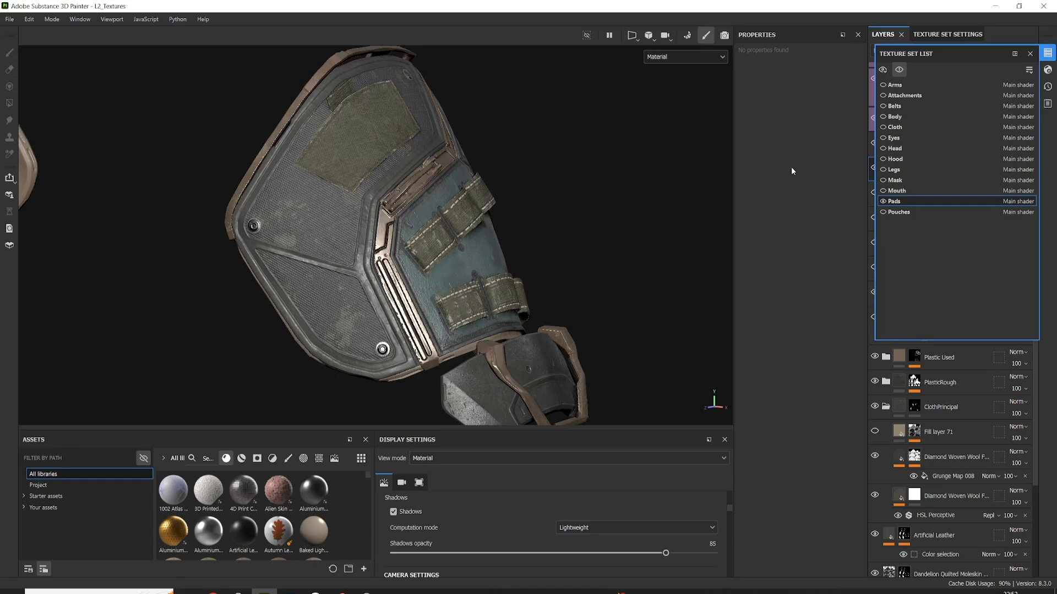
pyautogui.click(1030, 53)
pyautogui.scroll(-2, 935, 440)
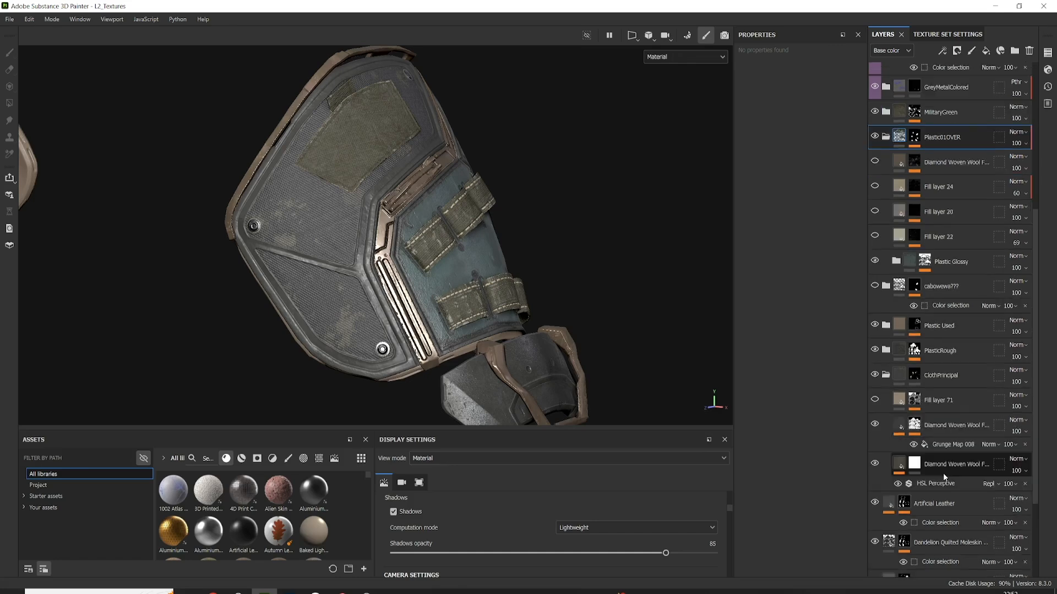
pyautogui.scroll(-1, 943, 468)
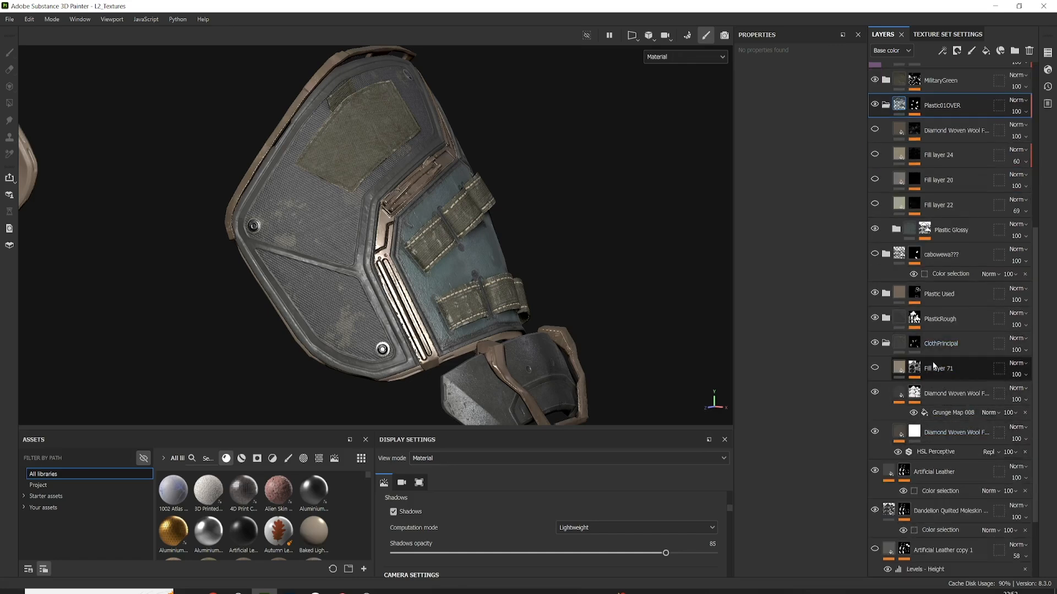
# View the ClothPrincipal folder's mask on the shoulder pad and return to the material view.
pyautogui.keyDown('alt'); pyautogui.moveTo(555, 349); pyautogui.dragTo(594, 353, button='right'); pyautogui.keyUp('alt')
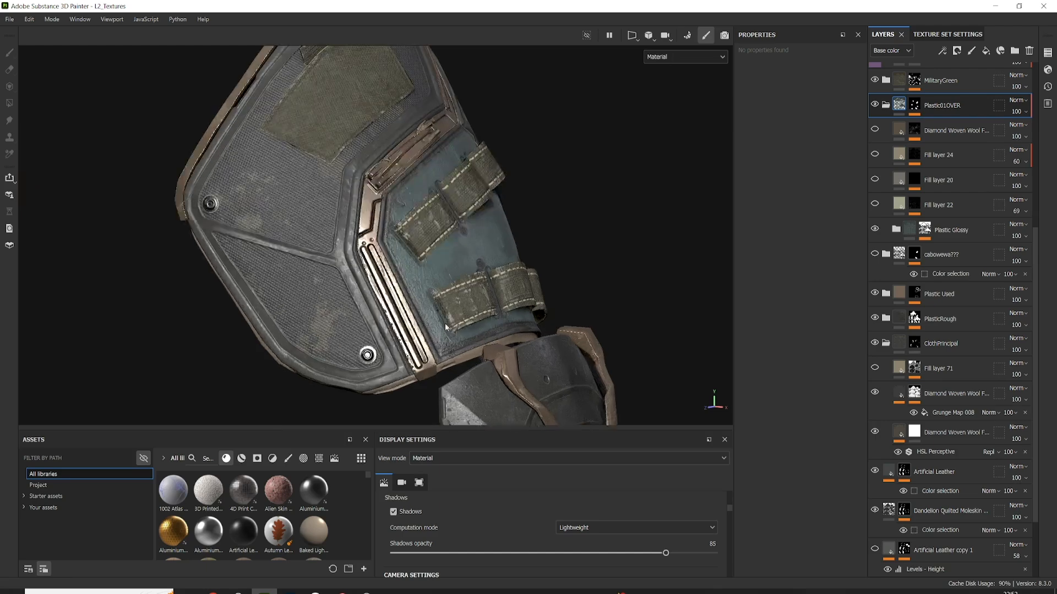
pyautogui.keyDown('alt'); pyautogui.moveTo(594, 353); pyautogui.dragTo(633, 366, button='middle'); pyautogui.keyUp('alt')
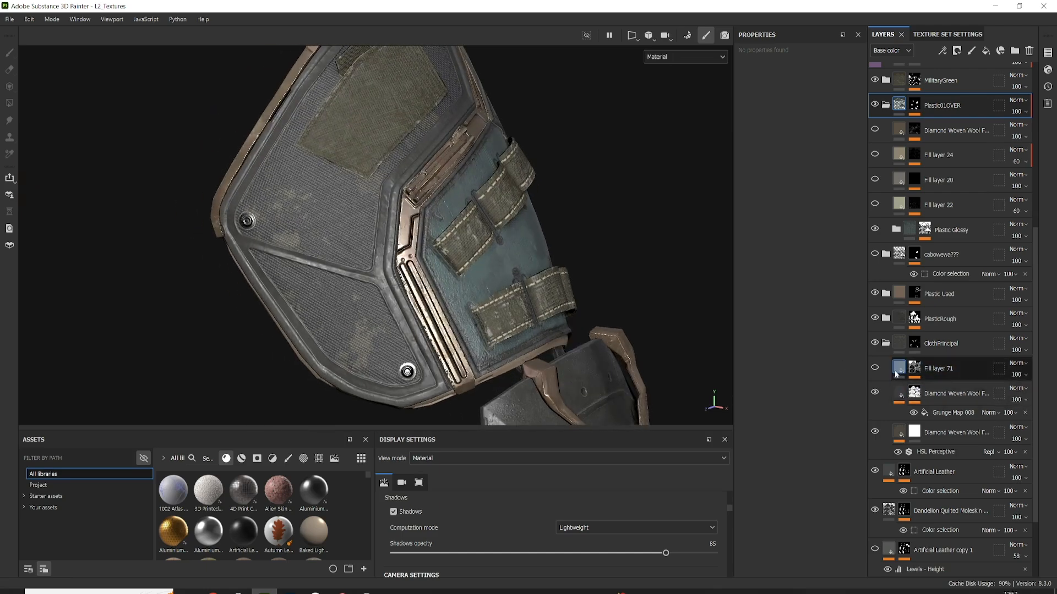
pyautogui.keyDown('alt'); pyautogui.click(915, 345); pyautogui.keyUp('alt')
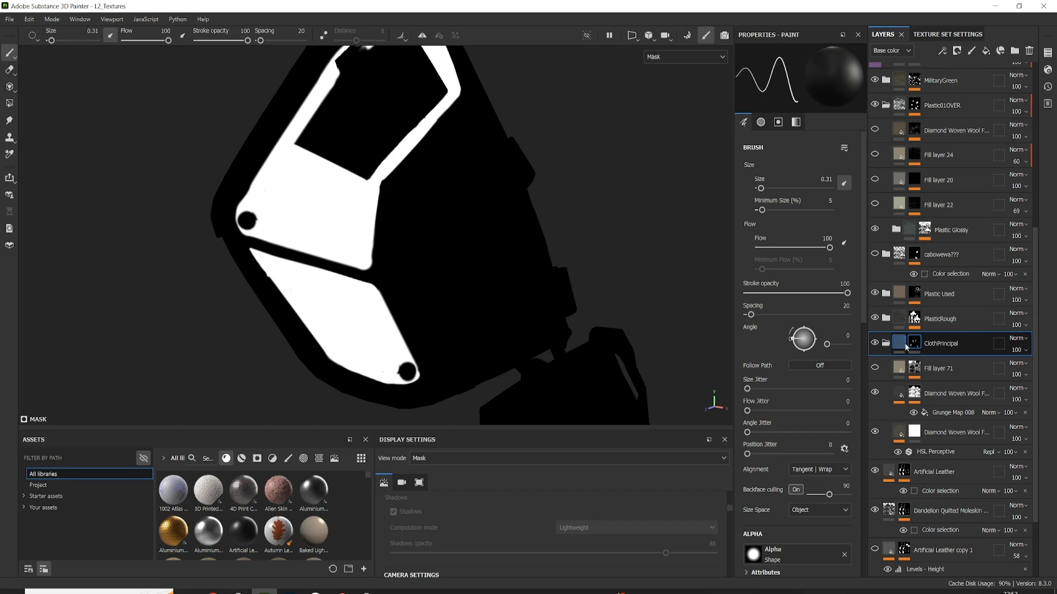
pyautogui.click(900, 346)
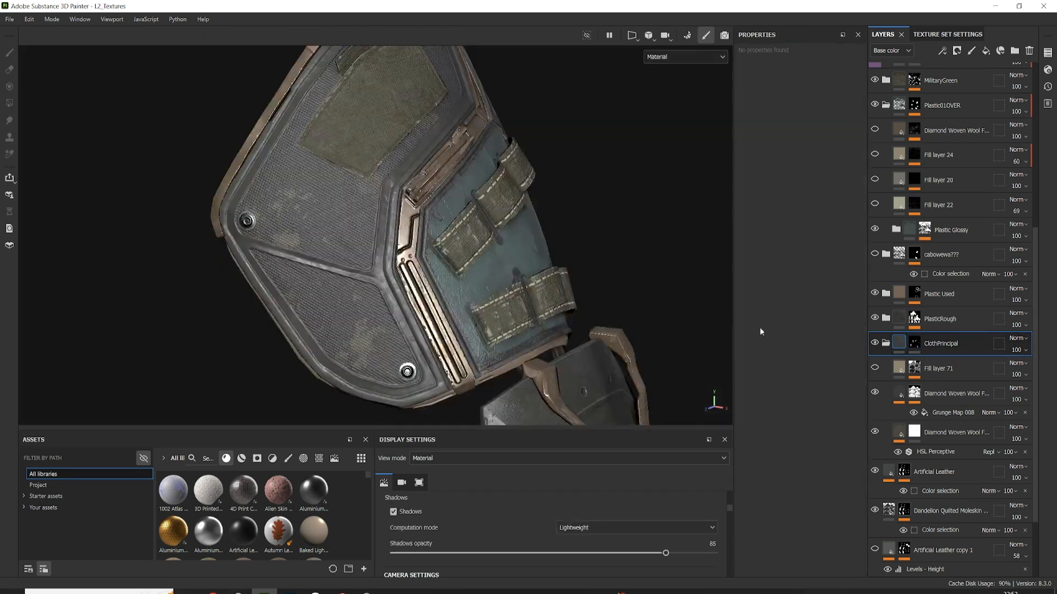
# Toggle the upper Diamond Woven Wool layer off and on to compare its effect on the pad fabric.
pyautogui.scroll(3, 431, 327)
pyautogui.keyDown('alt'); pyautogui.moveTo(411, 334); pyautogui.dragTo(455, 304, button='middle'); pyautogui.keyUp('alt')
pyautogui.moveTo(455, 304)
pyautogui.keyDown('alt'); pyautogui.mouseDown()
pyautogui.moveTo(451, 281)
pyautogui.moveTo(459, 287)
pyautogui.mouseUp(); pyautogui.keyUp('alt')
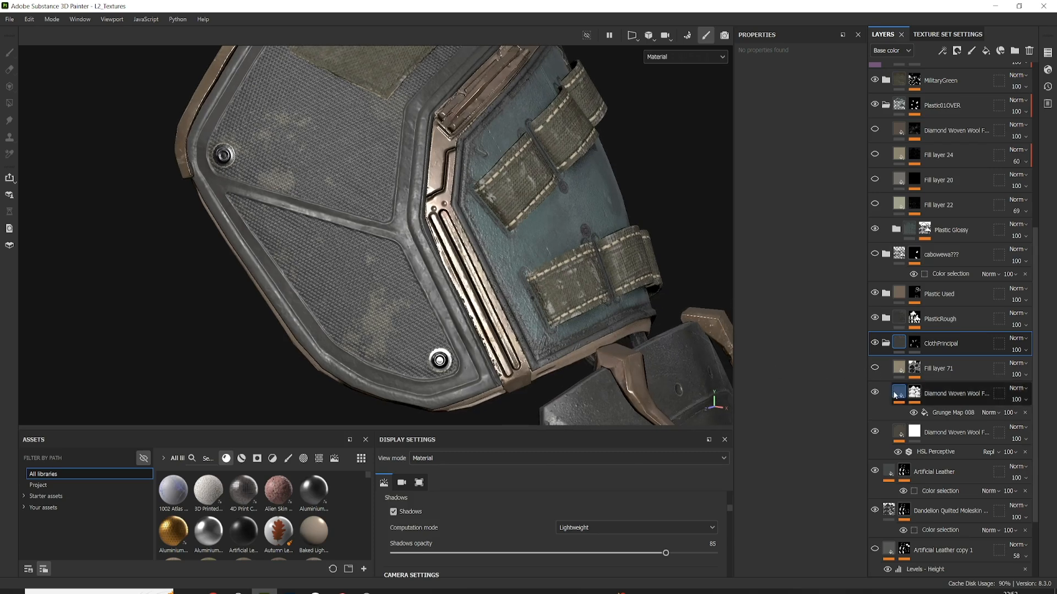
pyautogui.click(874, 393)
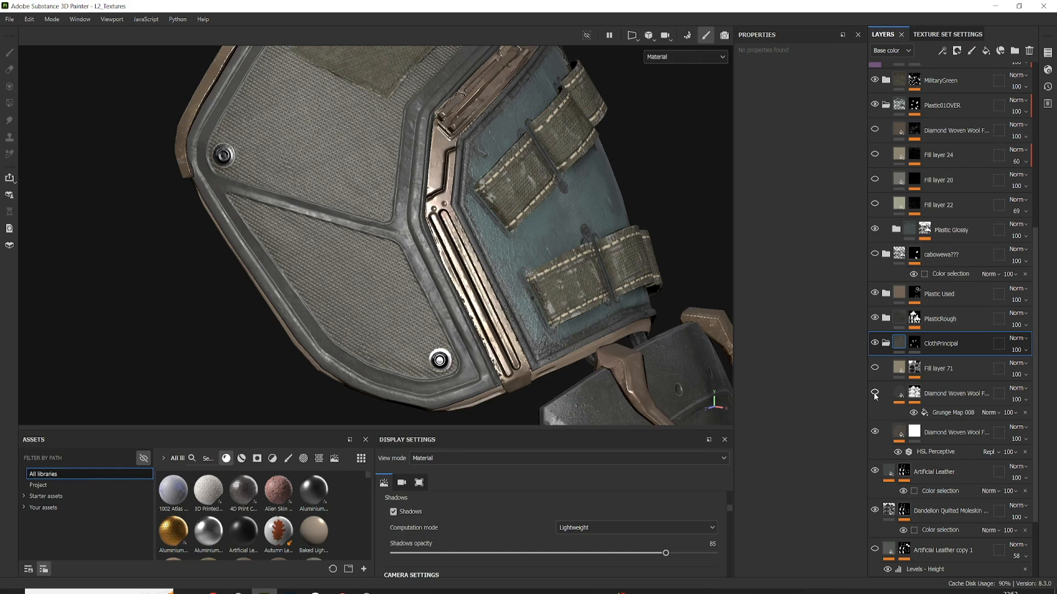
pyautogui.click(874, 393)
pyautogui.moveTo(317, 183)
pyautogui.keyDown('alt'); pyautogui.mouseDown()
pyautogui.moveTo(368, 187)
pyautogui.moveTo(326, 185)
pyautogui.mouseUp(); pyautogui.keyUp('alt')
pyautogui.keyDown('alt'); pyautogui.moveTo(266, 158); pyautogui.dragTo(329, 189, button='right'); pyautogui.keyUp('alt')
pyautogui.keyDown('alt'); pyautogui.moveTo(328, 190); pyautogui.dragTo(297, 227, button='middle'); pyautogui.keyUp('alt')
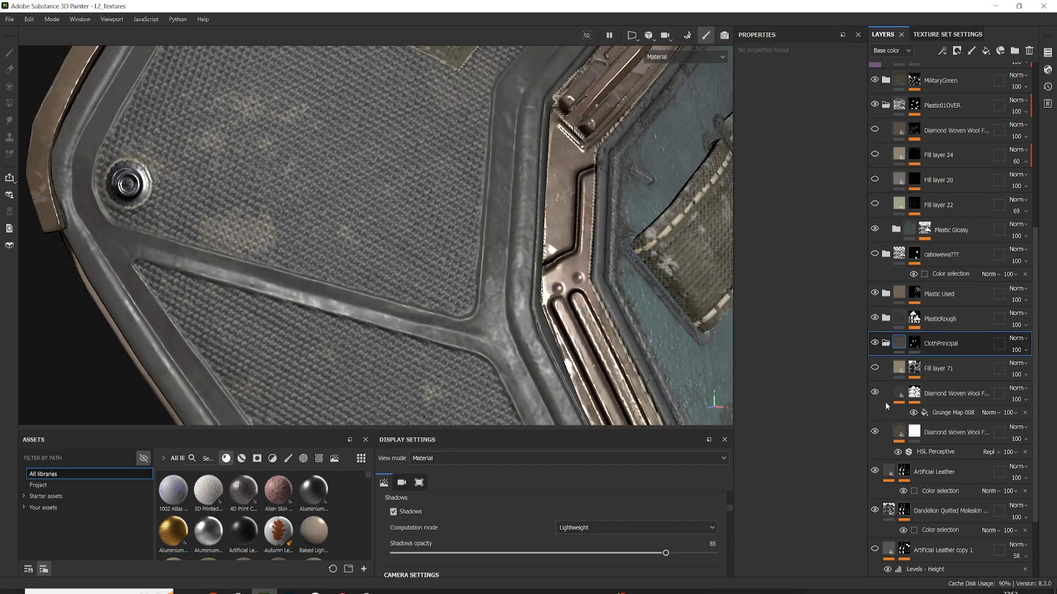
# Inspect the upper Diamond Woven Wool layer's grunge mask, and examine the masked patches of the fabric close up in material view.
pyautogui.keyDown('alt'); pyautogui.click(914, 392); pyautogui.keyUp('alt')
pyautogui.keyDown('alt'); pyautogui.moveTo(382, 258); pyautogui.dragTo(399, 262, button='right'); pyautogui.keyUp('alt')
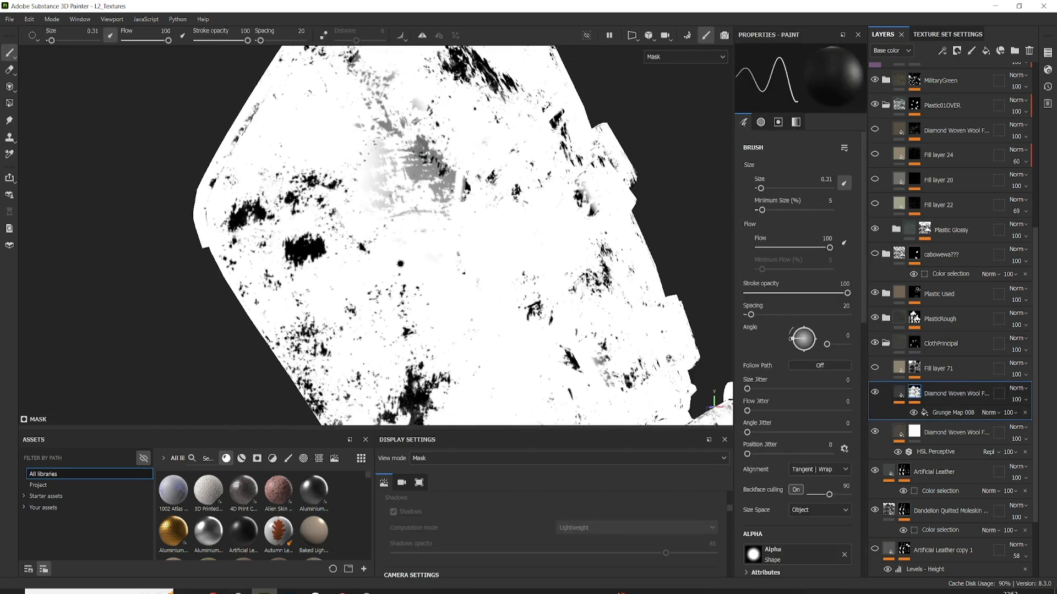
pyautogui.keyDown('alt'); pyautogui.moveTo(399, 262); pyautogui.dragTo(408, 198, button='middle'); pyautogui.keyUp('alt')
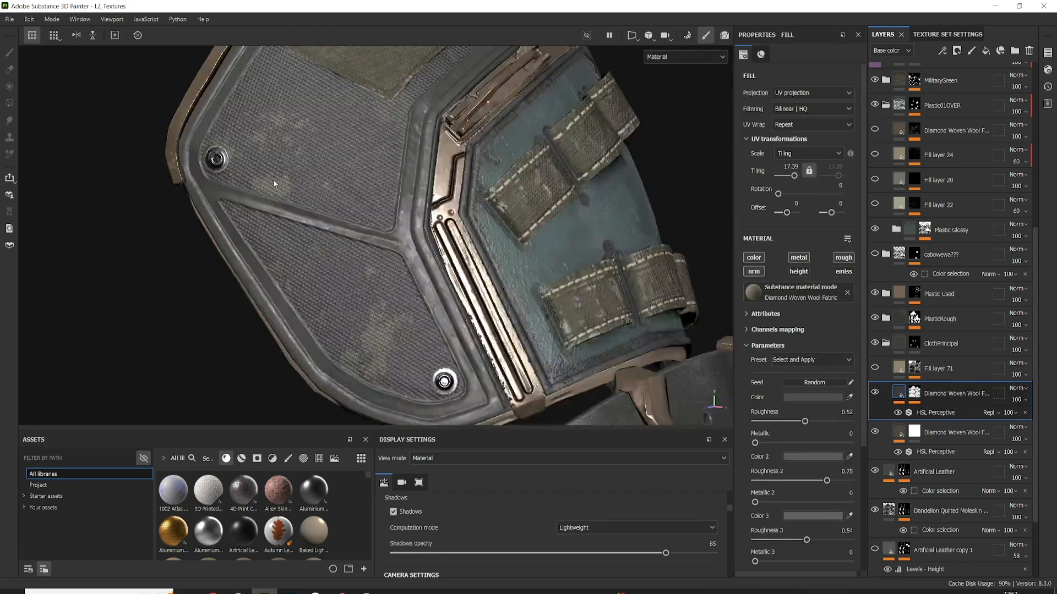
pyautogui.keyDown('alt'); pyautogui.moveTo(273, 179); pyautogui.dragTo(297, 183, button='right'); pyautogui.keyUp('alt')
pyautogui.keyDown('alt'); pyautogui.moveTo(300, 184); pyautogui.dragTo(304, 224, button='middle'); pyautogui.keyUp('alt')
pyautogui.keyDown('alt'); pyautogui.moveTo(304, 224); pyautogui.dragTo(334, 229); pyautogui.keyUp('alt')
pyautogui.keyDown('alt'); pyautogui.moveTo(335, 229); pyautogui.dragTo(303, 228, button='middle'); pyautogui.keyUp('alt')
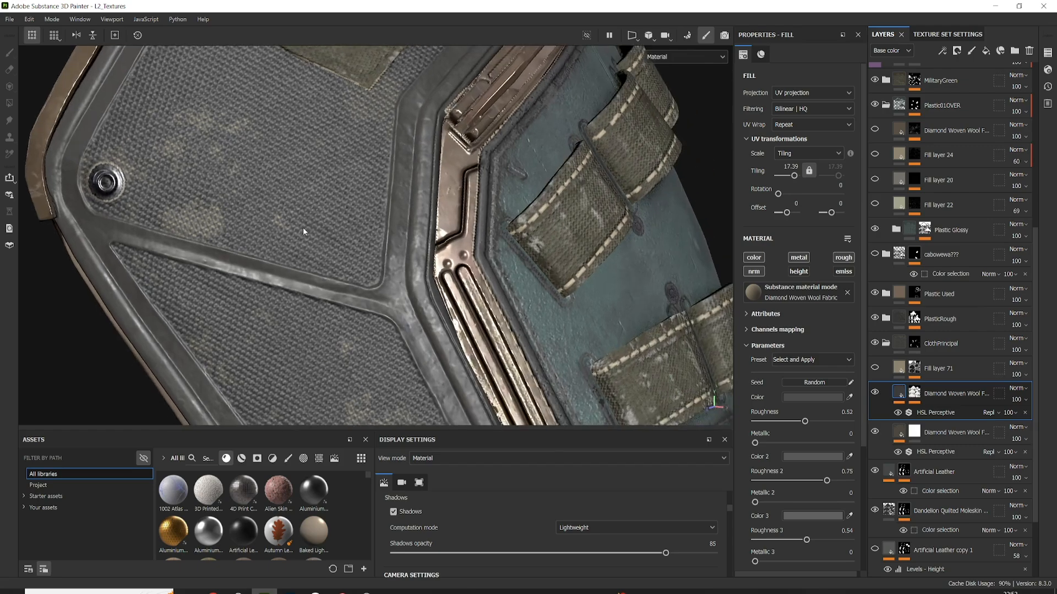
pyautogui.keyDown('alt'); pyautogui.moveTo(303, 227); pyautogui.dragTo(325, 226, button='right'); pyautogui.keyUp('alt')
pyautogui.keyDown('alt'); pyautogui.moveTo(325, 226); pyautogui.dragTo(315, 243, button='middle'); pyautogui.keyUp('alt')
pyautogui.keyDown('alt'); pyautogui.moveTo(315, 242); pyautogui.dragTo(316, 238); pyautogui.keyUp('alt')
pyautogui.keyDown('alt'); pyautogui.moveTo(316, 238); pyautogui.dragTo(338, 205, button='middle'); pyautogui.keyUp('alt')
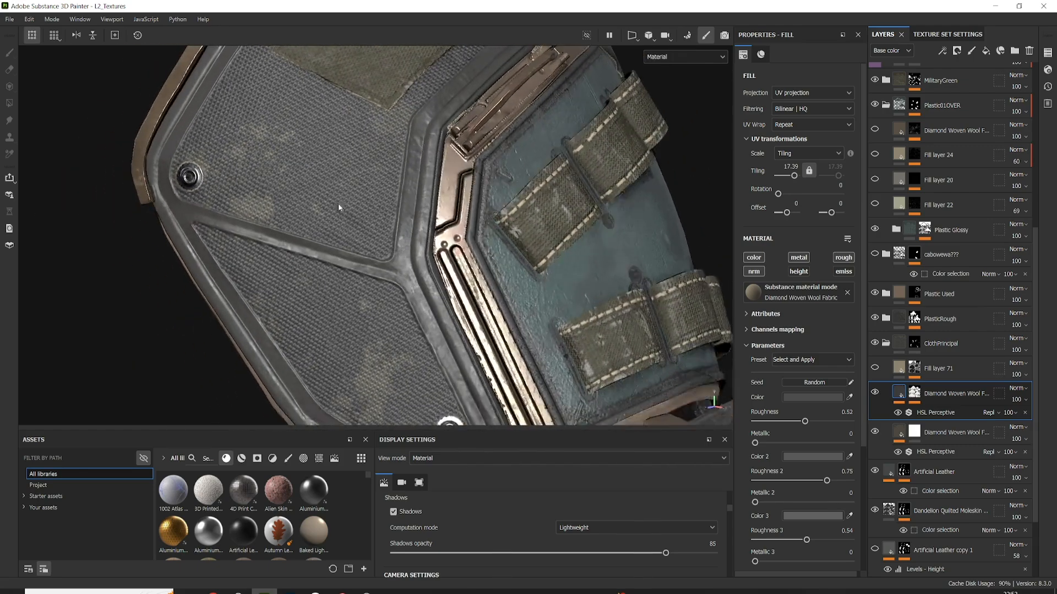
pyautogui.keyDown('alt'); pyautogui.moveTo(338, 207); pyautogui.dragTo(353, 210); pyautogui.keyUp('alt')
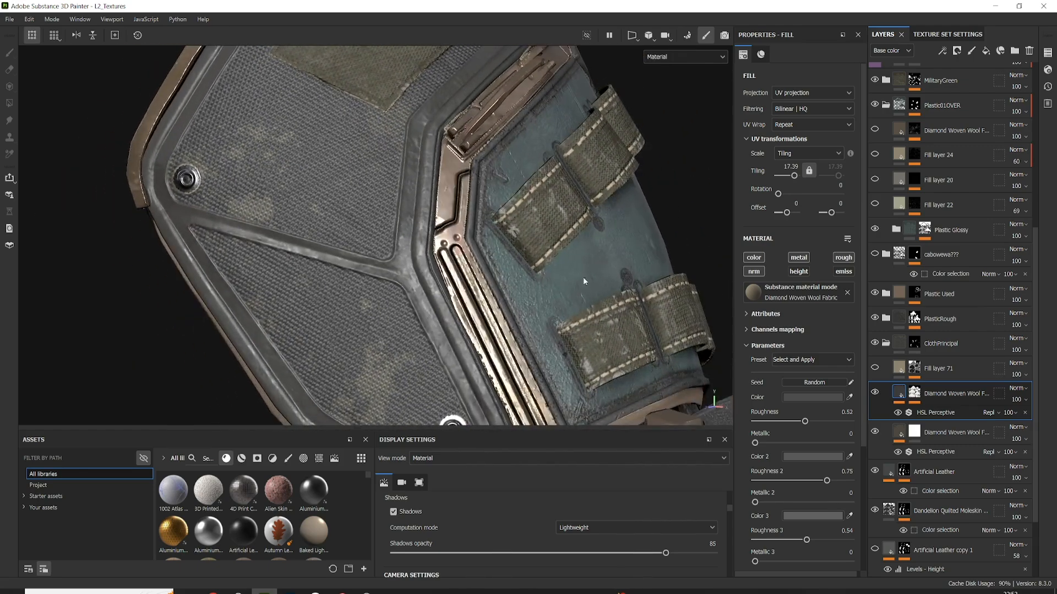
# Select the lower Diamond Woven Wool layer and check its material channels, especially the normal channel.
pyautogui.click(914, 431)
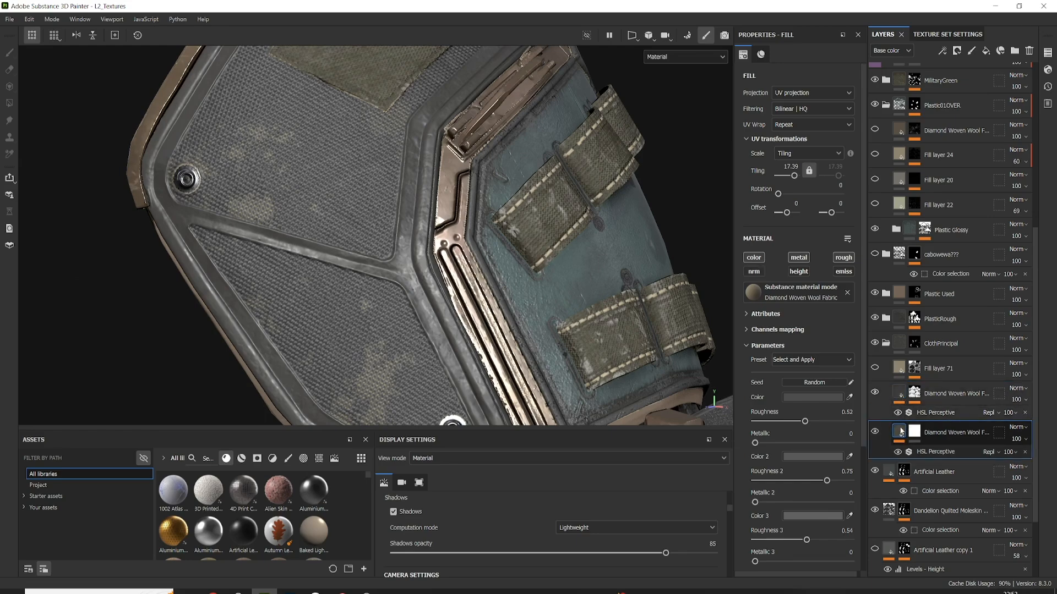
pyautogui.moveTo(903, 430)
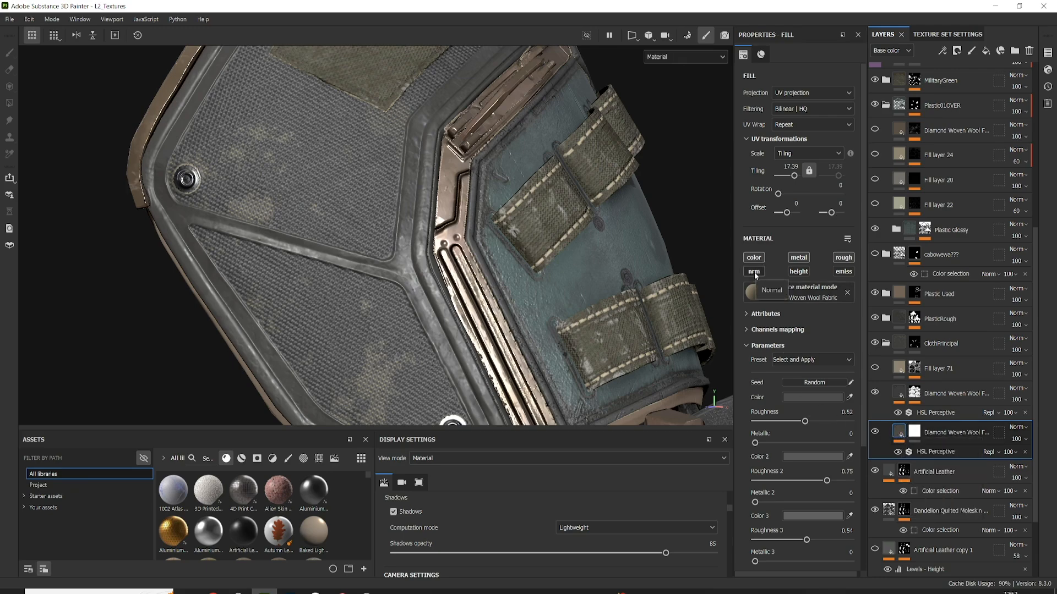
pyautogui.keyDown('alt'); pyautogui.moveTo(518, 249); pyautogui.dragTo(470, 483); pyautogui.keyUp('alt')
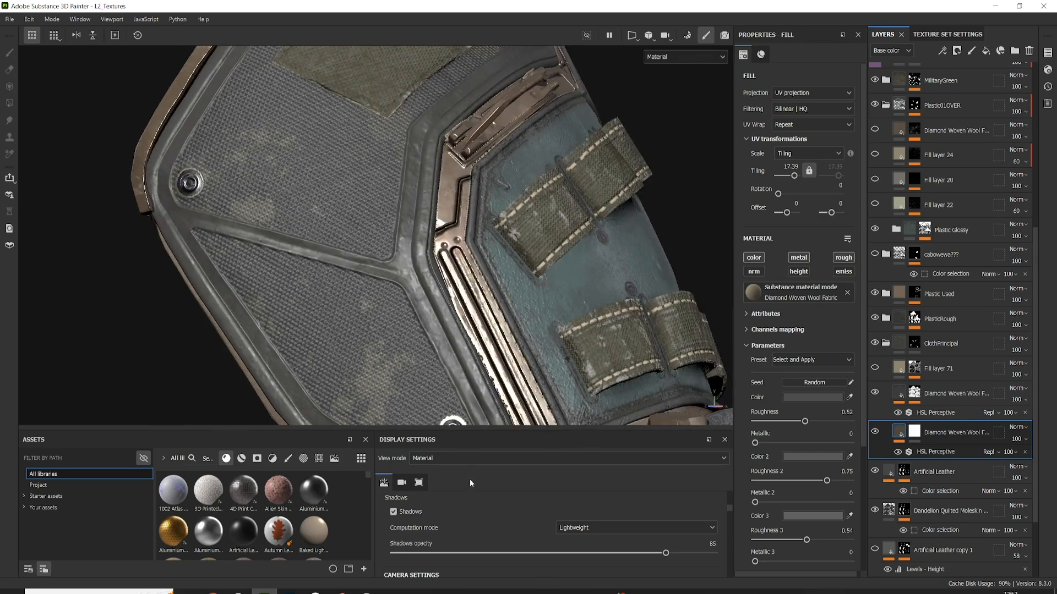
# Switch the viewport to Normal+Height+Mesh and examine the weave relief around the worn patches.
pyautogui.click(484, 455)
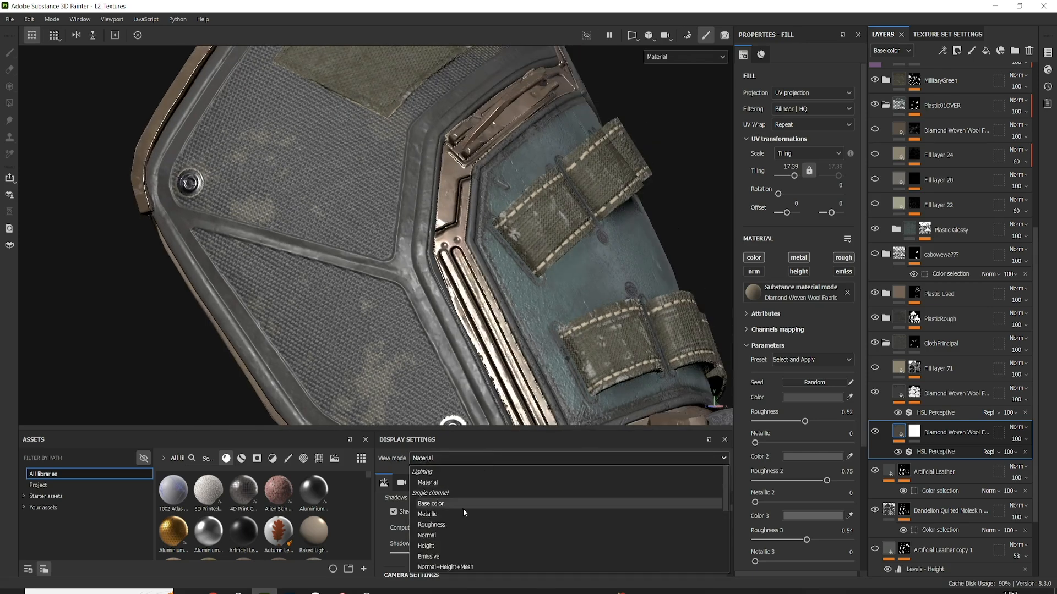
pyautogui.click(447, 566)
pyautogui.scroll(6, 283, 222)
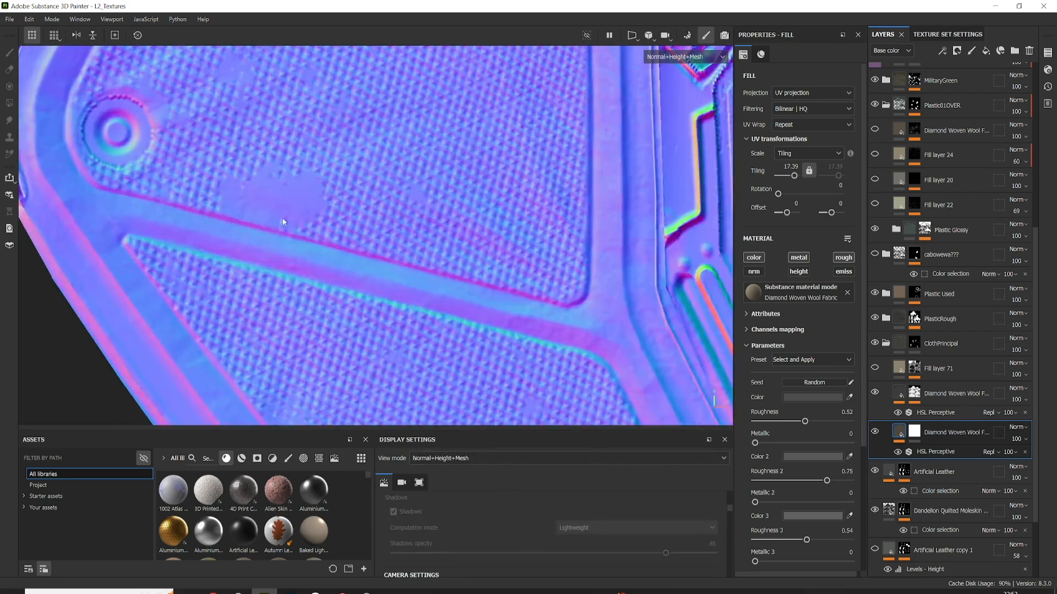
pyautogui.moveTo(283, 222)
pyautogui.keyDown('alt'); pyautogui.mouseDown()
pyautogui.moveTo(141, 180)
pyautogui.moveTo(278, 221)
pyautogui.mouseUp(); pyautogui.keyUp('alt')
pyautogui.scroll(-4, 348, 227)
pyautogui.keyDown('alt'); pyautogui.moveTo(355, 259); pyautogui.dragTo(309, 251, button='middle'); pyautogui.keyUp('alt')
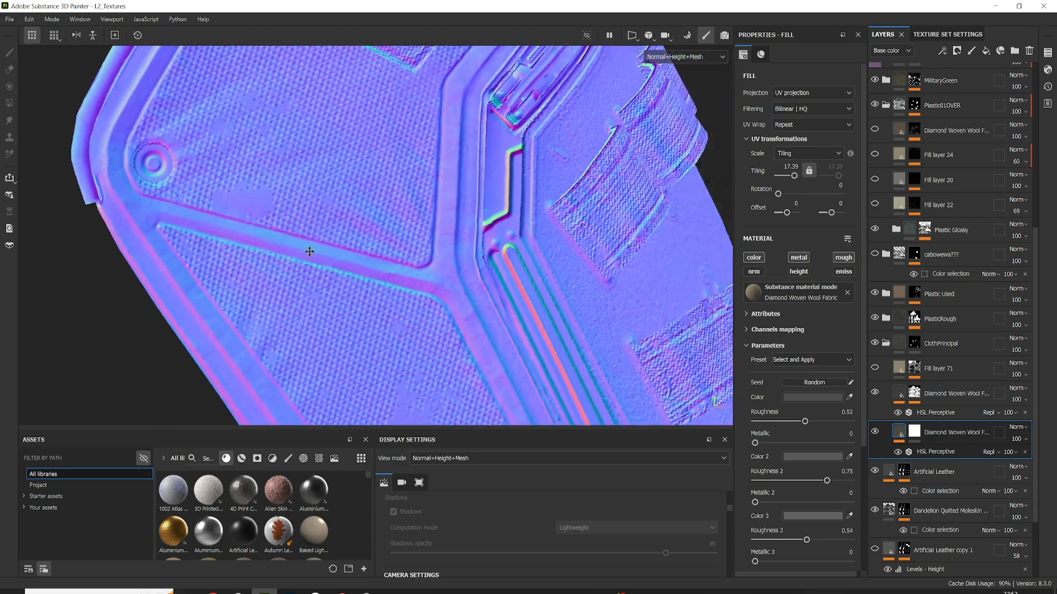
pyautogui.keyDown('alt'); pyautogui.moveTo(310, 251); pyautogui.dragTo(319, 250); pyautogui.keyUp('alt')
# Return the viewport to Material view and rotate the environment light to examine the fabric surface.
pyautogui.click(479, 462)
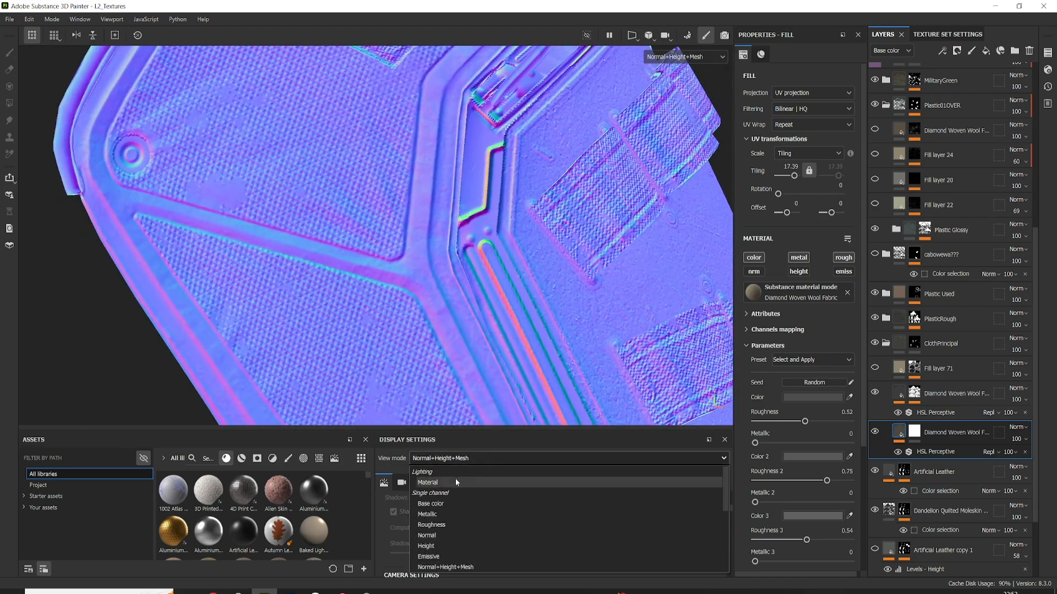
pyautogui.click(456, 482)
pyautogui.moveTo(407, 321)
pyautogui.keyDown('shift'); pyautogui.mouseDown(button='right')
pyautogui.moveTo(432, 326)
pyautogui.moveTo(395, 336)
pyautogui.mouseUp(button='right'); pyautogui.keyUp('shift')
pyautogui.keyDown('alt'); pyautogui.moveTo(395, 336); pyautogui.dragTo(372, 316, button='middle'); pyautogui.keyUp('alt')
pyautogui.scroll(-3, 394, 361)
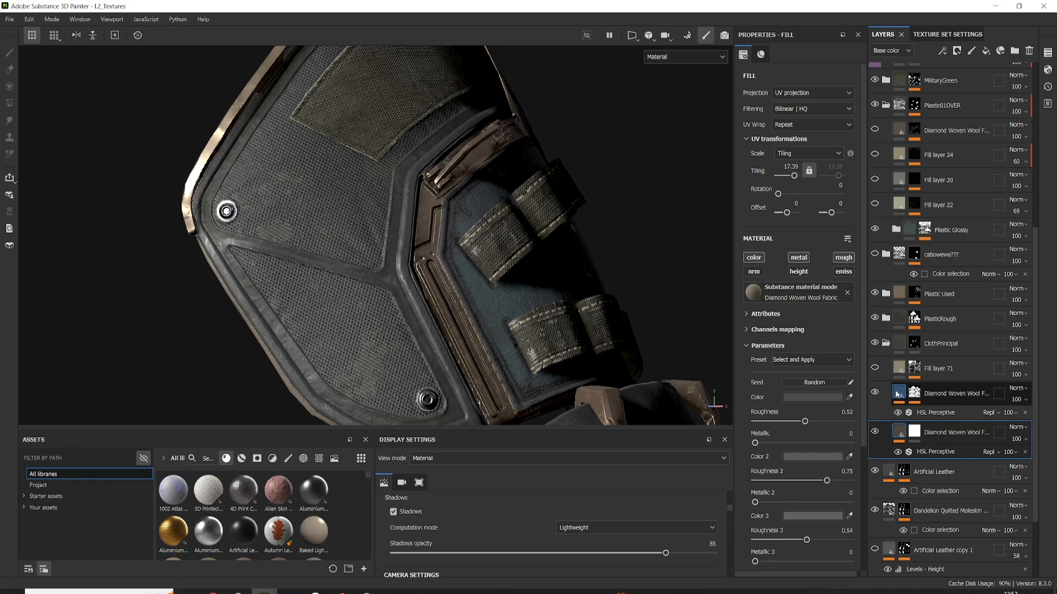
# Add a fill effect to the upper Diamond Woven Wool layer's content, leaving only its height channel active.
pyautogui.click(902, 396)
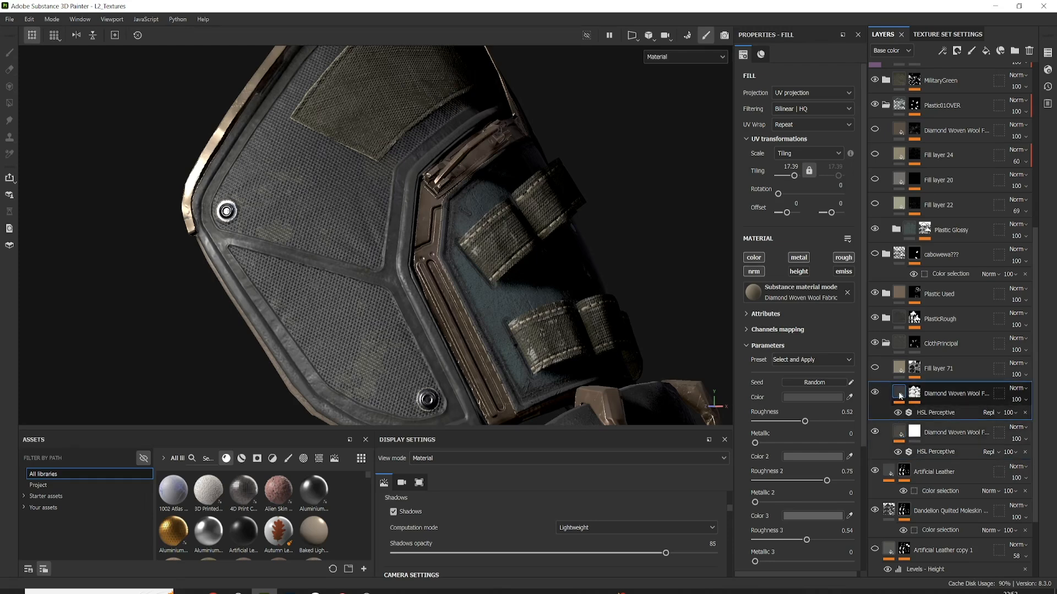
pyautogui.rightClick(900, 395)
pyautogui.click(948, 323)
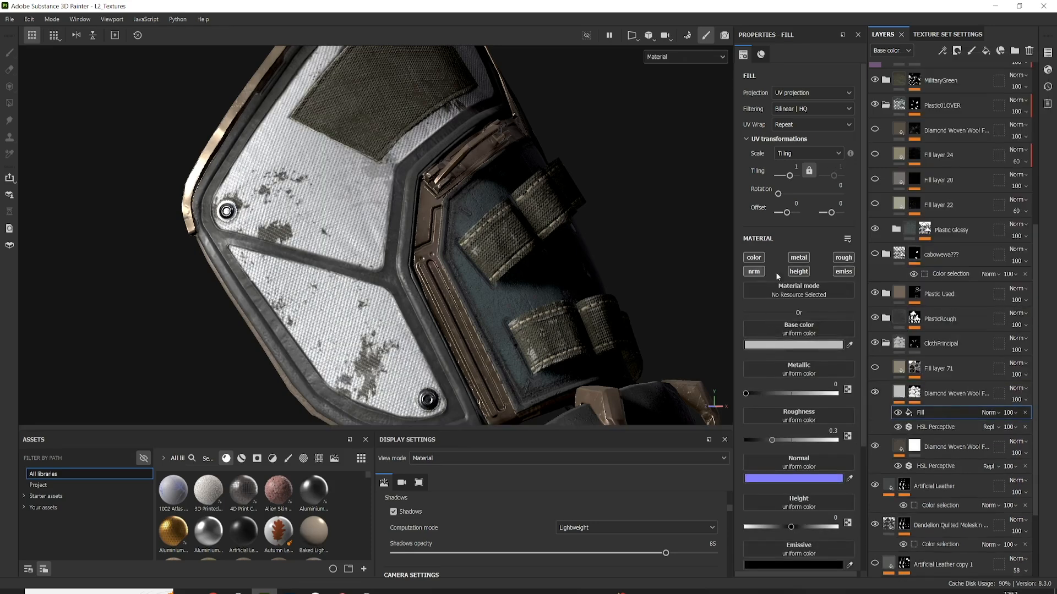
pyautogui.click(753, 272)
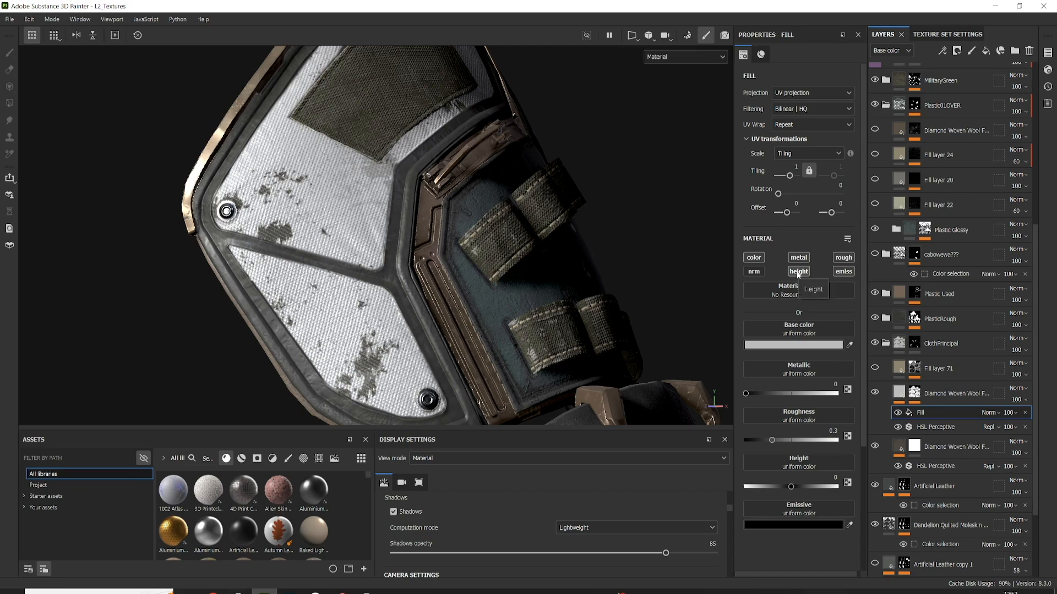
pyautogui.click(798, 258)
pyautogui.click(753, 258)
pyautogui.click(843, 257)
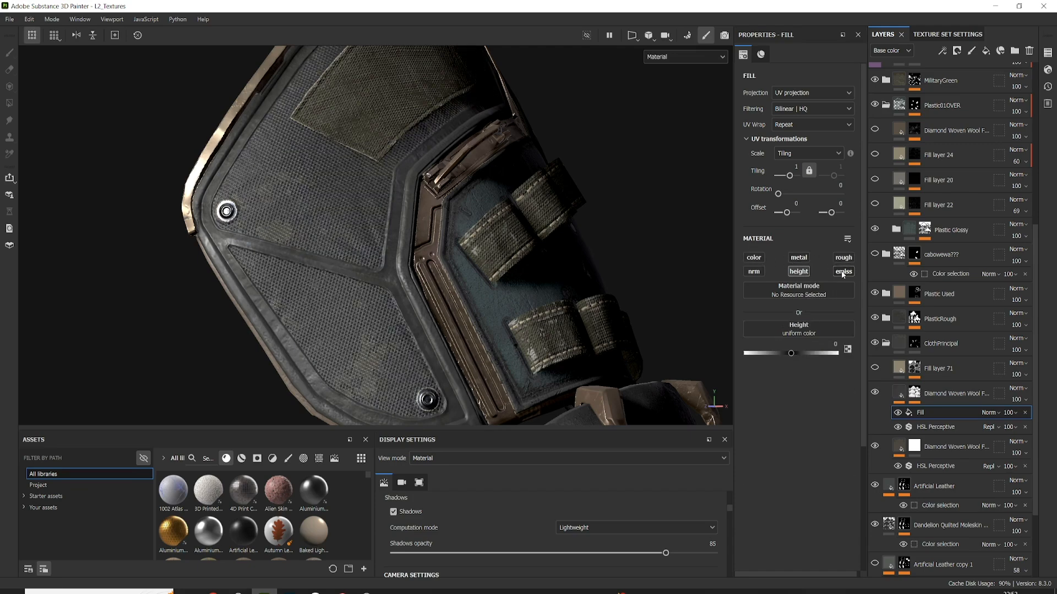
pyautogui.click(843, 271)
# Set the fill effect's height to 0.008.
pyautogui.scroll(2, 338, 262)
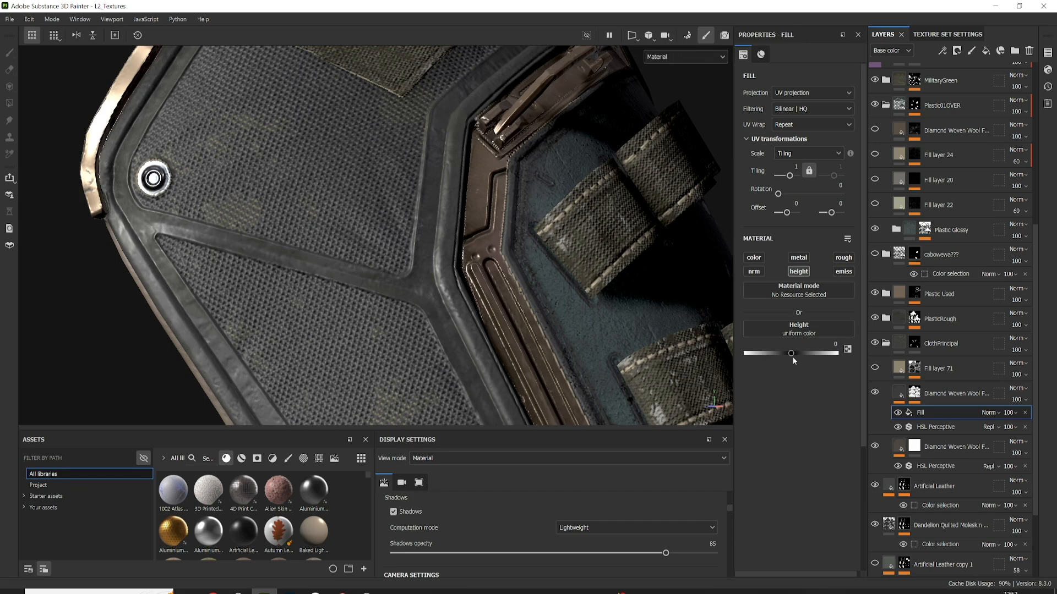
pyautogui.moveTo(792, 354); pyautogui.dragTo(792, 357)
pyautogui.moveTo(792, 356); pyautogui.dragTo(793, 356)
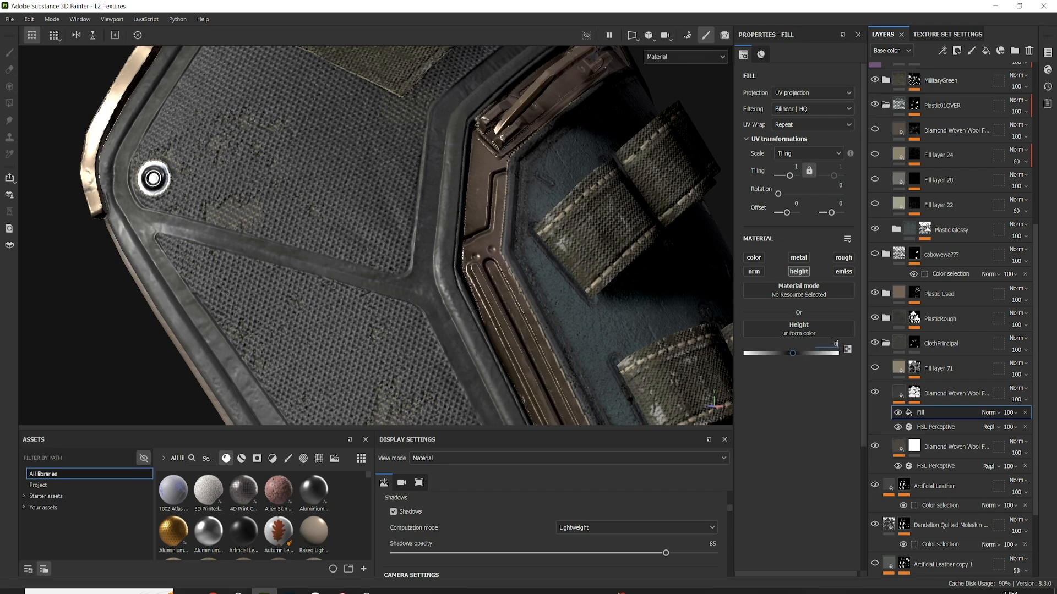
pyautogui.press('Return')
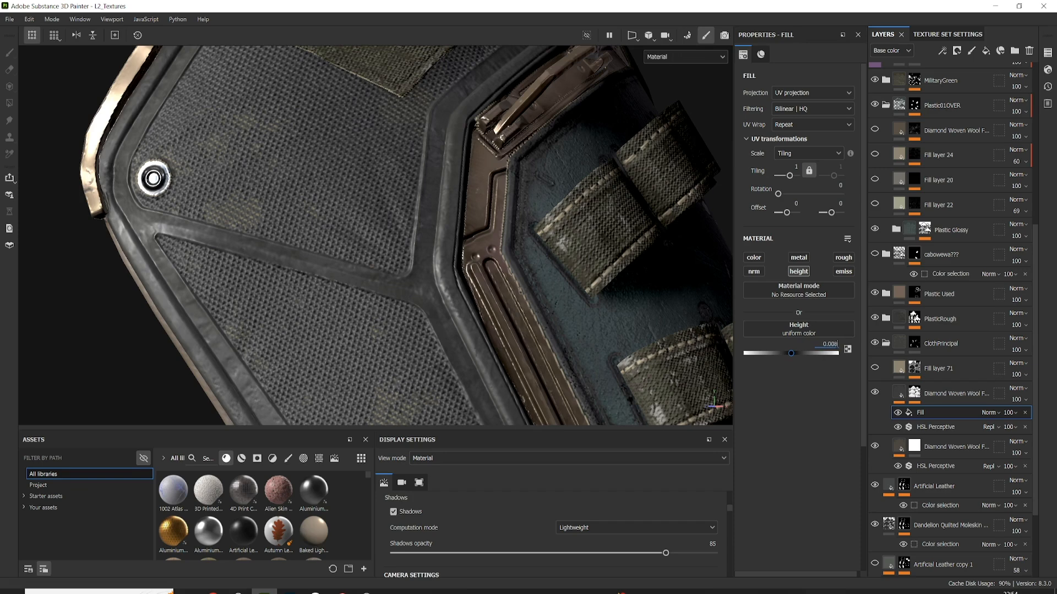
# Turn off viewport shadows and rotate the environment light to check the fabric's height detail.
pyautogui.keyDown('alt'); pyautogui.moveTo(304, 268); pyautogui.dragTo(249, 279); pyautogui.keyUp('alt')
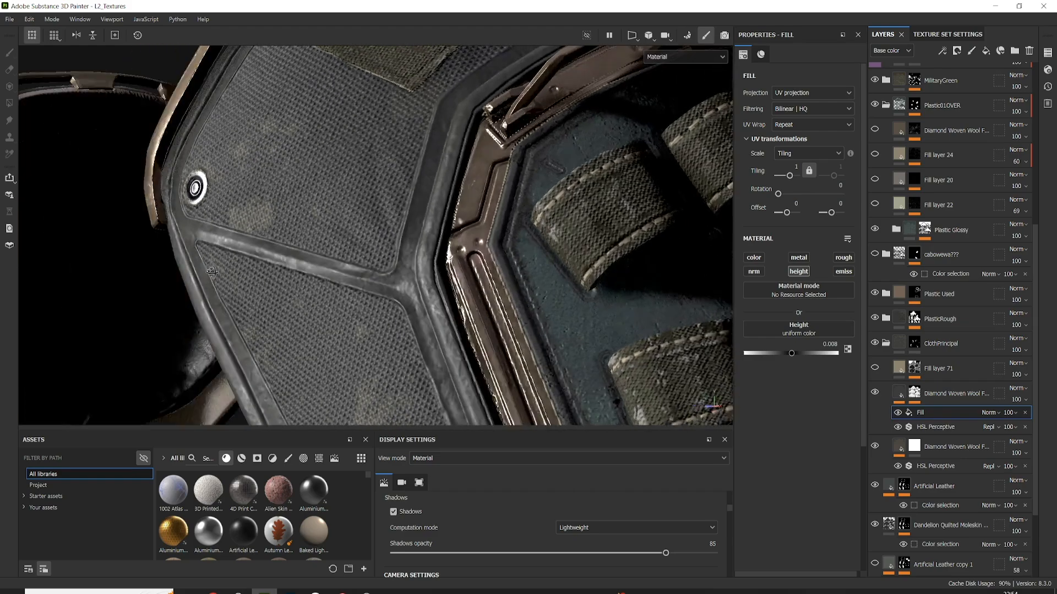
pyautogui.keyDown('shift'); pyautogui.moveTo(249, 283); pyautogui.dragTo(301, 305, button='right'); pyautogui.keyUp('shift')
pyautogui.scroll(-1, 435, 495)
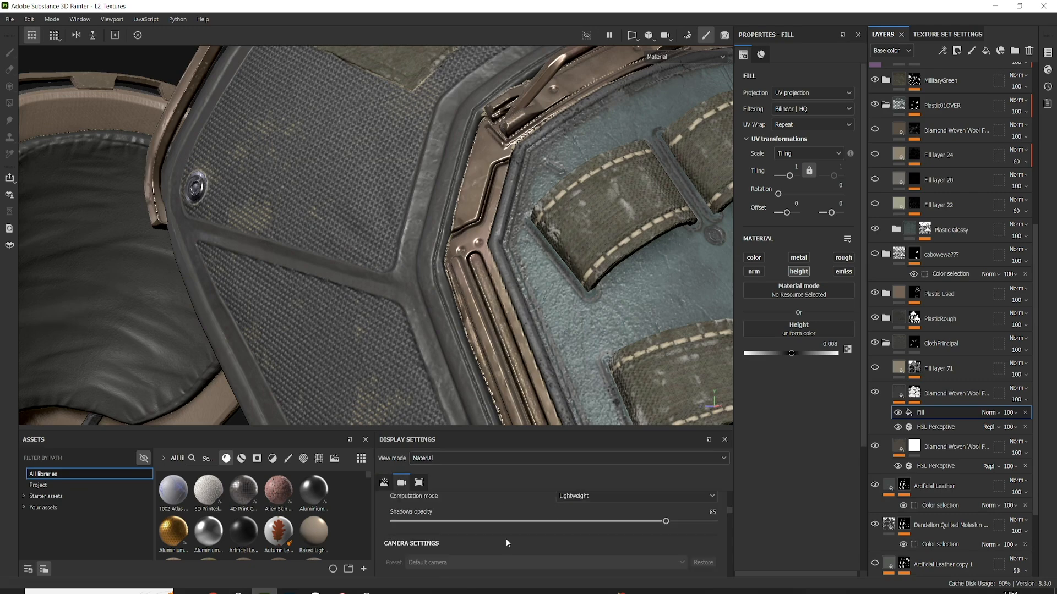
pyautogui.scroll(1, 425, 529)
pyautogui.click(393, 512)
pyautogui.keyDown('shift'); pyautogui.moveTo(360, 307); pyautogui.dragTo(338, 310, button='right'); pyautogui.keyUp('shift')
pyautogui.keyDown('alt'); pyautogui.moveTo(338, 310); pyautogui.dragTo(401, 356); pyautogui.keyUp('alt')
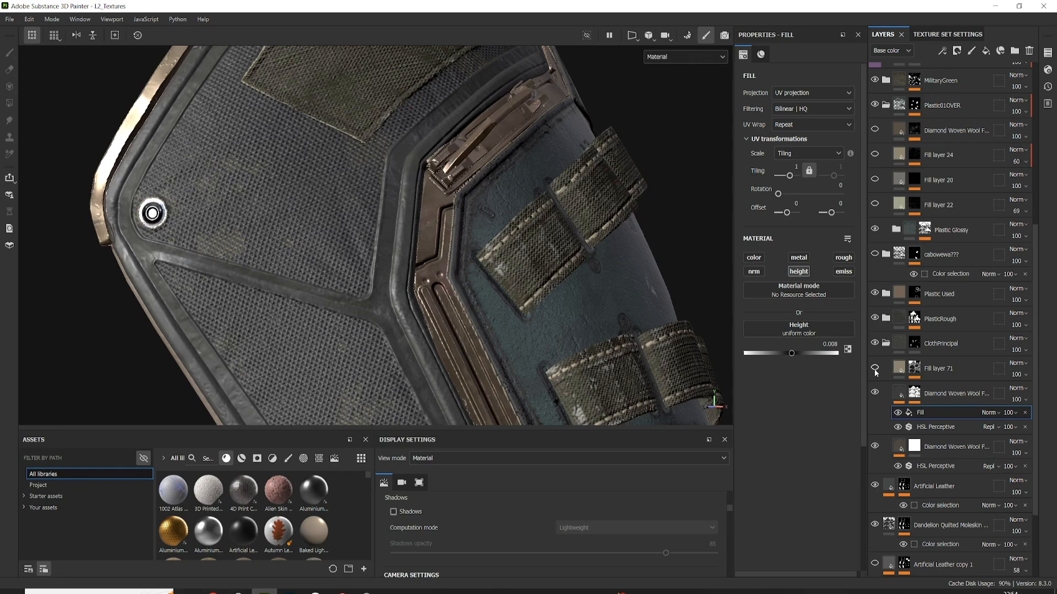
# Show Fill layer 71 and inspect its mask and the resulting edge dirt on the pad fabric.
pyautogui.keyDown('alt'); pyautogui.moveTo(338, 306); pyautogui.dragTo(397, 288); pyautogui.keyUp('alt')
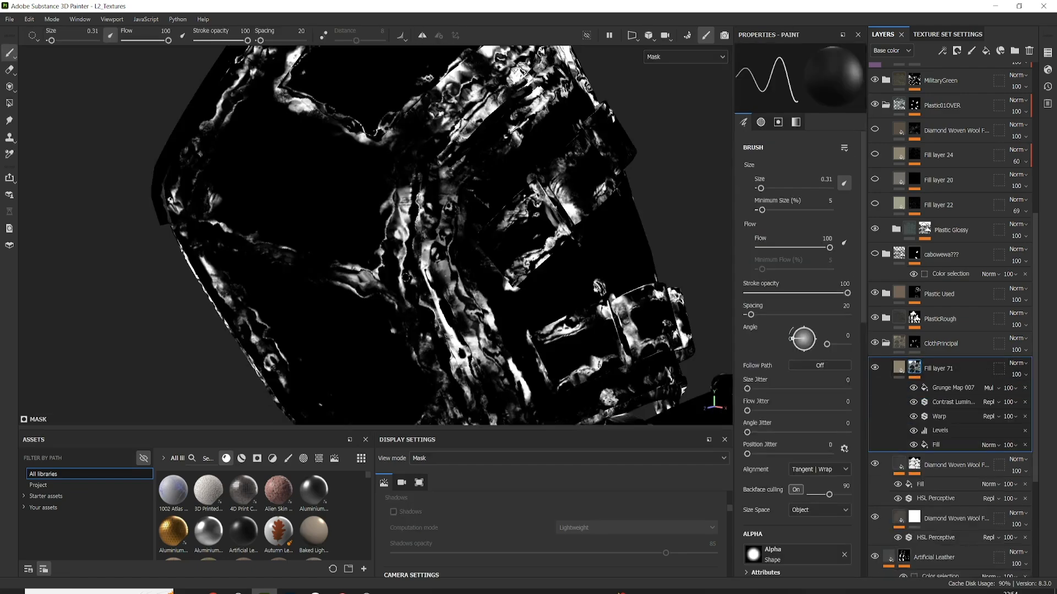
pyautogui.moveTo(403, 276)
pyautogui.keyDown('alt'); pyautogui.mouseDown()
pyautogui.moveTo(385, 274)
pyautogui.moveTo(385, 249)
pyautogui.moveTo(382, 338)
pyautogui.mouseUp(); pyautogui.keyUp('alt')
pyautogui.keyDown('alt'); pyautogui.click(914, 344); pyautogui.keyUp('alt')
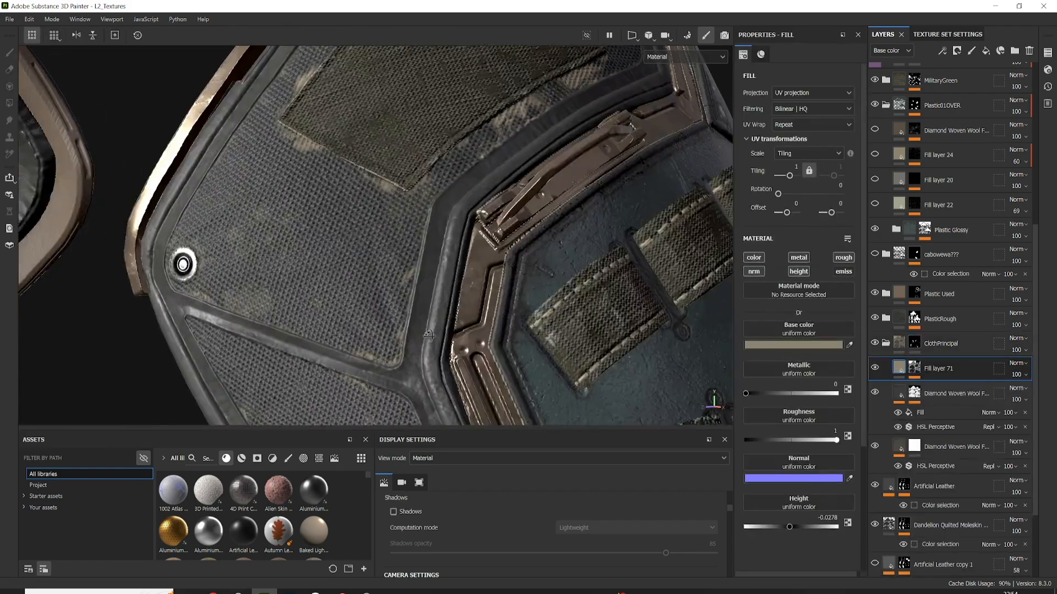
# Examine the shoulder pad's worn fabric and edge dirt from several angles and under changed environment lighting.
pyautogui.keyDown('alt'); pyautogui.moveTo(362, 332); pyautogui.dragTo(424, 223); pyautogui.keyUp('alt')
pyautogui.moveTo(377, 283)
pyautogui.keyDown('alt'); pyautogui.mouseDown()
pyautogui.moveTo(314, 282)
pyautogui.moveTo(342, 283)
pyautogui.moveTo(373, 307)
pyautogui.moveTo(319, 303)
pyautogui.moveTo(384, 278)
pyautogui.mouseUp(); pyautogui.keyUp('alt')
pyautogui.moveTo(384, 278)
pyautogui.keyDown('shift'); pyautogui.mouseDown(button='right')
pyautogui.moveTo(413, 275)
pyautogui.moveTo(387, 273)
pyautogui.mouseUp(button='right'); pyautogui.keyUp('shift')
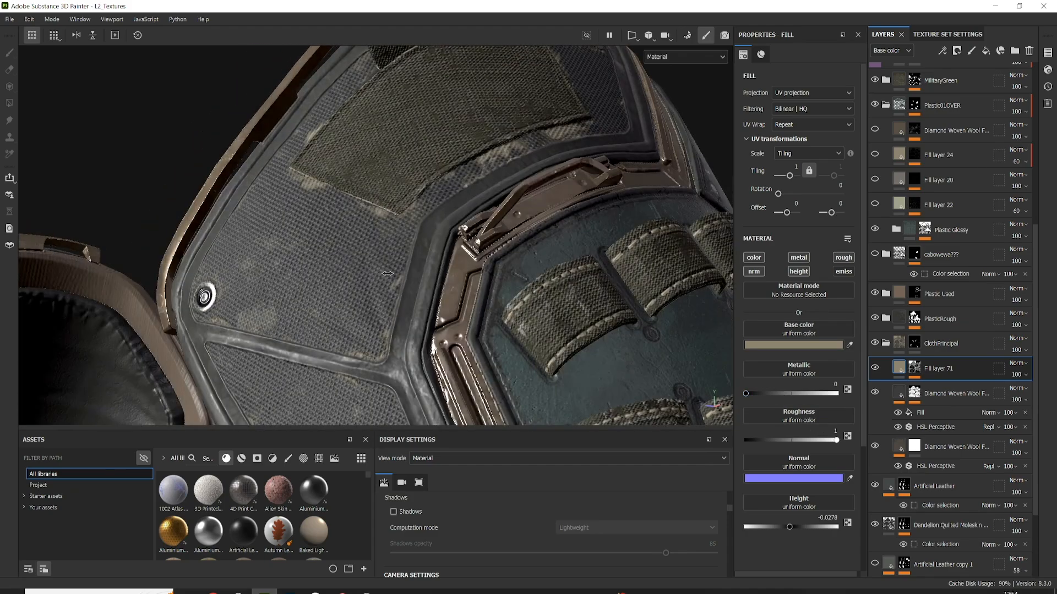
pyautogui.keyDown('alt'); pyautogui.moveTo(388, 273); pyautogui.dragTo(403, 304); pyautogui.keyUp('alt')
pyautogui.keyDown('alt'); pyautogui.moveTo(403, 304); pyautogui.dragTo(340, 198, button='middle'); pyautogui.keyUp('alt')
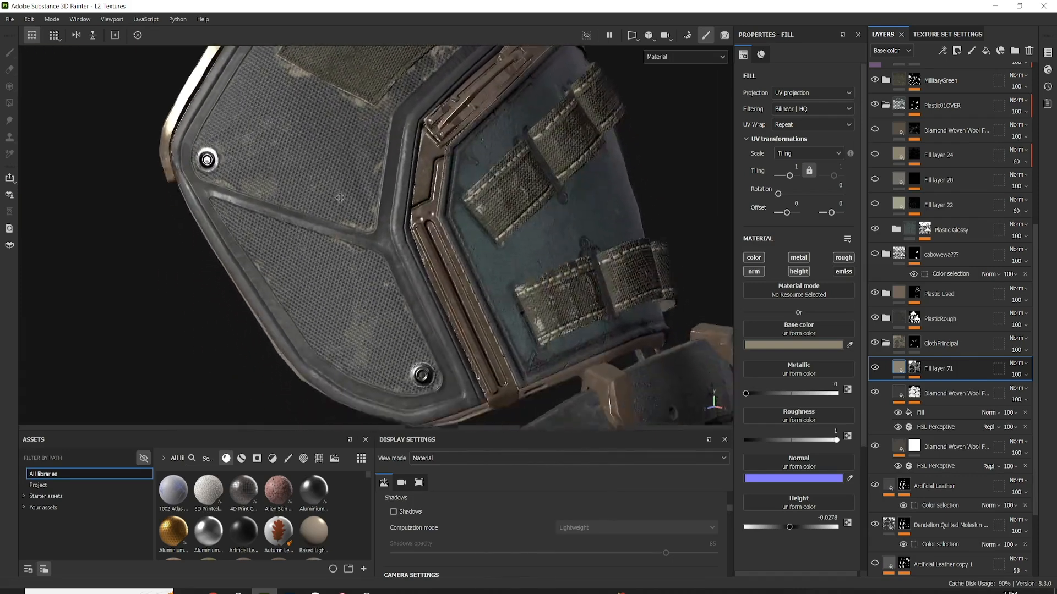
pyautogui.keyDown('alt'); pyautogui.moveTo(339, 197); pyautogui.dragTo(366, 240); pyautogui.keyUp('alt')
pyautogui.keyDown('alt'); pyautogui.moveTo(364, 228); pyautogui.dragTo(357, 287, button='middle'); pyautogui.keyUp('alt')
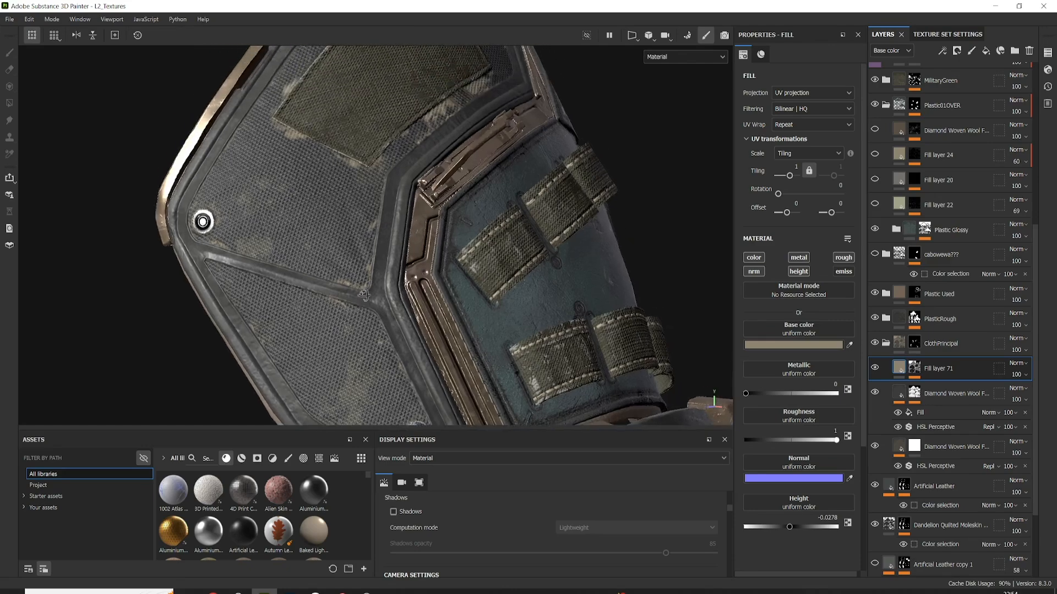
pyautogui.keyDown('alt'); pyautogui.moveTo(357, 287); pyautogui.dragTo(370, 296); pyautogui.keyUp('alt')
# Collapse the ClothPrincipal folder and inspect the blue-green plastic panel around the fabric straps.
pyautogui.click(886, 346)
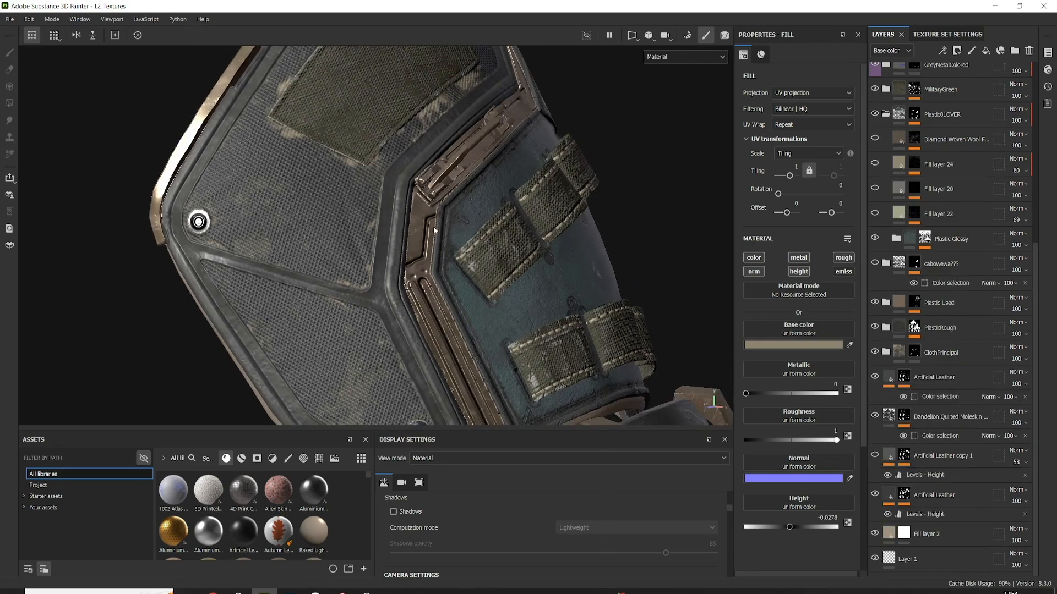
pyautogui.keyDown('alt'); pyautogui.moveTo(426, 242); pyautogui.dragTo(370, 224); pyautogui.keyUp('alt')
pyautogui.keyDown('alt'); pyautogui.moveTo(435, 340); pyautogui.dragTo(357, 270, button='middle'); pyautogui.keyUp('alt')
pyautogui.keyDown('alt'); pyautogui.moveTo(358, 269); pyautogui.dragTo(298, 302); pyautogui.keyUp('alt')
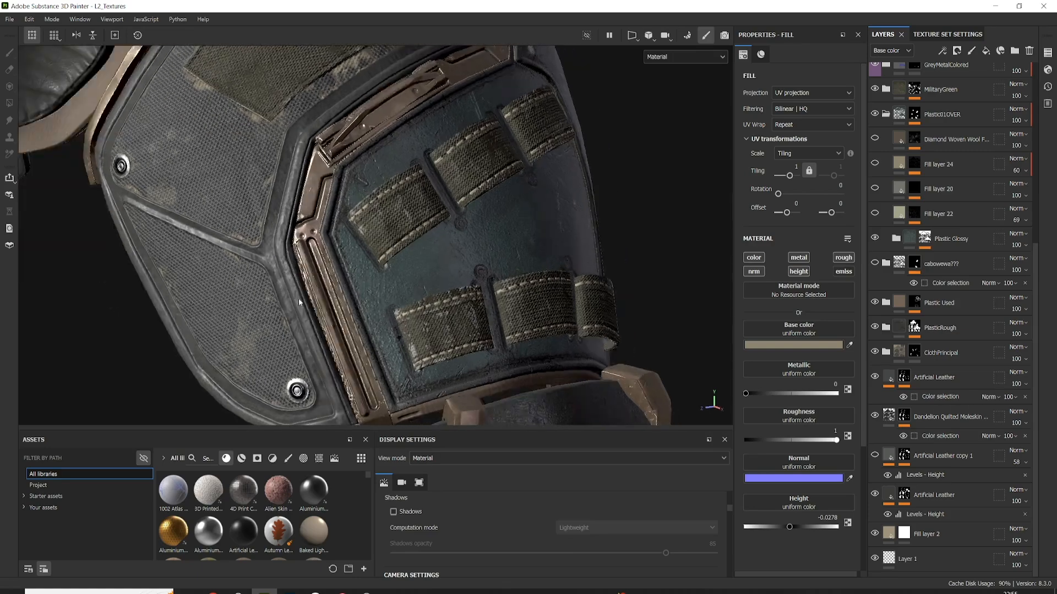
pyautogui.keyDown('alt'); pyautogui.moveTo(374, 194); pyautogui.dragTo(443, 264); pyautogui.keyUp('alt')
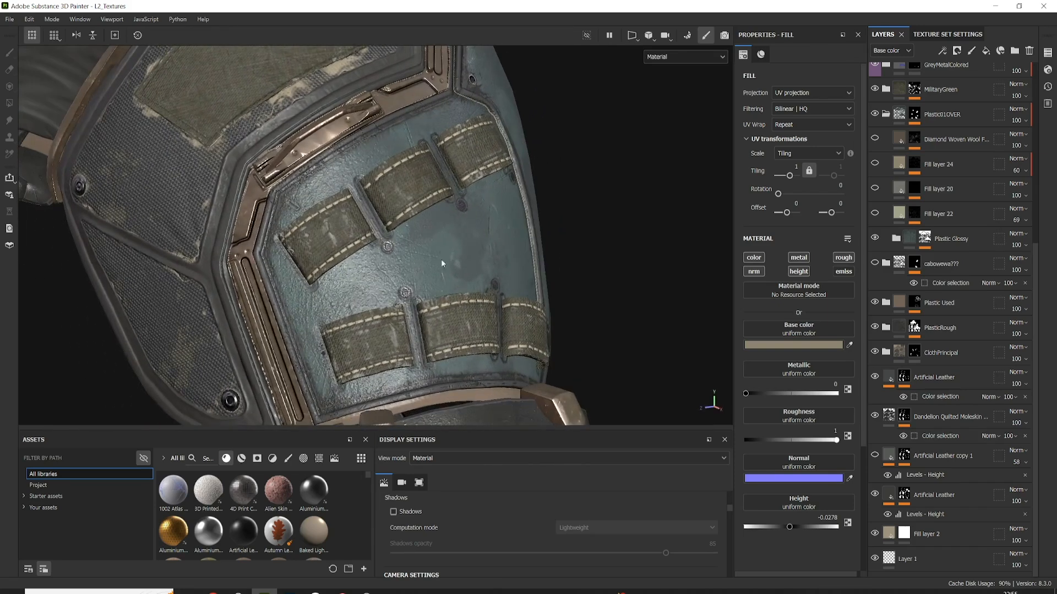
# Display the Plastic01OVER folder's mask to check which armor areas it covers.
pyautogui.scroll(3, 890, 258)
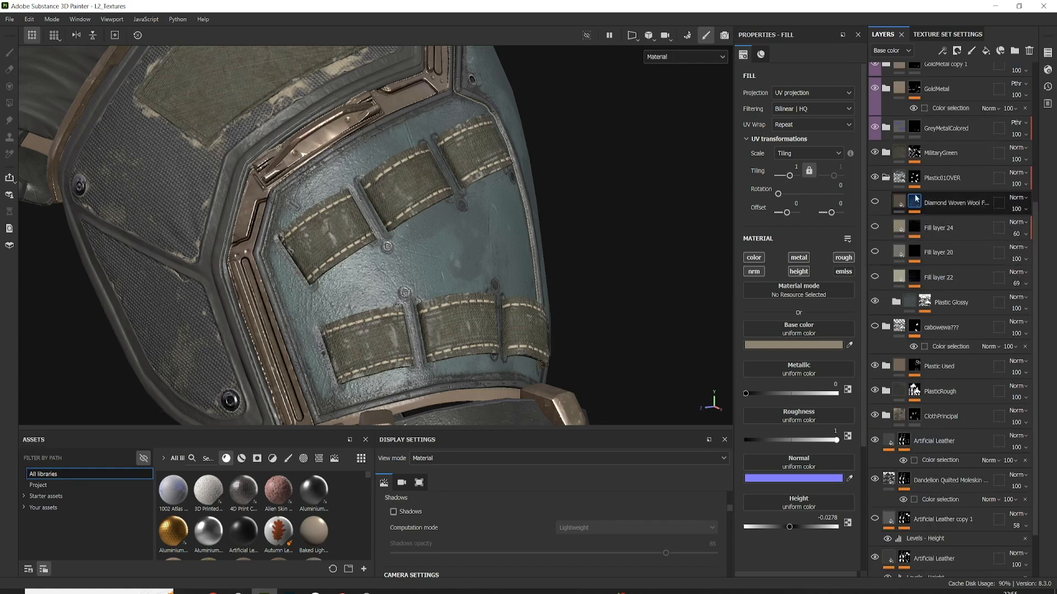
pyautogui.keyDown('alt'); pyautogui.click(911, 180); pyautogui.keyUp('alt')
pyautogui.moveTo(484, 231)
pyautogui.keyDown('alt'); pyautogui.mouseDown()
pyautogui.moveTo(358, 264)
pyautogui.moveTo(453, 197)
pyautogui.moveTo(377, 254)
pyautogui.moveTo(411, 274)
pyautogui.mouseUp(); pyautogui.keyUp('alt')
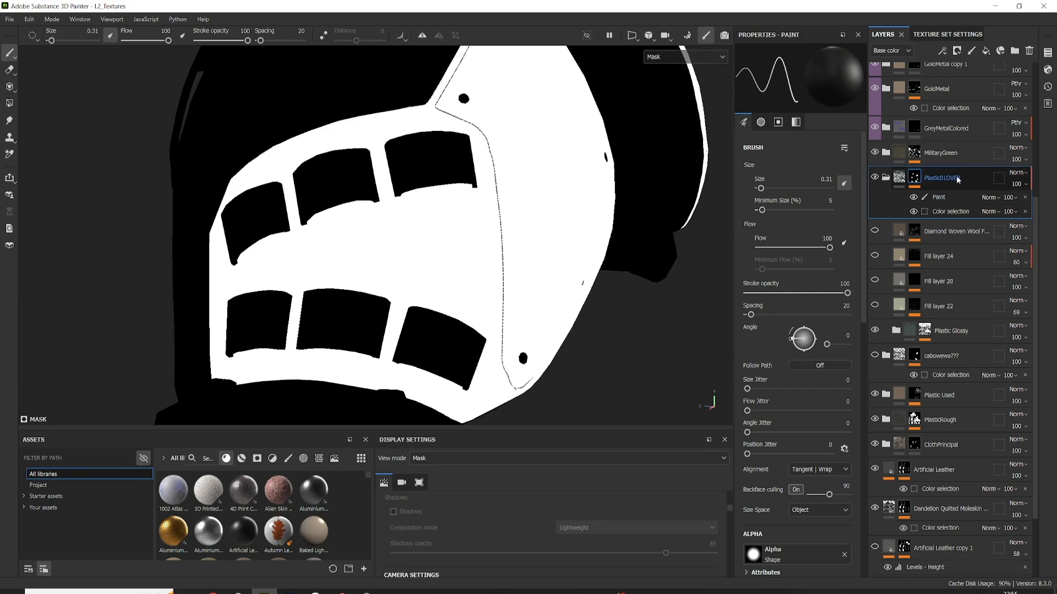
# Examine the plastic panel's glossy surface, its straps and the lower armor piece under rotated lighting.
pyautogui.scroll(-2, 523, 268)
pyautogui.keyDown('alt'); pyautogui.moveTo(523, 269); pyautogui.dragTo(477, 281); pyautogui.keyUp('alt')
pyautogui.keyDown('shift'); pyautogui.moveTo(477, 281); pyautogui.dragTo(513, 277, button='right'); pyautogui.keyUp('shift')
pyautogui.keyDown('alt'); pyautogui.moveTo(475, 273); pyautogui.dragTo(385, 232); pyautogui.keyUp('alt')
pyautogui.moveTo(406, 334)
pyautogui.keyDown('alt'); pyautogui.mouseDown()
pyautogui.moveTo(368, 365)
pyautogui.moveTo(397, 330)
pyautogui.mouseUp(); pyautogui.keyUp('alt')
pyautogui.scroll(3, 390, 358)
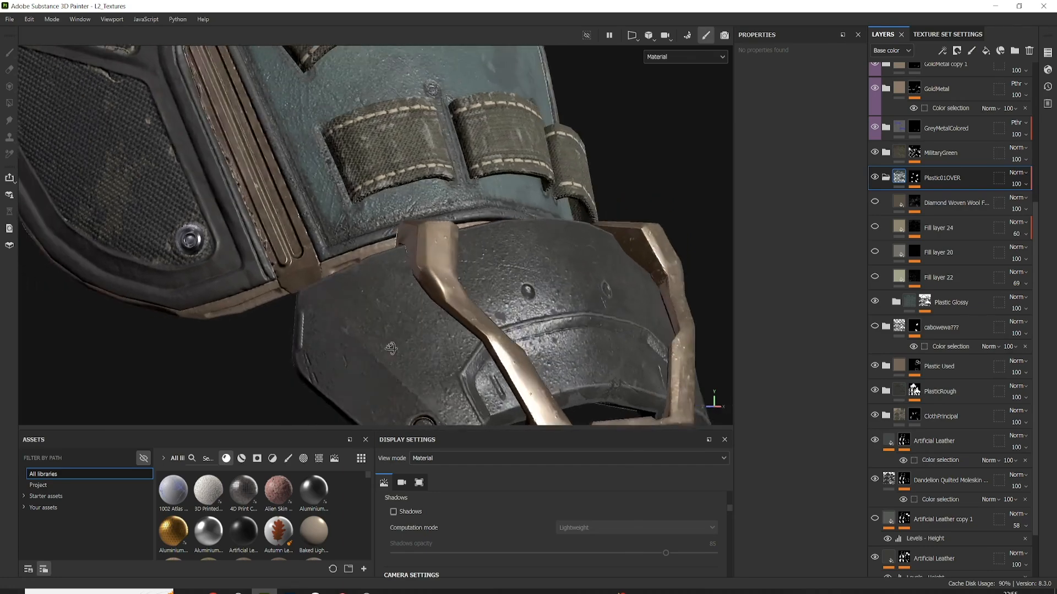
pyautogui.keyDown('alt'); pyautogui.moveTo(437, 254); pyautogui.dragTo(389, 461, button='middle'); pyautogui.keyUp('alt')
pyautogui.keyDown('alt'); pyautogui.moveTo(451, 220); pyautogui.dragTo(411, 344, button='middle'); pyautogui.keyUp('alt')
pyautogui.keyDown('alt'); pyautogui.moveTo(410, 348); pyautogui.dragTo(367, 352); pyautogui.keyUp('alt')
pyautogui.keyDown('alt'); pyautogui.moveTo(366, 352); pyautogui.dragTo(532, 244, button='middle'); pyautogui.keyUp('alt')
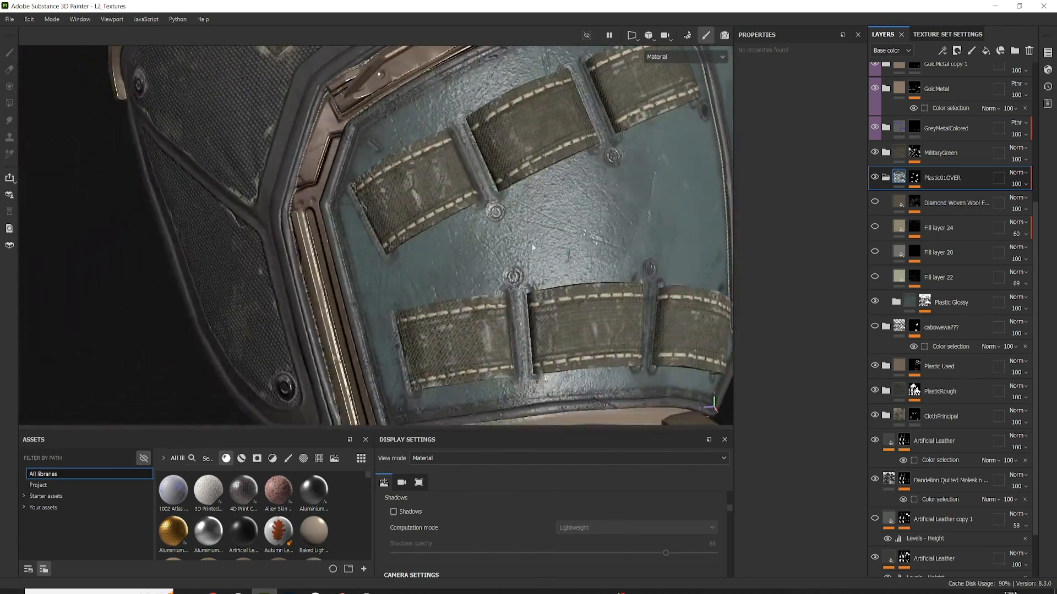
pyautogui.keyDown('alt'); pyautogui.moveTo(531, 243); pyautogui.dragTo(485, 220); pyautogui.keyUp('alt')
pyautogui.keyDown('alt'); pyautogui.moveTo(382, 319); pyautogui.dragTo(427, 310); pyautogui.keyUp('alt')
# Display the Plastic Glossy folder's mask and inspect its wear pattern on the strap panel.
pyautogui.keyDown('alt'); pyautogui.click(924, 301); pyautogui.keyUp('alt')
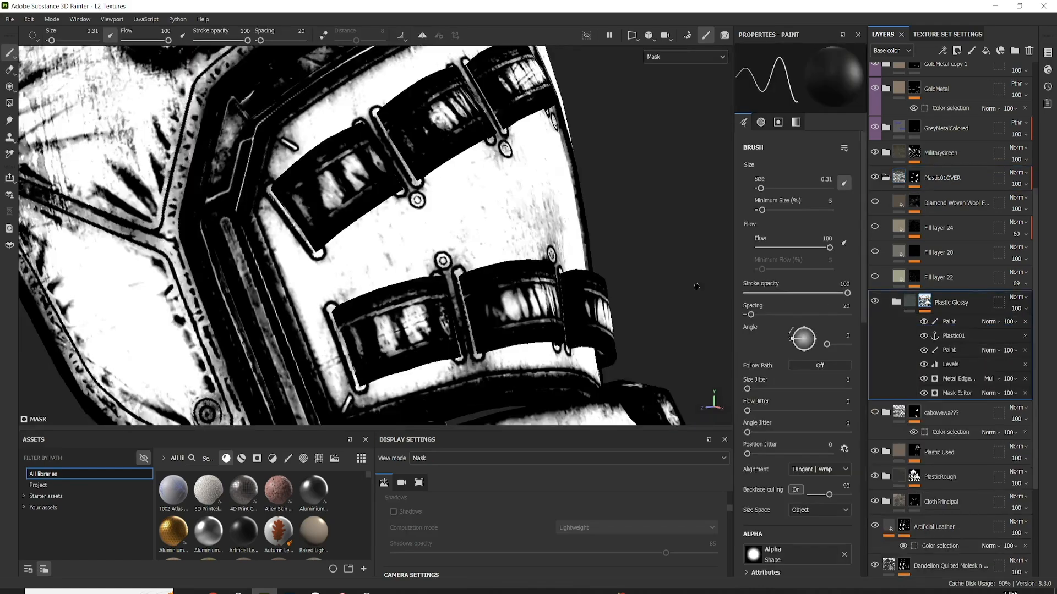
pyautogui.keyDown('alt'); pyautogui.moveTo(487, 286); pyautogui.dragTo(476, 290); pyautogui.keyUp('alt')
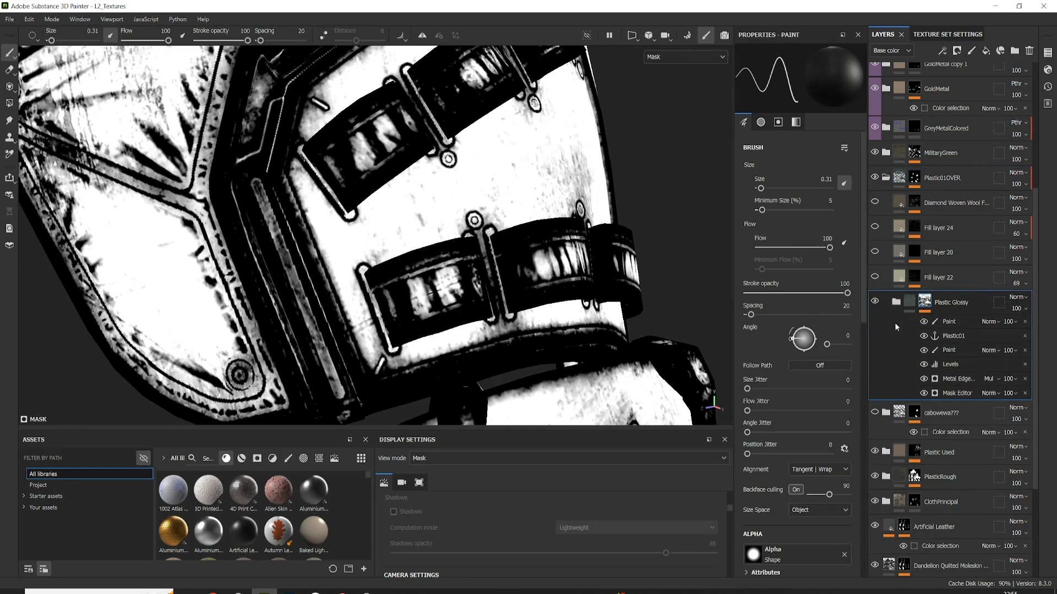
pyautogui.rightClick(942, 305)
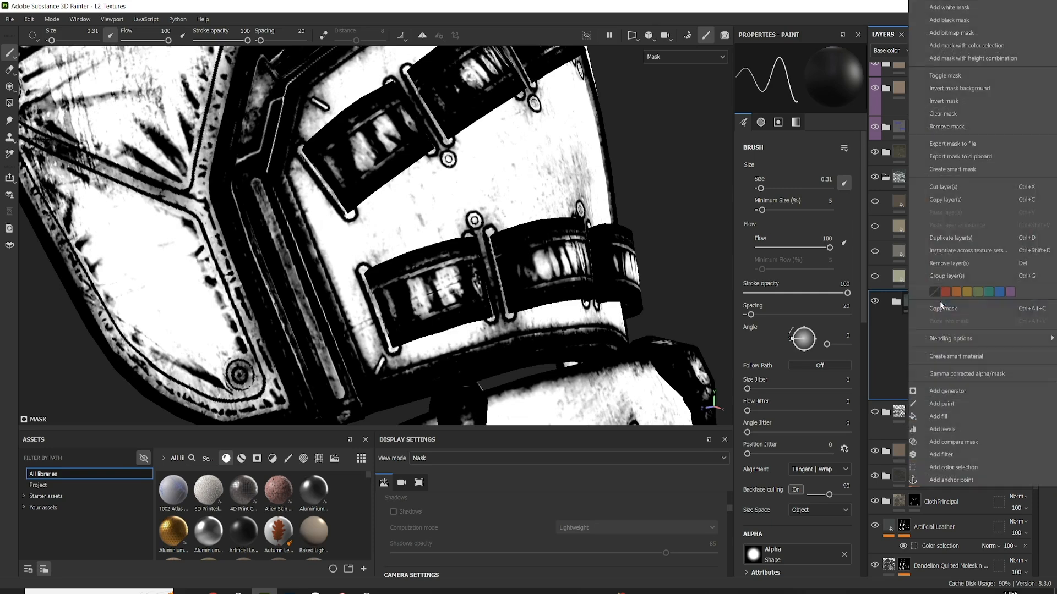
pyautogui.click(954, 429)
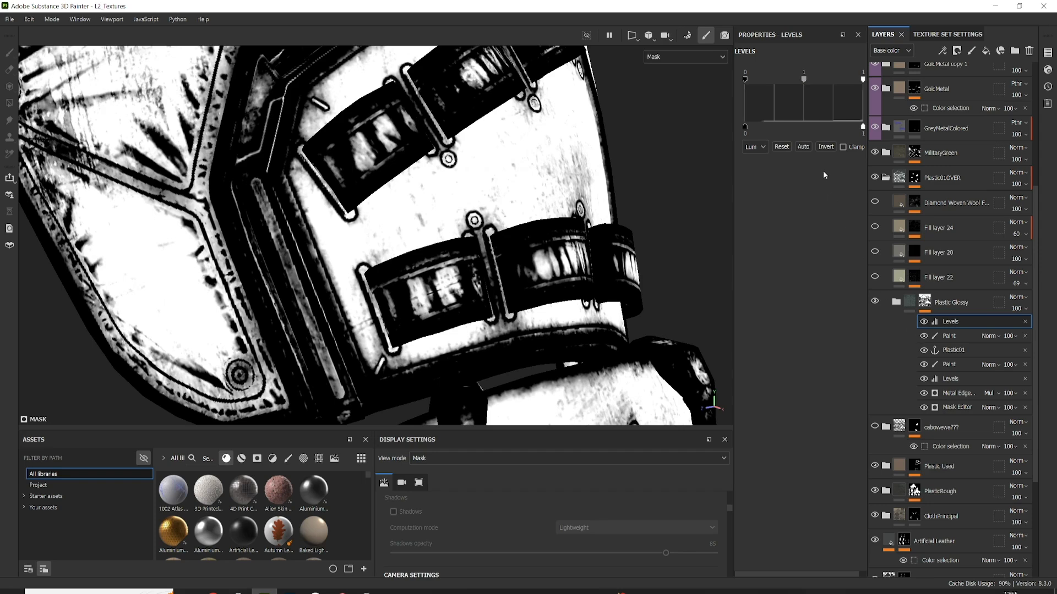
pyautogui.click(957, 336)
# Add a Contrast Luminosity filter to the Plastic Glossy mask, raise its contrast to about 0.51, and check the material.
pyautogui.rightClick(960, 334)
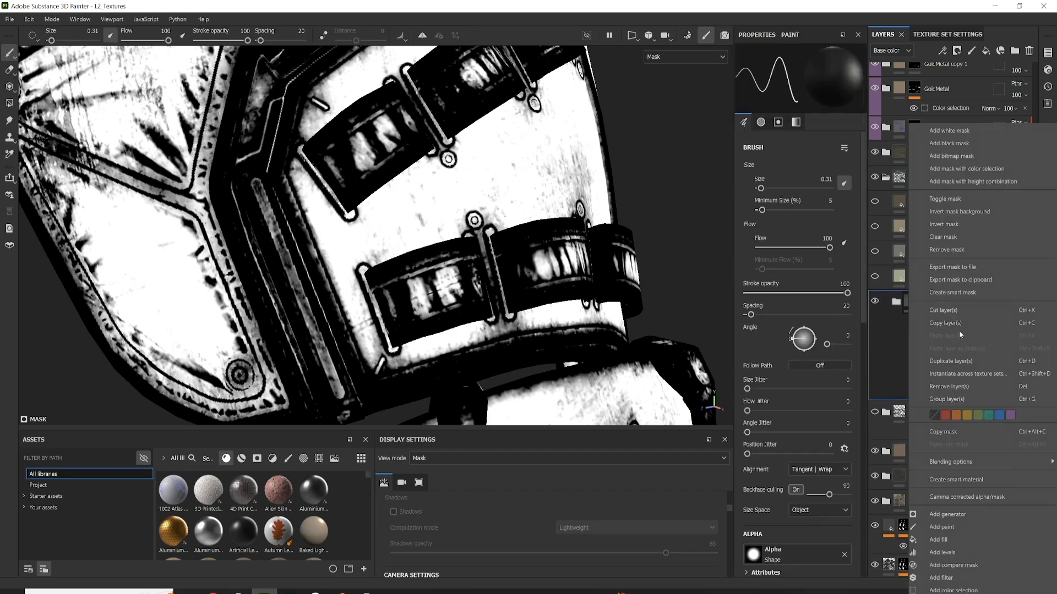
pyautogui.click(941, 578)
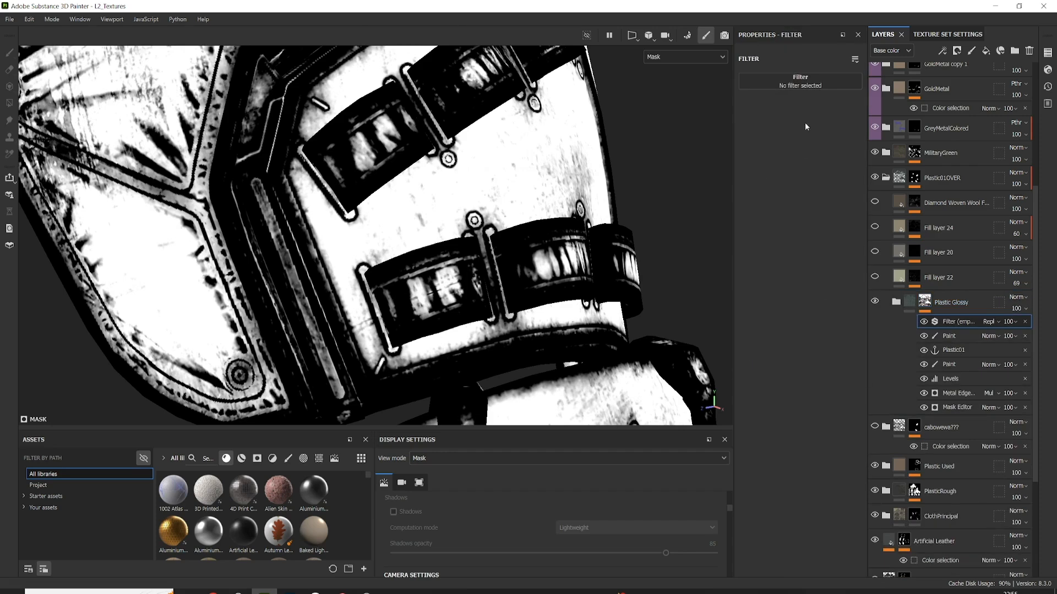
pyautogui.click(813, 79)
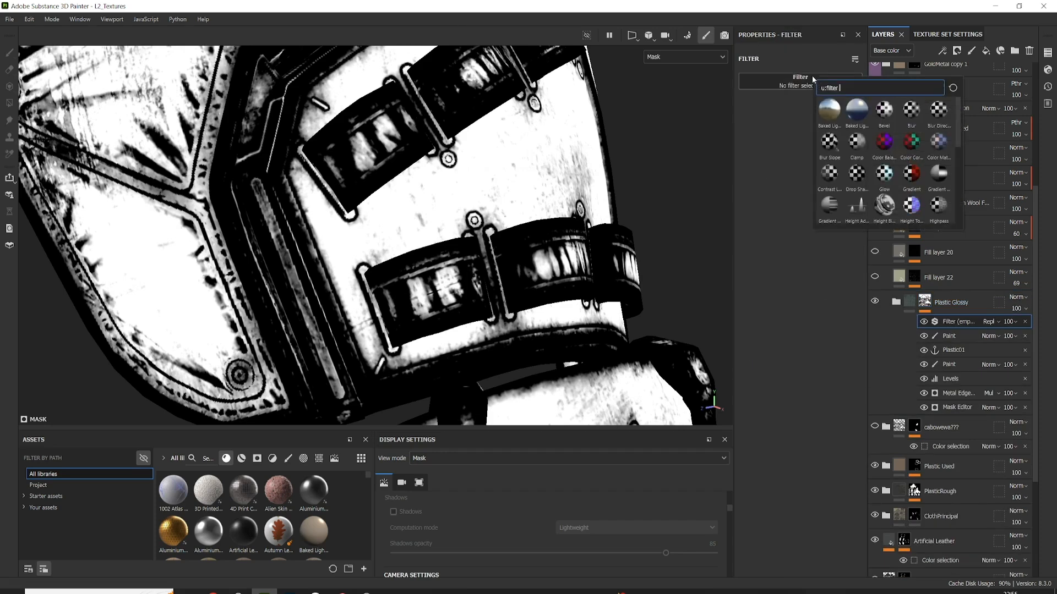
pyautogui.click(829, 174)
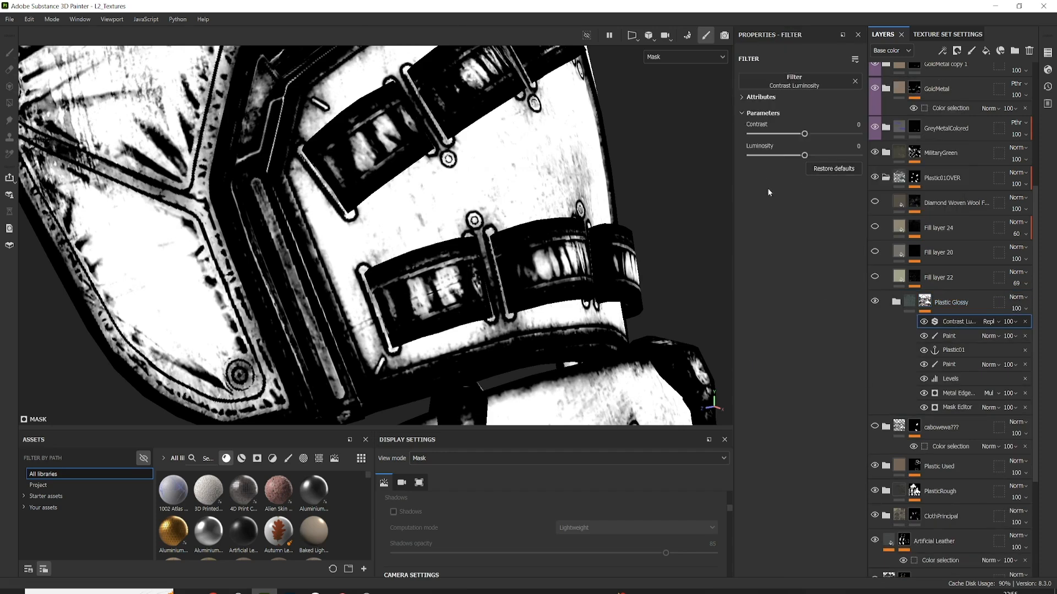
pyautogui.click(811, 135)
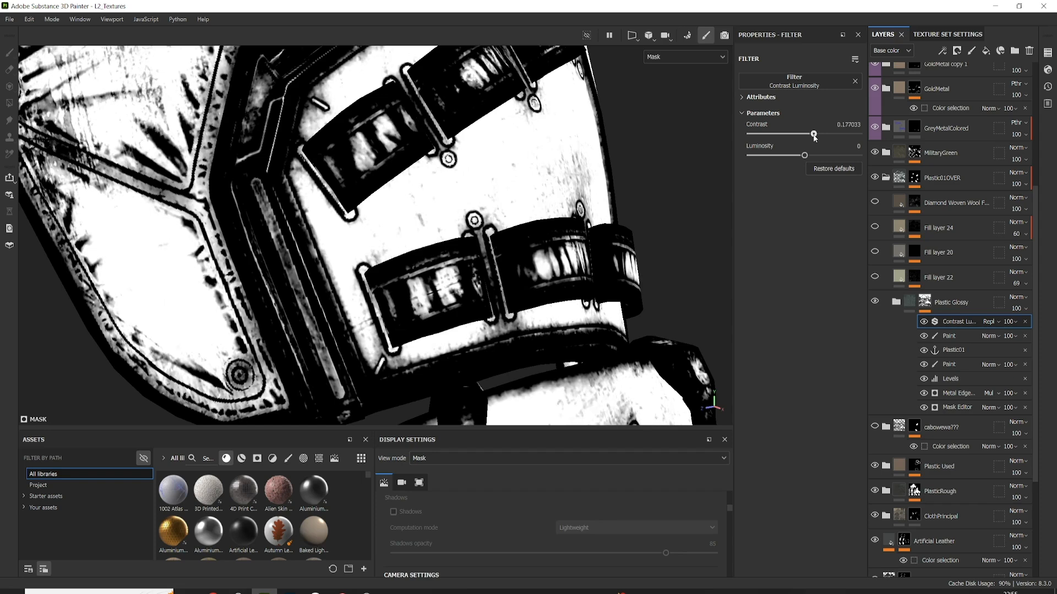
pyautogui.moveTo(815, 137); pyautogui.dragTo(837, 139)
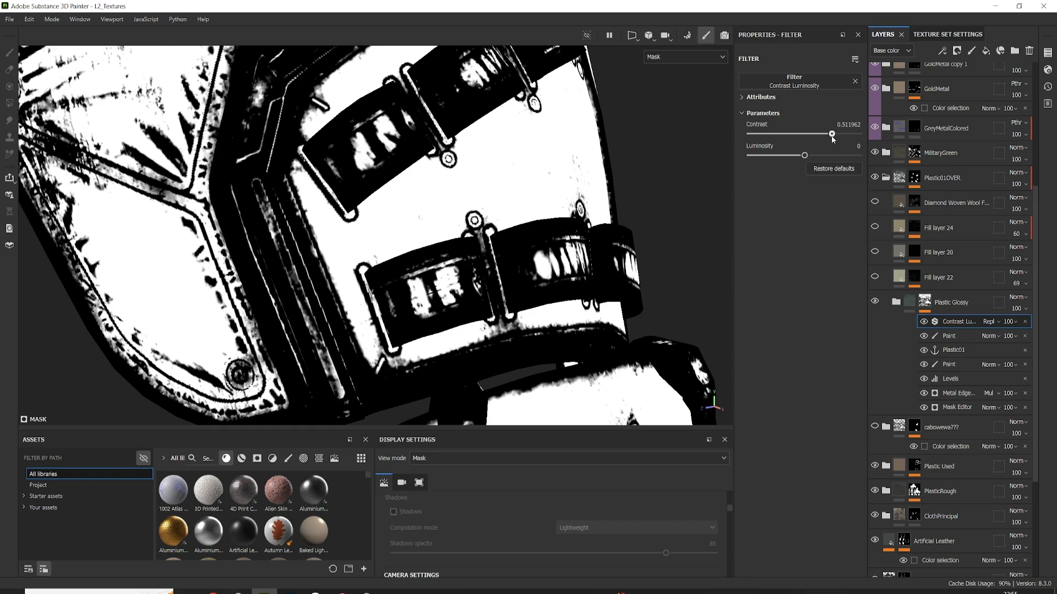
pyautogui.click(910, 302)
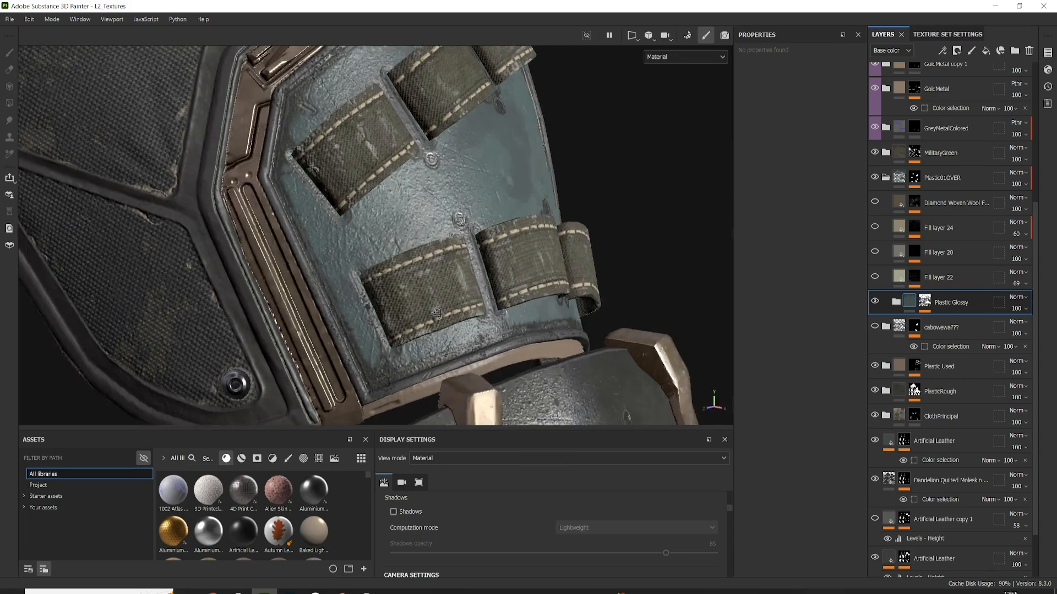
pyautogui.keyDown('alt'); pyautogui.moveTo(437, 312); pyautogui.dragTo(582, 337); pyautogui.keyUp('alt')
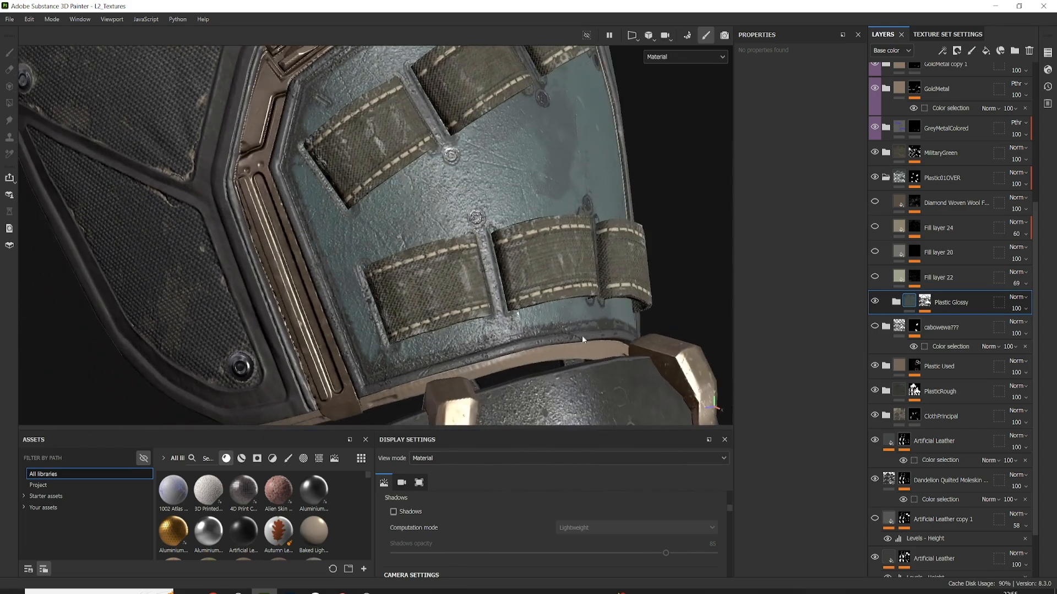
# Show Fill layer 22 and inspect its mask and the resulting edge wear on the plastic panel.
pyautogui.click(875, 277)
pyautogui.scroll(-2, 556, 275)
pyautogui.keyDown('alt'); pyautogui.moveTo(556, 275); pyautogui.dragTo(524, 313); pyautogui.keyUp('alt')
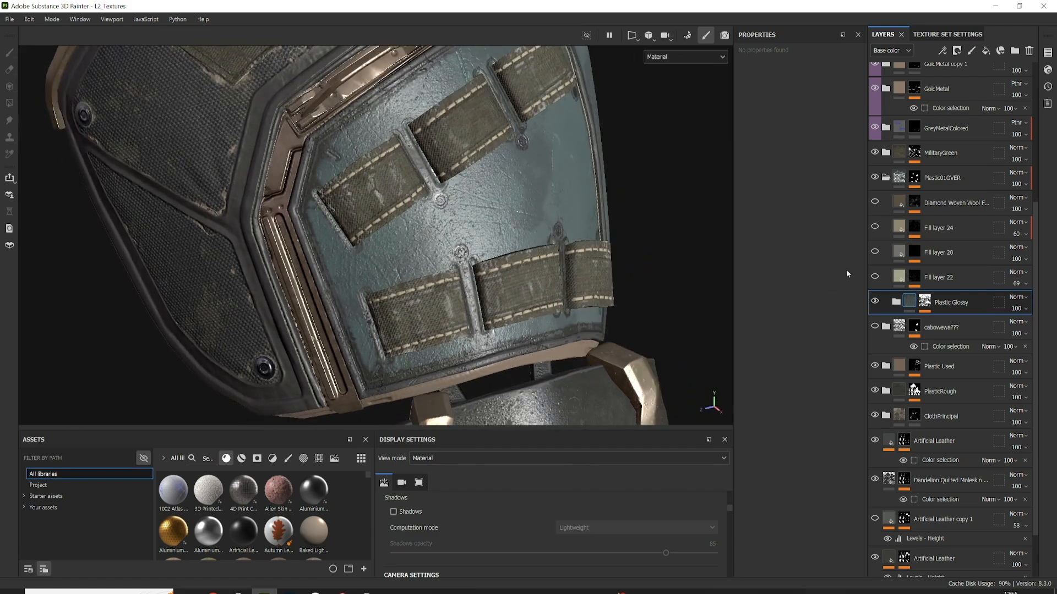
pyautogui.click(873, 278)
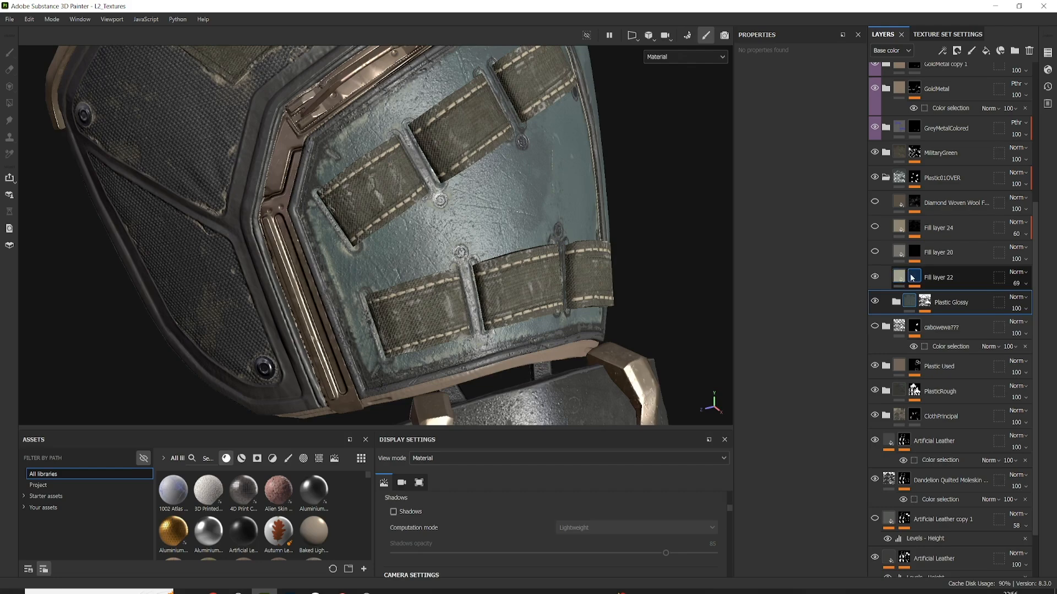
pyautogui.keyDown('alt'); pyautogui.click(912, 278); pyautogui.keyUp('alt')
pyautogui.click(898, 282)
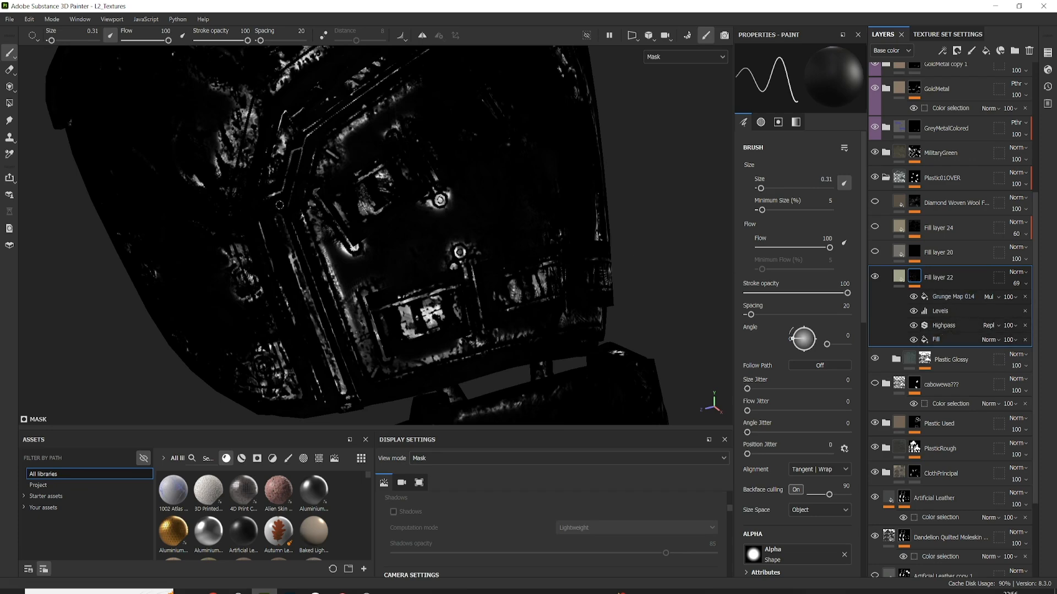
pyautogui.moveTo(279, 205)
pyautogui.keyDown('alt'); pyautogui.mouseDown()
pyautogui.moveTo(319, 171)
pyautogui.moveTo(339, 228)
pyautogui.moveTo(388, 242)
pyautogui.mouseUp(); pyautogui.keyUp('alt')
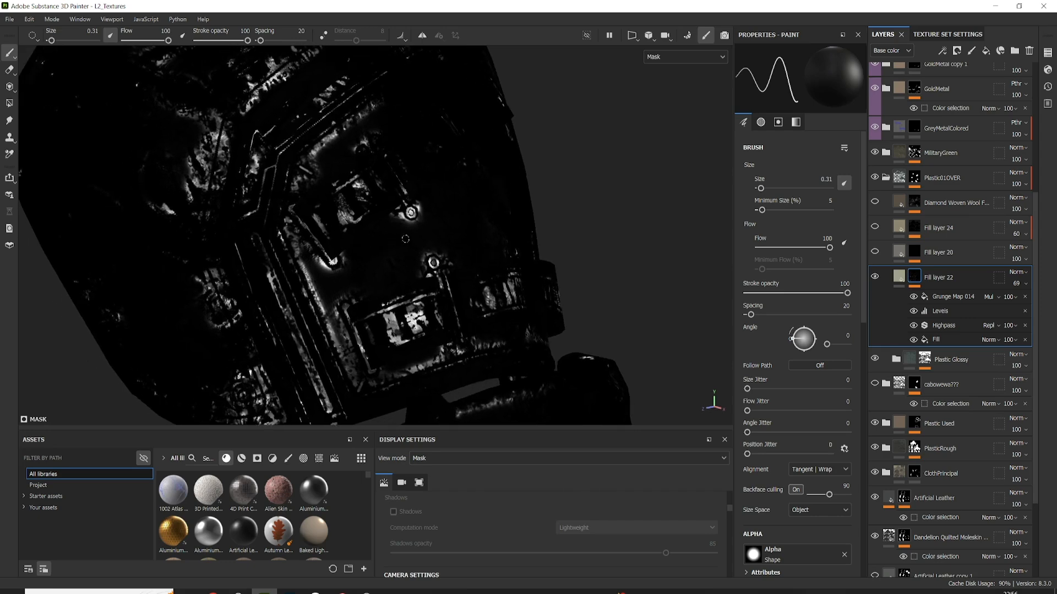
# Set Fill layer 22's opacity to 25.
pyautogui.click(899, 278)
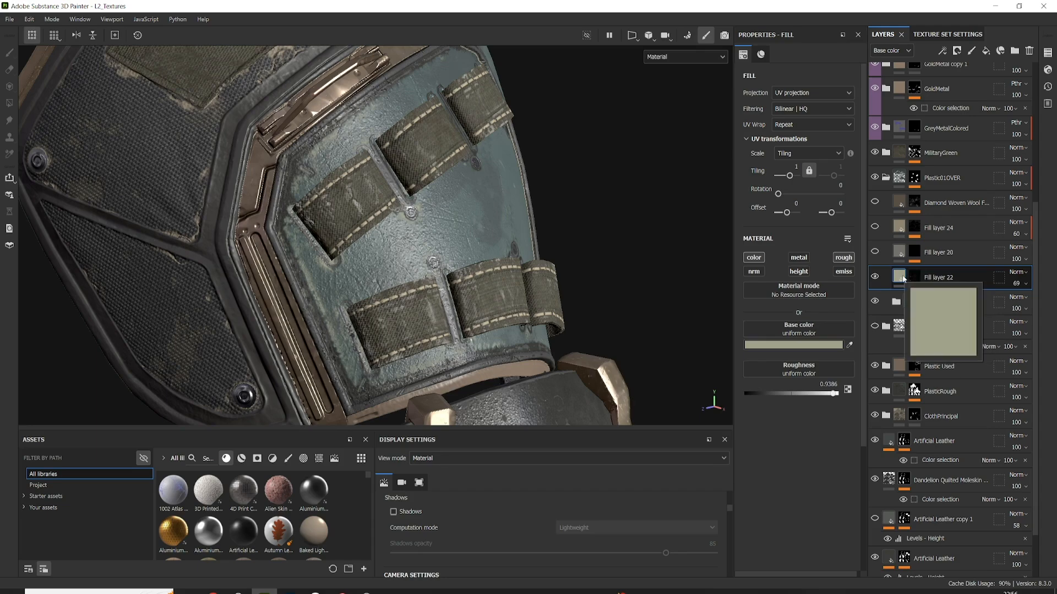
pyautogui.click(1026, 283)
pyautogui.moveTo(1027, 303); pyautogui.dragTo(1021, 303)
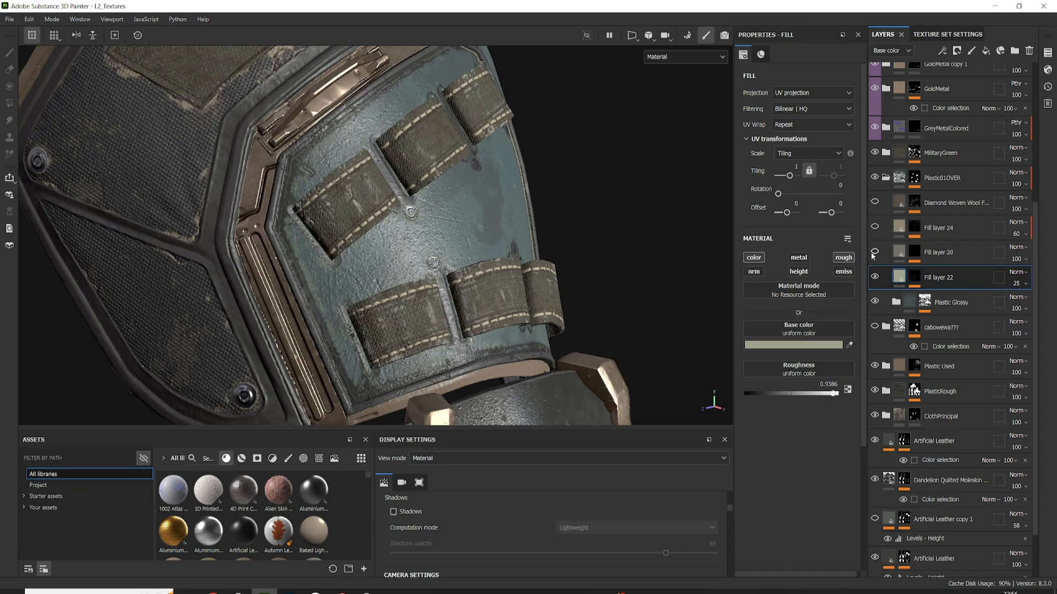
# Show Fill layer 20 and set its height to 0.0601 after checking its mask.
pyautogui.click(914, 251)
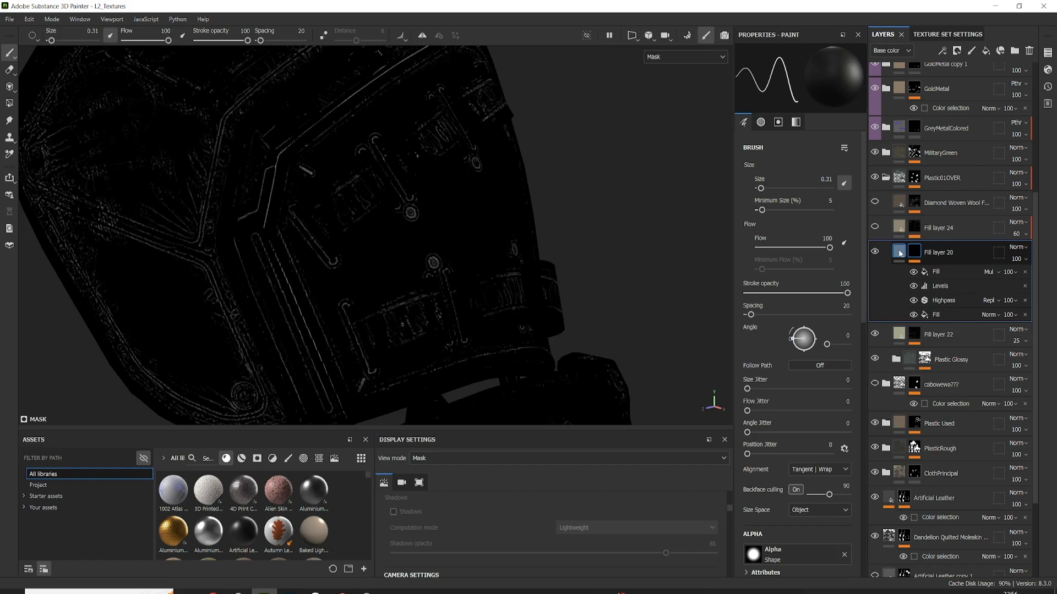
pyautogui.click(899, 252)
pyautogui.scroll(5, 213, 251)
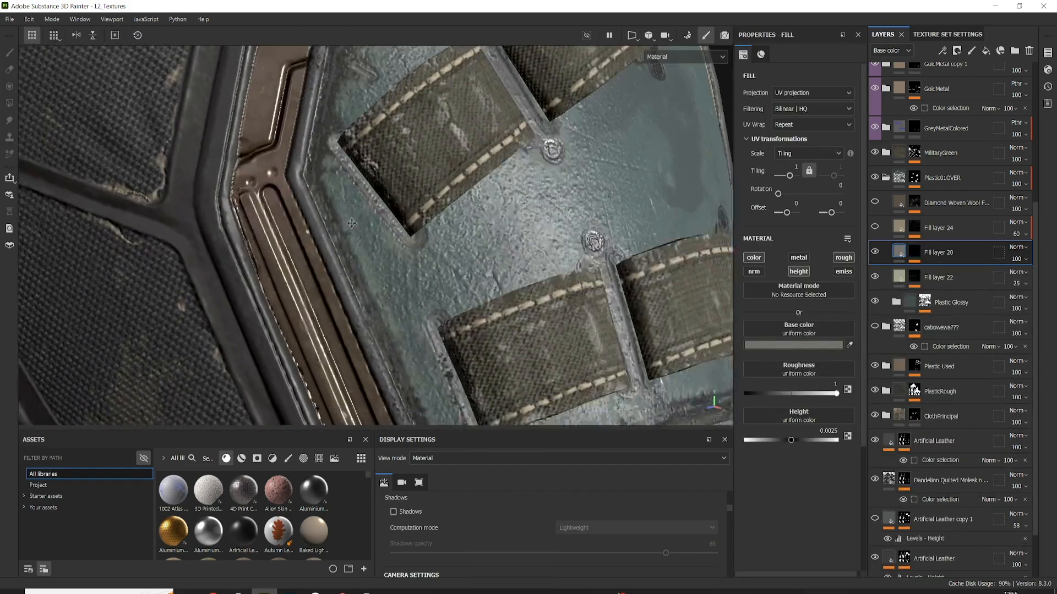
pyautogui.keyDown('alt'); pyautogui.moveTo(352, 222); pyautogui.dragTo(717, 412); pyautogui.keyUp('alt')
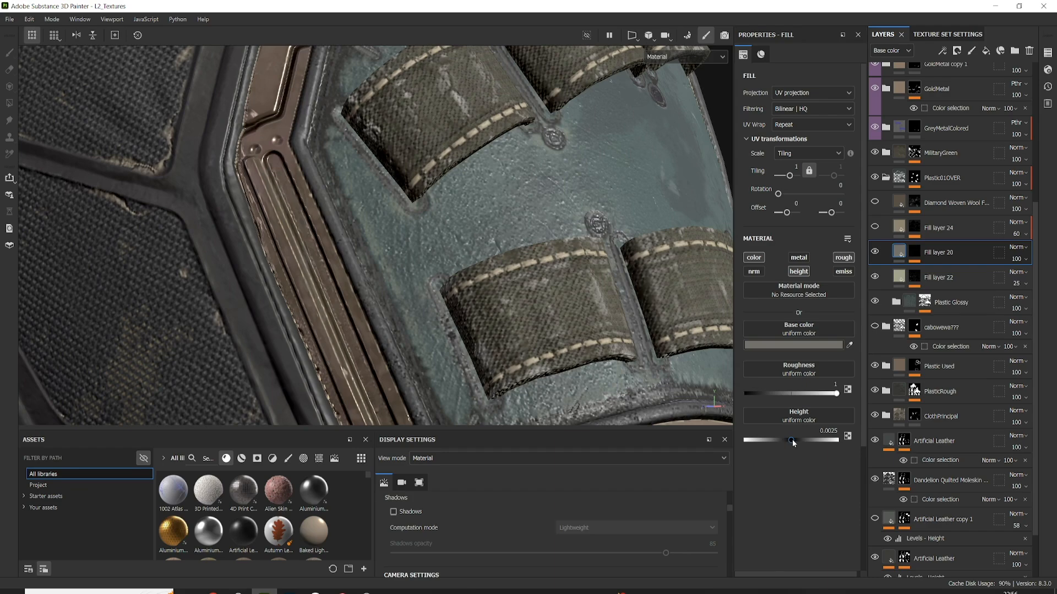
pyautogui.moveTo(791, 439); pyautogui.dragTo(793, 438)
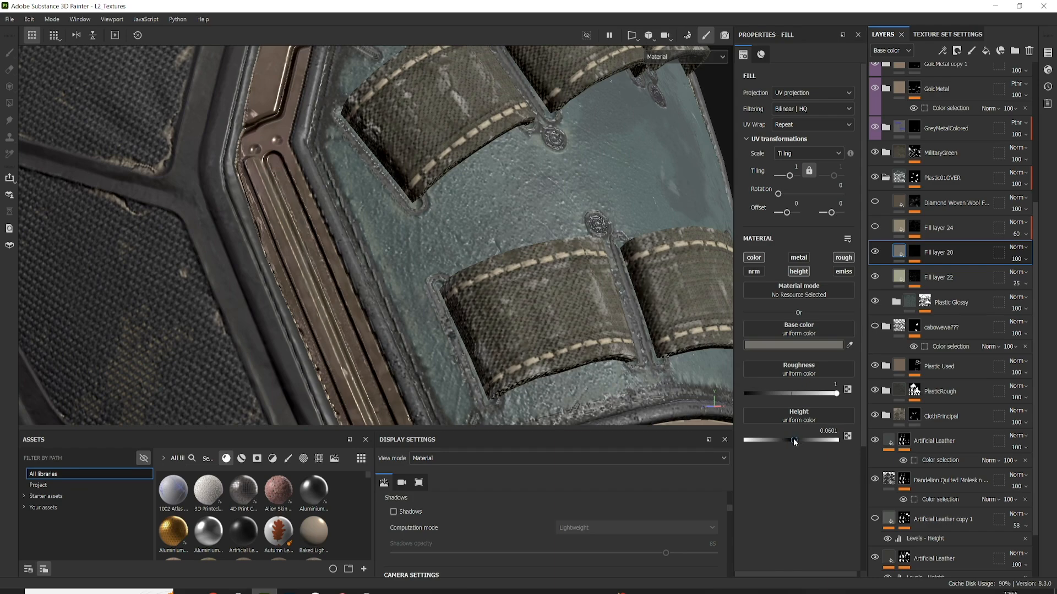
pyautogui.keyDown('alt'); pyautogui.moveTo(534, 317); pyautogui.dragTo(422, 288); pyautogui.keyUp('alt')
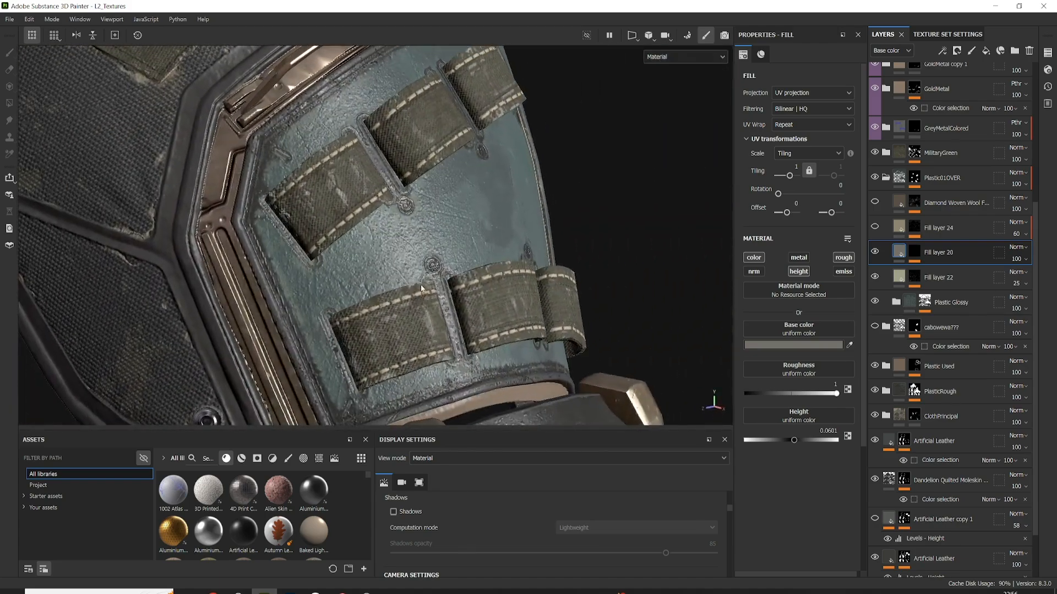
# Inspect Fill layer 24's mask and content, and show the Diamond Woven Wool layer in the Plastic01OVER folder.
pyautogui.keyDown('alt'); pyautogui.click(916, 228); pyautogui.keyUp('alt')
pyautogui.click(898, 227)
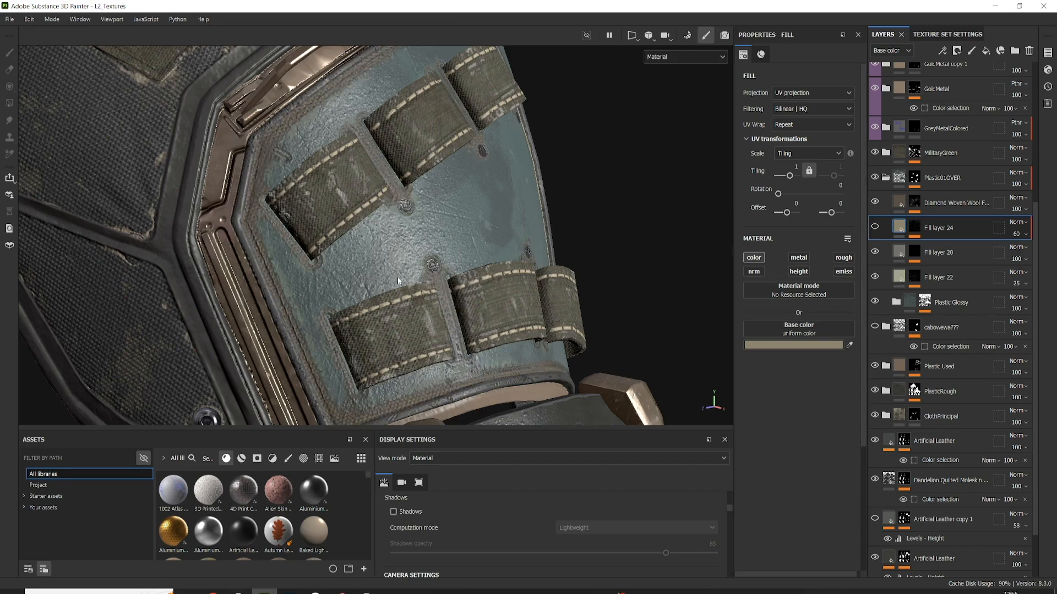
pyautogui.moveTo(397, 276)
pyautogui.keyDown('alt'); pyautogui.mouseDown(button='middle')
pyautogui.moveTo(443, 257)
pyautogui.moveTo(413, 266)
pyautogui.mouseUp(button='middle'); pyautogui.keyUp('alt')
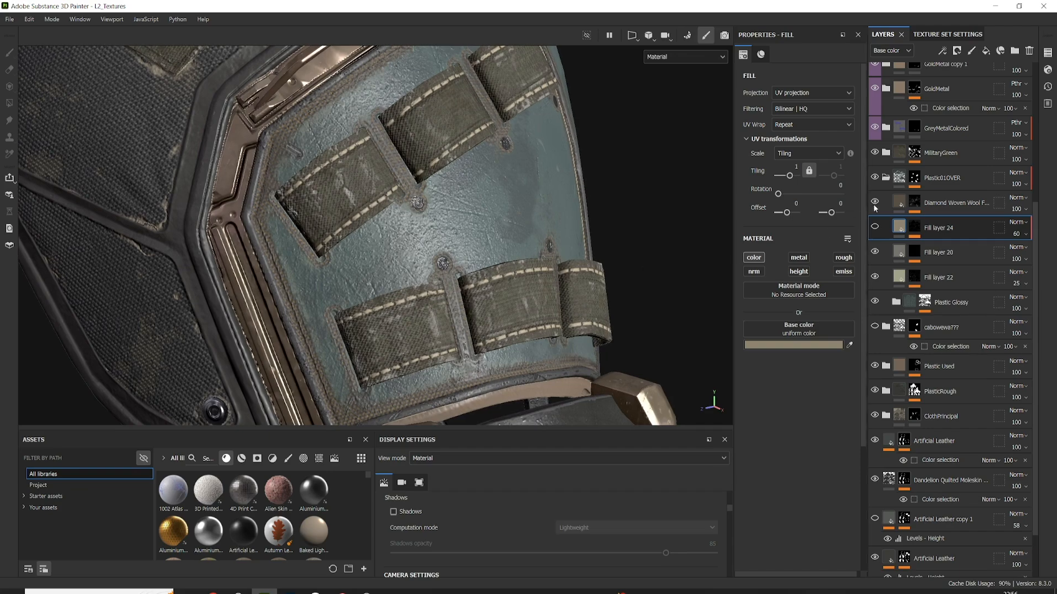
# Select the Diamond Woven Wool layer and examine its fabric trim around the plastic panel's edges and straps from several angles.
pyautogui.click(914, 203)
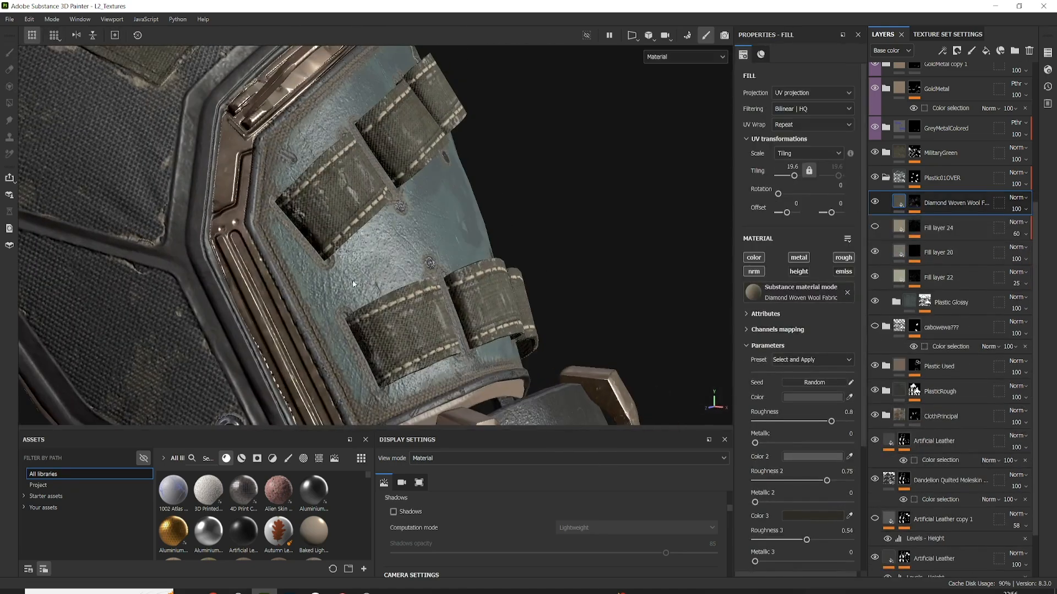
pyautogui.scroll(5, 351, 308)
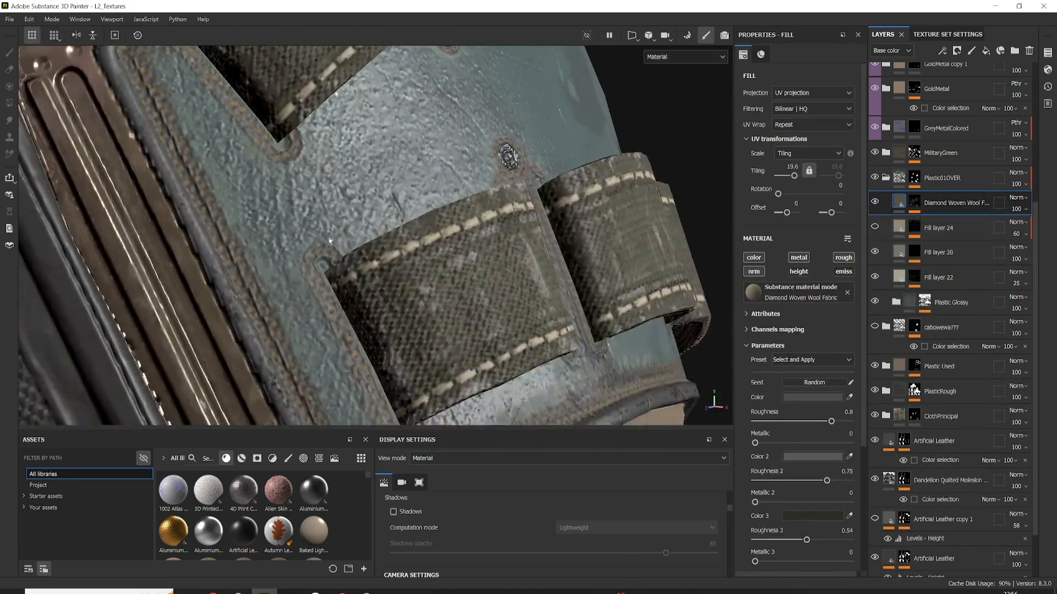
pyautogui.keyDown('alt'); pyautogui.moveTo(330, 241); pyautogui.dragTo(281, 243); pyautogui.keyUp('alt')
pyautogui.scroll(-5, 318, 276)
pyautogui.keyDown('alt'); pyautogui.moveTo(281, 242); pyautogui.dragTo(213, 373, button='middle'); pyautogui.keyUp('alt')
pyautogui.keyDown('alt'); pyautogui.moveTo(330, 331); pyautogui.dragTo(436, 237); pyautogui.keyUp('alt')
pyautogui.keyDown('alt'); pyautogui.moveTo(292, 275); pyautogui.dragTo(331, 275); pyautogui.keyUp('alt')
pyautogui.scroll(3, 332, 276)
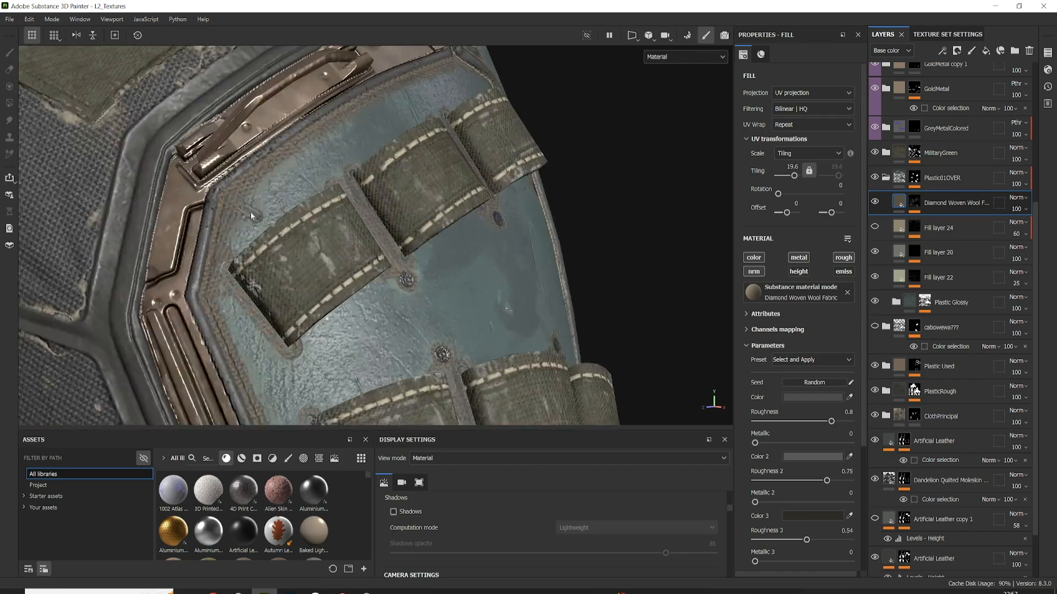
pyautogui.scroll(4, 250, 216)
pyautogui.keyDown('alt'); pyautogui.moveTo(230, 226); pyautogui.dragTo(491, 304); pyautogui.keyUp('alt')
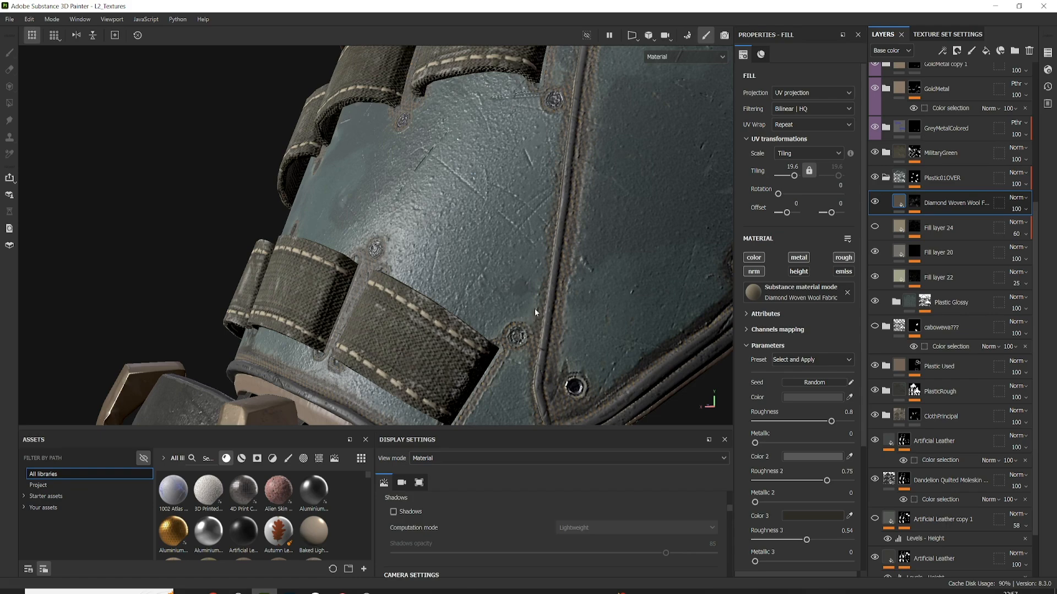
pyautogui.keyDown('alt'); pyautogui.moveTo(517, 306); pyautogui.dragTo(790, 237); pyautogui.keyUp('alt')
# Add a fill effect to the Diamond Woven Wool layer's content and inspect it along the panel's edges.
pyautogui.rightClick(899, 201)
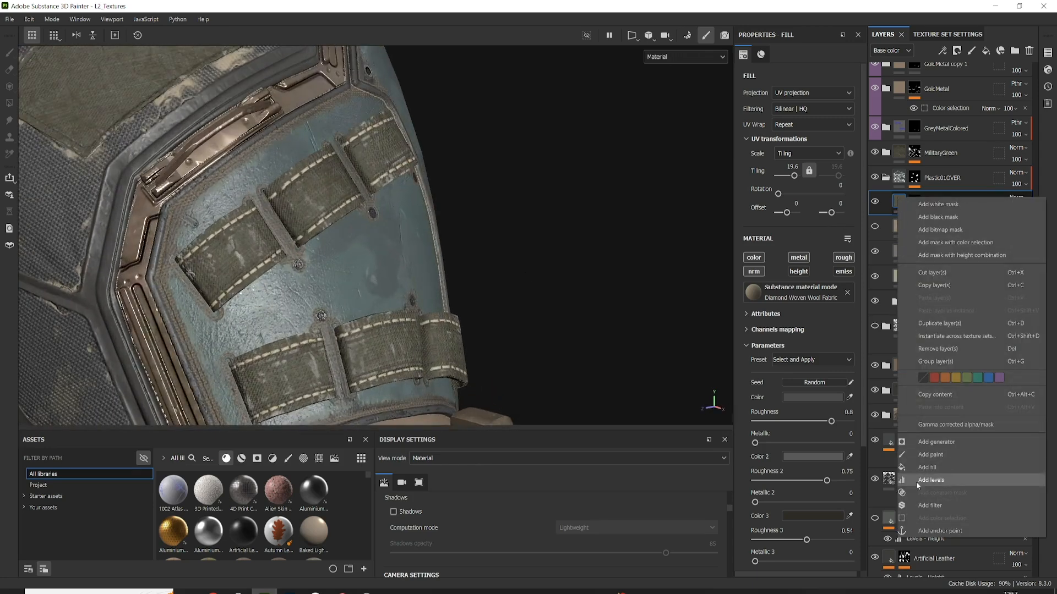
pyautogui.click(938, 468)
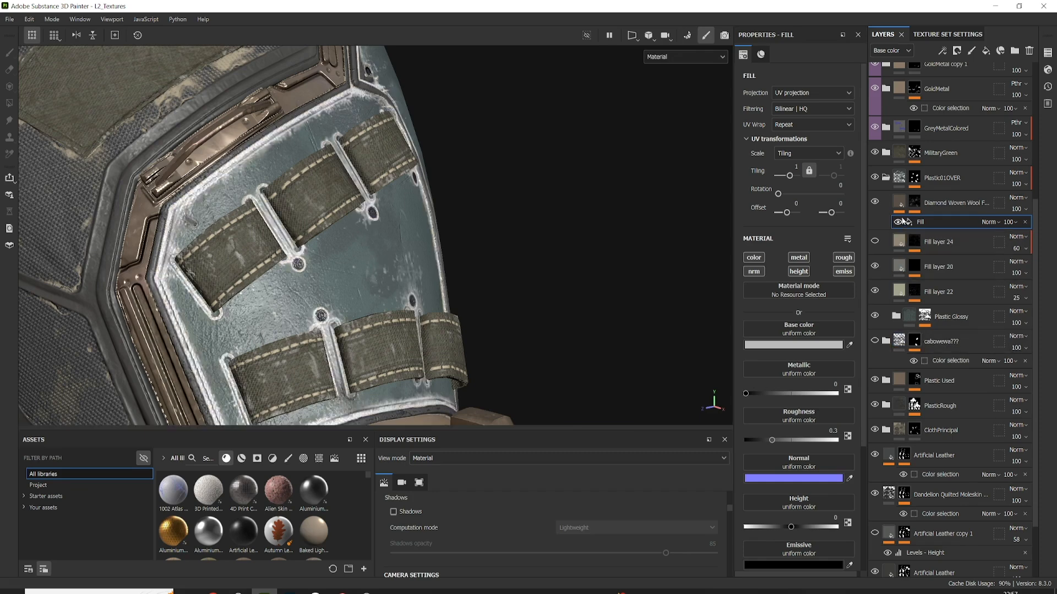
pyautogui.moveTo(899, 205)
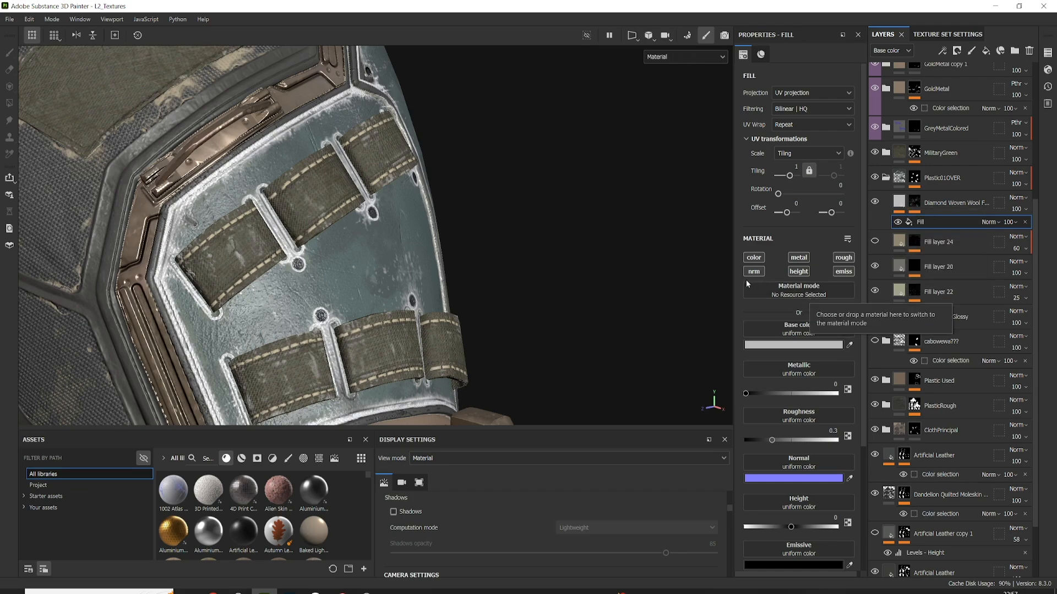
pyautogui.keyDown('alt'); pyautogui.moveTo(296, 301); pyautogui.dragTo(401, 273, button='middle'); pyautogui.keyUp('alt')
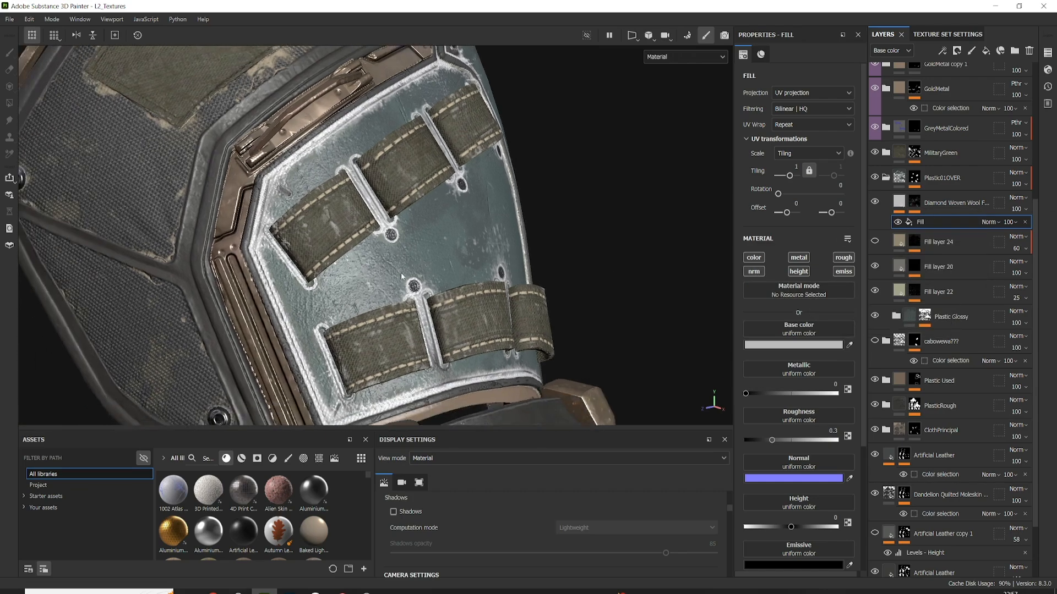
pyautogui.keyDown('alt'); pyautogui.moveTo(401, 272); pyautogui.dragTo(367, 274); pyautogui.keyUp('alt')
pyautogui.keyDown('alt'); pyautogui.moveTo(426, 251); pyautogui.dragTo(449, 247); pyautogui.keyUp('alt')
pyautogui.scroll(4, 322, 255)
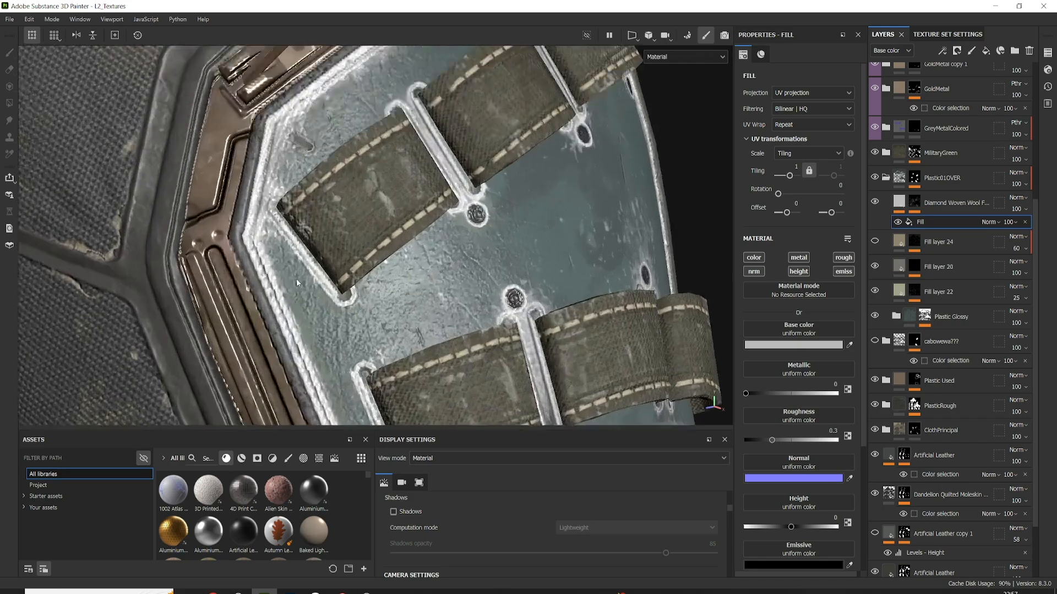
pyautogui.keyDown('alt'); pyautogui.moveTo(296, 278); pyautogui.dragTo(290, 253); pyautogui.keyUp('alt')
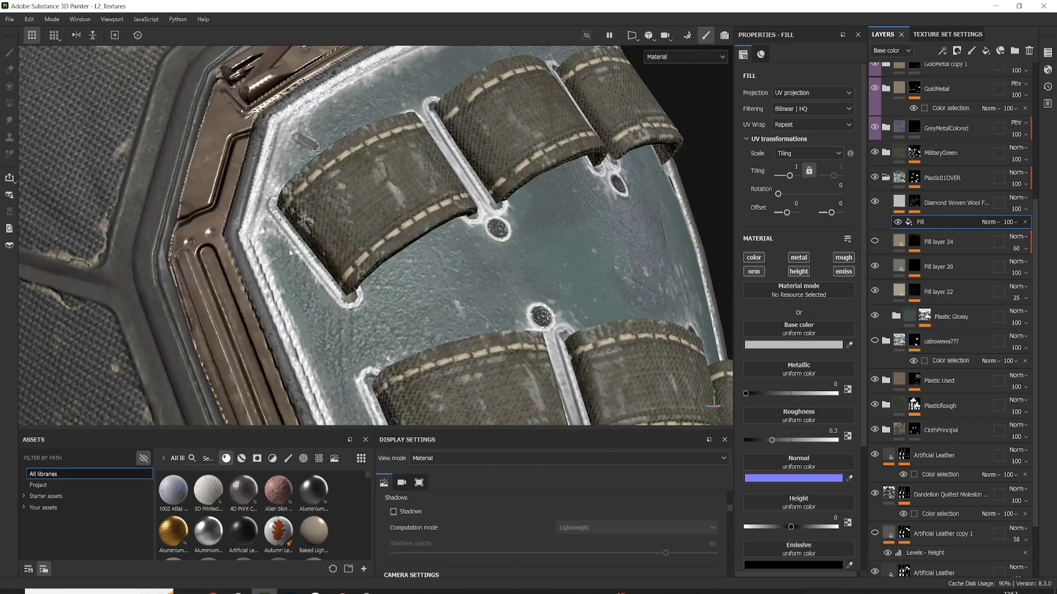
# Restrict the Diamond Woven Wool layer's fill effect to height by disabling its color, metal, rough, nrm and emiss channels.
pyautogui.click(901, 203)
pyautogui.click(921, 222)
pyautogui.click(757, 273)
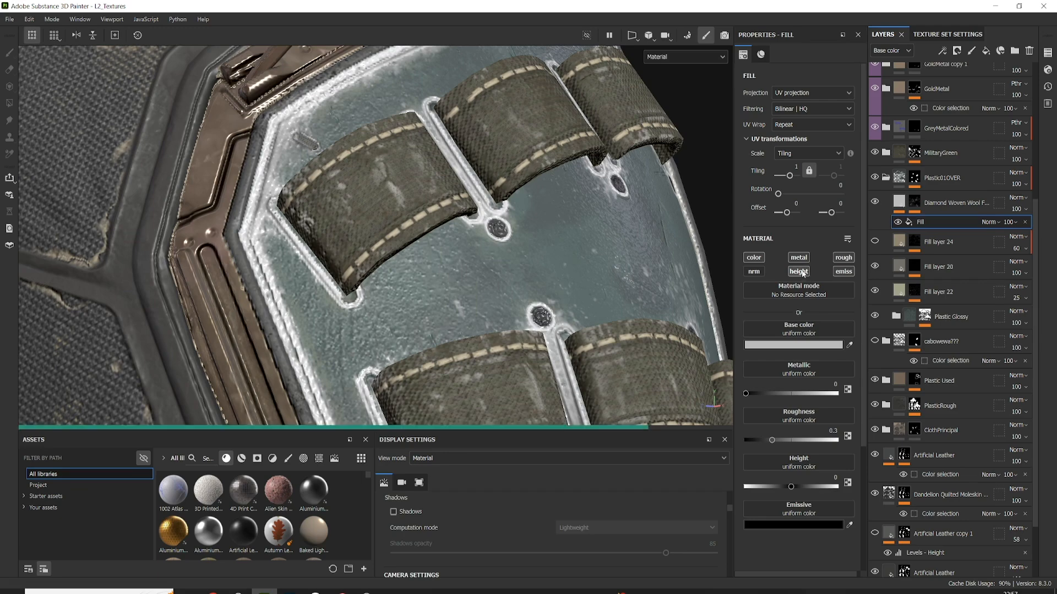
pyautogui.click(843, 271)
pyautogui.click(843, 258)
pyautogui.click(799, 258)
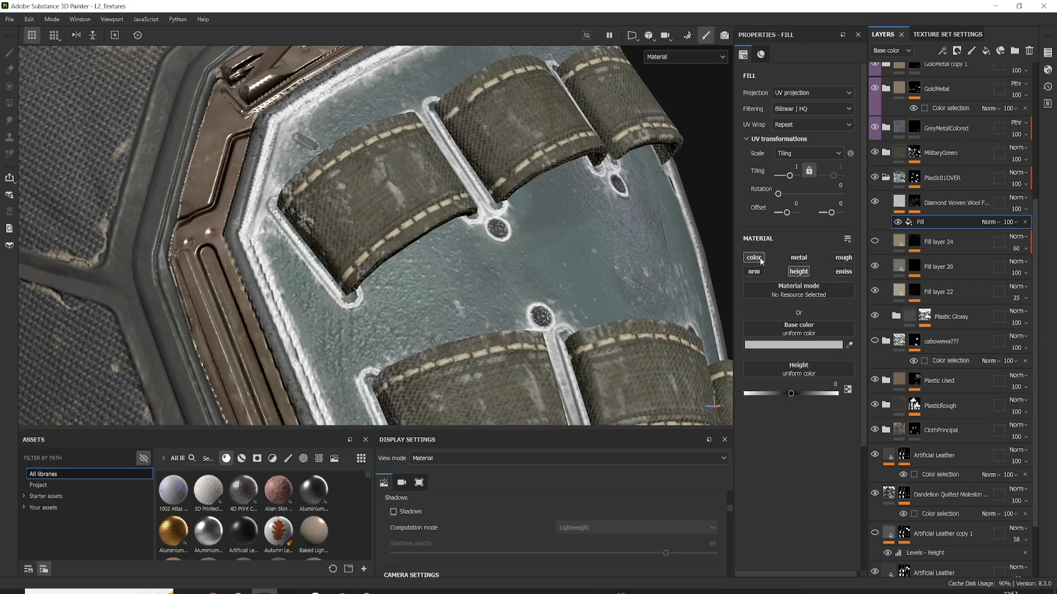
pyautogui.click(754, 257)
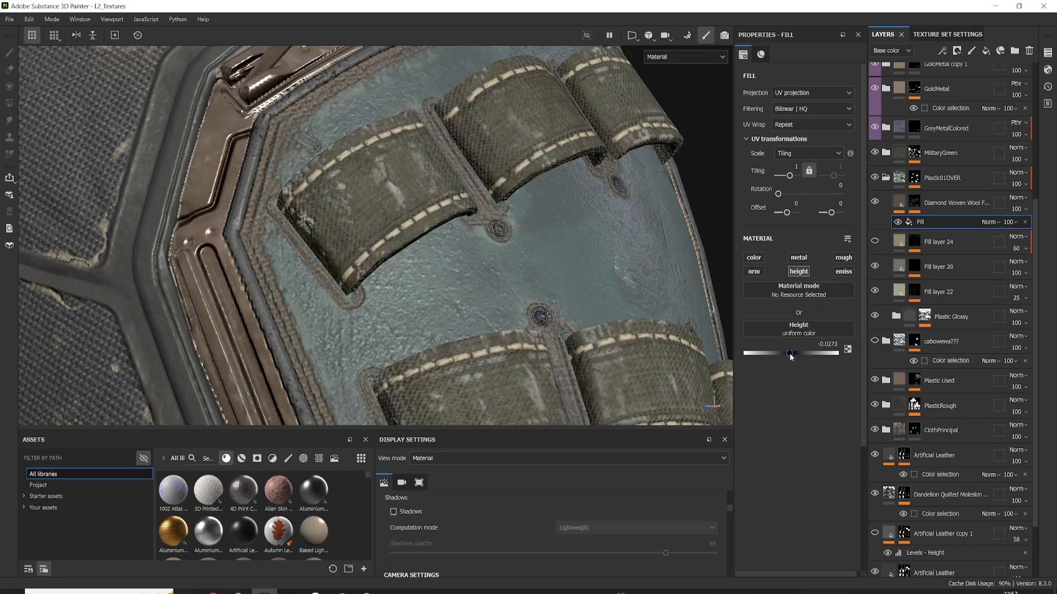
# Set the fill effect's height to -0.0164 and check the Diamond Woven Wool layer's effect on the panel.
pyautogui.moveTo(791, 357); pyautogui.dragTo(791, 356)
pyautogui.keyDown('alt'); pyautogui.moveTo(557, 268); pyautogui.dragTo(537, 288); pyautogui.keyUp('alt')
pyautogui.scroll(-5, 557, 290)
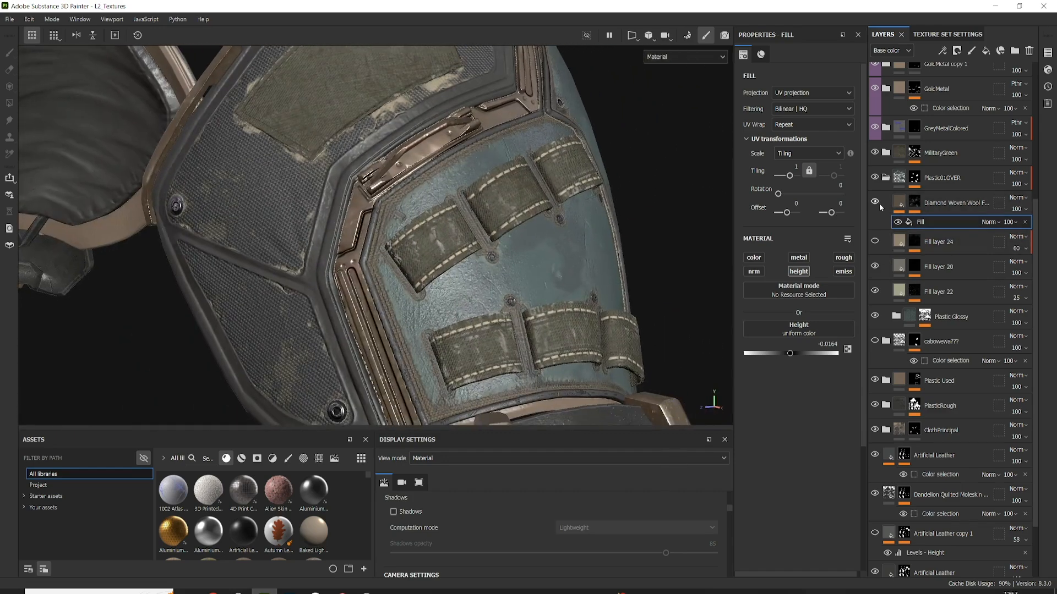
pyautogui.click(877, 206)
pyautogui.moveTo(507, 269)
pyautogui.keyDown('shift'); pyautogui.mouseDown(button='right')
pyautogui.moveTo(515, 275)
pyautogui.moveTo(485, 280)
pyautogui.moveTo(505, 278)
pyautogui.mouseUp(button='right'); pyautogui.keyUp('shift')
pyautogui.keyDown('alt'); pyautogui.moveTo(566, 237); pyautogui.dragTo(498, 281); pyautogui.keyUp('alt')
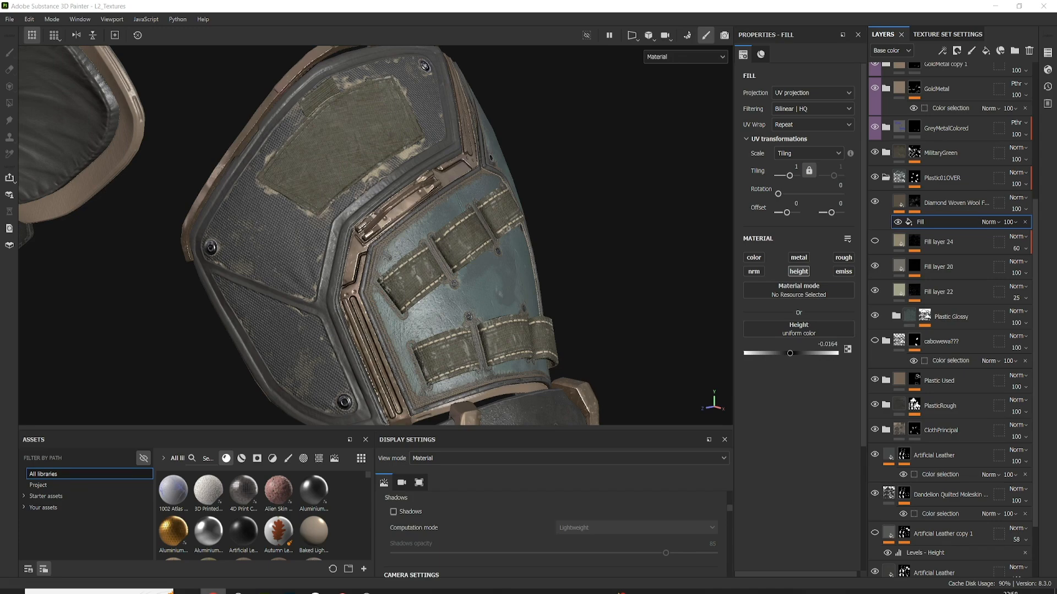
# Examine the overall look of the shoulder pad and find the Overdiurt layer higher in the layer stack.
pyautogui.keyDown('alt'); pyautogui.moveTo(259, 268); pyautogui.dragTo(353, 271); pyautogui.keyUp('alt')
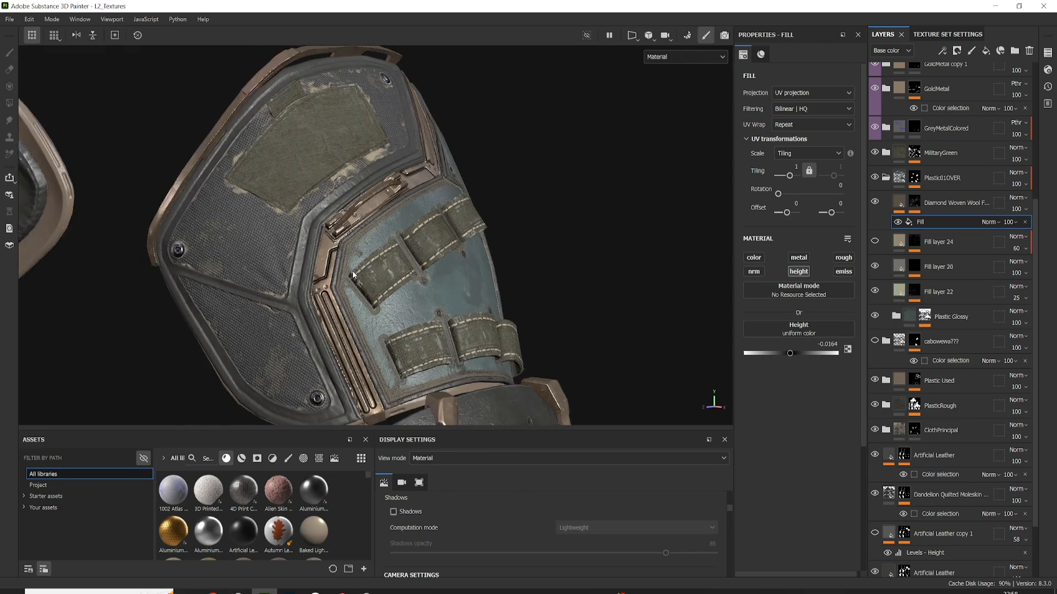
pyautogui.keyDown('alt'); pyautogui.moveTo(352, 271); pyautogui.dragTo(374, 267, button='middle'); pyautogui.keyUp('alt')
pyautogui.keyDown('alt'); pyautogui.moveTo(373, 268); pyautogui.dragTo(387, 270); pyautogui.keyUp('alt')
pyautogui.scroll(3, 930, 259)
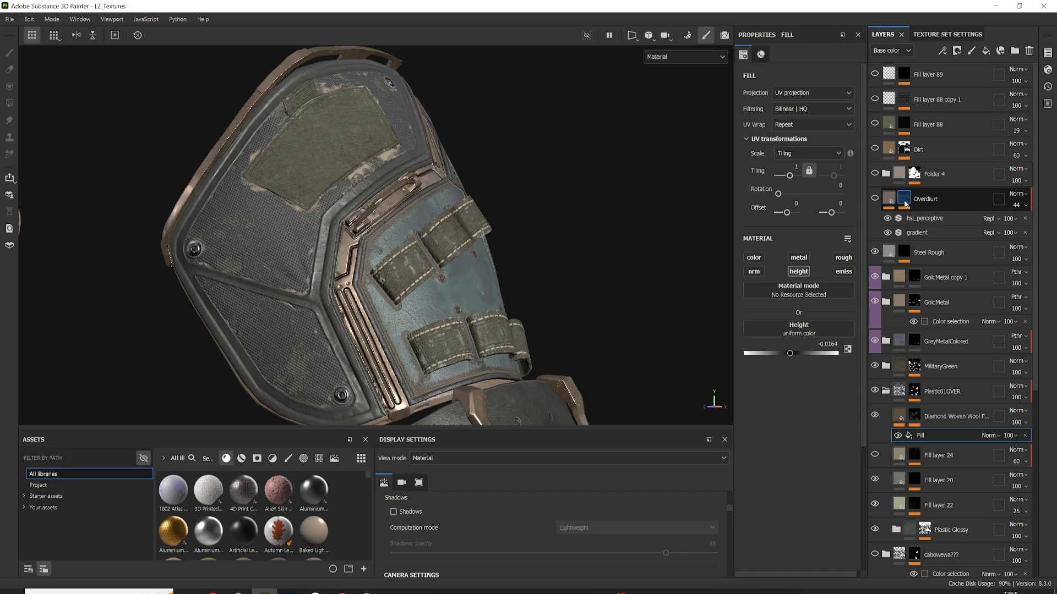
pyautogui.keyDown('alt'); pyautogui.moveTo(454, 225); pyautogui.dragTo(405, 260); pyautogui.keyUp('alt')
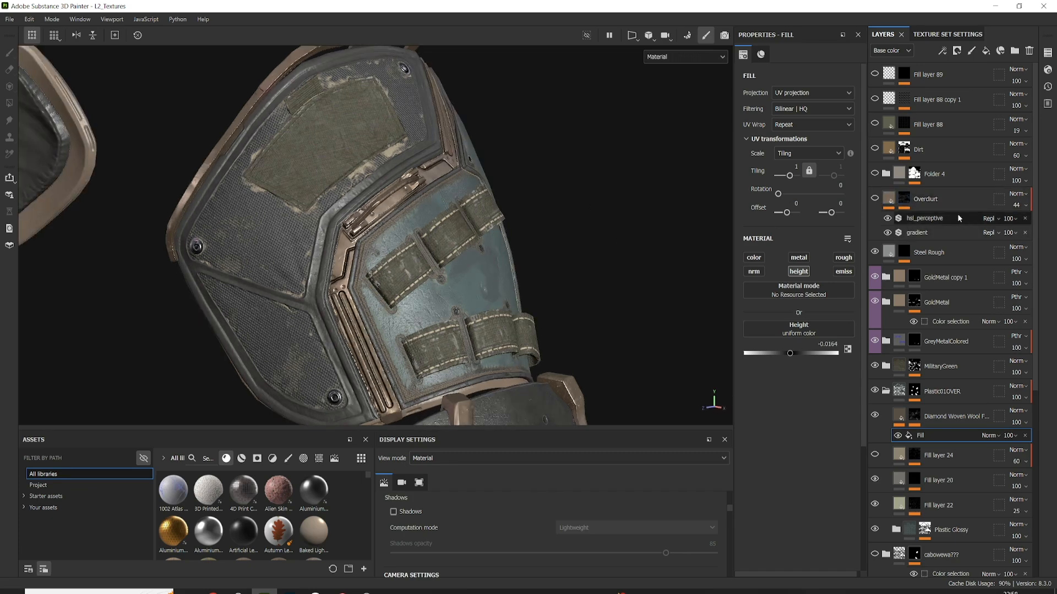
pyautogui.keyDown('alt'); pyautogui.moveTo(390, 209); pyautogui.dragTo(395, 216); pyautogui.keyUp('alt')
pyautogui.keyDown('alt'); pyautogui.moveTo(396, 215); pyautogui.dragTo(395, 225, button='right'); pyautogui.keyUp('alt')
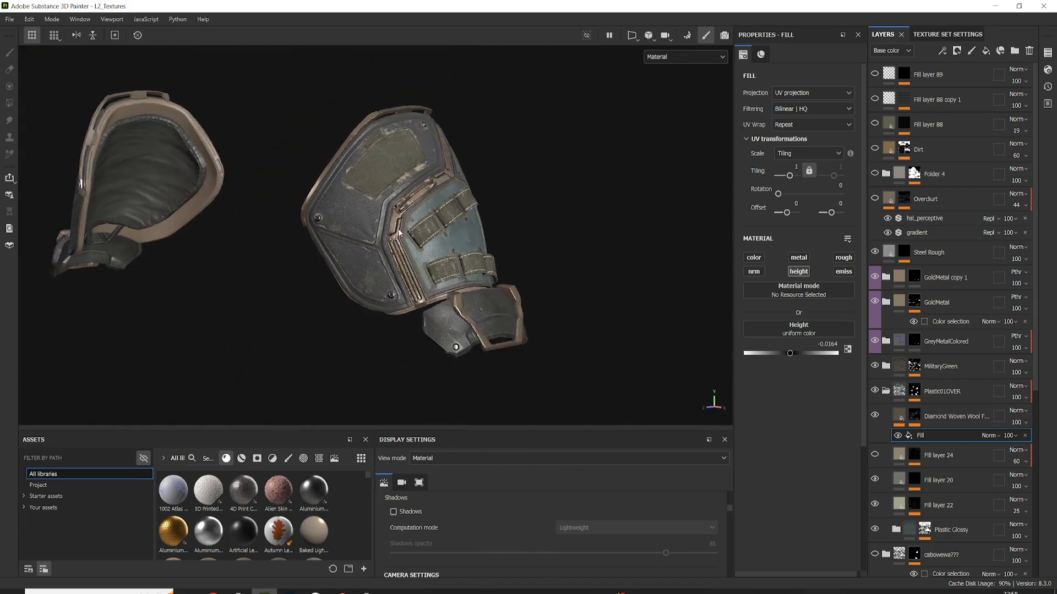
# Examine the leg guards' worn fabric, straps and buckles from near and far.
pyautogui.keyDown('alt'); pyautogui.moveTo(398, 226); pyautogui.dragTo(422, 194, button='middle'); pyautogui.keyUp('alt')
pyautogui.keyDown('alt'); pyautogui.moveTo(422, 195); pyautogui.dragTo(421, 211, button='right'); pyautogui.keyUp('alt')
pyautogui.keyDown('alt'); pyautogui.moveTo(392, 253); pyautogui.dragTo(417, 109, button='middle'); pyautogui.keyUp('alt')
pyautogui.keyDown('alt'); pyautogui.moveTo(410, 347); pyautogui.dragTo(408, 338); pyautogui.keyUp('alt')
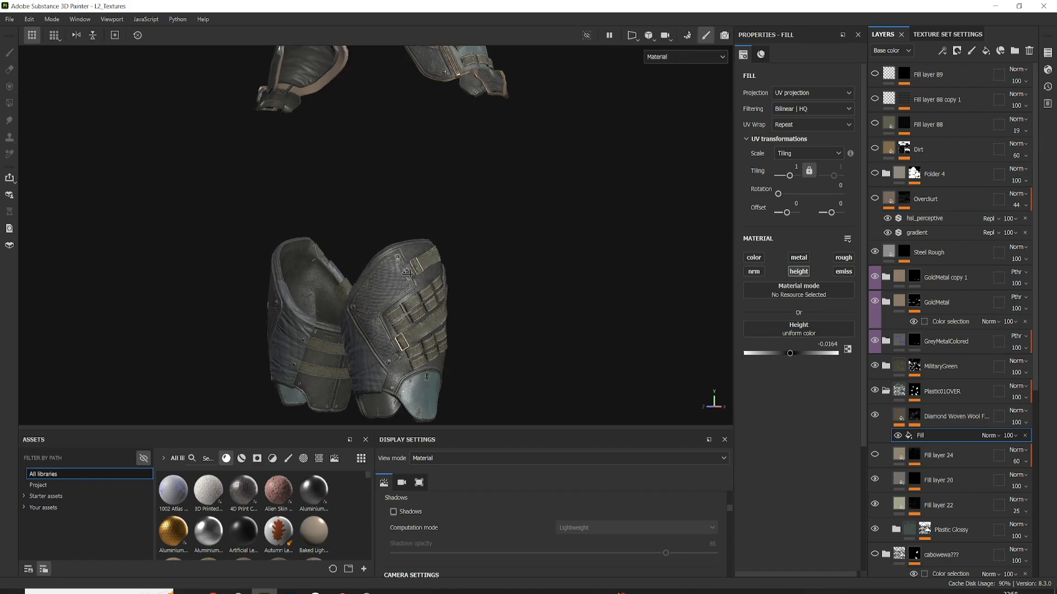
pyautogui.keyDown('alt'); pyautogui.moveTo(409, 338); pyautogui.dragTo(390, 325, button='right'); pyautogui.keyUp('alt')
pyautogui.keyDown('alt'); pyautogui.moveTo(390, 327); pyautogui.dragTo(402, 302, button='middle'); pyautogui.keyUp('alt')
pyautogui.keyDown('alt'); pyautogui.moveTo(402, 302); pyautogui.dragTo(477, 297); pyautogui.keyUp('alt')
pyautogui.scroll(-2, 478, 297)
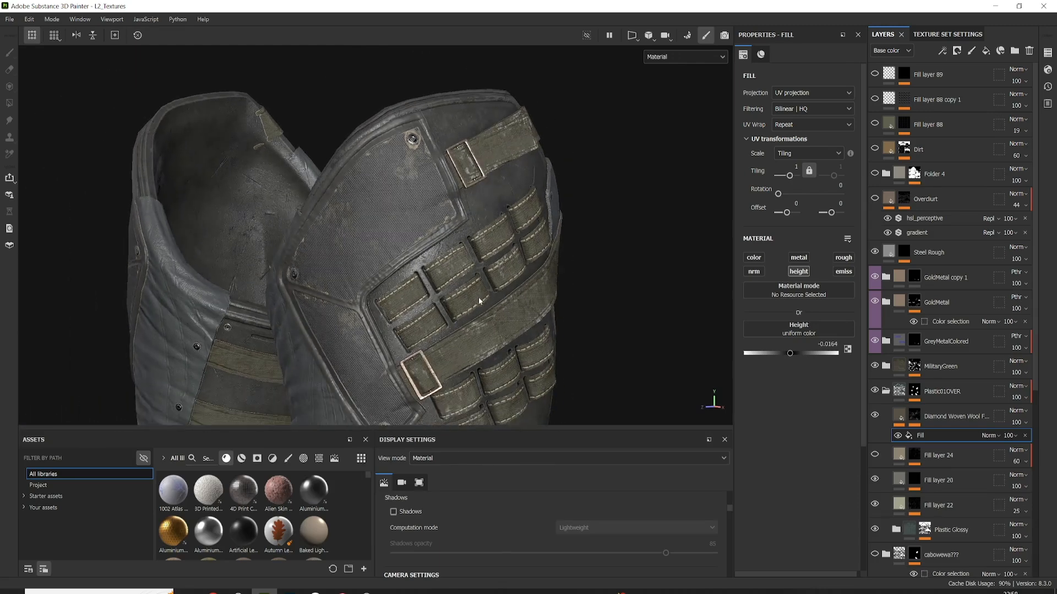
pyautogui.scroll(3, 422, 299)
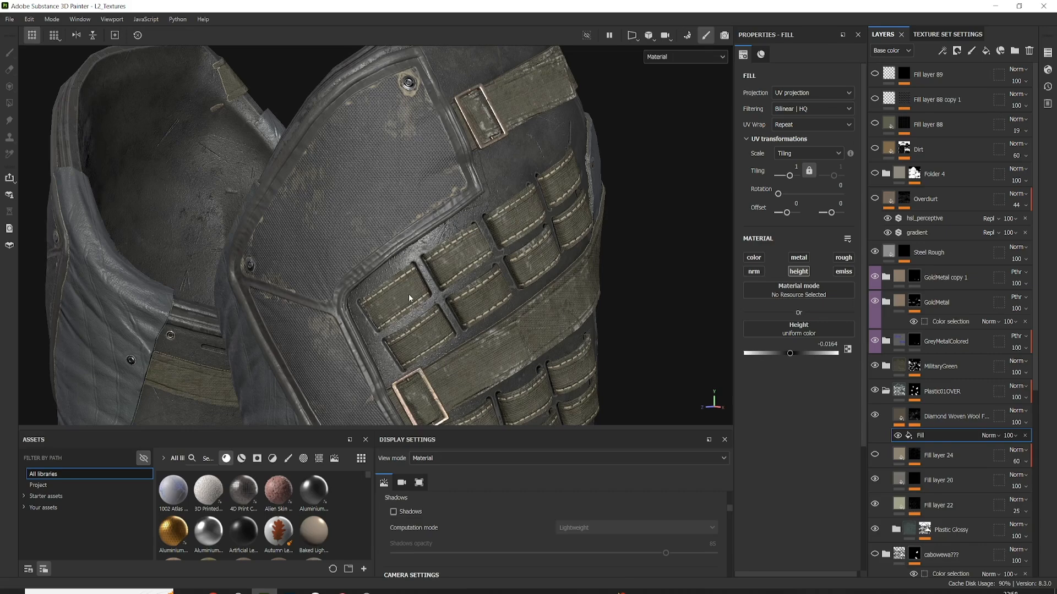
pyautogui.scroll(-1, 424, 285)
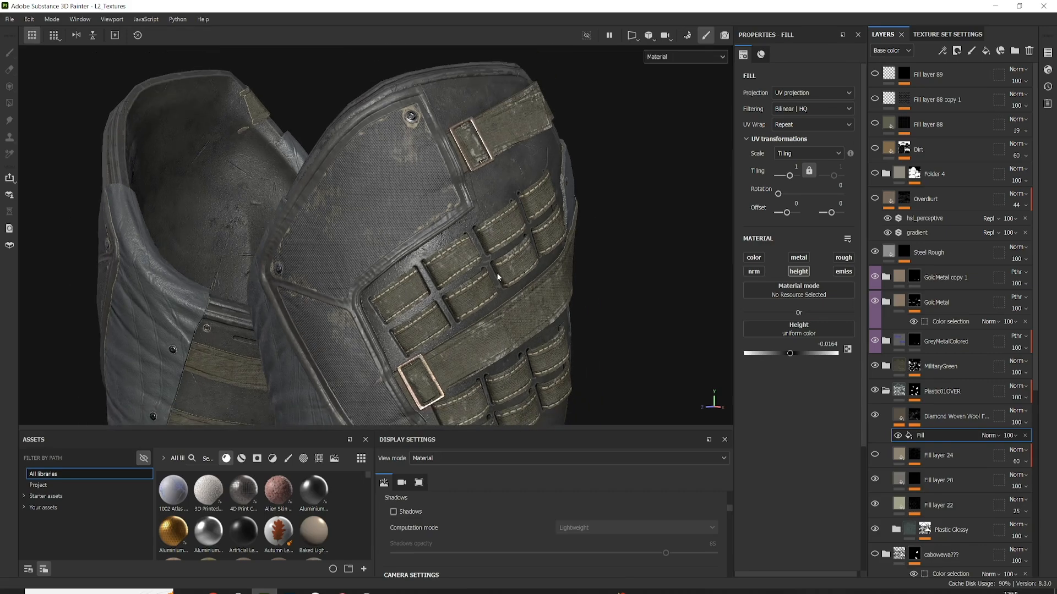
pyautogui.scroll(-3, 516, 272)
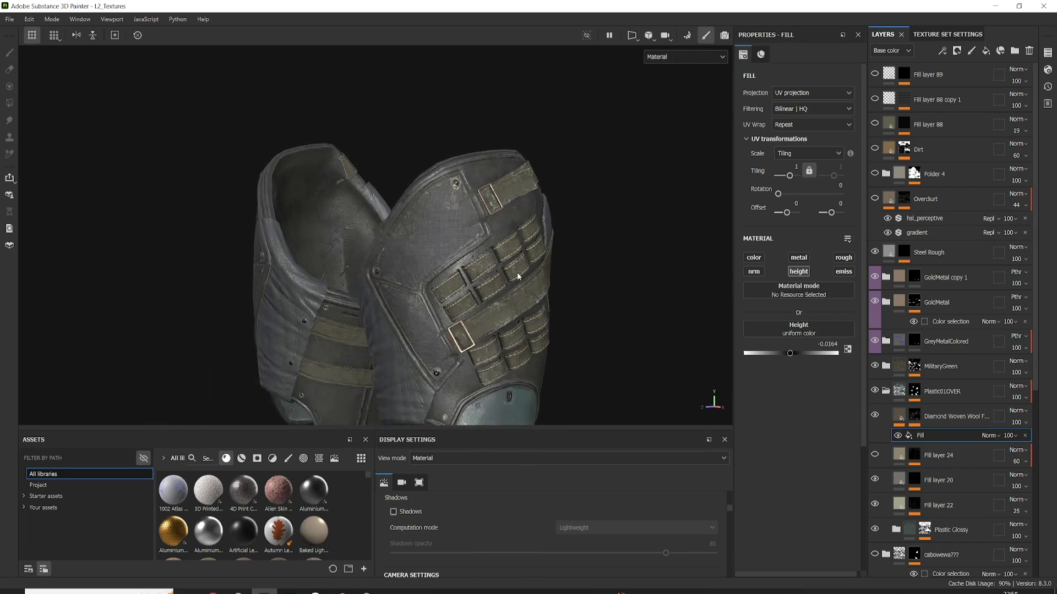
# Return to the shoulder pad and enable viewport shadows, checking how they fall on the panel and straps.
pyautogui.keyDown('alt'); pyautogui.moveTo(518, 265); pyautogui.dragTo(427, 383, button='middle'); pyautogui.keyUp('alt')
pyautogui.keyDown('alt'); pyautogui.moveTo(427, 383); pyautogui.dragTo(442, 253); pyautogui.keyUp('alt')
pyautogui.scroll(4, 442, 249)
pyautogui.scroll(3, 443, 266)
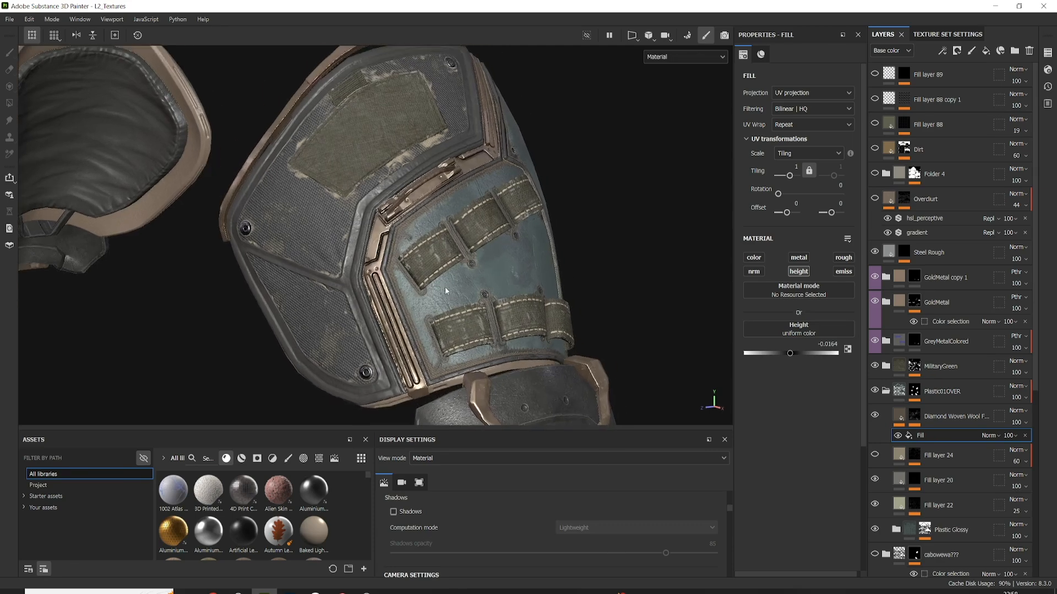
pyautogui.scroll(-4, 445, 286)
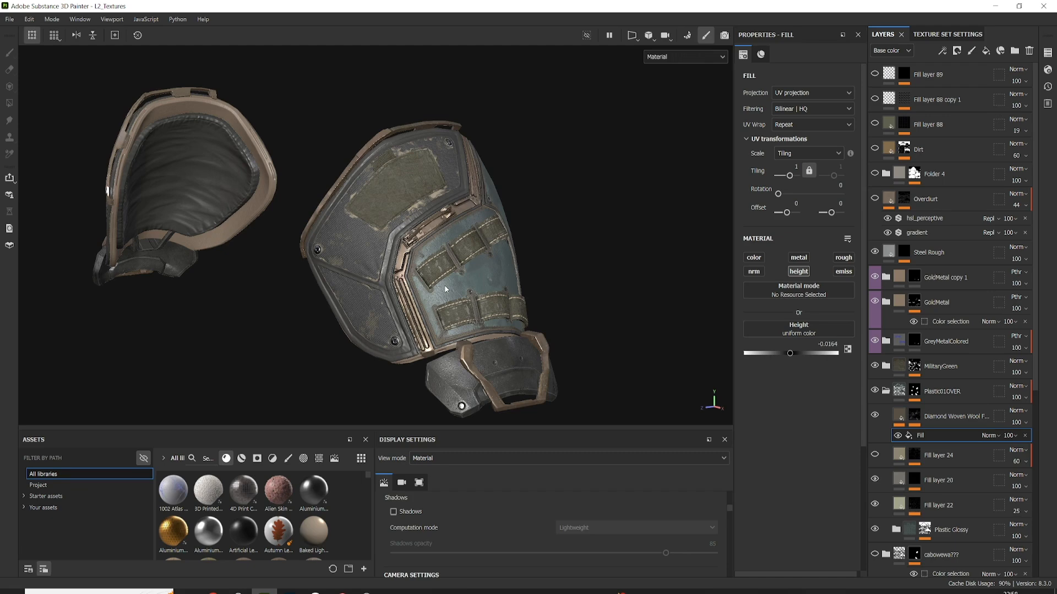
pyautogui.scroll(3, 445, 288)
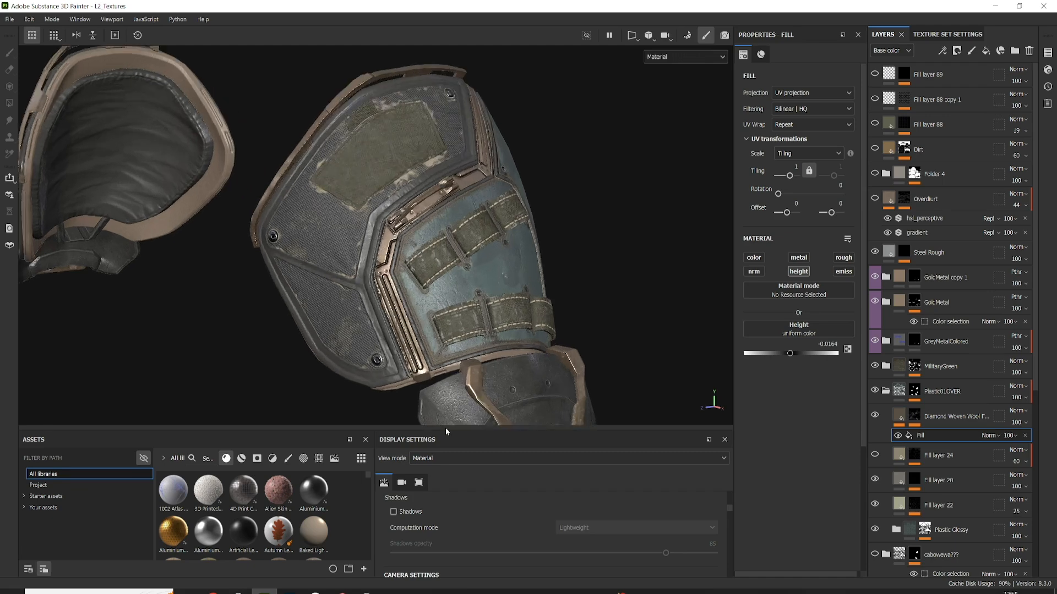
pyautogui.click(394, 511)
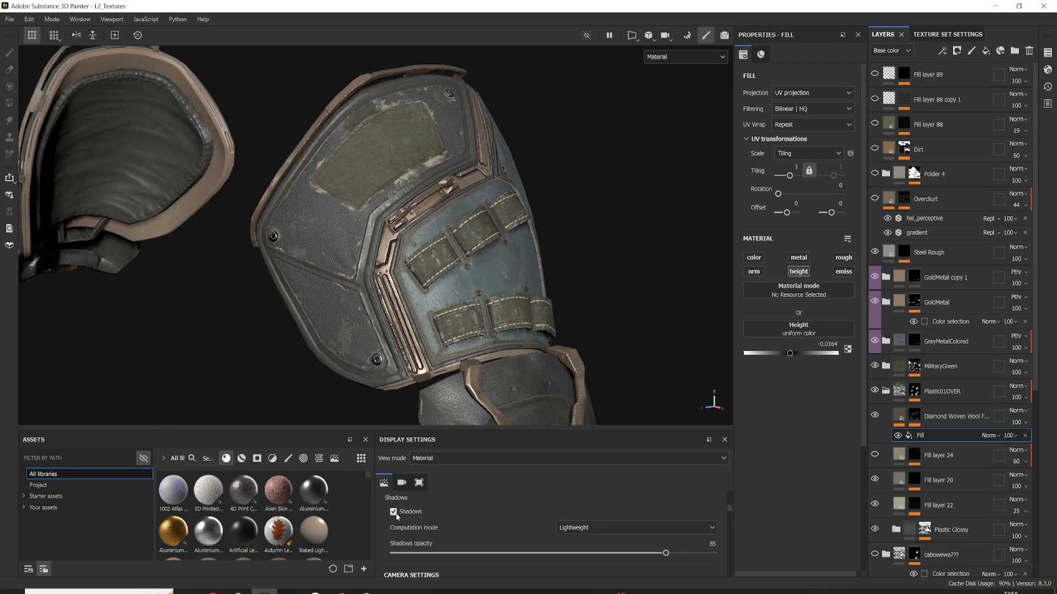
pyautogui.moveTo(466, 306)
pyautogui.keyDown('shift'); pyautogui.mouseDown(button='right')
pyautogui.moveTo(517, 305)
pyautogui.moveTo(435, 304)
pyautogui.moveTo(465, 304)
pyautogui.mouseUp(button='right'); pyautogui.keyUp('shift')
pyautogui.scroll(5, 464, 290)
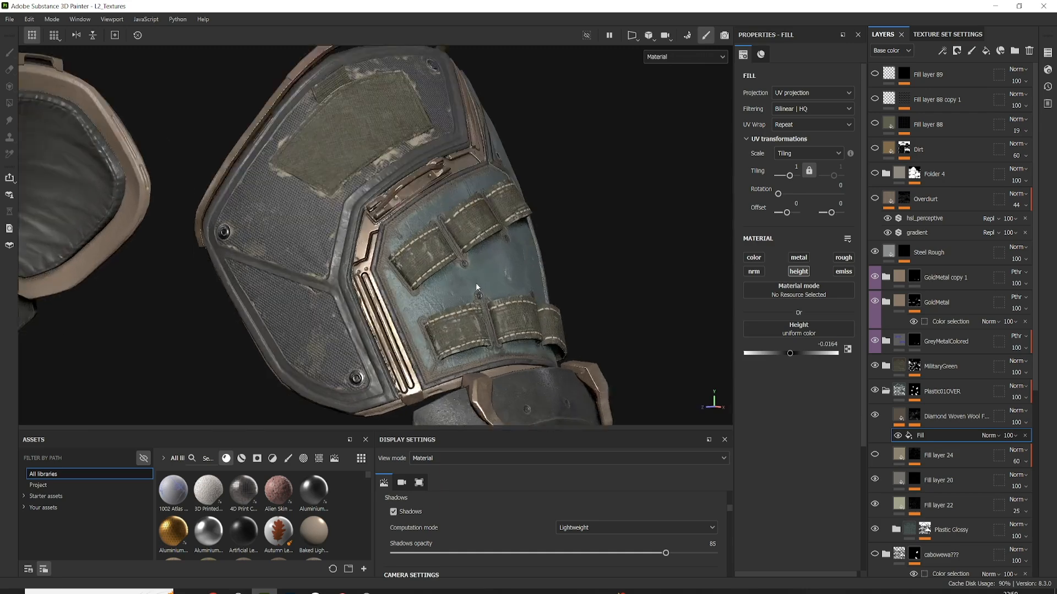
pyautogui.keyDown('alt'); pyautogui.moveTo(518, 290); pyautogui.dragTo(531, 286); pyautogui.keyUp('alt')
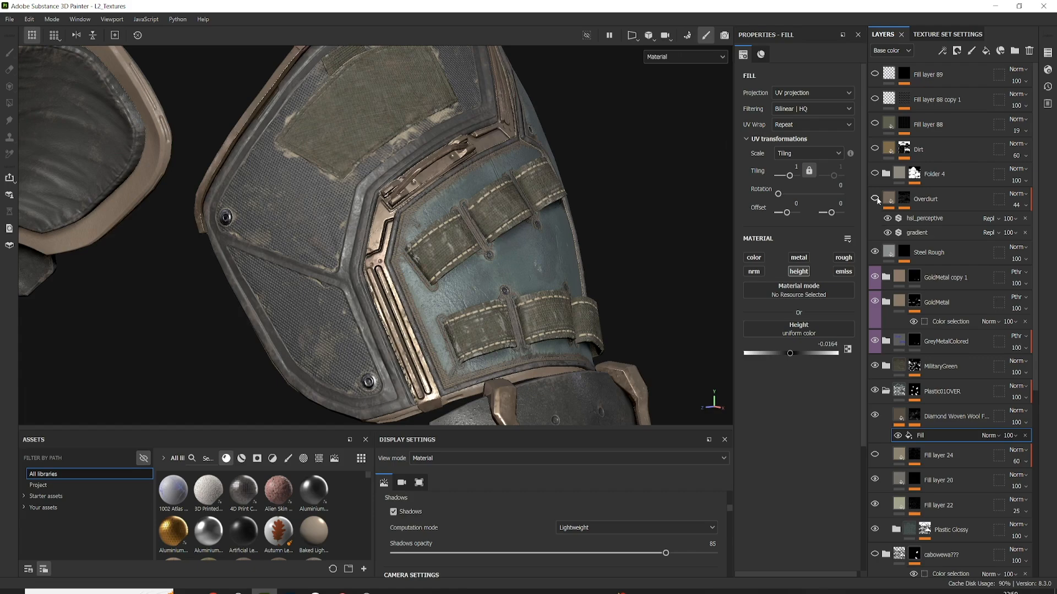
# Show the Overdiurt layer and inspect its mask, including the Metal Edge Wear generator and the ratio_bnw_spots_3 fill.
pyautogui.keyDown('alt'); pyautogui.moveTo(578, 322); pyautogui.dragTo(552, 204, button='middle'); pyautogui.keyUp('alt')
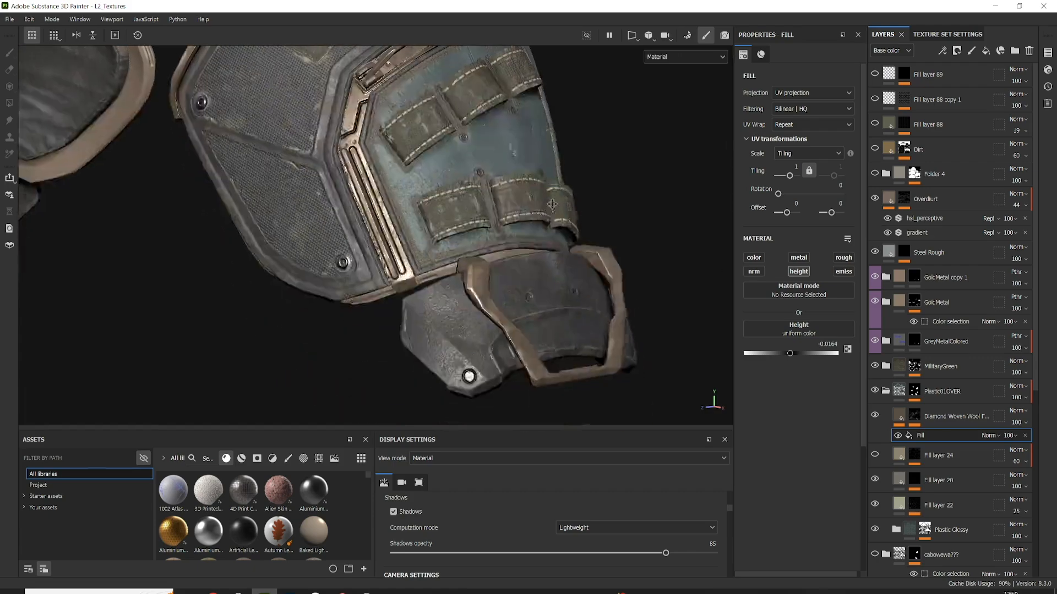
pyautogui.keyDown('alt'); pyautogui.moveTo(552, 204); pyautogui.dragTo(320, 176); pyautogui.keyUp('alt')
pyautogui.click(904, 200)
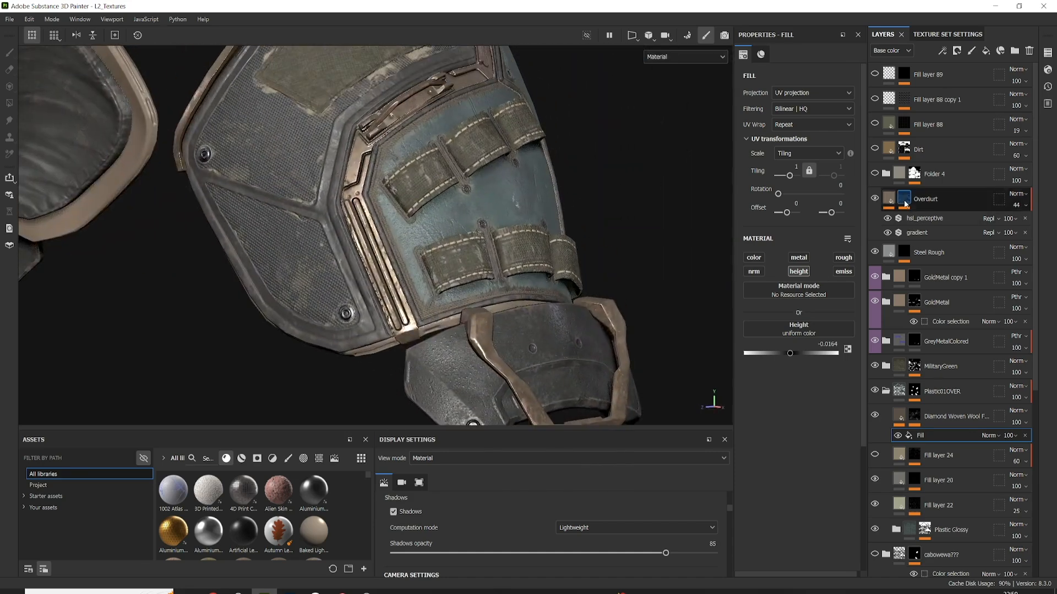
pyautogui.keyDown('alt'); pyautogui.click(904, 199); pyautogui.keyUp('alt')
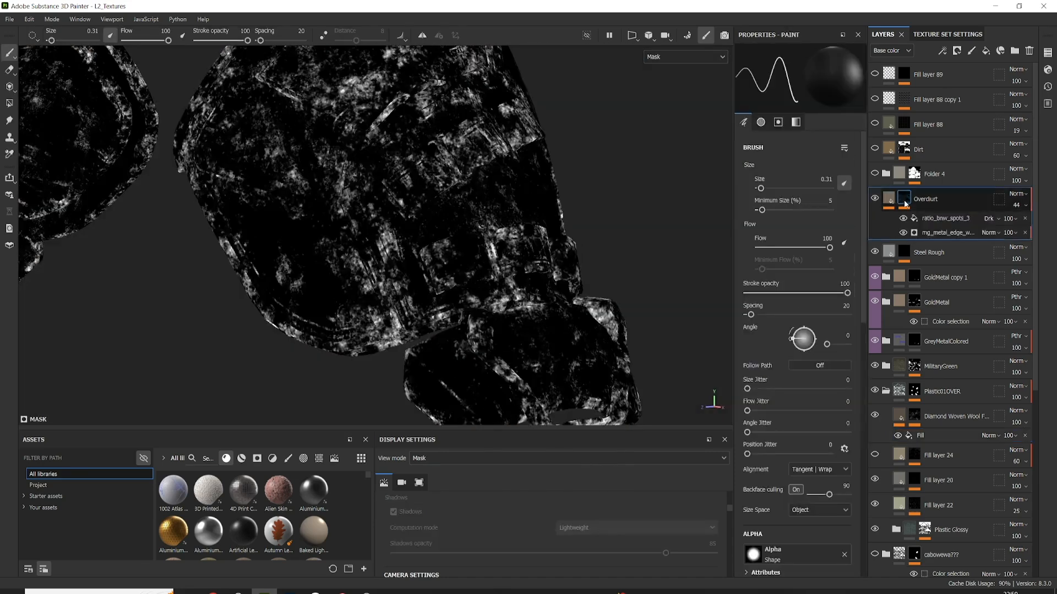
pyautogui.click(939, 233)
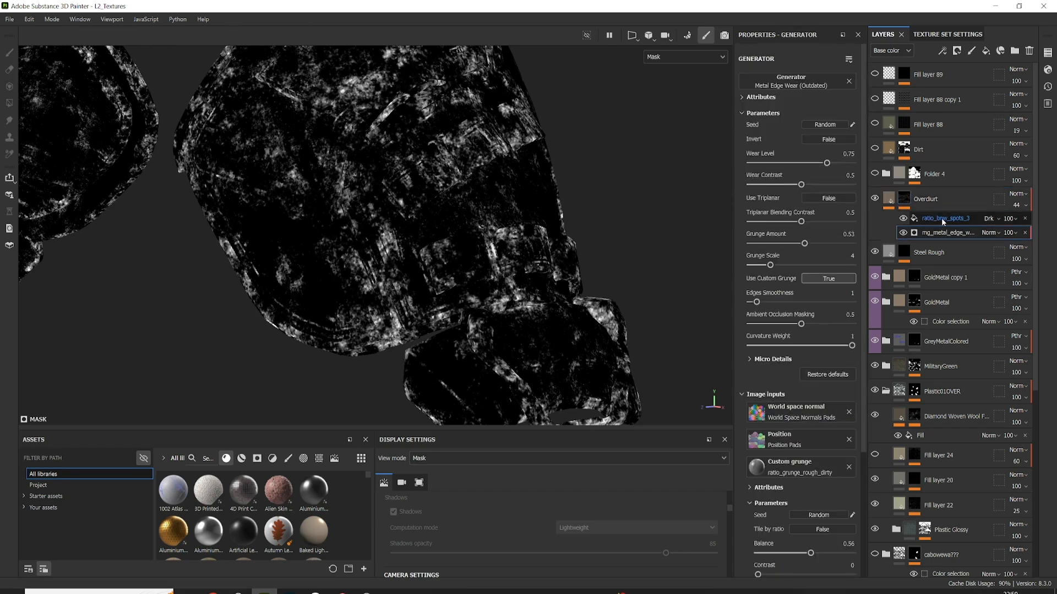
pyautogui.click(941, 218)
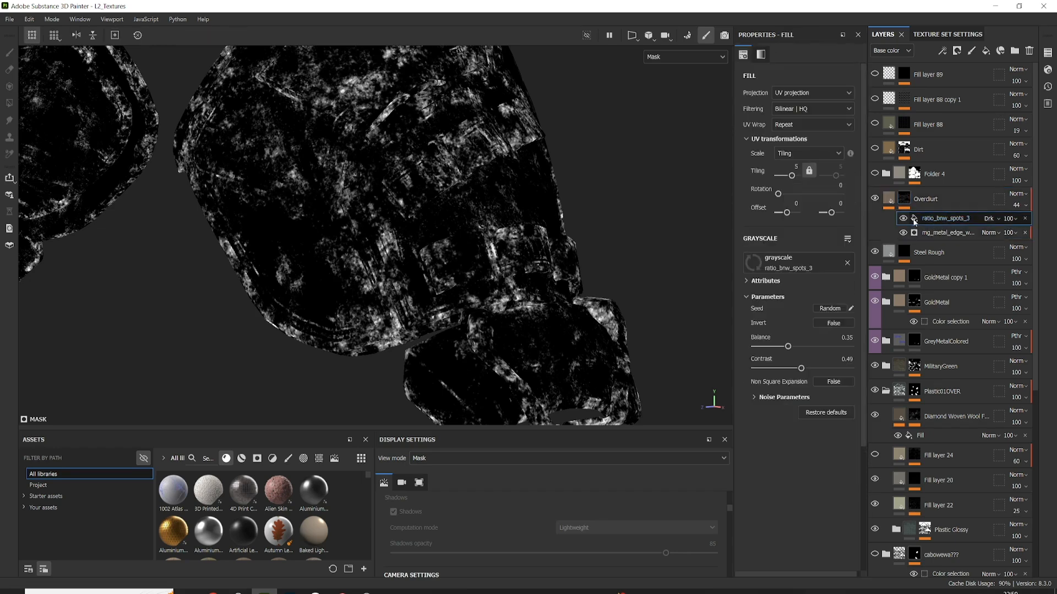
# Compare the Overdiurt mask with and without its ratio_bnw_spots_3 fill, and return to the layer's material view.
pyautogui.click(903, 219)
pyautogui.click(903, 218)
pyautogui.click(903, 219)
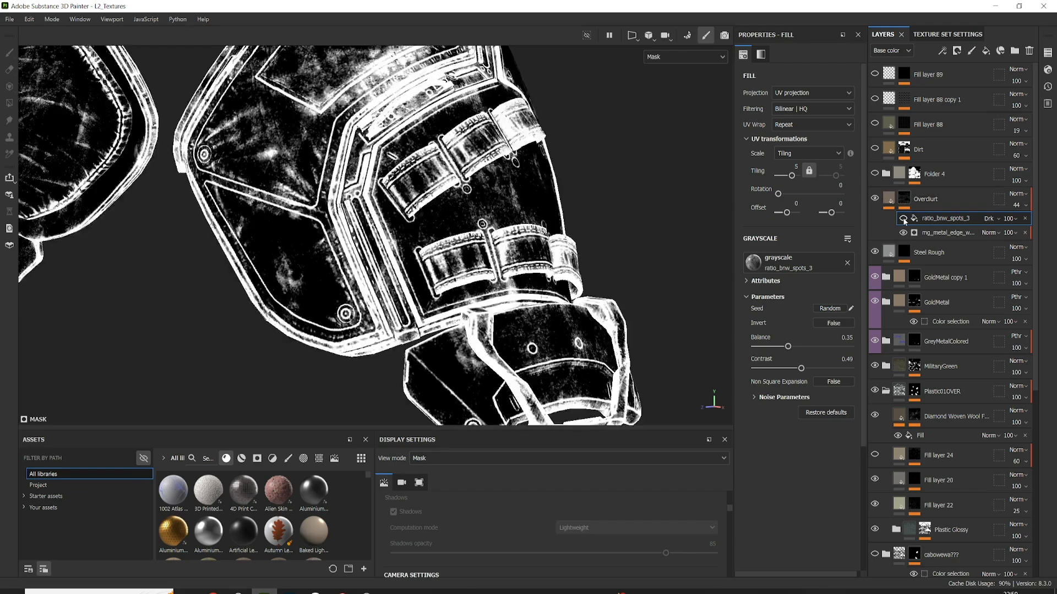
pyautogui.click(903, 219)
pyautogui.click(903, 219)
pyautogui.click(903, 219)
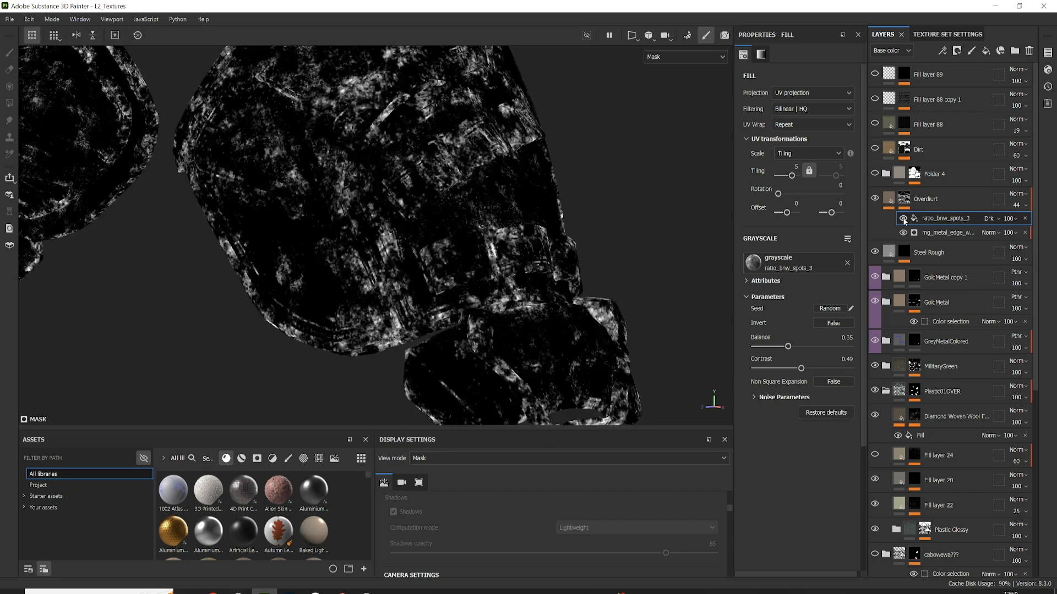
pyautogui.click(888, 199)
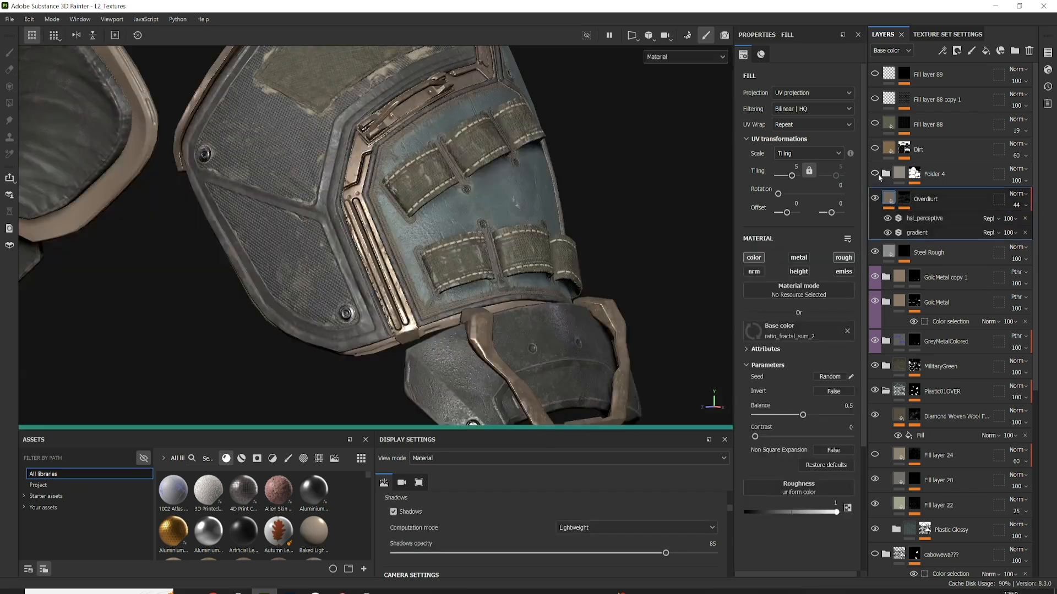
# Expand and show Folder 4, and inspect its color-selection mask across the armor.
pyautogui.click(886, 174)
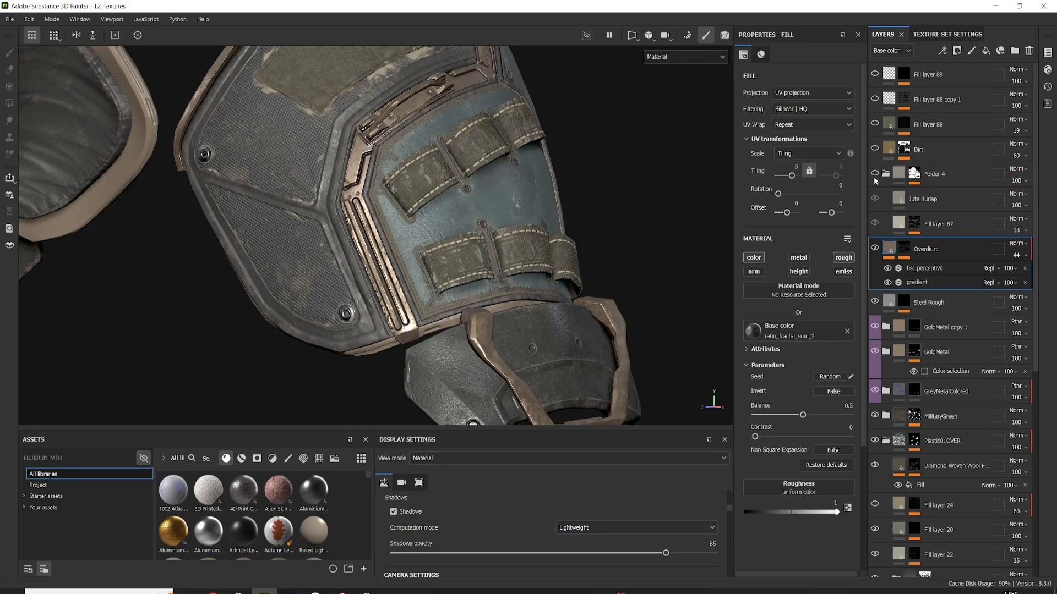
pyautogui.click(874, 174)
pyautogui.scroll(3, 325, 221)
pyautogui.keyDown('alt'); pyautogui.moveTo(324, 221); pyautogui.dragTo(385, 222); pyautogui.keyUp('alt')
pyautogui.keyDown('alt'); pyautogui.click(911, 172); pyautogui.keyUp('alt')
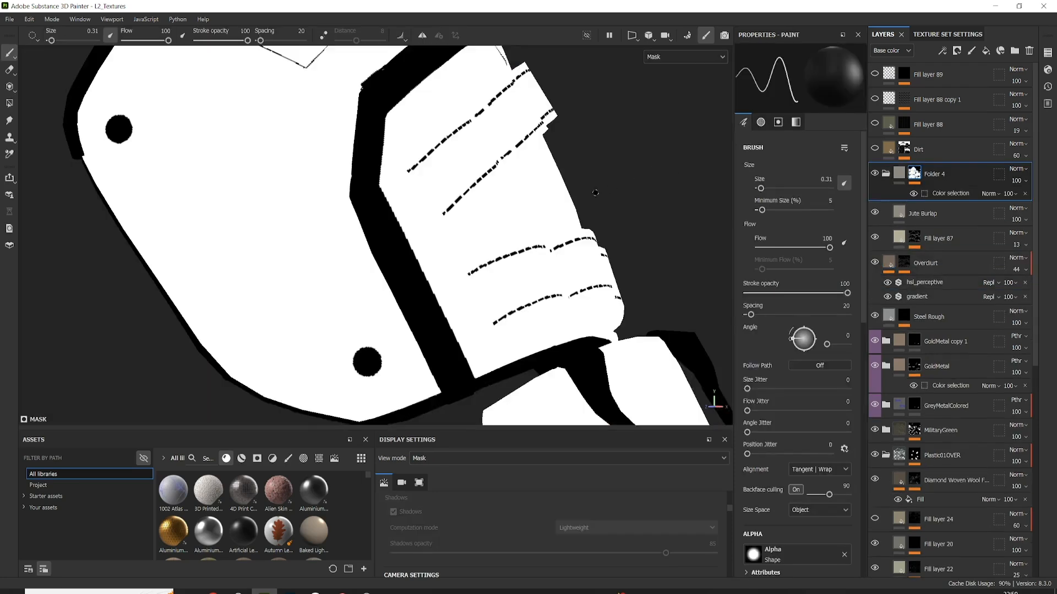
pyautogui.moveTo(490, 223)
pyautogui.keyDown('alt'); pyautogui.mouseDown()
pyautogui.moveTo(413, 231)
pyautogui.moveTo(470, 249)
pyautogui.mouseUp(); pyautogui.keyUp('alt')
pyautogui.scroll(-3, 410, 240)
pyautogui.keyDown('alt'); pyautogui.moveTo(470, 248); pyautogui.dragTo(481, 235, button='middle'); pyautogui.keyUp('alt')
pyautogui.keyDown('alt'); pyautogui.moveTo(481, 235); pyautogui.dragTo(511, 220); pyautogui.keyUp('alt')
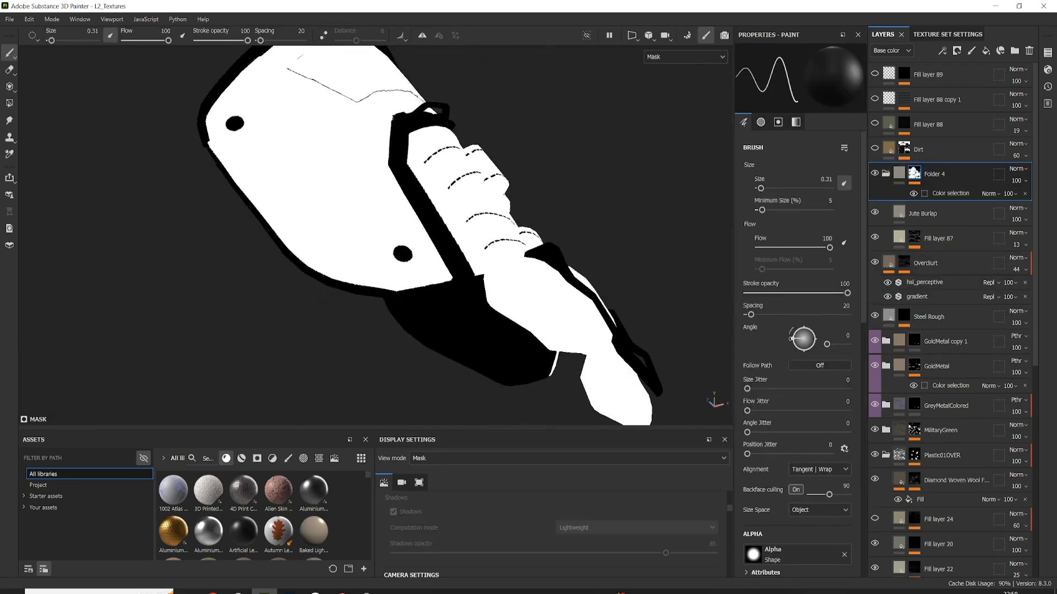
pyautogui.moveTo(398, 260)
pyautogui.keyDown('alt'); pyautogui.mouseDown()
pyautogui.moveTo(484, 139)
pyautogui.moveTo(406, 267)
pyautogui.mouseUp(); pyautogui.keyUp('alt')
pyautogui.keyDown('alt'); pyautogui.moveTo(407, 267); pyautogui.dragTo(428, 339, button='middle'); pyautogui.keyUp('alt')
# Hide the Jute Burlap layer in Folder 4 and inspect the mask of Fill layer 87 below it.
pyautogui.click(895, 174)
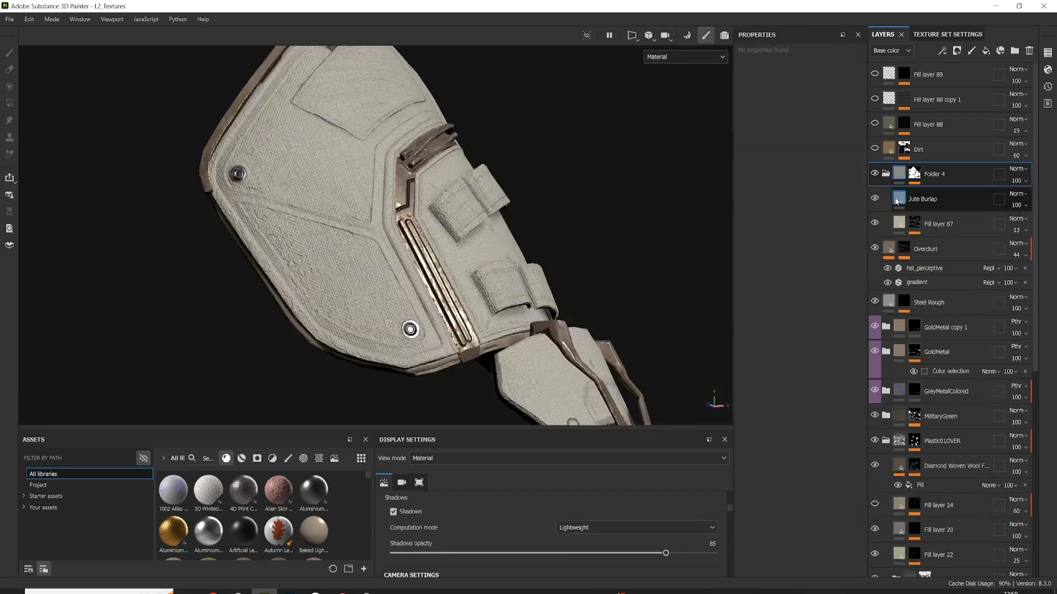
pyautogui.click(874, 199)
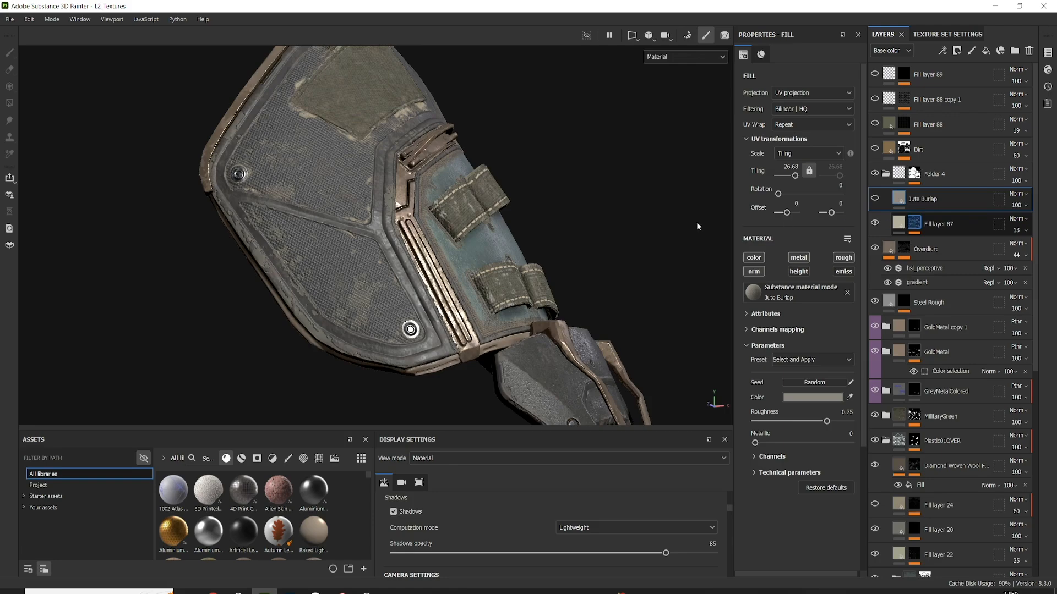
pyautogui.click(914, 222)
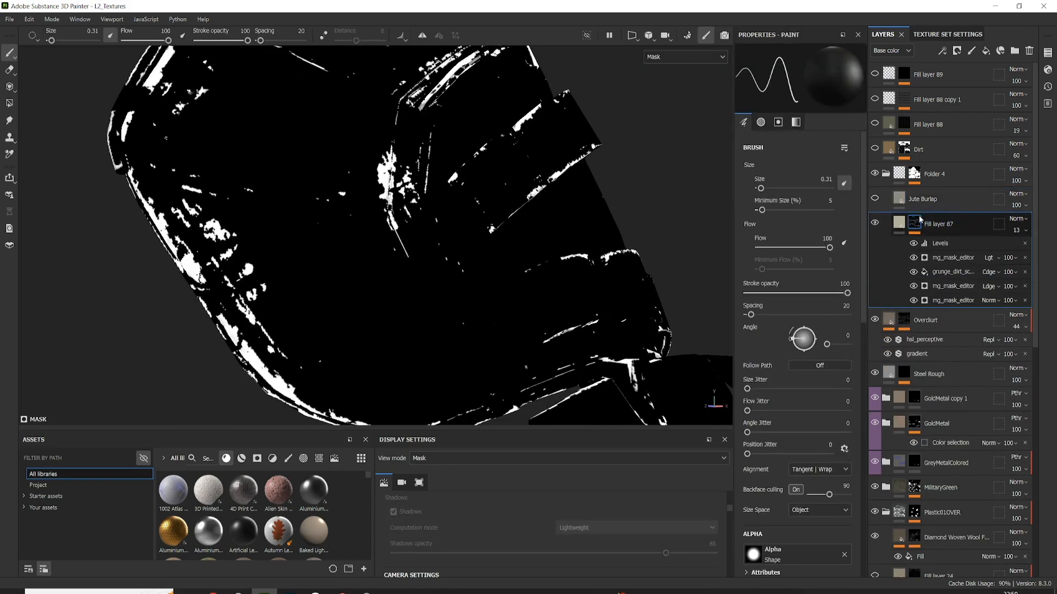
pyautogui.click(898, 224)
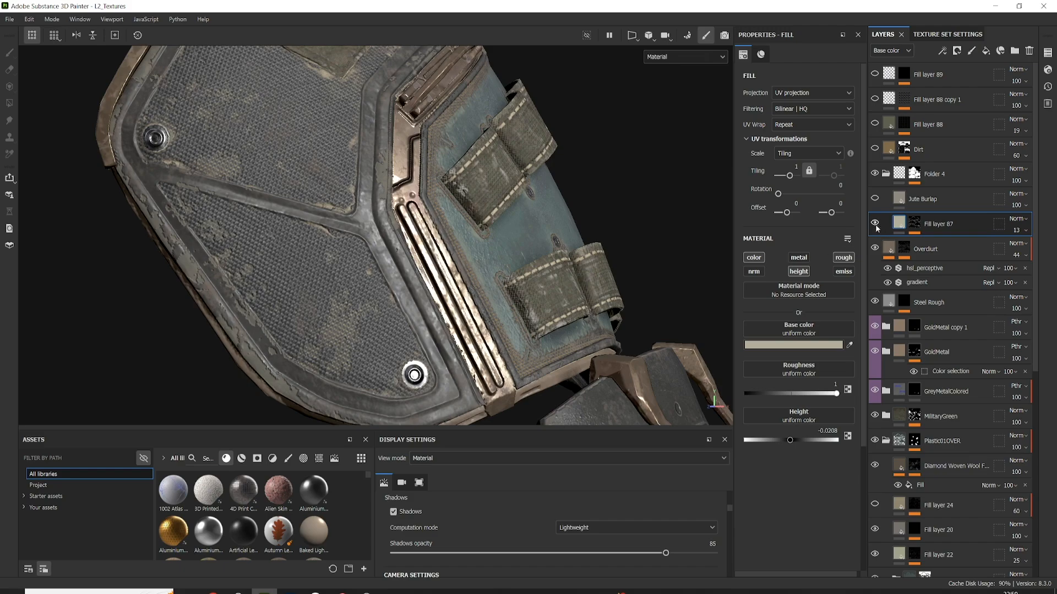
# Compare the shoulder pad's straps and blue panel with and without Fill layer 87.
pyautogui.scroll(5, 305, 271)
pyautogui.keyDown('alt'); pyautogui.moveTo(268, 215); pyautogui.dragTo(214, 270); pyautogui.keyUp('alt')
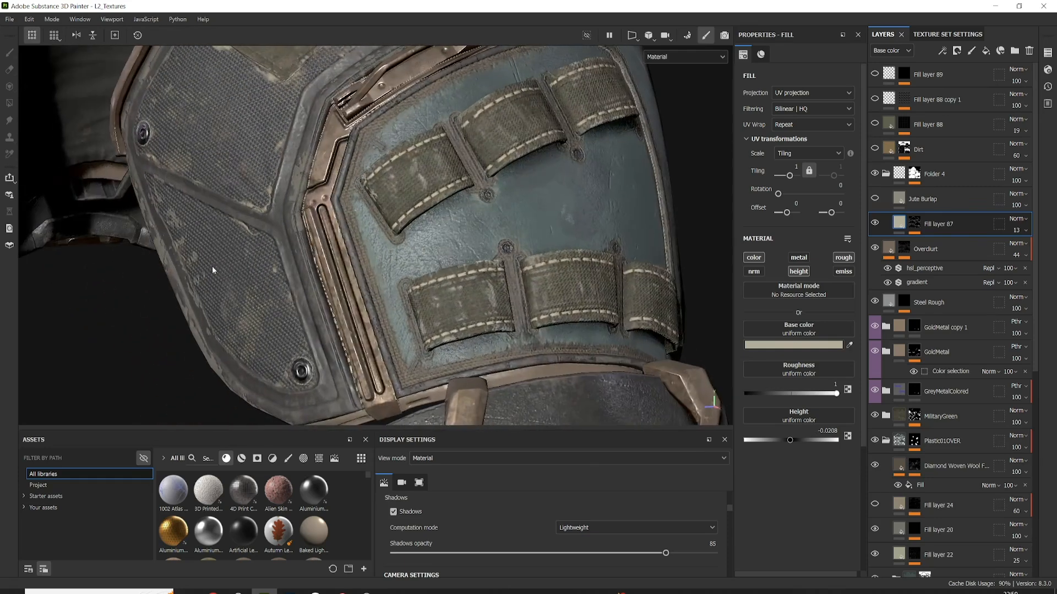
pyautogui.click(874, 225)
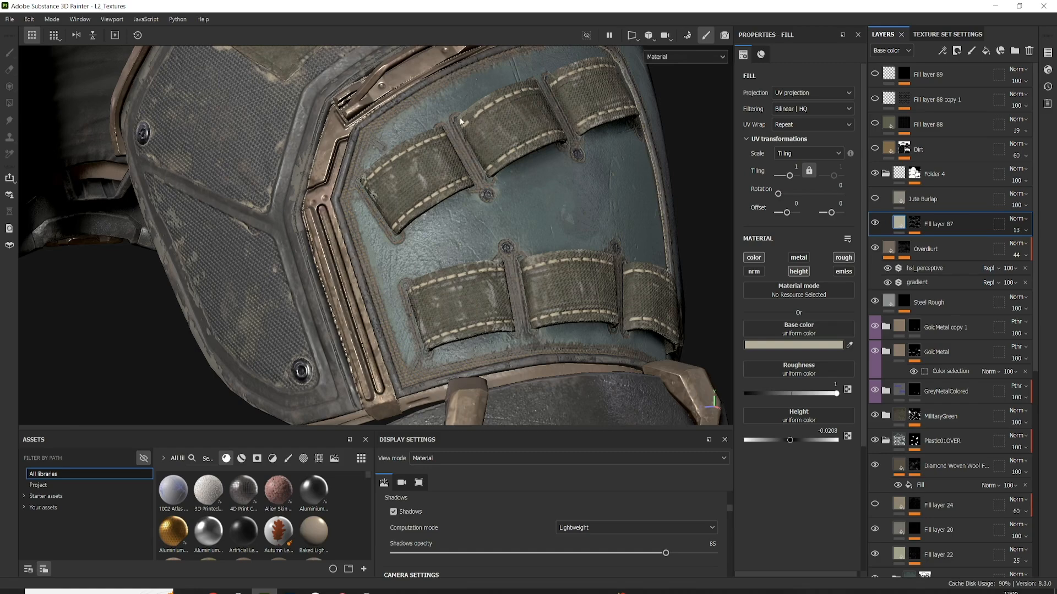
pyautogui.keyDown('alt'); pyautogui.moveTo(317, 214); pyautogui.dragTo(352, 209); pyautogui.keyUp('alt')
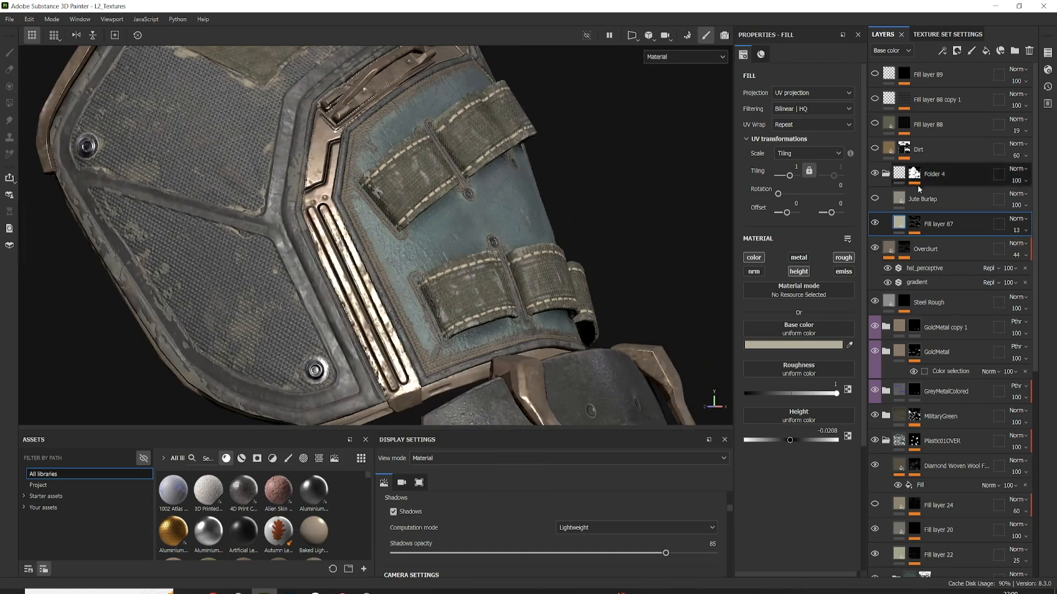
# Show the Jute Burlap layer again and check its weave across the shoulder pad.
pyautogui.click(879, 200)
pyautogui.click(875, 198)
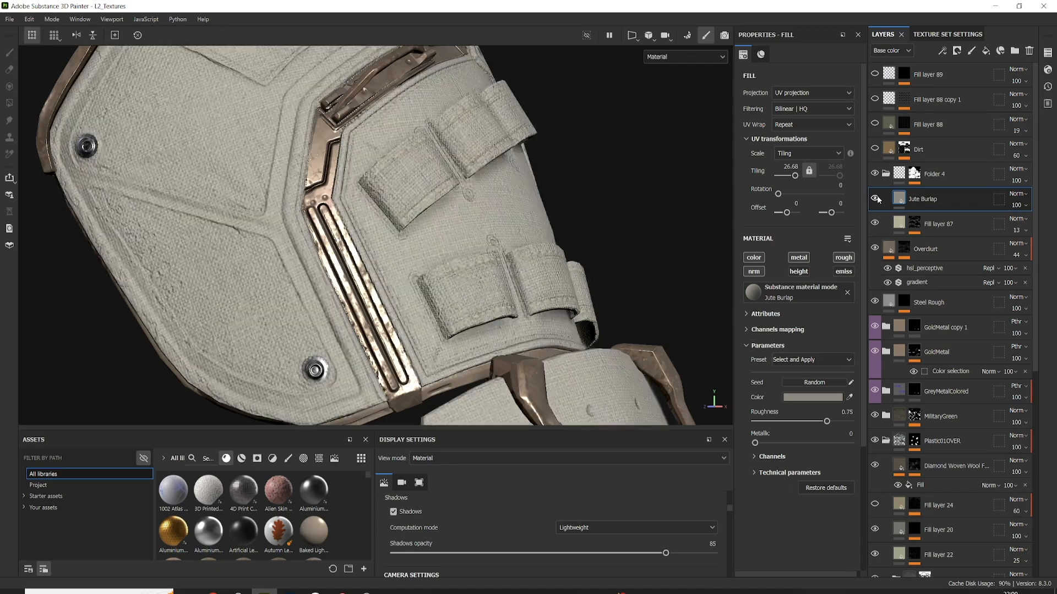
pyautogui.moveTo(245, 330)
pyautogui.keyDown('alt'); pyautogui.mouseDown()
pyautogui.moveTo(294, 331)
pyautogui.moveTo(249, 327)
pyautogui.mouseUp(); pyautogui.keyUp('alt')
pyautogui.keyDown('alt'); pyautogui.moveTo(249, 327); pyautogui.dragTo(206, 368, button='right'); pyautogui.keyUp('alt')
pyautogui.keyDown('alt'); pyautogui.moveTo(206, 369); pyautogui.dragTo(269, 342, button='middle'); pyautogui.keyUp('alt')
pyautogui.keyDown('alt'); pyautogui.moveTo(270, 343); pyautogui.dragTo(245, 340); pyautogui.keyUp('alt')
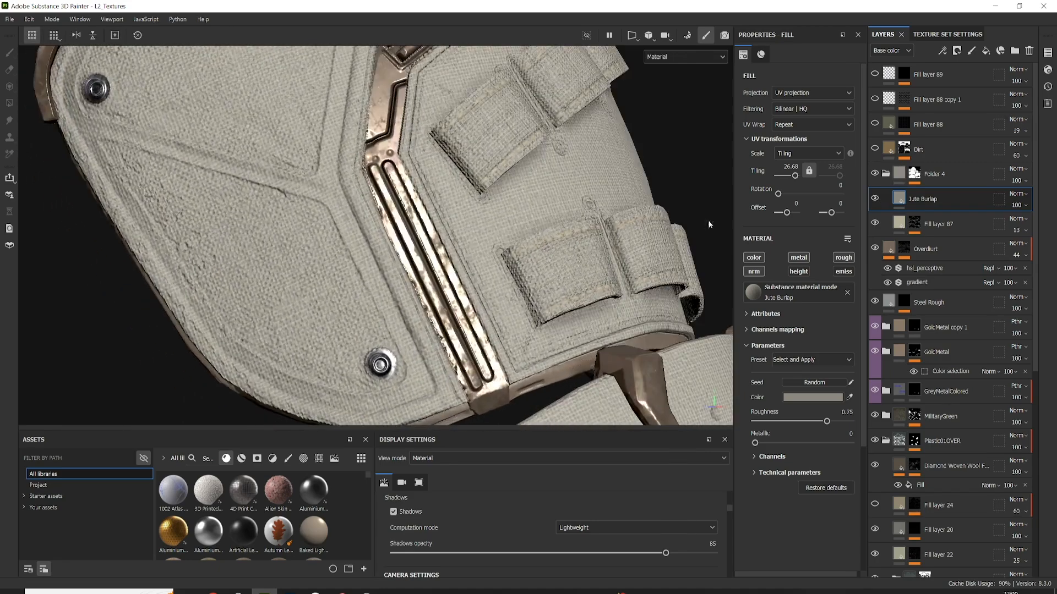
# Copy the mask of Fill layer 87 onto the Jute Burlap layer and check the resulting patches on the shoulder pad.
pyautogui.click(914, 221)
pyautogui.rightClick(913, 221)
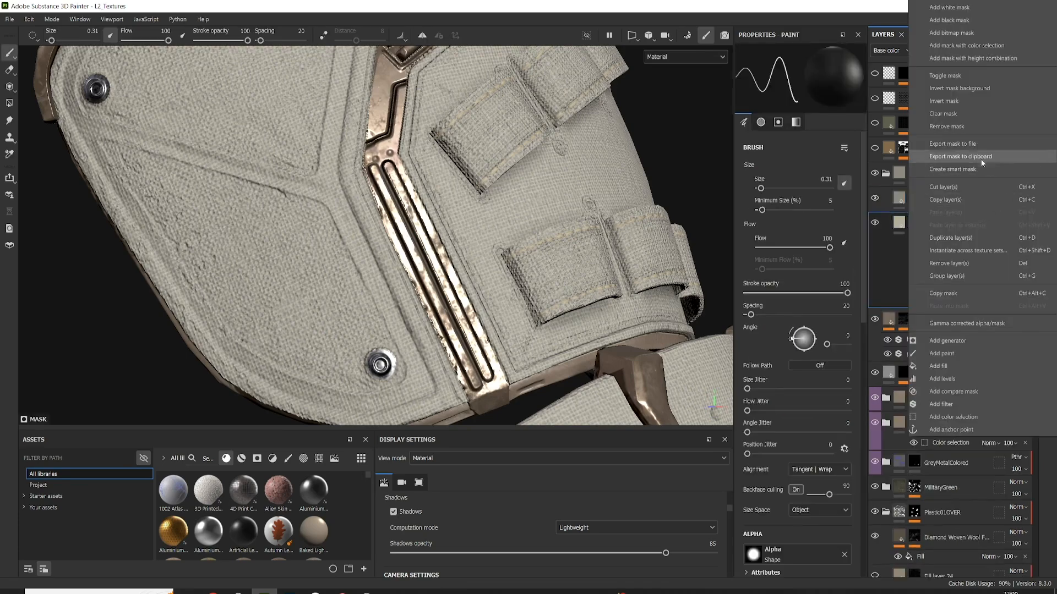
pyautogui.click(949, 295)
pyautogui.click(921, 199)
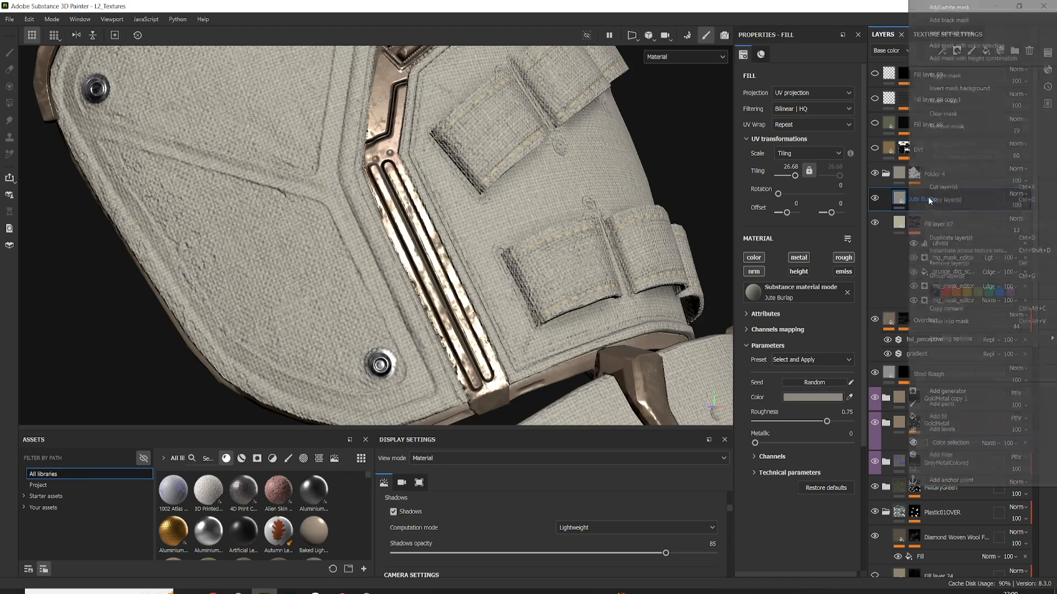
pyautogui.click(943, 322)
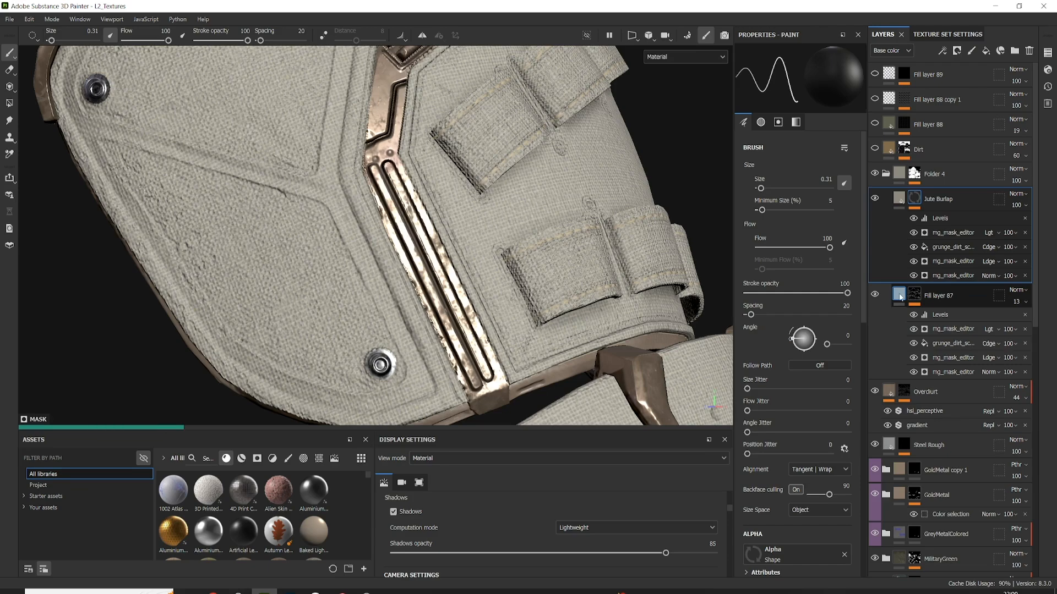
pyautogui.click(899, 296)
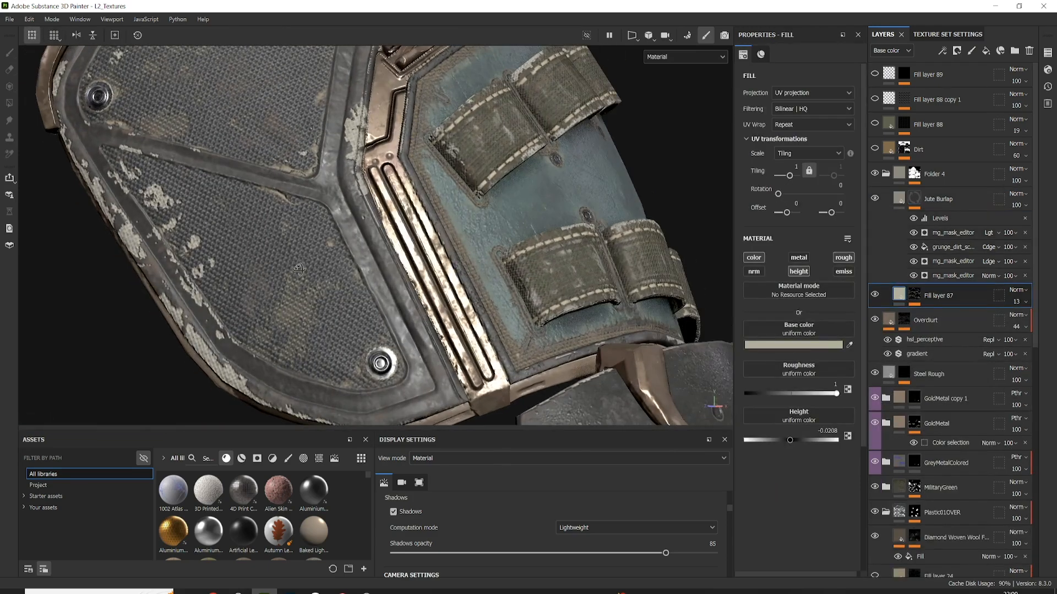
pyautogui.keyDown('alt'); pyautogui.moveTo(299, 269); pyautogui.dragTo(274, 290); pyautogui.keyUp('alt')
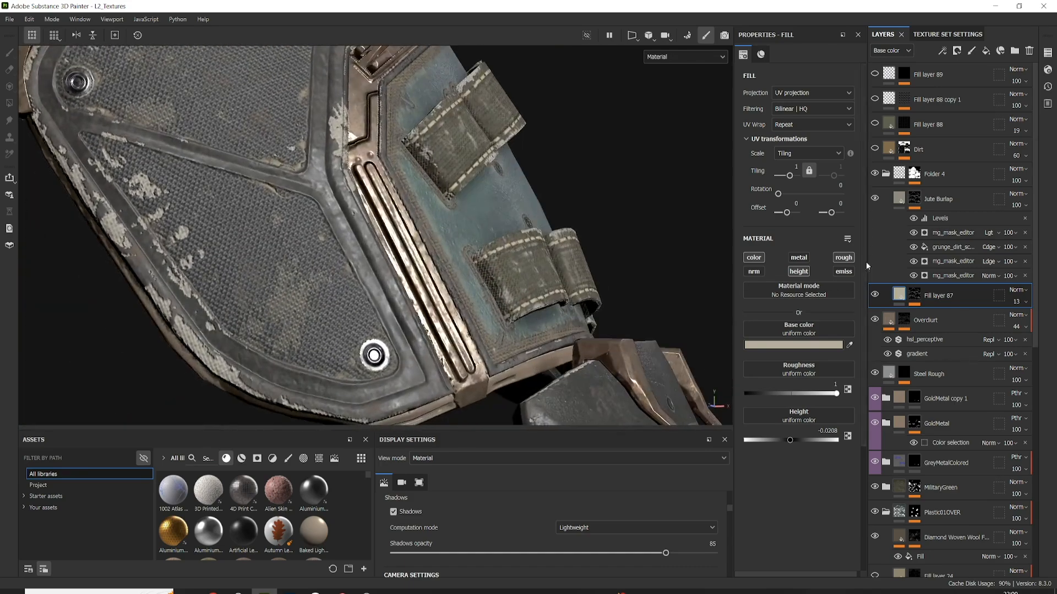
# Darken the Jute Burlap material's color to 5B5648.
pyautogui.click(901, 199)
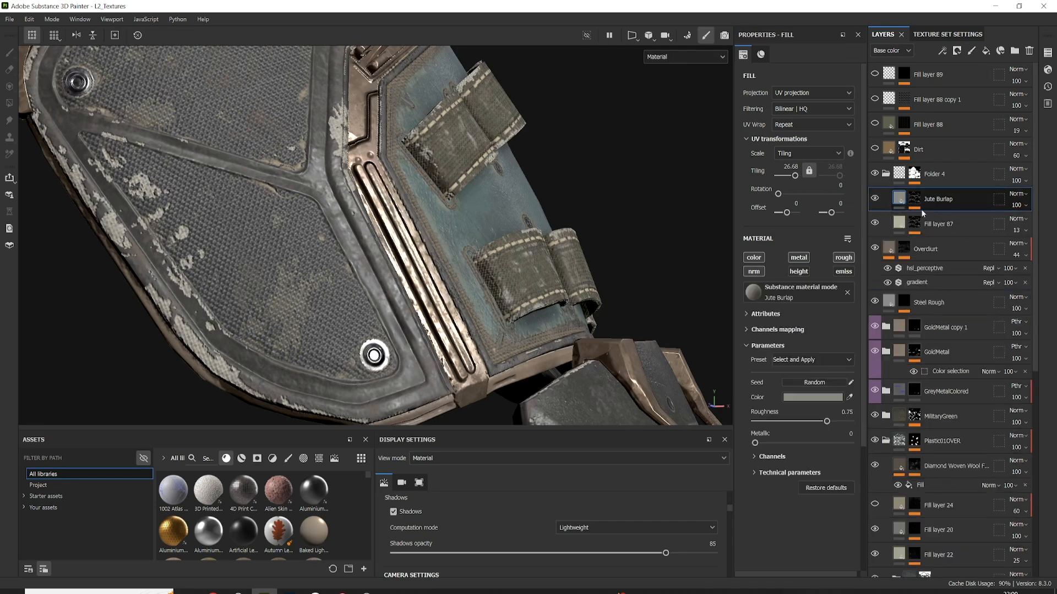
pyautogui.click(812, 397)
pyautogui.click(877, 450)
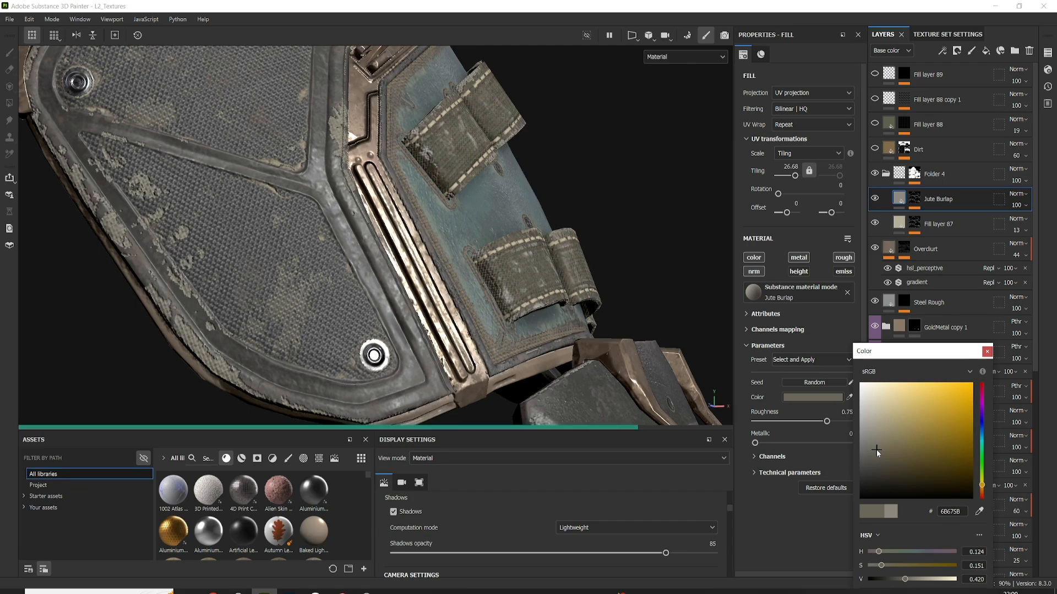
pyautogui.click(883, 457)
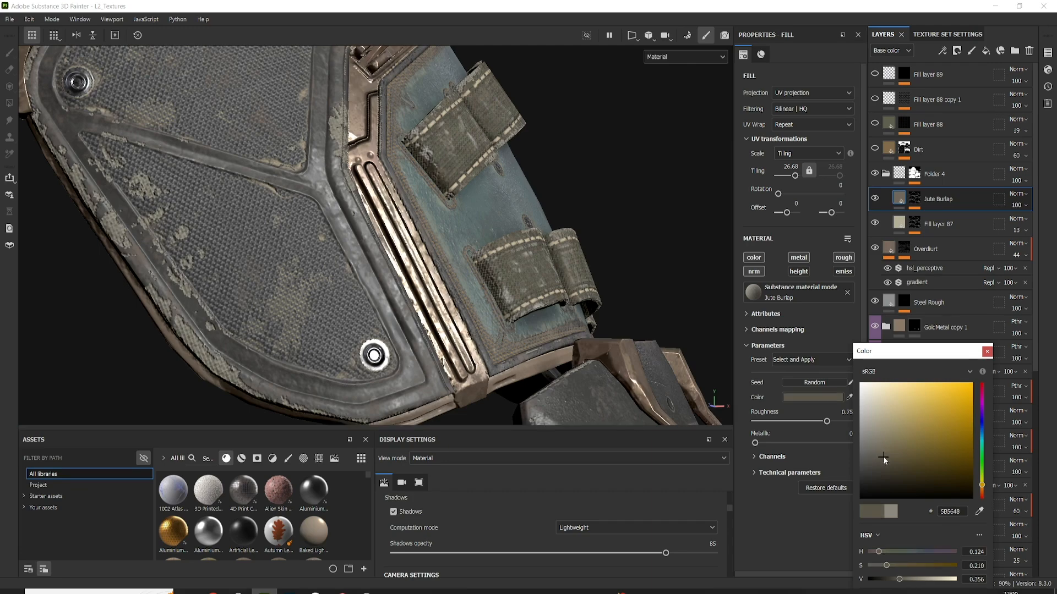
# Examine the recolored burlap wear on the leg guards' panels, edges and straps from several angles.
pyautogui.keyDown('alt'); pyautogui.moveTo(669, 399); pyautogui.dragTo(551, 353); pyautogui.keyUp('alt')
pyautogui.keyDown('alt'); pyautogui.moveTo(528, 330); pyautogui.dragTo(297, 413, button='right'); pyautogui.keyUp('alt')
pyautogui.moveTo(297, 413)
pyautogui.keyDown('alt'); pyautogui.mouseDown(button='middle')
pyautogui.moveTo(401, 258)
pyautogui.moveTo(525, 4)
pyautogui.mouseUp(button='middle'); pyautogui.keyUp('alt')
pyautogui.keyDown('alt'); pyautogui.moveTo(363, 413); pyautogui.dragTo(443, 72, button='middle'); pyautogui.keyUp('alt')
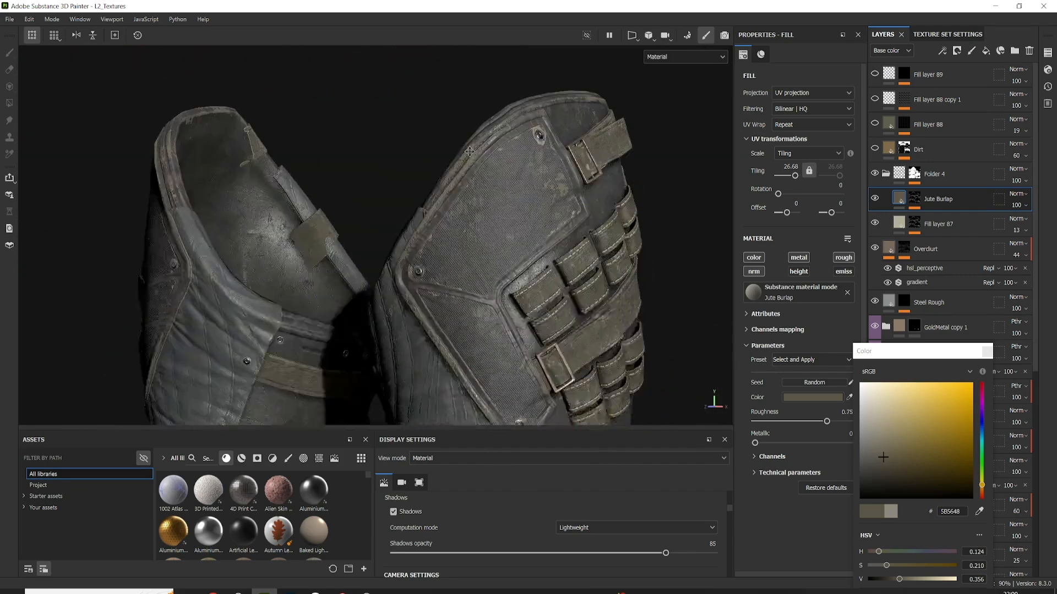
pyautogui.keyDown('alt'); pyautogui.moveTo(429, 209); pyautogui.dragTo(518, 281, button='right'); pyautogui.keyUp('alt')
pyautogui.keyDown('alt'); pyautogui.moveTo(518, 281); pyautogui.dragTo(465, 223, button='middle'); pyautogui.keyUp('alt')
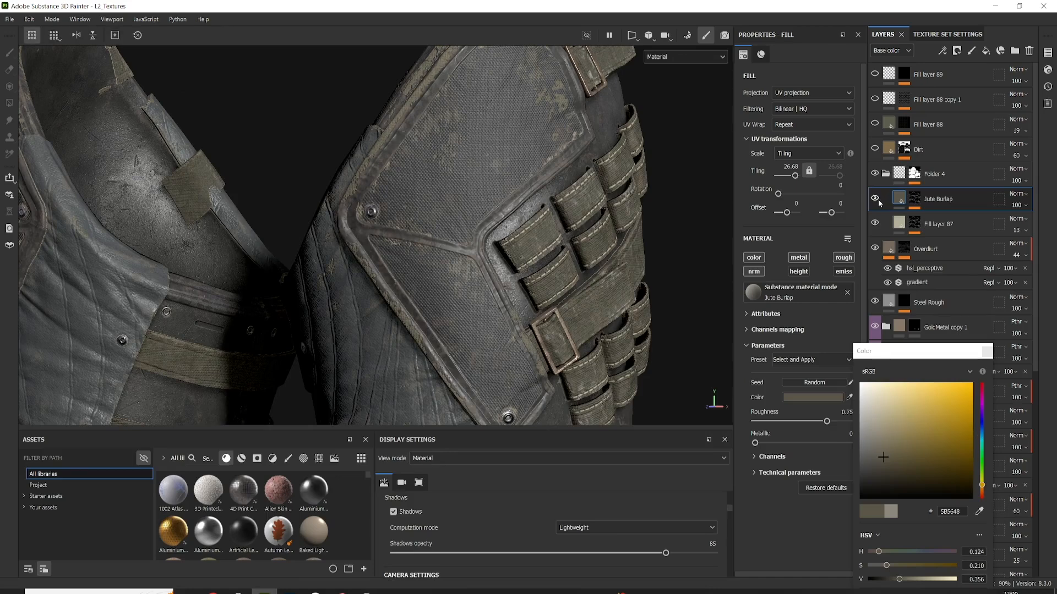
pyautogui.keyDown('alt'); pyautogui.moveTo(490, 215); pyautogui.dragTo(465, 270); pyautogui.keyUp('alt')
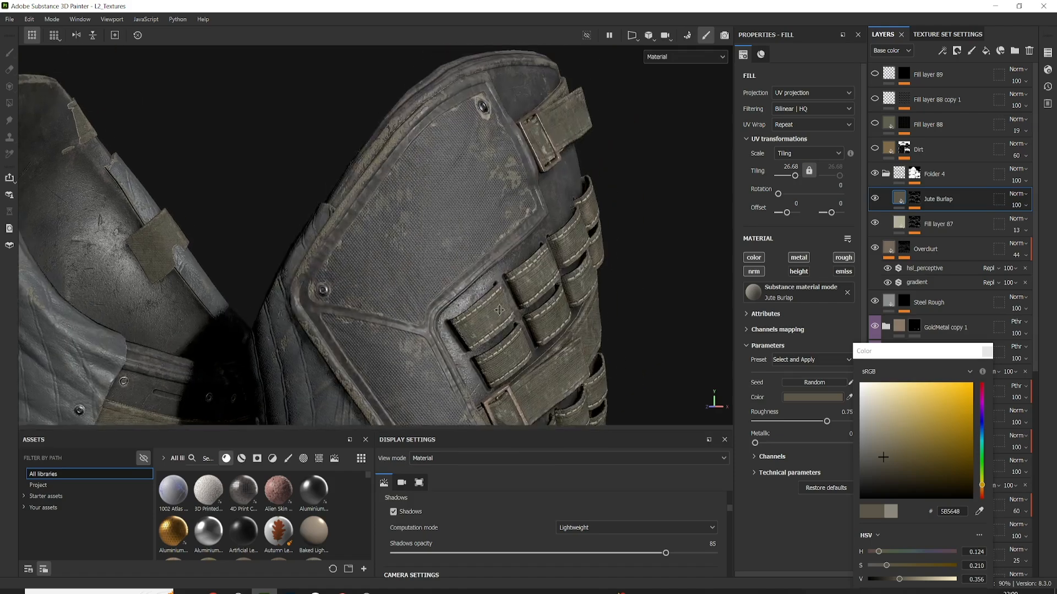
pyautogui.keyDown('alt'); pyautogui.moveTo(465, 231); pyautogui.dragTo(475, 270); pyautogui.keyUp('alt')
pyautogui.moveTo(507, 264)
pyautogui.keyDown('alt'); pyautogui.mouseDown(button='middle')
pyautogui.moveTo(463, 289)
pyautogui.moveTo(471, 236)
pyautogui.mouseUp(button='middle'); pyautogui.keyUp('alt')
# Group the Jute Burlap layer into its own folder inside Folder 4.
pyautogui.click(914, 199)
pyautogui.keyDown('alt'); pyautogui.moveTo(471, 237); pyautogui.dragTo(543, 228); pyautogui.keyUp('alt')
pyautogui.scroll(-3, 543, 227)
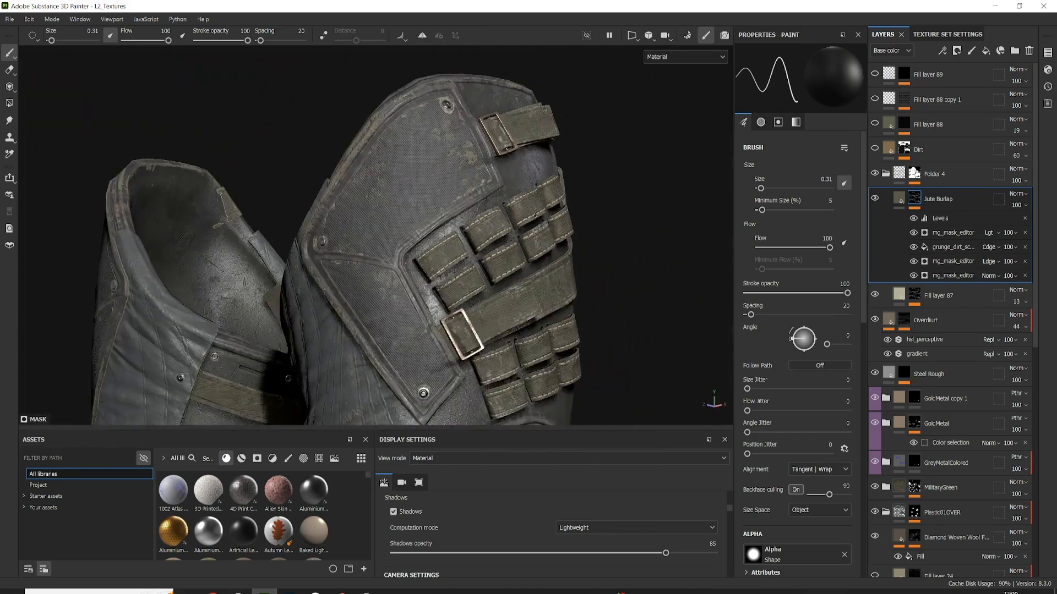
pyautogui.scroll(1, 543, 228)
pyautogui.rightClick(916, 199)
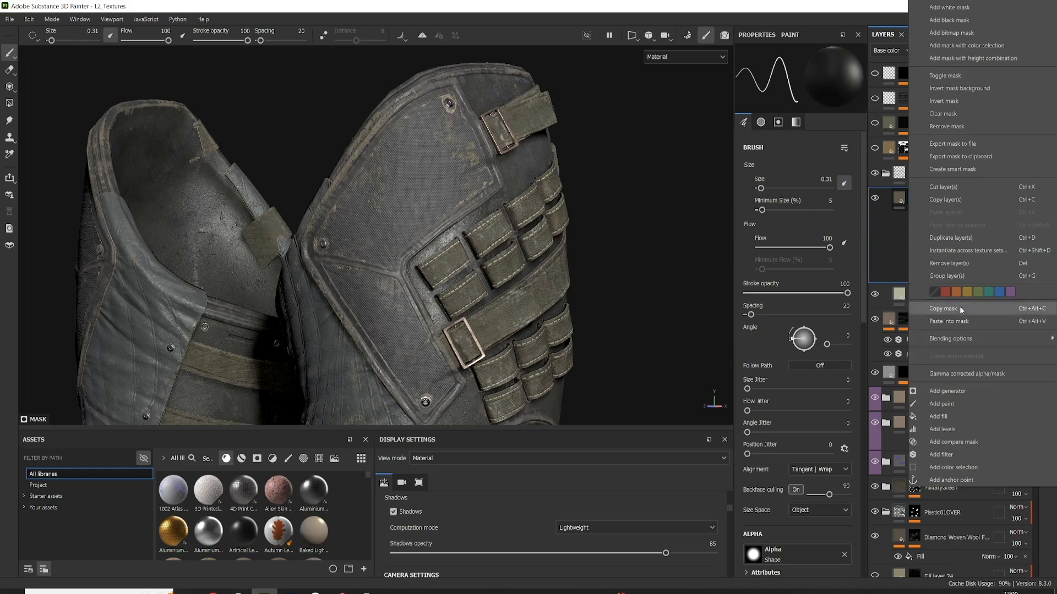
pyautogui.click(958, 281)
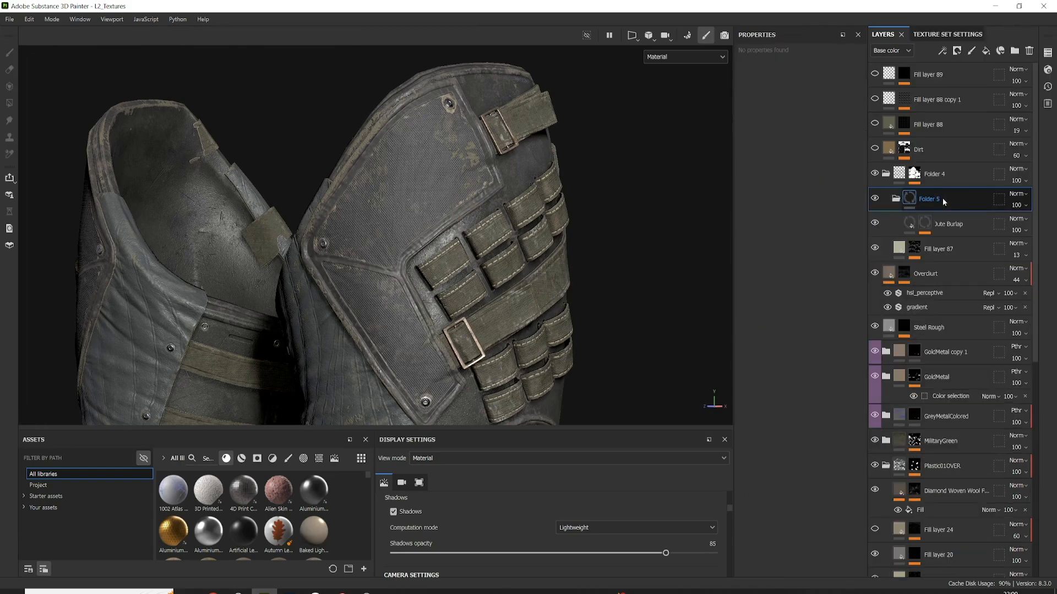
# Mask the new folder by color selection, picking the magenta (255, 0, 187) and red (255, 0, 75) ID colors, and check the armor.
pyautogui.rightClick(942, 197)
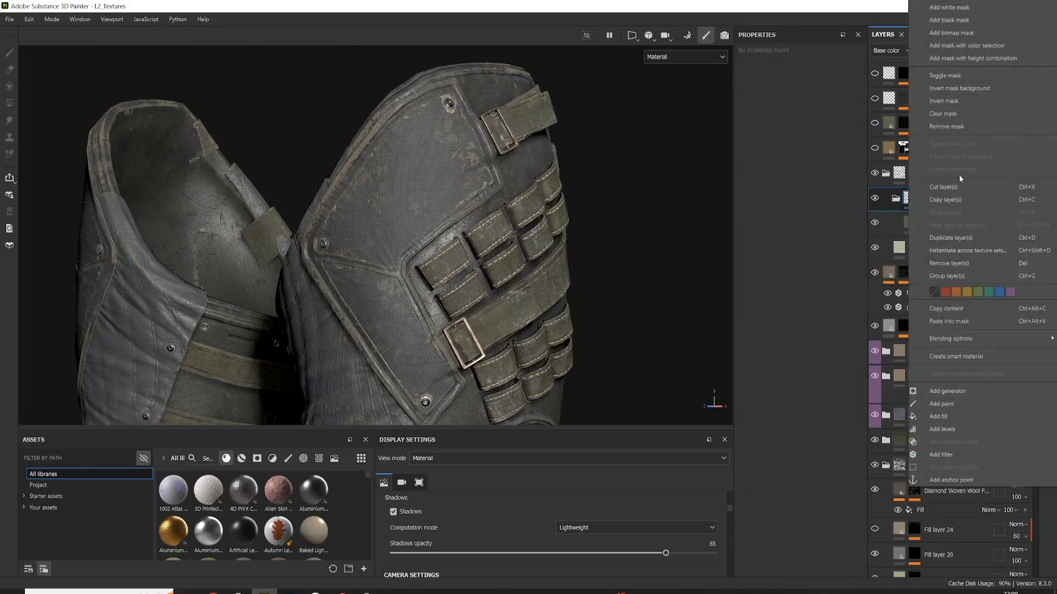
pyautogui.click(997, 46)
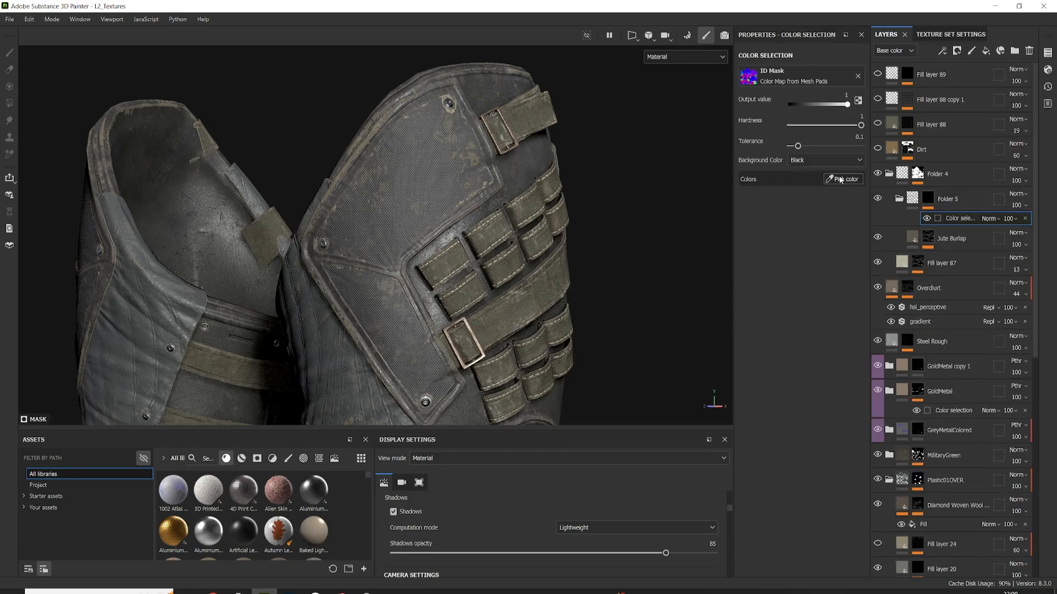
pyautogui.click(844, 179)
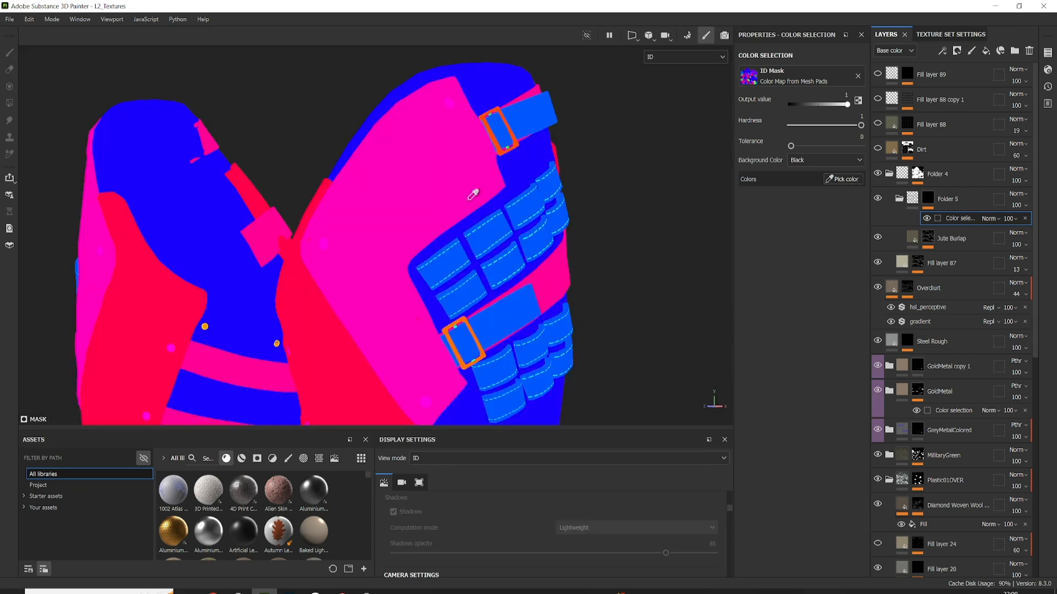
pyautogui.click(423, 191)
pyautogui.keyDown('alt'); pyautogui.moveTo(483, 234); pyautogui.dragTo(503, 201); pyautogui.keyUp('alt')
pyautogui.click(839, 181)
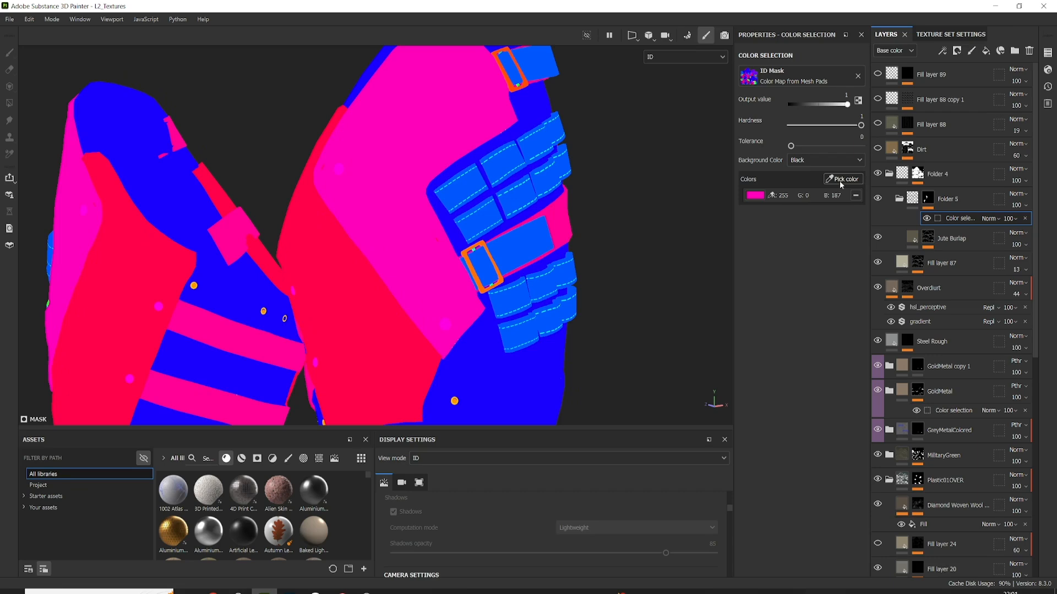
pyautogui.click(379, 328)
pyautogui.keyDown('alt'); pyautogui.moveTo(424, 334); pyautogui.dragTo(397, 487, button='middle'); pyautogui.keyUp('alt')
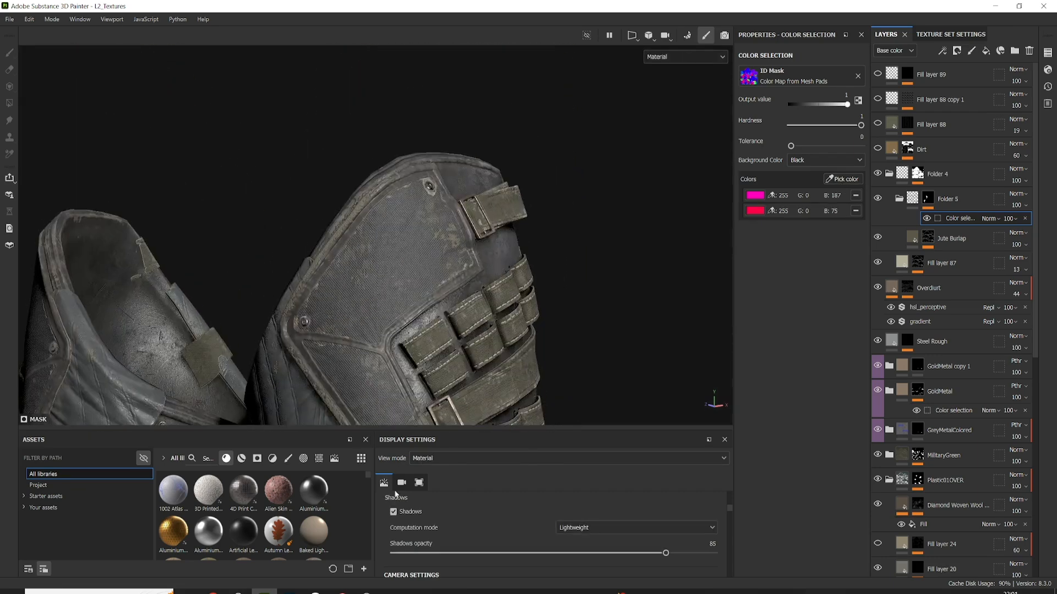
pyautogui.keyDown('alt'); pyautogui.moveTo(478, 197); pyautogui.dragTo(396, 479, button='middle'); pyautogui.keyUp('alt')
pyautogui.keyDown('alt'); pyautogui.moveTo(397, 481); pyautogui.dragTo(441, 264); pyautogui.keyUp('alt')
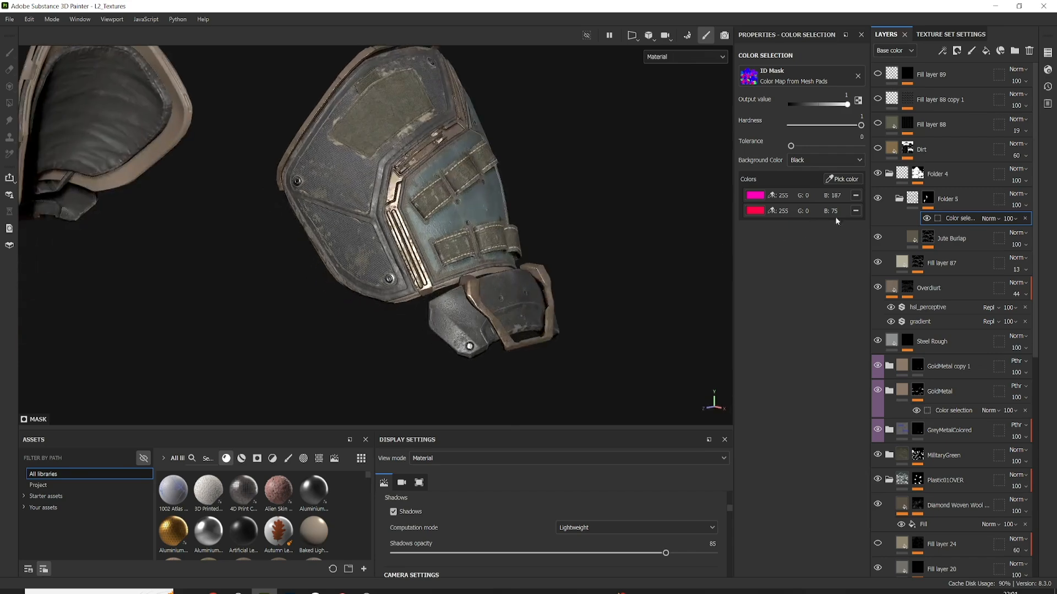
# Add the ID color (249, 0, 255) of the large guard panel to Folder 5's color selection and check the mask.
pyautogui.keyDown('alt'); pyautogui.click(927, 200); pyautogui.keyUp('alt')
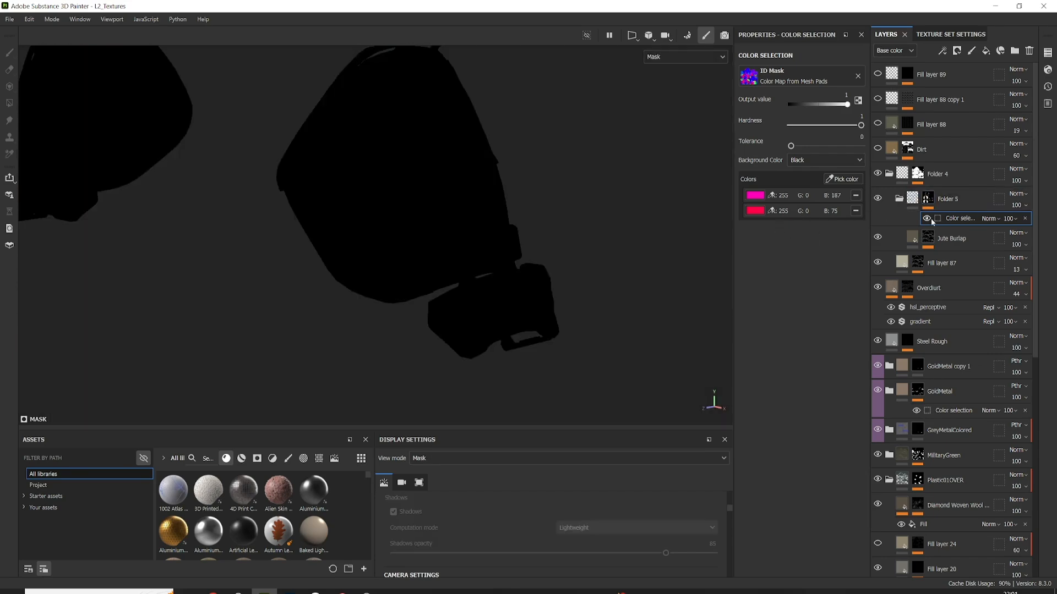
pyautogui.click(844, 181)
pyautogui.click(354, 179)
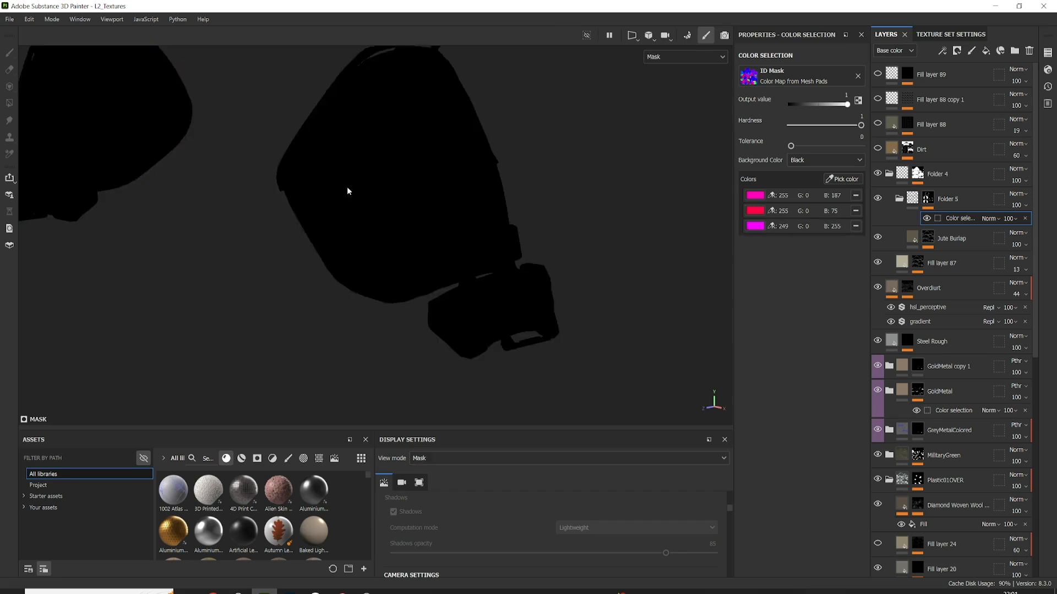
pyautogui.scroll(3, 386, 188)
pyautogui.click(846, 179)
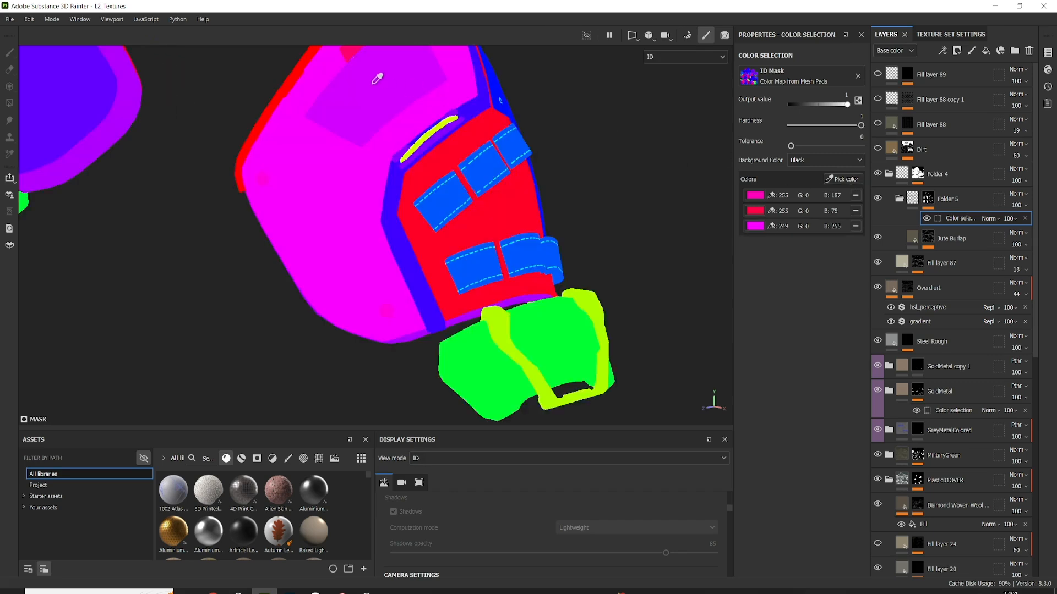
pyautogui.click(370, 178)
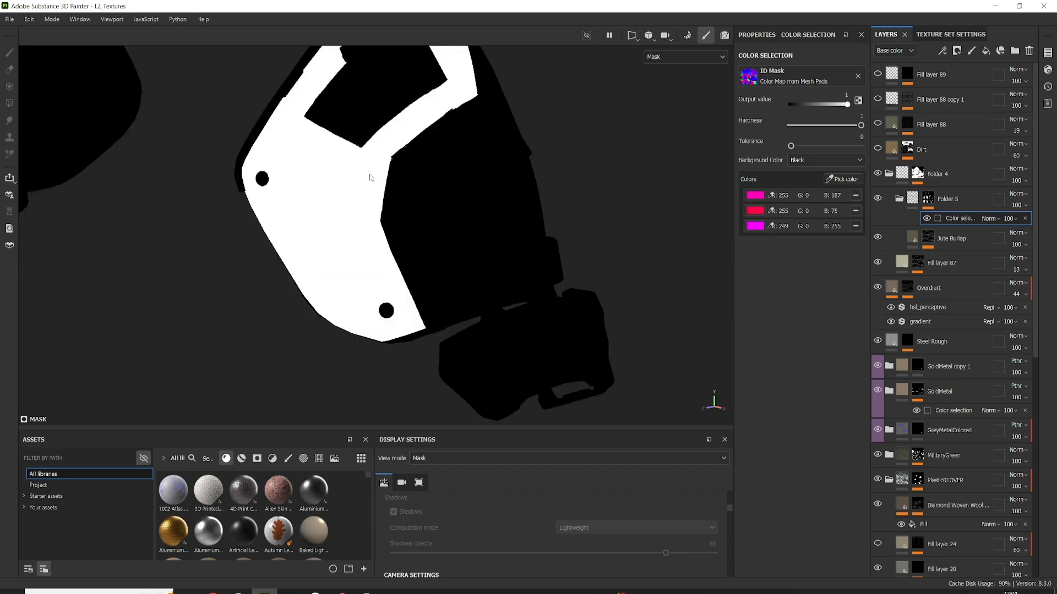
pyautogui.moveTo(359, 184); pyautogui.dragTo(362, 232, button='middle')
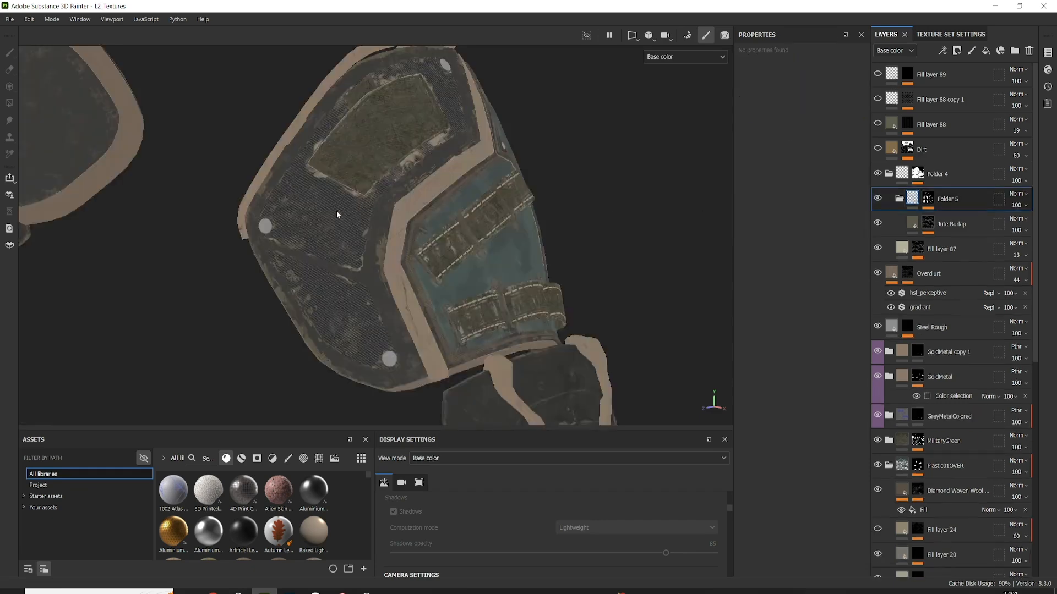
# Examine the masked burlap wear on the guard's mesh panels, edges and straps in the Material view from several angles.
pyautogui.scroll(2, 339, 215)
pyautogui.click(479, 458)
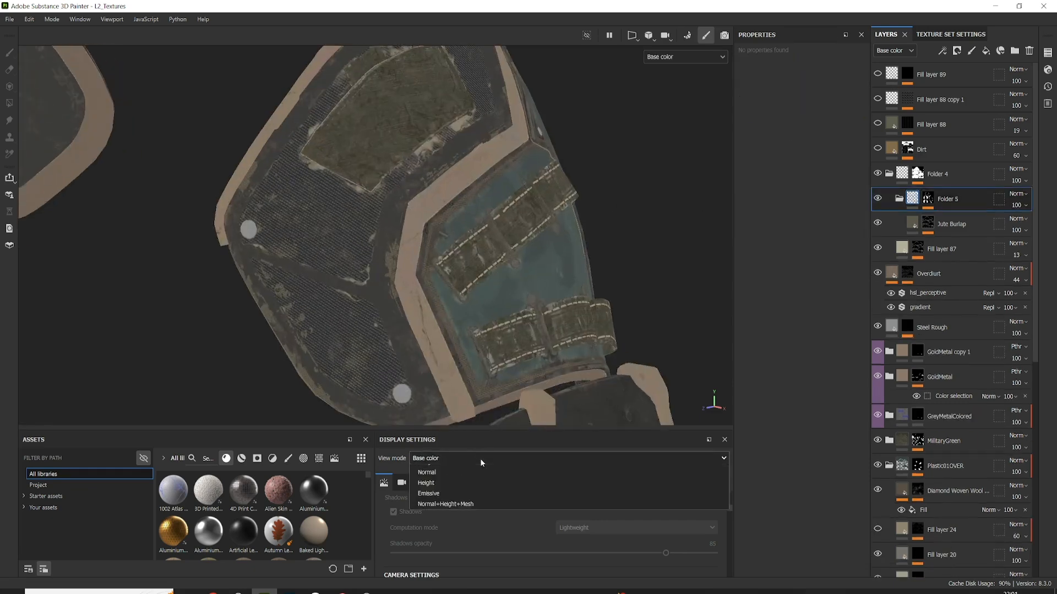
pyautogui.click(450, 478)
pyautogui.keyDown('alt'); pyautogui.moveTo(359, 350); pyautogui.dragTo(435, 308); pyautogui.keyUp('alt')
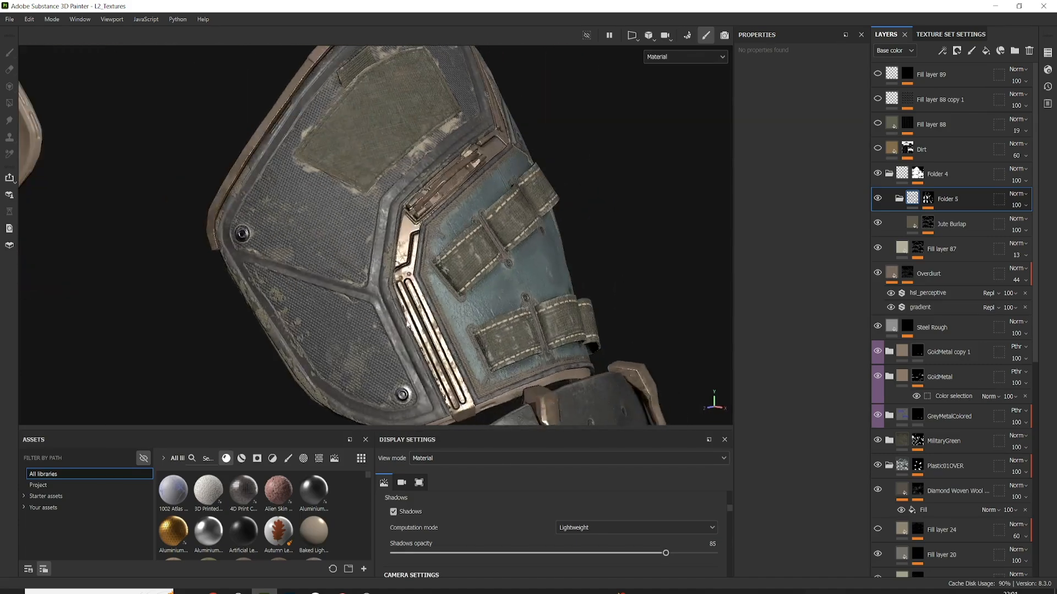
pyautogui.scroll(3, 435, 297)
pyautogui.keyDown('alt'); pyautogui.moveTo(459, 242); pyautogui.dragTo(345, 228); pyautogui.keyUp('alt')
pyautogui.scroll(3, 419, 270)
pyautogui.keyDown('alt'); pyautogui.moveTo(384, 184); pyautogui.dragTo(395, 263); pyautogui.keyUp('alt')
pyautogui.scroll(-4, 418, 249)
pyautogui.keyDown('alt'); pyautogui.moveTo(395, 263); pyautogui.dragTo(334, 318, button='middle'); pyautogui.keyUp('alt')
pyautogui.keyDown('alt'); pyautogui.moveTo(427, 193); pyautogui.dragTo(396, 174); pyautogui.keyUp('alt')
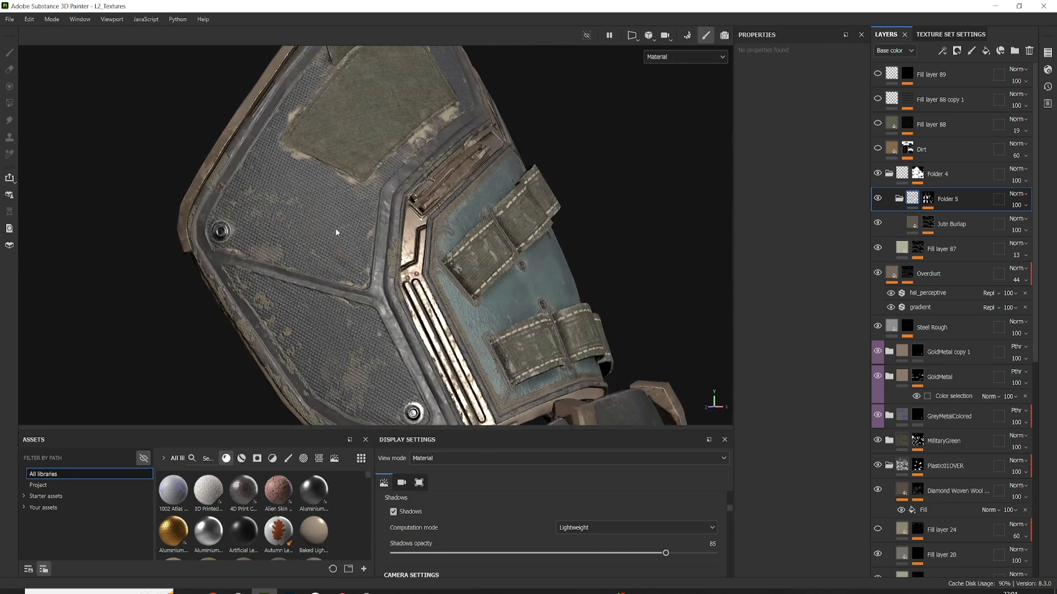
pyautogui.scroll(-2, 336, 230)
pyautogui.keyDown('alt'); pyautogui.moveTo(347, 235); pyautogui.dragTo(406, 221); pyautogui.keyUp('alt')
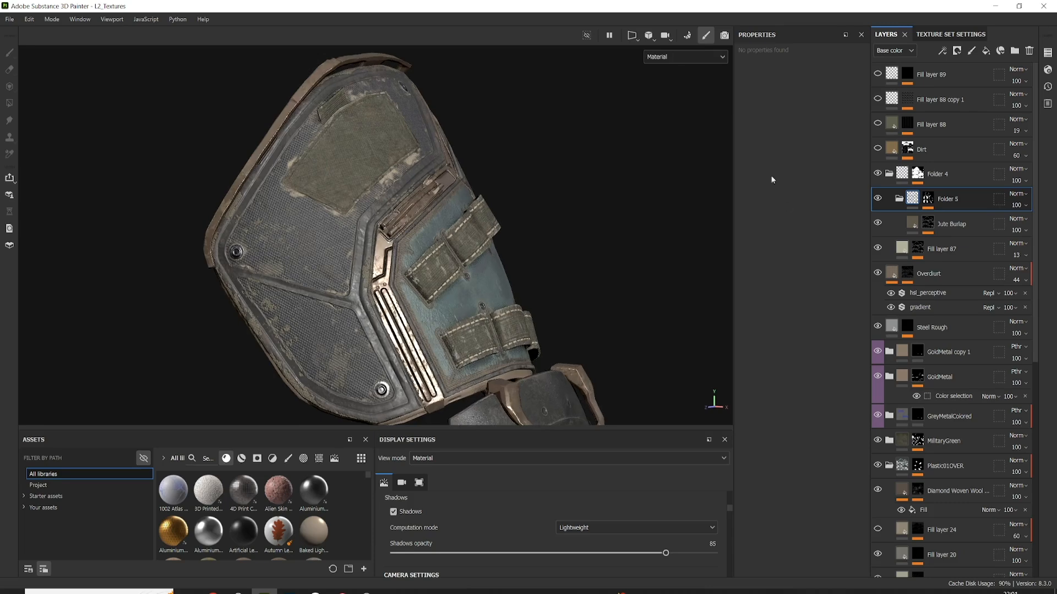
pyautogui.moveTo(512, 242)
pyautogui.keyDown('alt'); pyautogui.mouseDown()
pyautogui.moveTo(445, 258)
pyautogui.moveTo(496, 245)
pyautogui.mouseUp(); pyautogui.keyUp('alt')
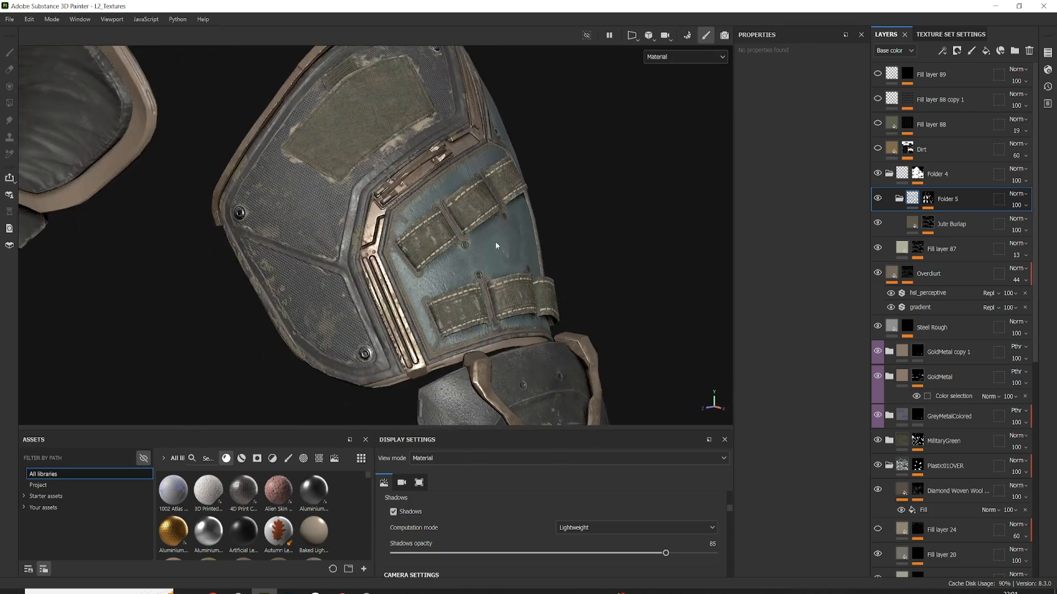
# Turn on the Dirt layer and compare the guard with and without it.
pyautogui.click(879, 151)
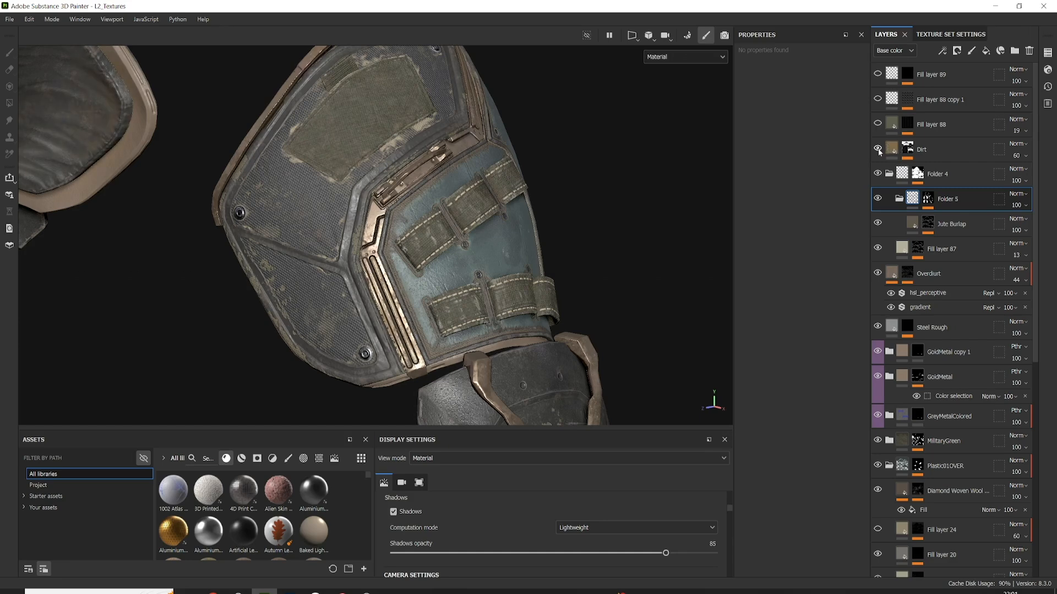
pyautogui.click(879, 152)
pyautogui.click(878, 152)
pyautogui.keyDown('alt'); pyautogui.moveTo(503, 248); pyautogui.dragTo(460, 263); pyautogui.keyUp('alt')
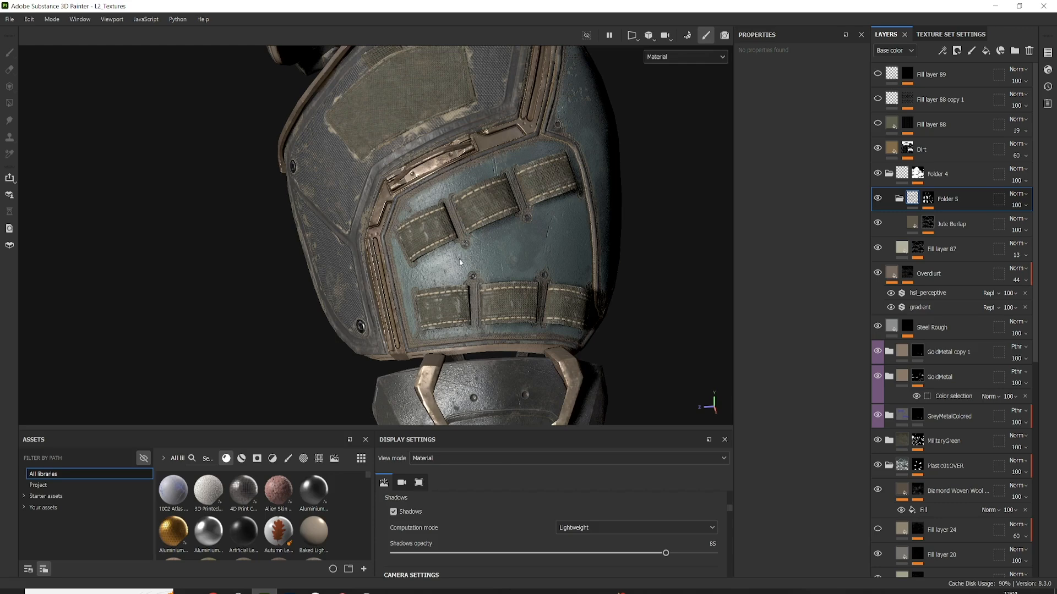
# Compare the Dirt layer on and off in the Base color view, looking closely at the blue panel and straps.
pyautogui.click(503, 458)
pyautogui.click(454, 497)
pyautogui.keyDown('alt'); pyautogui.moveTo(506, 308); pyautogui.dragTo(542, 330); pyautogui.keyUp('alt')
pyautogui.click(878, 152)
pyautogui.click(878, 152)
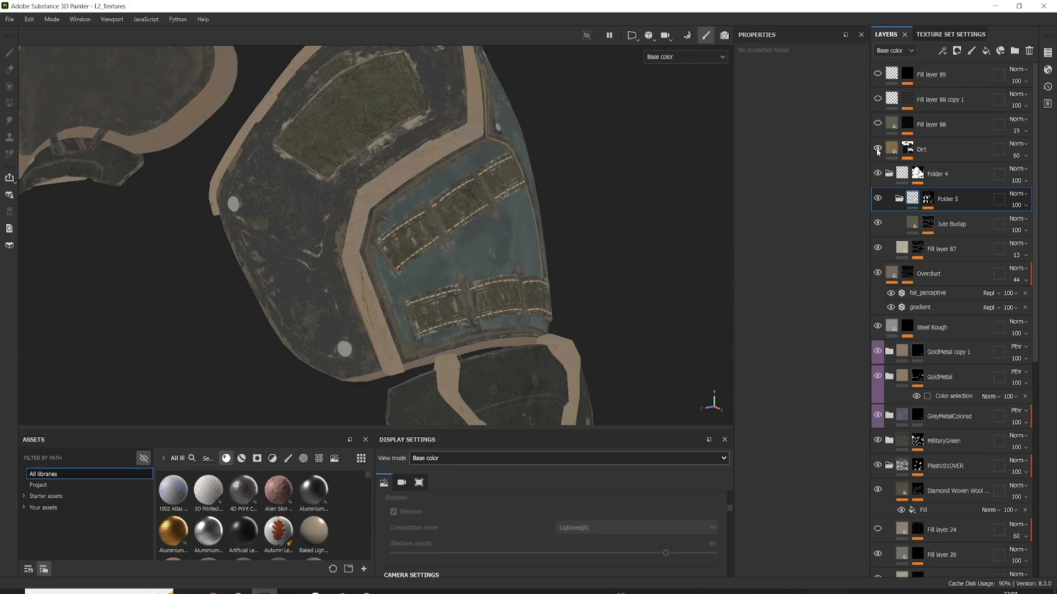
pyautogui.click(878, 152)
pyautogui.click(878, 152)
pyautogui.scroll(5, 505, 236)
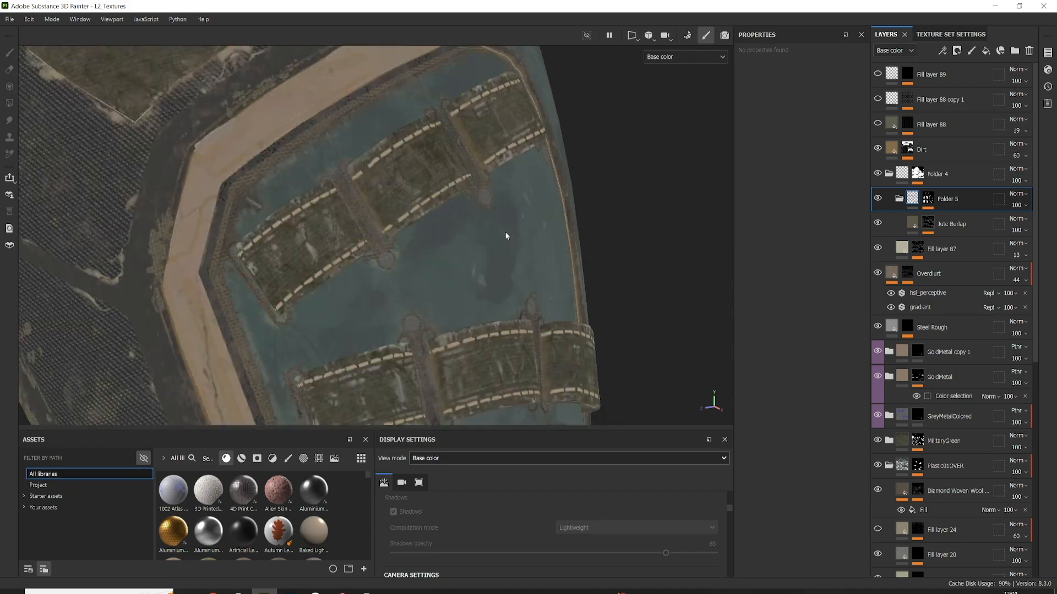
pyautogui.moveTo(505, 235)
pyautogui.keyDown('alt'); pyautogui.mouseDown()
pyautogui.moveTo(455, 184)
pyautogui.moveTo(465, 115)
pyautogui.moveTo(487, 234)
pyautogui.mouseUp(); pyautogui.keyUp('alt')
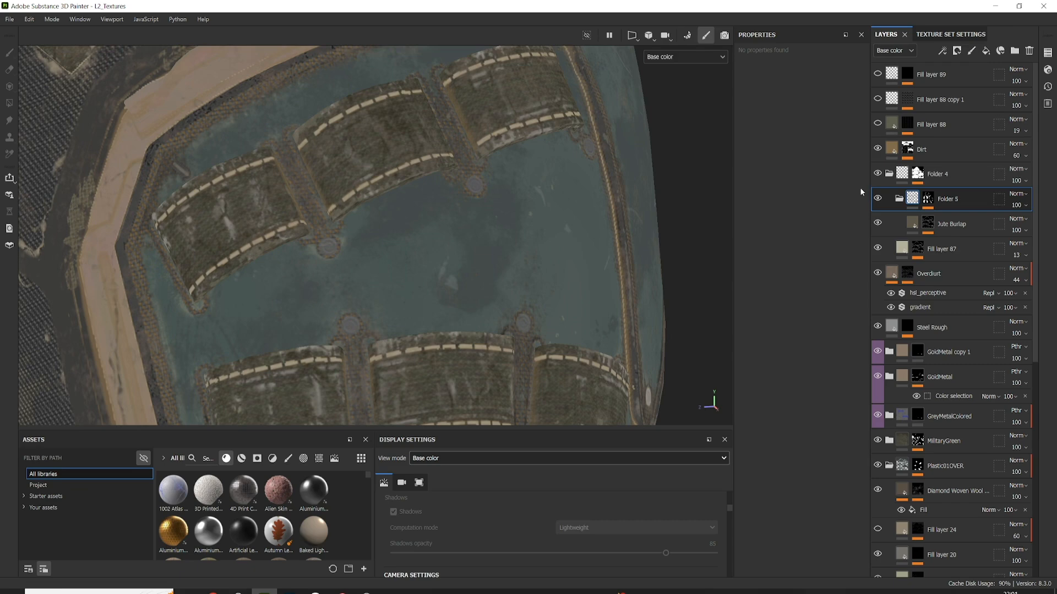
pyautogui.click(878, 152)
# Return to the Material view, then show Fill layer 88 at an opacity of 21.
pyautogui.click(497, 461)
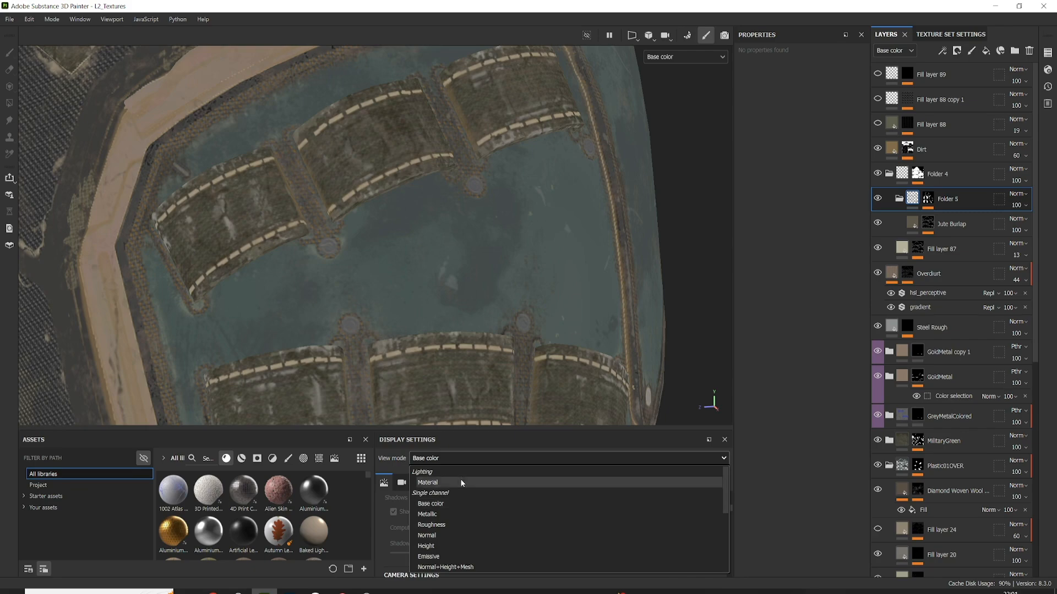
pyautogui.click(461, 482)
pyautogui.scroll(-5, 327, 327)
pyautogui.keyDown('alt'); pyautogui.moveTo(355, 301); pyautogui.dragTo(473, 271); pyautogui.keyUp('alt')
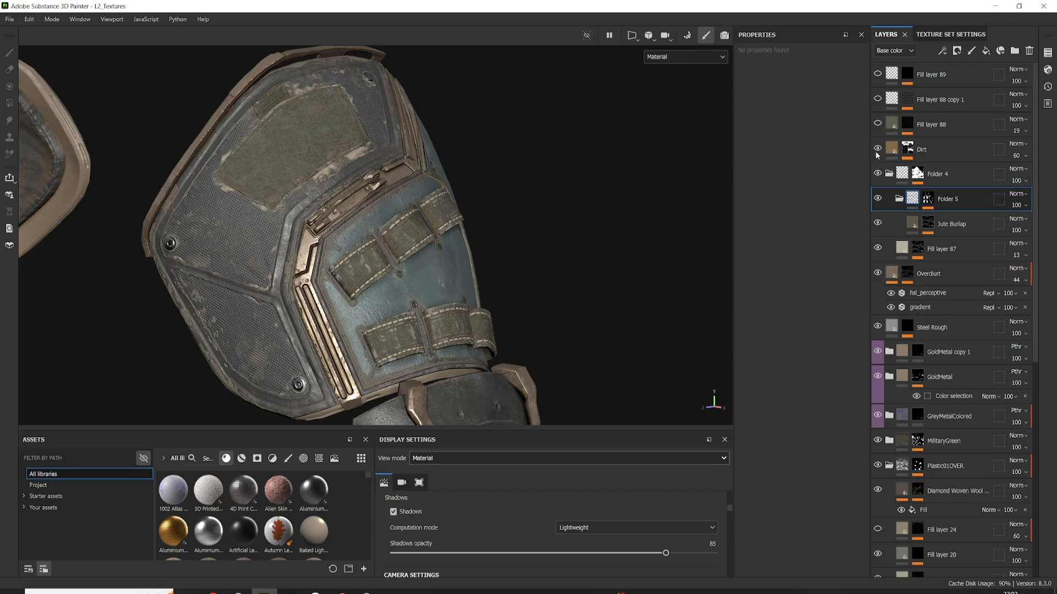
pyautogui.click(878, 124)
pyautogui.keyDown('alt'); pyautogui.moveTo(454, 382); pyautogui.dragTo(435, 219); pyautogui.keyUp('alt')
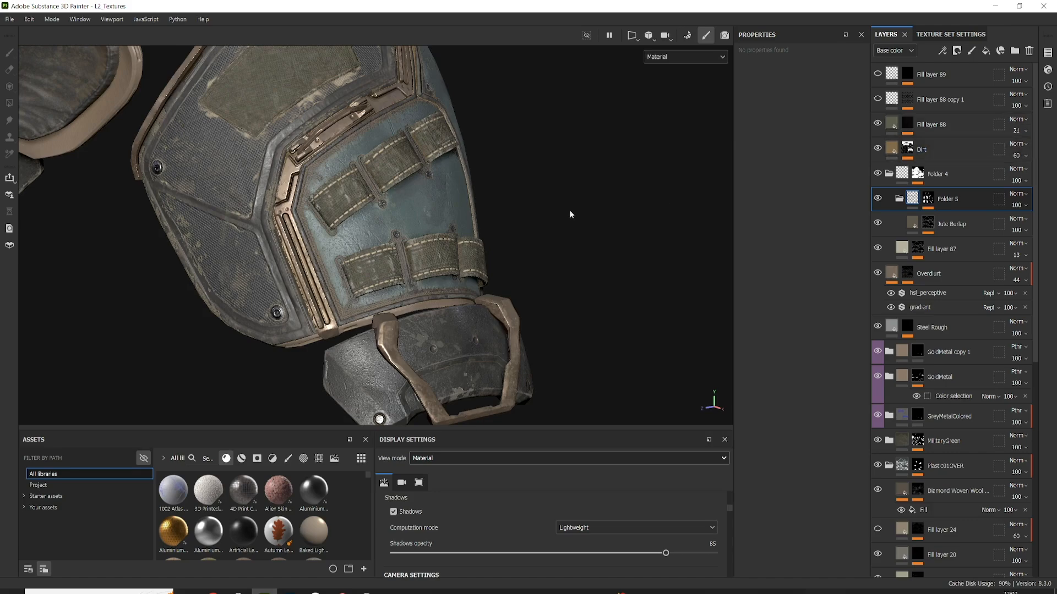
pyautogui.keyDown('alt'); pyautogui.moveTo(570, 212); pyautogui.dragTo(608, 209); pyautogui.keyUp('alt')
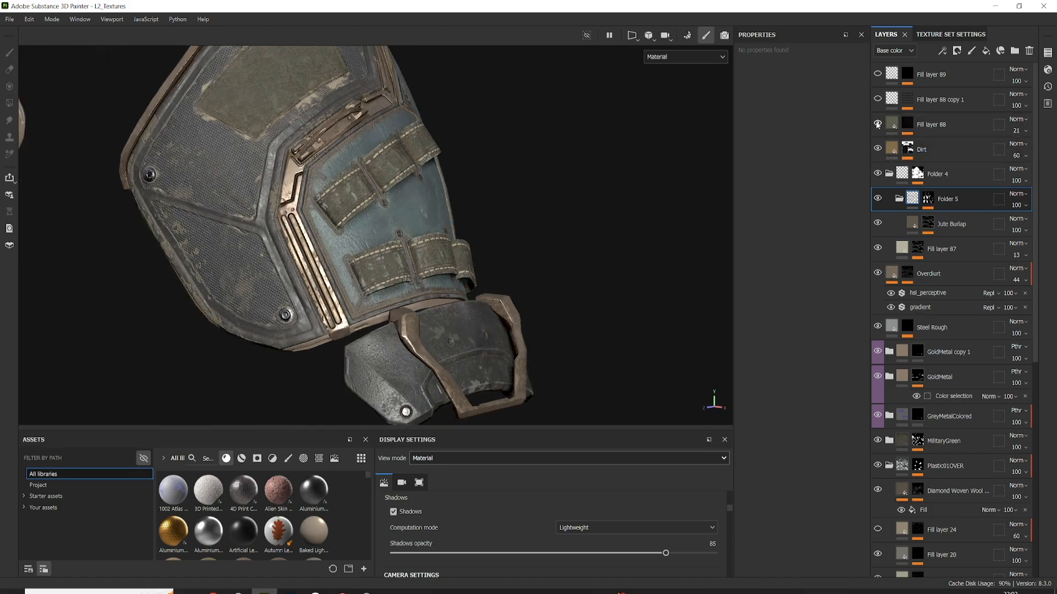
# Examine the dirt and wear on the thigh guards' pouches, buckled straps, panels and inner shells.
pyautogui.keyDown('alt'); pyautogui.moveTo(679, 219); pyautogui.dragTo(352, 345, button='right'); pyautogui.keyUp('alt')
pyautogui.keyDown('alt'); pyautogui.moveTo(352, 386); pyautogui.dragTo(408, 255, button='middle'); pyautogui.keyUp('alt')
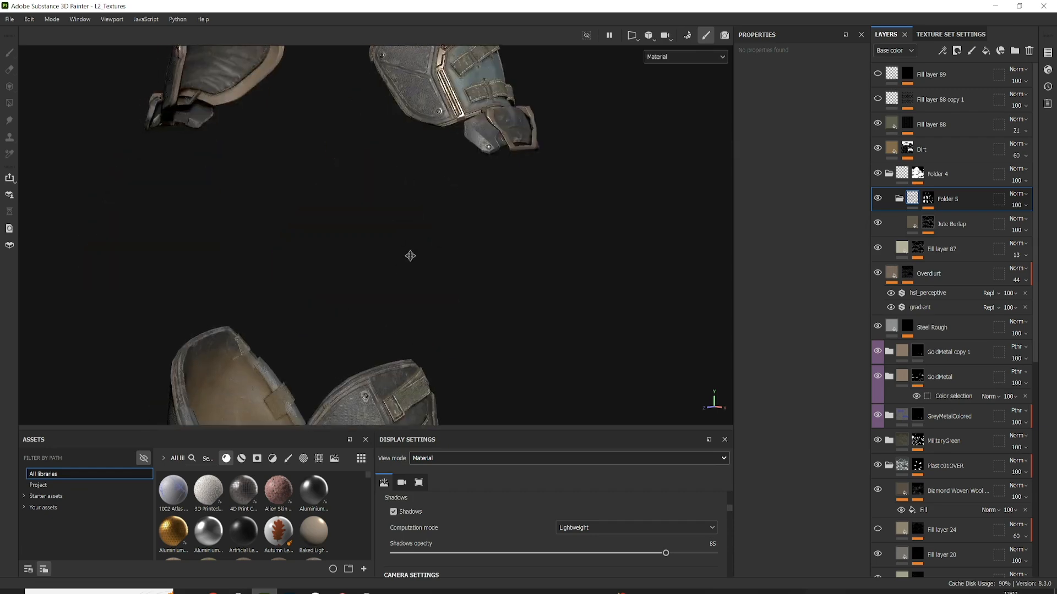
pyautogui.keyDown('alt'); pyautogui.moveTo(407, 255); pyautogui.dragTo(406, 315); pyautogui.keyUp('alt')
pyautogui.keyDown('alt'); pyautogui.moveTo(406, 315); pyautogui.dragTo(416, 168, button='middle'); pyautogui.keyUp('alt')
pyautogui.keyDown('alt'); pyautogui.moveTo(417, 169); pyautogui.dragTo(452, 178, button='right'); pyautogui.keyUp('alt')
pyautogui.keyDown('alt'); pyautogui.moveTo(453, 179); pyautogui.dragTo(427, 222, button='middle'); pyautogui.keyUp('alt')
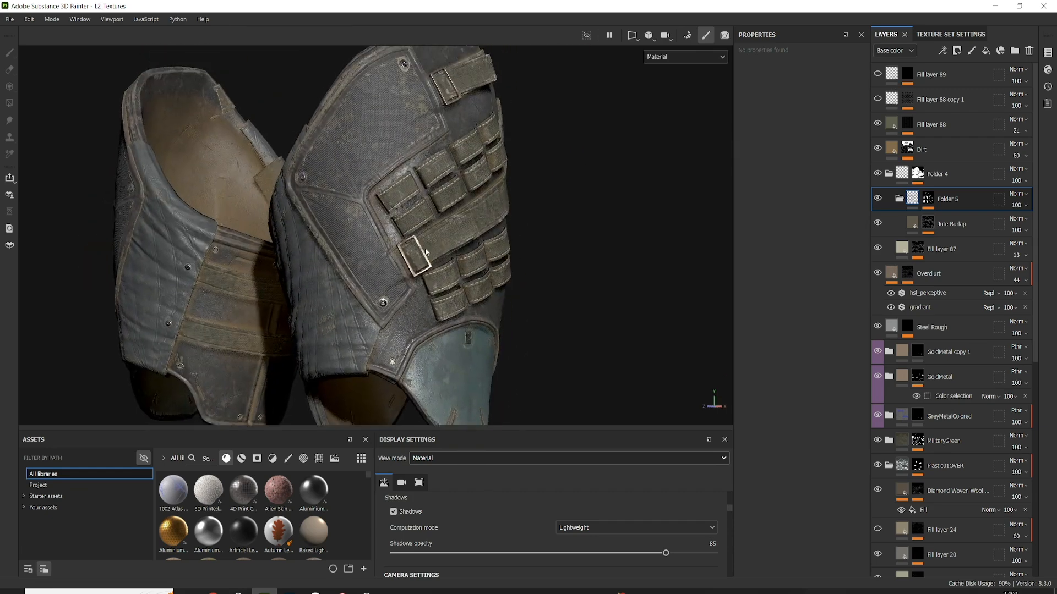
pyautogui.keyDown('alt'); pyautogui.moveTo(426, 221); pyautogui.dragTo(429, 222); pyautogui.keyUp('alt')
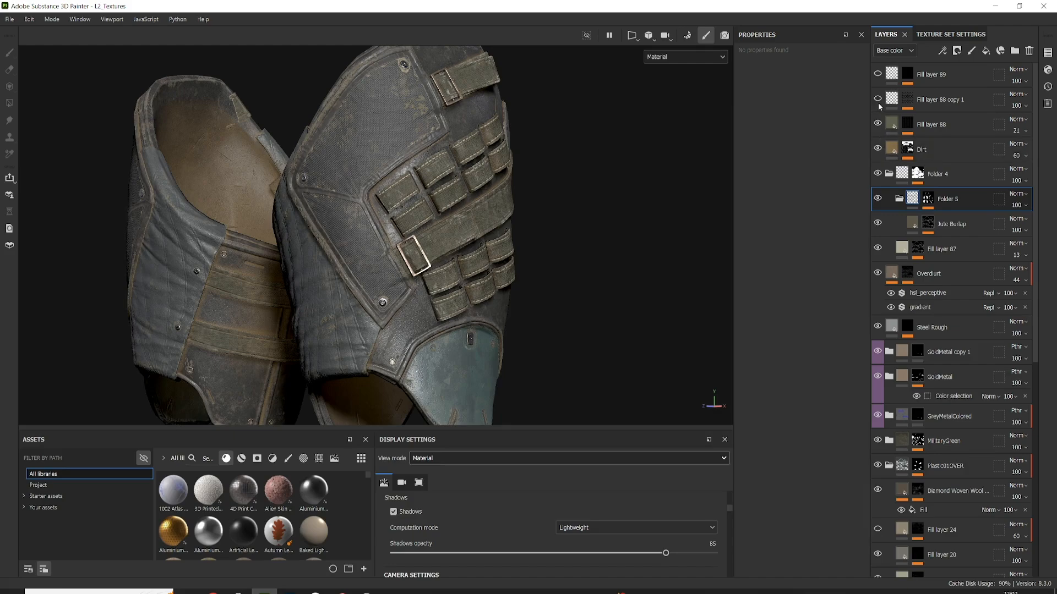
pyautogui.keyDown('alt'); pyautogui.moveTo(358, 252); pyautogui.dragTo(362, 300, button='middle'); pyautogui.keyUp('alt')
pyautogui.keyDown('alt'); pyautogui.moveTo(390, 276); pyautogui.dragTo(334, 299); pyautogui.keyUp('alt')
pyautogui.keyDown('alt'); pyautogui.moveTo(334, 298); pyautogui.dragTo(303, 291, button='right'); pyautogui.keyUp('alt')
pyautogui.keyDown('alt'); pyautogui.moveTo(379, 193); pyautogui.dragTo(311, 290, button='middle'); pyautogui.keyUp('alt')
# Examine the dirt and wear on the guard with the blue panel and its lower metal plates.
pyautogui.keyDown('alt'); pyautogui.moveTo(440, 121); pyautogui.dragTo(405, 286, button='middle'); pyautogui.keyUp('alt')
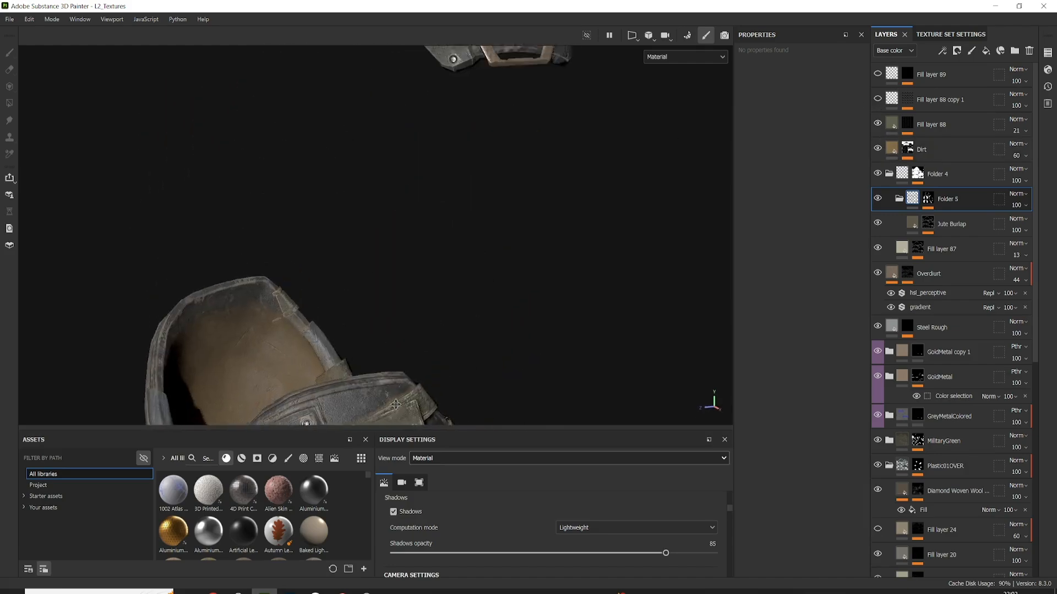
pyautogui.keyDown('alt'); pyautogui.moveTo(413, 300); pyautogui.dragTo(474, 279); pyautogui.keyUp('alt')
pyautogui.keyDown('alt'); pyautogui.moveTo(463, 135); pyautogui.dragTo(434, 388, button='middle'); pyautogui.keyUp('alt')
pyautogui.keyDown('alt'); pyautogui.moveTo(440, 308); pyautogui.dragTo(474, 302); pyautogui.keyUp('alt')
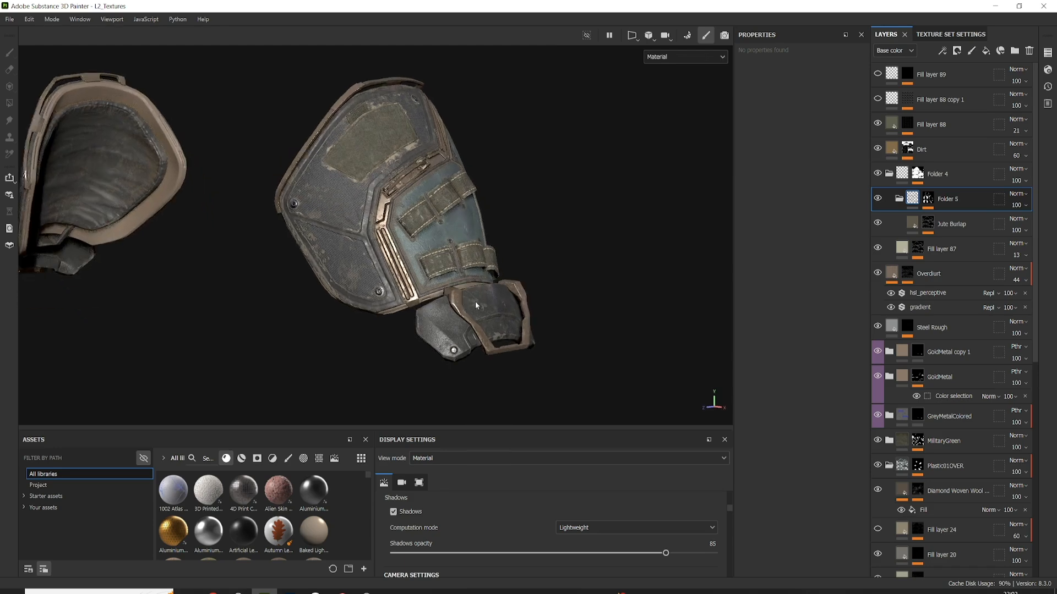
pyautogui.keyDown('alt'); pyautogui.moveTo(474, 302); pyautogui.dragTo(509, 313, button='right'); pyautogui.keyUp('alt')
pyautogui.keyDown('alt'); pyautogui.moveTo(459, 314); pyautogui.dragTo(487, 296); pyautogui.keyUp('alt')
pyautogui.keyDown('alt'); pyautogui.moveTo(486, 296); pyautogui.dragTo(506, 327, button='middle'); pyautogui.keyUp('alt')
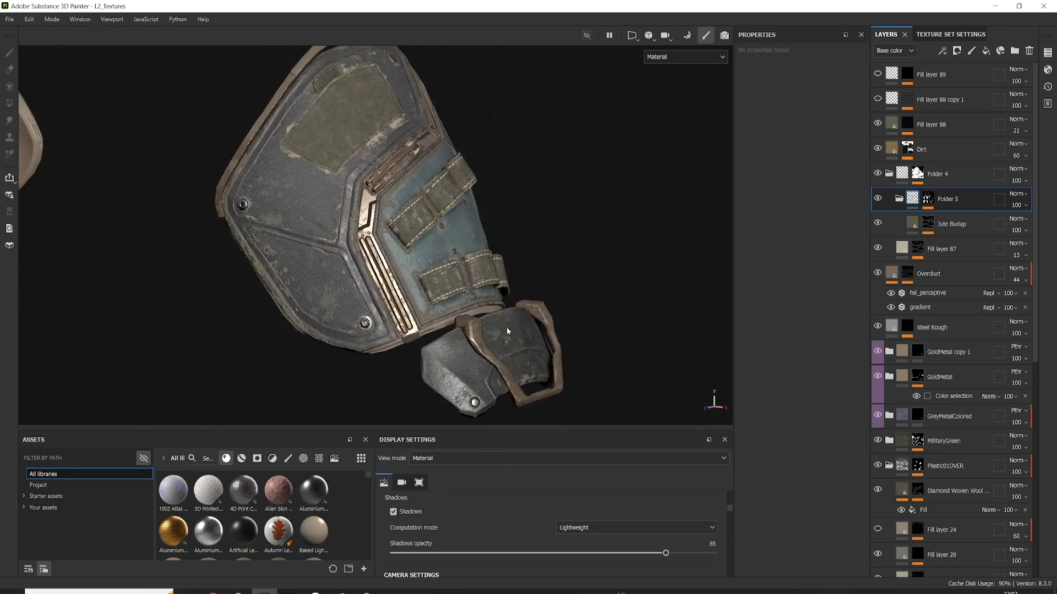
pyautogui.keyDown('alt'); pyautogui.moveTo(507, 327); pyautogui.dragTo(538, 341, button='right'); pyautogui.keyUp('alt')
# Inspect the guard's surface in the Roughness view.
pyautogui.click(488, 458)
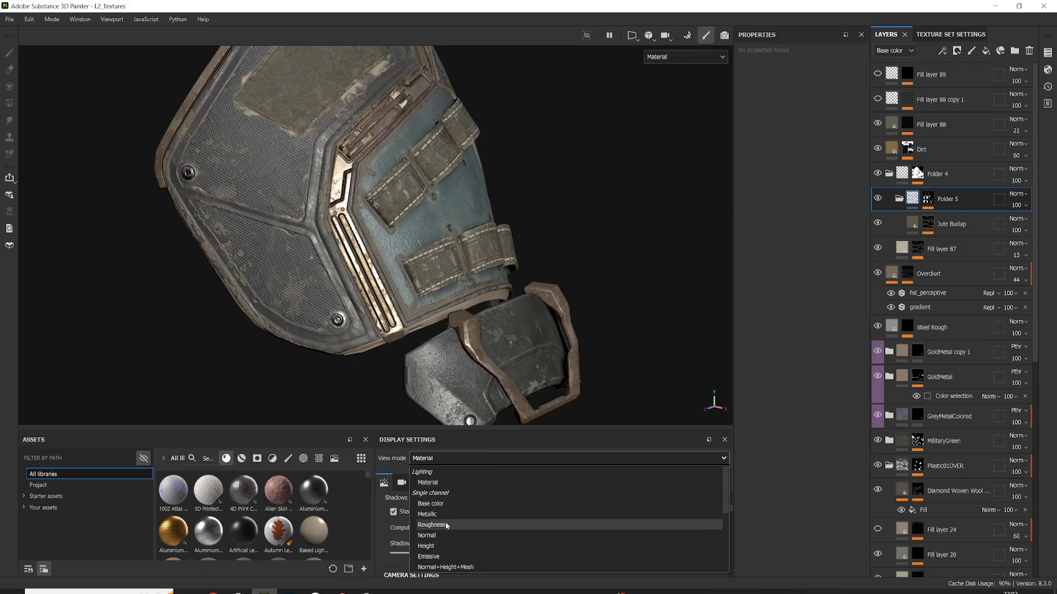
pyautogui.click(445, 522)
pyautogui.keyDown('alt'); pyautogui.moveTo(386, 314); pyautogui.dragTo(355, 278); pyautogui.keyUp('alt')
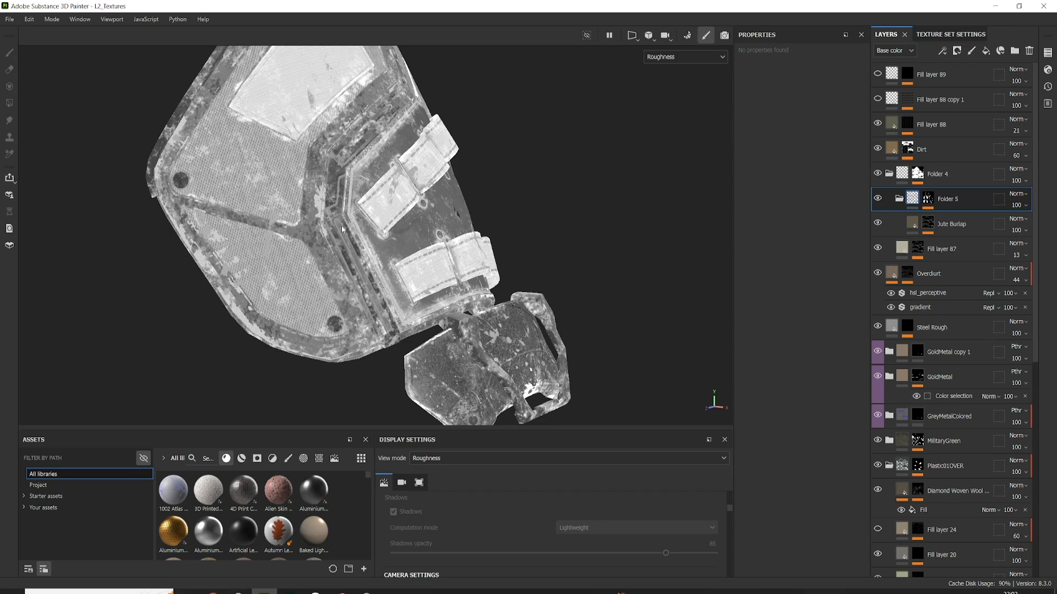
pyautogui.moveTo(490, 292)
pyautogui.keyDown('alt'); pyautogui.mouseDown()
pyautogui.moveTo(503, 288)
pyautogui.moveTo(447, 282)
pyautogui.moveTo(487, 287)
pyautogui.mouseUp(); pyautogui.keyUp('alt')
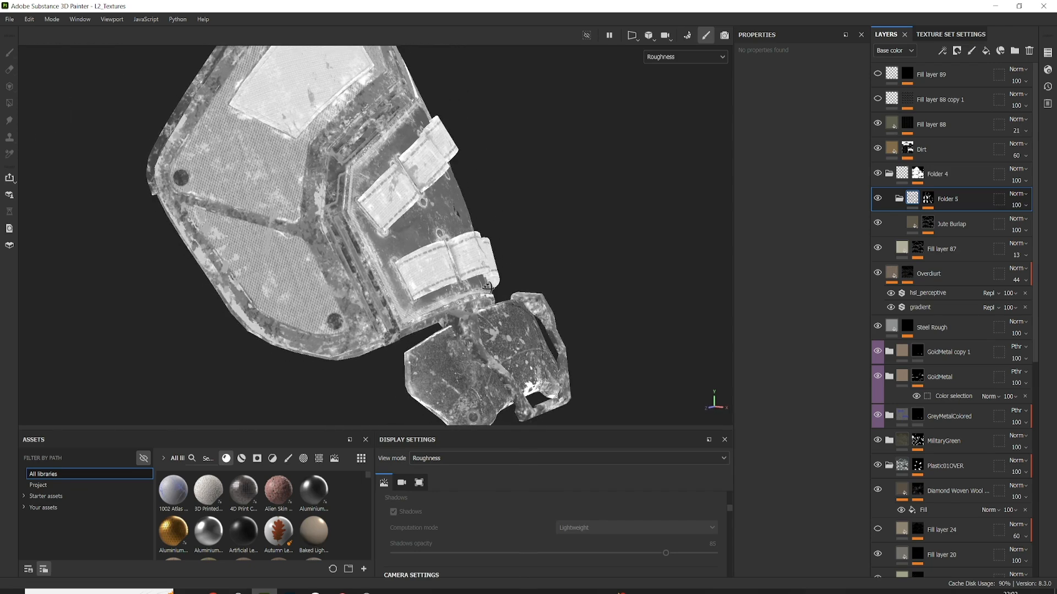
# Collapse Folder 4 and hide it along with the Overdirt, Dirt and Fill layer 88 layers.
pyautogui.click(890, 175)
pyautogui.click(877, 174)
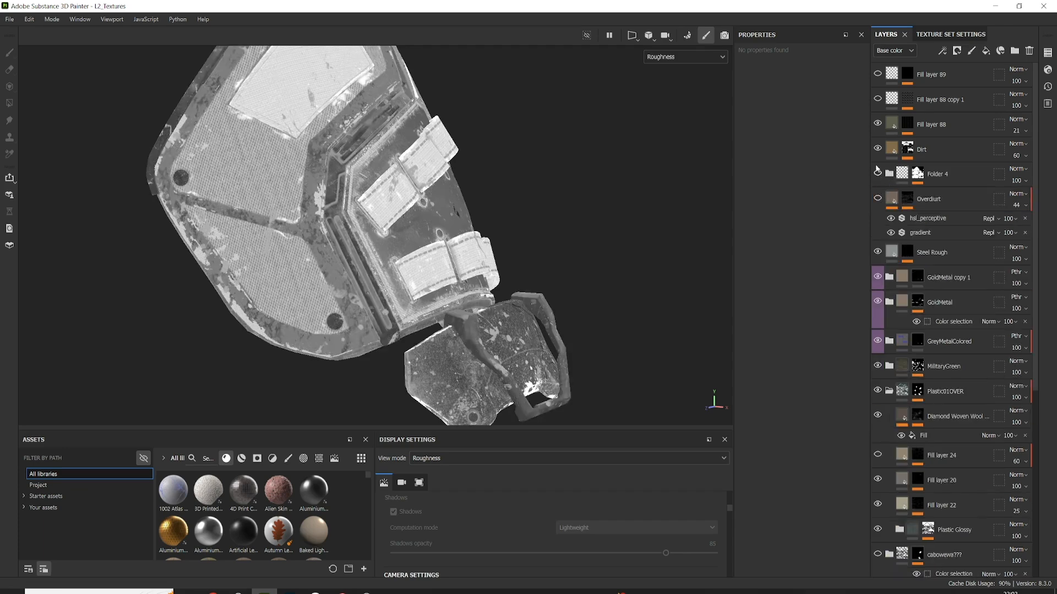
pyautogui.click(877, 150)
pyautogui.click(877, 127)
pyautogui.moveTo(532, 222)
pyautogui.keyDown('alt'); pyautogui.mouseDown()
pyautogui.moveTo(466, 208)
pyautogui.moveTo(520, 237)
pyautogui.mouseUp(); pyautogui.keyUp('alt')
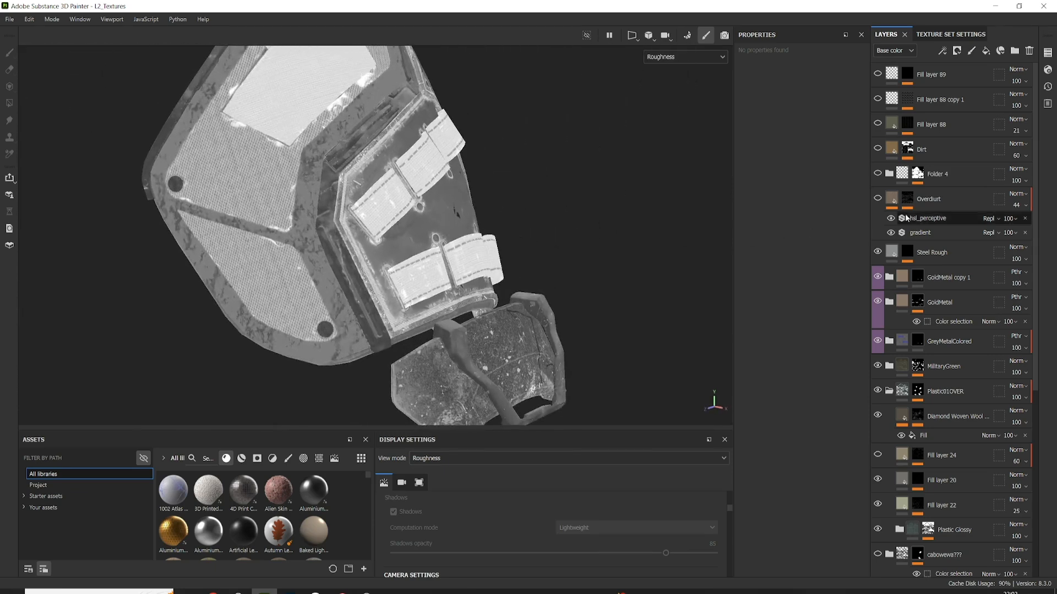
# Show Overdirt, Folder 4 and Dirt again one by one to compare their roughness, and open the Dirt layer's fill properties.
pyautogui.click(877, 199)
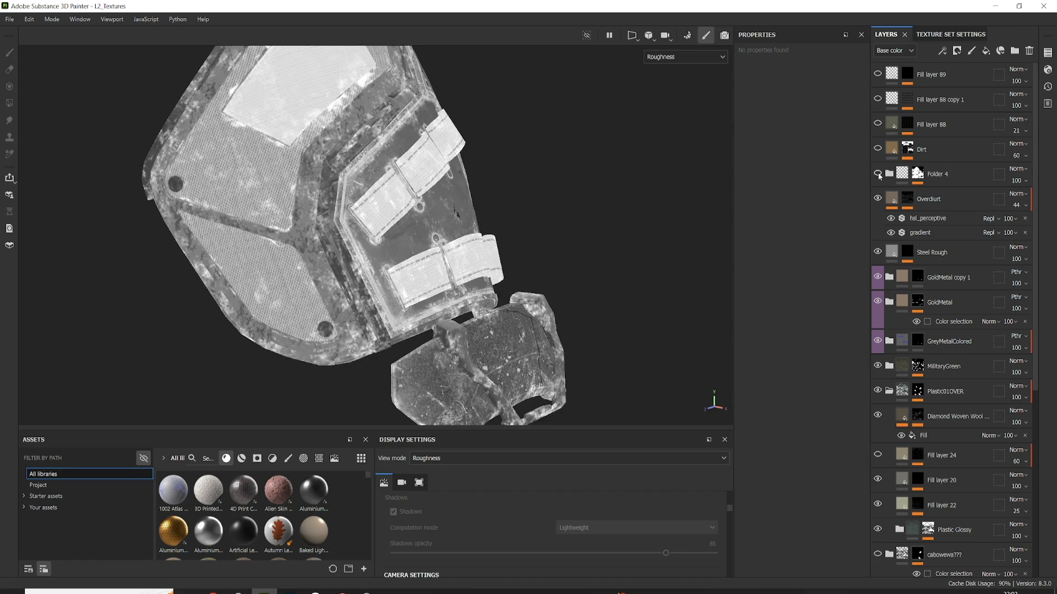
pyautogui.click(878, 174)
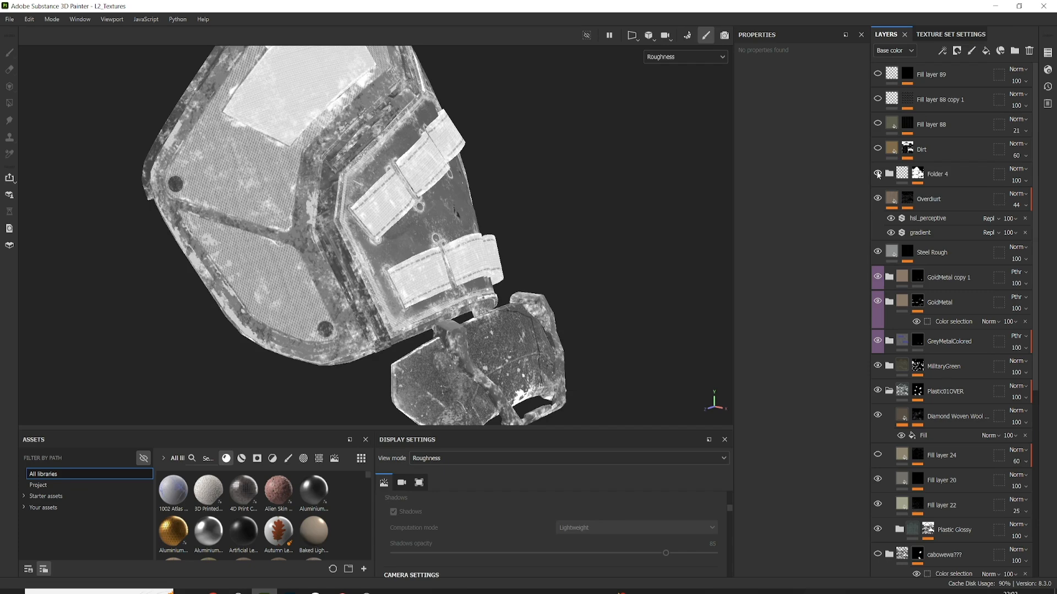
pyautogui.click(877, 149)
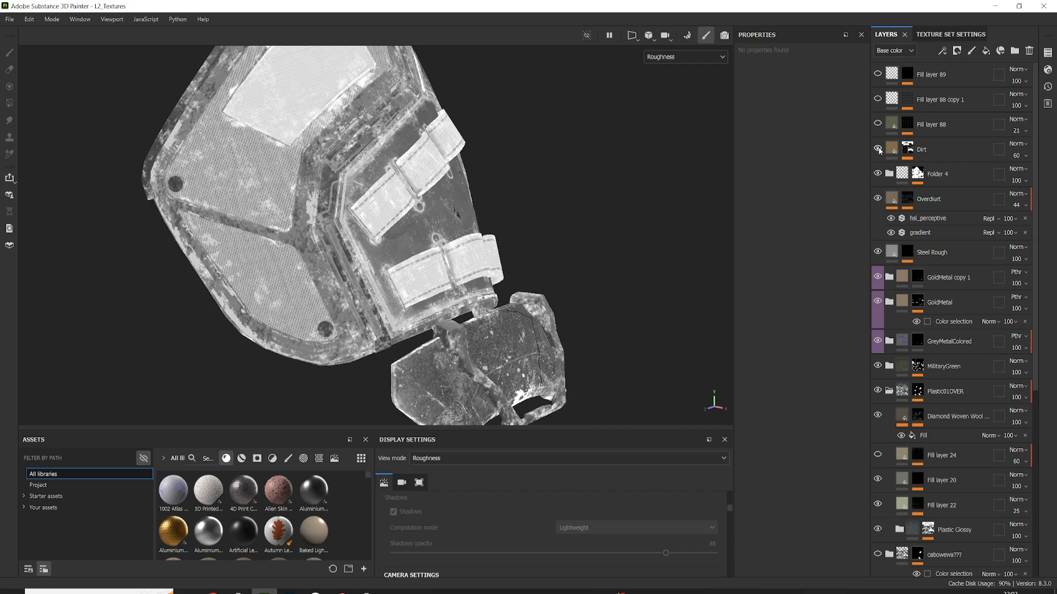
pyautogui.click(879, 150)
pyautogui.click(891, 150)
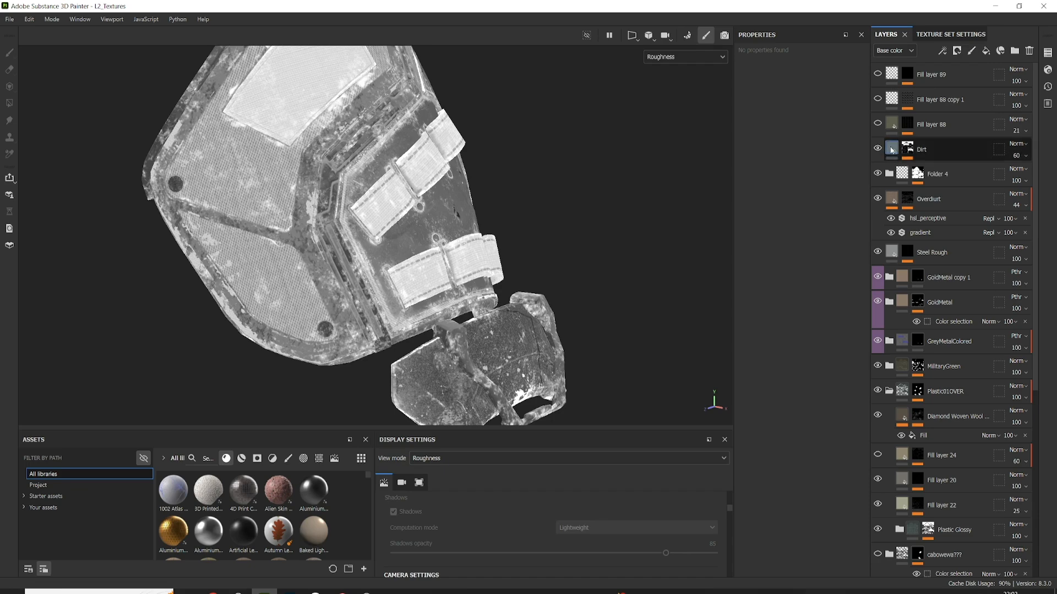
pyautogui.click(891, 151)
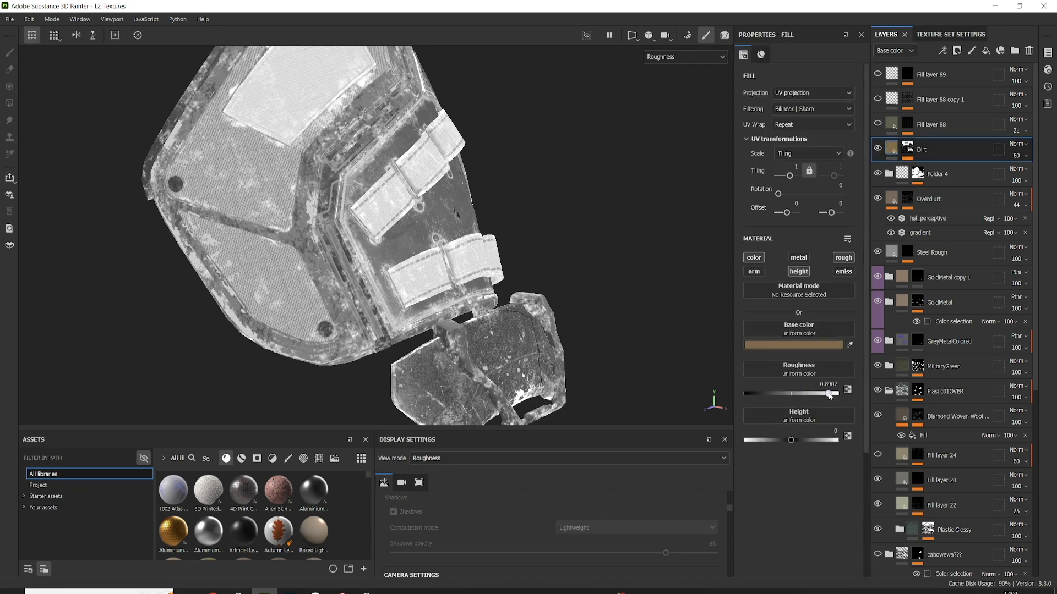
# Set the Dirt layer's roughness to about 0.945 and show Fill layer 88 and Fill layer 88 copy 1.
pyautogui.moveTo(829, 395); pyautogui.dragTo(840, 396)
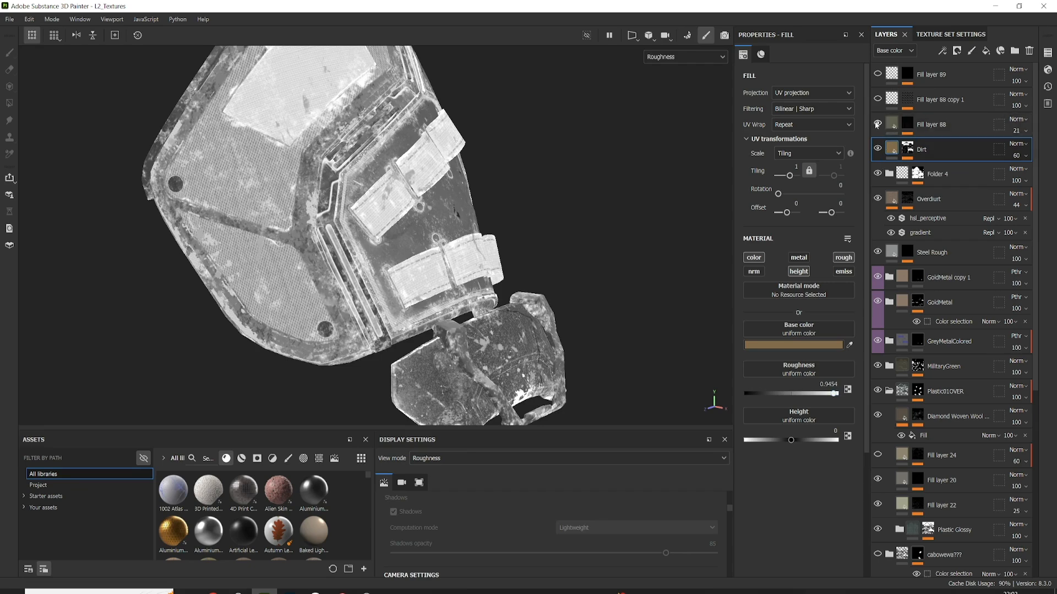
pyautogui.click(888, 126)
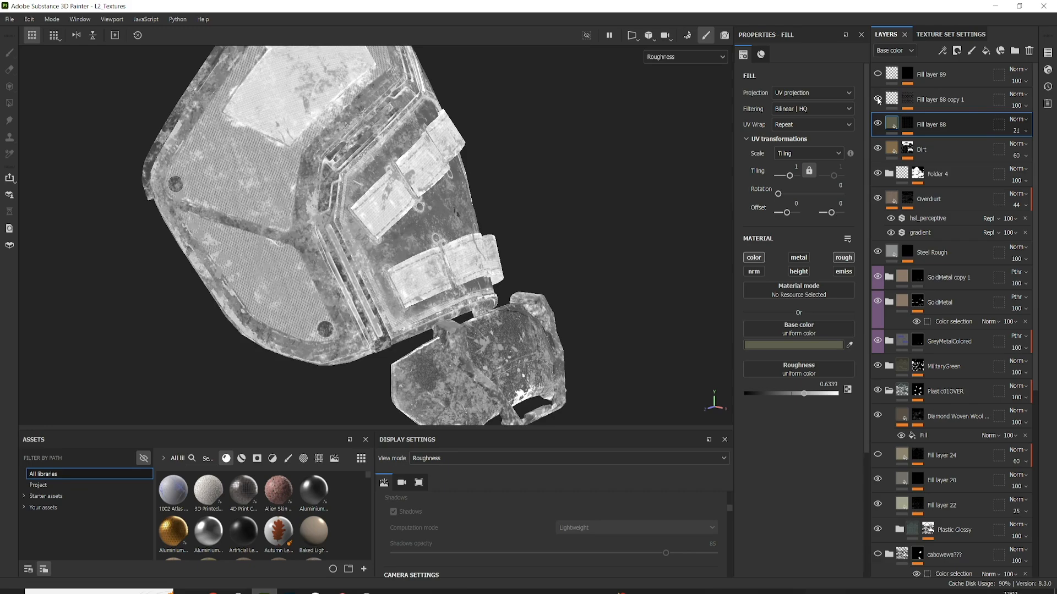
pyautogui.scroll(3, 394, 287)
pyautogui.scroll(2, 394, 287)
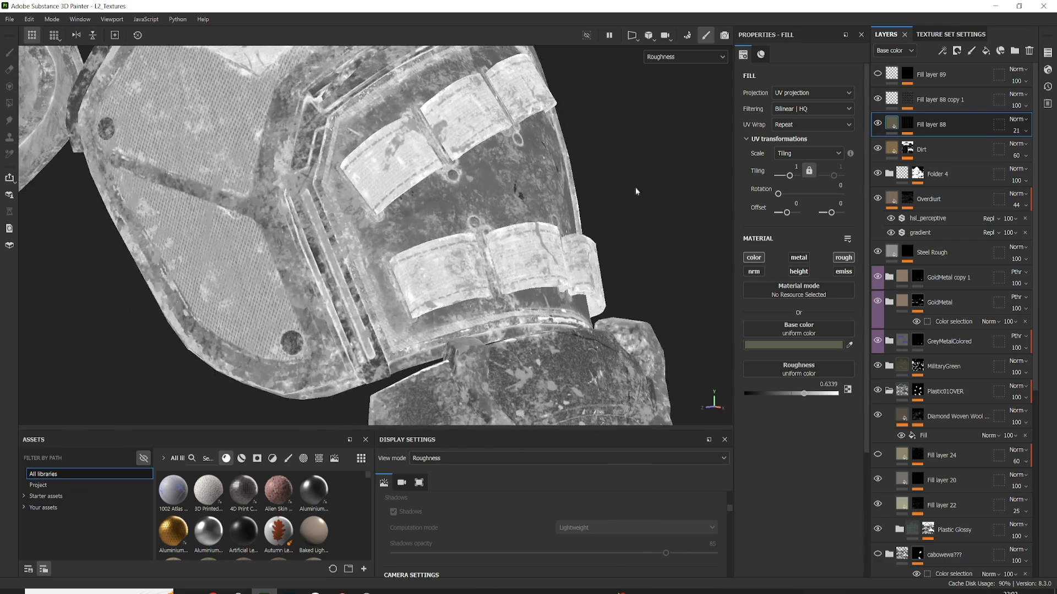
# Inspect the Grunge Scratches mask of Fill layer 88 copy 1, and select Fill layer 89 and make it visible.
pyautogui.click(903, 102)
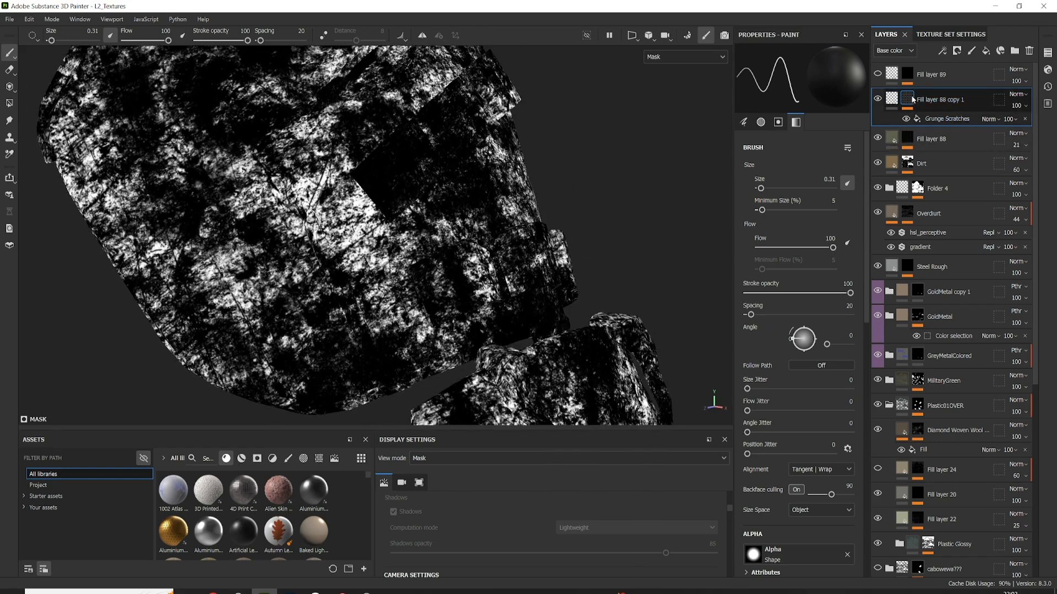
pyautogui.click(892, 98)
pyautogui.click(888, 75)
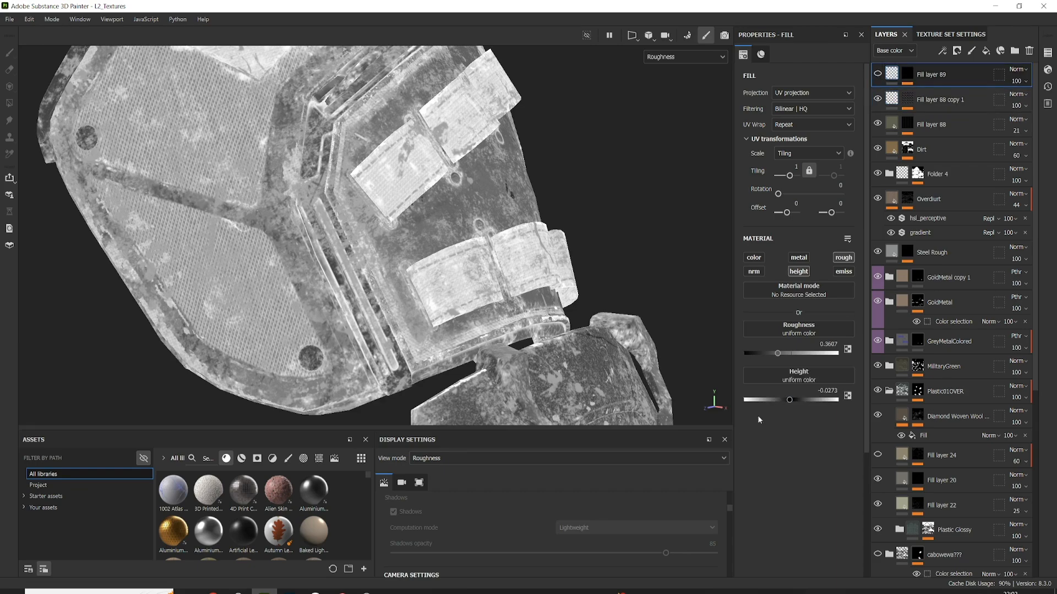
pyautogui.keyDown('alt'); pyautogui.moveTo(414, 224); pyautogui.dragTo(392, 330, button='middle'); pyautogui.keyUp('alt')
pyautogui.keyDown('alt'); pyautogui.moveTo(391, 330); pyautogui.dragTo(428, 308); pyautogui.keyUp('alt')
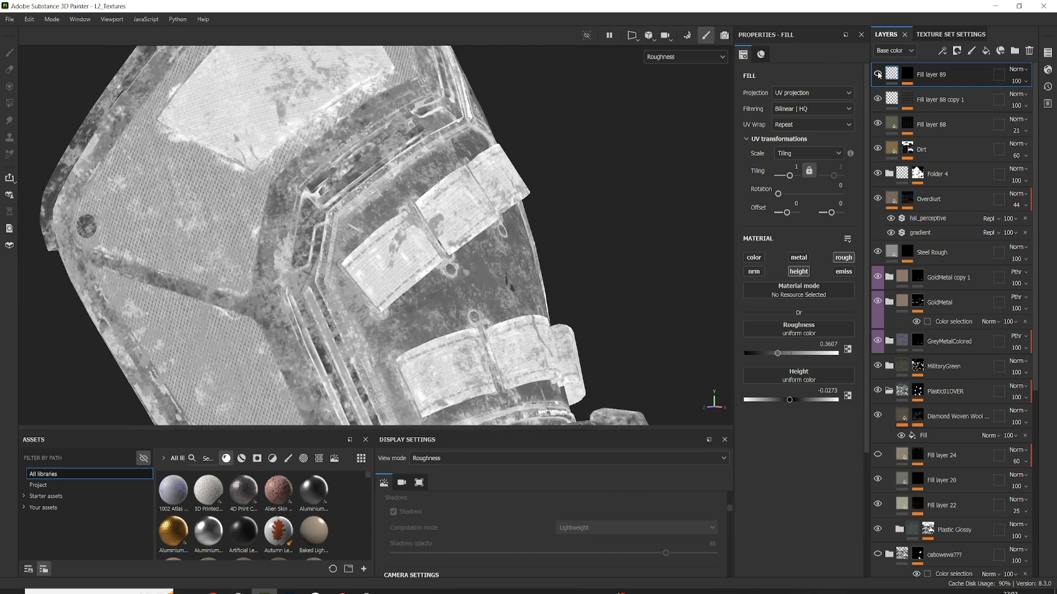
pyautogui.moveTo(495, 234)
pyautogui.keyDown('alt'); pyautogui.mouseDown()
pyautogui.moveTo(385, 237)
pyautogui.moveTo(487, 237)
pyautogui.mouseUp(); pyautogui.keyUp('alt')
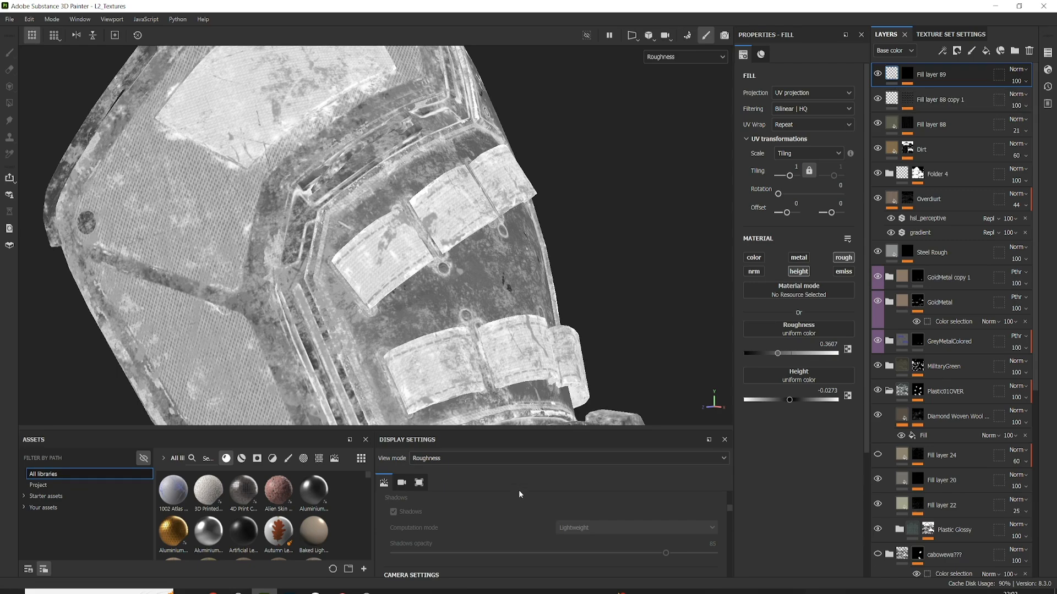
# Return the viewport to Material view and compare the shoulder guard with Fill layer 89 and Fill layer 88 copy 1 hidden and shown.
pyautogui.click(545, 458)
pyautogui.click(490, 484)
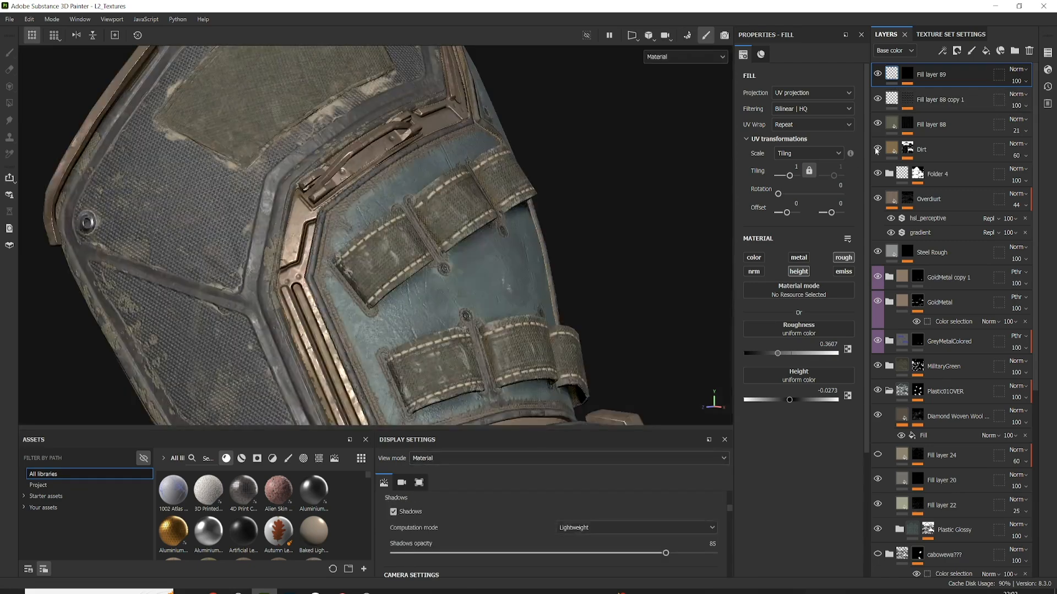
pyautogui.keyDown('alt'); pyautogui.moveTo(410, 309); pyautogui.dragTo(371, 316, button='right'); pyautogui.keyUp('alt')
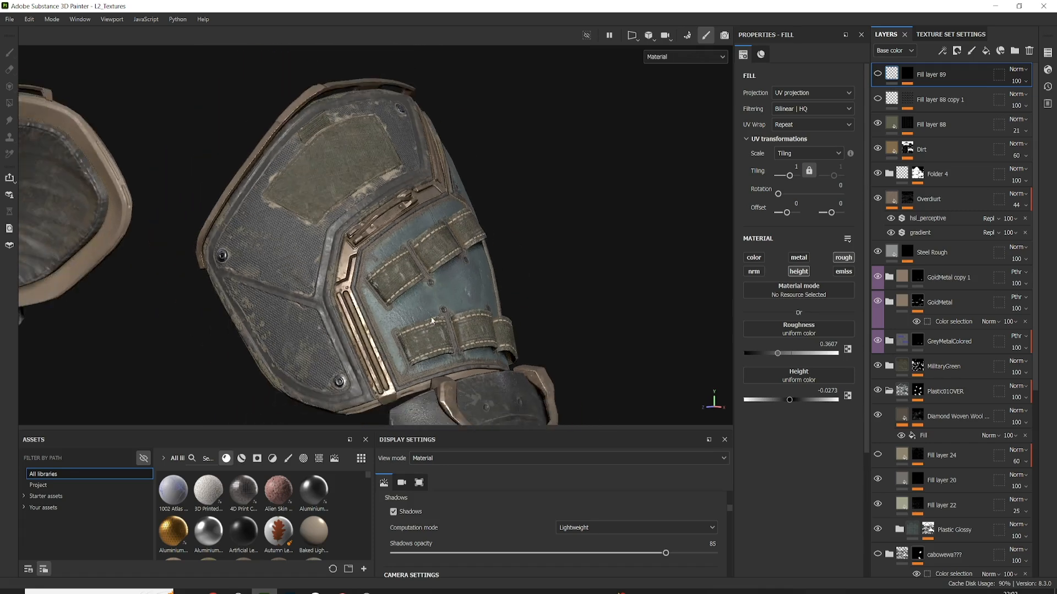
pyautogui.keyDown('alt'); pyautogui.moveTo(371, 316); pyautogui.dragTo(397, 288); pyautogui.keyUp('alt')
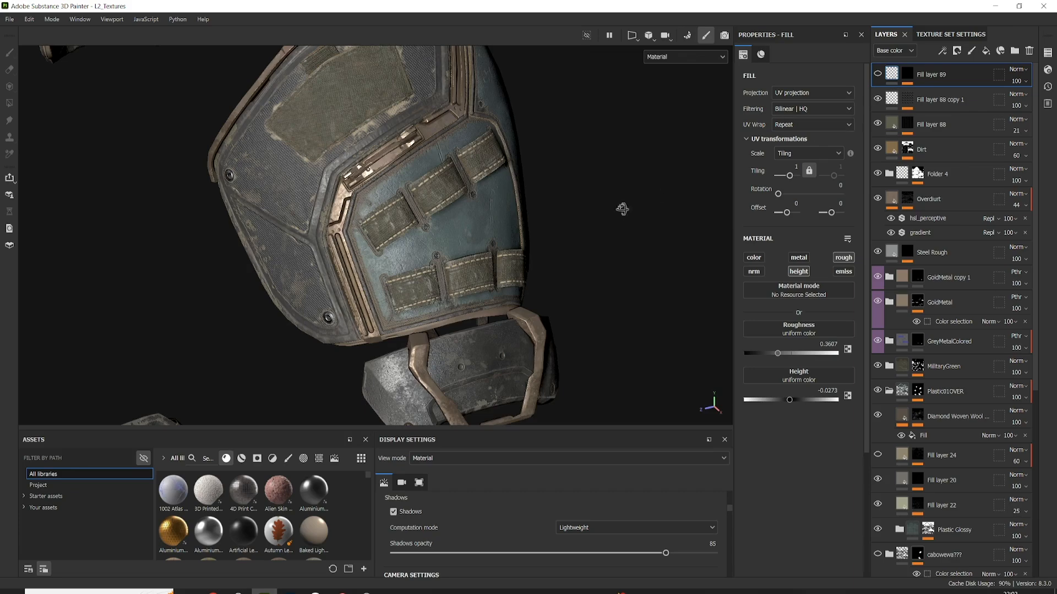
pyautogui.keyDown('alt'); pyautogui.moveTo(621, 209); pyautogui.dragTo(580, 292); pyautogui.keyUp('alt')
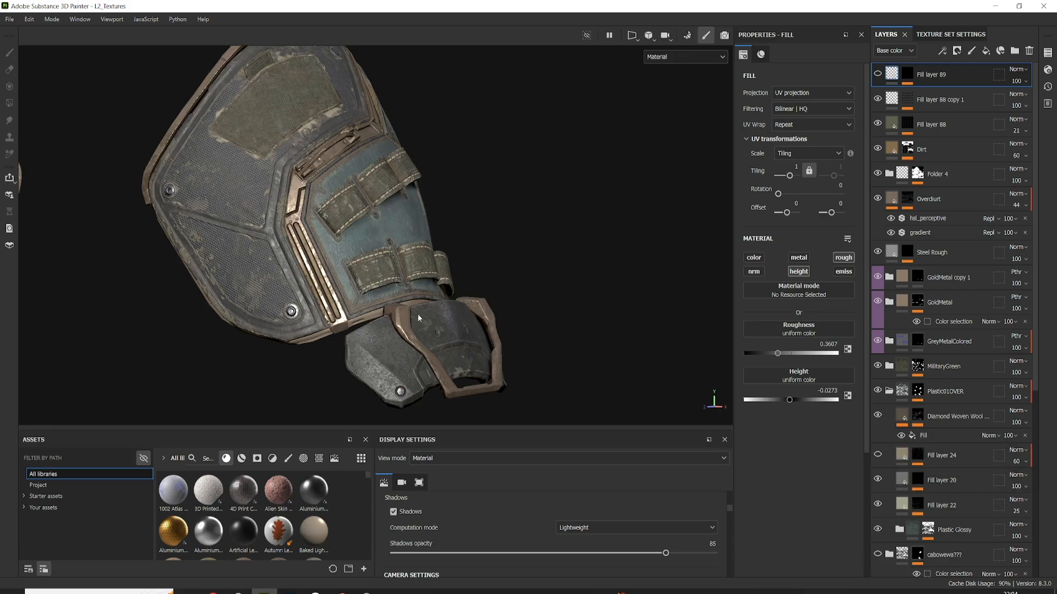
pyautogui.scroll(3, 418, 318)
pyautogui.keyDown('alt'); pyautogui.moveTo(259, 257); pyautogui.dragTo(300, 297); pyautogui.keyUp('alt')
pyautogui.scroll(-3, 297, 270)
pyautogui.scroll(-3, 308, 314)
# Examine the effect of Fill layer 89 on the leg guard's leather, straps and blue panel by toggling its visibility.
pyautogui.keyDown('alt'); pyautogui.moveTo(311, 326); pyautogui.dragTo(464, 120, button='middle'); pyautogui.keyUp('alt')
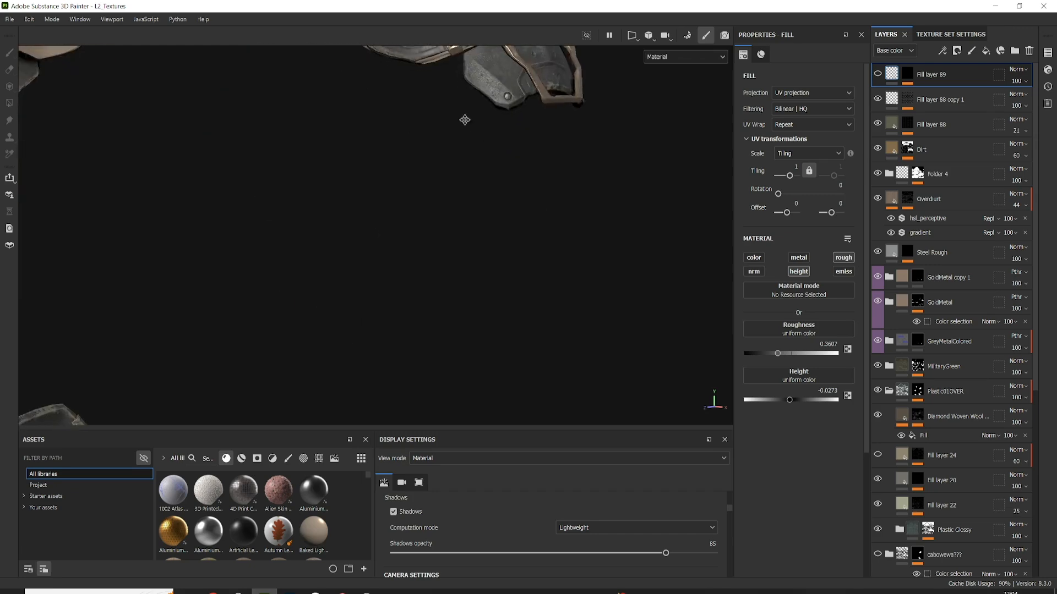
pyautogui.keyDown('alt'); pyautogui.moveTo(353, 360); pyautogui.dragTo(388, 55, button='middle'); pyautogui.keyUp('alt')
pyautogui.keyDown('alt'); pyautogui.moveTo(393, 405); pyautogui.dragTo(384, 277, button='middle'); pyautogui.keyUp('alt')
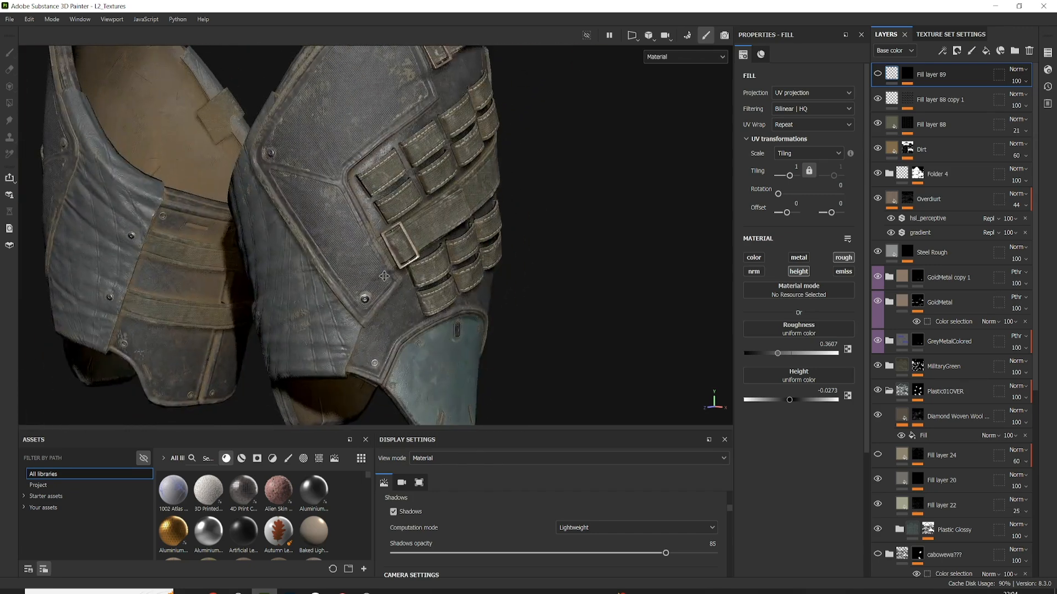
pyautogui.keyDown('alt'); pyautogui.moveTo(384, 276); pyautogui.dragTo(356, 267); pyautogui.keyUp('alt')
pyautogui.keyDown('alt'); pyautogui.moveTo(356, 267); pyautogui.dragTo(327, 281, button='middle'); pyautogui.keyUp('alt')
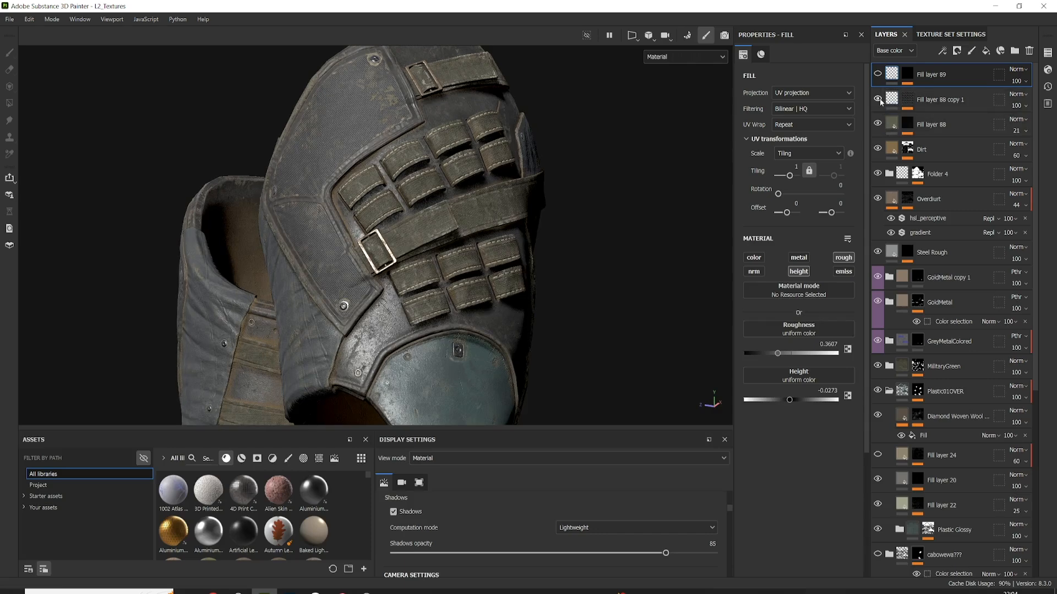
pyautogui.keyDown('alt'); pyautogui.moveTo(427, 366); pyautogui.dragTo(526, 307); pyautogui.keyUp('alt')
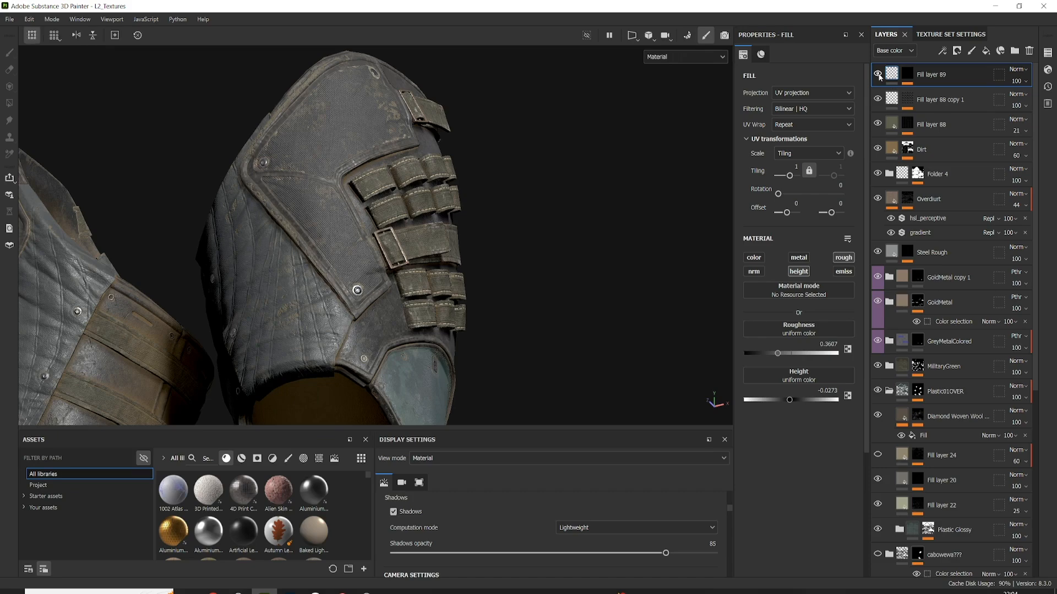
pyautogui.scroll(10, 385, 352)
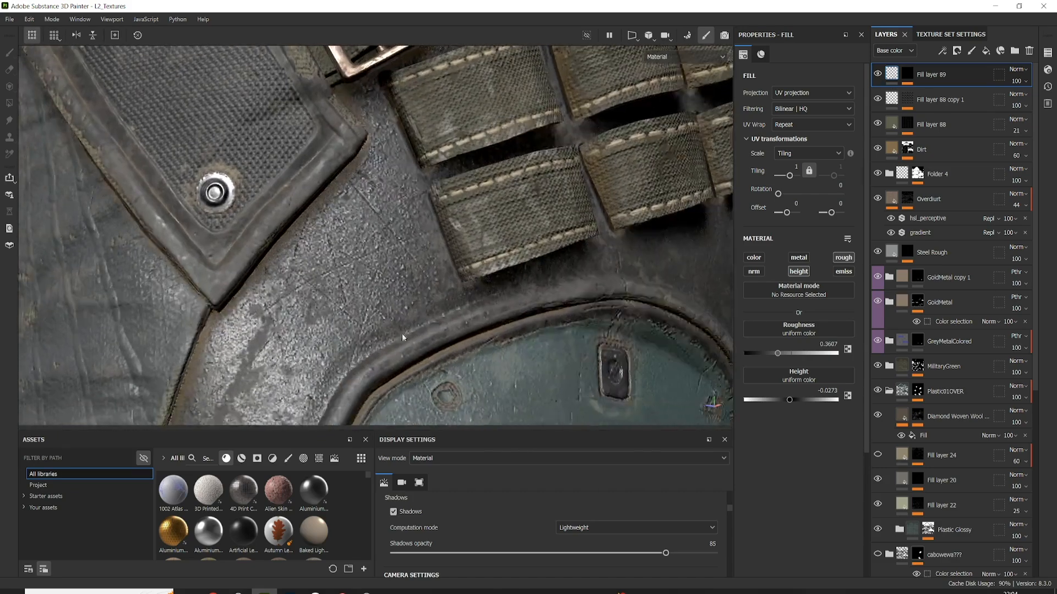
pyautogui.keyDown('alt'); pyautogui.moveTo(402, 334); pyautogui.dragTo(340, 226); pyautogui.keyUp('alt')
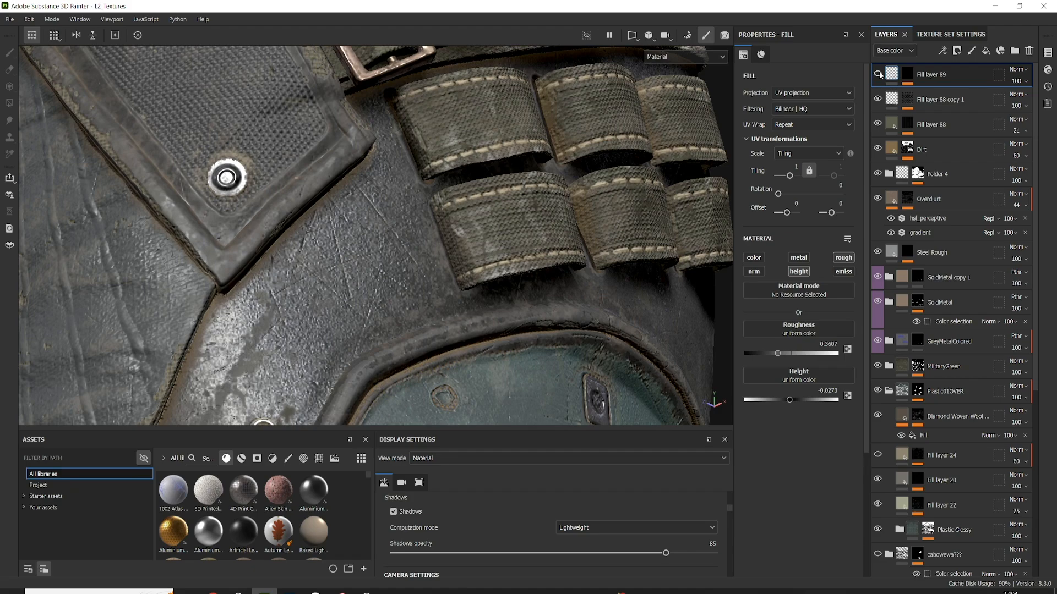
pyautogui.moveTo(498, 273)
pyautogui.keyDown('shift'); pyautogui.mouseDown(button='right')
pyautogui.moveTo(506, 268)
pyautogui.moveTo(497, 286)
pyautogui.mouseUp(button='right'); pyautogui.keyUp('shift')
pyautogui.scroll(-8, 503, 283)
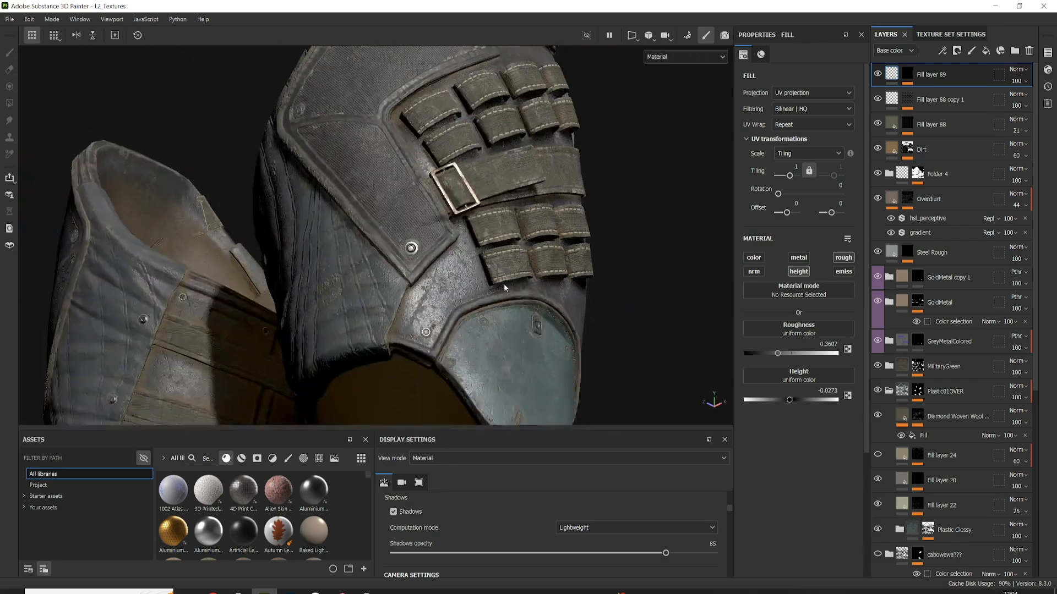
# Examine the finished surface of the leg guards from several angles and return to the shoulder guards.
pyautogui.keyDown('alt'); pyautogui.moveTo(503, 283); pyautogui.dragTo(445, 329); pyautogui.keyUp('alt')
pyautogui.keyDown('alt'); pyautogui.moveTo(445, 329); pyautogui.dragTo(467, 334, button='middle'); pyautogui.keyUp('alt')
pyautogui.keyDown('alt'); pyautogui.moveTo(466, 334); pyautogui.dragTo(520, 314); pyautogui.keyUp('alt')
pyautogui.keyDown('alt'); pyautogui.moveTo(402, 341); pyautogui.dragTo(504, 339, button='middle'); pyautogui.keyUp('alt')
pyautogui.scroll(-8, 505, 340)
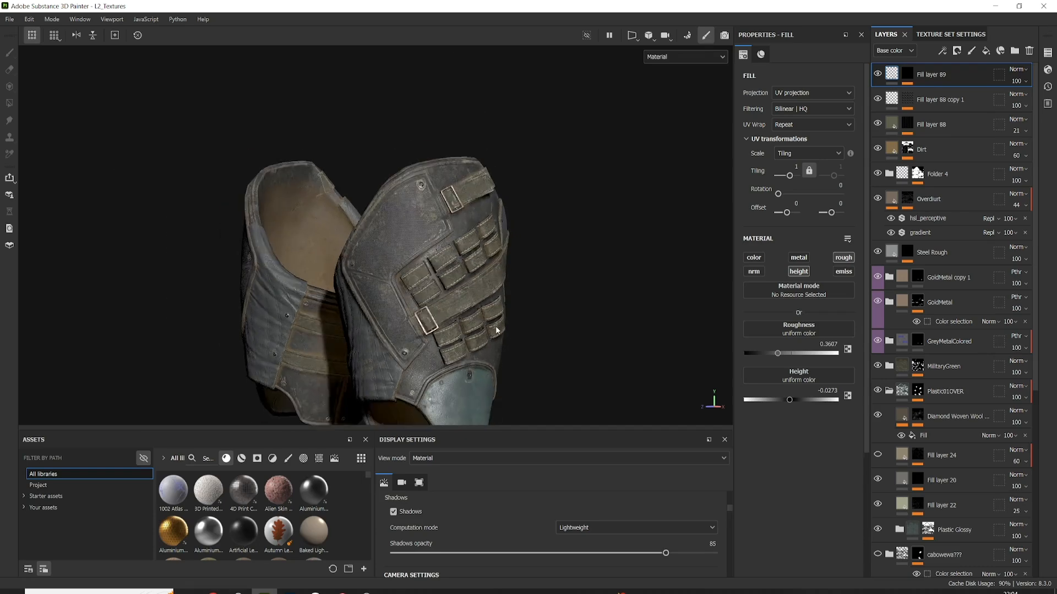
pyautogui.keyDown('alt'); pyautogui.moveTo(488, 170); pyautogui.dragTo(474, 271, button='middle'); pyautogui.keyUp('alt')
pyautogui.keyDown('alt'); pyautogui.moveTo(475, 272); pyautogui.dragTo(482, 315); pyautogui.keyUp('alt')
pyautogui.keyDown('alt'); pyautogui.moveTo(482, 314); pyautogui.dragTo(497, 352, button='middle'); pyautogui.keyUp('alt')
pyautogui.scroll(4, 503, 295)
pyautogui.keyDown('alt'); pyautogui.moveTo(491, 221); pyautogui.dragTo(478, 341, button='middle'); pyautogui.keyUp('alt')
pyautogui.keyDown('alt'); pyautogui.moveTo(478, 341); pyautogui.dragTo(513, 332); pyautogui.keyUp('alt')
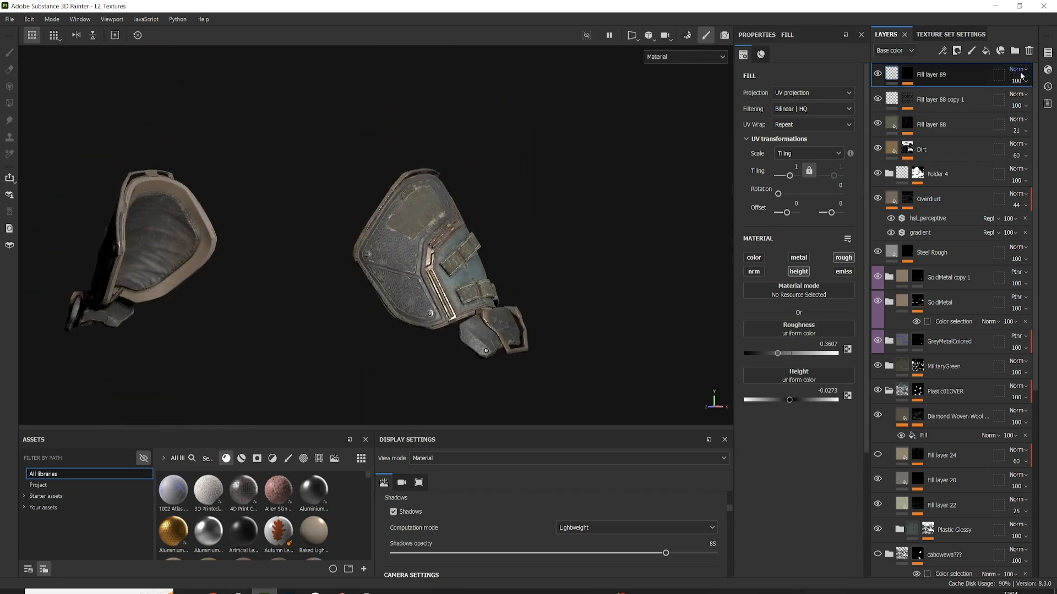
# Show all texture sets and rotate the environment lighting so it illuminates the front of the character.
pyautogui.click(1048, 53)
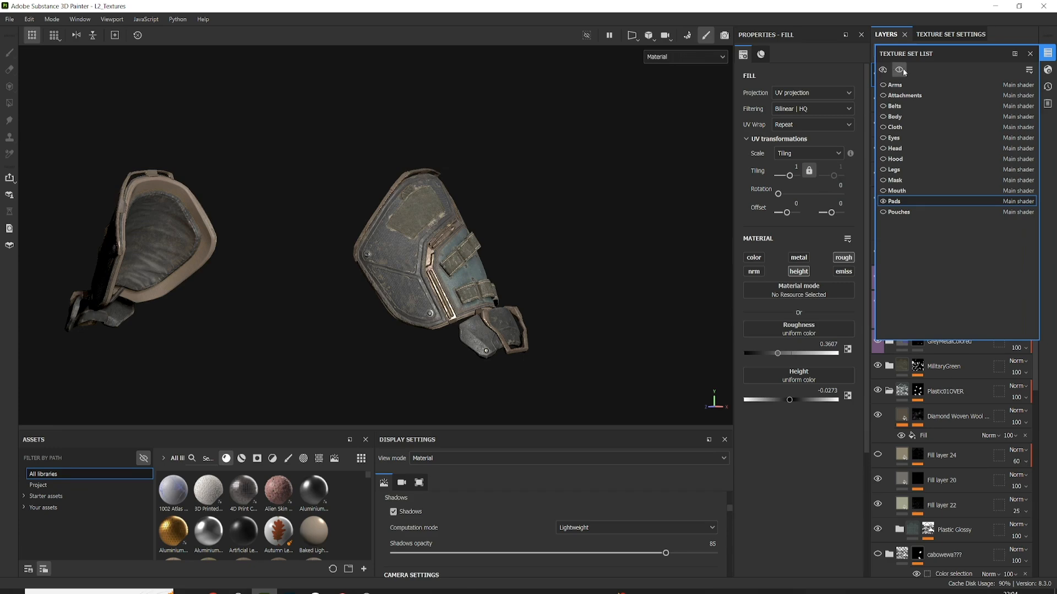
pyautogui.click(900, 70)
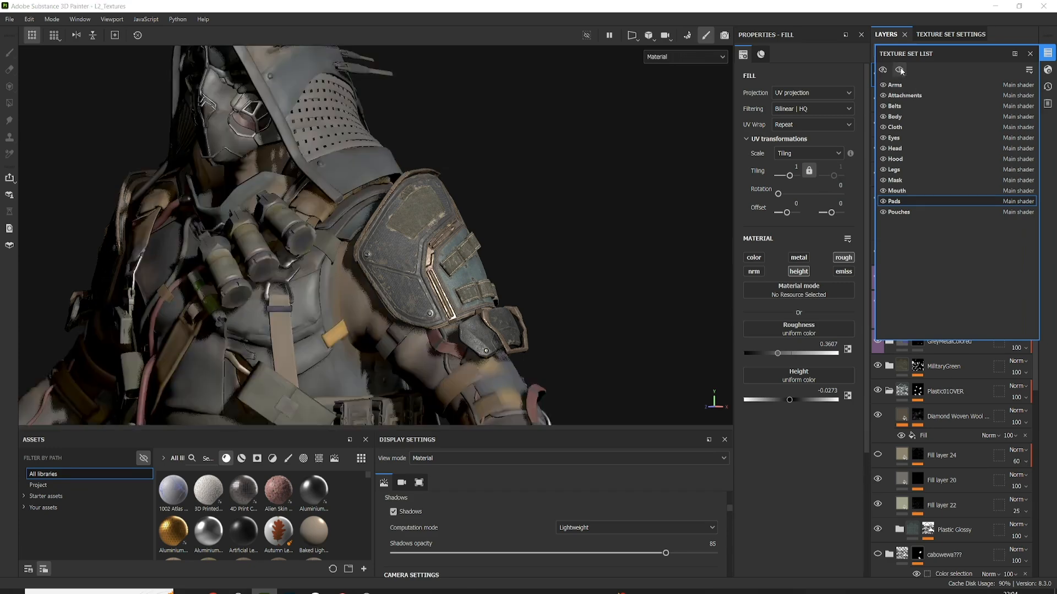
pyautogui.keyDown('alt'); pyautogui.moveTo(403, 319); pyautogui.dragTo(503, 318, button='middle'); pyautogui.keyUp('alt')
pyautogui.keyDown('alt'); pyautogui.moveTo(504, 319); pyautogui.dragTo(558, 329); pyautogui.keyUp('alt')
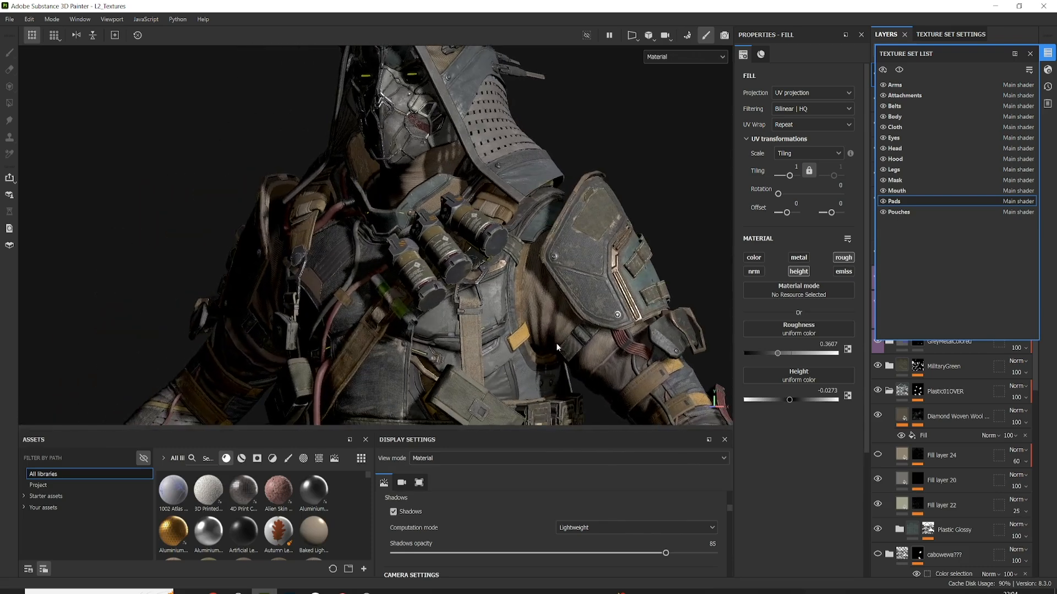
pyautogui.moveTo(559, 346)
pyautogui.keyDown('shift'); pyautogui.mouseDown(button='right')
pyautogui.moveTo(569, 345)
pyautogui.moveTo(542, 348)
pyautogui.mouseUp(button='right'); pyautogui.keyUp('shift')
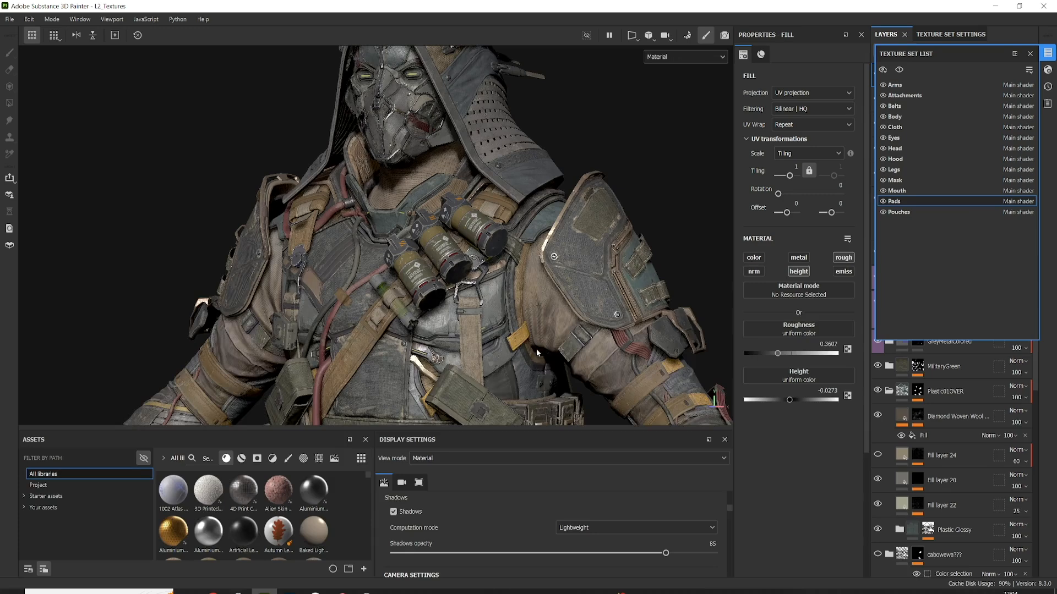
# Review the assembled character's armor from the torso and arms down to the leg guards.
pyautogui.scroll(-4, 535, 353)
pyautogui.keyDown('alt'); pyautogui.moveTo(523, 336); pyautogui.dragTo(485, 222, button='middle'); pyautogui.keyUp('alt')
pyautogui.keyDown('alt'); pyautogui.moveTo(475, 321); pyautogui.dragTo(473, 284, button='middle'); pyautogui.keyUp('alt')
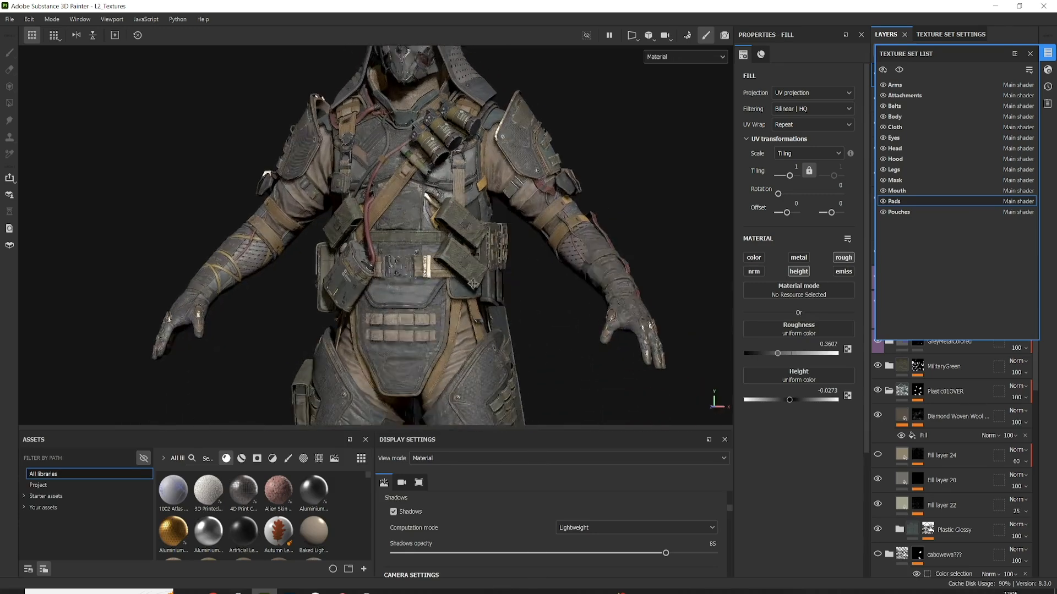
pyautogui.keyDown('alt'); pyautogui.moveTo(473, 284); pyautogui.dragTo(428, 298); pyautogui.keyUp('alt')
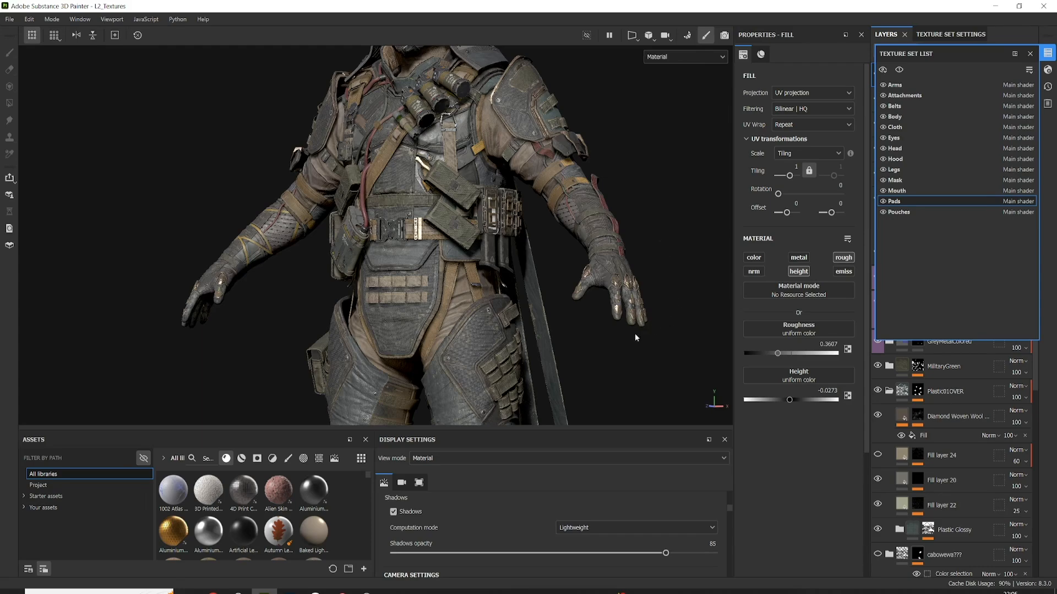
pyautogui.keyDown('alt'); pyautogui.moveTo(578, 336); pyautogui.dragTo(585, 420, button='middle'); pyautogui.keyUp('alt')
pyautogui.keyDown('alt'); pyautogui.moveTo(585, 420); pyautogui.dragTo(646, 366); pyautogui.keyUp('alt')
pyautogui.scroll(3, 567, 370)
pyautogui.keyDown('alt'); pyautogui.moveTo(565, 370); pyautogui.dragTo(566, 393, button='middle'); pyautogui.keyUp('alt')
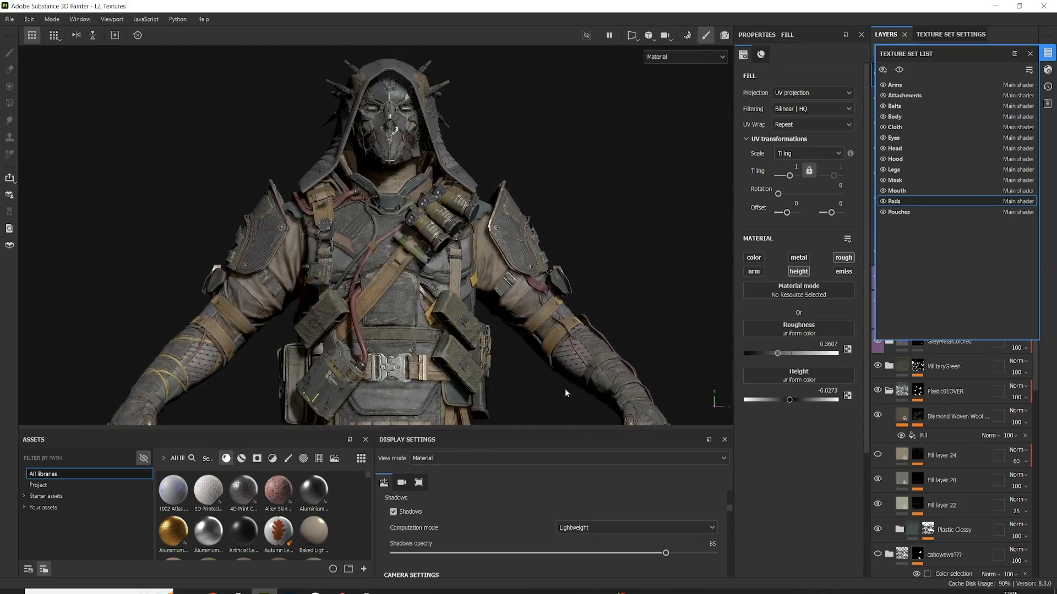
# Examine the character's hood, mask, chest canisters and shoulder guard up close.
pyautogui.keyDown('alt'); pyautogui.moveTo(566, 393); pyautogui.dragTo(523, 366); pyautogui.keyUp('alt')
pyautogui.scroll(3, 523, 329)
pyautogui.keyDown('alt'); pyautogui.moveTo(537, 316); pyautogui.dragTo(546, 385, button='middle'); pyautogui.keyUp('alt')
pyautogui.keyDown('alt'); pyautogui.moveTo(555, 349); pyautogui.dragTo(565, 357); pyautogui.keyUp('alt')
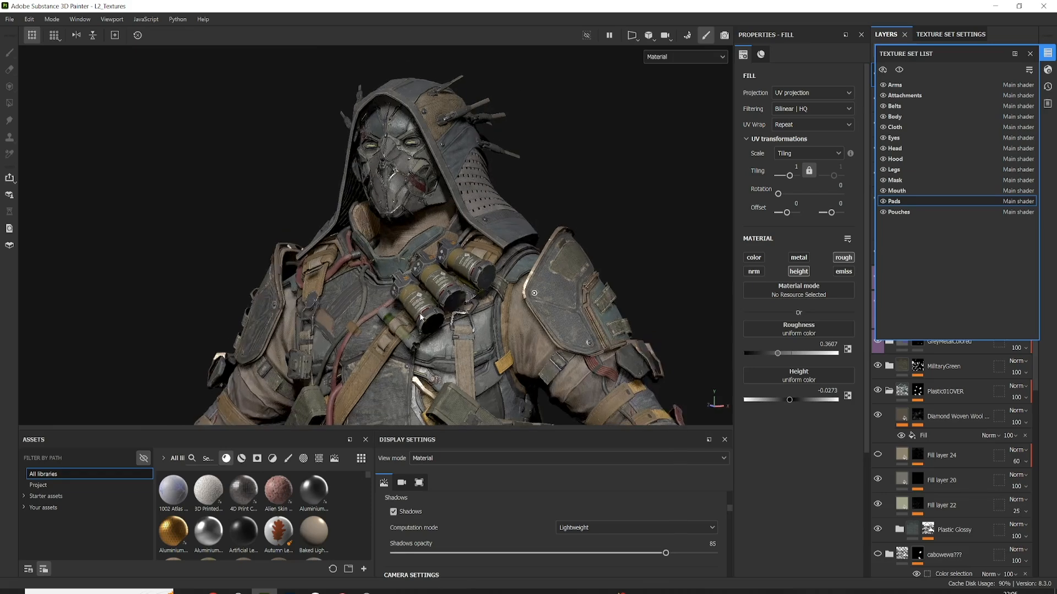
pyautogui.scroll(5, 437, 321)
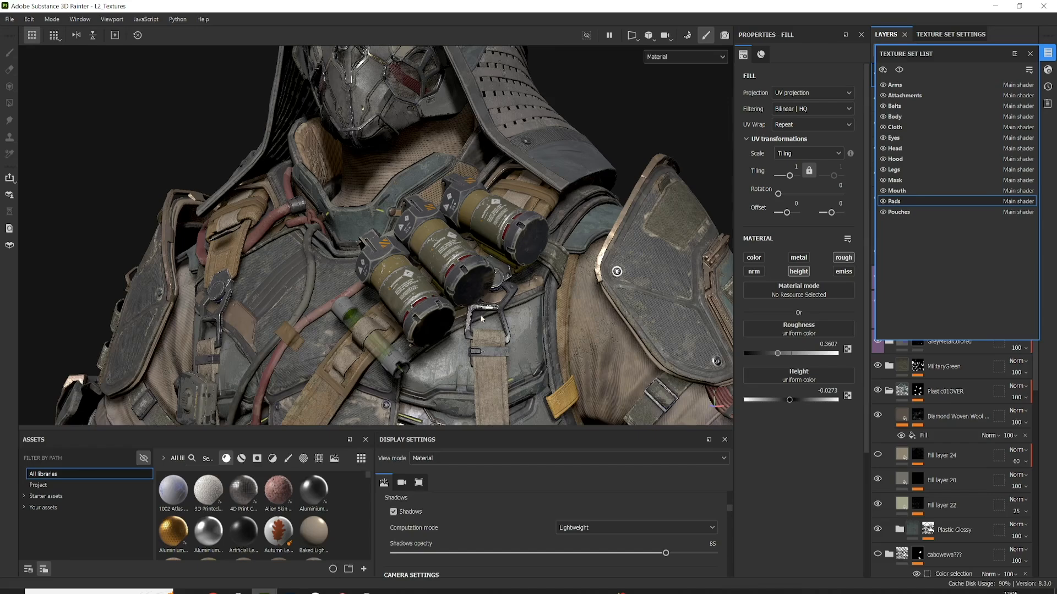
pyautogui.keyDown('alt'); pyautogui.moveTo(481, 319); pyautogui.dragTo(513, 384, button='middle'); pyautogui.keyUp('alt')
pyautogui.keyDown('alt'); pyautogui.moveTo(515, 352); pyautogui.dragTo(573, 363); pyautogui.keyUp('alt')
pyautogui.scroll(-5, 572, 362)
pyautogui.keyDown('alt'); pyautogui.moveTo(541, 358); pyautogui.dragTo(526, 295, button='middle'); pyautogui.keyUp('alt')
pyautogui.moveTo(526, 289)
pyautogui.keyDown('alt'); pyautogui.mouseDown()
pyautogui.moveTo(461, 274)
pyautogui.moveTo(504, 279)
pyautogui.mouseUp(); pyautogui.keyUp('alt')
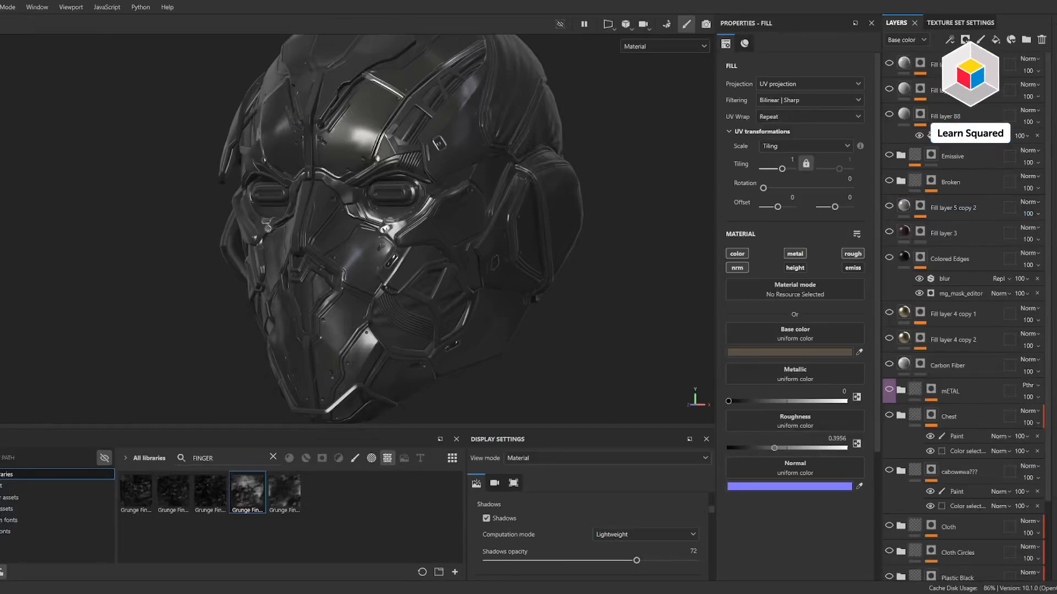
# Examine the metal head's base material and go to the lowest layers of its stack.
pyautogui.keyDown('alt'); pyautogui.moveTo(520, 309); pyautogui.dragTo(489, 286); pyautogui.keyUp('alt')
pyautogui.scroll(2, 520, 282)
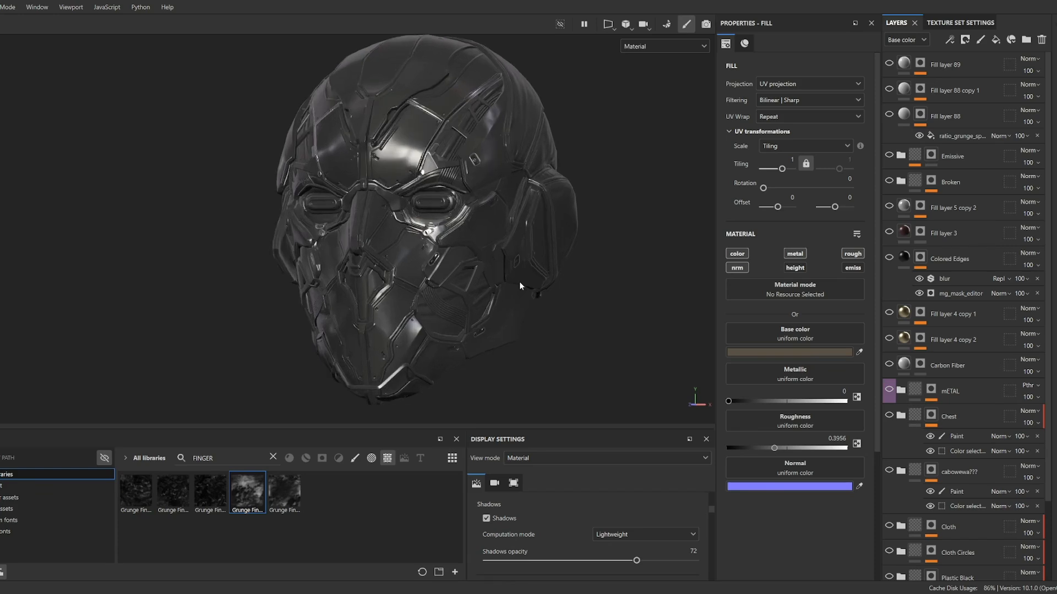
pyautogui.keyDown('alt'); pyautogui.moveTo(528, 282); pyautogui.dragTo(553, 283, button='middle'); pyautogui.keyUp('alt')
pyautogui.scroll(-3, 1019, 483)
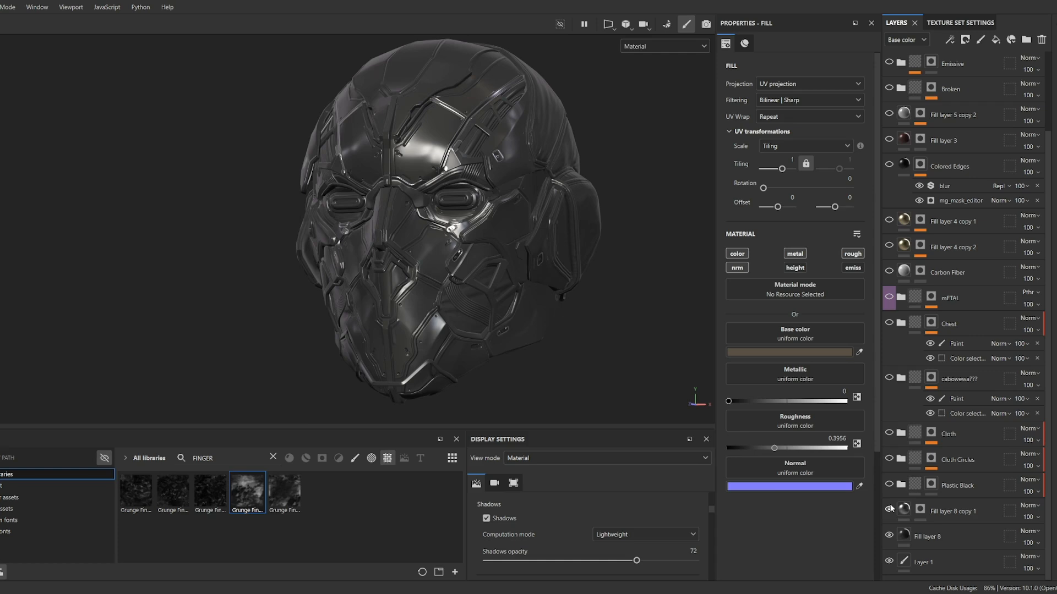
# Examine the metal accents of Fill layer 8 copy 1 around the eye and brow, and display the layer's painted mask.
pyautogui.click(920, 511)
pyautogui.scroll(3, 436, 227)
pyautogui.keyDown('alt'); pyautogui.moveTo(438, 228); pyautogui.dragTo(460, 266, button='middle'); pyautogui.keyUp('alt')
pyautogui.keyDown('alt'); pyautogui.moveTo(460, 266); pyautogui.dragTo(385, 243); pyautogui.keyUp('alt')
pyautogui.scroll(3, 552, 175)
pyautogui.keyDown('alt'); pyautogui.moveTo(553, 175); pyautogui.dragTo(508, 227, button='middle'); pyautogui.keyUp('alt')
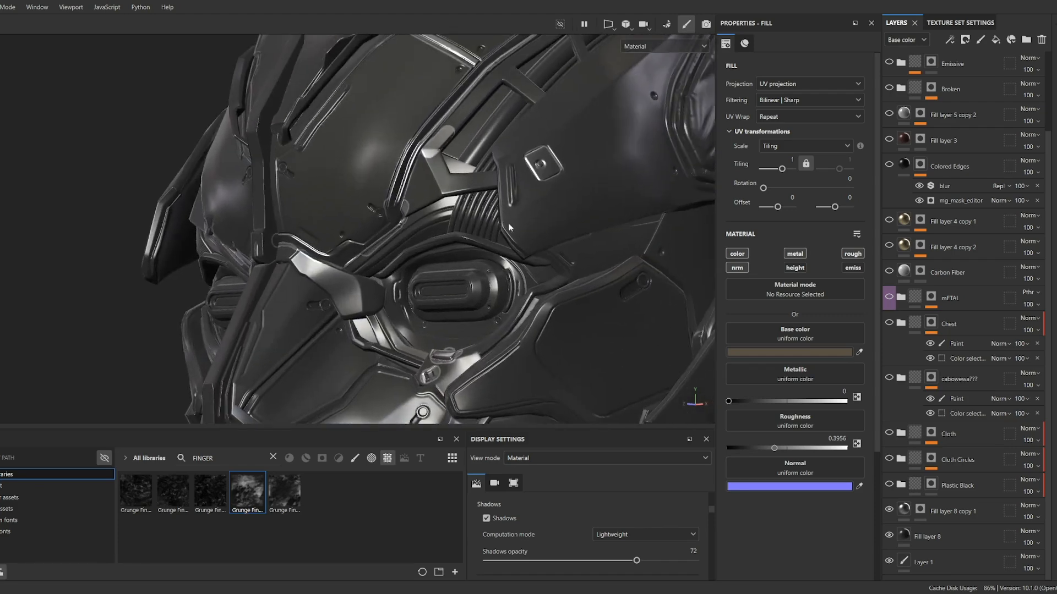
pyautogui.keyDown('alt'); pyautogui.moveTo(508, 227); pyautogui.dragTo(534, 232); pyautogui.keyUp('alt')
pyautogui.scroll(2, 534, 231)
pyautogui.keyDown('shift'); pyautogui.moveTo(534, 231); pyautogui.dragTo(660, 254, button='right'); pyautogui.keyUp('shift')
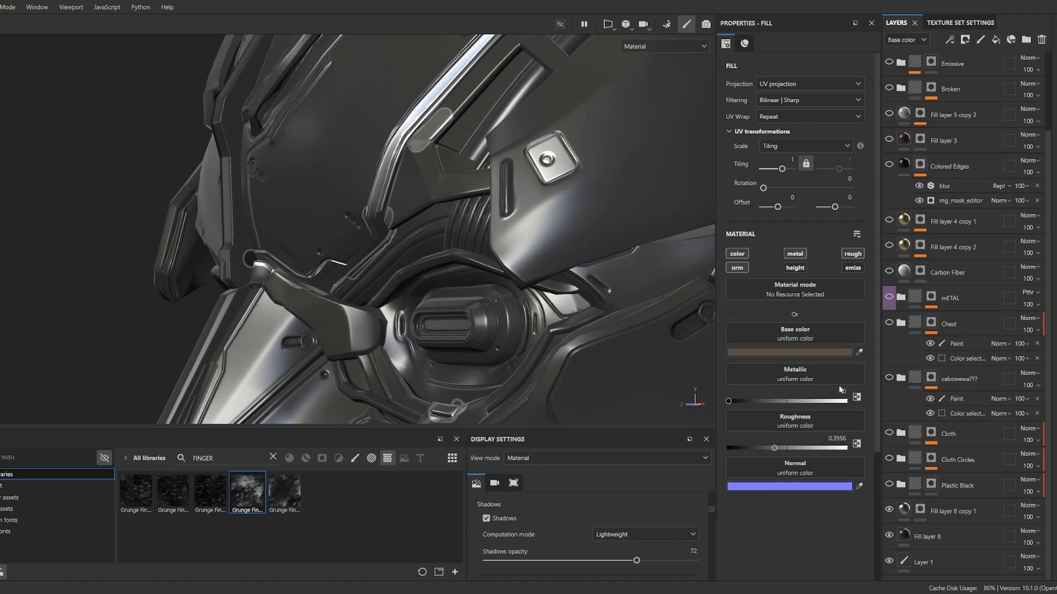
pyautogui.scroll(-6, 498, 297)
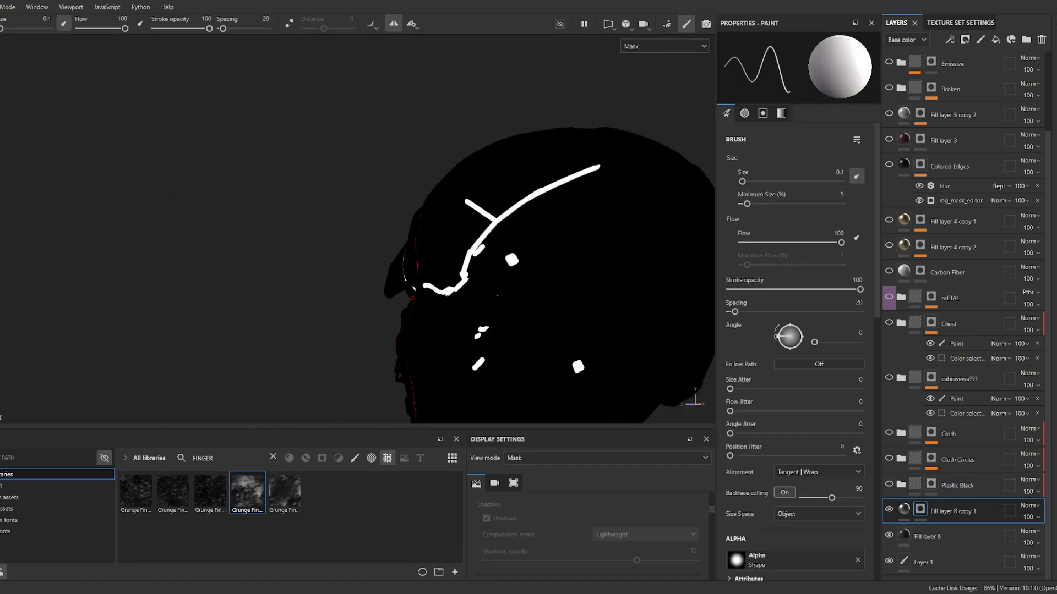
# Inspect the painted mask of Fill layer 8 copy 1 across the side of the head and return to the material view.
pyautogui.keyDown('alt'); pyautogui.moveTo(497, 298); pyautogui.dragTo(501, 225, button='middle'); pyautogui.keyUp('alt')
pyautogui.keyDown('alt'); pyautogui.moveTo(502, 226); pyautogui.dragTo(528, 262); pyautogui.keyUp('alt')
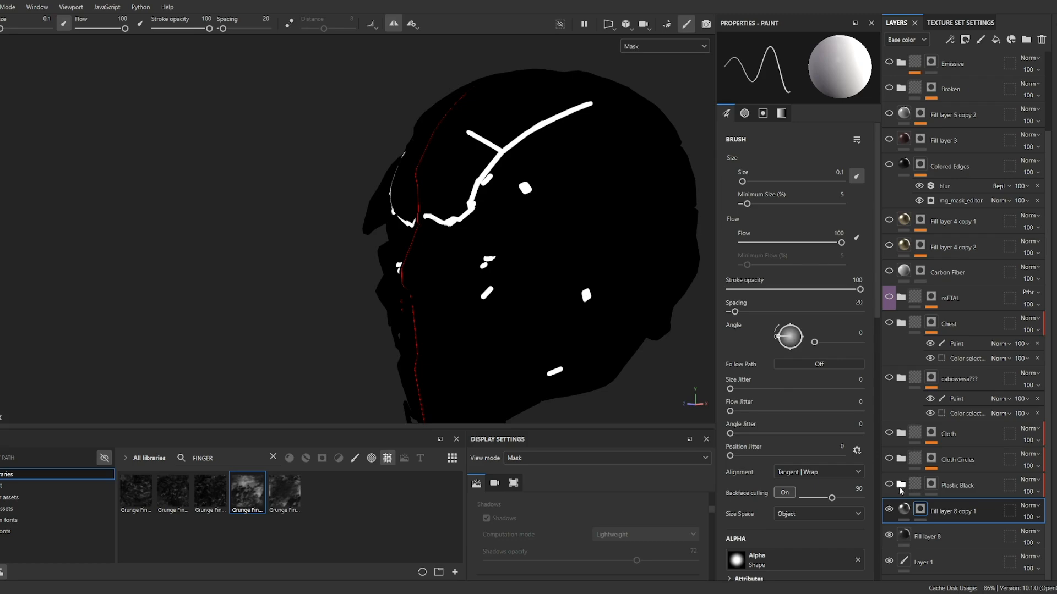
pyautogui.click(903, 509)
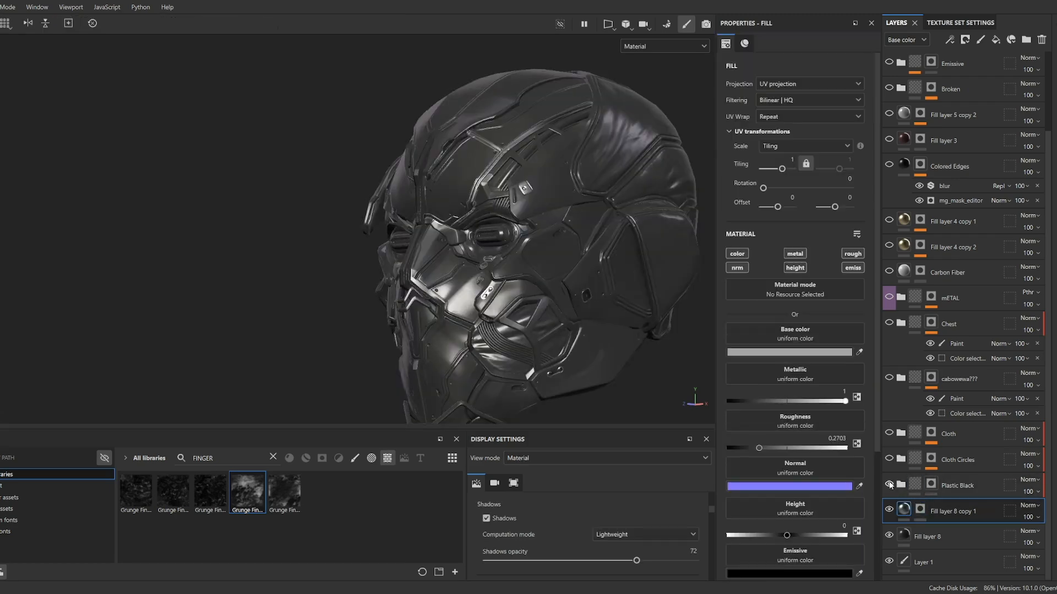
# Show the Plastic Black group on the head, expand its layers, and examine the plates around the eye and cheek.
pyautogui.keyDown('alt'); pyautogui.moveTo(576, 323); pyautogui.dragTo(545, 283); pyautogui.keyUp('alt')
pyautogui.keyDown('alt'); pyautogui.moveTo(545, 283); pyautogui.dragTo(484, 246, button='middle'); pyautogui.keyUp('alt')
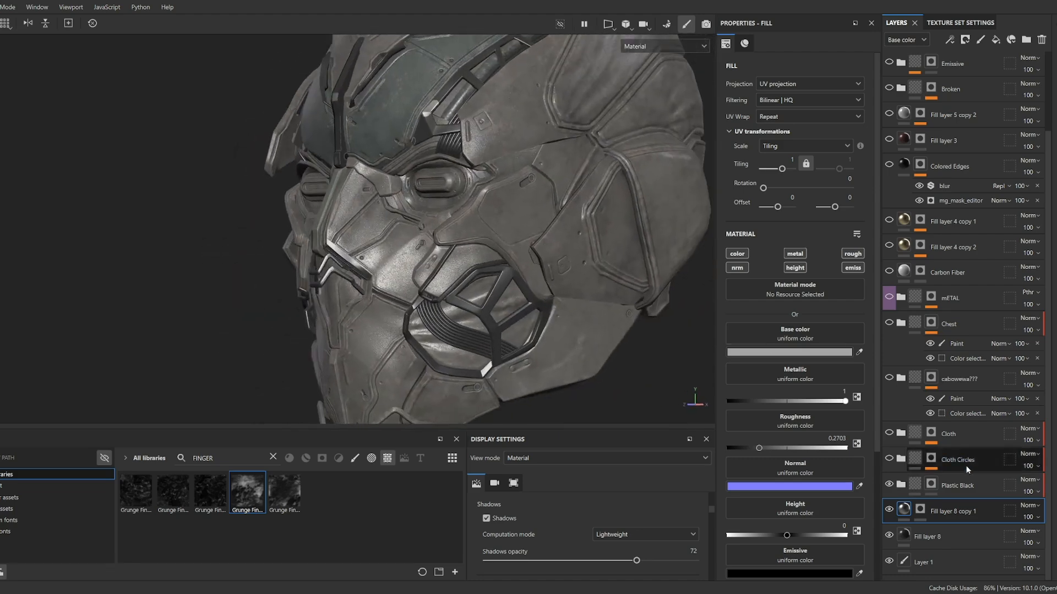
pyautogui.click(901, 485)
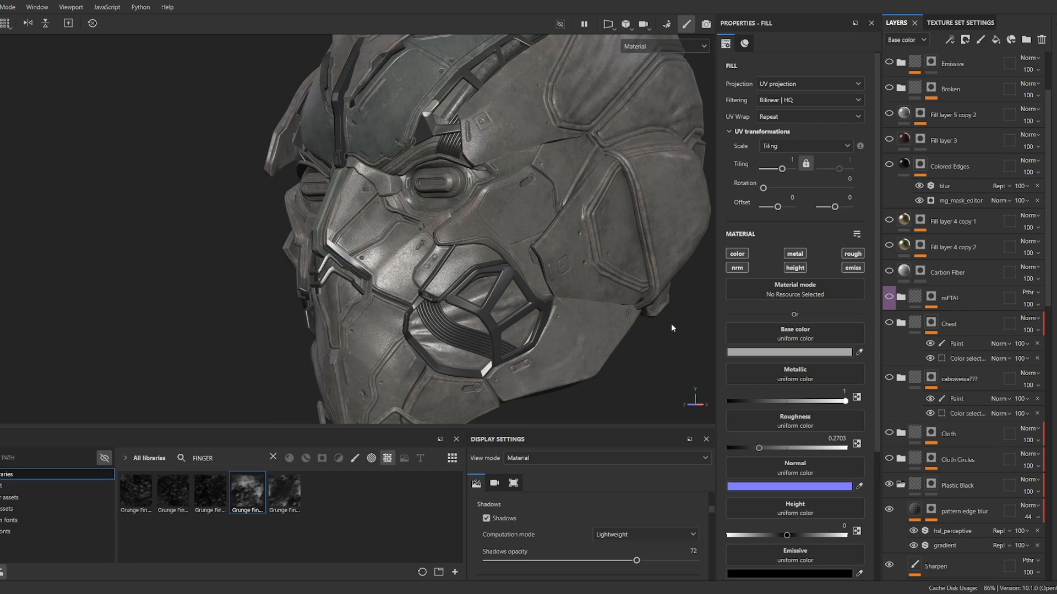
pyautogui.keyDown('alt'); pyautogui.moveTo(332, 151); pyautogui.dragTo(339, 158, button='middle'); pyautogui.keyUp('alt')
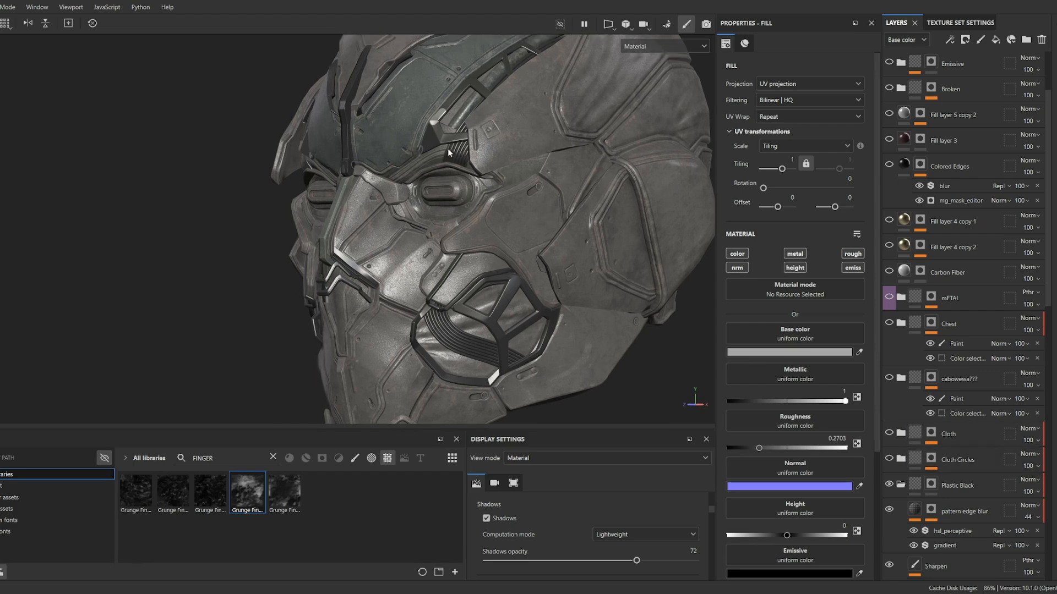
pyautogui.keyDown('alt'); pyautogui.moveTo(447, 148); pyautogui.dragTo(535, 229); pyautogui.keyUp('alt')
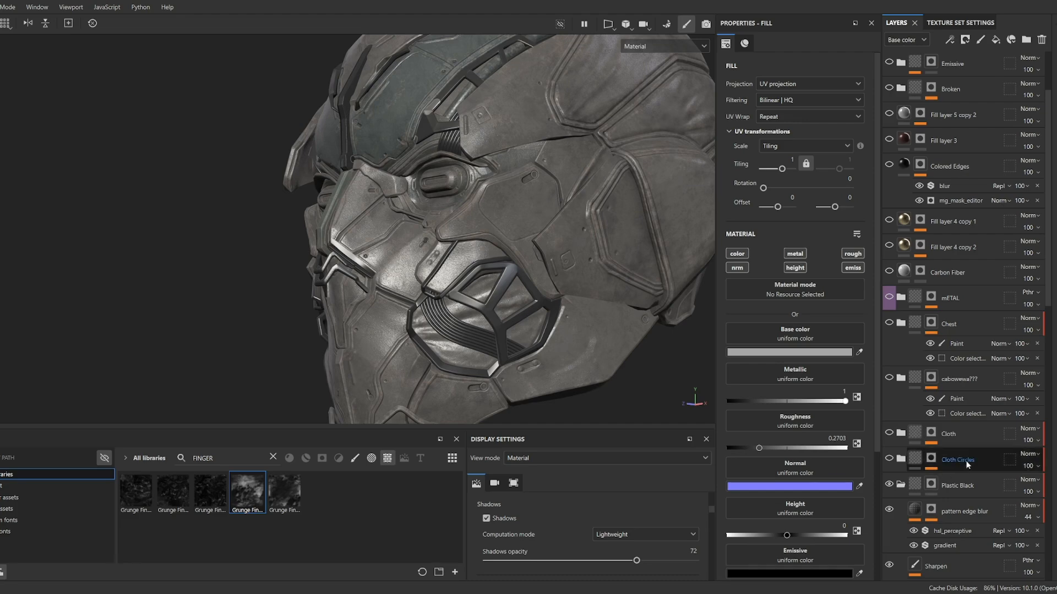
# Hide the Plastic Black group's layers from pattern edge blur down to Fill layer 7, keeping only its two Fill layer 29 bases.
pyautogui.click(933, 484)
pyautogui.scroll(-4, 932, 490)
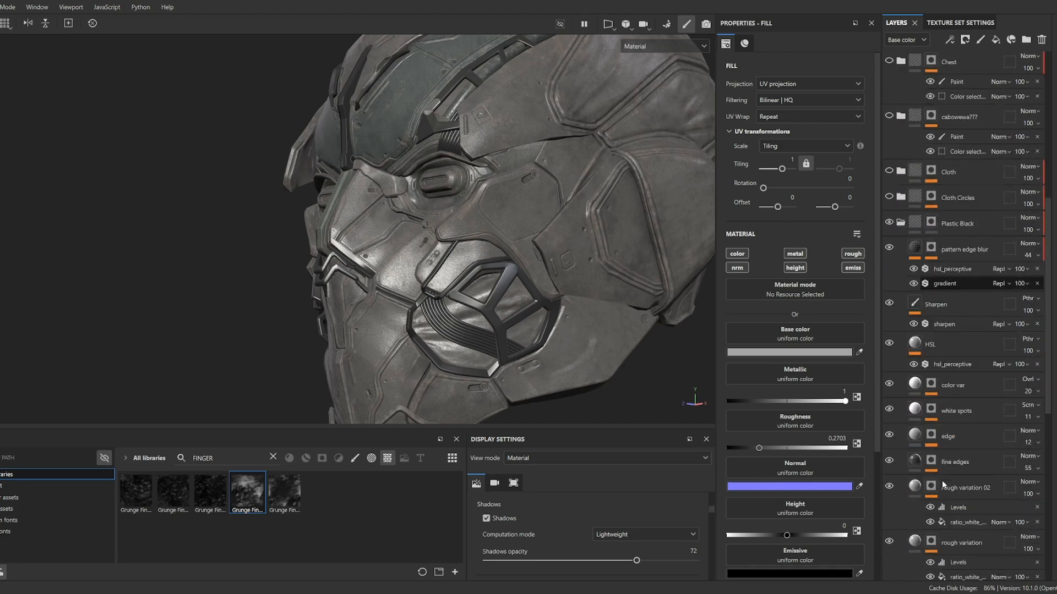
pyautogui.click(889, 484)
pyautogui.scroll(-2, 889, 486)
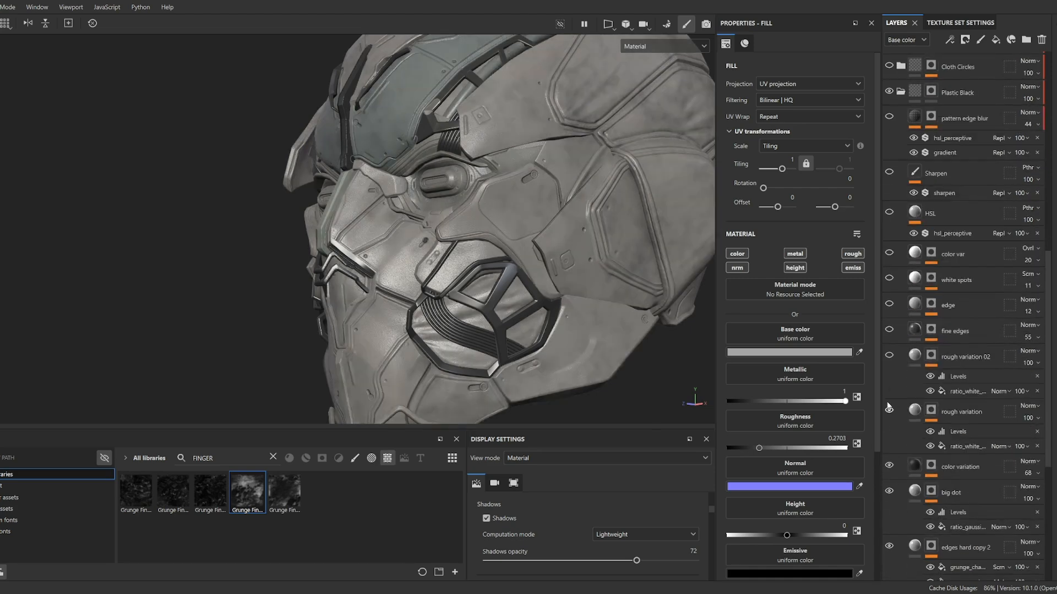
pyautogui.click(889, 545)
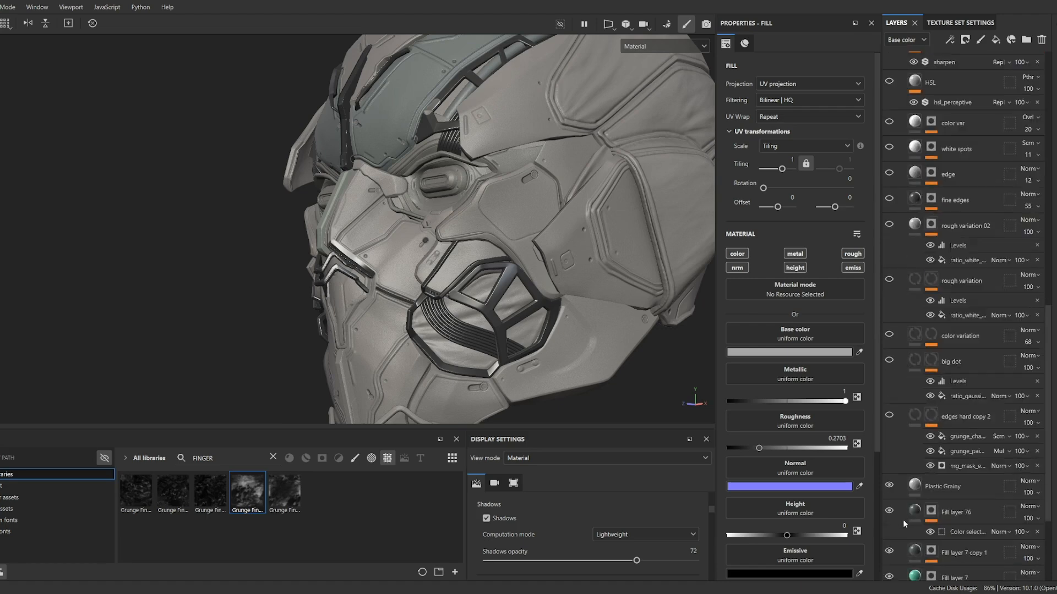
pyautogui.scroll(-2, 897, 495)
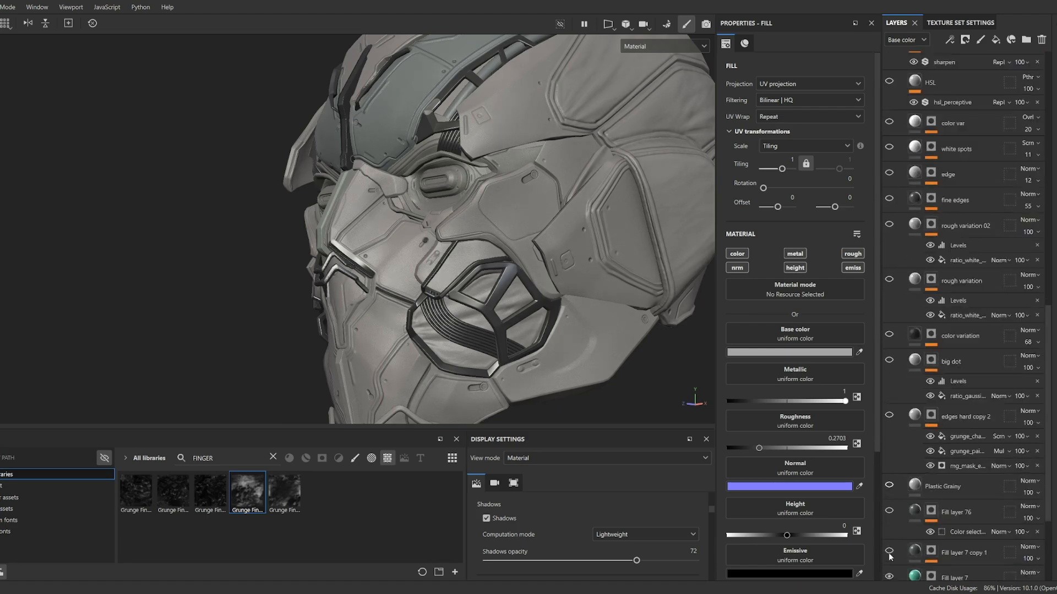
pyautogui.click(889, 551)
pyautogui.scroll(-2, 891, 511)
pyautogui.click(889, 446)
pyautogui.click(889, 472)
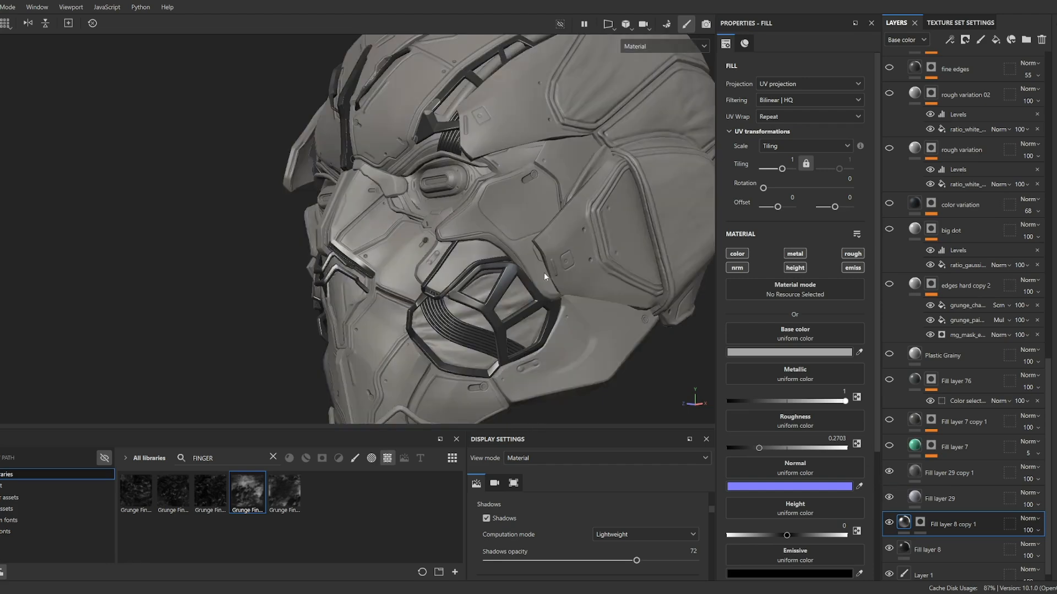
# Examine the bare base on the face plates up close and select the fill of Fill layer 29 copy 1.
pyautogui.scroll(3, 544, 272)
pyautogui.keyDown('alt'); pyautogui.moveTo(544, 273); pyautogui.dragTo(575, 284); pyautogui.keyUp('alt')
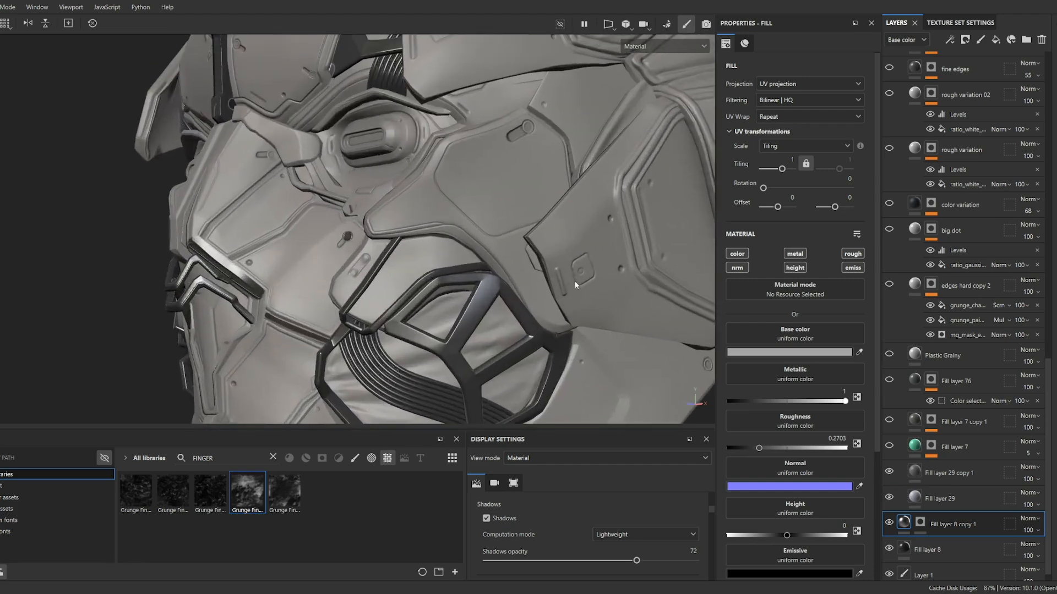
pyautogui.click(913, 472)
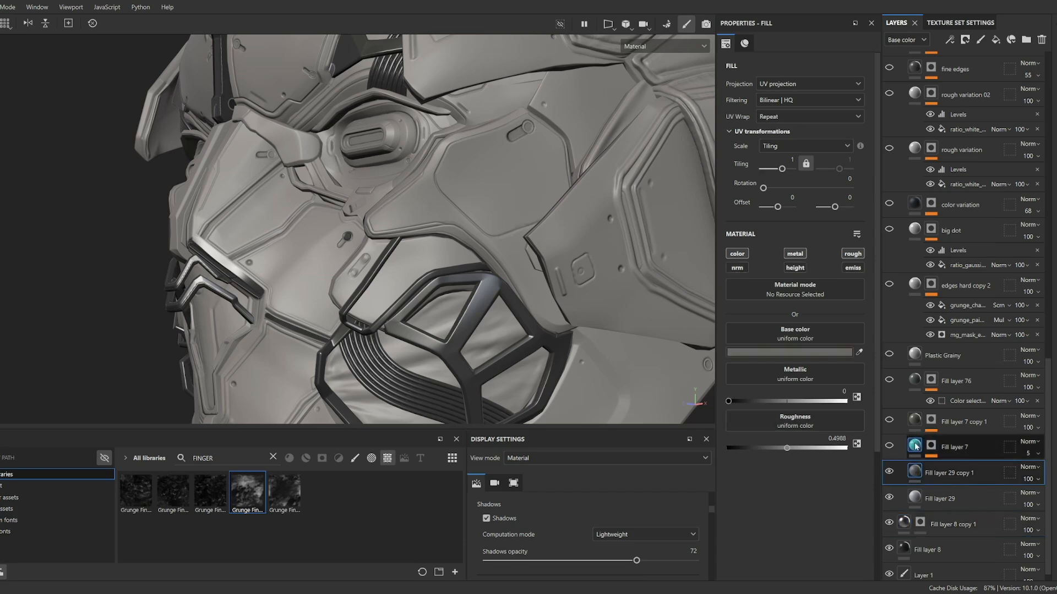
# Show Fill layer 7, check its color selection mask, and examine its green tint around the eye and nose ridge.
pyautogui.click(889, 446)
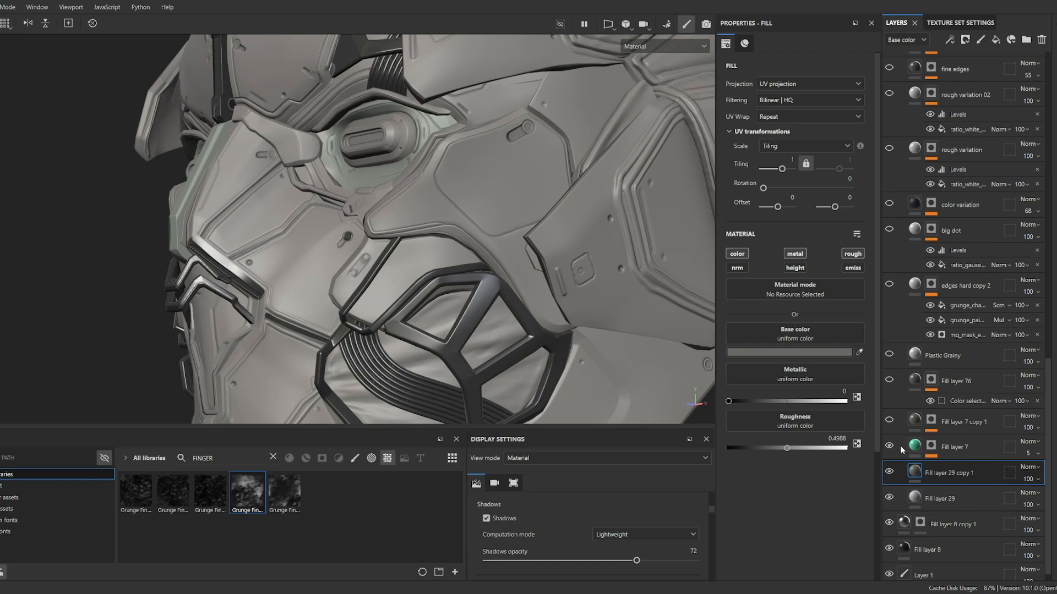
pyautogui.keyDown('alt'); pyautogui.click(930, 447); pyautogui.keyUp('alt')
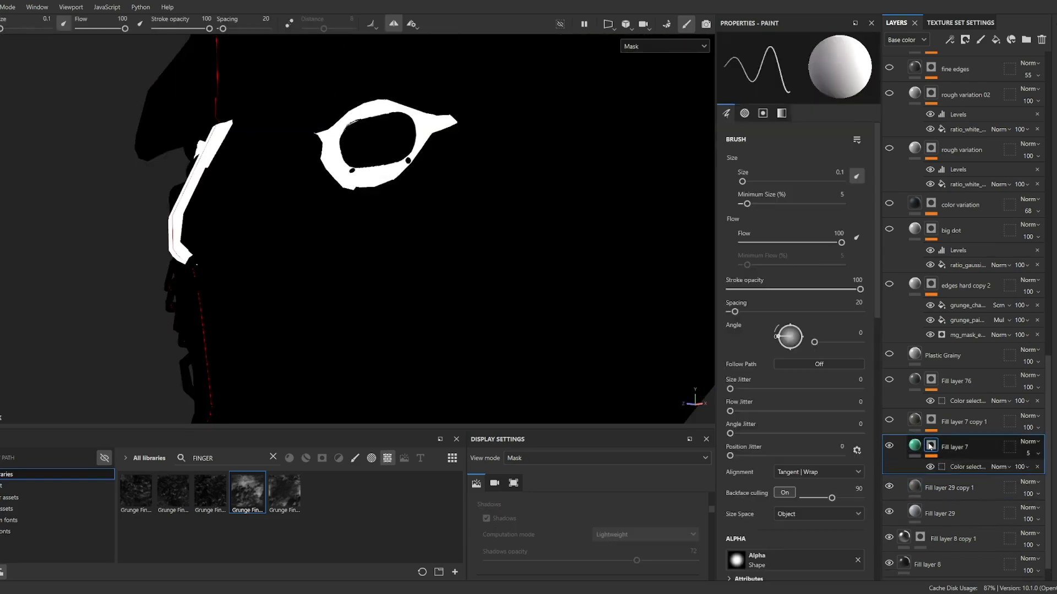
pyautogui.click(915, 444)
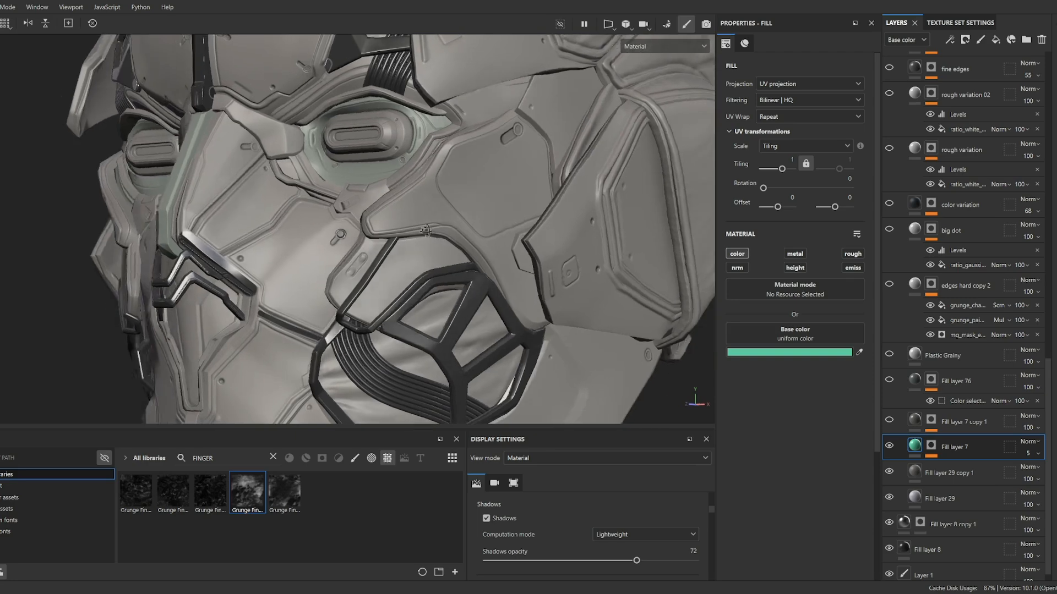
pyautogui.keyDown('alt'); pyautogui.moveTo(433, 234); pyautogui.dragTo(402, 225); pyautogui.keyUp('alt')
pyautogui.keyDown('alt'); pyautogui.moveTo(341, 198); pyautogui.dragTo(389, 229); pyautogui.keyUp('alt')
# Show Fill layer 7 copy 1 and Fill layer 76, and view the colored panels on the forehead.
pyautogui.click(889, 422)
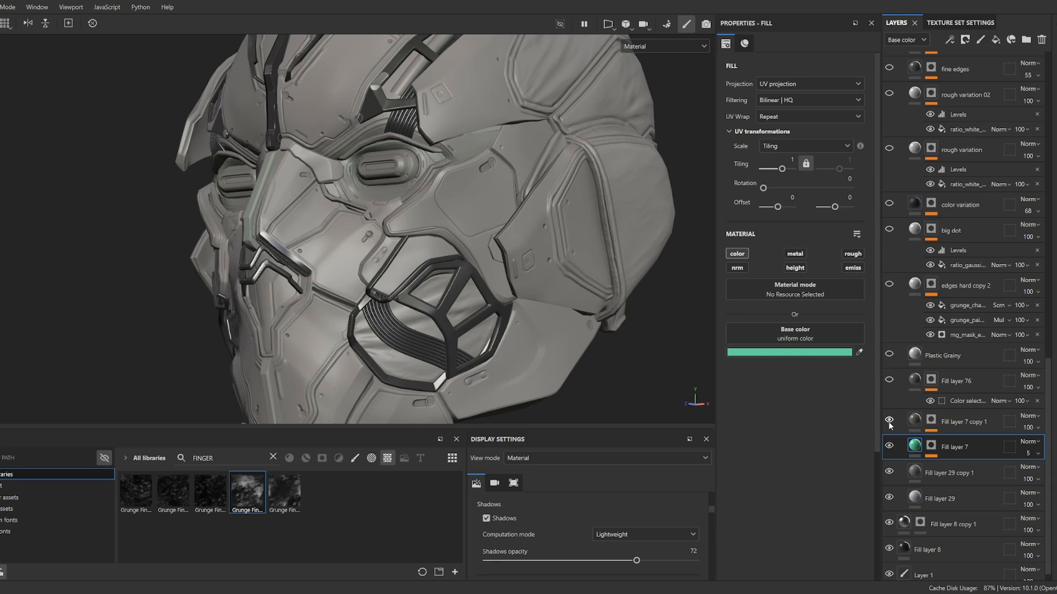
pyautogui.click(889, 380)
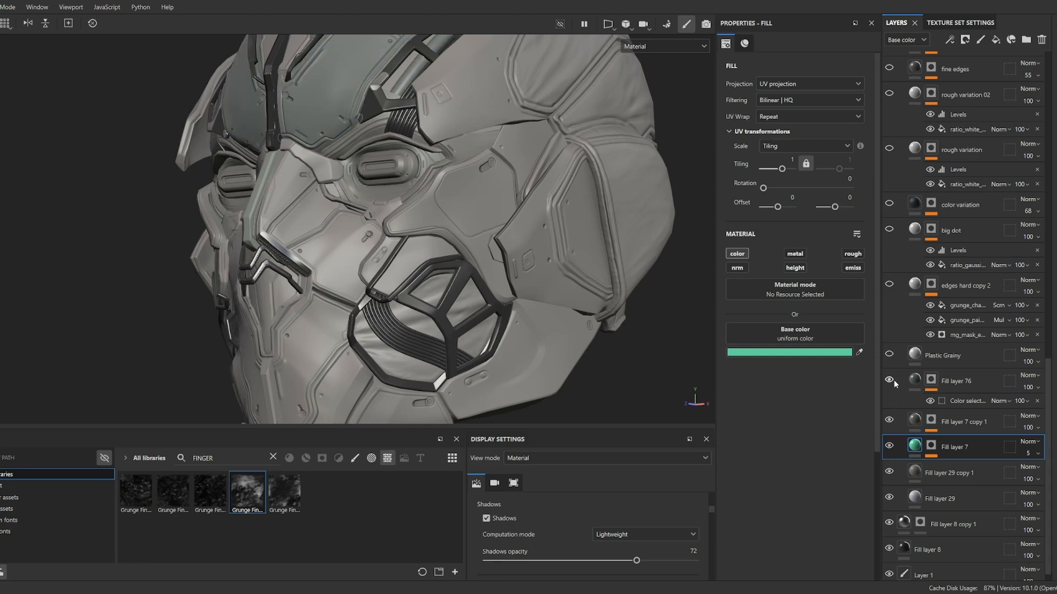
pyautogui.keyDown('alt'); pyautogui.moveTo(447, 286); pyautogui.dragTo(550, 259); pyautogui.keyUp('alt')
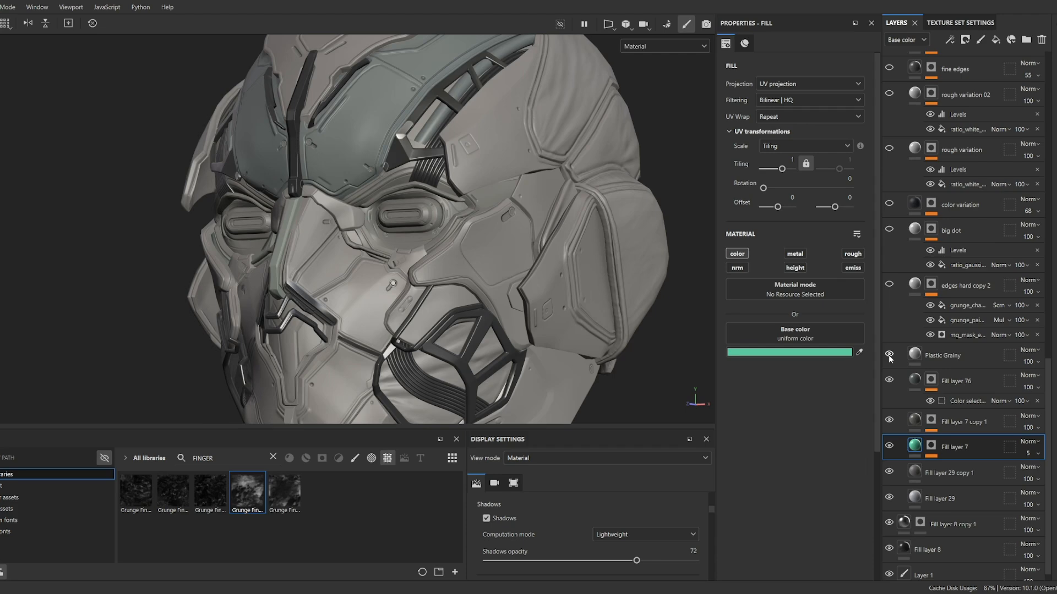
# Show the Plastic Grainy layer and examine its surface grain up close on the brow, eye socket and cheek plates.
pyautogui.keyDown('alt'); pyautogui.moveTo(497, 289); pyautogui.dragTo(540, 260); pyautogui.keyUp('alt')
pyautogui.scroll(4, 469, 269)
pyautogui.keyDown('alt'); pyautogui.moveTo(376, 276); pyautogui.dragTo(474, 364, button='middle'); pyautogui.keyUp('alt')
pyautogui.keyDown('alt'); pyautogui.moveTo(531, 303); pyautogui.dragTo(514, 310); pyautogui.keyUp('alt')
pyautogui.keyDown('alt'); pyautogui.moveTo(514, 309); pyautogui.dragTo(507, 392, button='middle'); pyautogui.keyUp('alt')
pyautogui.keyDown('alt'); pyautogui.moveTo(517, 281); pyautogui.dragTo(585, 272); pyautogui.keyUp('alt')
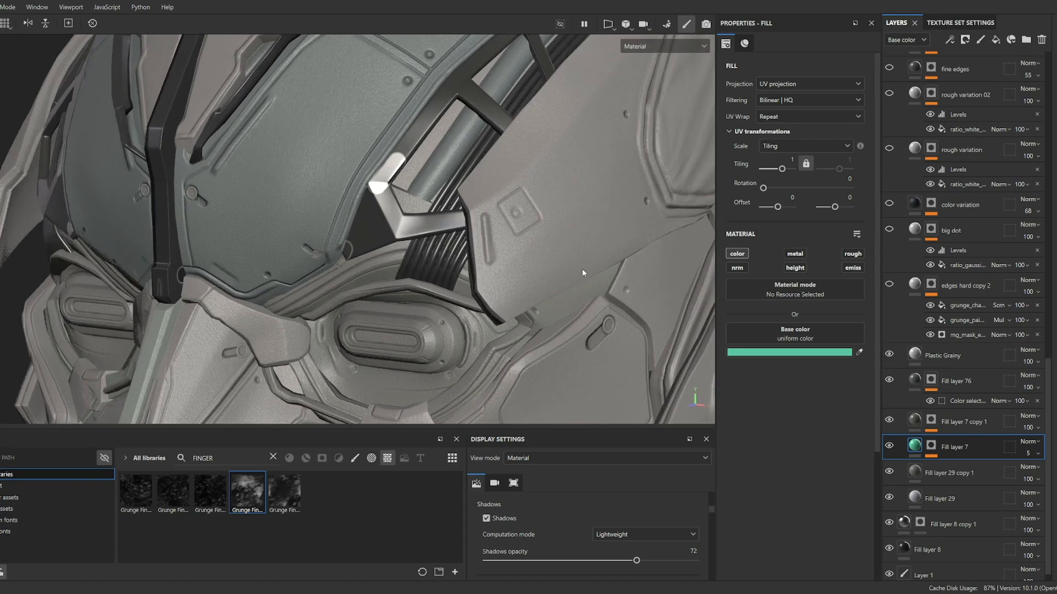
pyautogui.keyDown('alt'); pyautogui.moveTo(610, 314); pyautogui.dragTo(732, 186, button='middle'); pyautogui.keyUp('alt')
pyautogui.keyDown('alt'); pyautogui.moveTo(622, 323); pyautogui.dragTo(522, 333); pyautogui.keyUp('alt')
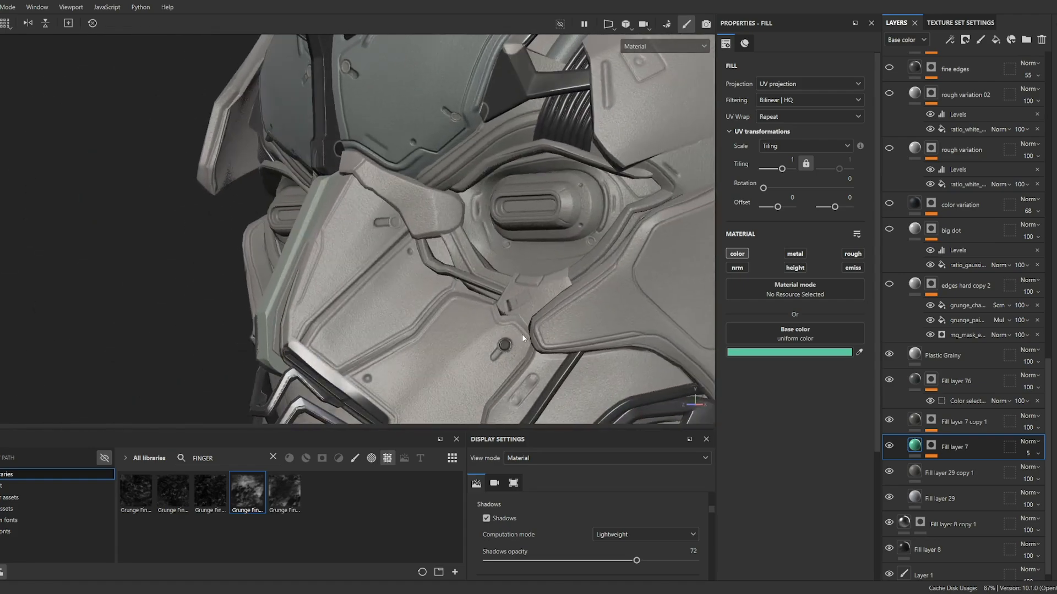
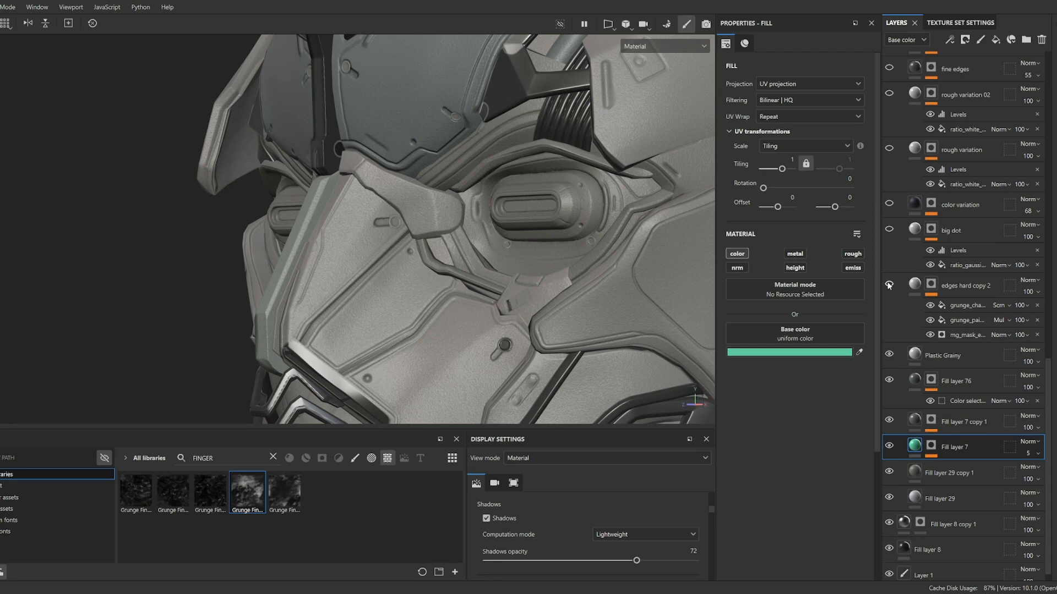
# Show the edges hard copy 2 layer, check its grunge edge mask, and examine its normal detail around the eye.
pyautogui.keyDown('alt'); pyautogui.moveTo(633, 322); pyautogui.dragTo(479, 323, button='right'); pyautogui.keyUp('alt')
pyautogui.keyDown('alt'); pyautogui.moveTo(467, 315); pyautogui.dragTo(309, 276, button='middle'); pyautogui.keyUp('alt')
pyautogui.keyDown('alt'); pyautogui.click(918, 286); pyautogui.keyUp('alt')
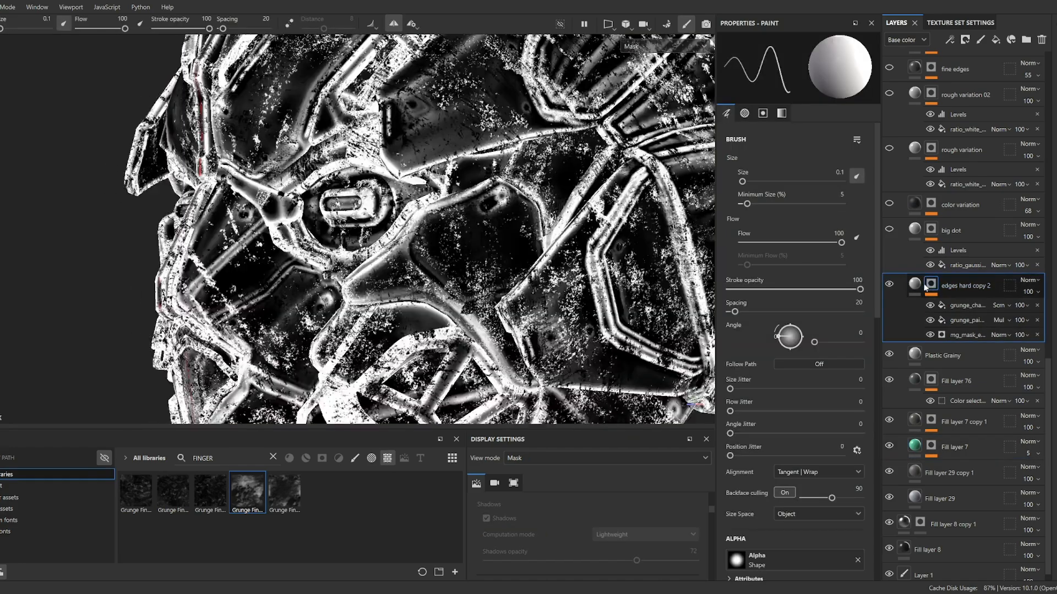
pyautogui.click(916, 287)
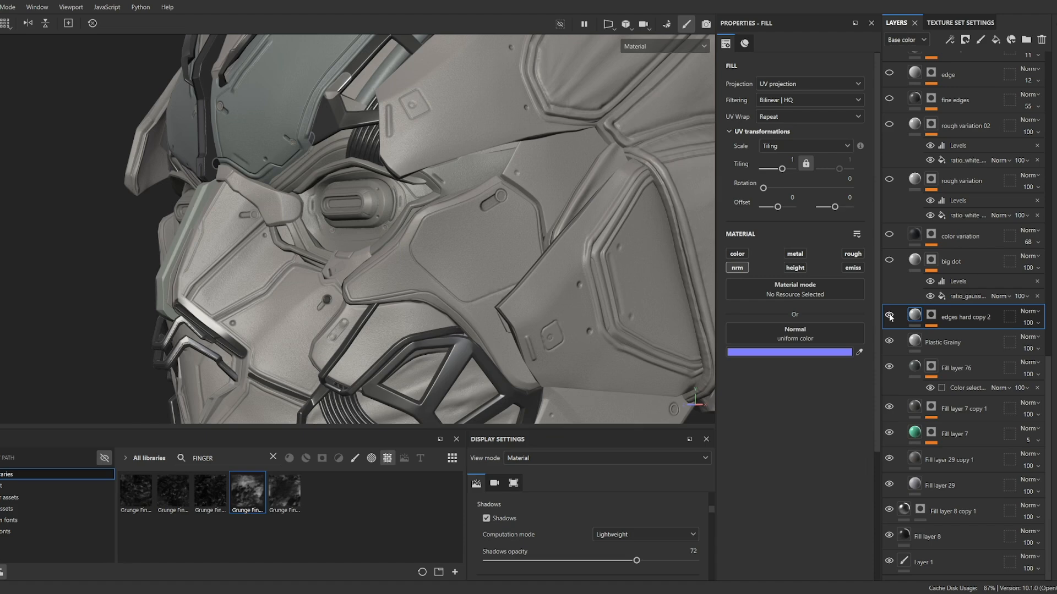
pyautogui.keyDown('alt'); pyautogui.moveTo(426, 175); pyautogui.dragTo(451, 173, button='right'); pyautogui.keyUp('alt')
pyautogui.keyDown('alt'); pyautogui.moveTo(451, 173); pyautogui.dragTo(460, 214, button='middle'); pyautogui.keyUp('alt')
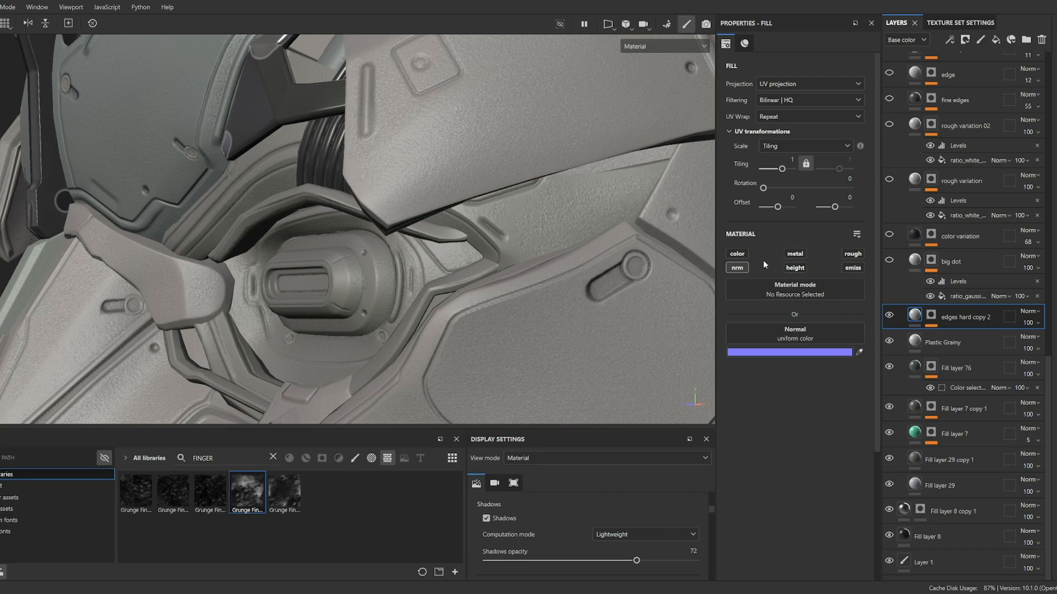
# Temporarily enable the color channel of edges hard copy 2 to compare the layer on and off, and disable the channel again.
pyautogui.click(738, 253)
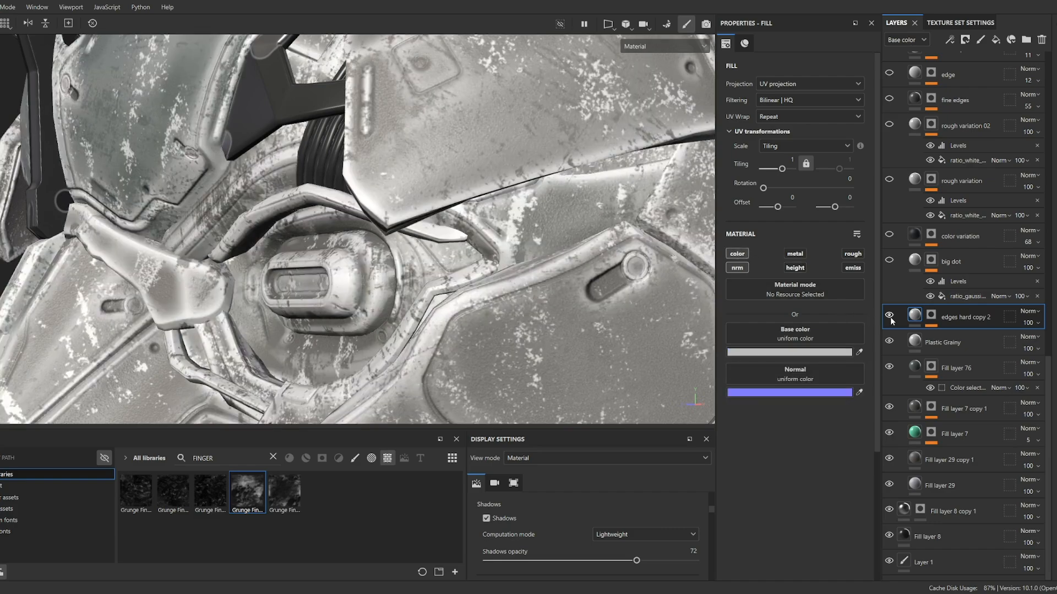
pyautogui.click(889, 316)
pyautogui.click(889, 316)
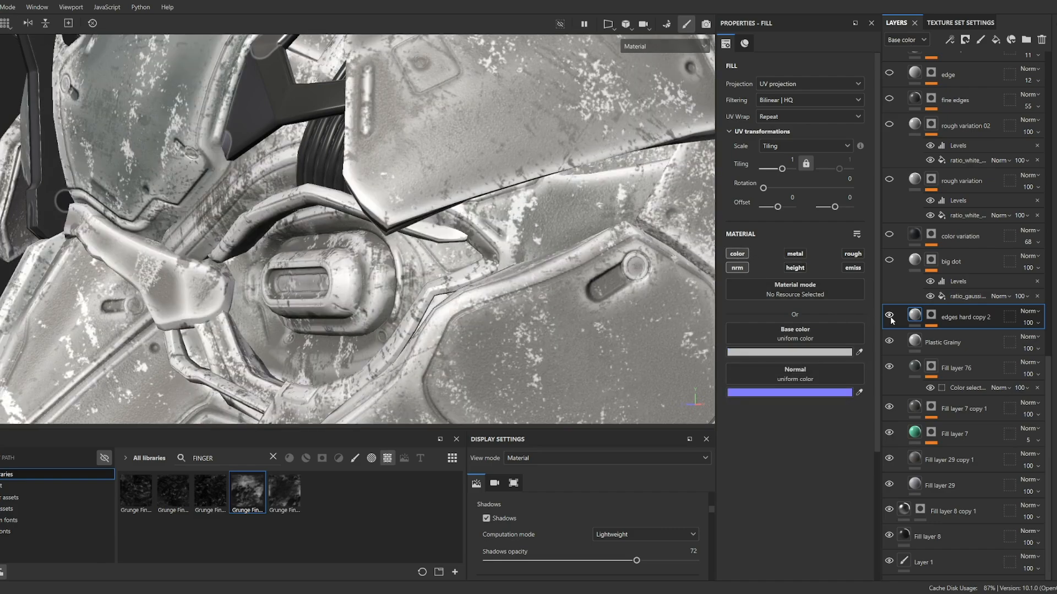
pyautogui.click(743, 255)
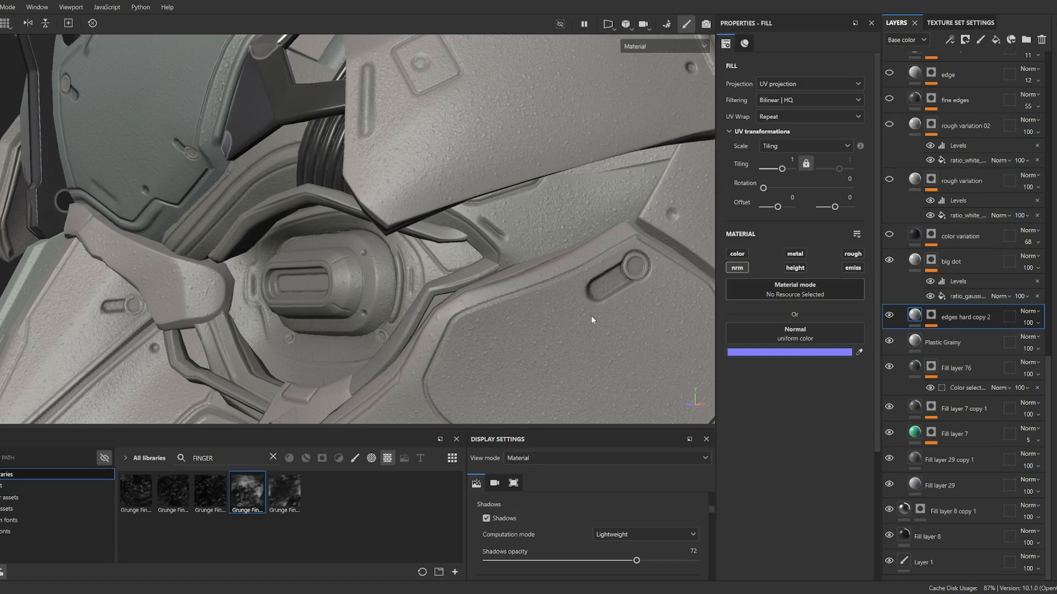
# Show the big dot and color variation layers and examine their effect across the head.
pyautogui.keyDown('alt'); pyautogui.moveTo(591, 315); pyautogui.dragTo(547, 235); pyautogui.keyUp('alt')
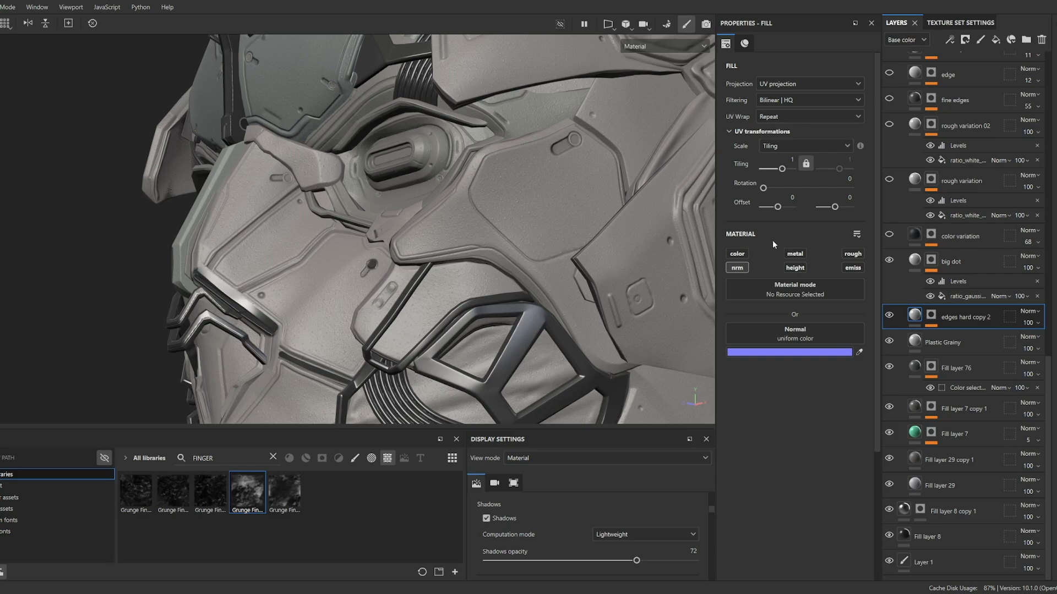
pyautogui.click(889, 235)
pyautogui.keyDown('alt'); pyautogui.moveTo(524, 270); pyautogui.dragTo(503, 332); pyautogui.keyUp('alt')
pyautogui.scroll(-5, 503, 329)
pyautogui.keyDown('alt'); pyautogui.moveTo(504, 322); pyautogui.dragTo(534, 268, button='middle'); pyautogui.keyUp('alt')
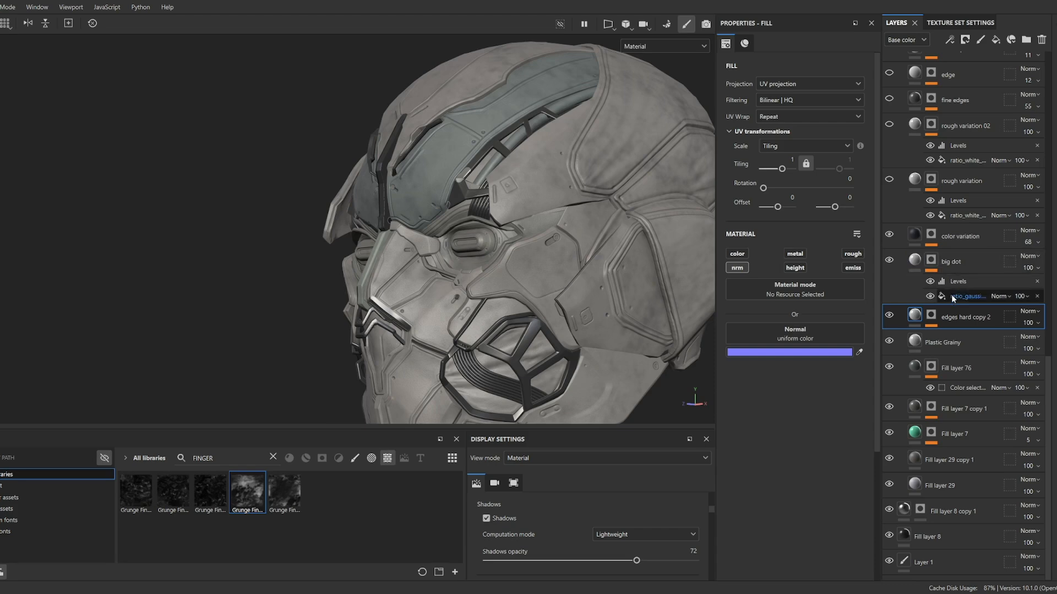
# Display the color variation layer's mask and inspect its blurred cloudy pattern on the head.
pyautogui.click(928, 237)
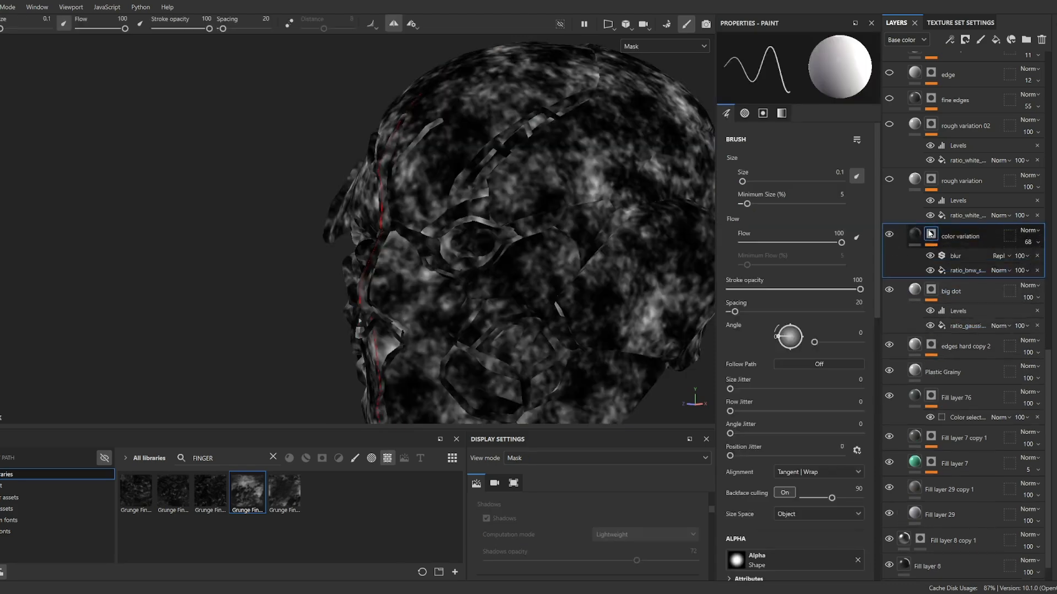
pyautogui.keyDown('alt'); pyautogui.click(929, 237); pyautogui.keyUp('alt')
pyautogui.moveTo(542, 248)
pyautogui.keyDown('alt'); pyautogui.mouseDown()
pyautogui.moveTo(600, 251)
pyautogui.moveTo(535, 250)
pyautogui.mouseUp(); pyautogui.keyUp('alt')
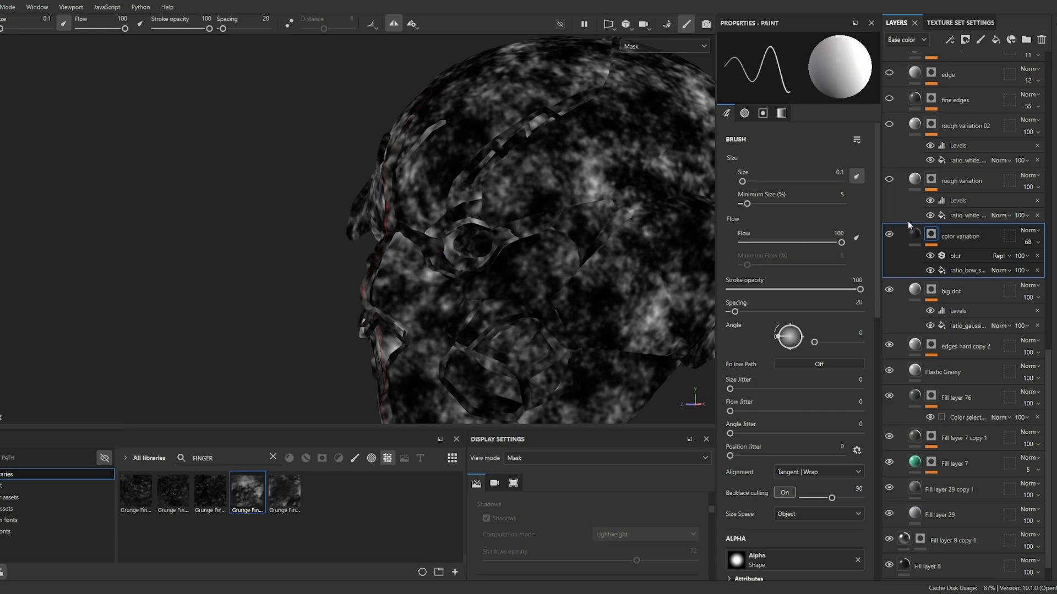
# Show the rough variation layer, inspect its speckled mask, and return to its roughness fill in the material view.
pyautogui.click(914, 180)
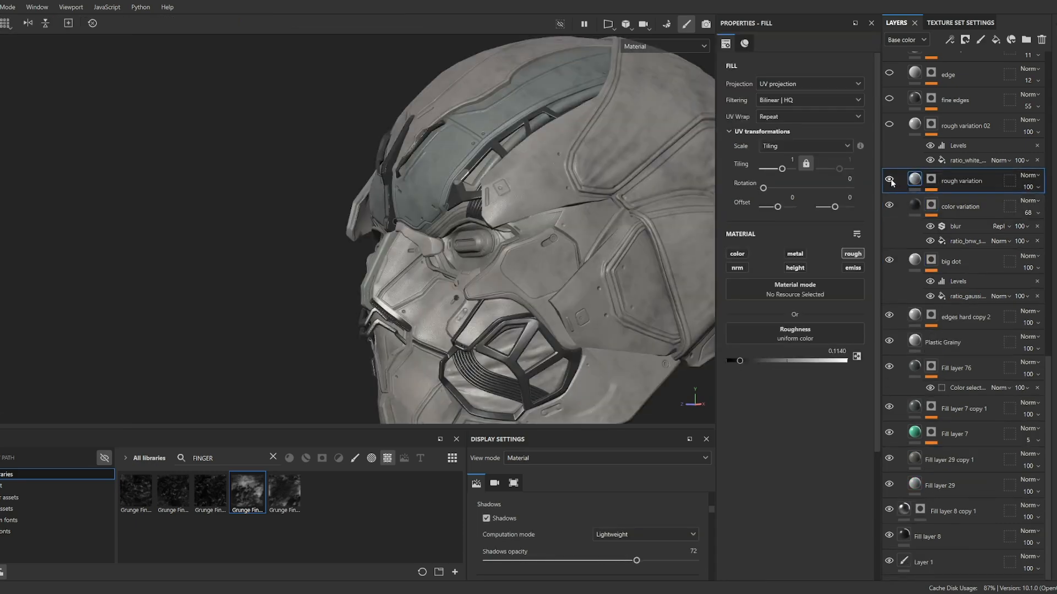
pyautogui.click(918, 180)
pyautogui.keyDown('alt'); pyautogui.click(918, 180); pyautogui.keyUp('alt')
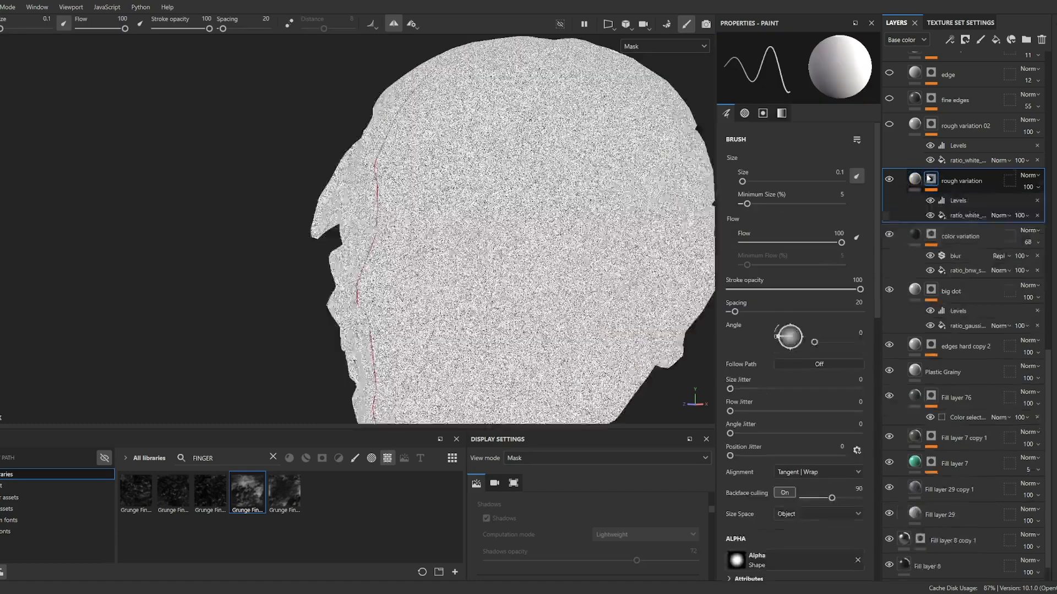
pyautogui.click(916, 179)
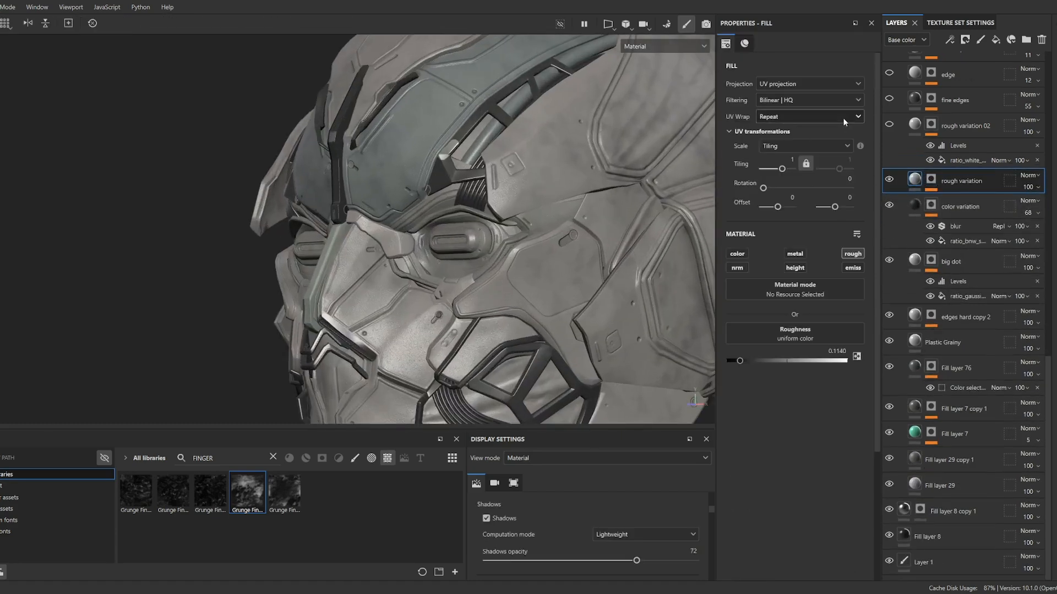
# Show the rough variation 02 and fine edges layers, inspect the fine edges mask, and examine the layer's effect on the face plates.
pyautogui.keyDown('alt'); pyautogui.moveTo(585, 253); pyautogui.dragTo(622, 270); pyautogui.keyUp('alt')
pyautogui.scroll(3, 940, 187)
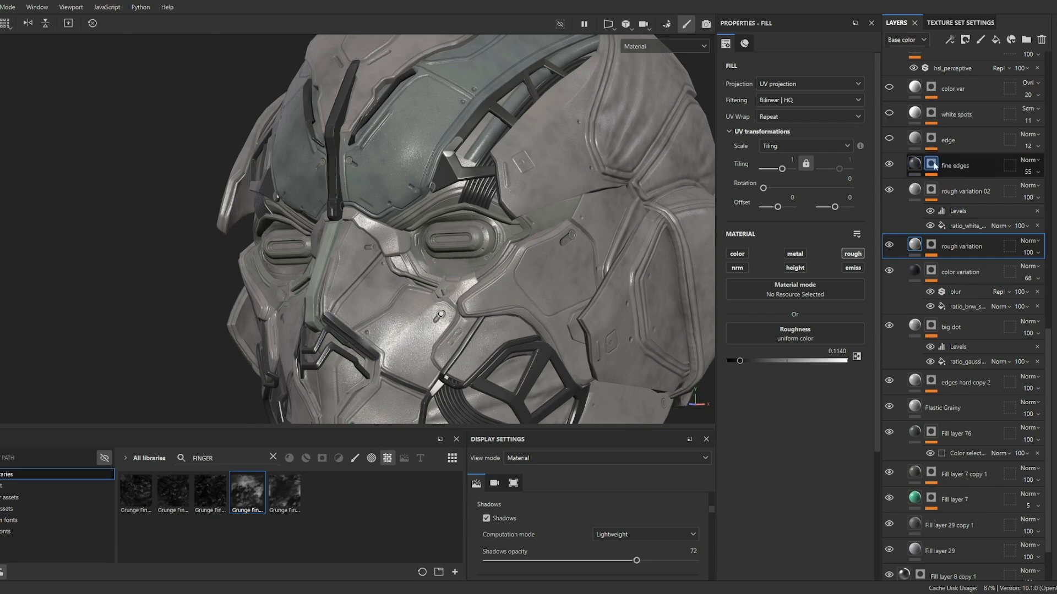
pyautogui.keyDown('alt'); pyautogui.click(932, 165); pyautogui.keyUp('alt')
pyautogui.keyDown('alt'); pyautogui.moveTo(530, 234); pyautogui.dragTo(552, 227); pyautogui.keyUp('alt')
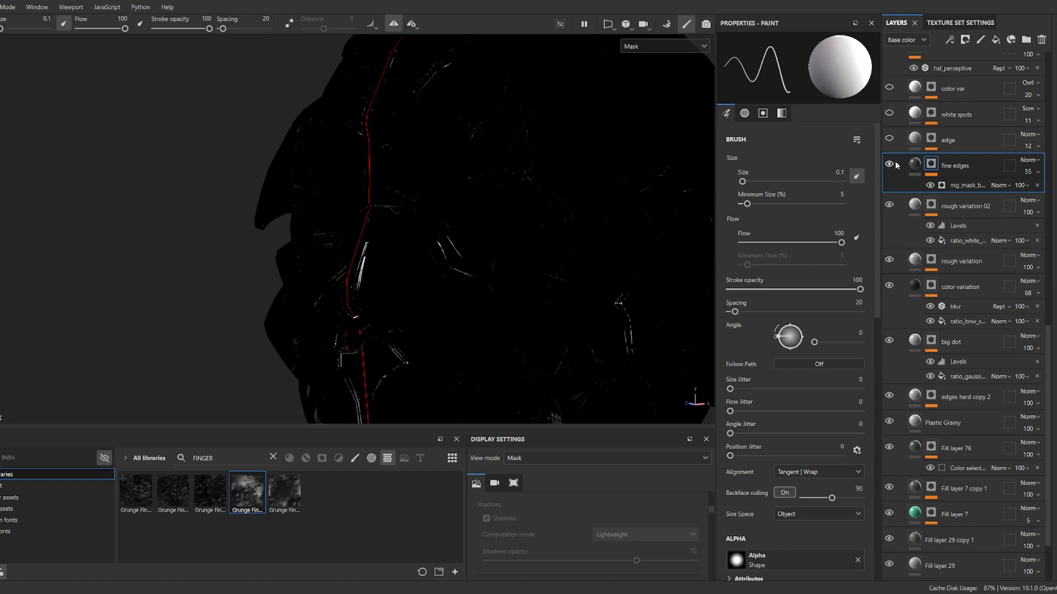
pyautogui.click(913, 165)
pyautogui.scroll(6, 378, 283)
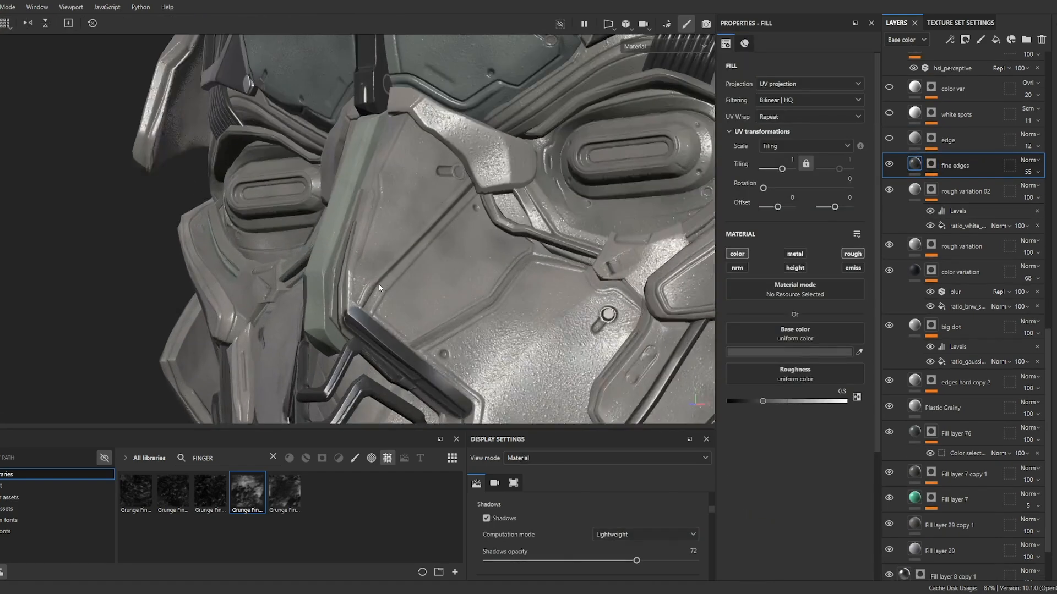
pyautogui.keyDown('alt'); pyautogui.moveTo(378, 282); pyautogui.dragTo(315, 302); pyautogui.keyUp('alt')
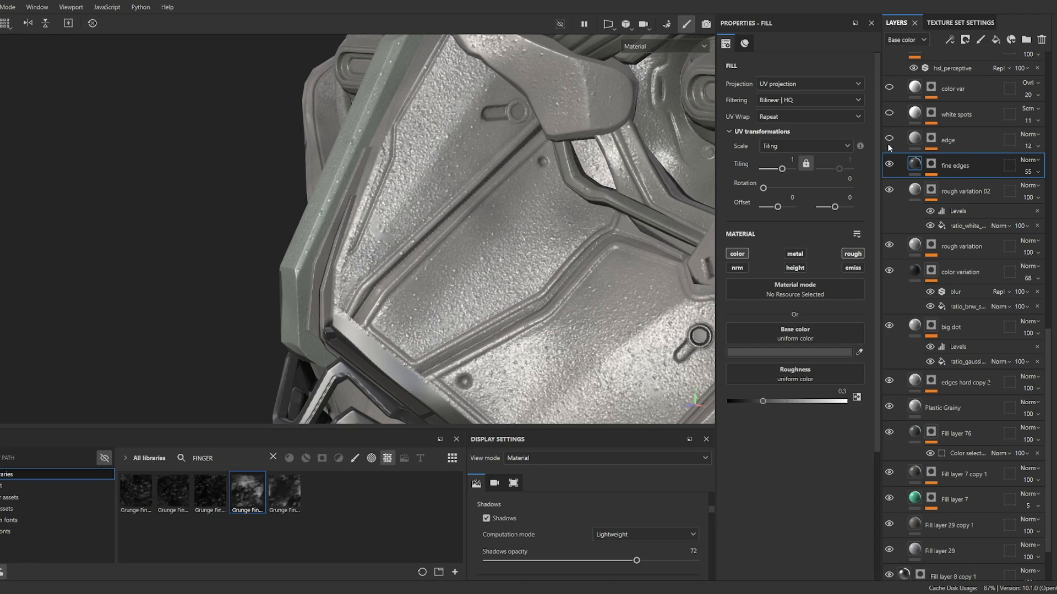
pyautogui.scroll(-5, 509, 234)
pyautogui.keyDown('alt'); pyautogui.moveTo(512, 235); pyautogui.dragTo(490, 289, button='middle'); pyautogui.keyUp('alt')
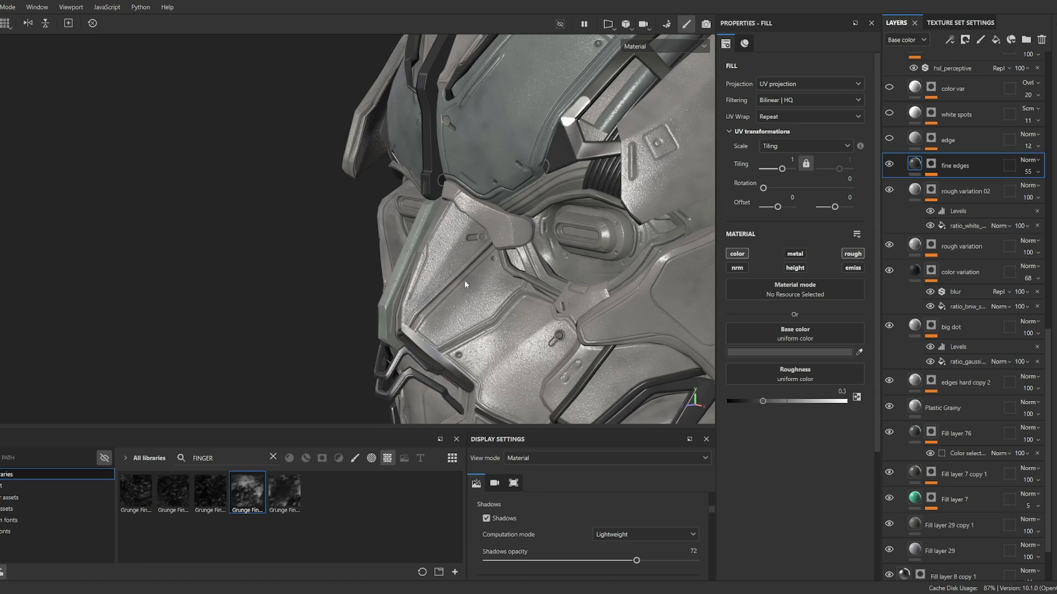
# Show the edge, white spots and color var layers, inspect the color var mask, and return to its base color fill.
pyautogui.keyDown('alt'); pyautogui.moveTo(465, 284); pyautogui.dragTo(503, 279); pyautogui.keyUp('alt')
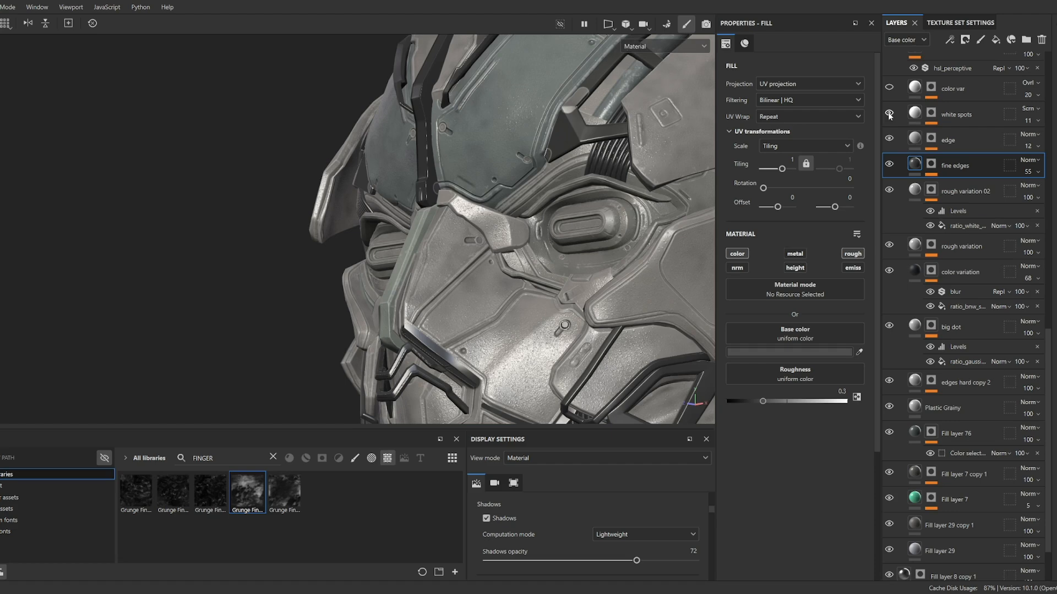
pyautogui.scroll(2, 890, 116)
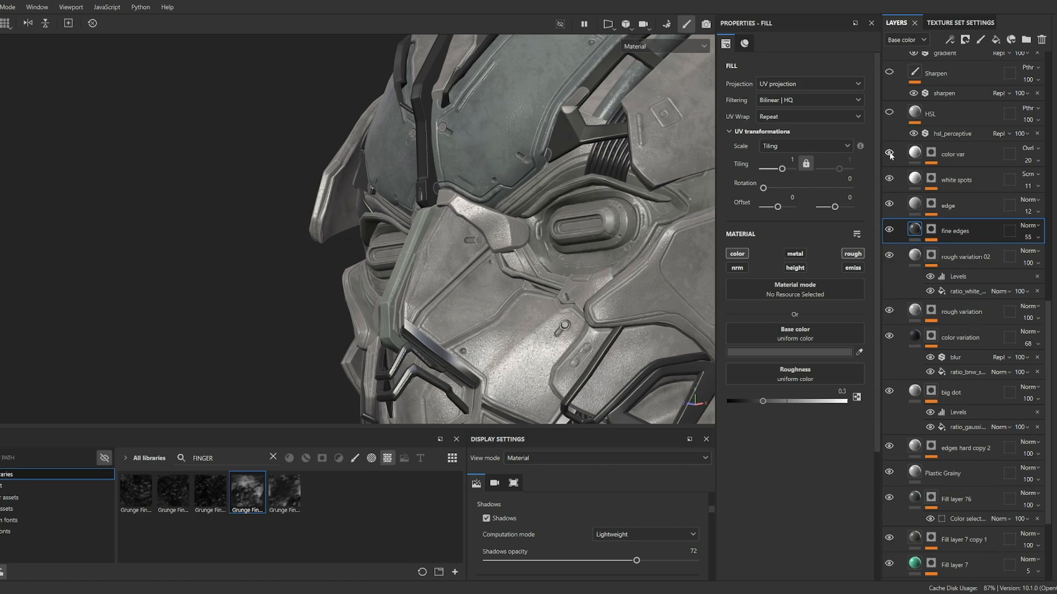
pyautogui.keyDown('alt'); pyautogui.click(932, 153); pyautogui.keyUp('alt')
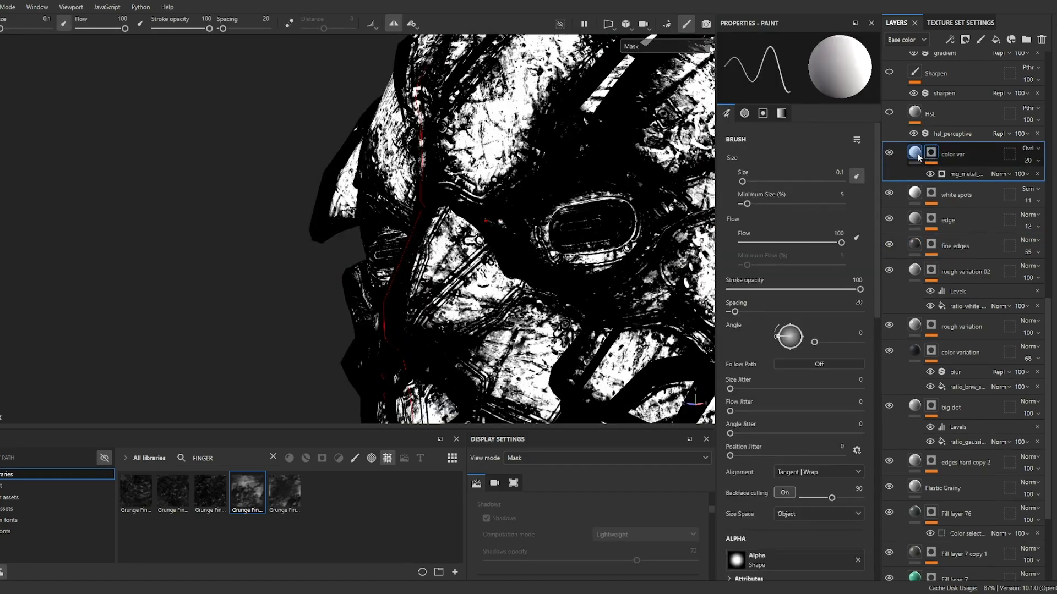
pyautogui.click(916, 154)
pyautogui.keyDown('alt'); pyautogui.moveTo(536, 188); pyautogui.dragTo(517, 172); pyautogui.keyUp('alt')
pyautogui.scroll(3, 517, 172)
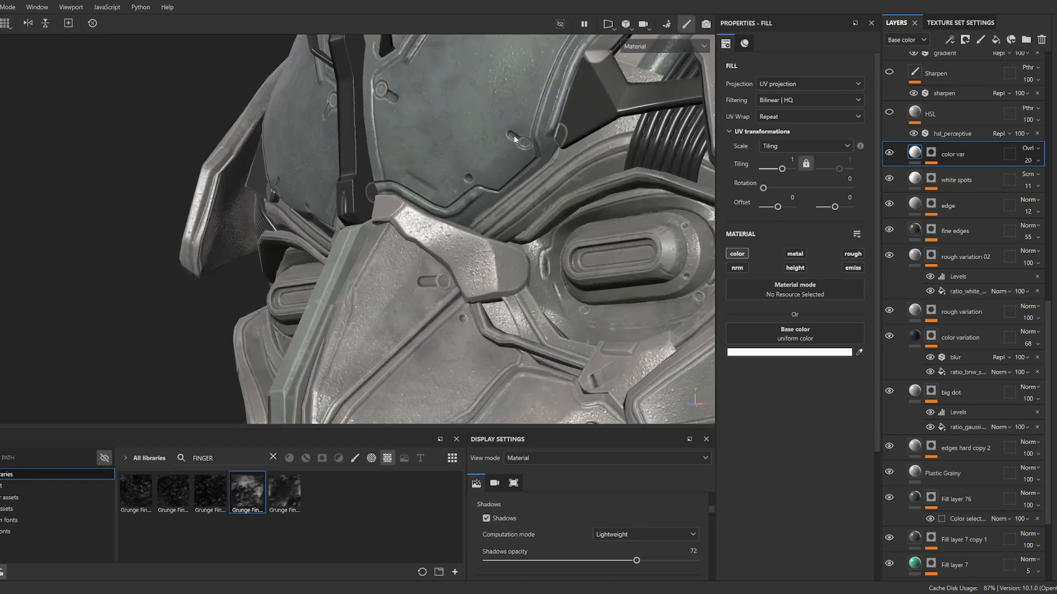
# Temporarily enable the height channel of color var with a height of 0.0226 to preview it on the forehead, and disable the channel again.
pyautogui.keyDown('alt'); pyautogui.moveTo(514, 134); pyautogui.dragTo(488, 219, button='middle'); pyautogui.keyUp('alt')
pyautogui.moveTo(488, 219)
pyautogui.keyDown('alt'); pyautogui.mouseDown()
pyautogui.moveTo(512, 221)
pyautogui.moveTo(503, 217)
pyautogui.mouseUp(); pyautogui.keyUp('alt')
pyautogui.keyDown('shift'); pyautogui.moveTo(503, 221); pyautogui.dragTo(936, 221, button='right'); pyautogui.keyUp('shift')
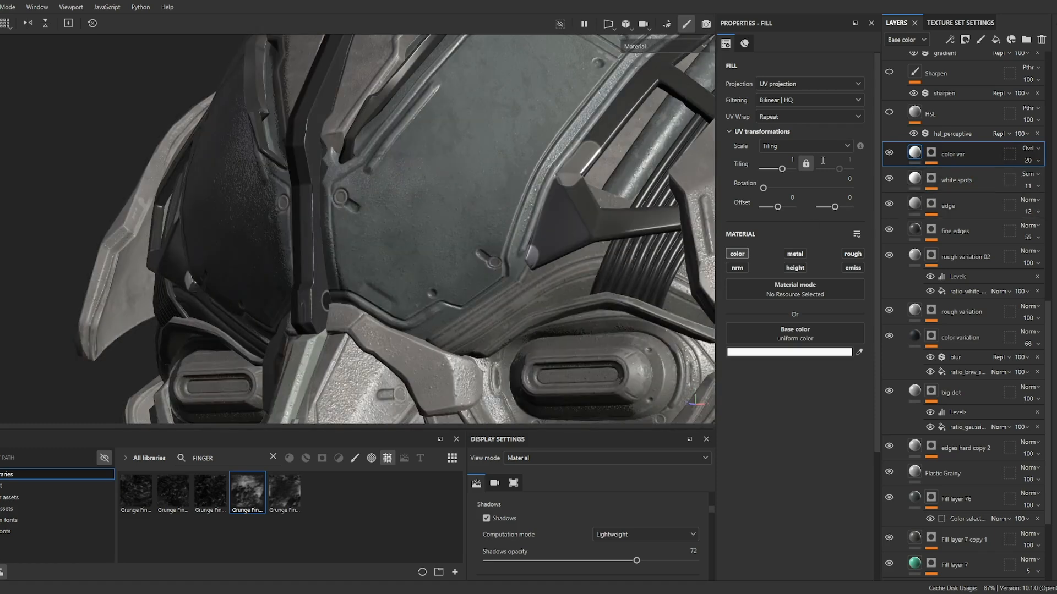
pyautogui.click(795, 268)
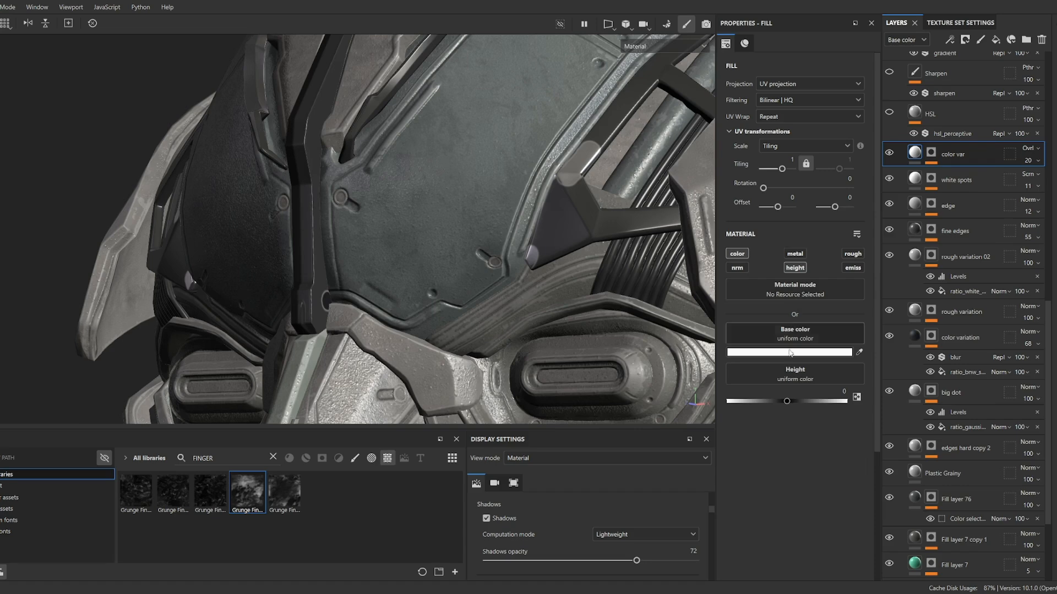
pyautogui.moveTo(787, 402); pyautogui.dragTo(788, 402)
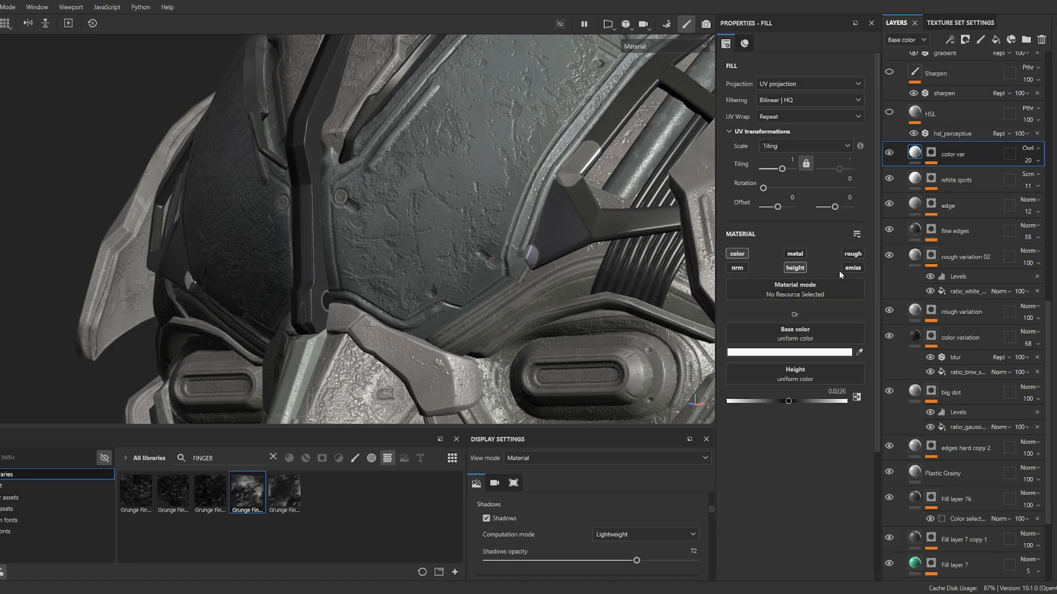
pyautogui.click(802, 270)
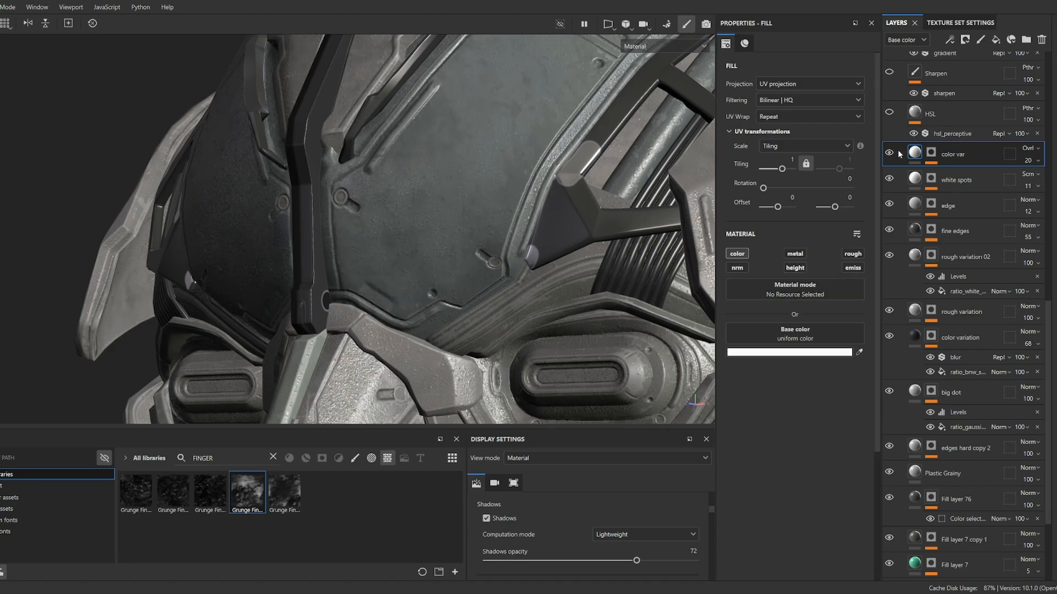
# Show the HSL adjustment layer and examine its effect on the color of the whole head.
pyautogui.scroll(2, 898, 154)
pyautogui.click(889, 178)
pyautogui.scroll(-5, 501, 221)
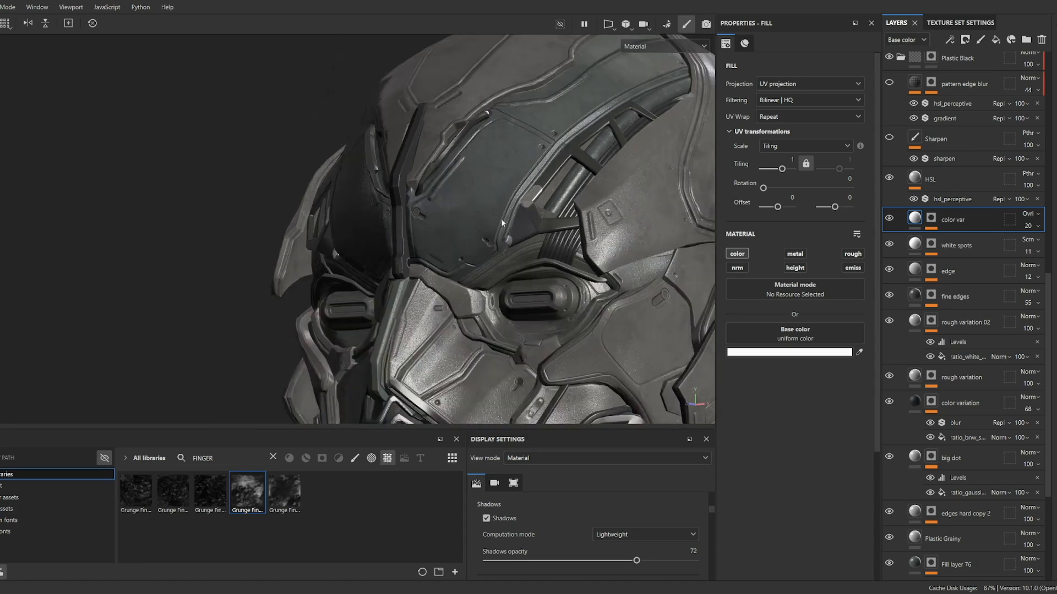
pyautogui.moveTo(501, 219)
pyautogui.keyDown('alt'); pyautogui.mouseDown()
pyautogui.moveTo(508, 203)
pyautogui.moveTo(483, 210)
pyautogui.mouseUp(); pyautogui.keyUp('alt')
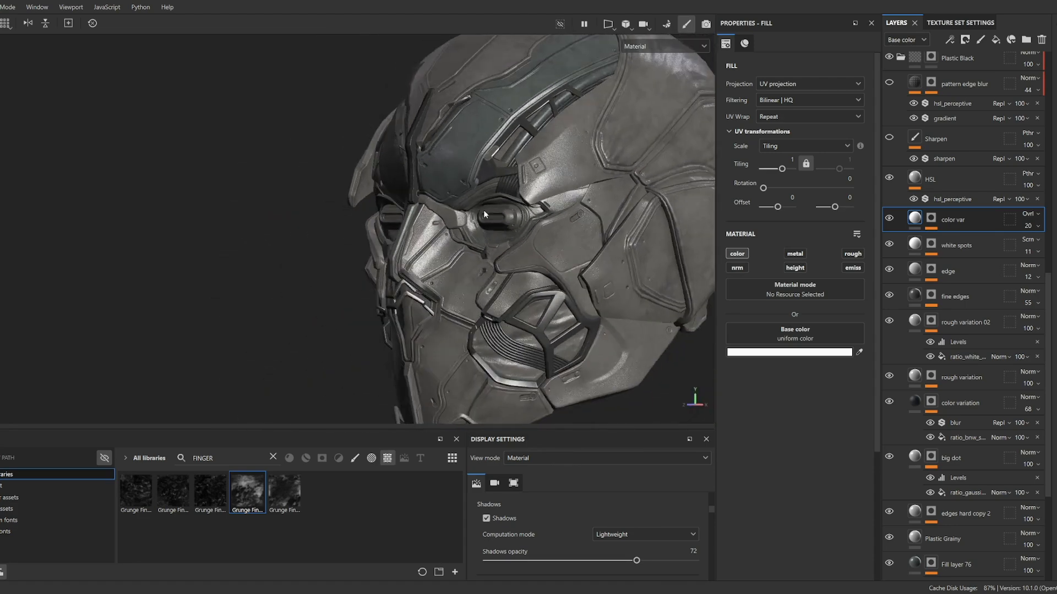
pyautogui.moveTo(483, 209)
pyautogui.keyDown('alt'); pyautogui.mouseDown(button='right')
pyautogui.moveTo(494, 204)
pyautogui.moveTo(482, 207)
pyautogui.mouseUp(button='right'); pyautogui.keyUp('alt')
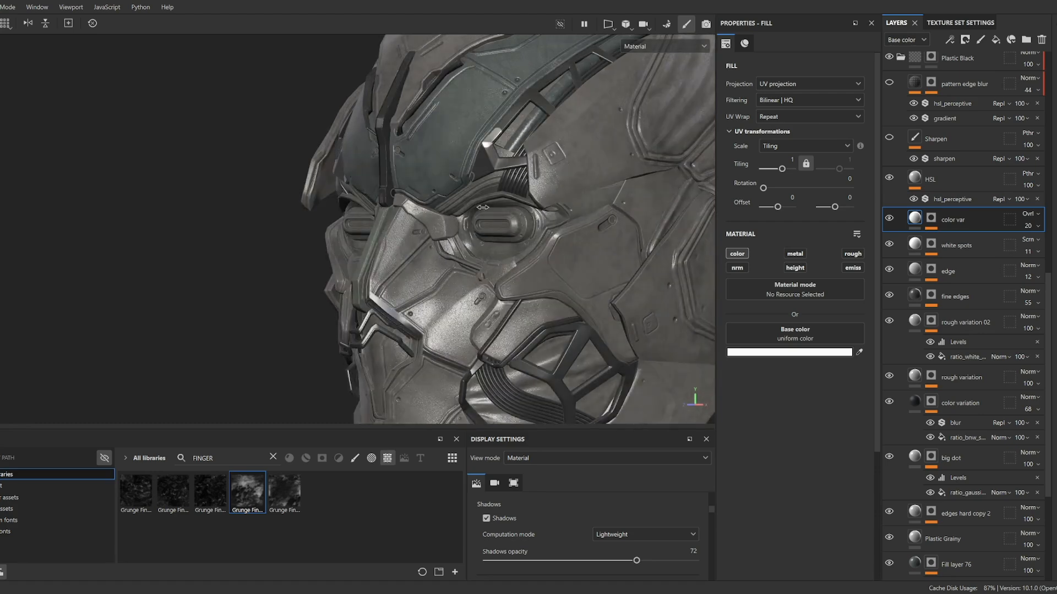
pyautogui.keyDown('alt'); pyautogui.moveTo(482, 207); pyautogui.dragTo(487, 232); pyautogui.keyUp('alt')
pyautogui.keyDown('alt'); pyautogui.moveTo(487, 232); pyautogui.dragTo(508, 258, button='middle'); pyautogui.keyUp('alt')
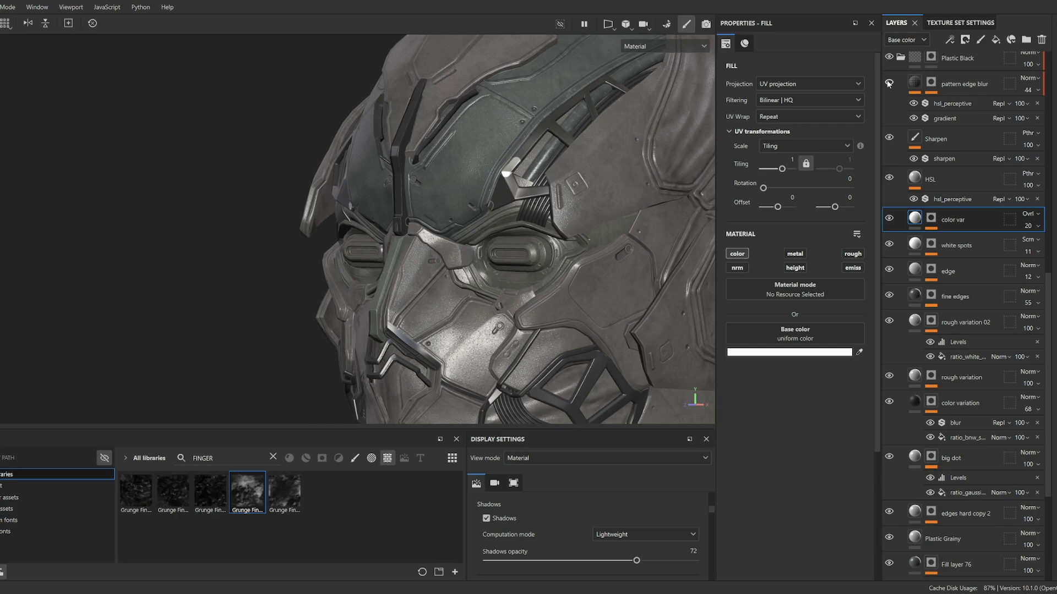
# Show the Sharpen and pattern edge blur layers, inspect the pattern edge blur mask, and examine the result in the material view.
pyautogui.keyDown('alt'); pyautogui.moveTo(602, 201); pyautogui.dragTo(561, 266); pyautogui.keyUp('alt')
pyautogui.keyDown('alt'); pyautogui.moveTo(561, 266); pyautogui.dragTo(611, 207, button='right'); pyautogui.keyUp('alt')
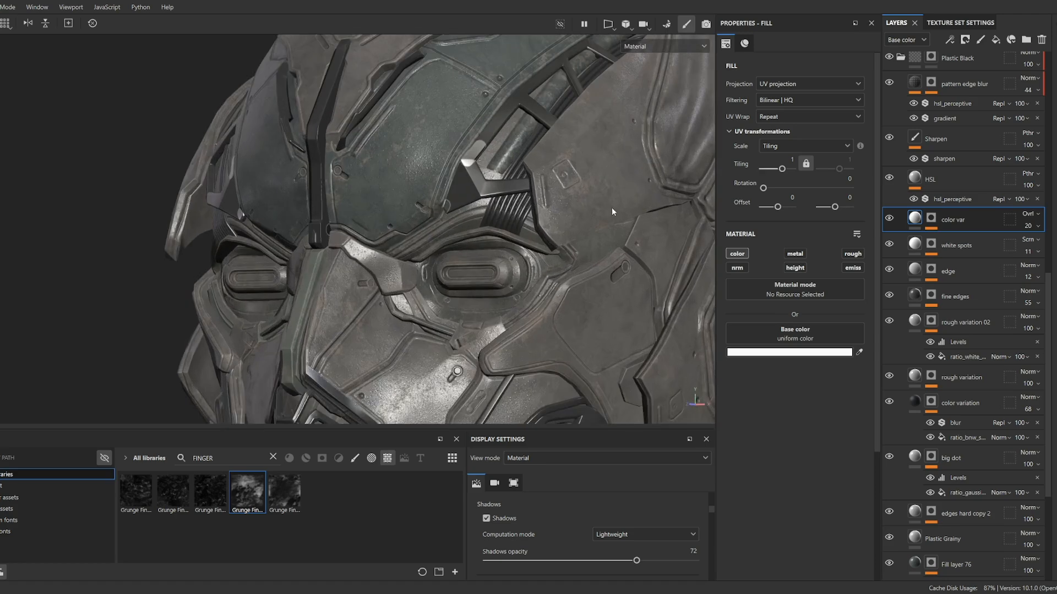
pyautogui.keyDown('alt'); pyautogui.moveTo(612, 207); pyautogui.dragTo(639, 244, button='middle'); pyautogui.keyUp('alt')
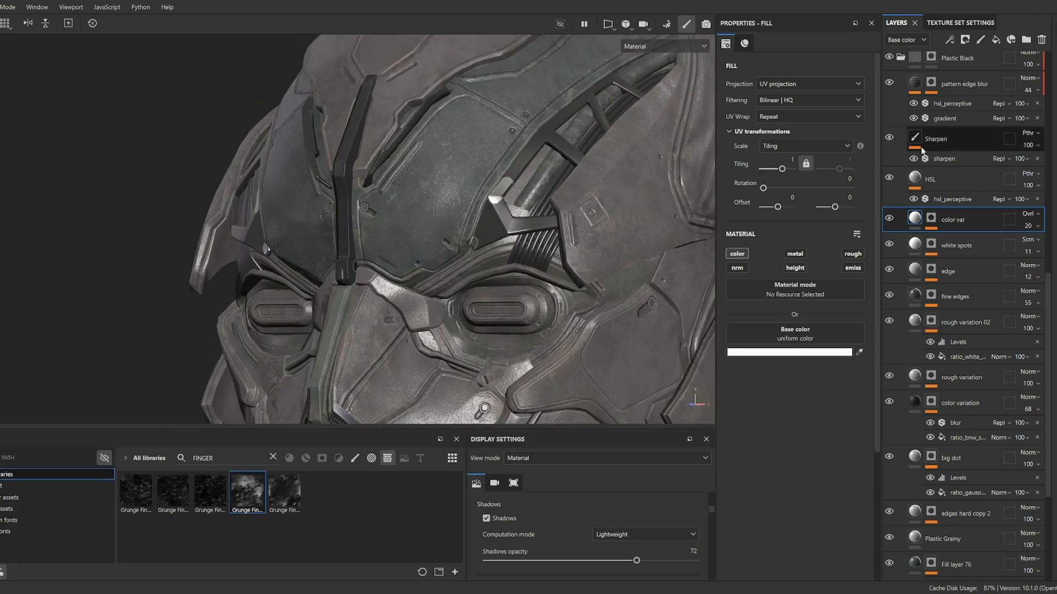
pyautogui.keyDown('alt'); pyautogui.click(930, 83); pyautogui.keyUp('alt')
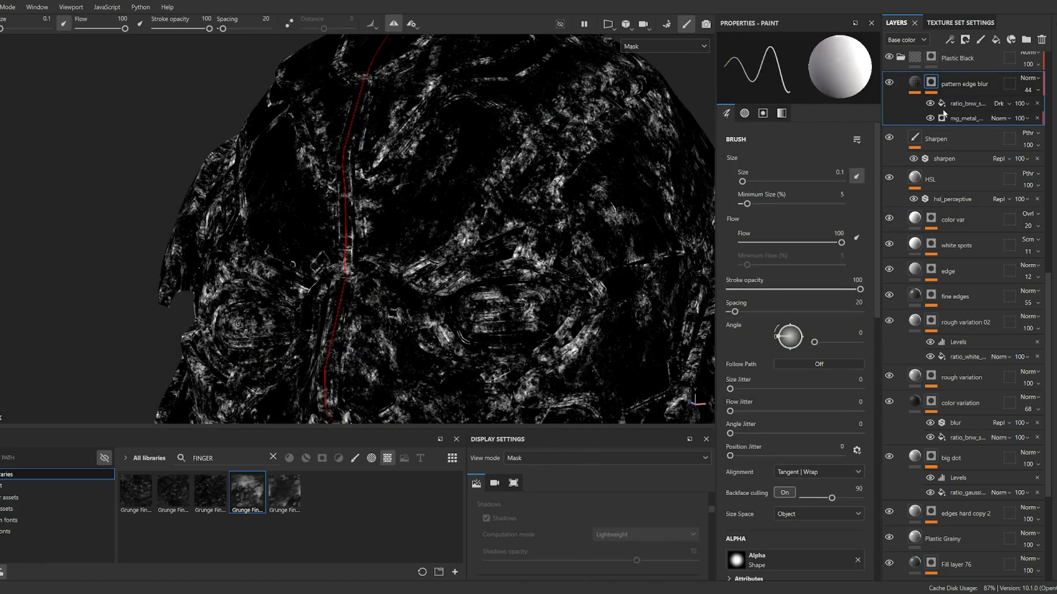
pyautogui.click(914, 81)
pyautogui.scroll(3, 438, 220)
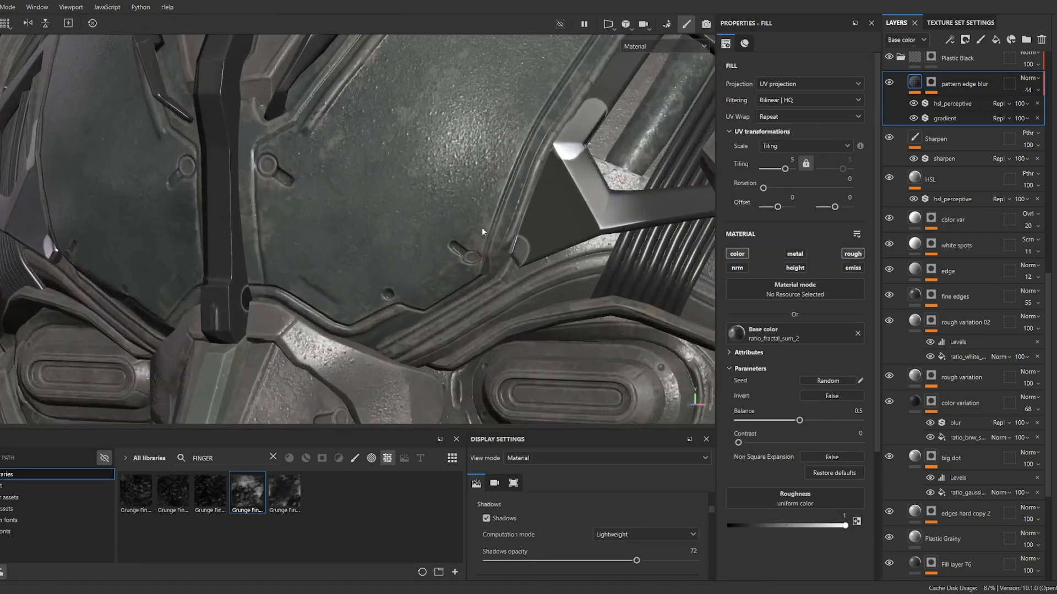
pyautogui.scroll(-8, 460, 217)
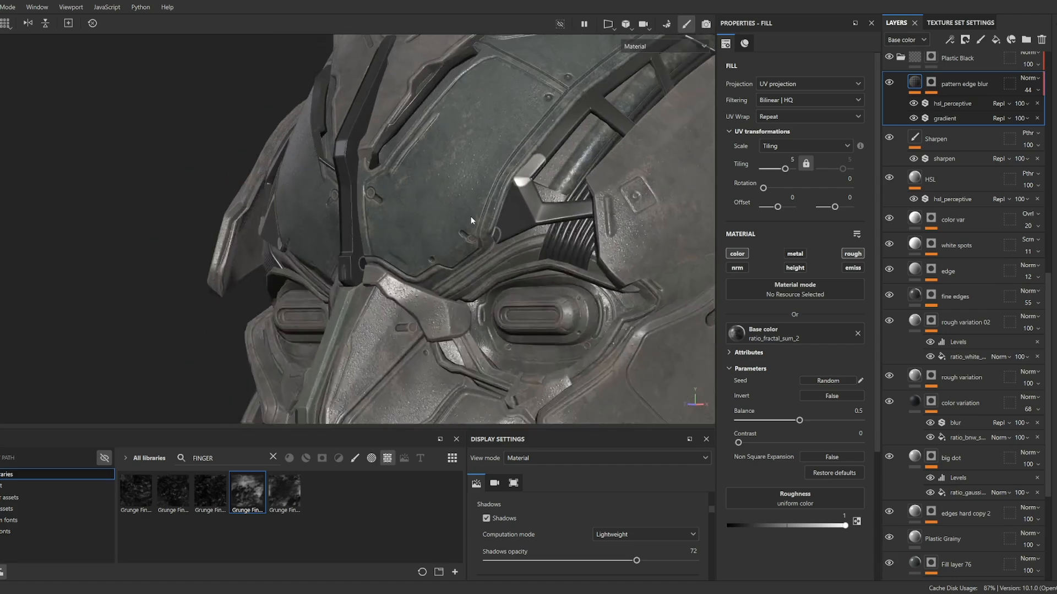
pyautogui.keyDown('alt'); pyautogui.moveTo(571, 273); pyautogui.dragTo(554, 190, button='middle'); pyautogui.keyUp('alt')
pyautogui.keyDown('alt'); pyautogui.moveTo(553, 190); pyautogui.dragTo(542, 249); pyautogui.keyUp('alt')
# Collapse the Plastic Black folder, show the Cloth Circles and Cloth folders, and examine the fabric on the side of the head up close.
pyautogui.scroll(6, 966, 243)
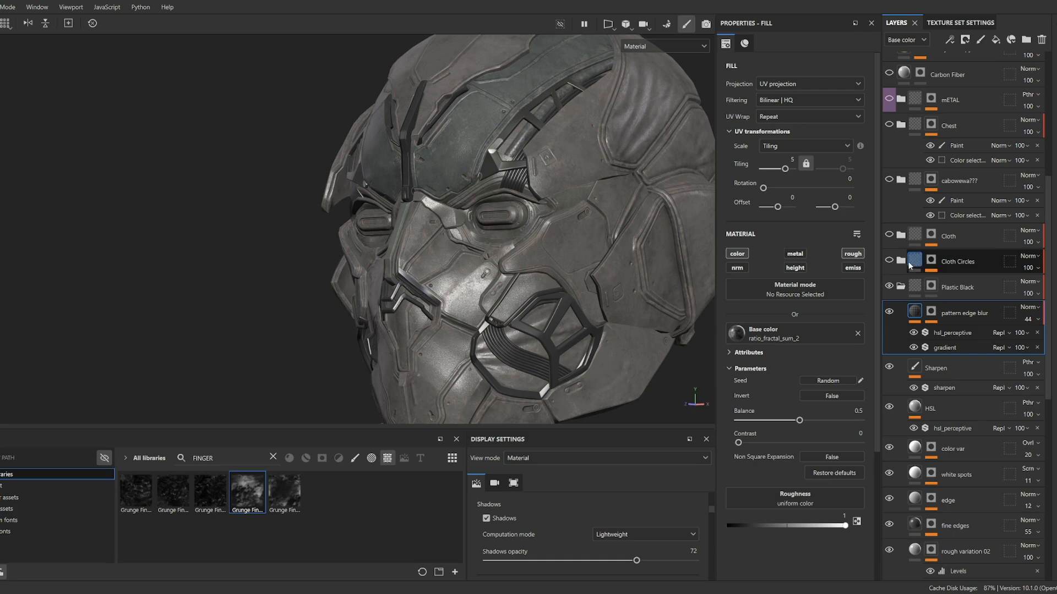
pyautogui.scroll(3, 902, 283)
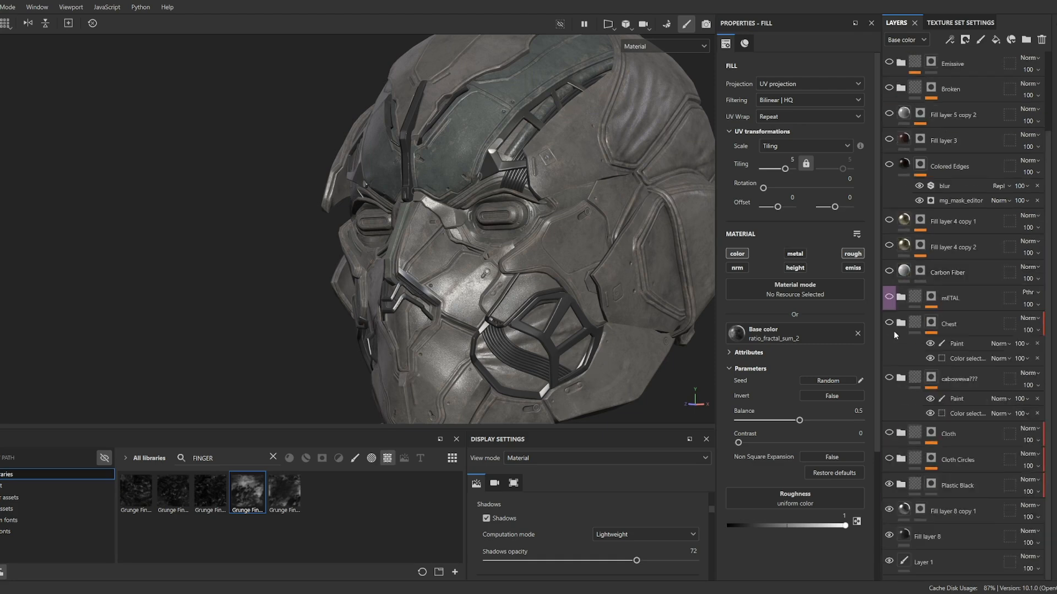
pyautogui.click(888, 458)
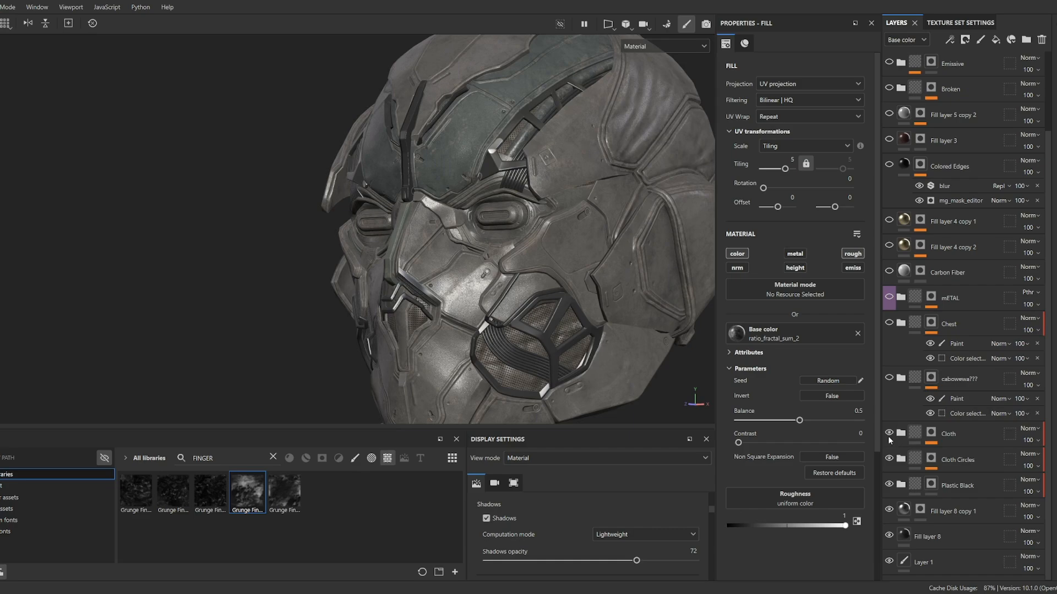
pyautogui.moveTo(622, 259)
pyautogui.keyDown('alt'); pyautogui.mouseDown()
pyautogui.moveTo(397, 264)
pyautogui.moveTo(475, 251)
pyautogui.mouseUp(); pyautogui.keyUp('alt')
pyautogui.scroll(5, 487, 263)
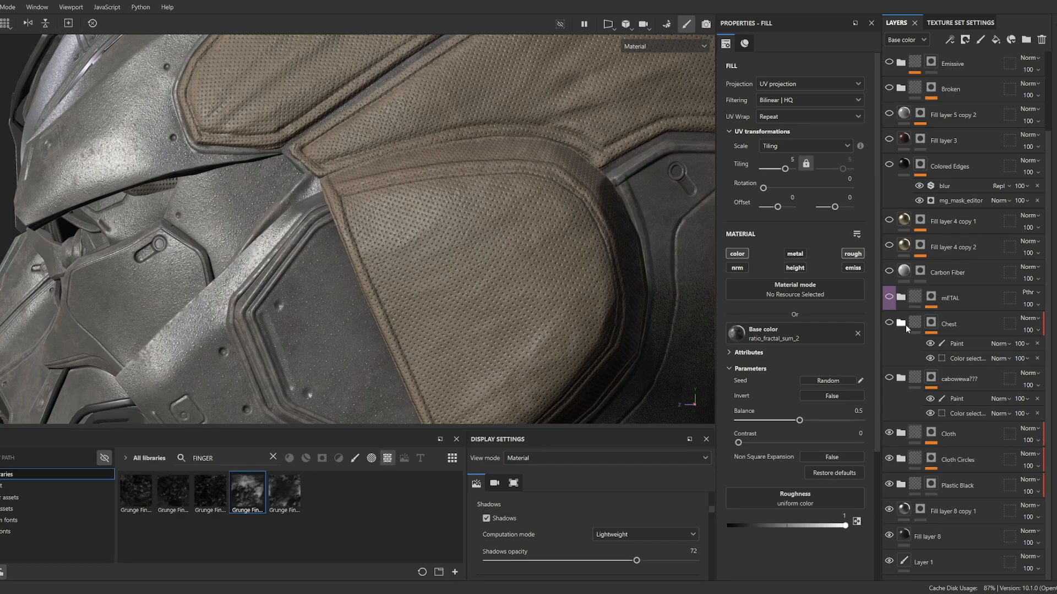
# Expand the Cloth folder and its base subfolder, inspect the fold dusty layer's mask, and return to its fill.
pyautogui.click(903, 434)
pyautogui.scroll(-1, 913, 435)
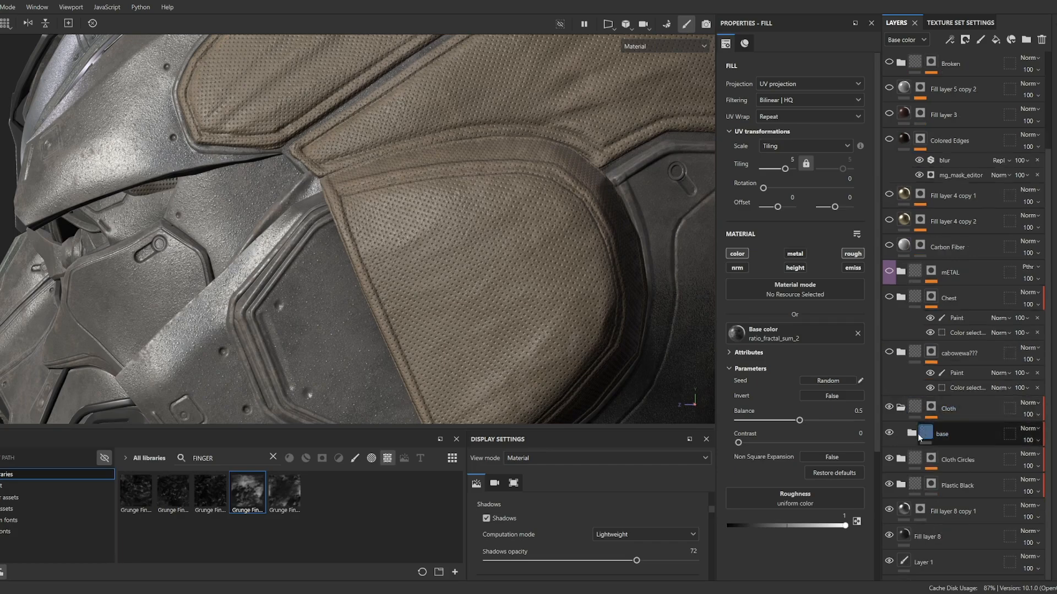
pyautogui.scroll(-5, 941, 437)
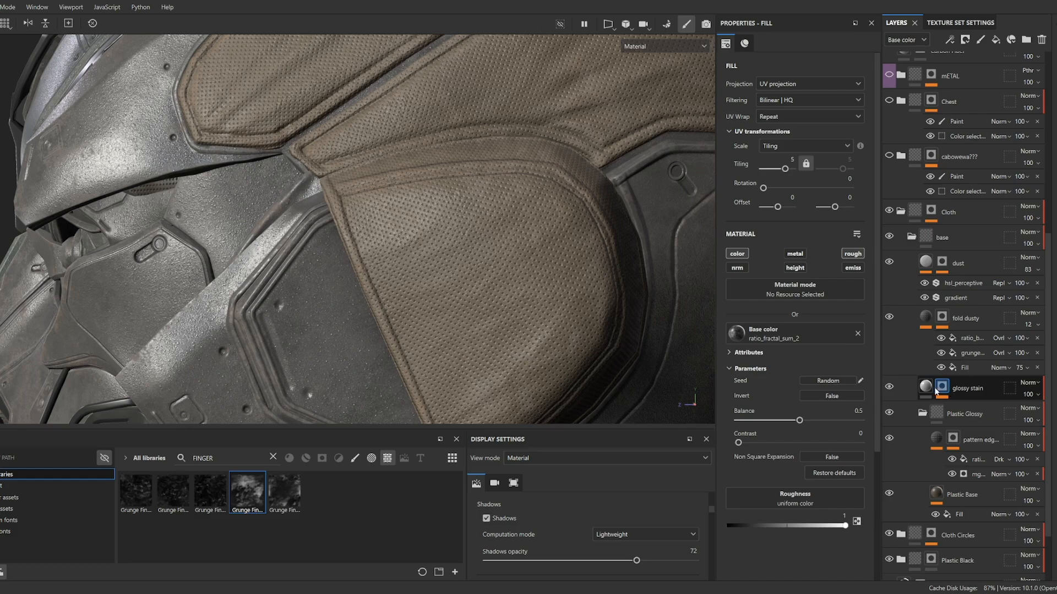
pyautogui.click(930, 388)
pyautogui.keyDown('alt'); pyautogui.click(941, 318); pyautogui.keyUp('alt')
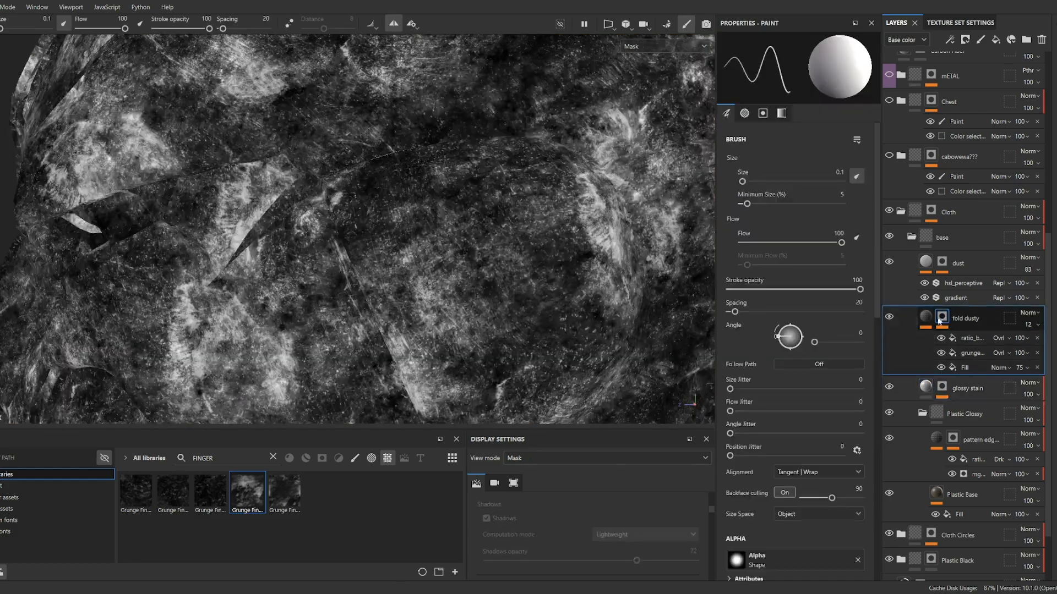
pyautogui.click(926, 317)
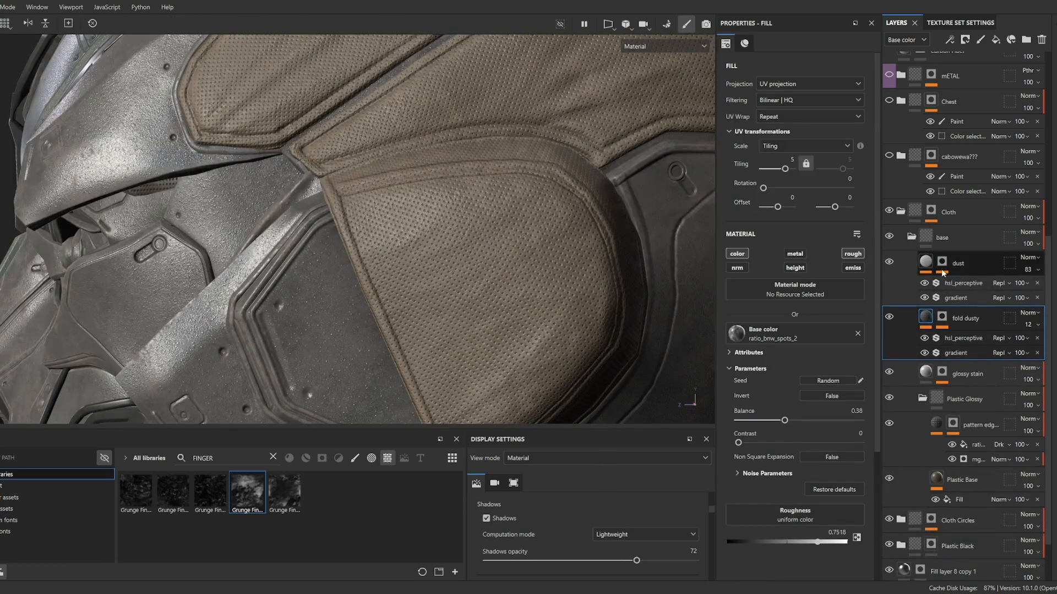
# Inspect the masks and fills of the dust and glossy stain layers, and collapse the base folder.
pyautogui.click(942, 263)
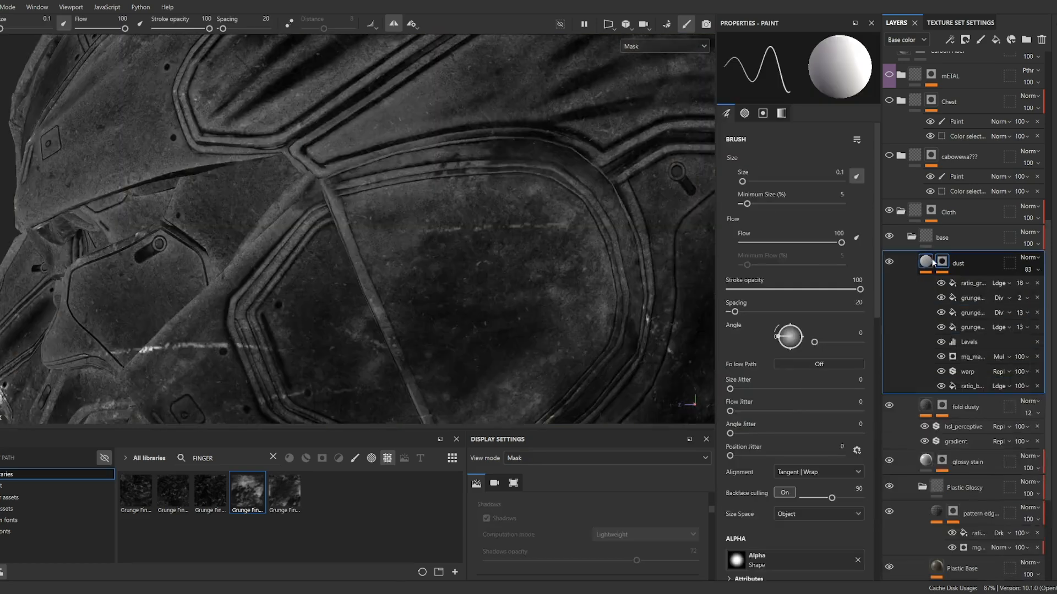
pyautogui.click(929, 264)
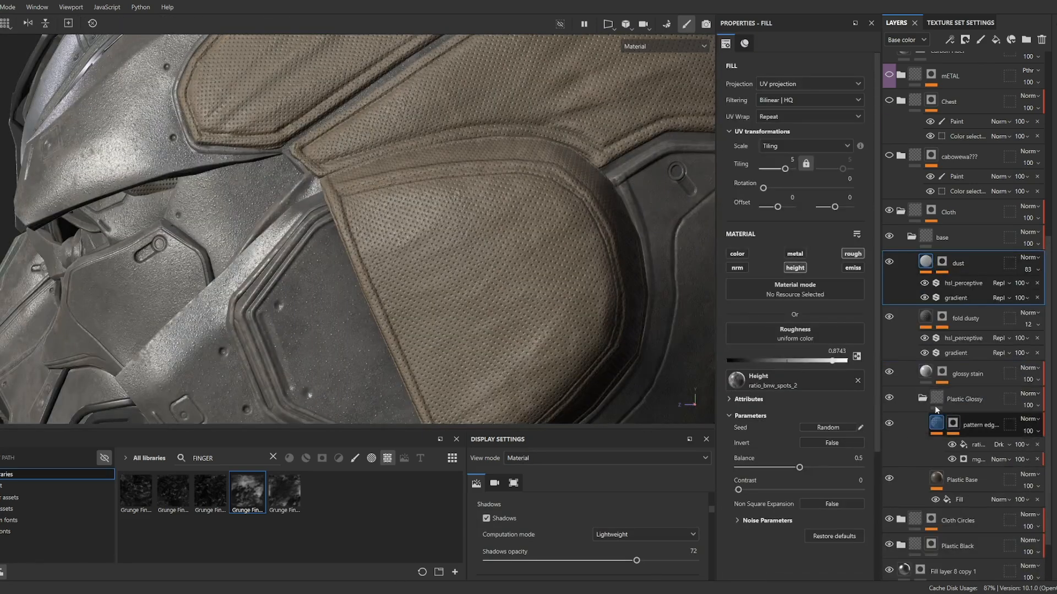
pyautogui.click(927, 372)
pyautogui.click(942, 372)
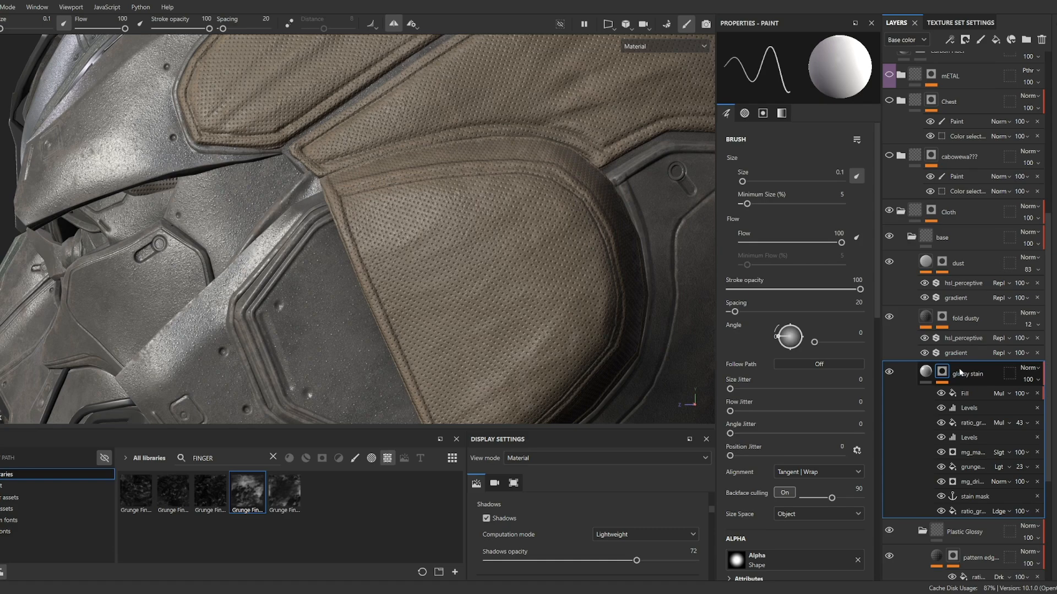
pyautogui.click(931, 375)
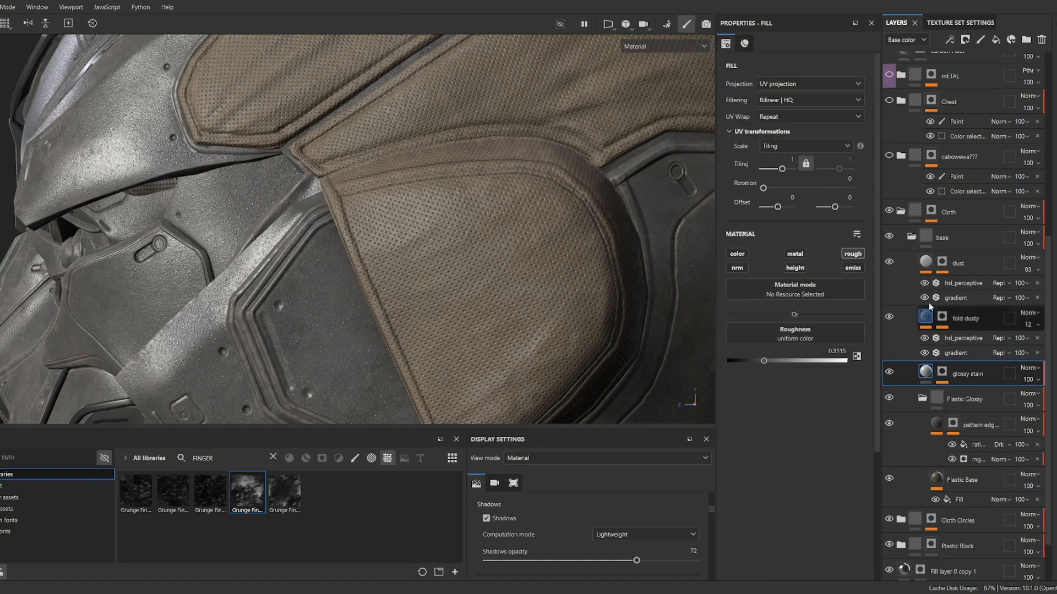
pyautogui.click(911, 237)
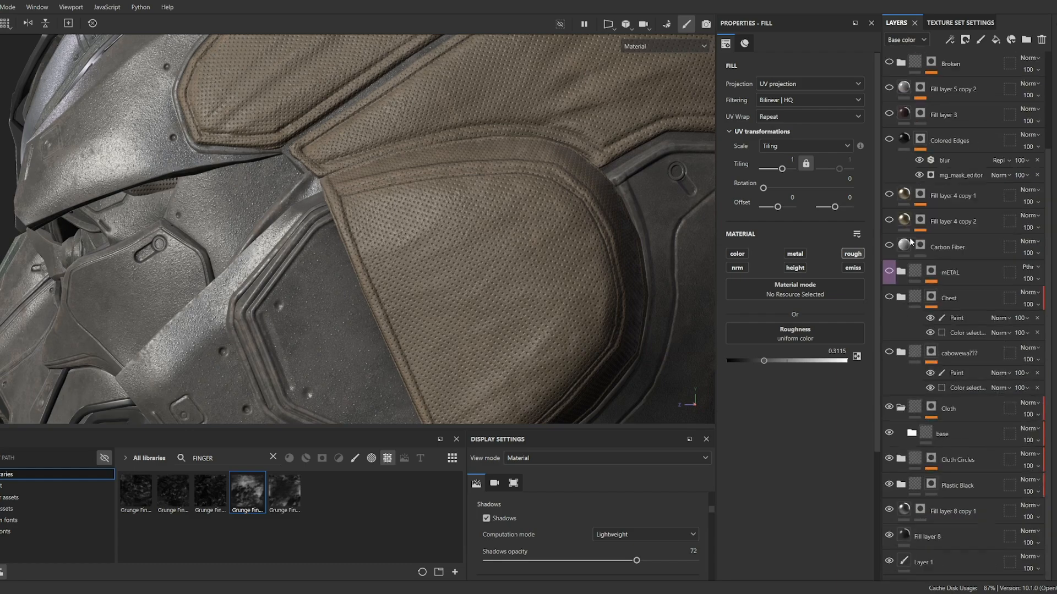
# Expand the cabowewa??? folder, show it with its Carbon Fiber layer, and examine the worn edges around the eye and cheek up close.
pyautogui.click(901, 355)
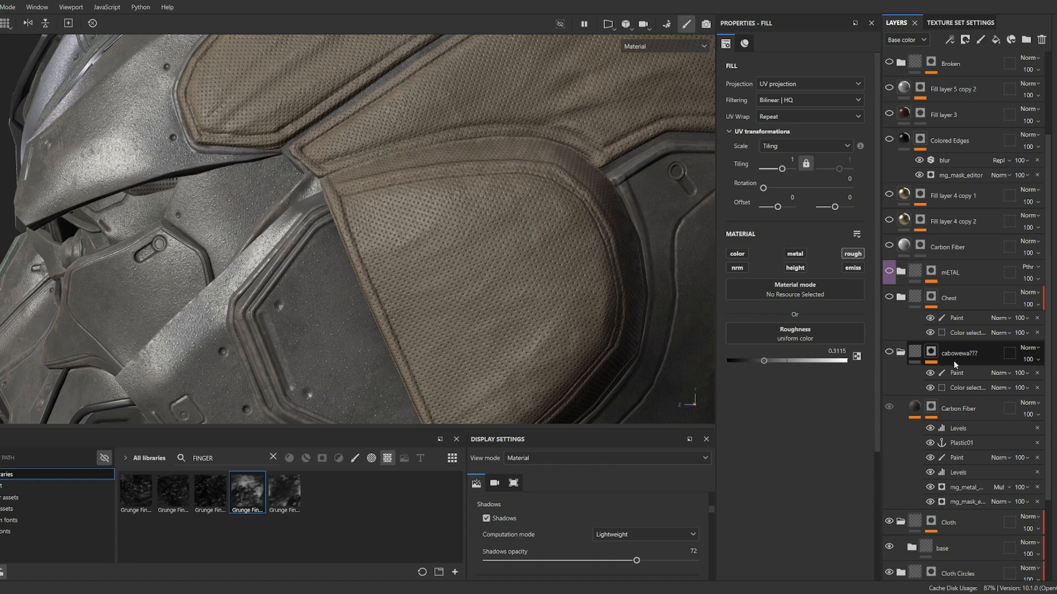
pyautogui.scroll(-4, 455, 279)
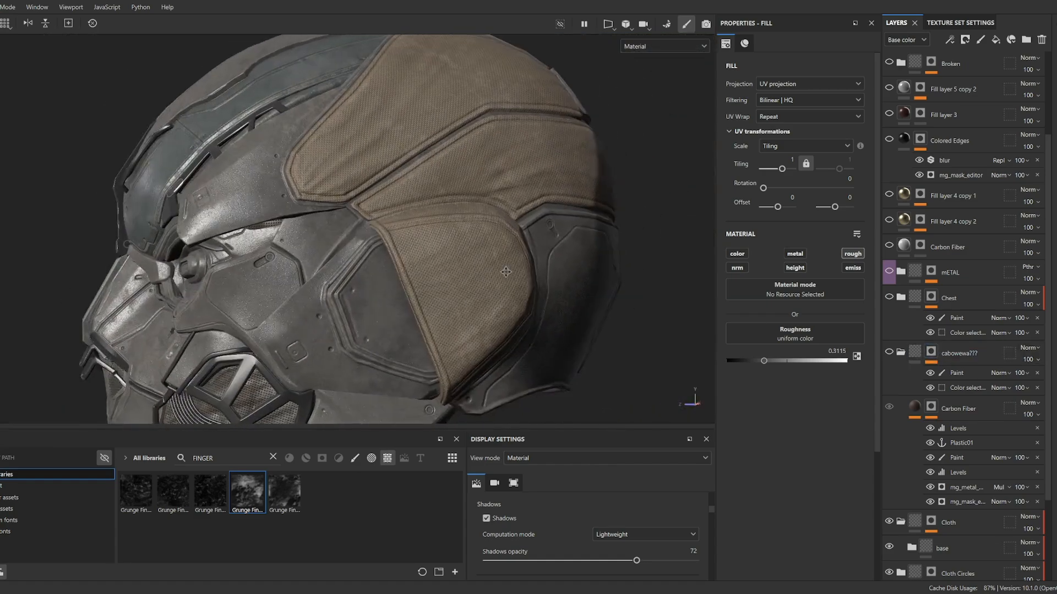
pyautogui.keyDown('alt'); pyautogui.moveTo(442, 284); pyautogui.dragTo(560, 279); pyautogui.keyUp('alt')
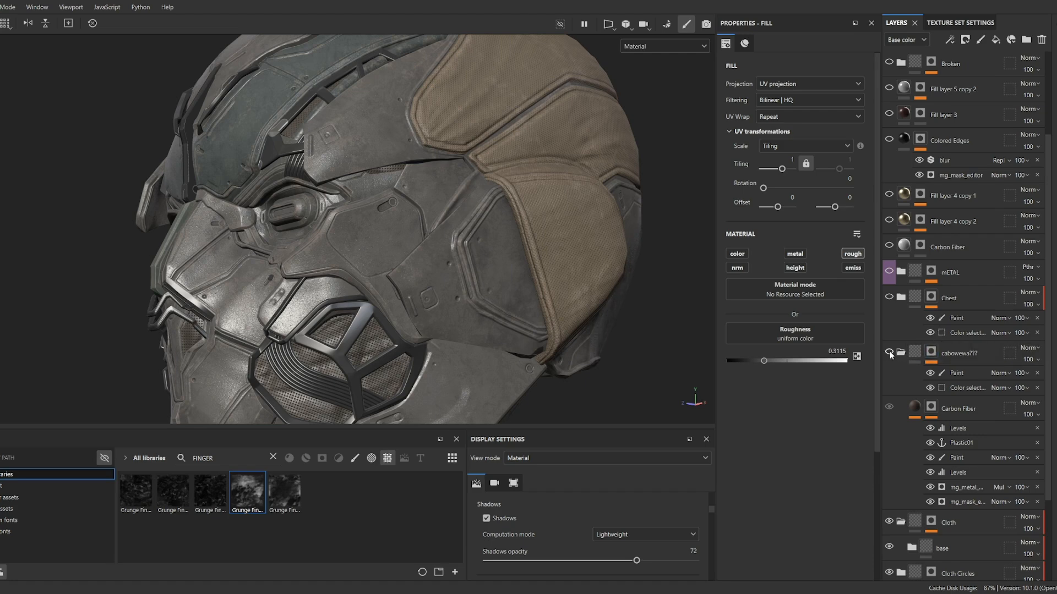
pyautogui.click(889, 407)
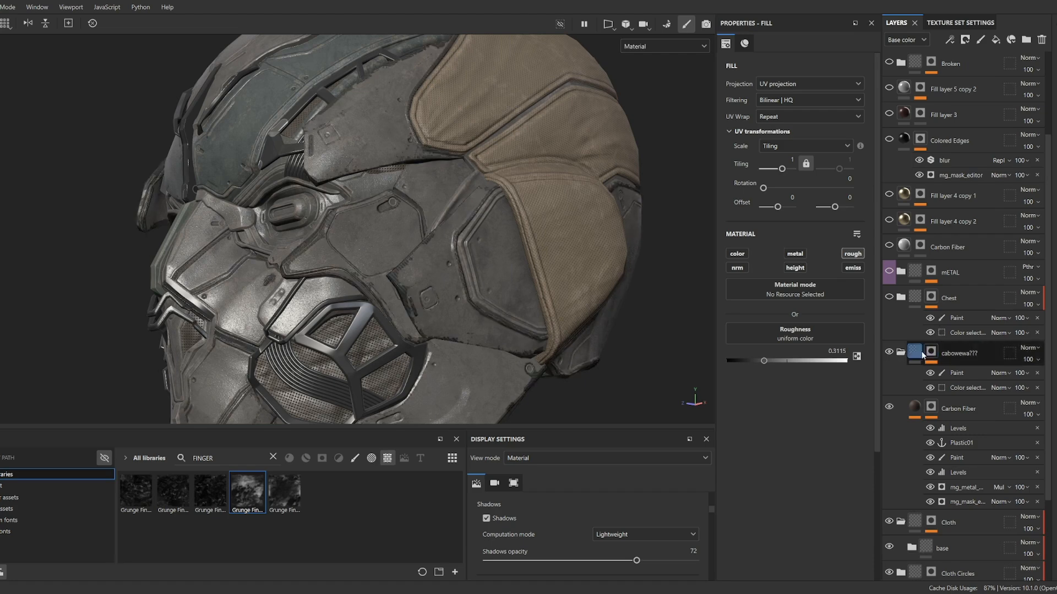
pyautogui.click(932, 407)
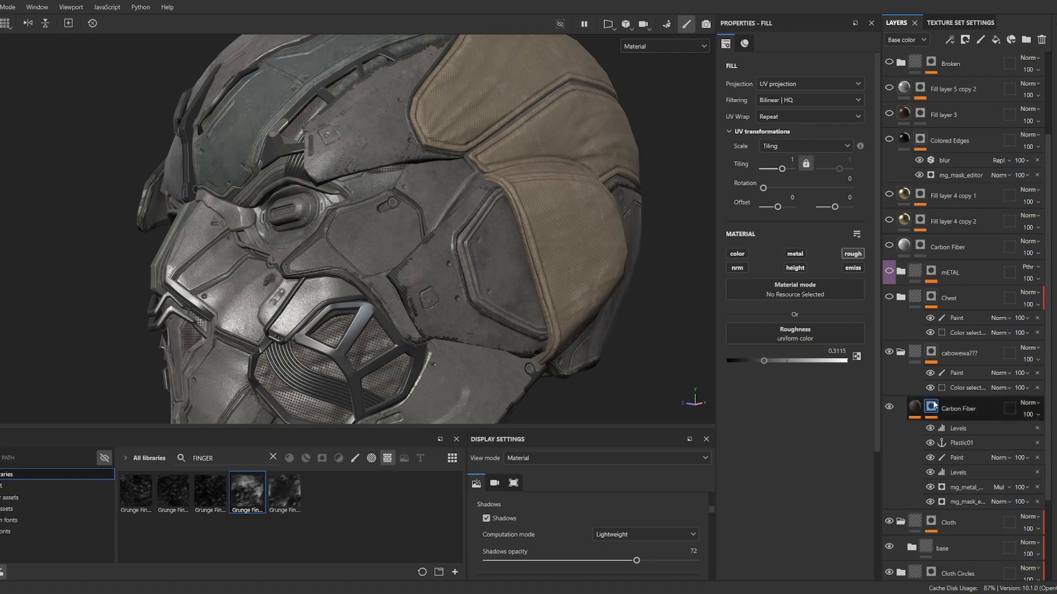
pyautogui.scroll(10, 409, 271)
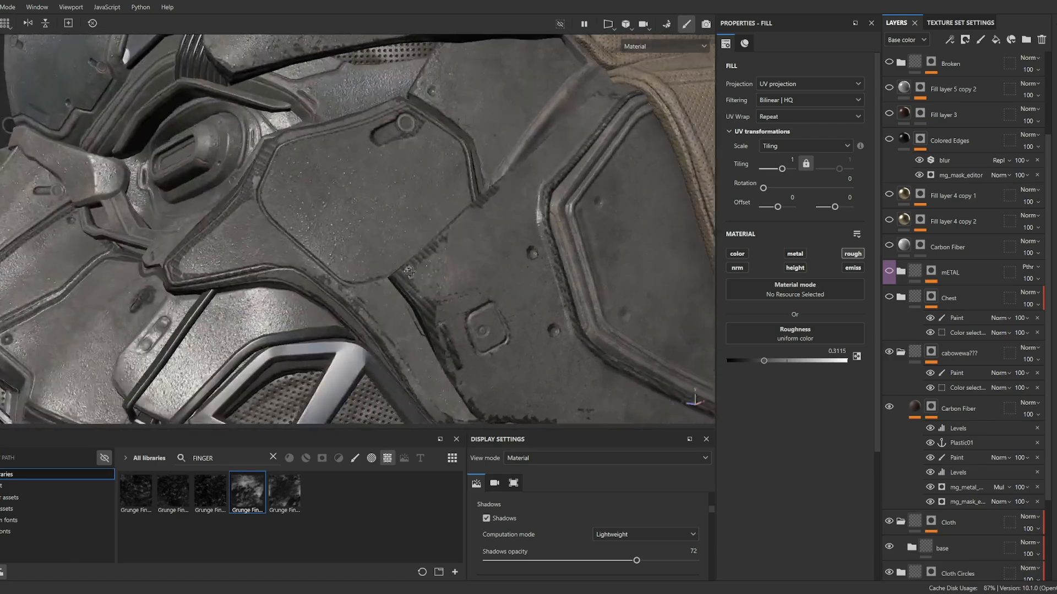
pyautogui.keyDown('alt'); pyautogui.moveTo(409, 271); pyautogui.dragTo(628, 119); pyautogui.keyUp('alt')
pyautogui.keyDown('alt'); pyautogui.moveTo(628, 119); pyautogui.dragTo(587, 306, button='middle'); pyautogui.keyUp('alt')
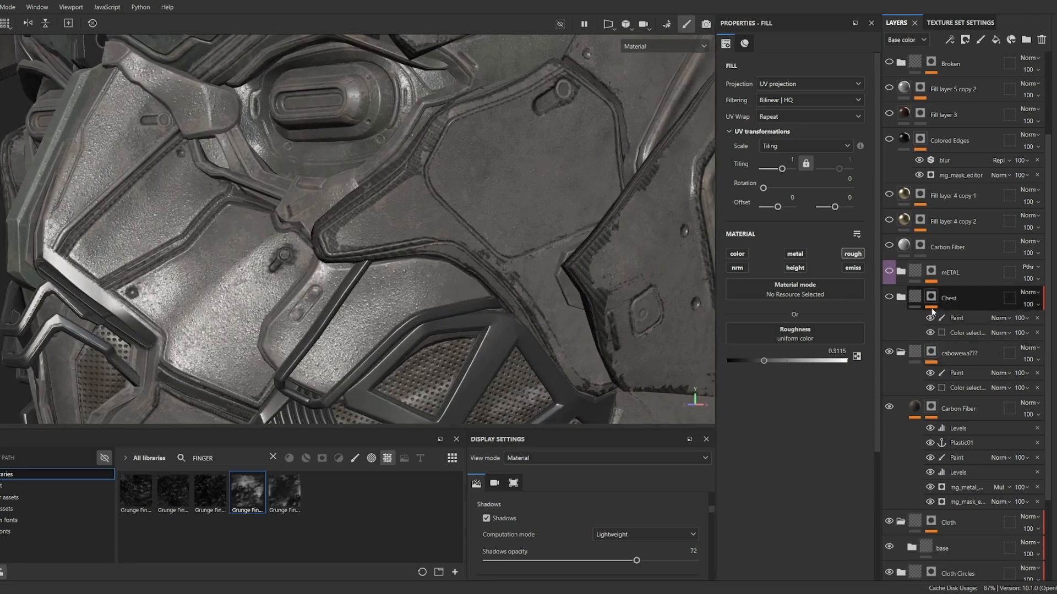
# Inspect the cabowewa??? folder's mask, return to the material view, and examine the surface of the cheek plate.
pyautogui.keyDown('alt'); pyautogui.click(932, 351); pyautogui.keyUp('alt')
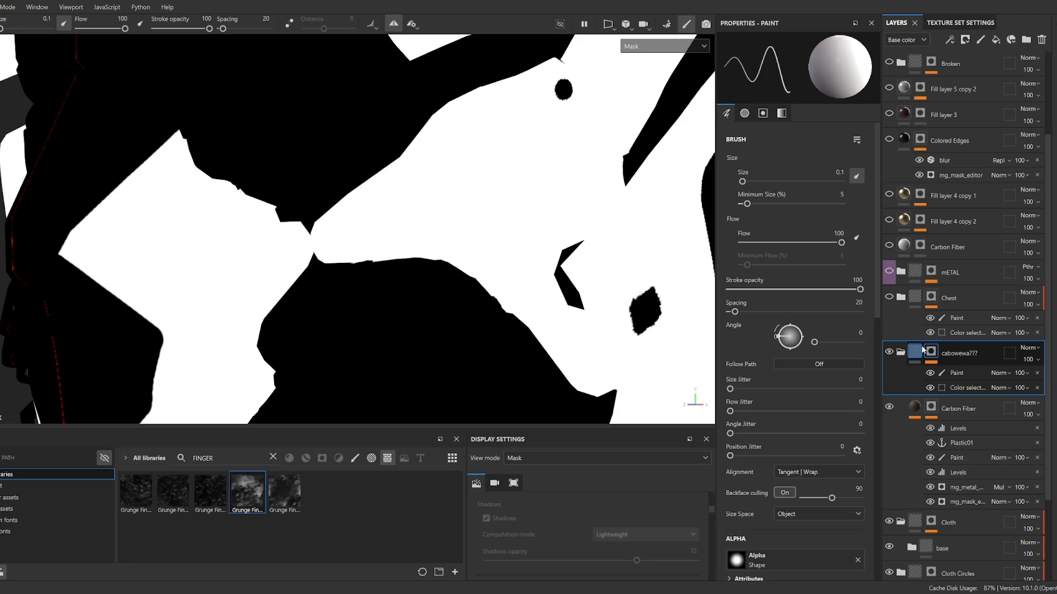
pyautogui.click(912, 348)
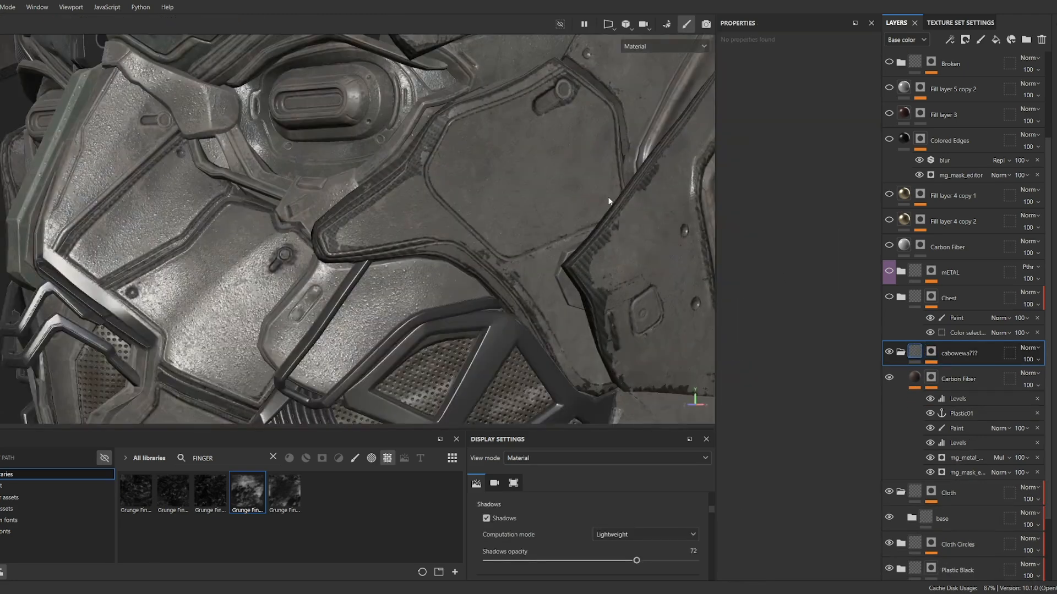
pyautogui.scroll(-2, 609, 199)
pyautogui.keyDown('alt'); pyautogui.moveTo(616, 250); pyautogui.dragTo(550, 250); pyautogui.keyUp('alt')
pyautogui.scroll(3, 593, 203)
pyautogui.keyDown('alt'); pyautogui.moveTo(596, 198); pyautogui.dragTo(475, 217, button='middle'); pyautogui.keyUp('alt')
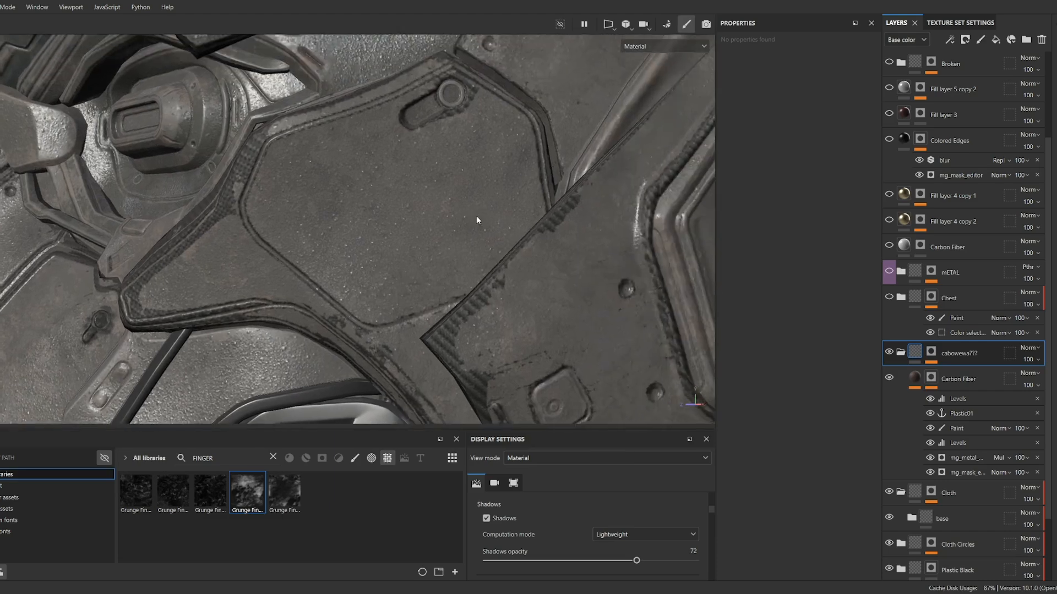
pyautogui.keyDown('alt'); pyautogui.moveTo(540, 205); pyautogui.dragTo(435, 204); pyautogui.keyUp('alt')
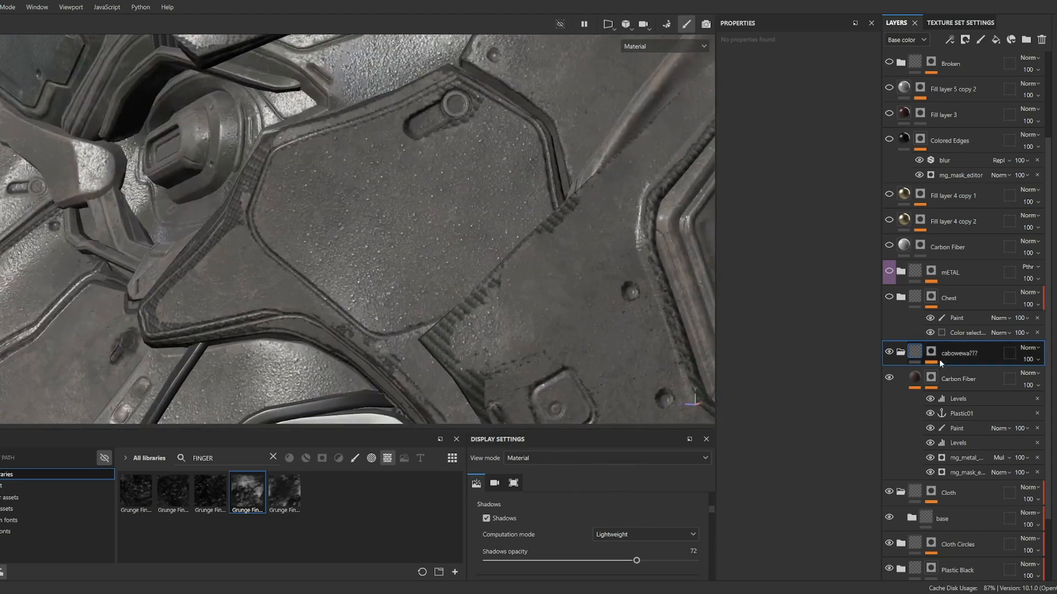
# Select the Paint effect in the Chest folder's mask and examine the side of the face from several angles and distances.
pyautogui.click(954, 318)
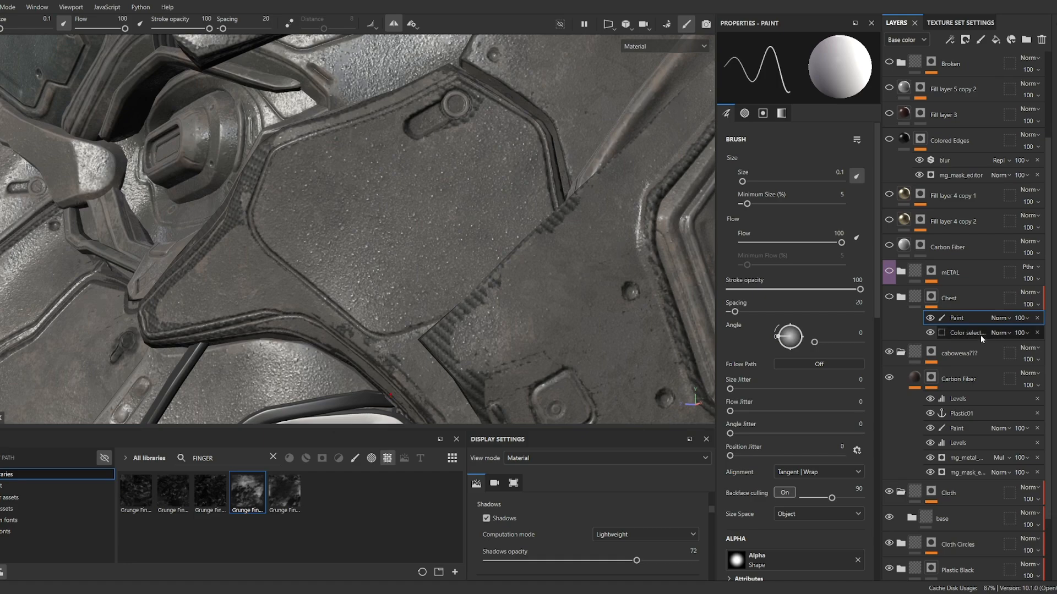
pyautogui.scroll(-5, 484, 234)
pyautogui.keyDown('alt'); pyautogui.moveTo(477, 231); pyautogui.dragTo(556, 238); pyautogui.keyUp('alt')
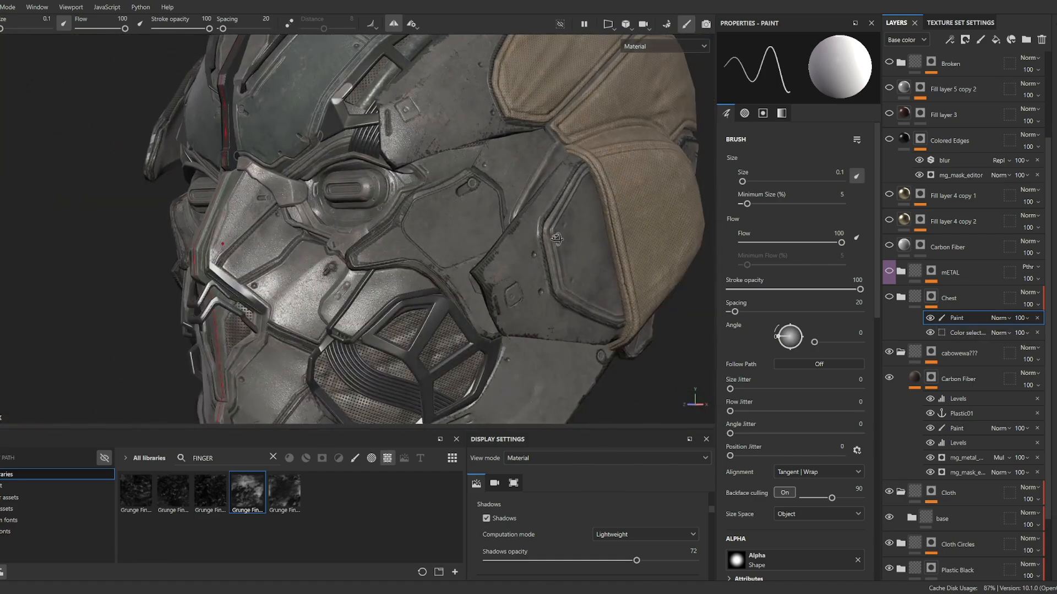
pyautogui.scroll(3, 470, 257)
pyautogui.keyDown('alt'); pyautogui.moveTo(490, 247); pyautogui.dragTo(475, 225); pyautogui.keyUp('alt')
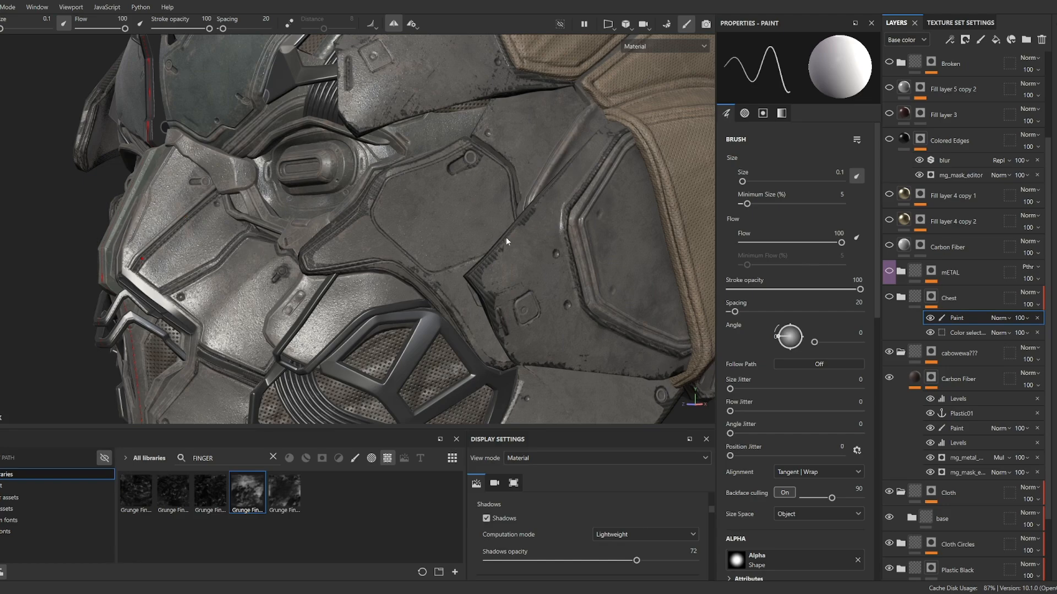
pyautogui.scroll(-4, 547, 242)
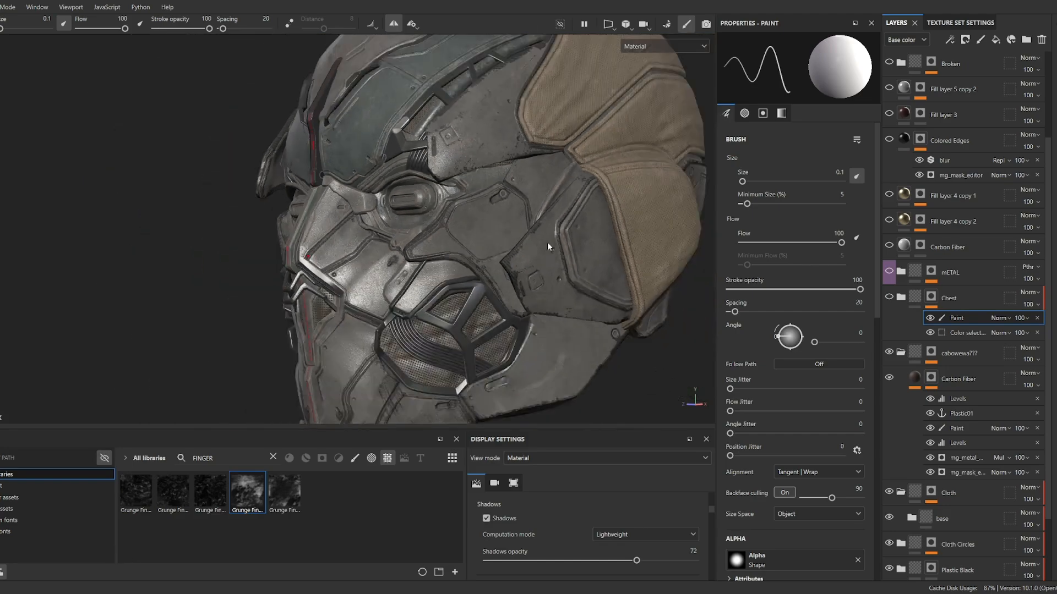
pyautogui.moveTo(547, 243)
pyautogui.keyDown('alt'); pyautogui.mouseDown()
pyautogui.moveTo(698, 241)
pyautogui.moveTo(531, 236)
pyautogui.mouseUp(); pyautogui.keyUp('alt')
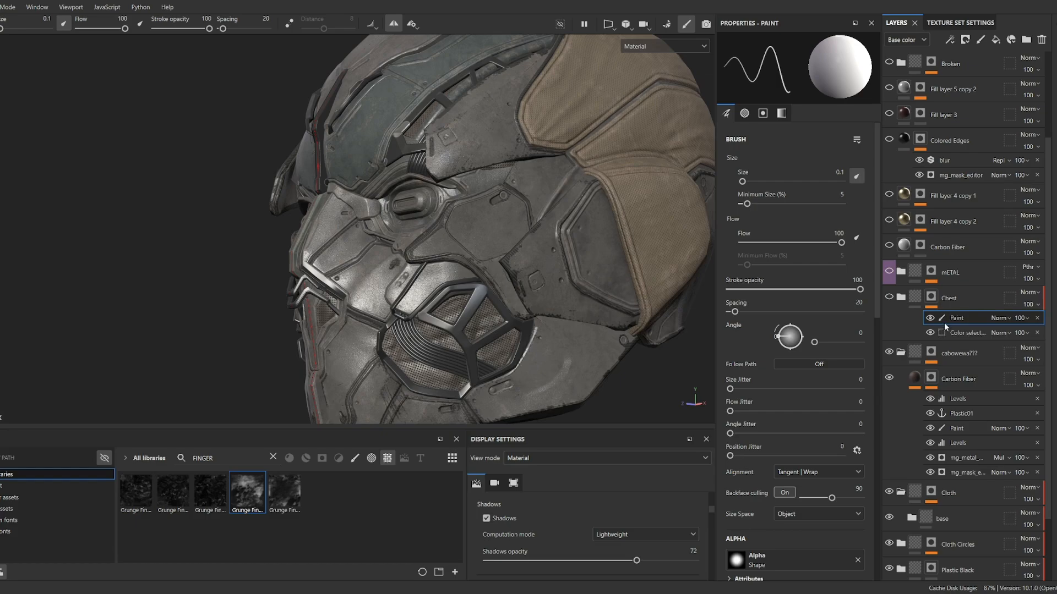
pyautogui.scroll(4, 546, 197)
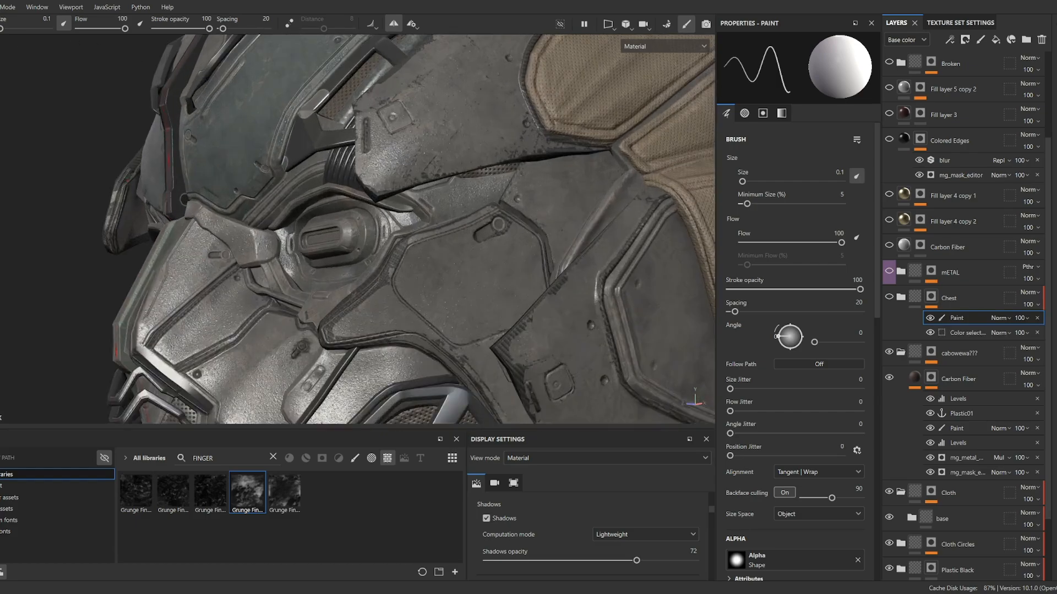
pyautogui.keyDown('alt'); pyautogui.moveTo(438, 185); pyautogui.dragTo(458, 165); pyautogui.keyUp('alt')
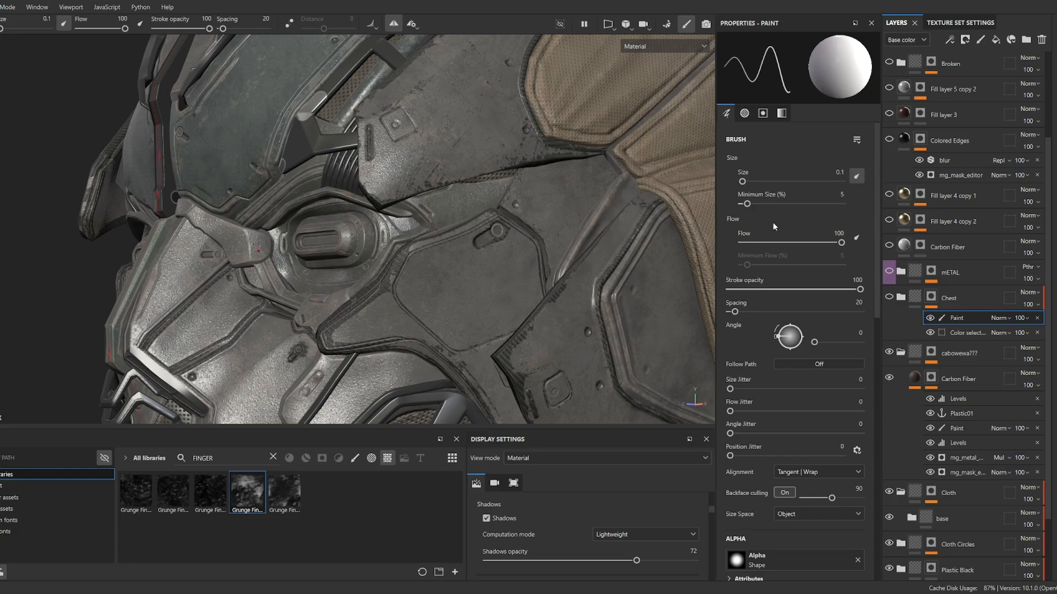
# Select the Paint effect in the cabowewa??? folder's mask, set the brush size to 0.24, and view the whole head.
pyautogui.click(932, 353)
pyautogui.click(952, 369)
pyautogui.keyDown('ctrl'); pyautogui.moveTo(501, 246); pyautogui.dragTo(528, 246, button='right'); pyautogui.keyUp('ctrl')
pyautogui.scroll(1, 573, 287)
pyautogui.moveTo(574, 299)
pyautogui.keyDown('ctrl'); pyautogui.mouseDown(button='right')
pyautogui.moveTo(548, 298)
pyautogui.moveTo(581, 291)
pyautogui.mouseUp(button='right'); pyautogui.keyUp('ctrl')
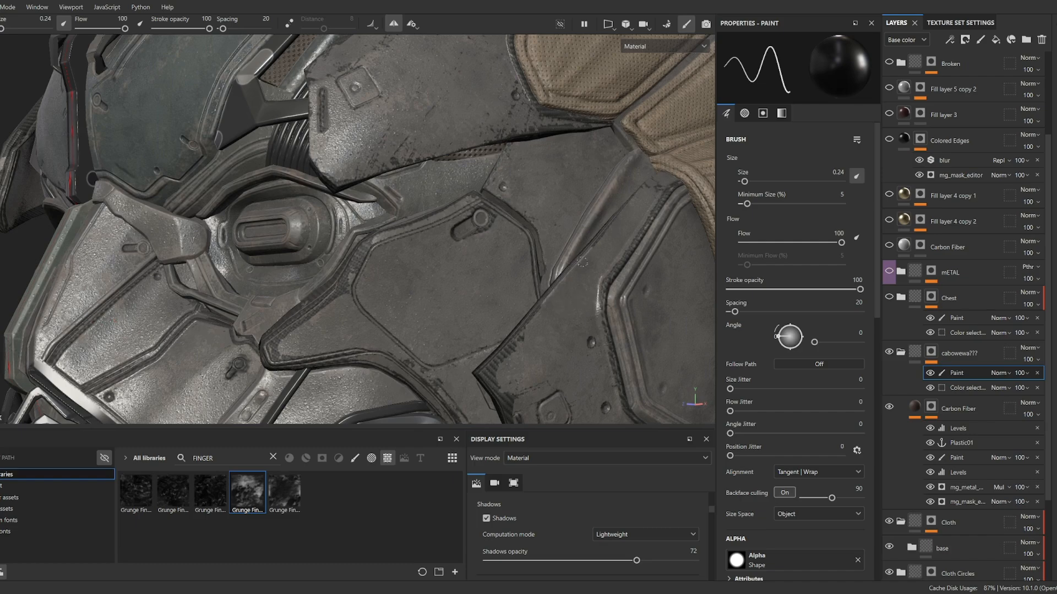
pyautogui.scroll(-5, 584, 250)
pyautogui.keyDown('alt'); pyautogui.moveTo(581, 260); pyautogui.dragTo(571, 278); pyautogui.keyUp('alt')
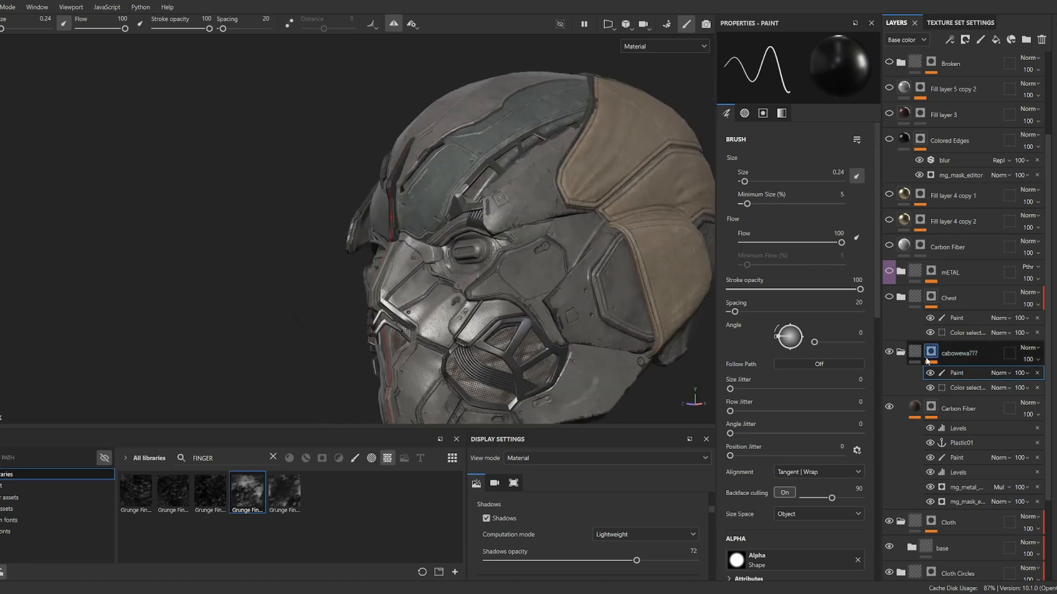
# Inspect the Carbon Fiber layer's mask around the eye up close and return to the material view.
pyautogui.keyDown('alt'); pyautogui.click(932, 409); pyautogui.keyUp('alt')
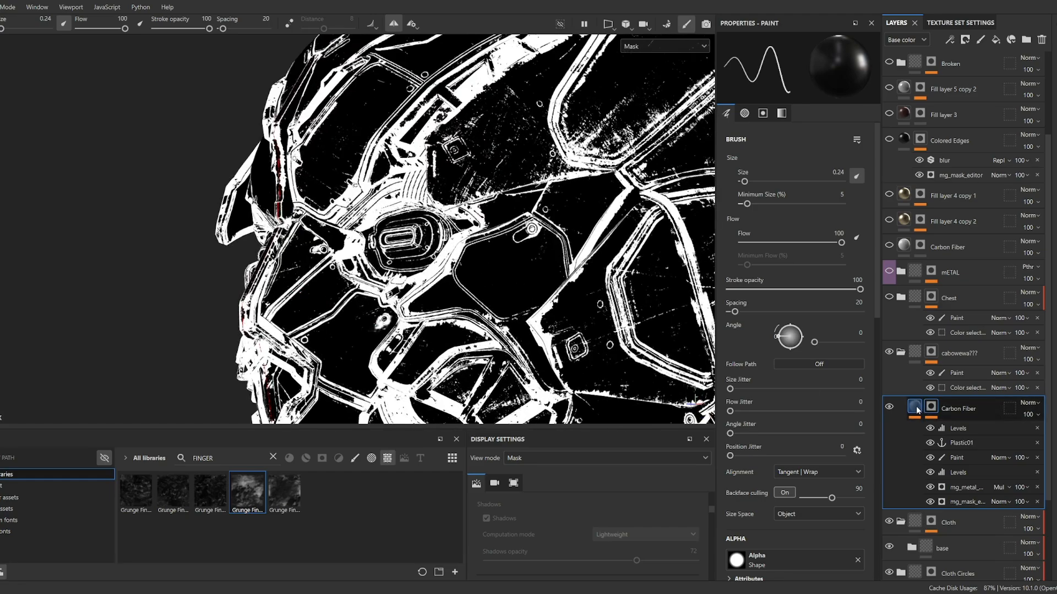
pyautogui.keyDown('alt'); pyautogui.moveTo(575, 281); pyautogui.dragTo(549, 263); pyautogui.keyUp('alt')
pyautogui.keyDown('alt'); pyautogui.moveTo(427, 153); pyautogui.dragTo(487, 155, button='right'); pyautogui.keyUp('alt')
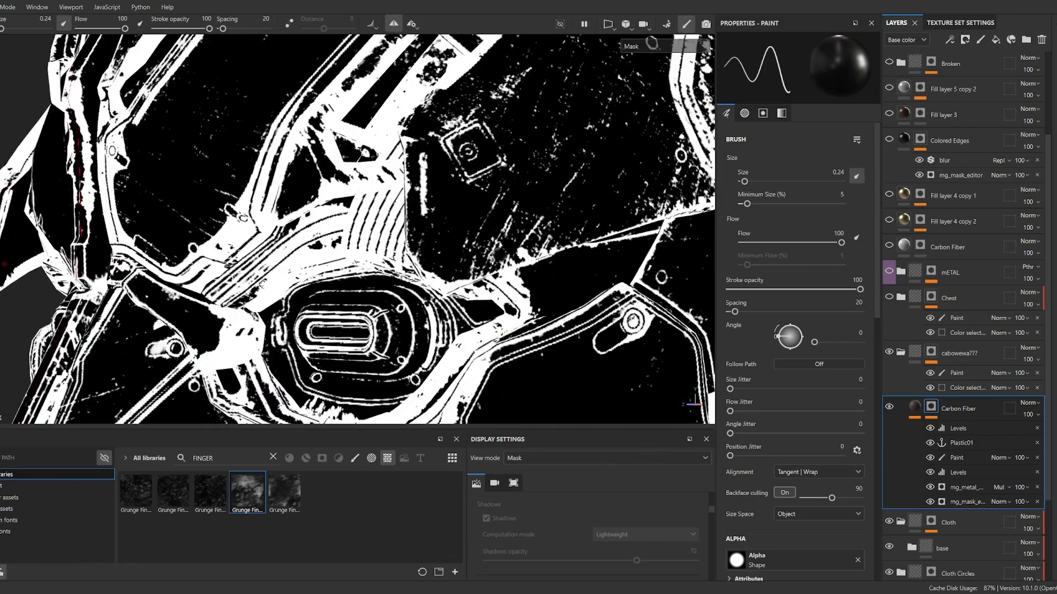
pyautogui.click(913, 353)
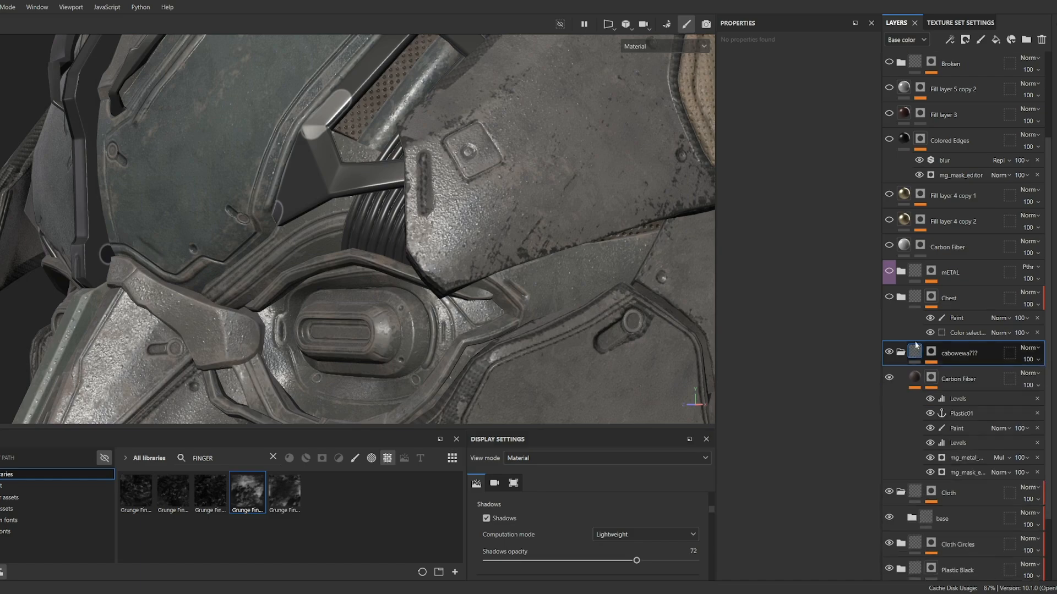
# Show the Chest folder and examine the chipped paint along the lower edge of the temple plate up close.
pyautogui.keyDown('alt'); pyautogui.moveTo(545, 251); pyautogui.dragTo(479, 242, button='right'); pyautogui.keyUp('alt')
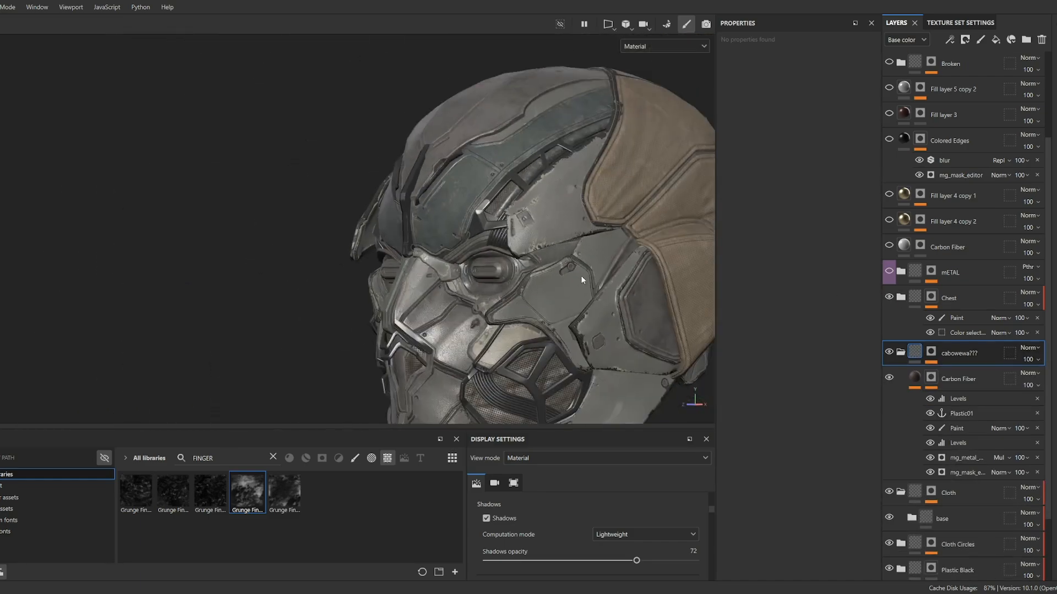
pyautogui.keyDown('alt'); pyautogui.moveTo(528, 220); pyautogui.dragTo(453, 185); pyautogui.keyUp('alt')
pyautogui.scroll(10, 462, 155)
pyautogui.scroll(6, 451, 180)
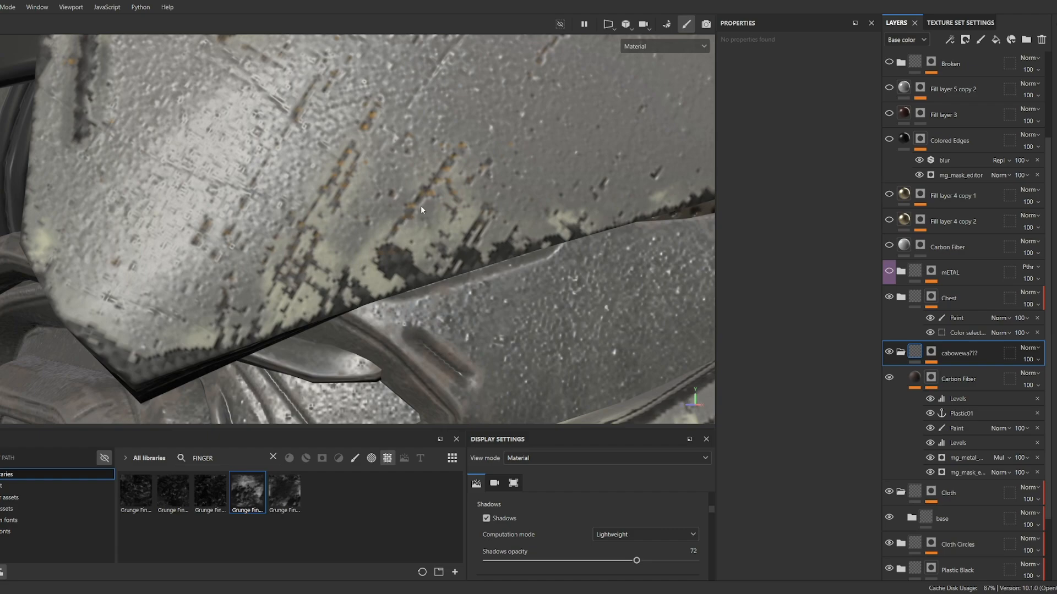
pyautogui.scroll(-10, 451, 169)
pyautogui.keyDown('alt'); pyautogui.moveTo(450, 169); pyautogui.dragTo(525, 238); pyautogui.keyUp('alt')
# Expand the Chest folder, look through its layers, select the Plastic Glossy subfolder, and collapse the Chest folder.
pyautogui.click(901, 298)
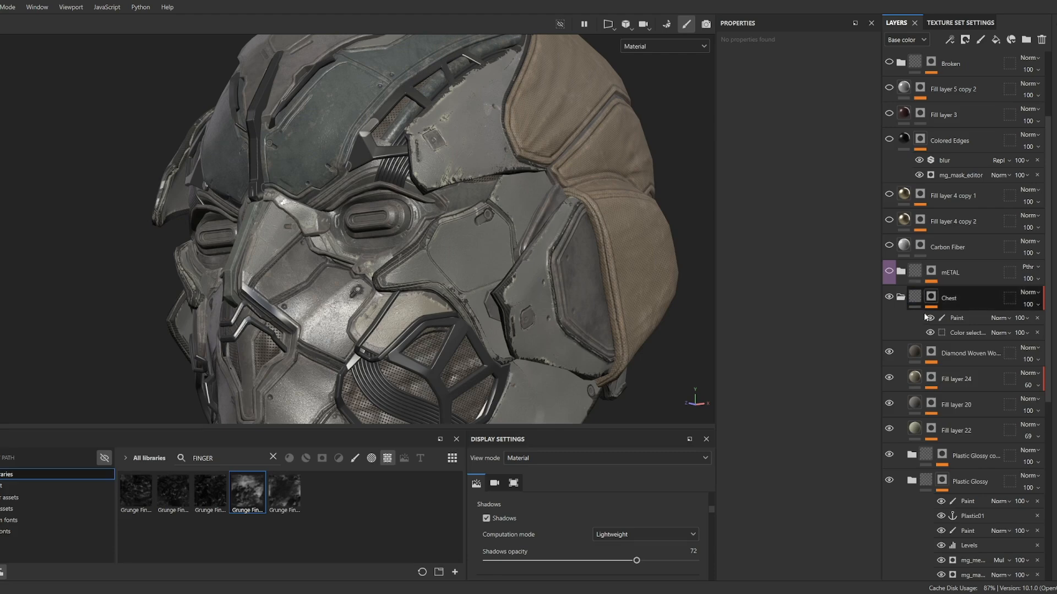
pyautogui.scroll(-2, 946, 363)
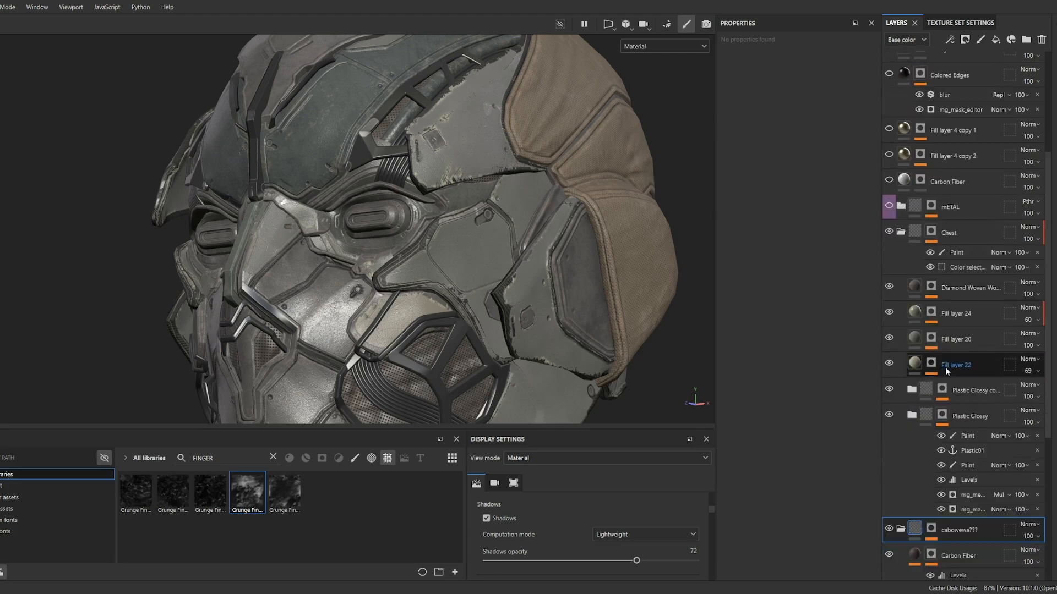
pyautogui.click(927, 414)
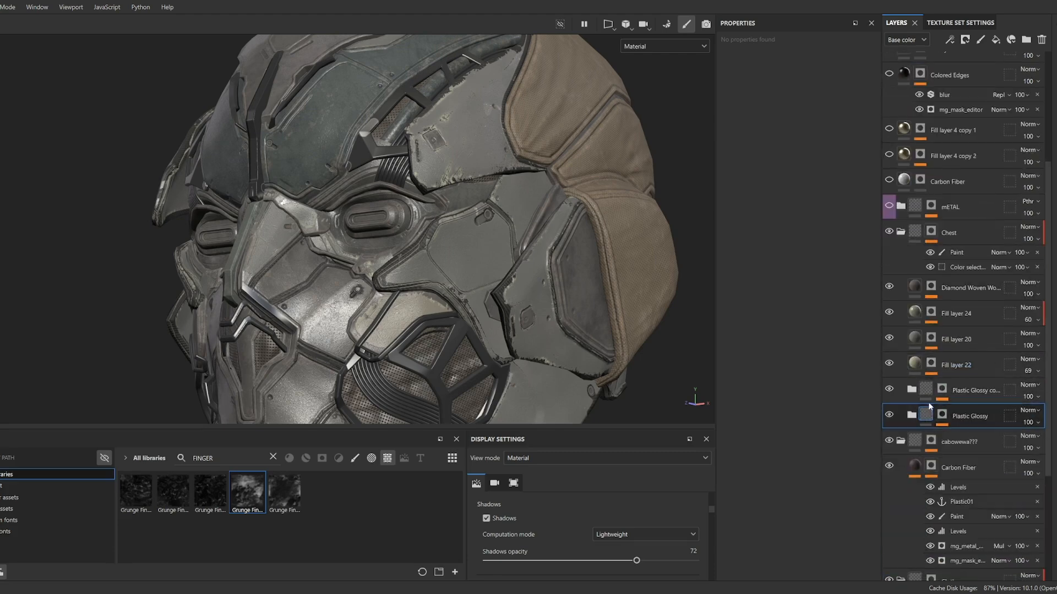
pyautogui.click(901, 233)
# Toggle the Chest folder's visibility to compare the head with and without it, leaving the folder shown.
pyautogui.click(889, 231)
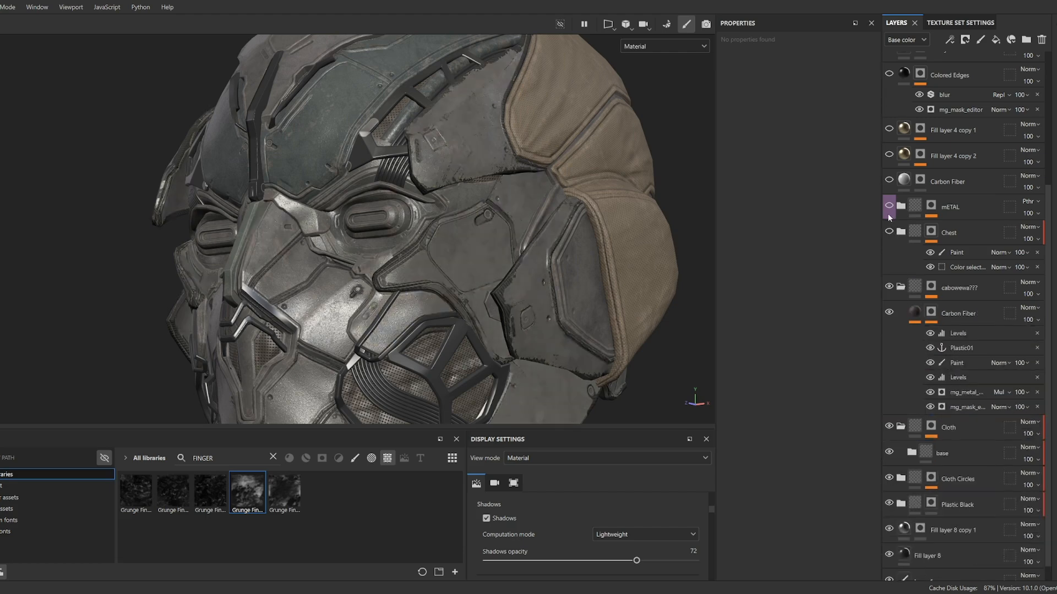
pyautogui.click(889, 231)
pyautogui.click(889, 231)
pyautogui.click(888, 230)
pyautogui.keyDown('alt'); pyautogui.moveTo(539, 231); pyautogui.dragTo(680, 284); pyautogui.keyUp('alt')
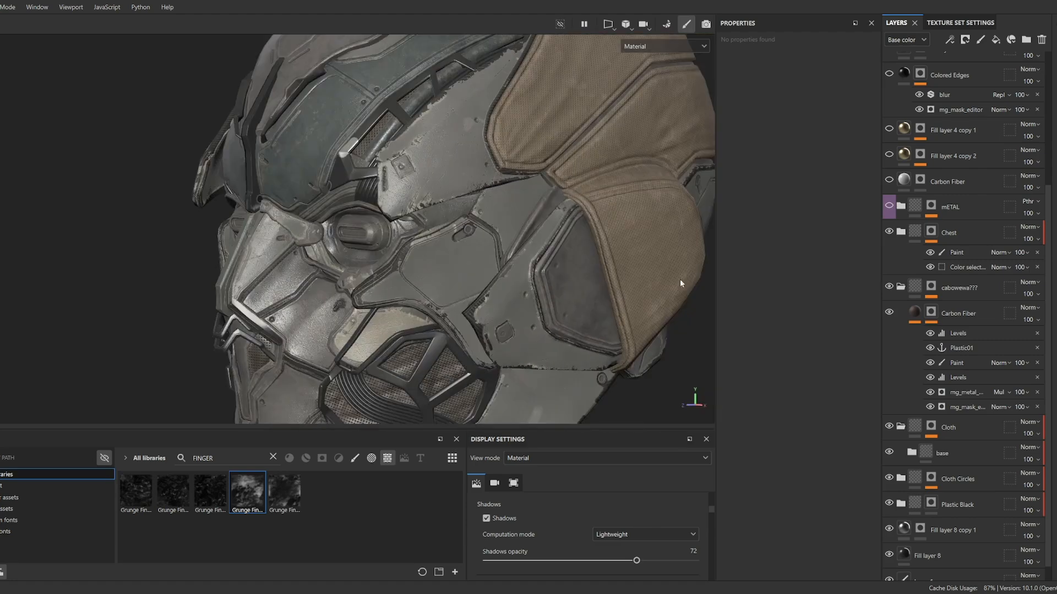
# Show the mETAL folder, view the metal trim around the mouth, and expand the folder.
pyautogui.click(888, 206)
pyautogui.keyDown('alt'); pyautogui.moveTo(636, 203); pyautogui.dragTo(643, 178); pyautogui.keyUp('alt')
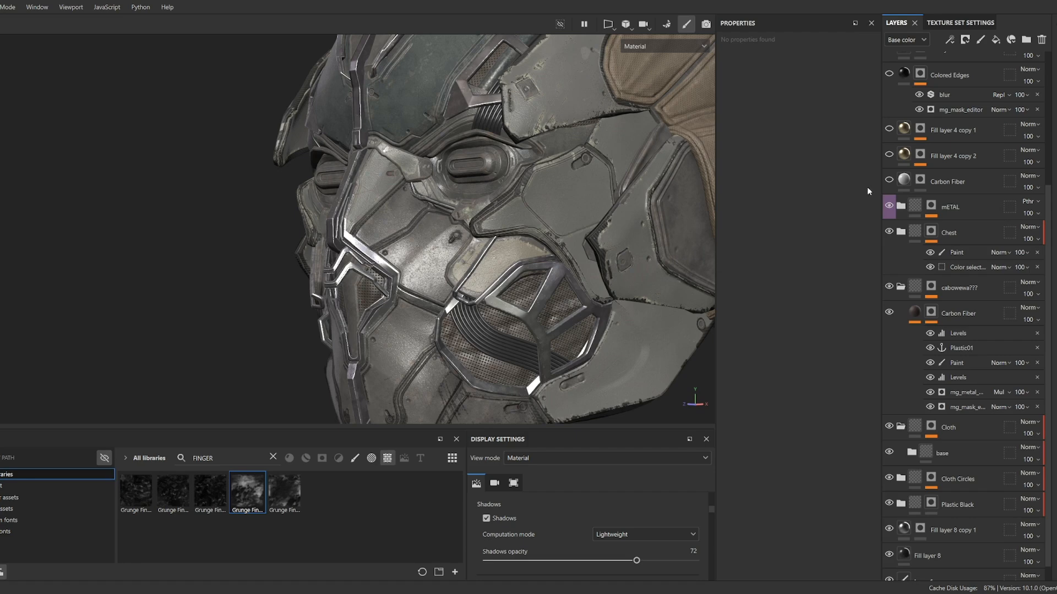
pyautogui.click(902, 207)
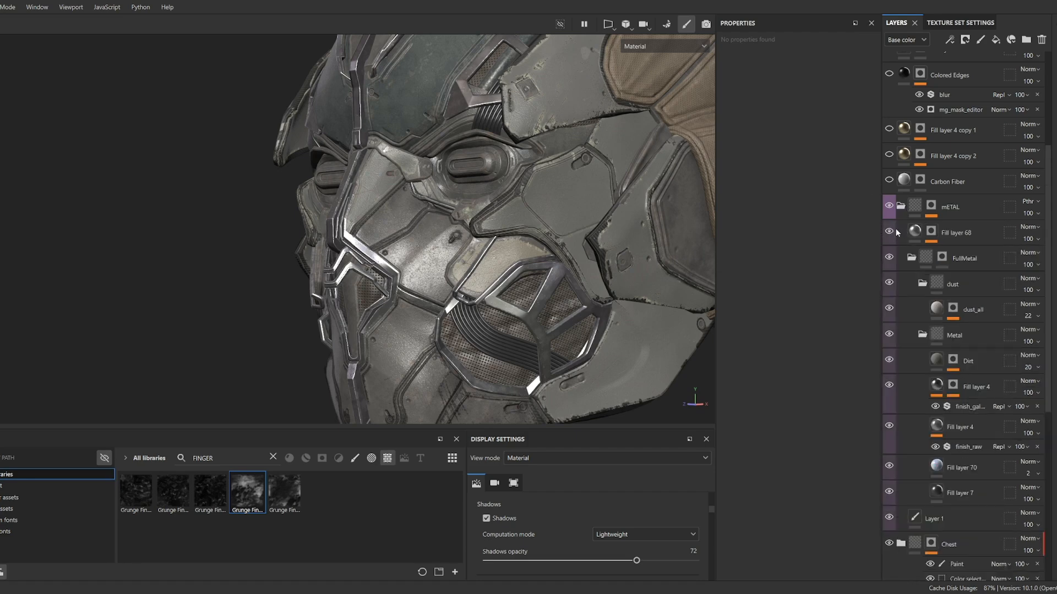
# Hide Fill layer 68, the dust folder, Dirt and both Fill layer 4 layers, and inspect Fill layer 7's fill settings.
pyautogui.click(888, 231)
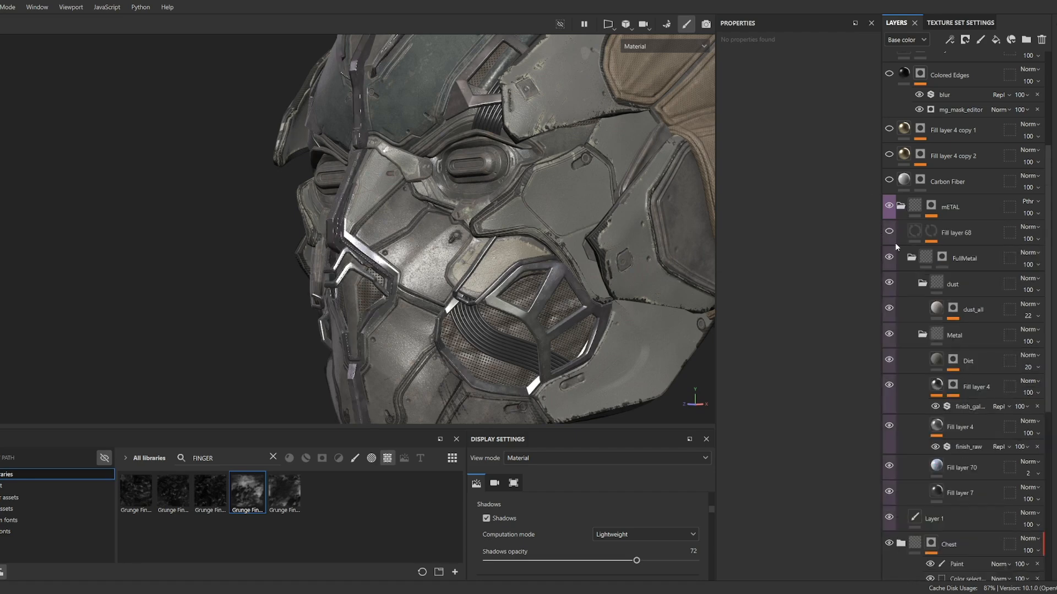
pyautogui.click(922, 284)
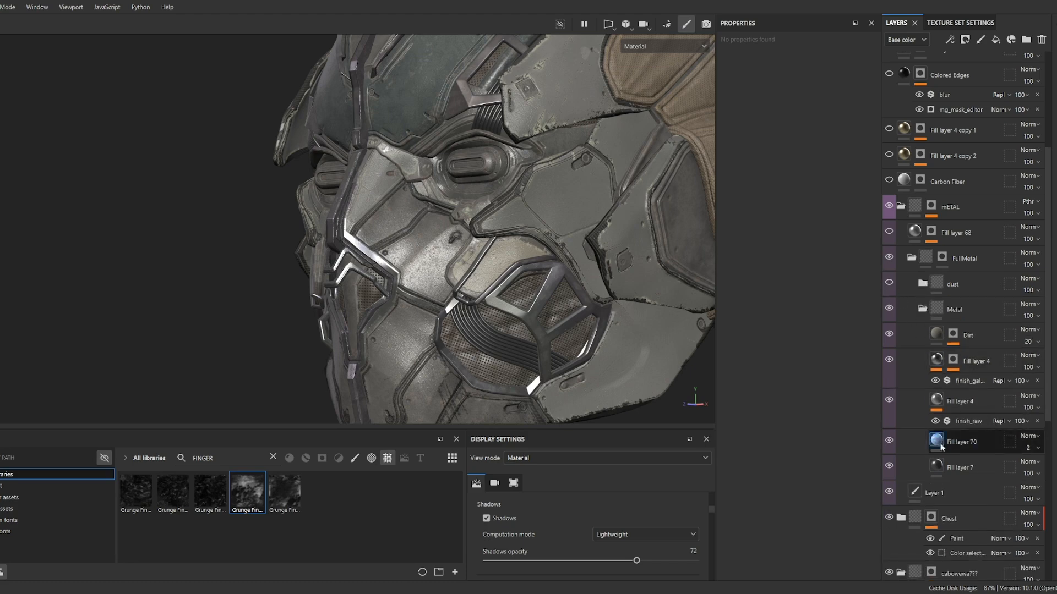
pyautogui.click(935, 467)
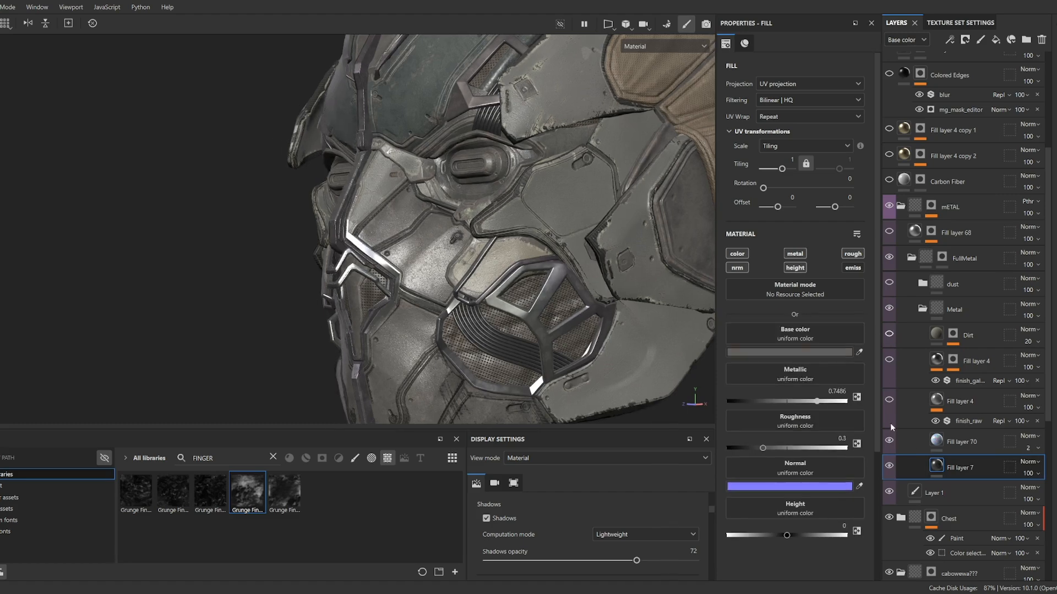
# Select Fill layer 70 in the Metal folder, preview its hologram base color at 100 opacity, and set the opacity to 4.
pyautogui.scroll(5, 553, 280)
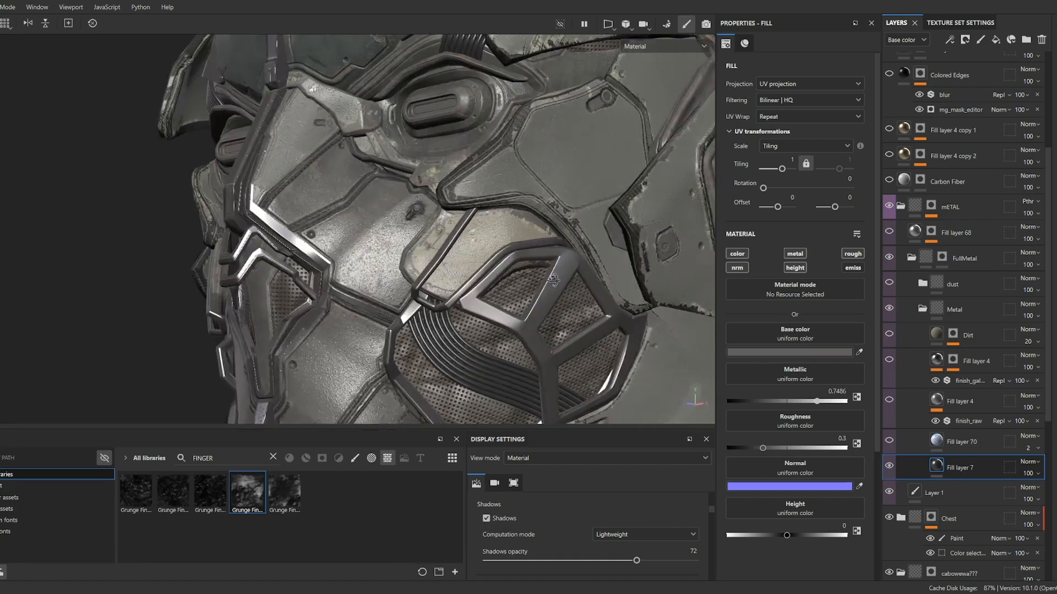
pyautogui.keyDown('alt'); pyautogui.moveTo(471, 302); pyautogui.dragTo(403, 295); pyautogui.keyUp('alt')
pyautogui.scroll(3, 410, 286)
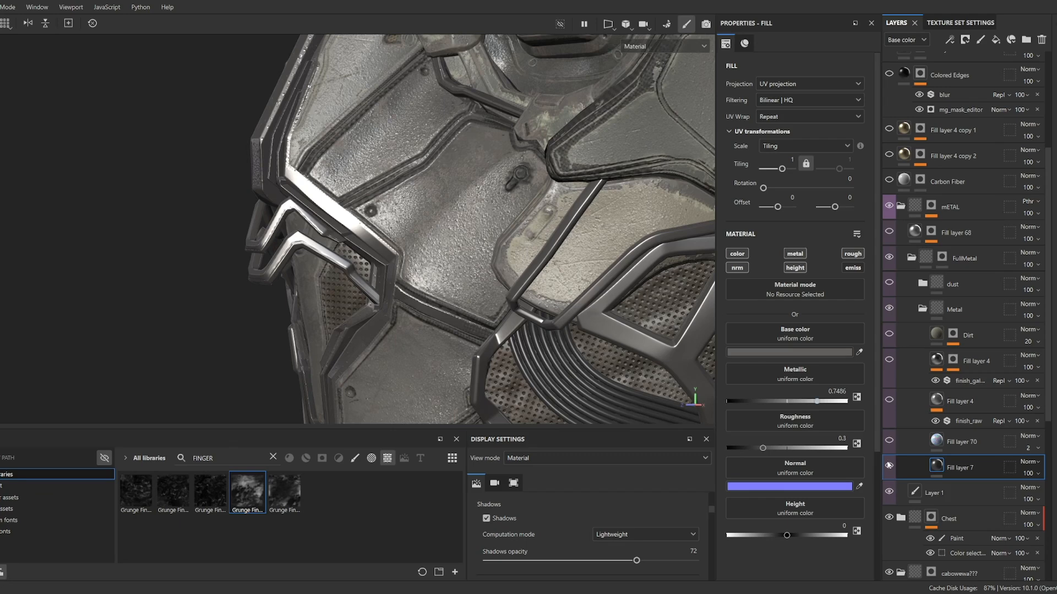
pyautogui.keyDown('alt'); pyautogui.moveTo(447, 327); pyautogui.dragTo(475, 299); pyautogui.keyUp('alt')
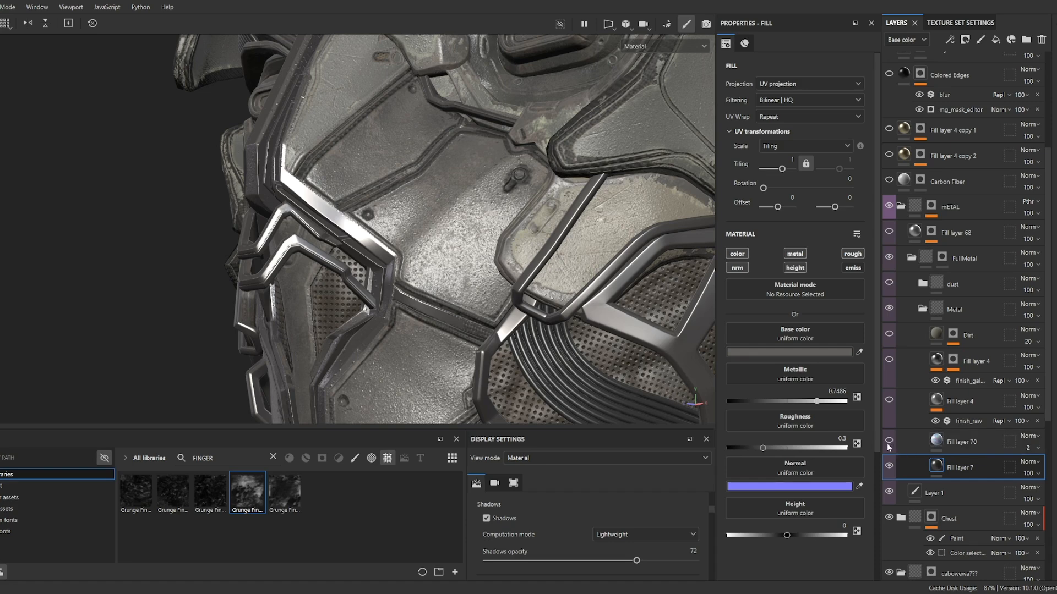
pyautogui.click(965, 441)
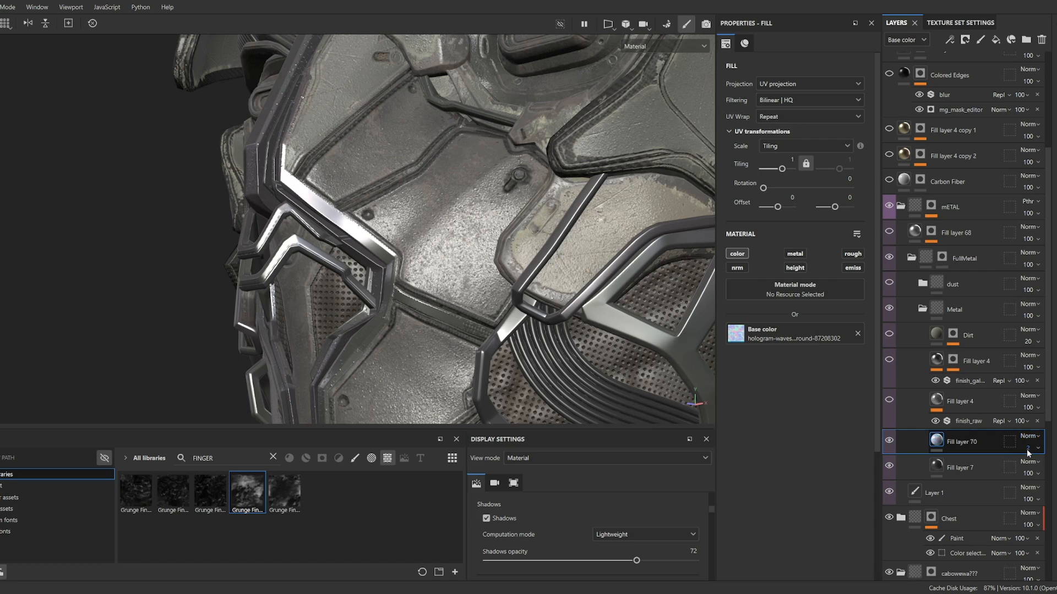
pyautogui.moveTo(981, 461); pyautogui.dragTo(1038, 461)
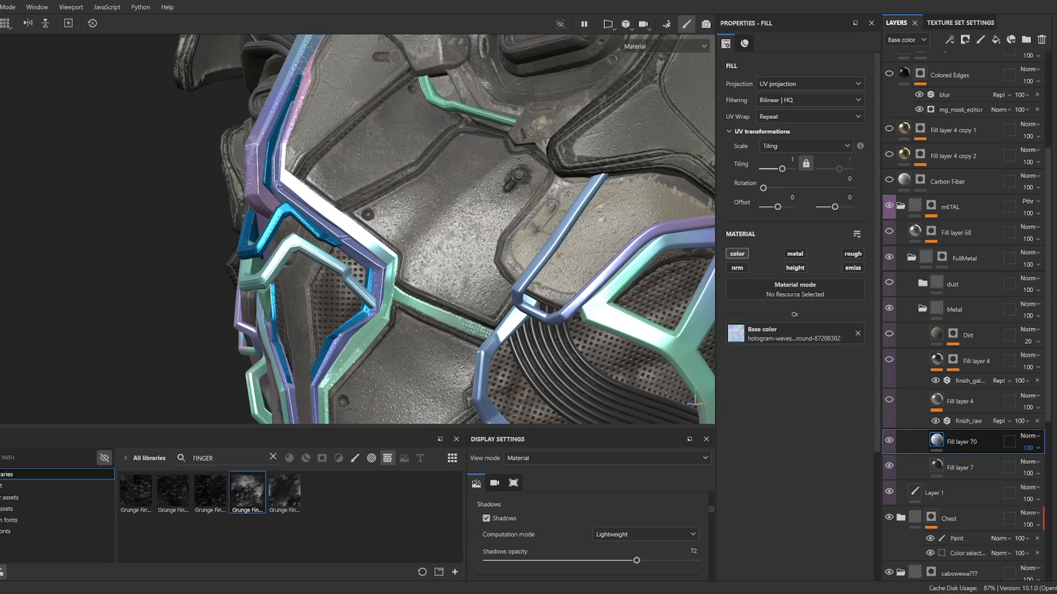
pyautogui.moveTo(1028, 448); pyautogui.dragTo(850, 377)
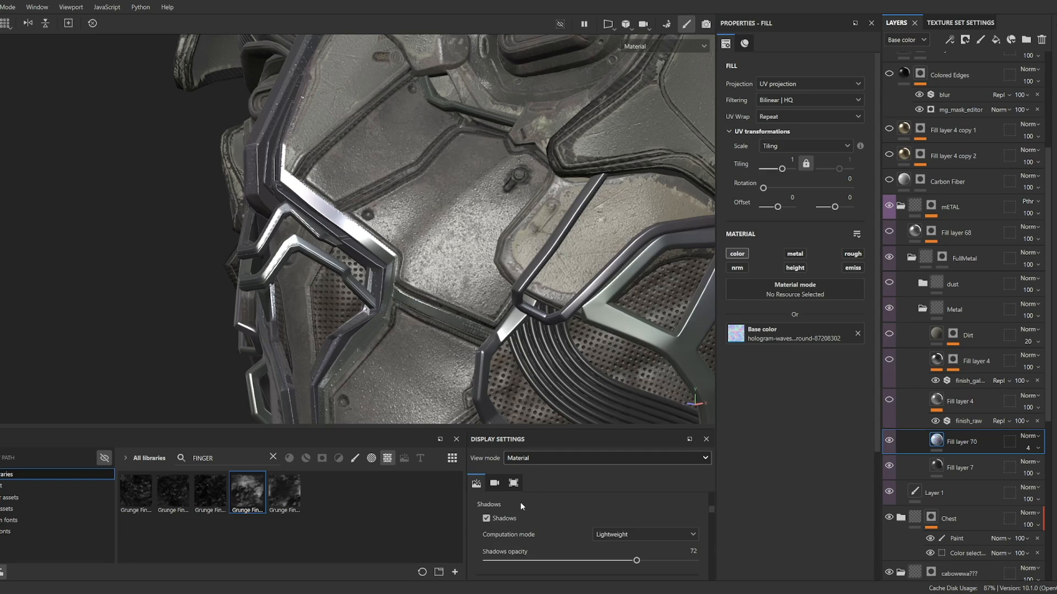
# Examine the metal trim in the Base color view, and return to the Material view.
pyautogui.press('c')
pyautogui.keyDown('alt'); pyautogui.moveTo(557, 312); pyautogui.dragTo(454, 296, button='middle'); pyautogui.keyUp('alt')
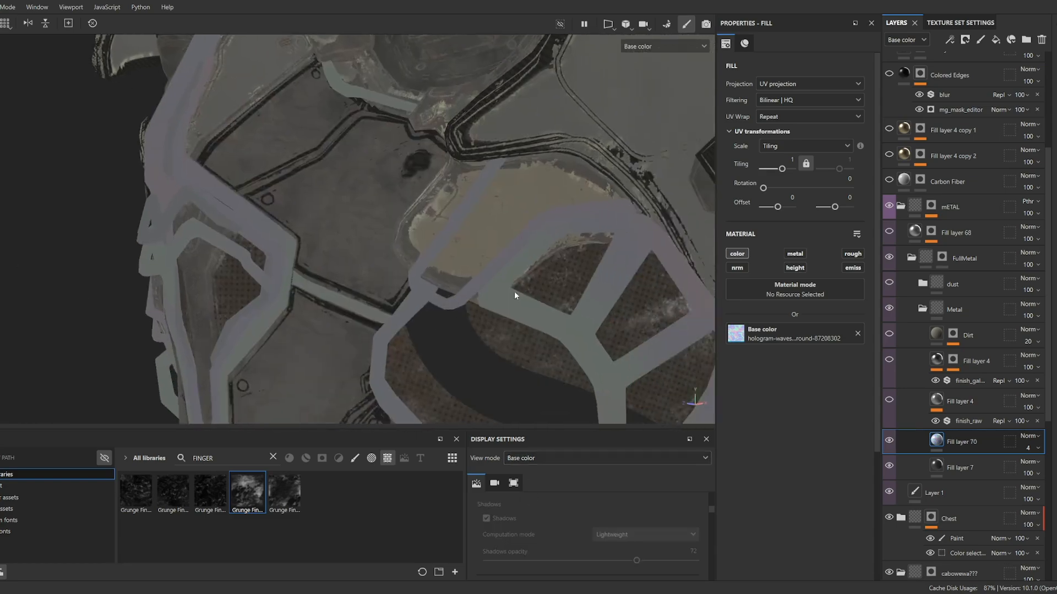
pyautogui.scroll(-10, 506, 286)
pyautogui.keyDown('alt'); pyautogui.keyDown('shift'); pyautogui.moveTo(512, 288); pyautogui.dragTo(616, 295); pyautogui.keyUp('shift'); pyautogui.keyUp('alt')
pyautogui.scroll(10, 500, 295)
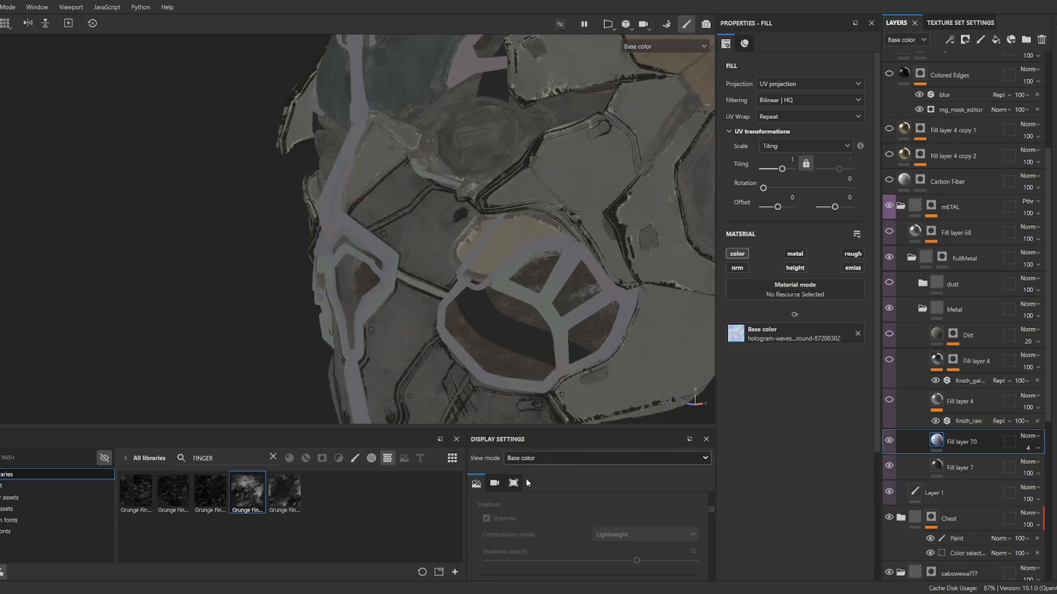
pyautogui.press('m')
# Show both Fill layer 4 layers and the Dirt layer in the Metal folder, and examine the surface of the mouth trim.
pyautogui.keyDown('alt'); pyautogui.moveTo(504, 301); pyautogui.dragTo(552, 287); pyautogui.keyUp('alt')
pyautogui.scroll(-5, 579, 292)
pyautogui.scroll(5, 579, 290)
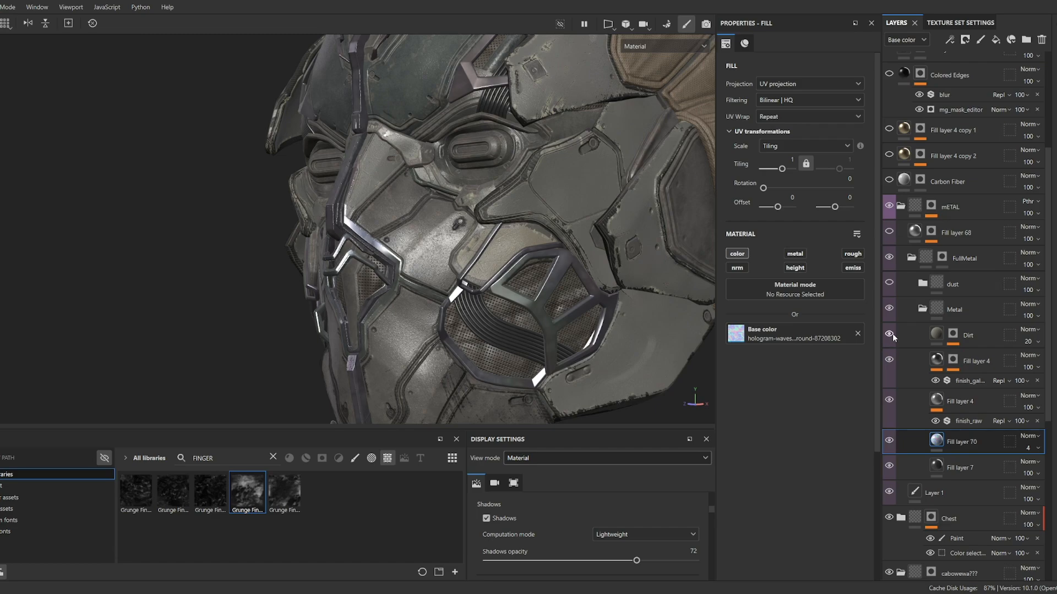
pyautogui.scroll(5, 557, 314)
pyautogui.keyDown('alt'); pyautogui.moveTo(561, 331); pyautogui.dragTo(523, 329); pyautogui.keyUp('alt')
pyautogui.scroll(-5, 525, 333)
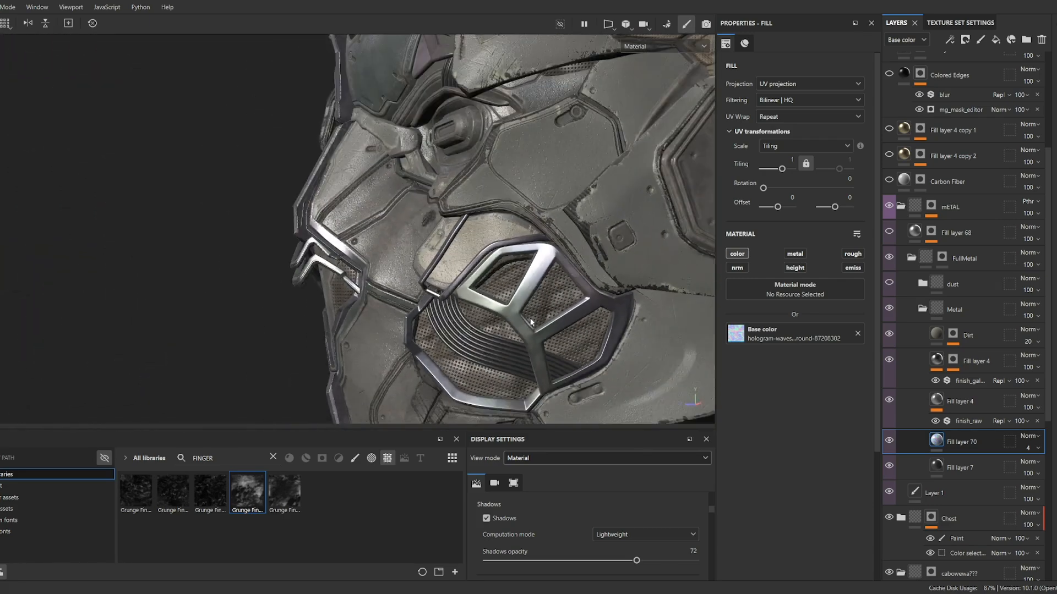
pyautogui.scroll(8, 556, 293)
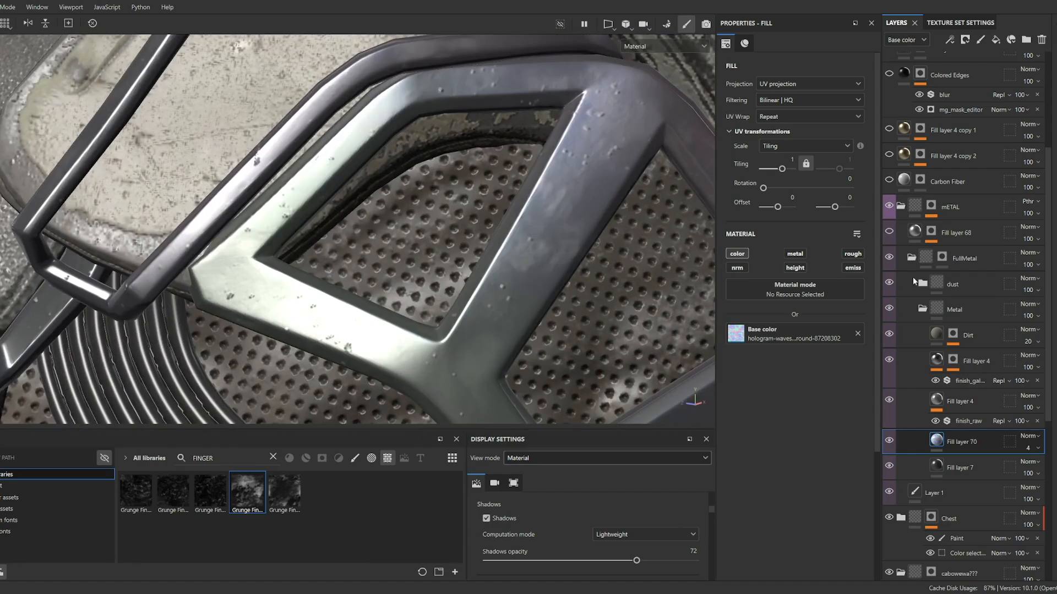
# Select the dust folder and show it together with Fill layer 68.
pyautogui.click(925, 284)
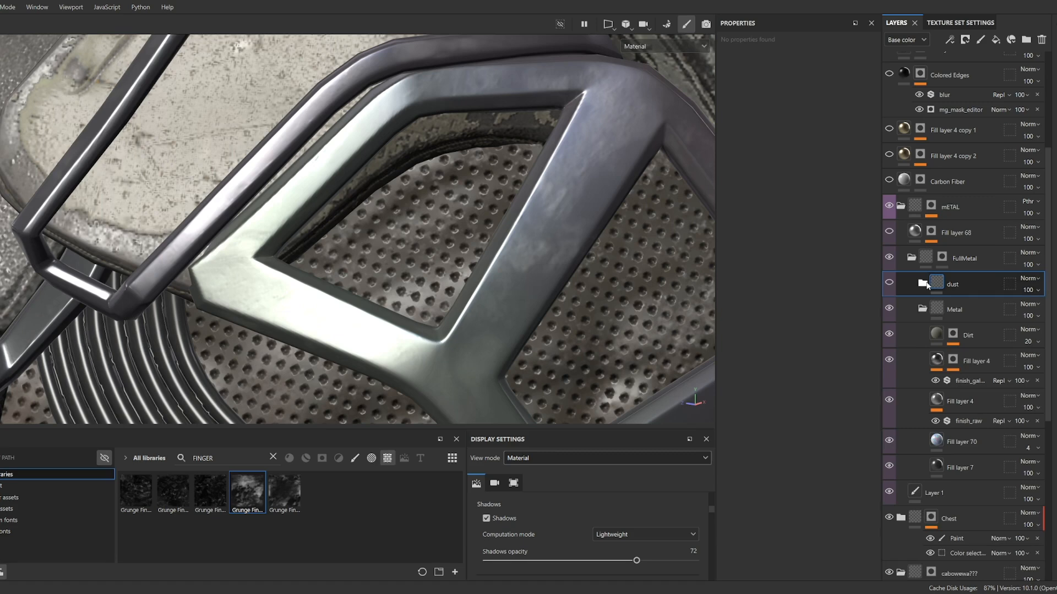
pyautogui.click(924, 284)
pyautogui.scroll(-6, 485, 291)
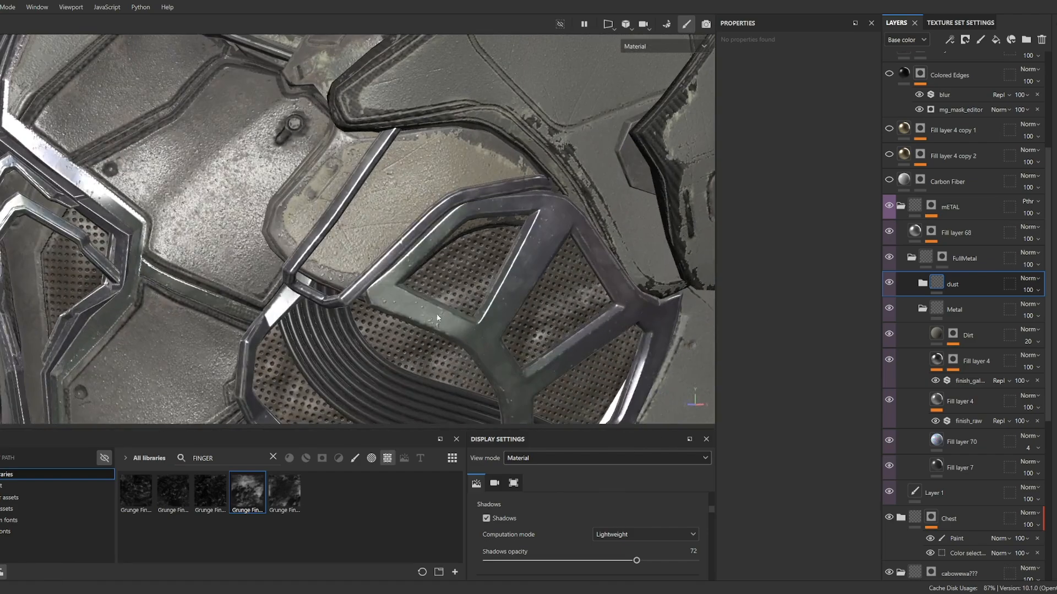
# Examine the completed metal trim on the head from both sides and the front.
pyautogui.keyDown('alt'); pyautogui.moveTo(438, 318); pyautogui.dragTo(528, 330, button='middle'); pyautogui.keyUp('alt')
pyautogui.moveTo(468, 231)
pyautogui.keyDown('alt'); pyautogui.mouseDown()
pyautogui.moveTo(545, 226)
pyautogui.moveTo(467, 220)
pyautogui.mouseUp(); pyautogui.keyUp('alt')
pyautogui.scroll(-4, 468, 221)
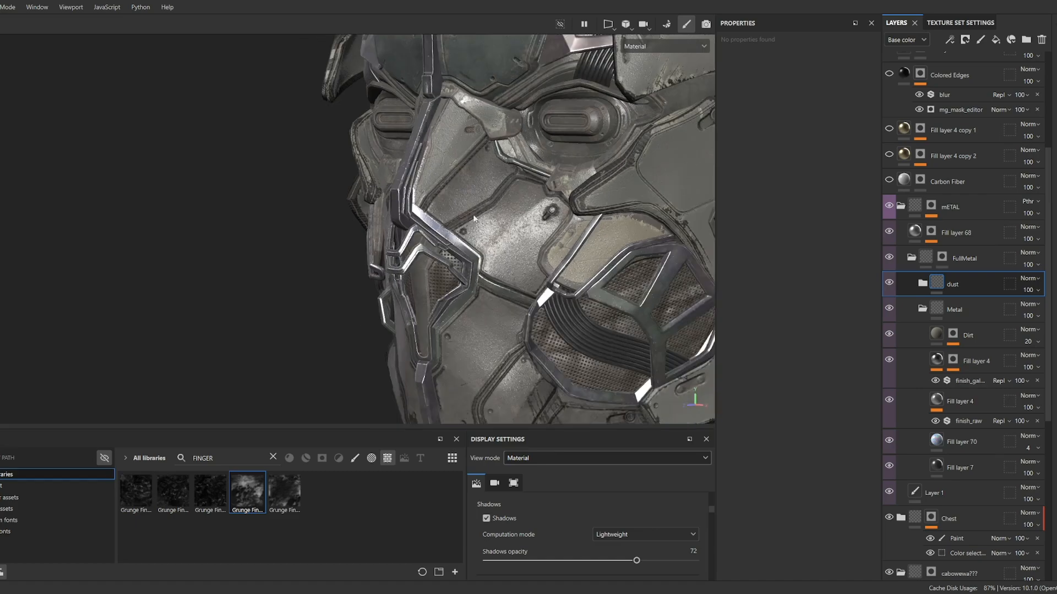
pyautogui.keyDown('alt'); pyautogui.moveTo(487, 195); pyautogui.dragTo(462, 205, button='middle'); pyautogui.keyUp('alt')
pyautogui.scroll(4, 461, 210)
pyautogui.keyDown('alt'); pyautogui.moveTo(461, 212); pyautogui.dragTo(696, 225); pyautogui.keyUp('alt')
pyautogui.scroll(-7, 596, 245)
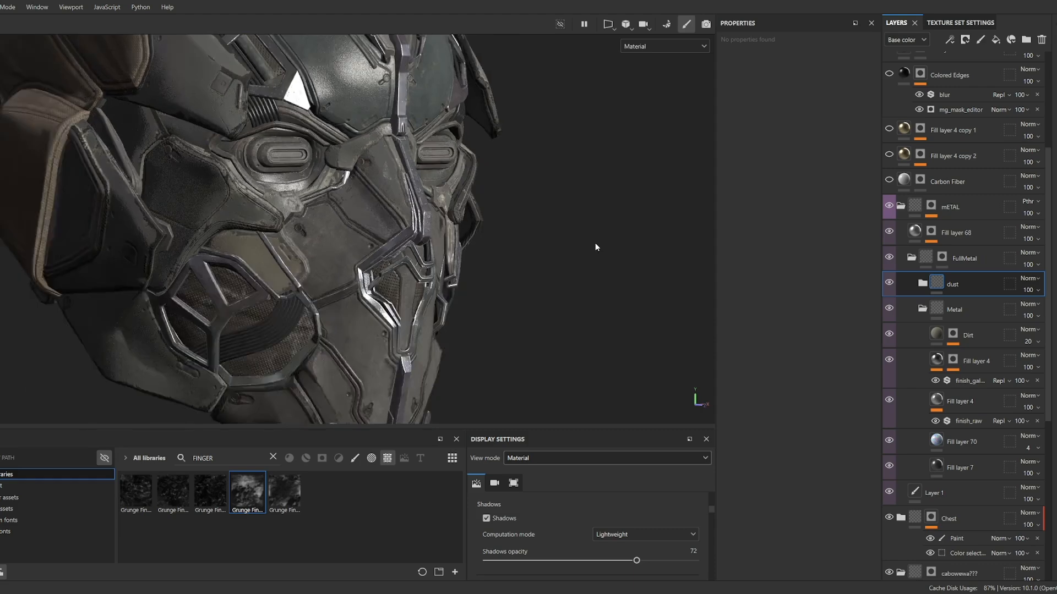
pyautogui.scroll(-3, 595, 245)
pyautogui.keyDown('alt'); pyautogui.moveTo(595, 245); pyautogui.dragTo(476, 228); pyautogui.keyUp('alt')
pyautogui.scroll(4, 385, 190)
pyautogui.scroll(-5, 385, 190)
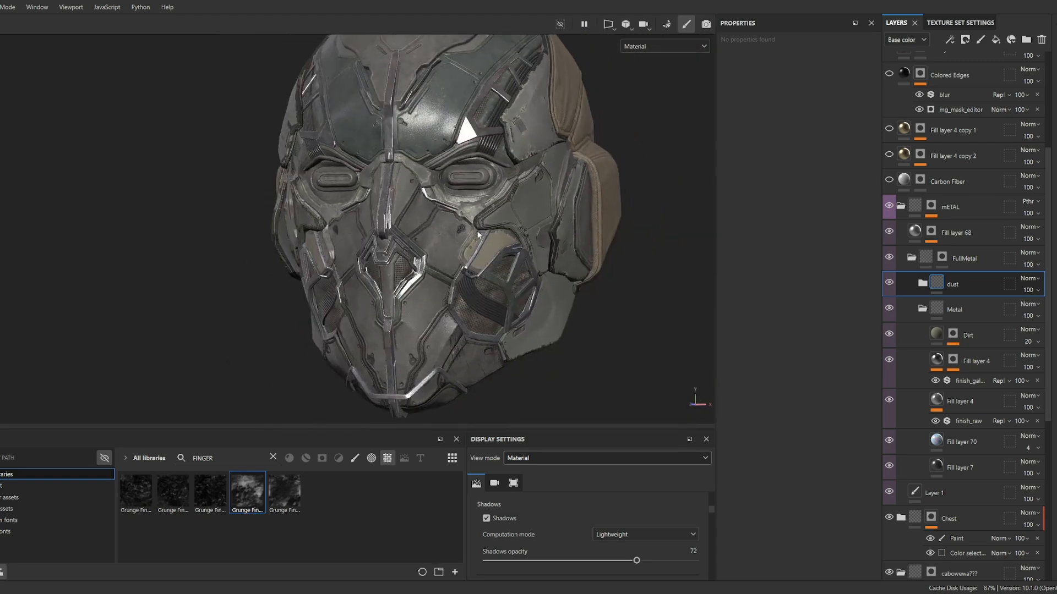
pyautogui.keyDown('alt'); pyautogui.moveTo(619, 237); pyautogui.dragTo(673, 236); pyautogui.keyUp('alt')
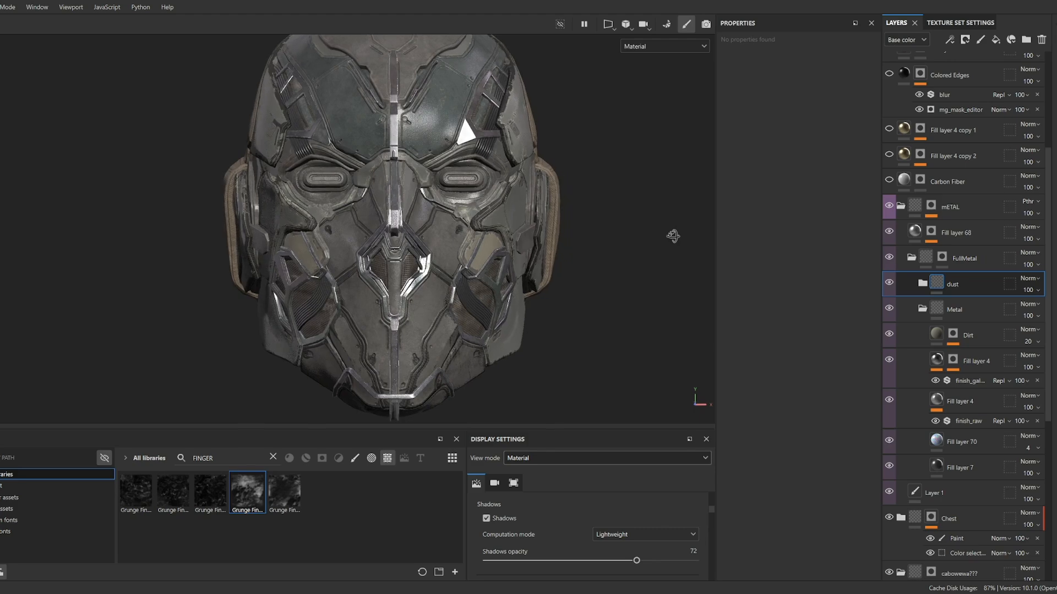
# Show the Carbon Fiber layer and examine the head with it from the front and side.
pyautogui.scroll(3, 918, 215)
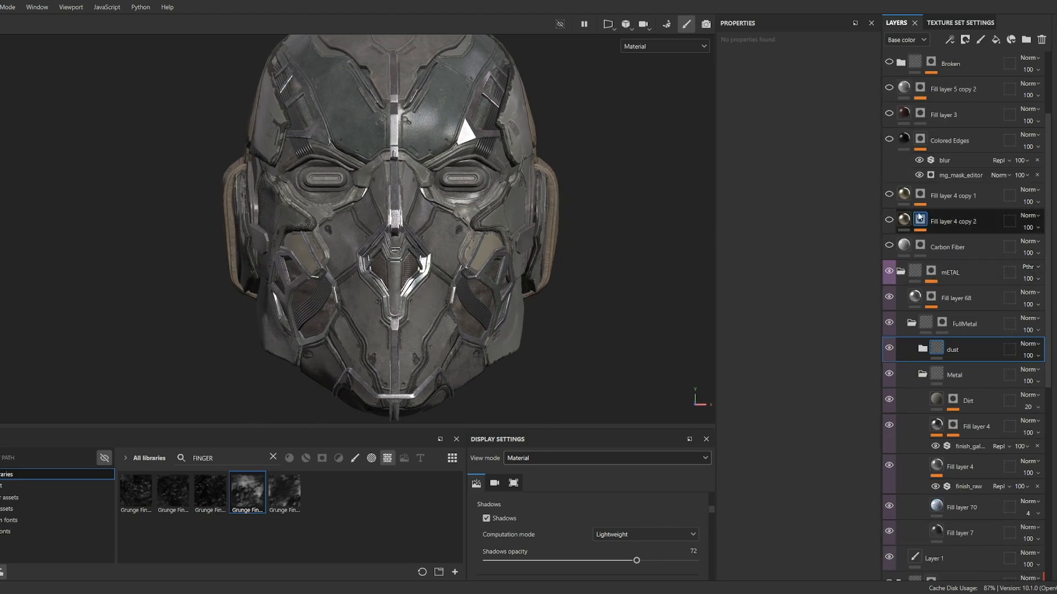
pyautogui.click(889, 246)
pyautogui.scroll(4, 538, 289)
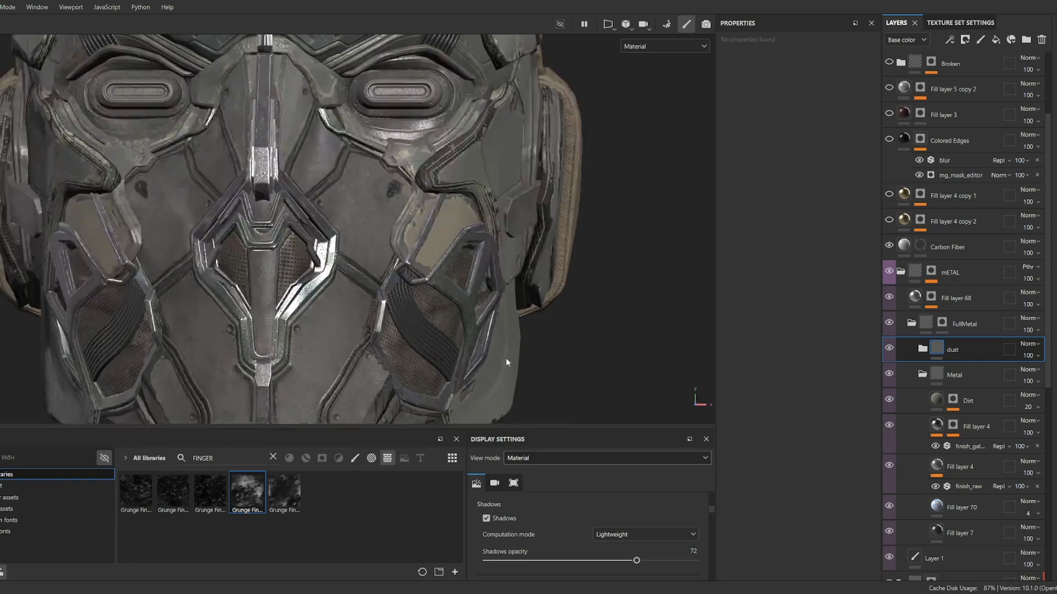
pyautogui.keyDown('alt'); pyautogui.moveTo(507, 361); pyautogui.dragTo(375, 304); pyautogui.keyUp('alt')
pyautogui.scroll(2, 396, 327)
pyautogui.scroll(1, 396, 328)
pyautogui.scroll(4, 385, 361)
pyautogui.scroll(-6, 376, 303)
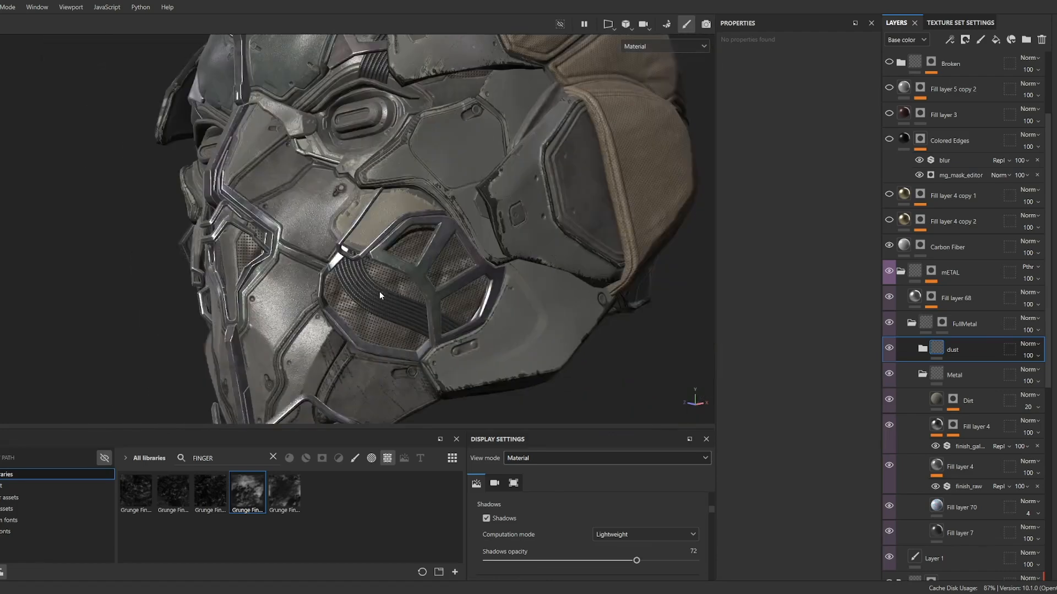
pyautogui.keyDown('alt'); pyautogui.moveTo(381, 220); pyautogui.dragTo(431, 231); pyautogui.keyUp('alt')
pyautogui.keyDown('alt'); pyautogui.moveTo(431, 232); pyautogui.dragTo(502, 305, button='middle'); pyautogui.keyUp('alt')
pyautogui.keyDown('alt'); pyautogui.moveTo(502, 305); pyautogui.dragTo(691, 282); pyautogui.keyUp('alt')
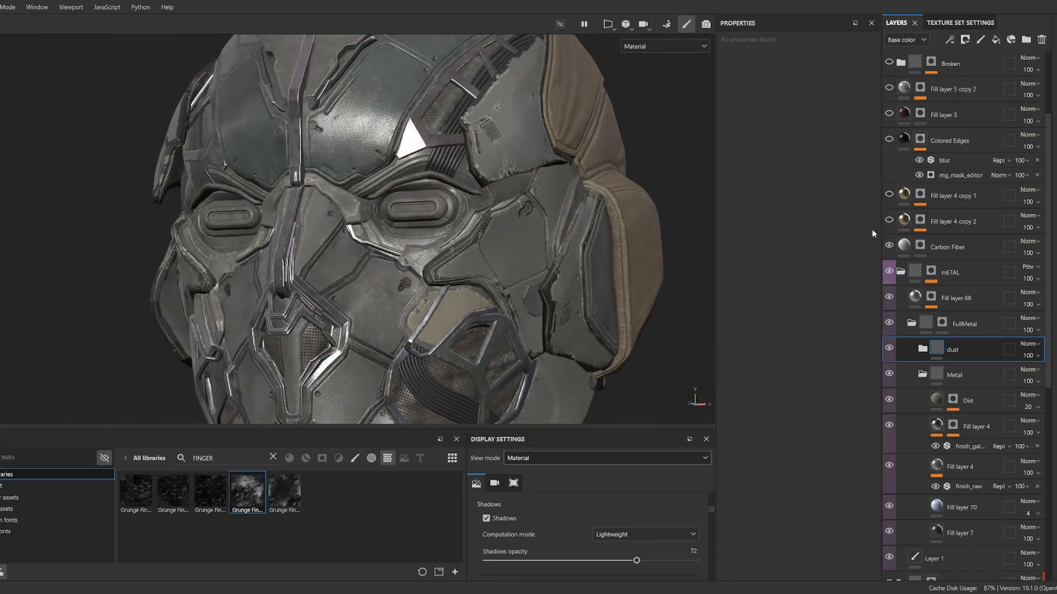
# Show Fill layer 4 copy 2 and Fill layer 4 copy 1, and inspect the Color selection in copy 1's mask.
pyautogui.click(902, 222)
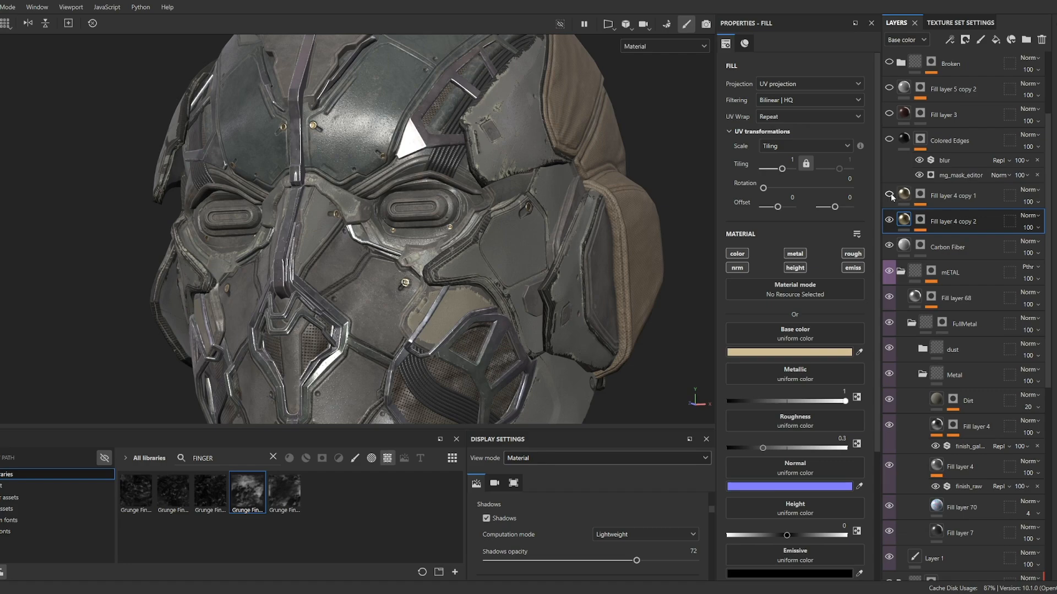
pyautogui.click(902, 196)
pyautogui.keyDown('alt'); pyautogui.moveTo(548, 260); pyautogui.dragTo(393, 294); pyautogui.keyUp('alt')
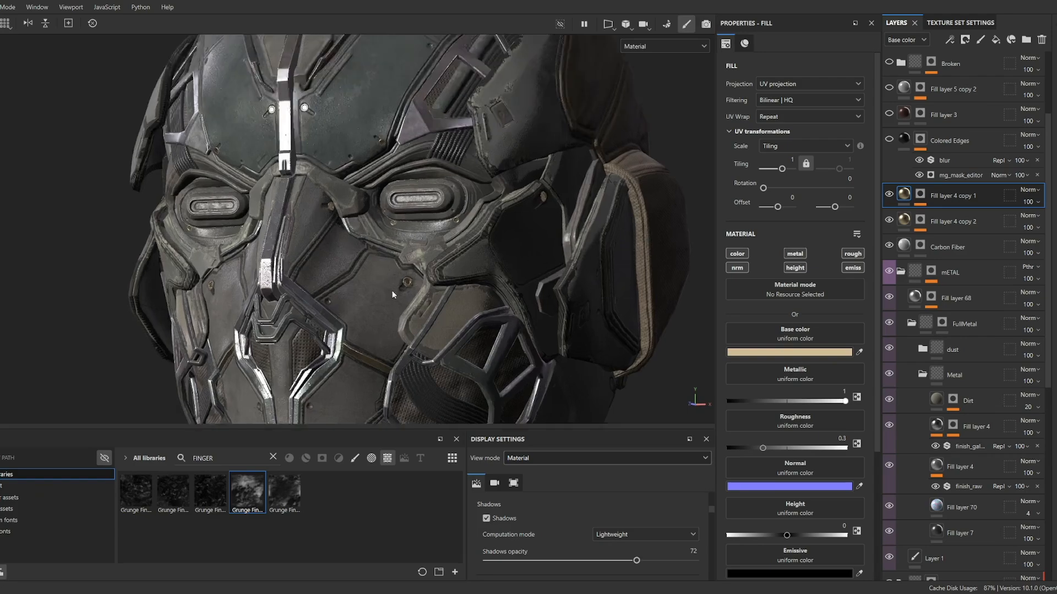
pyautogui.scroll(5, 407, 281)
pyautogui.scroll(-8, 424, 274)
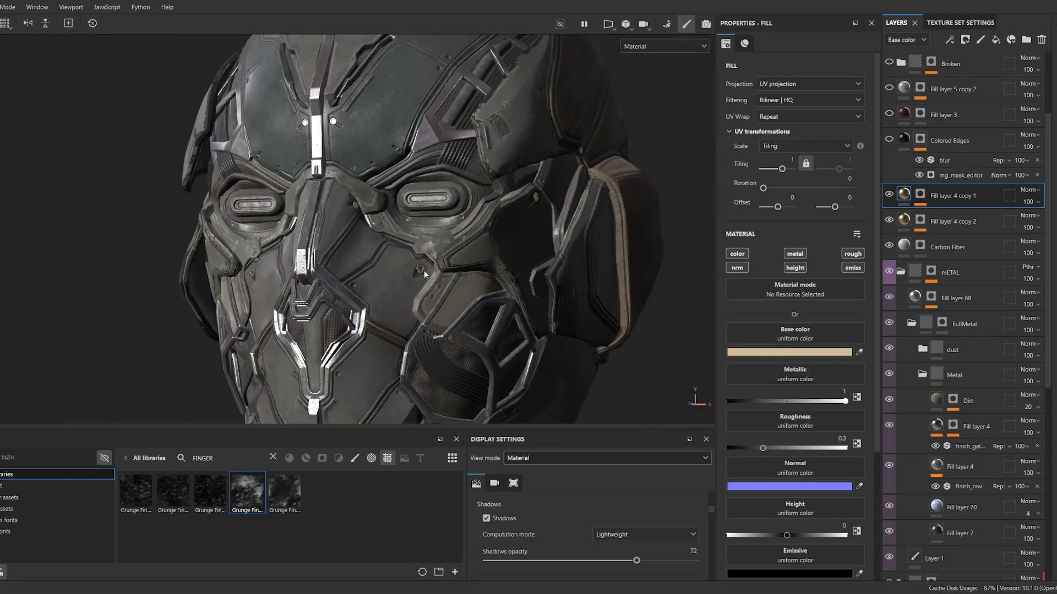
pyautogui.click(919, 196)
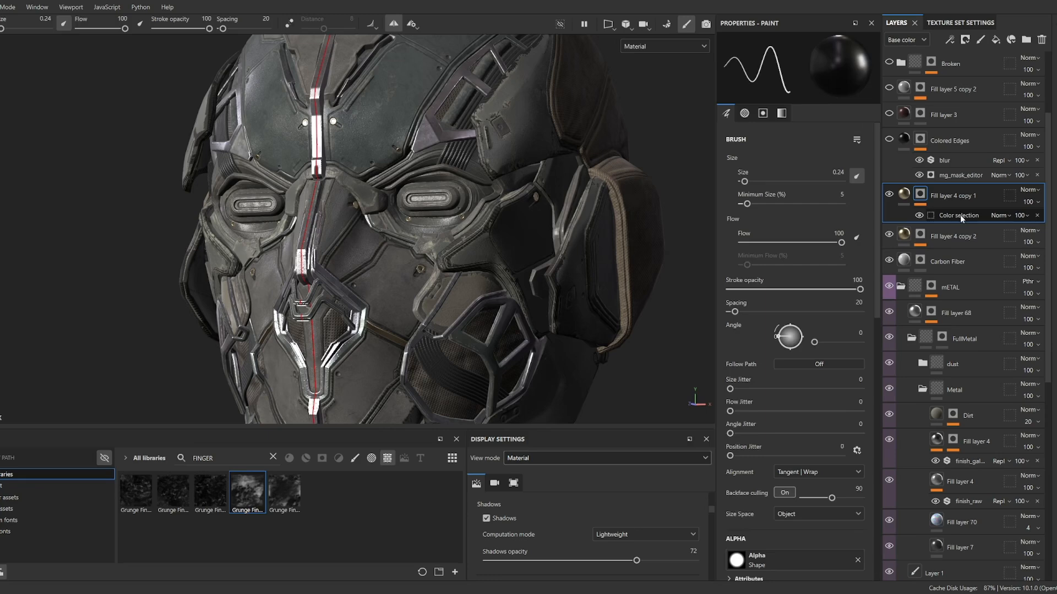
pyautogui.click(959, 215)
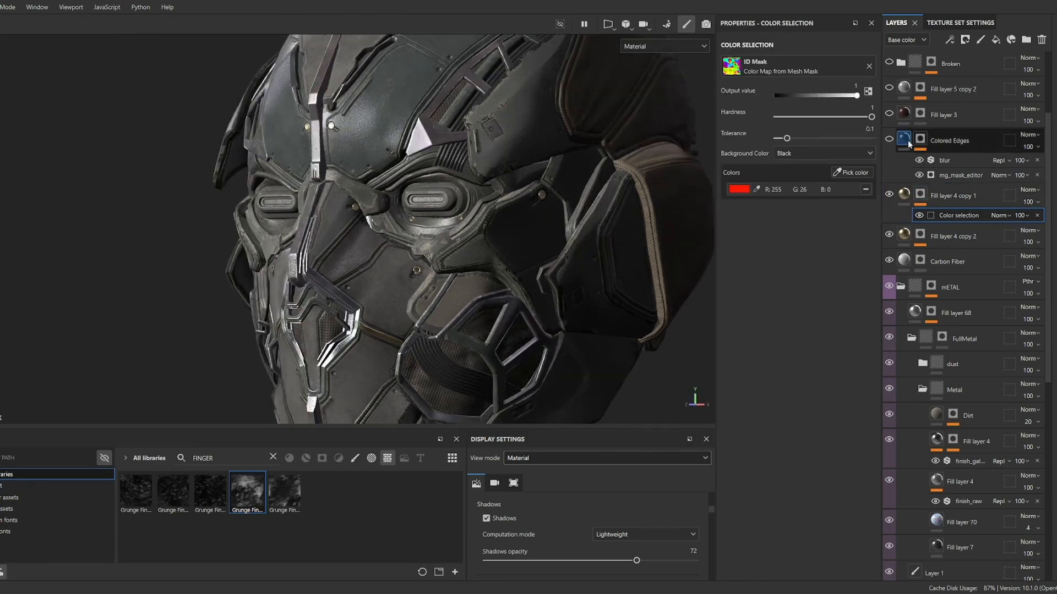
# Select the Colored Edges layer and toggle its visibility to compare the edges, leaving it shown.
pyautogui.click(906, 140)
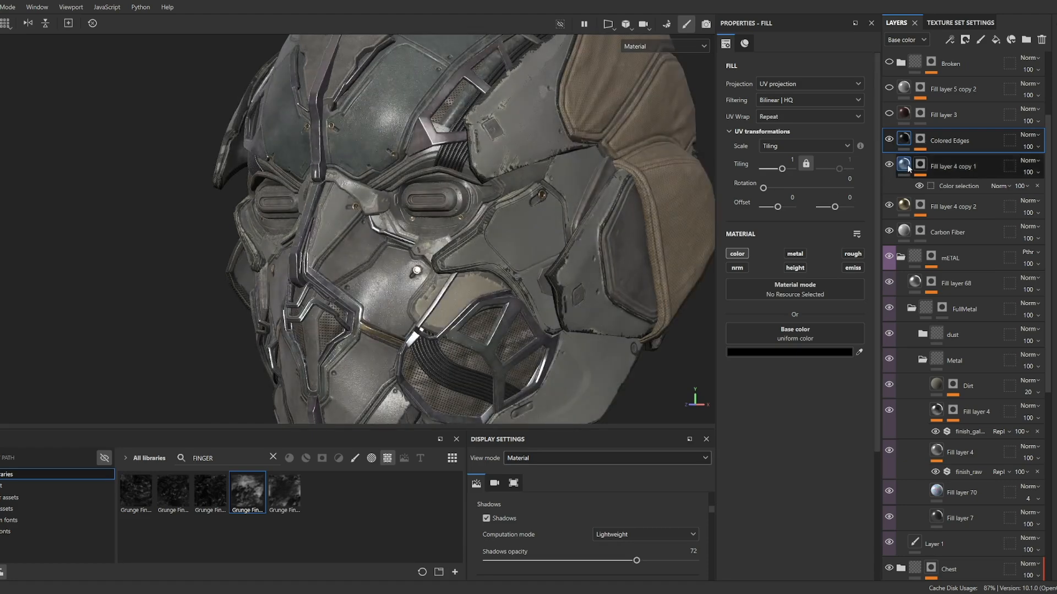
pyautogui.click(887, 144)
pyautogui.click(887, 144)
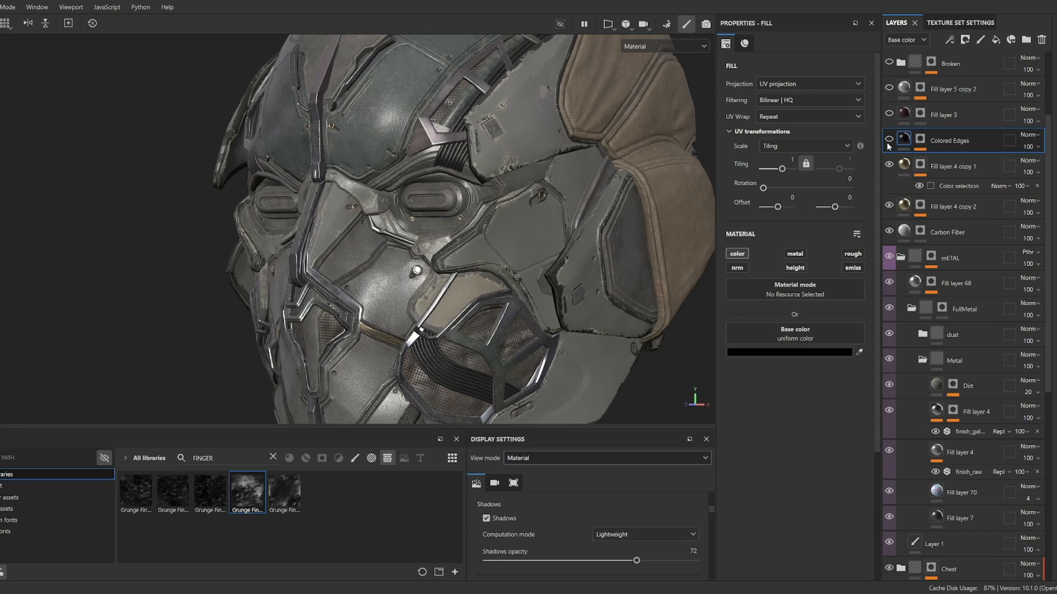
pyautogui.click(887, 143)
pyautogui.click(887, 143)
pyautogui.click(887, 144)
pyautogui.click(887, 144)
pyautogui.click(887, 144)
pyautogui.click(887, 144)
# Show Fill layer 3 and Fill layer 5 copy 2 on the head.
pyautogui.click(889, 114)
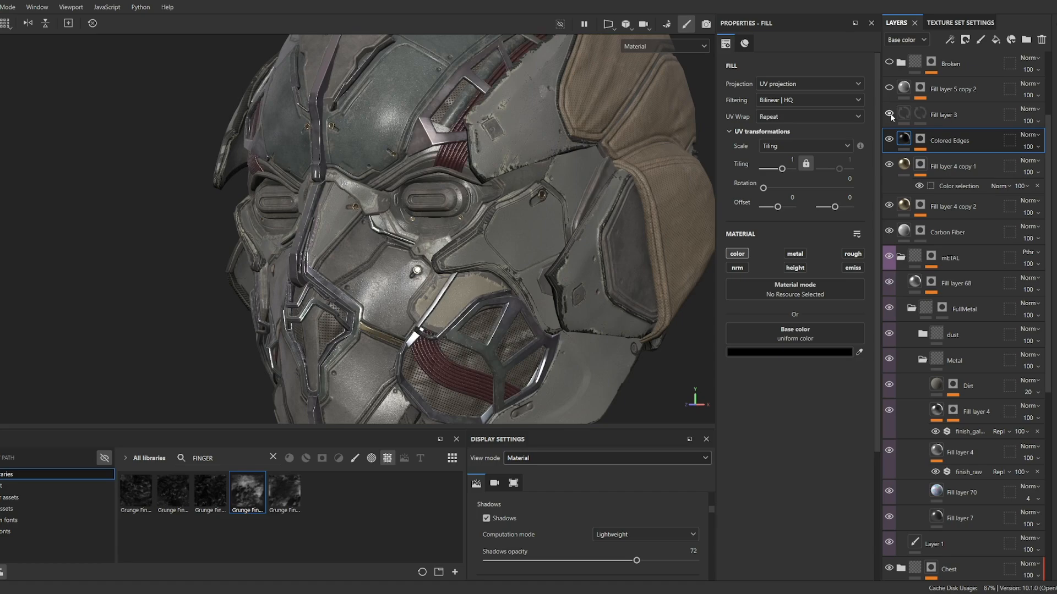
pyautogui.keyDown('alt'); pyautogui.moveTo(695, 231); pyautogui.dragTo(687, 259); pyautogui.keyUp('alt')
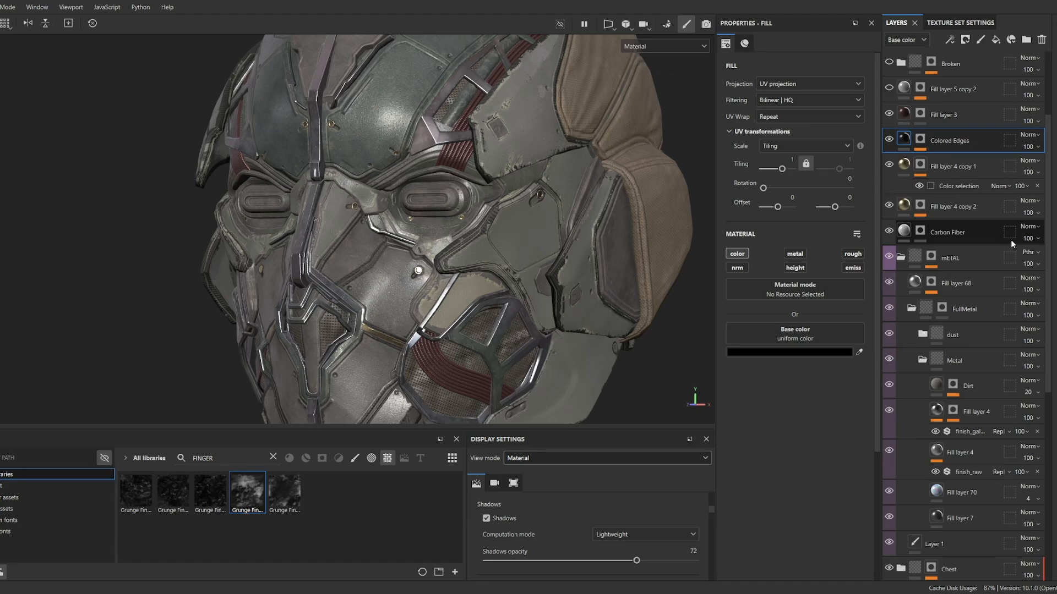
pyautogui.scroll(3, 1010, 240)
pyautogui.click(889, 206)
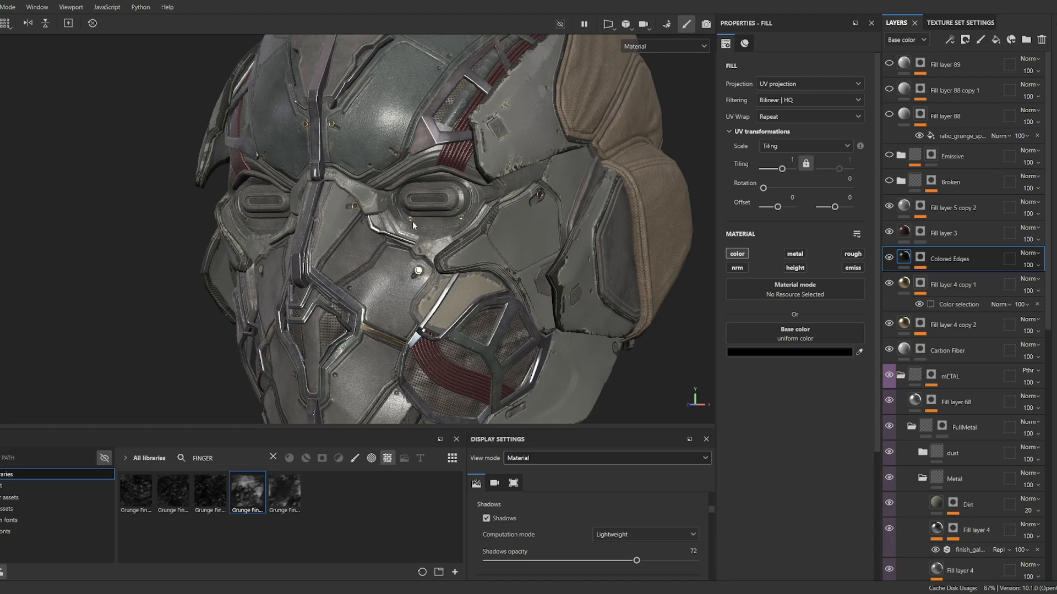
# Show the Broken folder, view its effect on the head, and expand the folder.
pyautogui.click(889, 181)
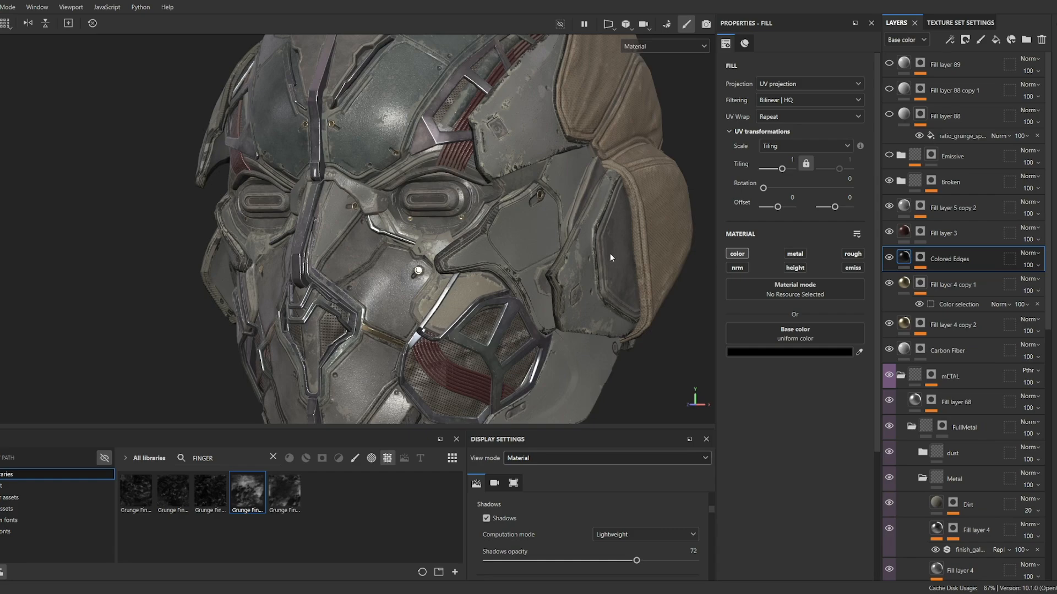
pyautogui.keyDown('alt'); pyautogui.moveTo(610, 253); pyautogui.dragTo(710, 237); pyautogui.keyUp('alt')
pyautogui.click(900, 181)
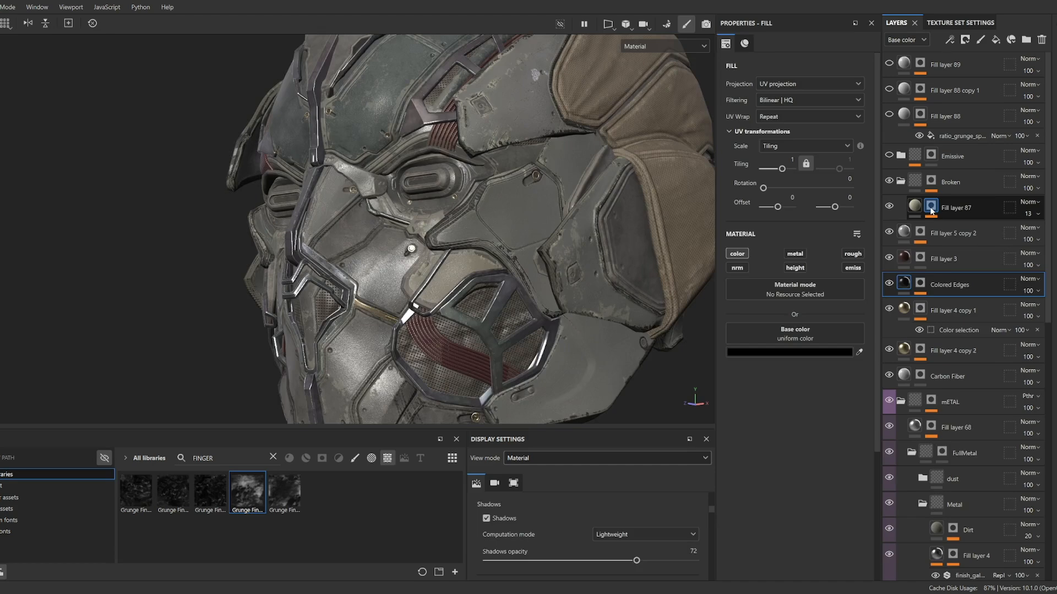
# Inspect Fill layer 87's mask and fill settings and the Broken folder's mask, and return to the Material view.
pyautogui.keyDown('alt'); pyautogui.click(931, 207); pyautogui.keyUp('alt')
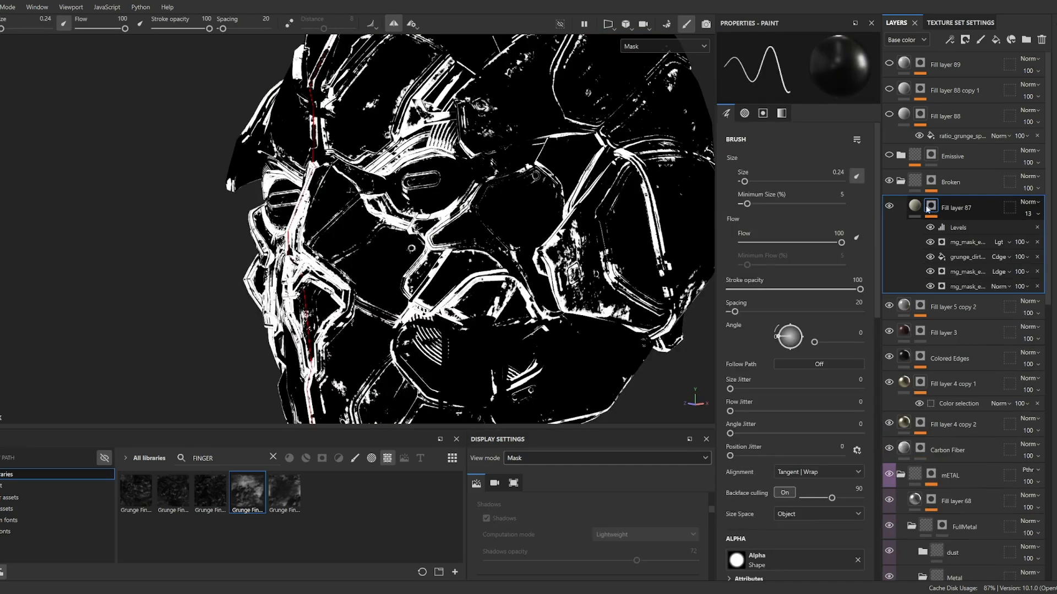
pyautogui.click(913, 207)
pyautogui.keyDown('alt'); pyautogui.moveTo(459, 357); pyautogui.dragTo(609, 302); pyautogui.keyUp('alt')
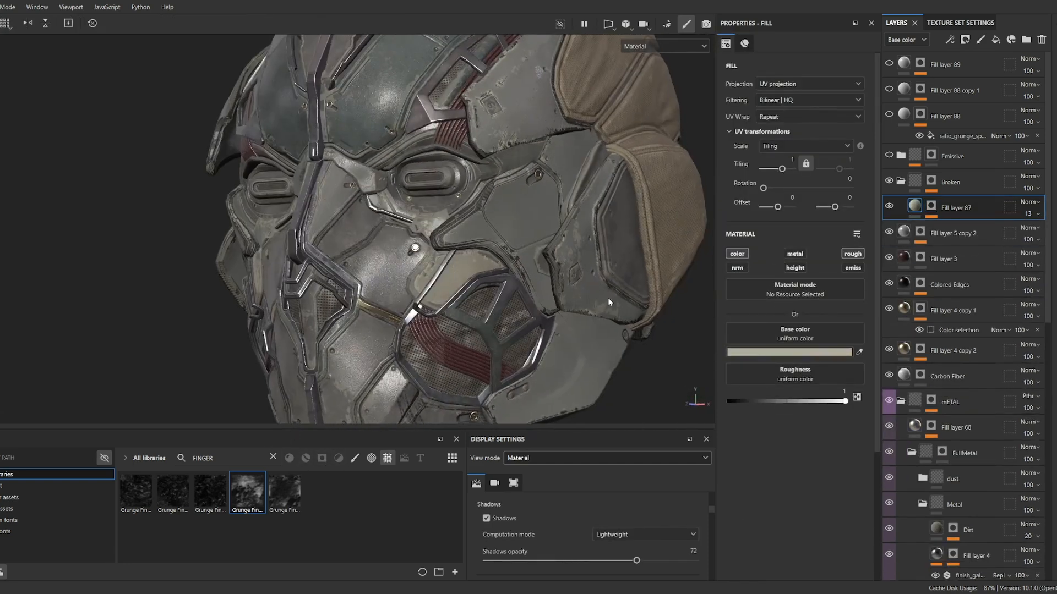
pyautogui.click(919, 182)
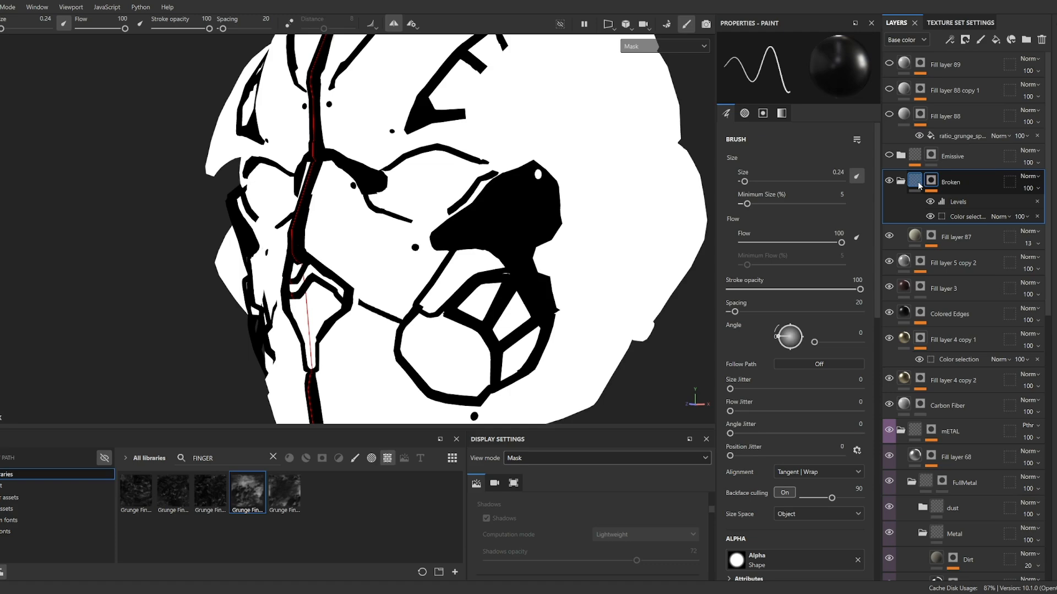
pyautogui.click(915, 182)
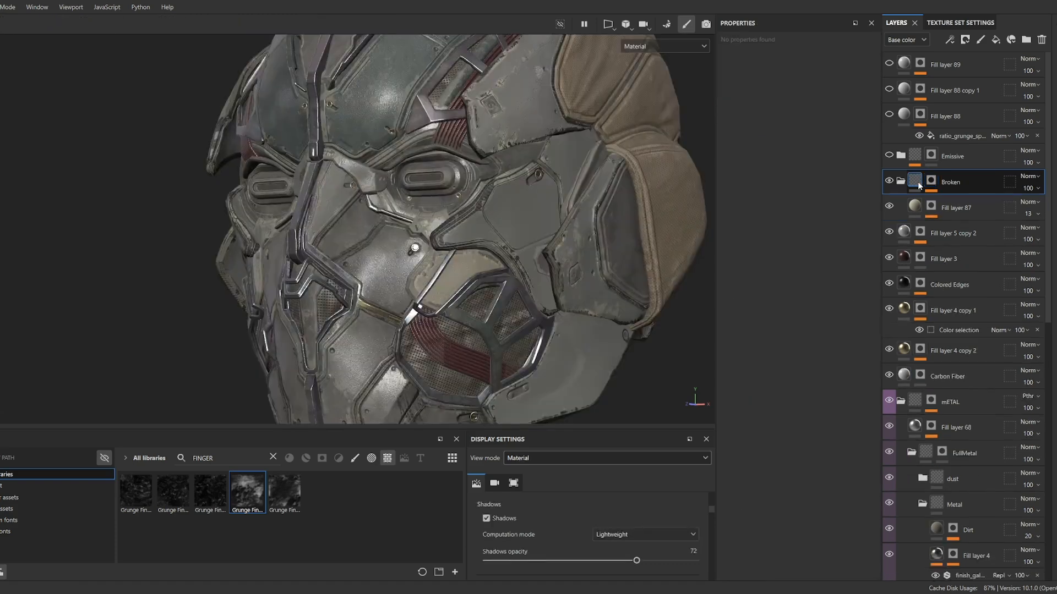
# Show the hidden Emissive folder so the helmet's eyes light up.
pyautogui.scroll(5, 485, 289)
pyautogui.scroll(-5, 551, 296)
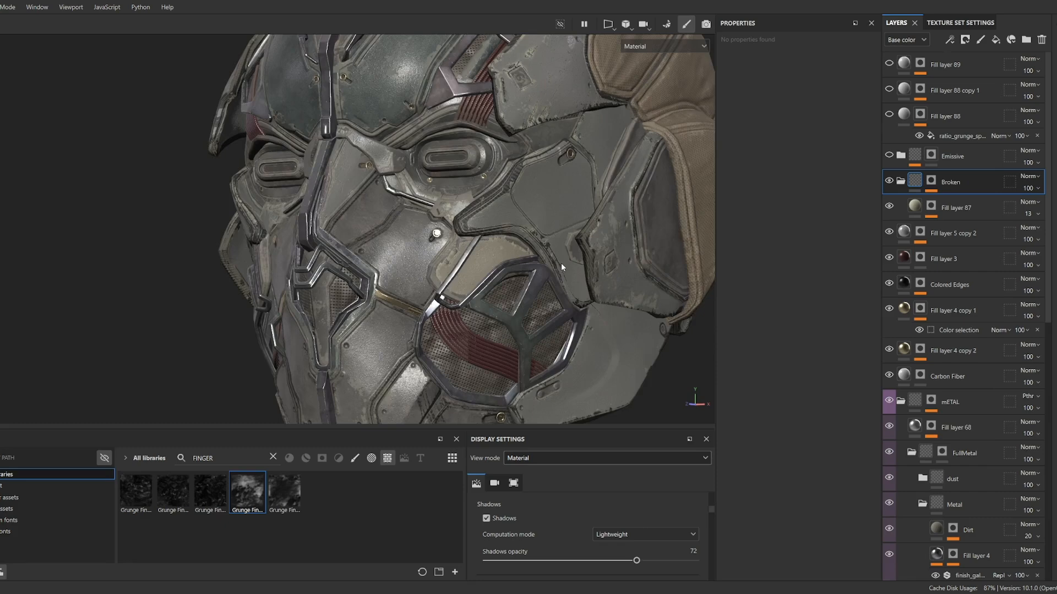
pyautogui.keyDown('alt'); pyautogui.moveTo(560, 262); pyautogui.dragTo(542, 247); pyautogui.keyUp('alt')
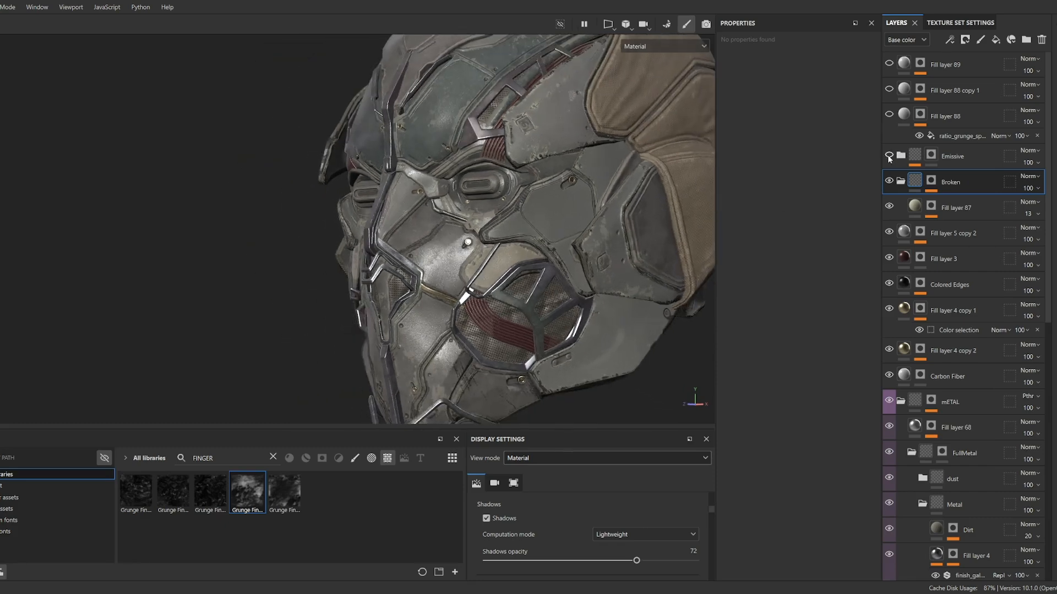
pyautogui.click(889, 157)
pyautogui.keyDown('alt'); pyautogui.moveTo(473, 199); pyautogui.dragTo(504, 189); pyautogui.keyUp('alt')
pyautogui.scroll(6, 504, 190)
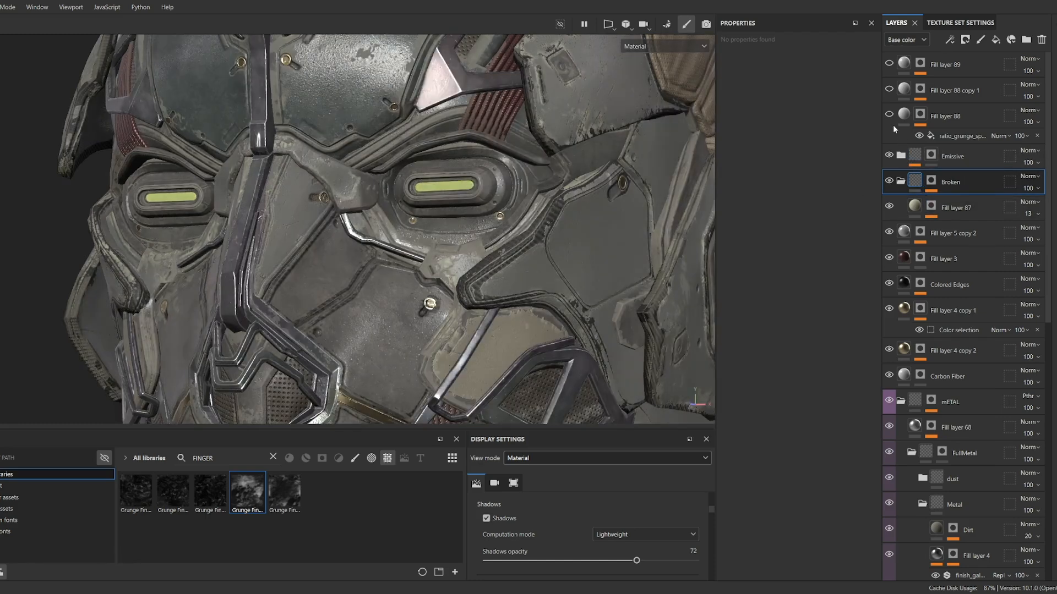
pyautogui.keyDown('alt'); pyautogui.moveTo(629, 163); pyautogui.dragTo(515, 194); pyautogui.keyUp('alt')
pyautogui.scroll(-3, 497, 204)
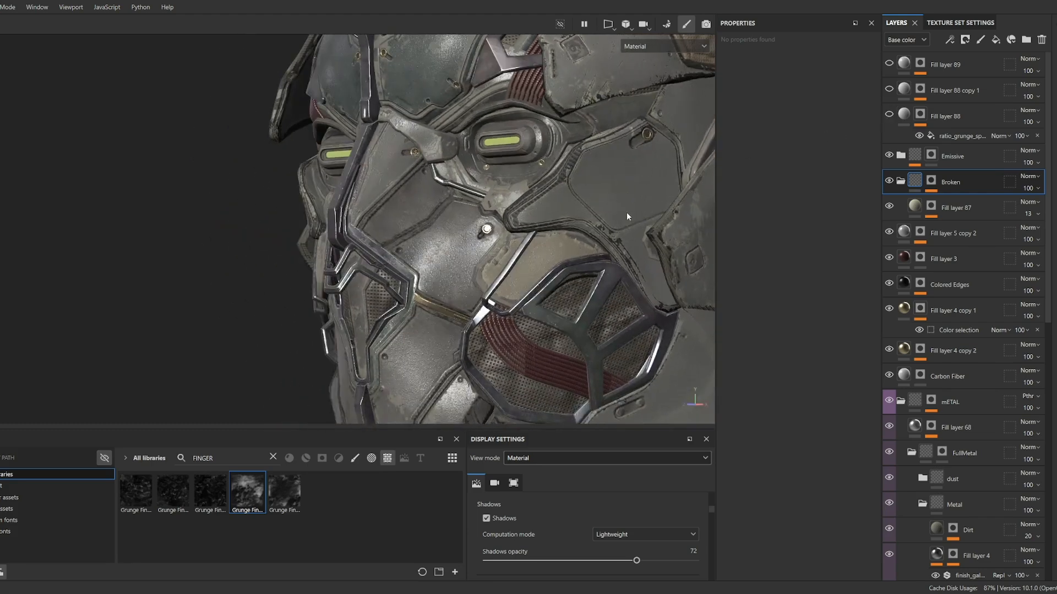
pyautogui.keyDown('alt'); pyautogui.moveTo(627, 213); pyautogui.dragTo(652, 237); pyautogui.keyUp('alt')
# Show Fill layer 88, examine its black-and-white mask on the model, and return to its fill properties.
pyautogui.click(888, 115)
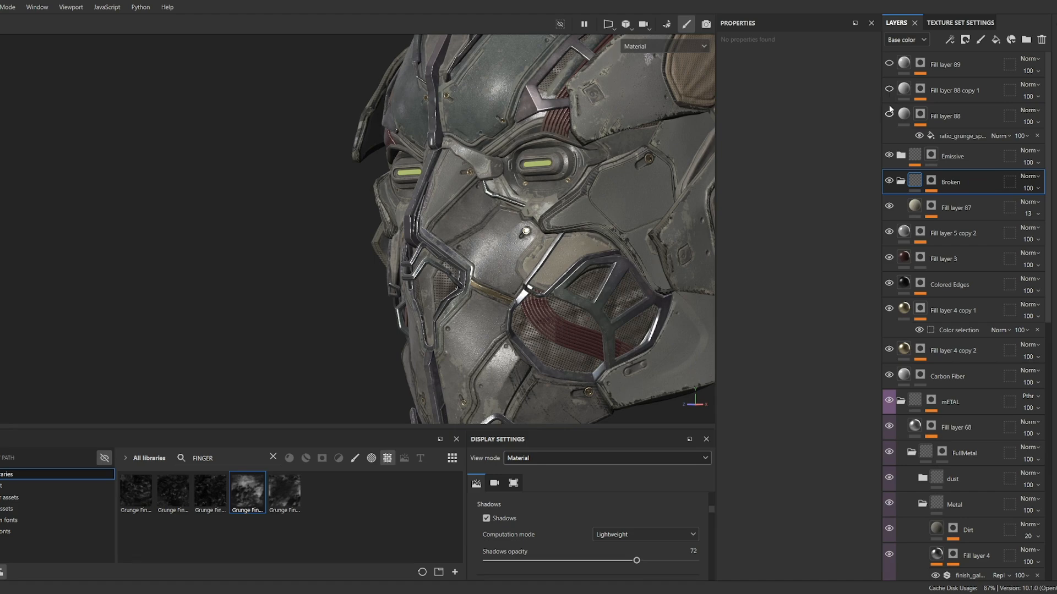
pyautogui.click(918, 116)
pyautogui.keyDown('alt'); pyautogui.click(918, 117); pyautogui.keyUp('alt')
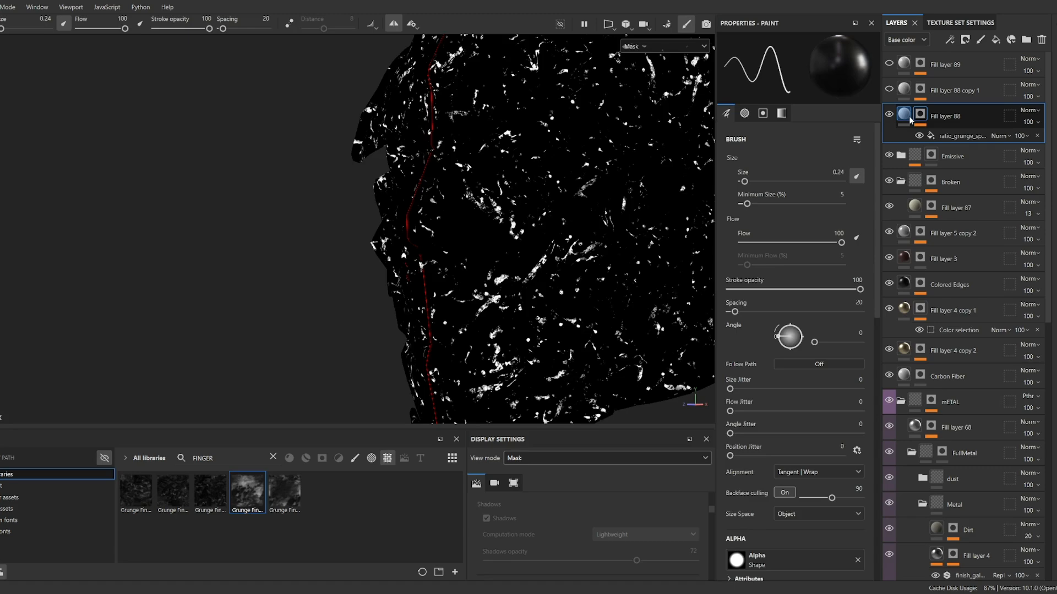
pyautogui.click(905, 117)
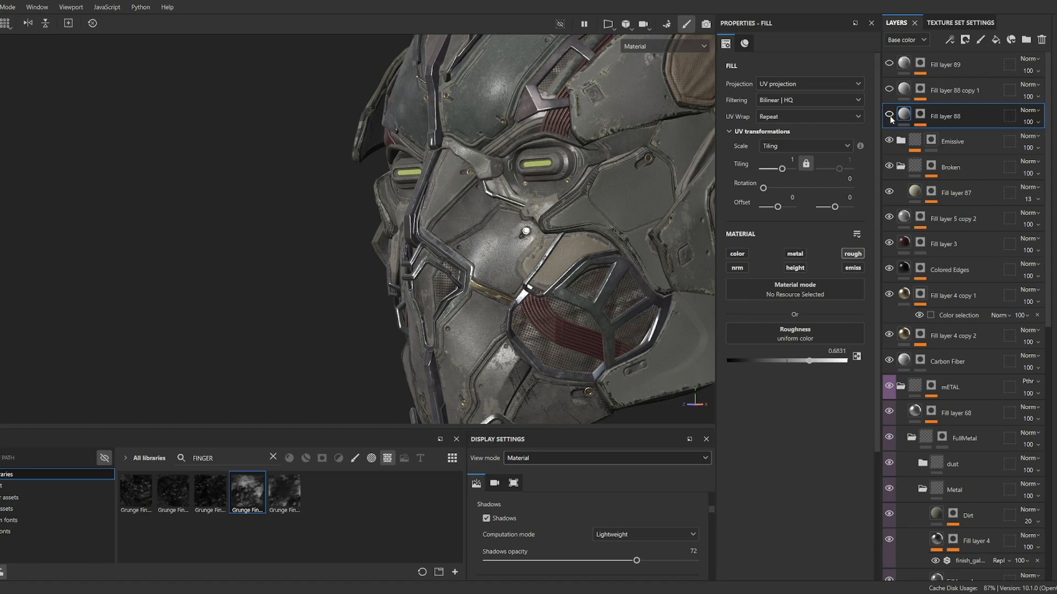
# Compare the cheek plates with Fill layer 88 hidden and shown, leaving the layer shown.
pyautogui.keyDown('alt'); pyautogui.moveTo(385, 290); pyautogui.dragTo(210, 257, button='middle'); pyautogui.keyUp('alt')
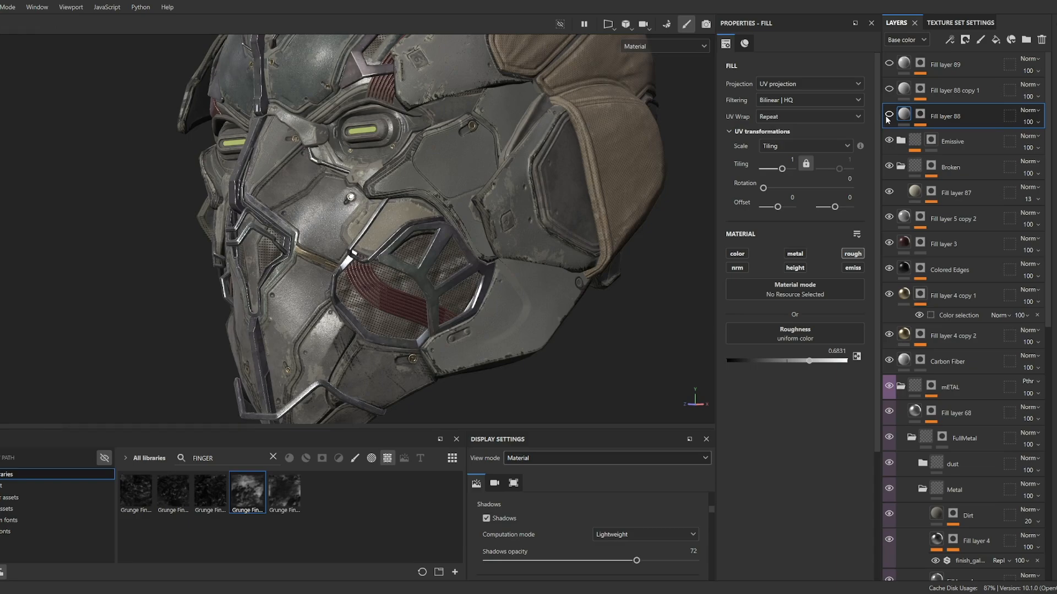
pyautogui.scroll(5, 392, 312)
pyautogui.scroll(2, 392, 312)
pyautogui.keyDown('alt'); pyautogui.moveTo(392, 311); pyautogui.dragTo(399, 218); pyautogui.keyUp('alt')
pyautogui.keyDown('alt'); pyautogui.moveTo(415, 267); pyautogui.dragTo(416, 269); pyautogui.keyUp('alt')
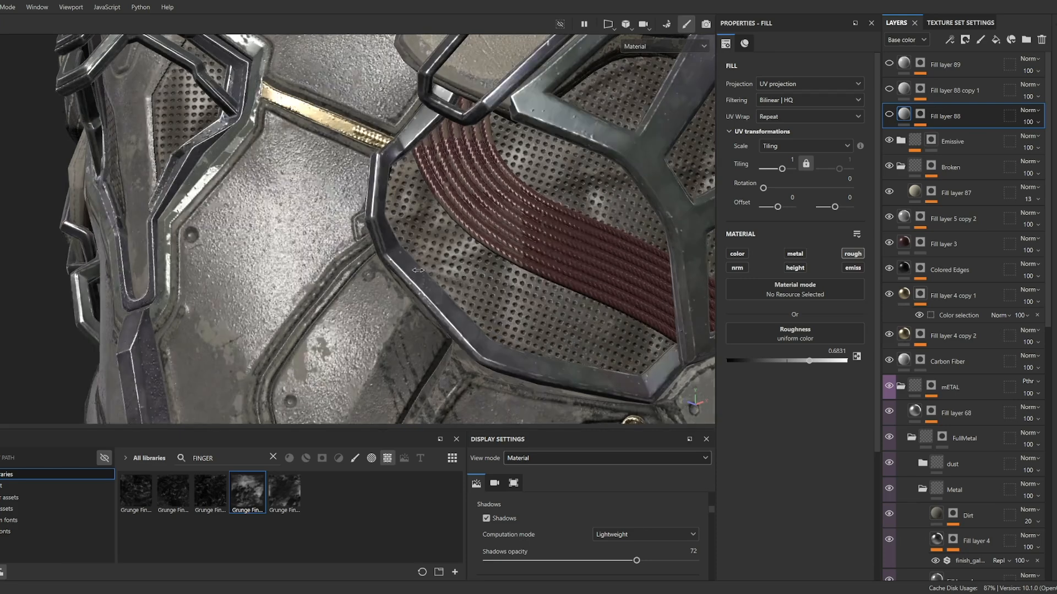
pyautogui.click(889, 114)
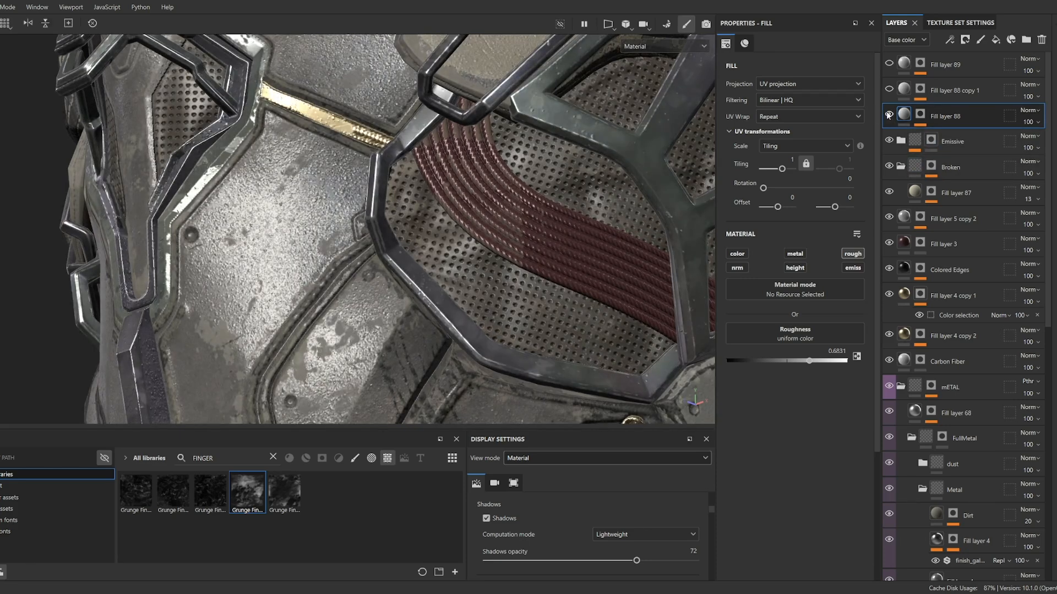
pyautogui.click(889, 114)
pyautogui.click(888, 114)
pyautogui.click(888, 113)
pyautogui.click(888, 114)
# Enable the height channel on Fill layer 88 and set its height to -0.0136.
pyautogui.click(795, 268)
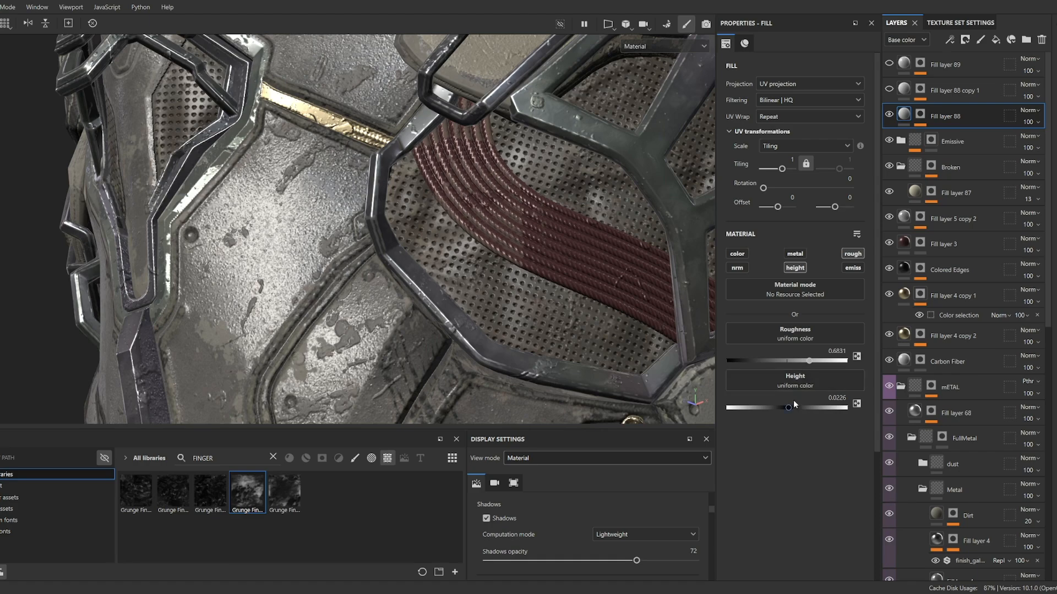
pyautogui.moveTo(789, 410); pyautogui.dragTo(787, 410)
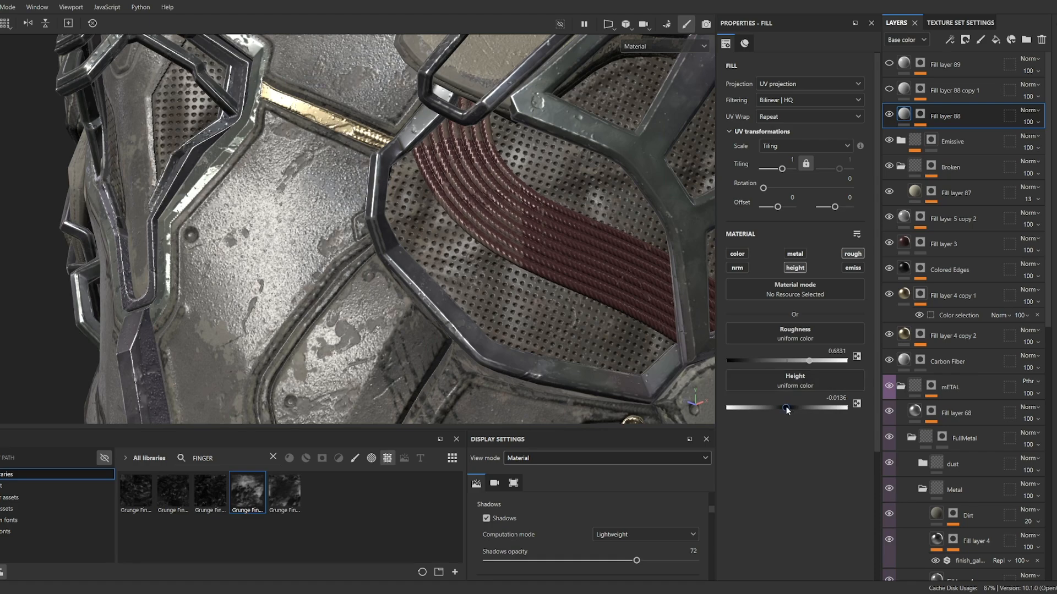
# Examine the grunge relief on the cheek and jaw plates from several angles and distances.
pyautogui.scroll(-5, 550, 330)
pyautogui.keyDown('alt'); pyautogui.moveTo(551, 330); pyautogui.dragTo(474, 325); pyautogui.keyUp('alt')
pyautogui.scroll(-4, 472, 326)
pyautogui.keyDown('alt'); pyautogui.moveTo(476, 310); pyautogui.dragTo(509, 347, button='middle'); pyautogui.keyUp('alt')
pyautogui.moveTo(509, 348)
pyautogui.keyDown('alt'); pyautogui.mouseDown()
pyautogui.moveTo(562, 330)
pyautogui.moveTo(511, 329)
pyautogui.mouseUp(); pyautogui.keyUp('alt')
pyautogui.keyDown('alt'); pyautogui.moveTo(511, 329); pyautogui.dragTo(345, 298, button='right'); pyautogui.keyUp('alt')
pyautogui.keyDown('alt'); pyautogui.moveTo(344, 297); pyautogui.dragTo(368, 299); pyautogui.keyUp('alt')
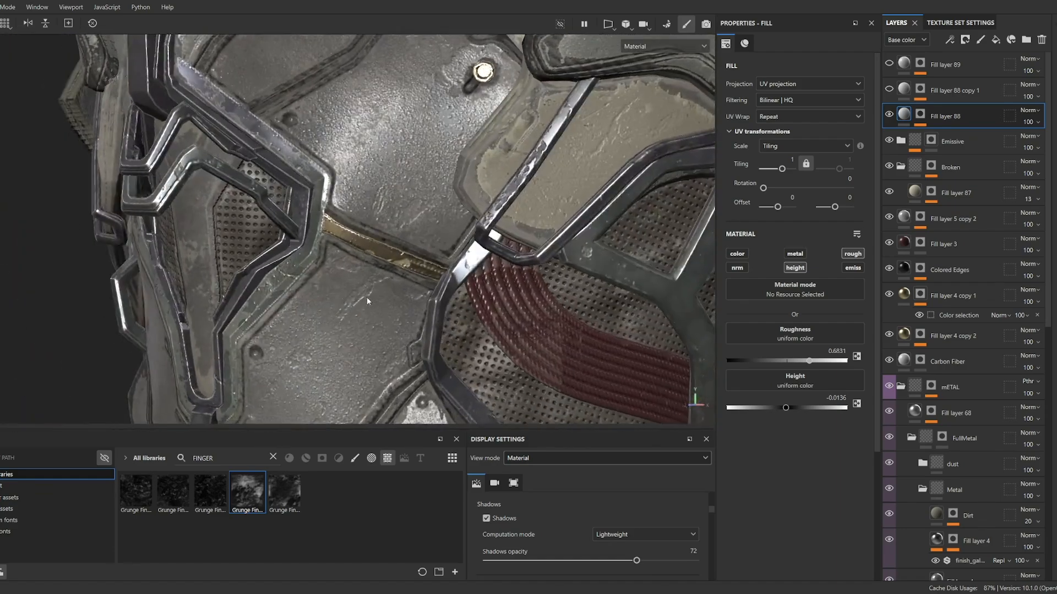
pyautogui.keyDown('alt'); pyautogui.moveTo(367, 299); pyautogui.dragTo(477, 286, button='right'); pyautogui.keyUp('alt')
pyautogui.keyDown('alt'); pyautogui.moveTo(476, 287); pyautogui.dragTo(451, 284); pyautogui.keyUp('alt')
# Show Fill layer 88 copy 1, examine its grunge scratches mask, and return to its fill properties.
pyautogui.click(888, 89)
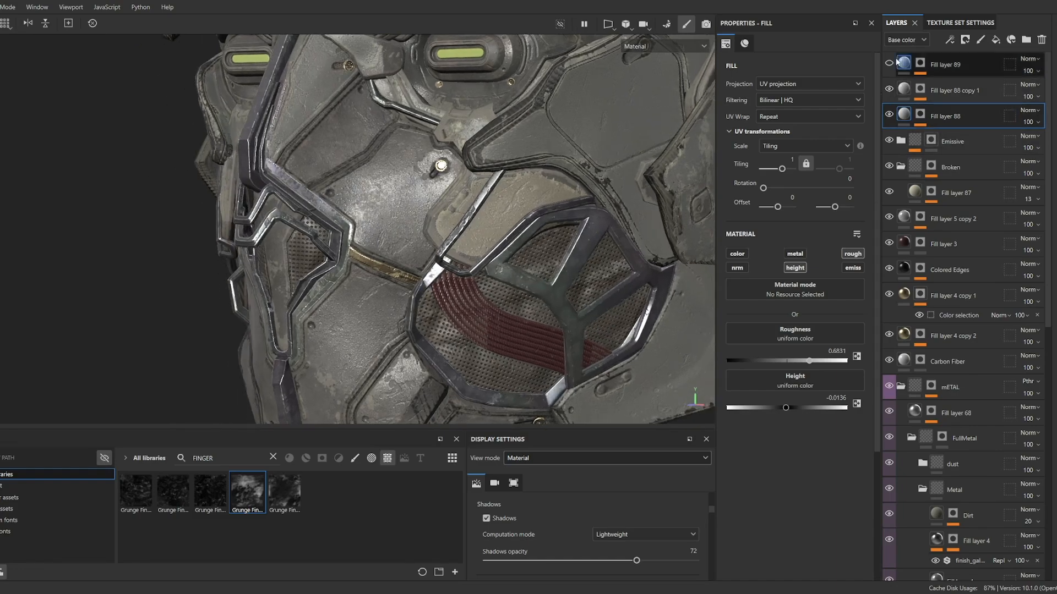
pyautogui.keyDown('alt'); pyautogui.click(921, 88); pyautogui.keyUp('alt')
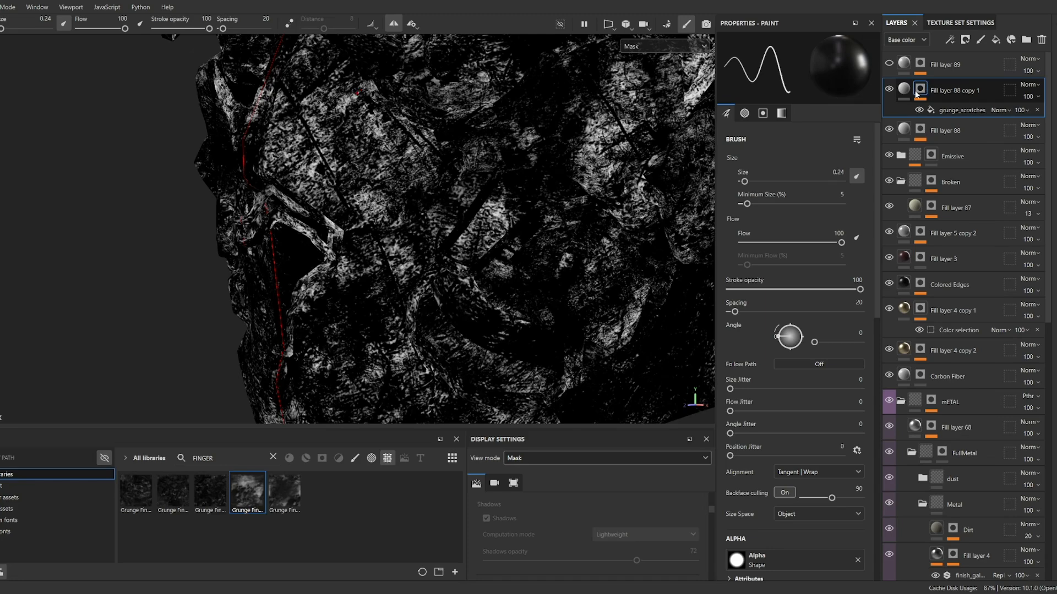
pyautogui.click(906, 91)
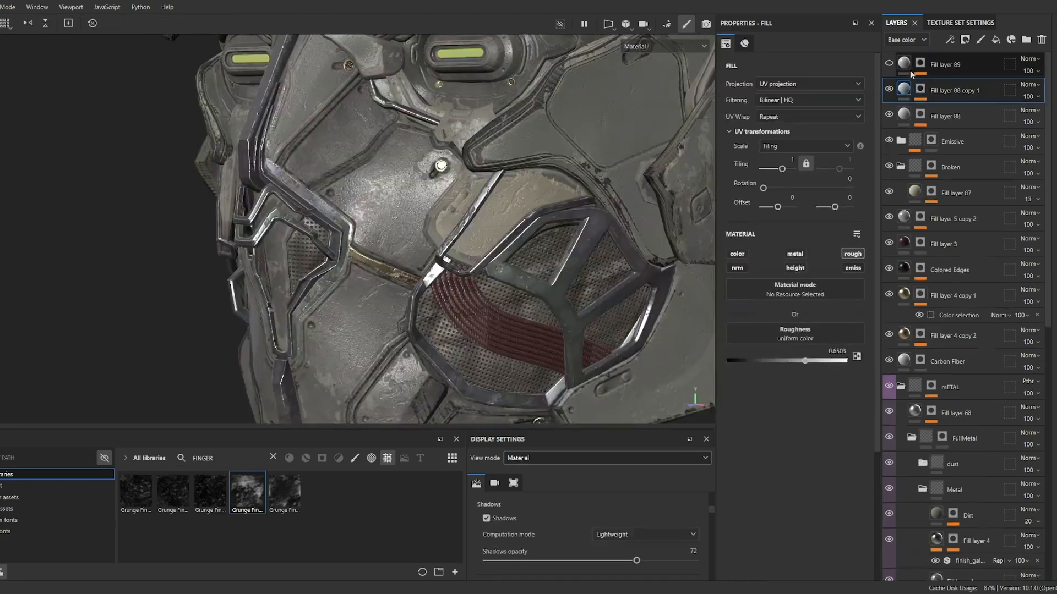
# Show Fill layer 89, examine its fine scratches mask, and return to its fill properties.
pyautogui.click(888, 64)
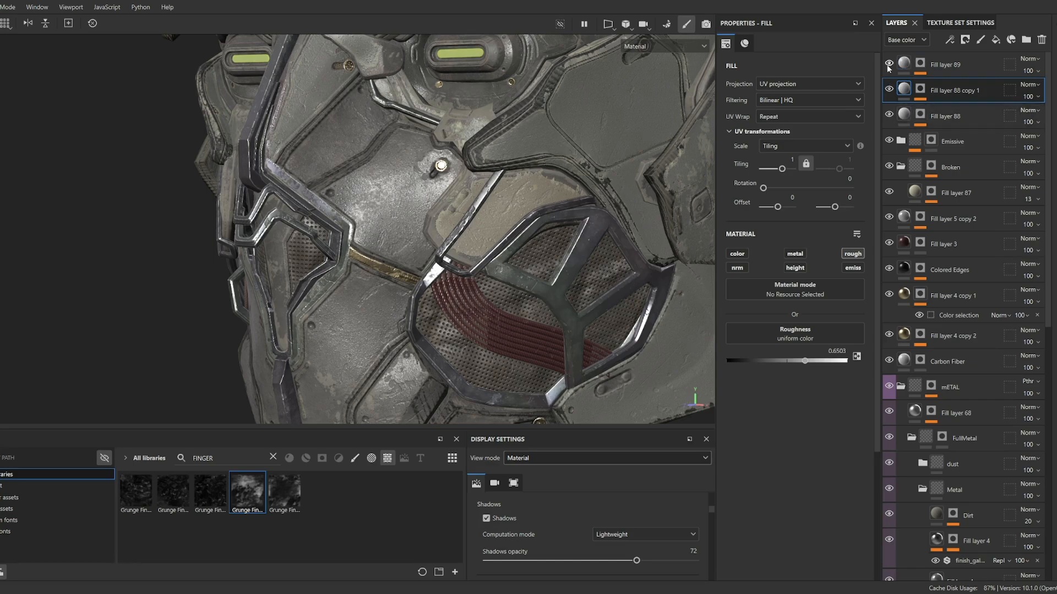
pyautogui.keyDown('alt'); pyautogui.click(919, 65); pyautogui.keyUp('alt')
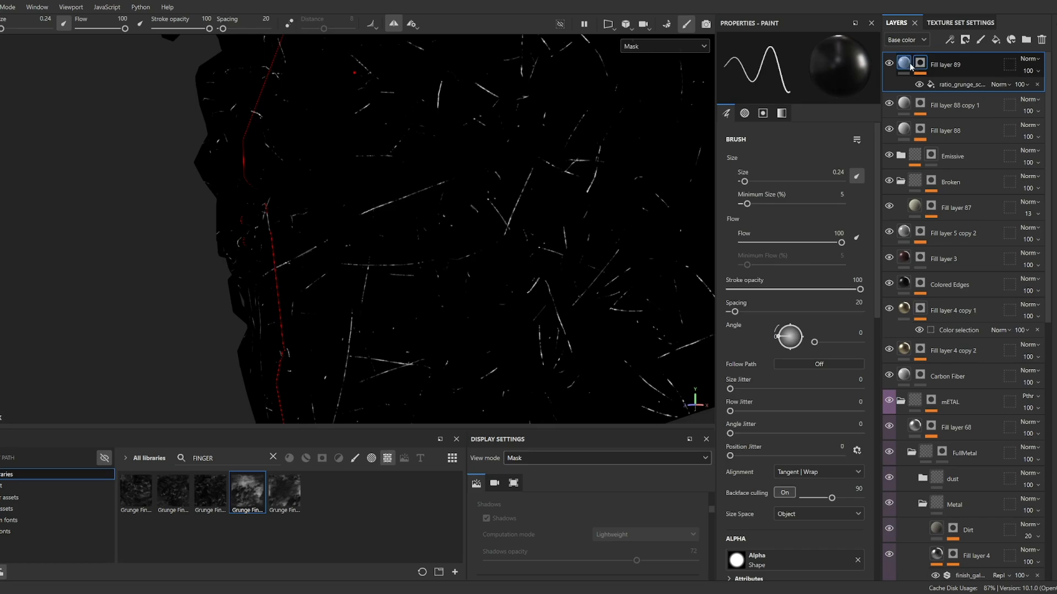
pyautogui.click(904, 63)
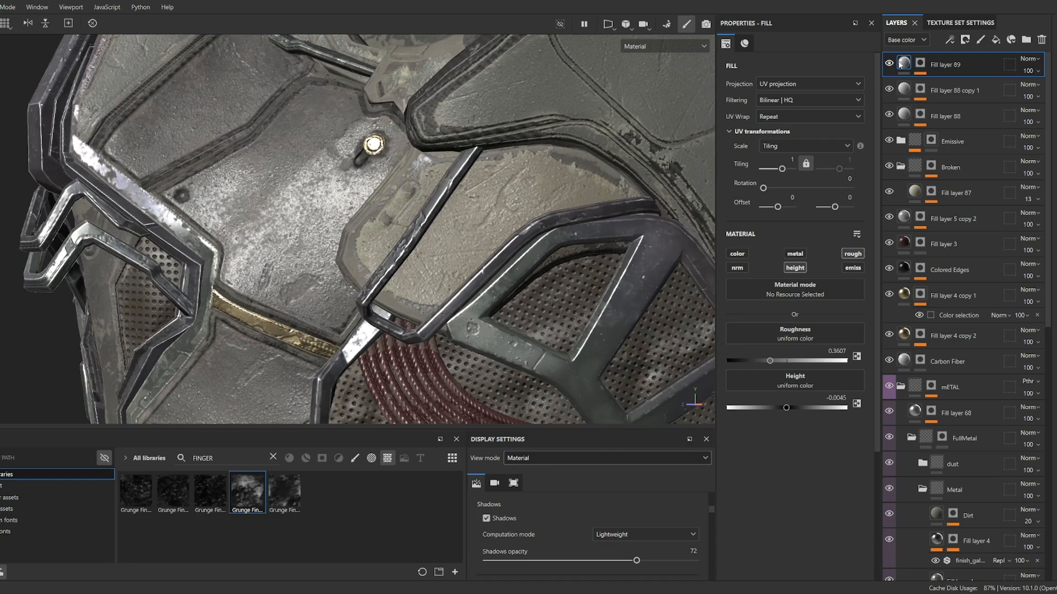
# Enable the color channel on Fill layer 89 and set its base color to a greyish beige.
pyautogui.scroll(-7, 569, 276)
pyautogui.keyDown('alt'); pyautogui.moveTo(565, 300); pyautogui.dragTo(601, 223, button='middle'); pyautogui.keyUp('alt')
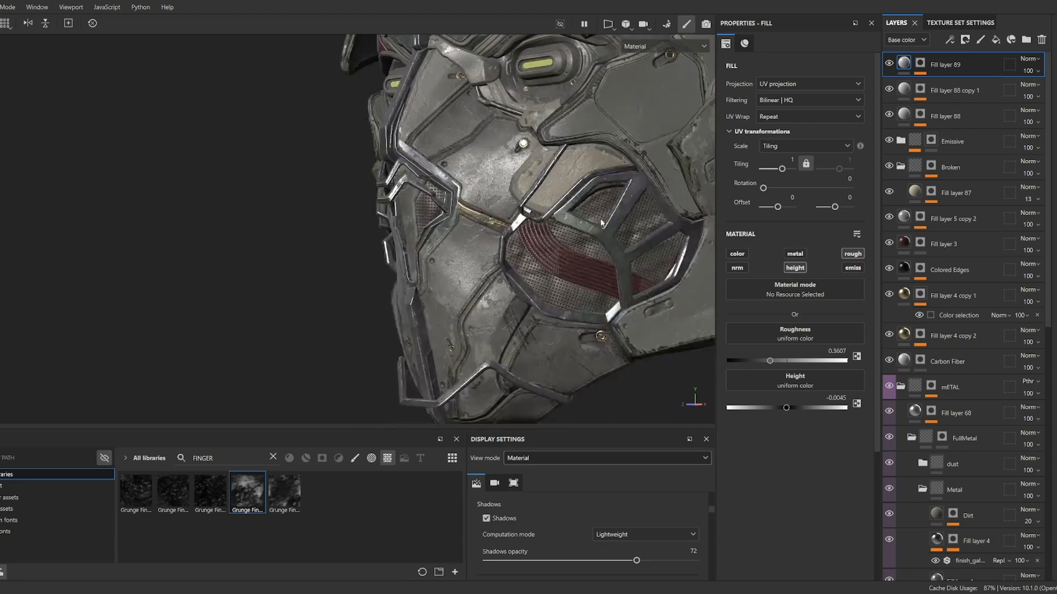
pyautogui.keyDown('alt'); pyautogui.moveTo(601, 222); pyautogui.dragTo(612, 216); pyautogui.keyUp('alt')
pyautogui.keyDown('alt'); pyautogui.moveTo(570, 269); pyautogui.dragTo(771, 162); pyautogui.keyUp('alt')
pyautogui.click(736, 254)
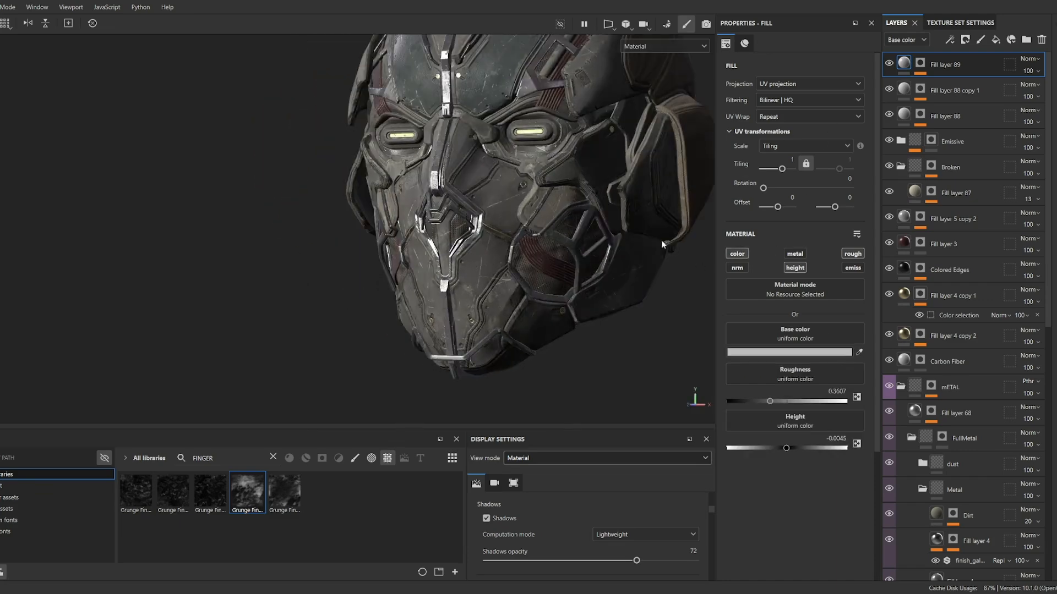
pyautogui.scroll(5, 563, 236)
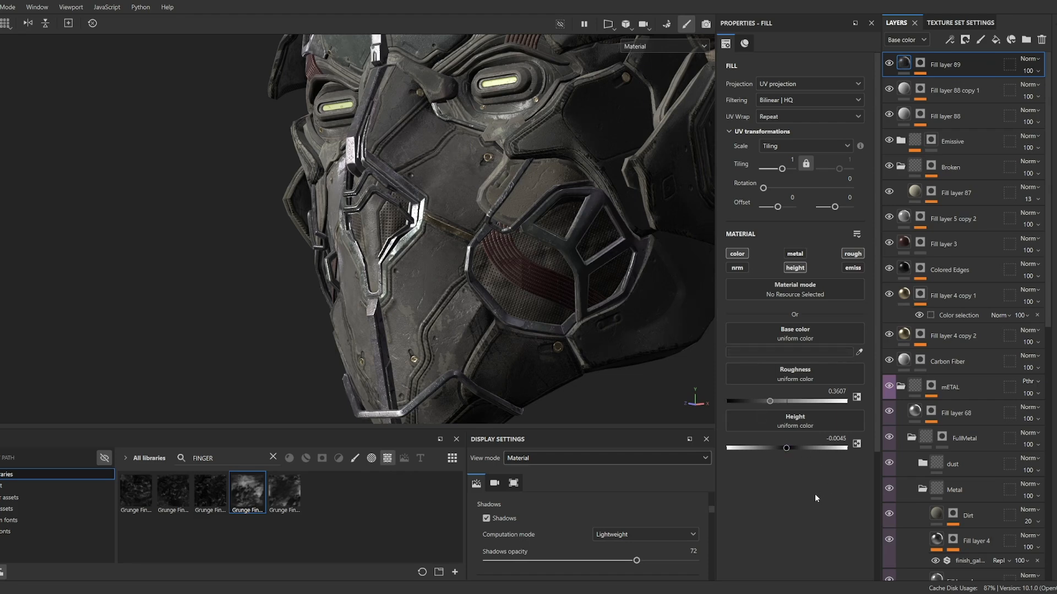
pyautogui.keyDown('shift'); pyautogui.moveTo(539, 292); pyautogui.dragTo(472, 291, button='right'); pyautogui.keyUp('shift')
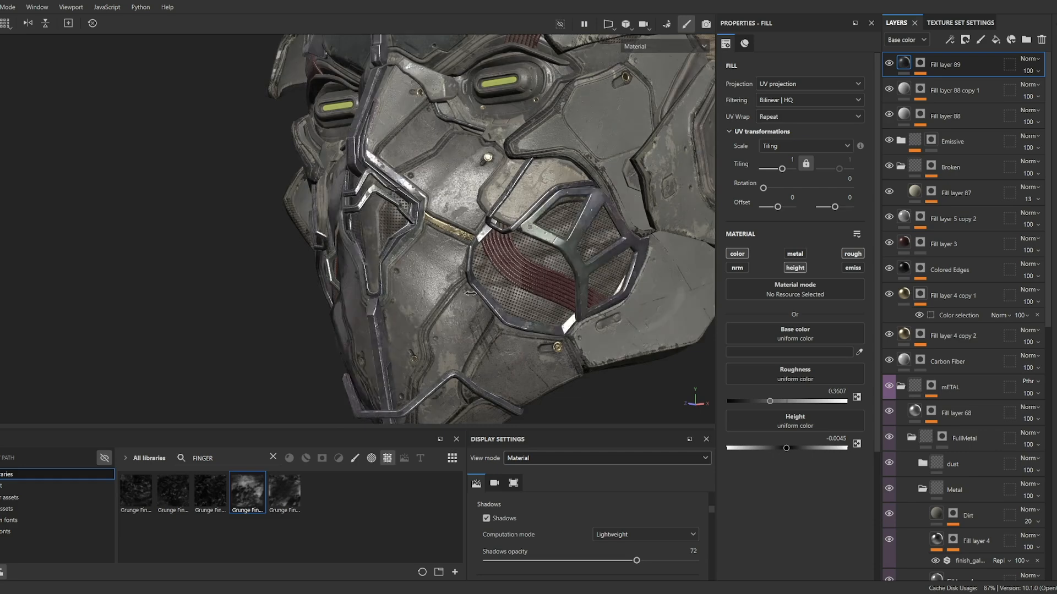
pyautogui.scroll(2, 473, 291)
pyautogui.keyDown('alt'); pyautogui.moveTo(472, 291); pyautogui.dragTo(502, 290); pyautogui.keyUp('alt')
pyautogui.scroll(2, 502, 290)
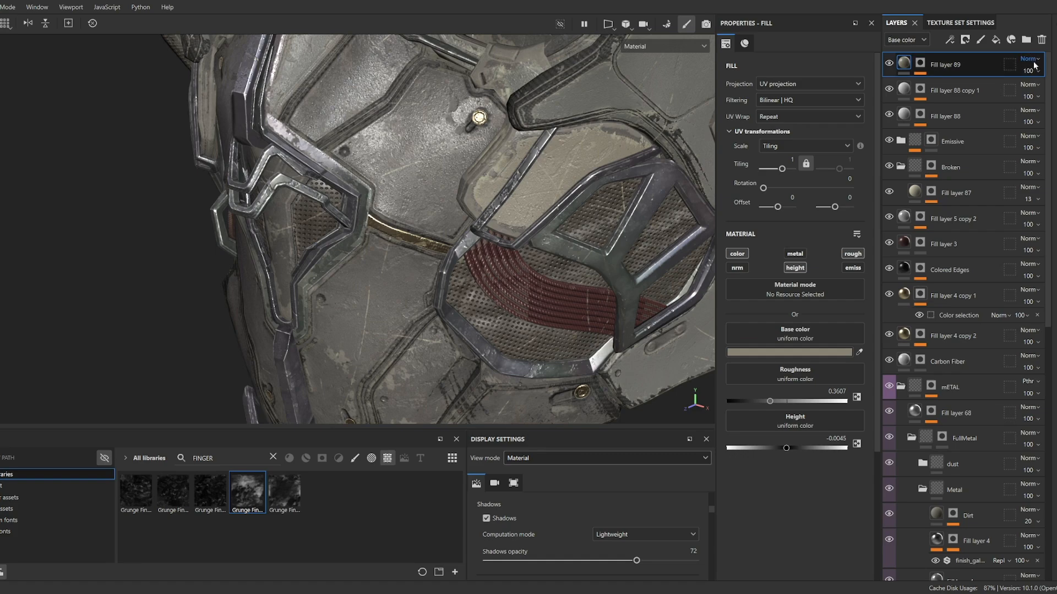
# Lower the opacity of Fill layer 89 to 26.
pyautogui.write('35')
pyautogui.press('Return')
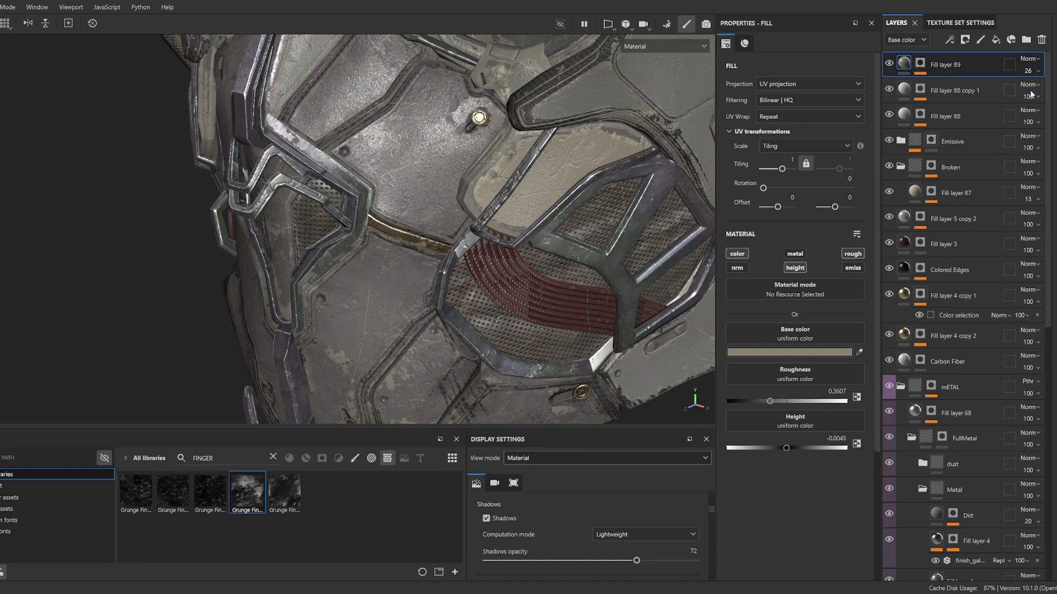
pyautogui.scroll(-5, 478, 231)
pyautogui.keyDown('alt'); pyautogui.moveTo(446, 372); pyautogui.dragTo(502, 153); pyautogui.keyUp('alt')
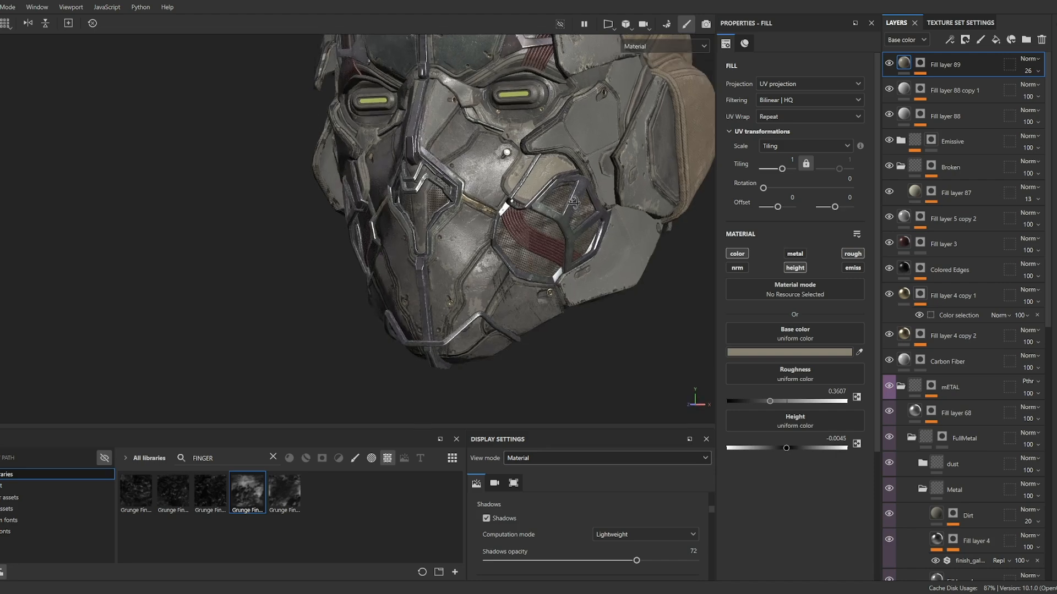
pyautogui.keyDown('alt'); pyautogui.moveTo(487, 230); pyautogui.dragTo(529, 301, button='middle'); pyautogui.keyUp('alt')
pyautogui.keyDown('alt'); pyautogui.moveTo(528, 302); pyautogui.dragTo(520, 292); pyautogui.keyUp('alt')
pyautogui.keyDown('alt'); pyautogui.moveTo(518, 290); pyautogui.dragTo(624, 298); pyautogui.keyUp('alt')
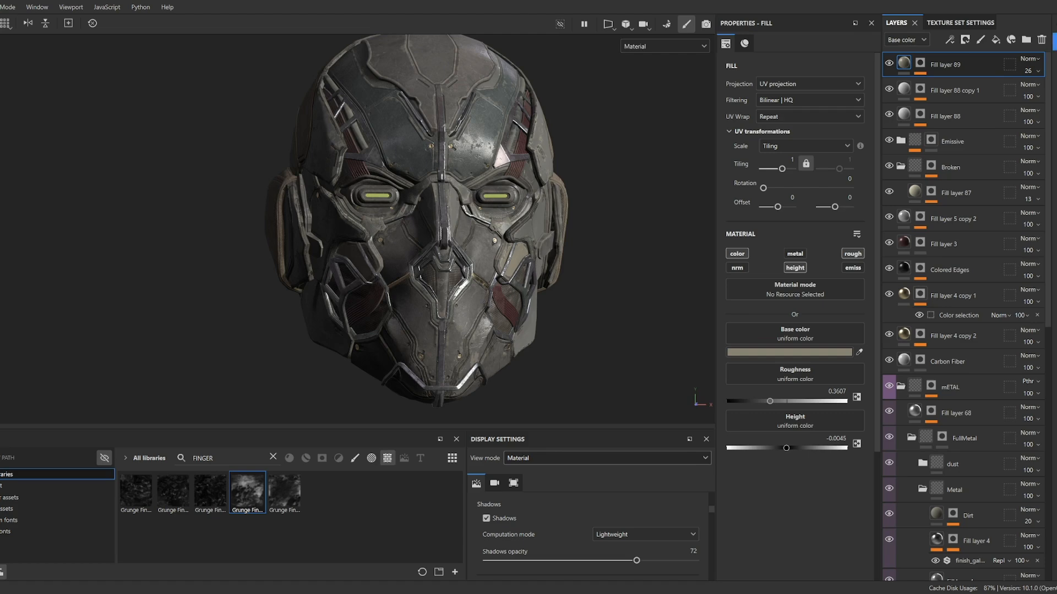
pyautogui.keyDown('alt'); pyautogui.moveTo(580, 219); pyautogui.dragTo(512, 281); pyautogui.keyUp('alt')
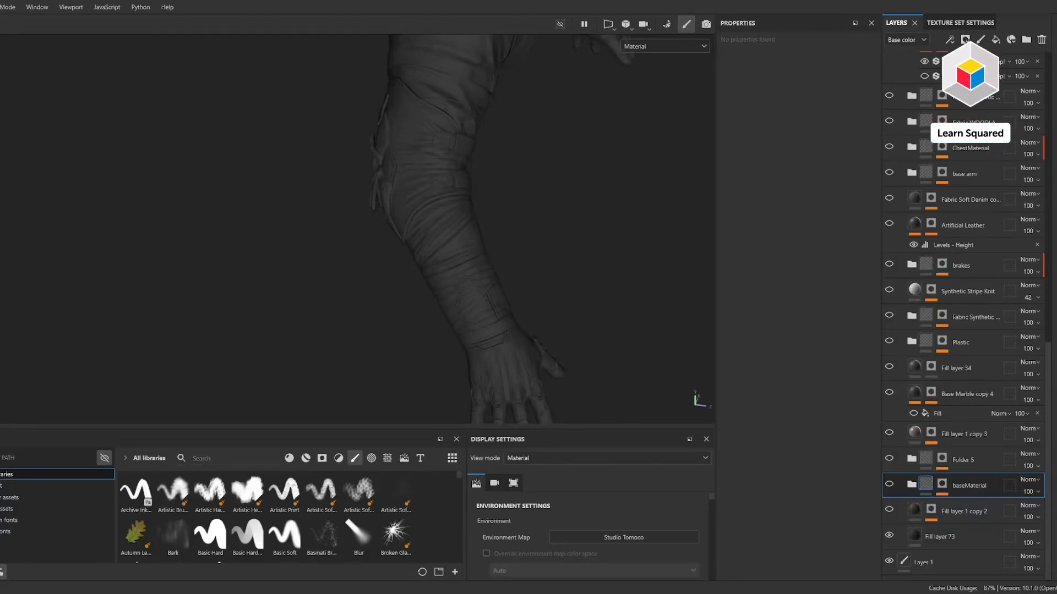
# Examine the untextured wrapped sleeve and hand of the arm model from several angles.
pyautogui.moveTo(529, 275)
pyautogui.keyDown('alt'); pyautogui.mouseDown()
pyautogui.moveTo(378, 179)
pyautogui.moveTo(403, 155)
pyautogui.moveTo(451, 158)
pyautogui.moveTo(481, 184)
pyautogui.moveTo(467, 237)
pyautogui.moveTo(324, 263)
pyautogui.moveTo(439, 274)
pyautogui.mouseUp(); pyautogui.keyUp('alt')
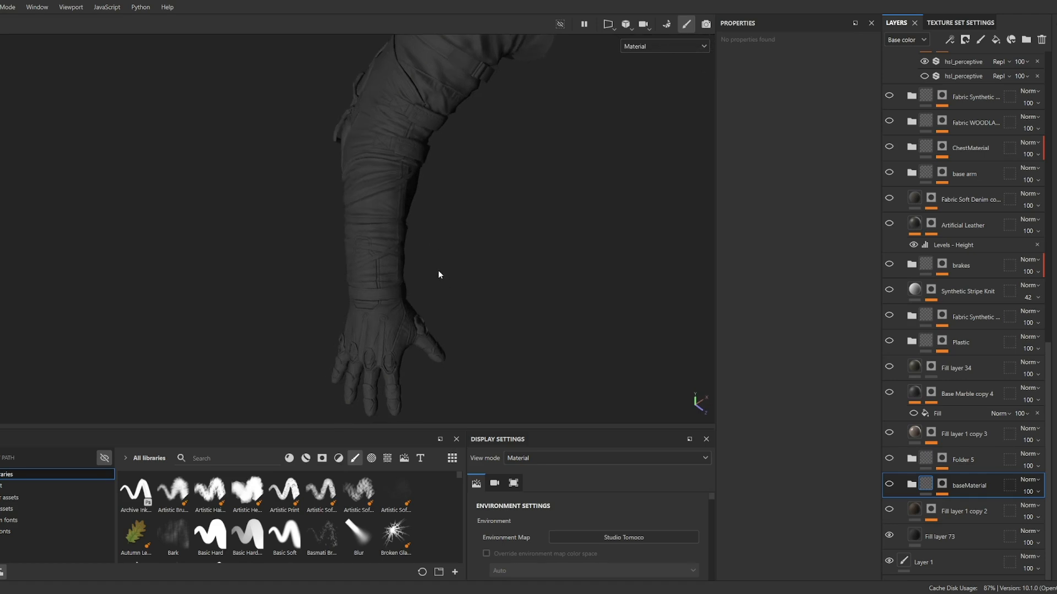
pyautogui.scroll(3, 393, 253)
pyautogui.scroll(-4, 392, 254)
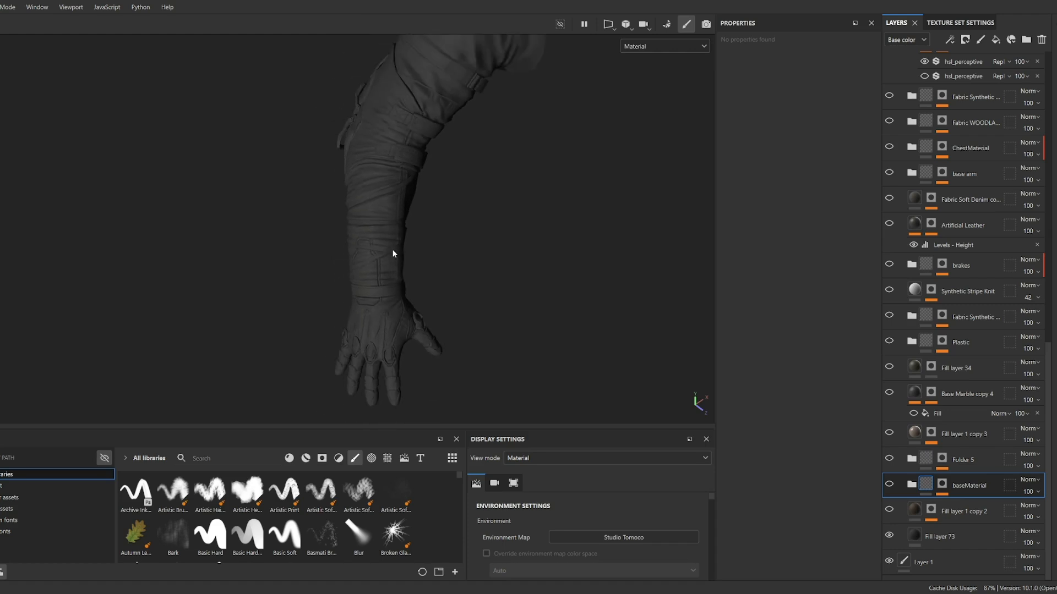
pyautogui.moveTo(392, 253)
pyautogui.keyDown('alt'); pyautogui.mouseDown()
pyautogui.moveTo(354, 275)
pyautogui.moveTo(540, 246)
pyautogui.moveTo(394, 262)
pyautogui.moveTo(537, 207)
pyautogui.moveTo(441, 233)
pyautogui.moveTo(280, 234)
pyautogui.mouseUp(); pyautogui.keyUp('alt')
pyautogui.scroll(2, 380, 259)
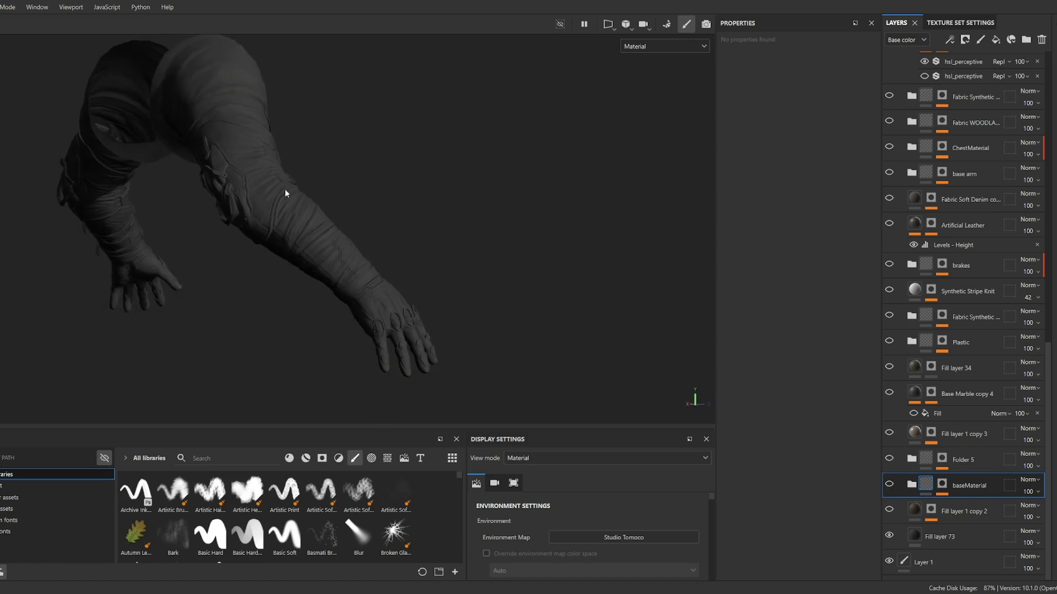
pyautogui.keyDown('alt'); pyautogui.moveTo(286, 193); pyautogui.dragTo(249, 100); pyautogui.keyUp('alt')
pyautogui.moveTo(400, 334)
pyautogui.keyDown('alt'); pyautogui.mouseDown()
pyautogui.moveTo(377, 332)
pyautogui.moveTo(486, 332)
pyautogui.mouseUp(); pyautogui.keyUp('alt')
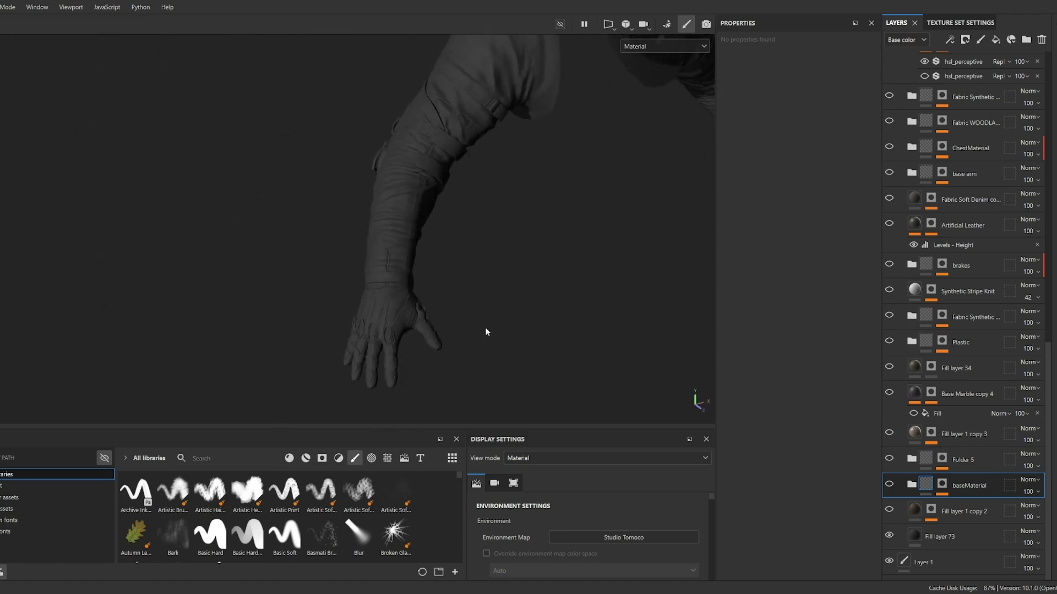
# Select Fill layer 1 copy 2 and make it visible on the arm.
pyautogui.click(914, 509)
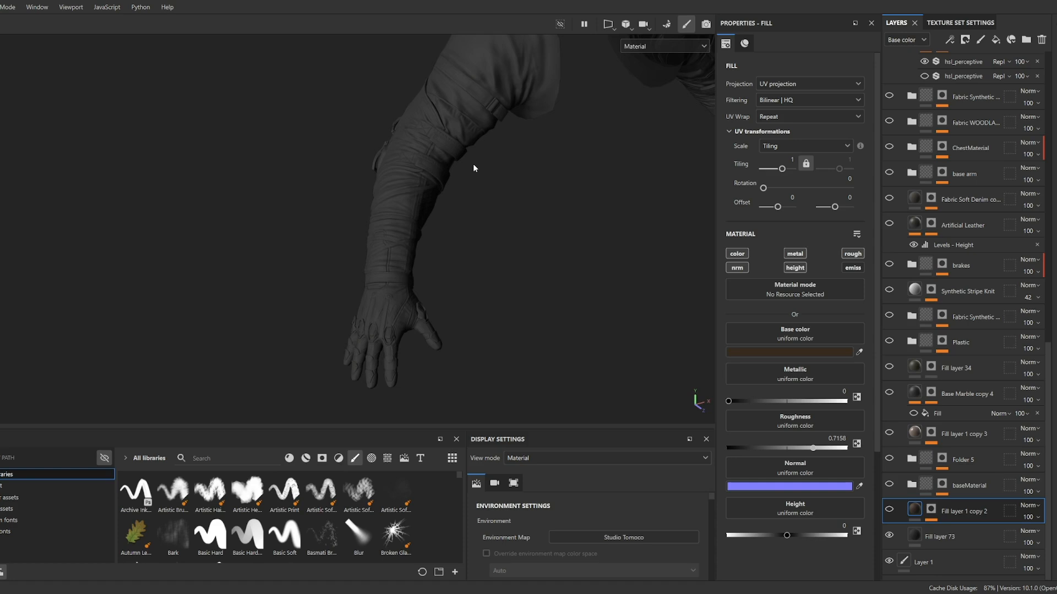
pyautogui.keyDown('alt'); pyautogui.moveTo(473, 165); pyautogui.dragTo(464, 187, button='right'); pyautogui.keyUp('alt')
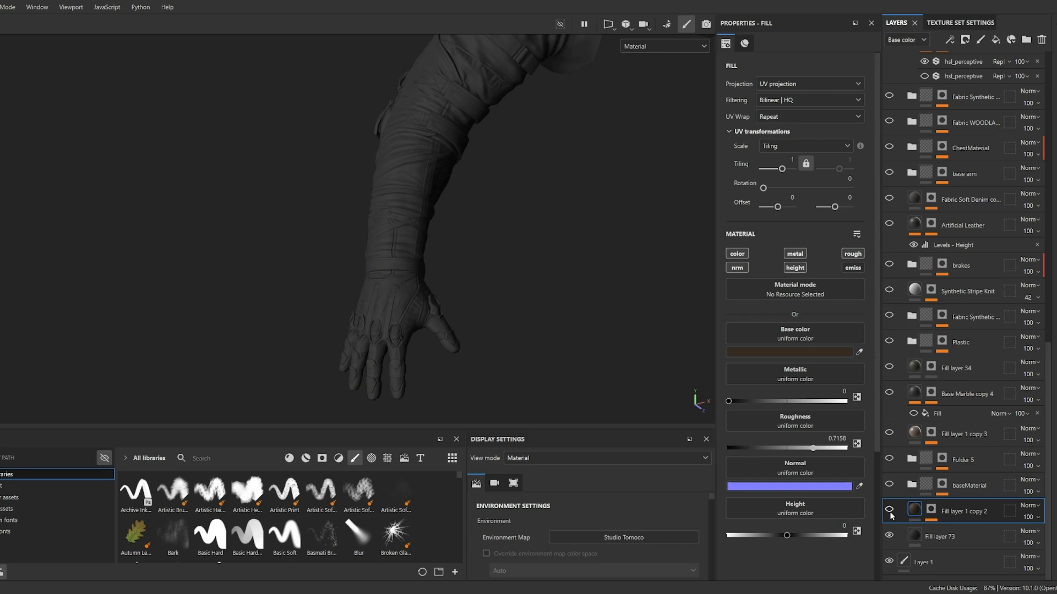
pyautogui.keyDown('alt'); pyautogui.moveTo(441, 233); pyautogui.dragTo(405, 257); pyautogui.keyUp('alt')
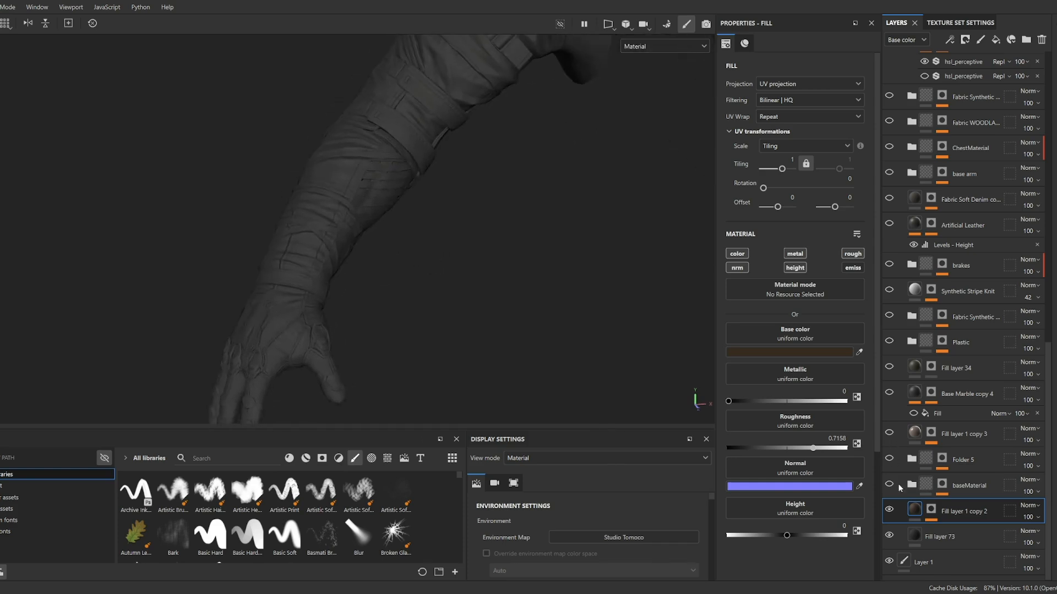
# Inspect the mask of Fill layer 1 copy 2 on the forearm wrap and return to the material view.
pyautogui.keyDown('alt'); pyautogui.click(930, 510); pyautogui.keyUp('alt')
pyautogui.scroll(4, 465, 217)
pyautogui.moveTo(460, 212)
pyautogui.keyDown('alt'); pyautogui.mouseDown()
pyautogui.moveTo(359, 145)
pyautogui.moveTo(389, 208)
pyautogui.moveTo(476, 220)
pyautogui.moveTo(410, 234)
pyautogui.mouseUp(); pyautogui.keyUp('alt')
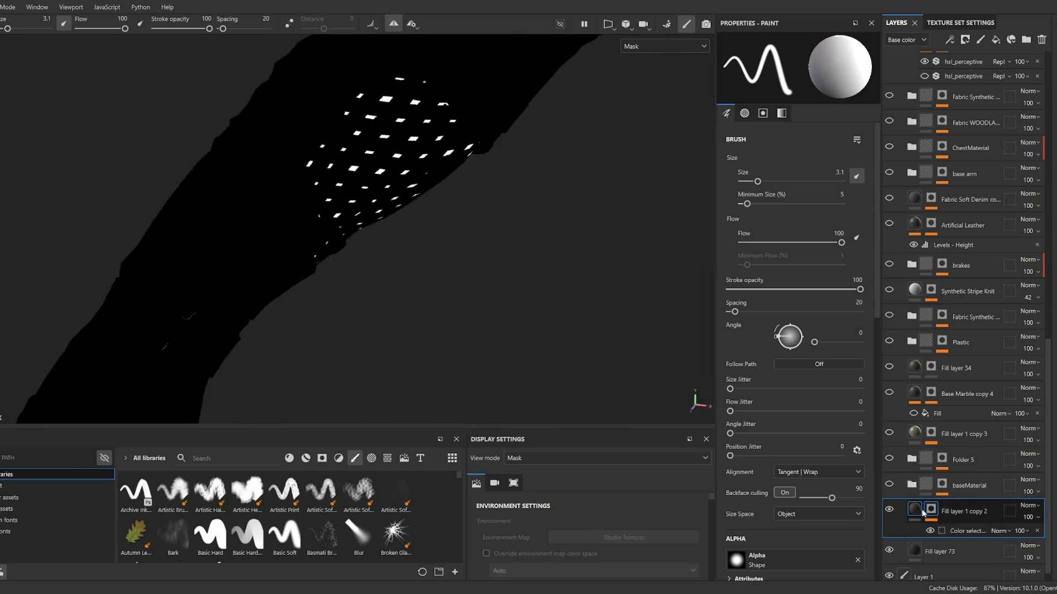
pyautogui.click(918, 512)
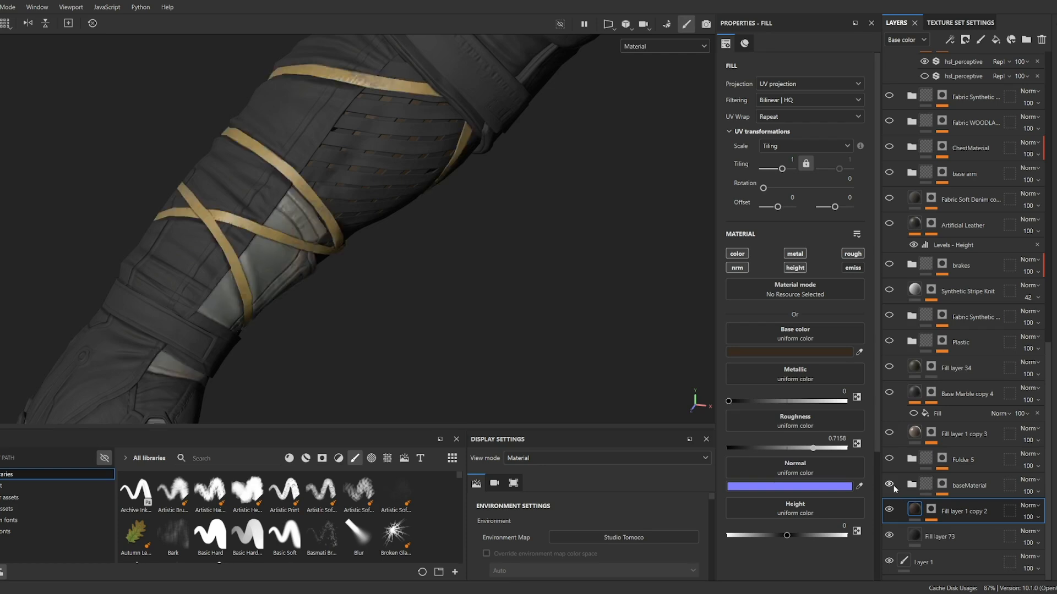
# Toggle the baseMaterial folder off and on to compare its effect on the arm, leaving it visible.
pyautogui.keyDown('alt'); pyautogui.moveTo(537, 274); pyautogui.dragTo(492, 241); pyautogui.keyUp('alt')
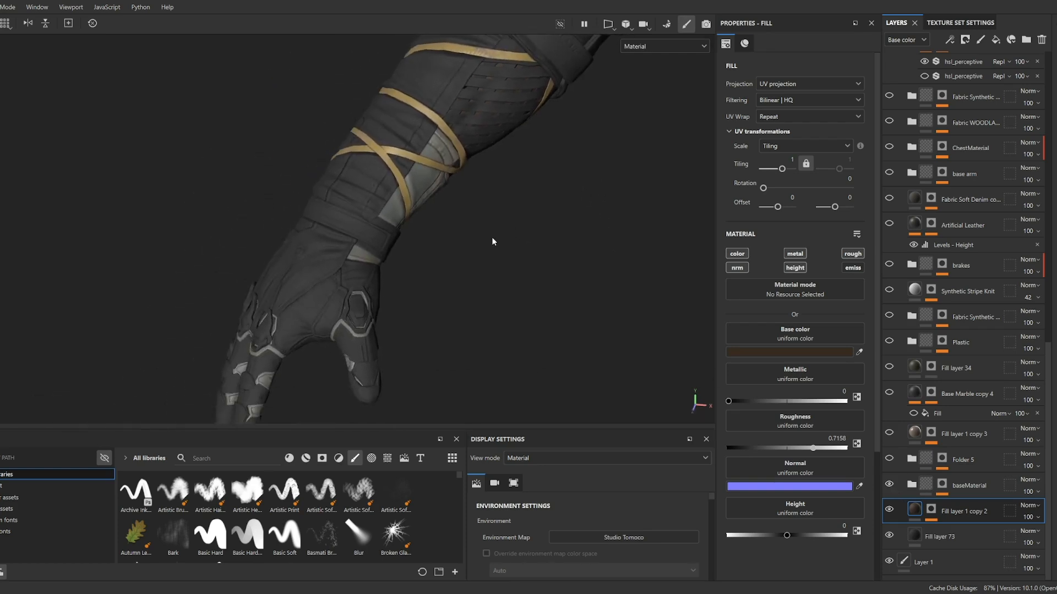
pyautogui.click(890, 484)
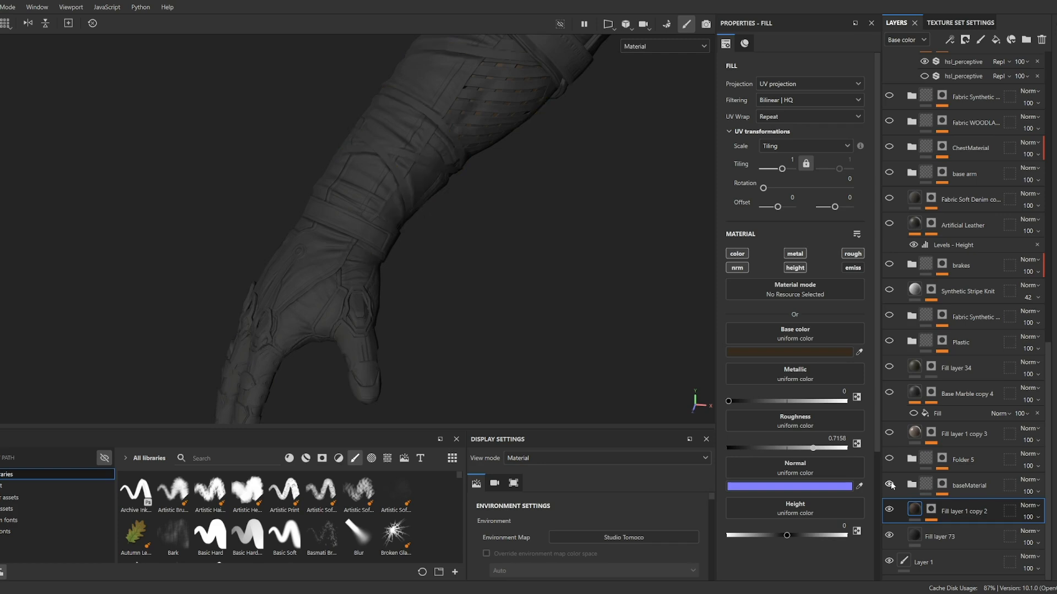
pyautogui.click(889, 485)
# Examine the base materials on the glove's knuckles, thumb, fingers and wrist from several angles.
pyautogui.scroll(10, 384, 350)
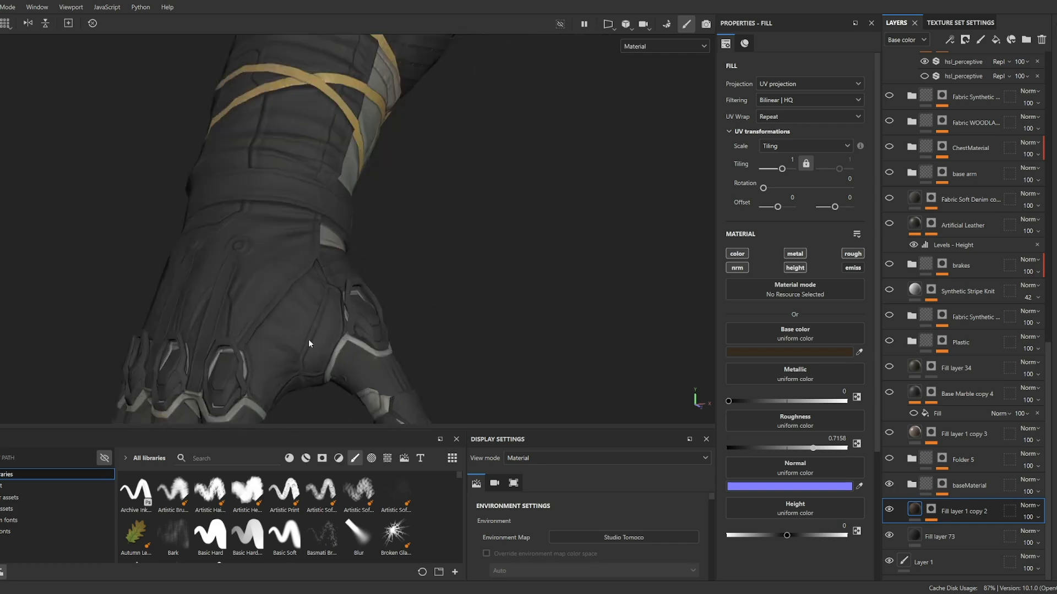
pyautogui.keyDown('alt'); pyautogui.moveTo(365, 372); pyautogui.dragTo(81, 189); pyautogui.keyUp('alt')
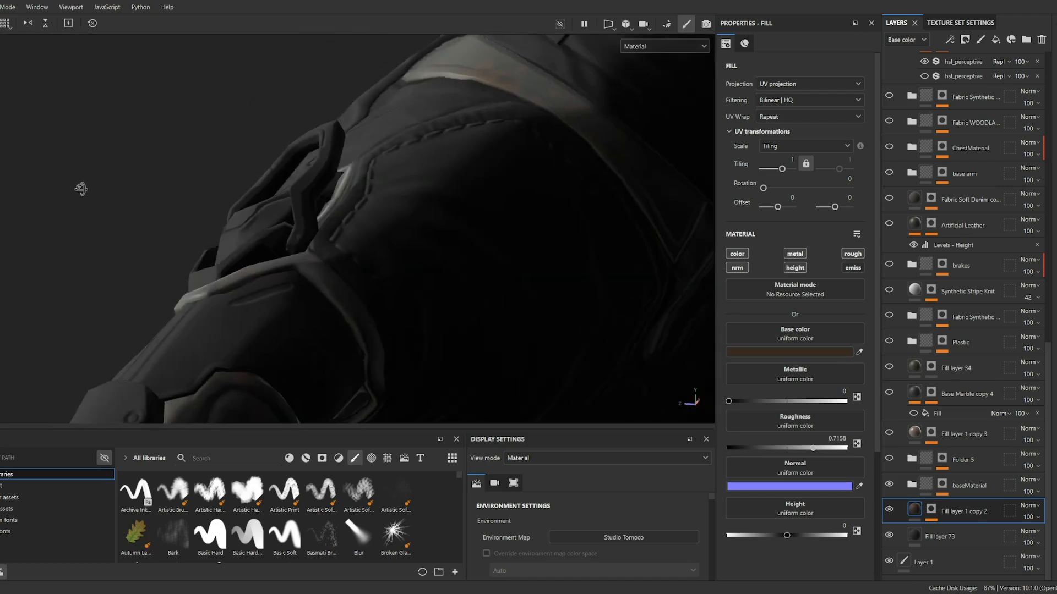
pyautogui.keyDown('alt'); pyautogui.moveTo(353, 271); pyautogui.dragTo(469, 311); pyautogui.keyUp('alt')
pyautogui.scroll(-6, 429, 224)
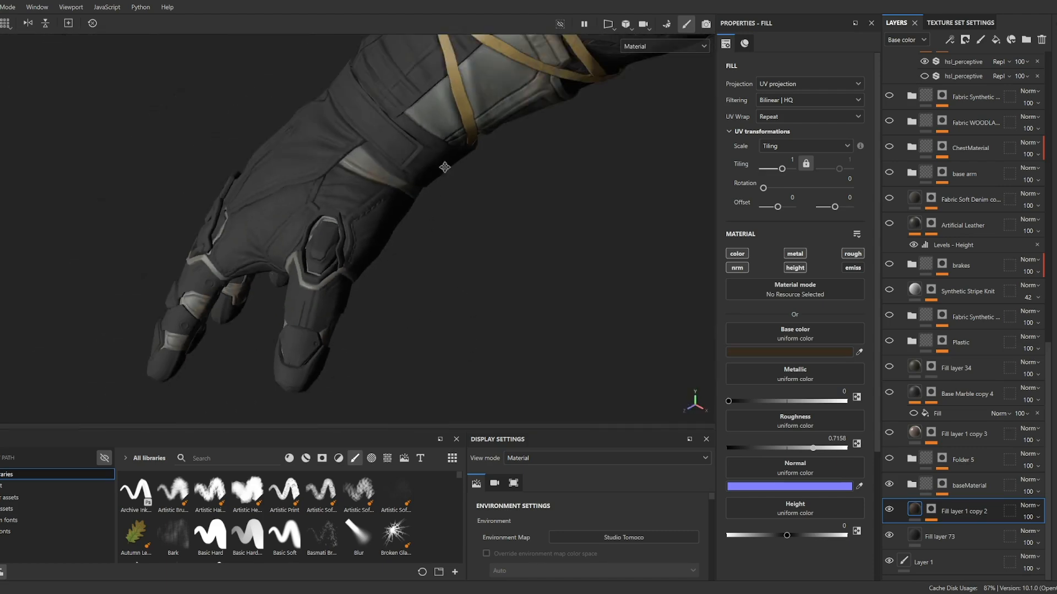
pyautogui.keyDown('alt'); pyautogui.moveTo(443, 165); pyautogui.dragTo(392, 265, button='middle'); pyautogui.keyUp('alt')
pyautogui.keyDown('alt'); pyautogui.moveTo(392, 264); pyautogui.dragTo(455, 269); pyautogui.keyUp('alt')
pyautogui.keyDown('alt'); pyautogui.moveTo(455, 269); pyautogui.dragTo(487, 281, button='middle'); pyautogui.keyUp('alt')
pyautogui.scroll(-4, 460, 354)
# Make Folder 5 visible on the upper-arm straps and expand it to show its layers.
pyautogui.click(891, 459)
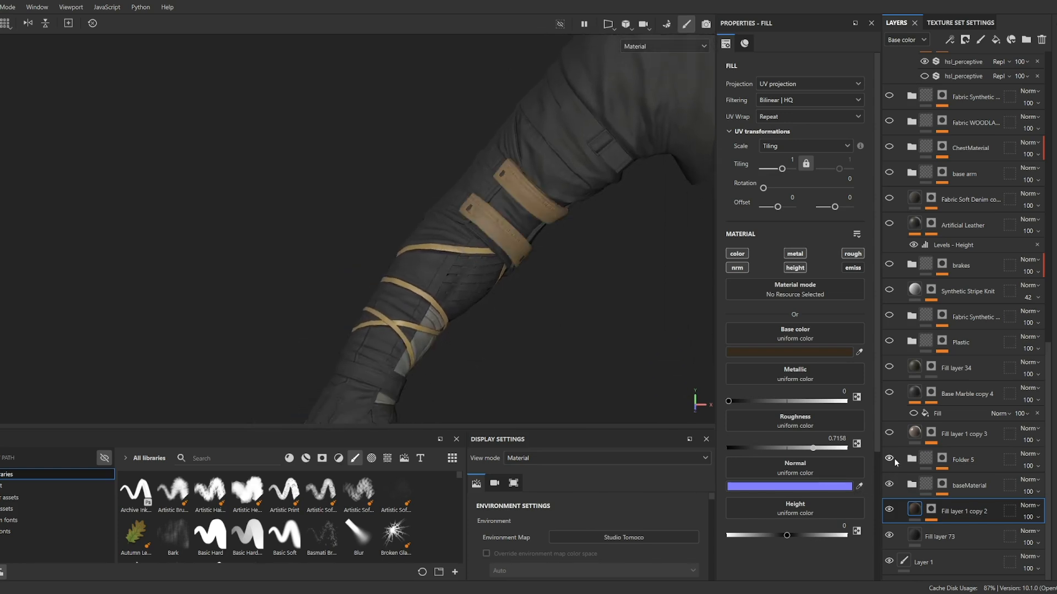
pyautogui.scroll(5, 555, 223)
pyautogui.scroll(4, 584, 187)
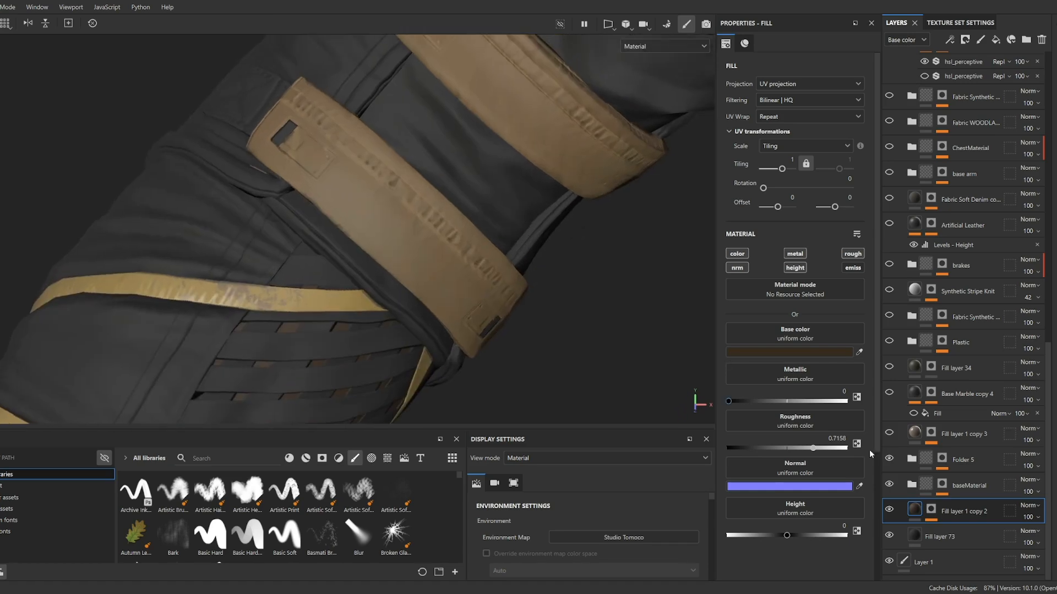
pyautogui.click(916, 464)
pyautogui.scroll(-2, 924, 473)
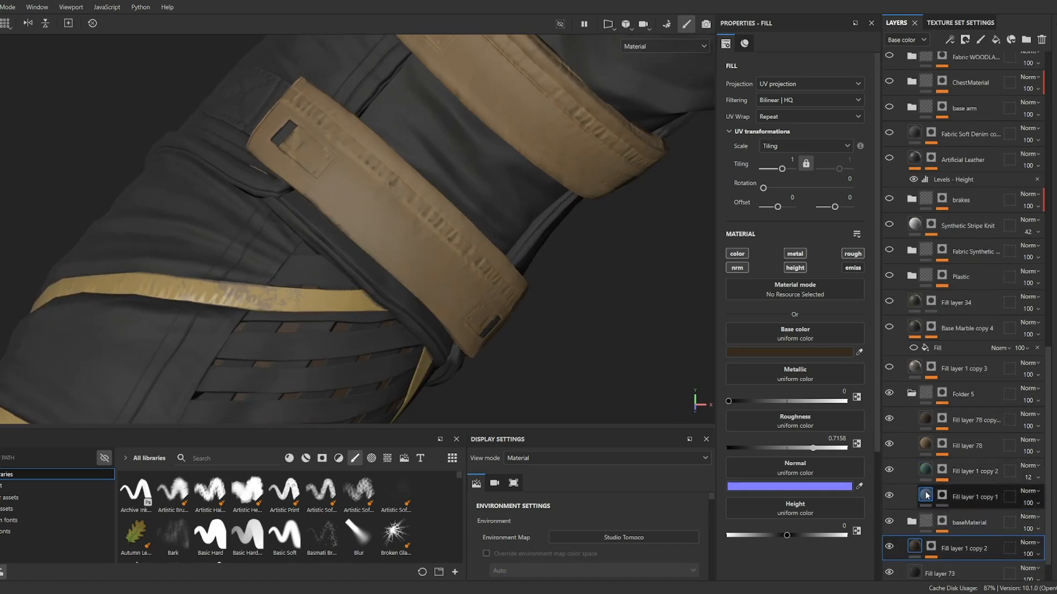
# Review the fill settings of Fill layer 1 copy 1, Fill layer 78 and its copy on the tan straps.
pyautogui.click(928, 495)
pyautogui.click(926, 447)
pyautogui.click(926, 422)
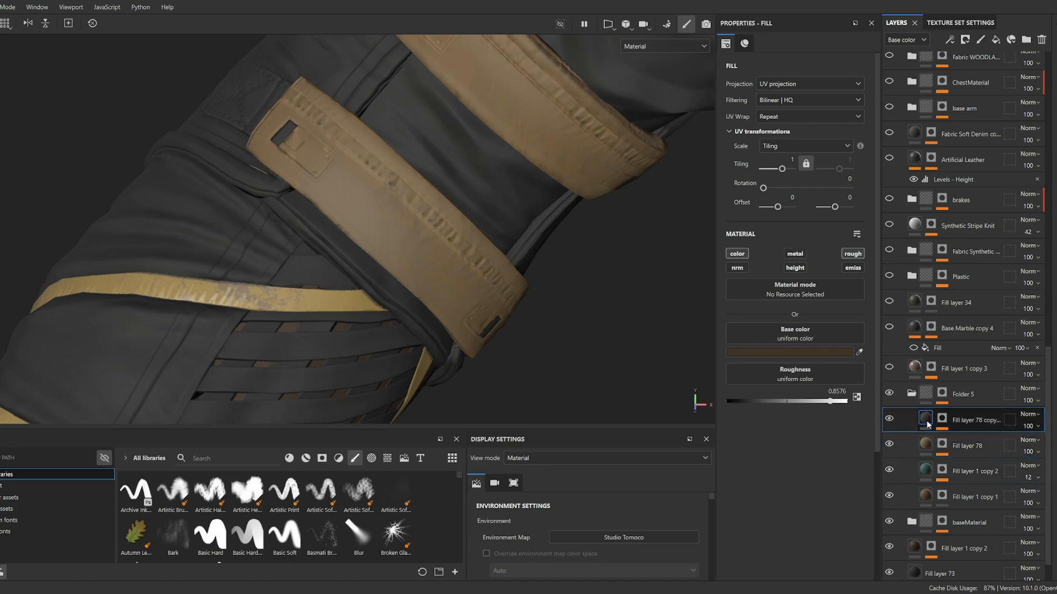
pyautogui.keyDown('alt'); pyautogui.moveTo(550, 225); pyautogui.dragTo(535, 170); pyautogui.keyUp('alt')
pyautogui.scroll(-4, 524, 247)
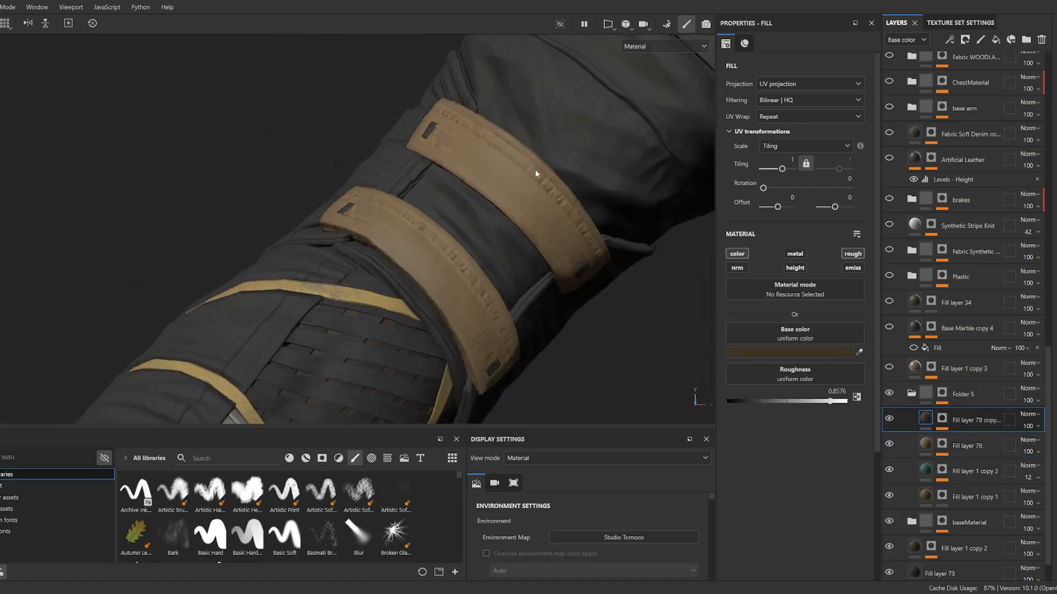
pyautogui.scroll(4, 555, 214)
# Inspect the masks of all four fill layers inside Folder 5 and return to the material view of the straps.
pyautogui.keyDown('alt'); pyautogui.click(942, 418); pyautogui.keyUp('alt')
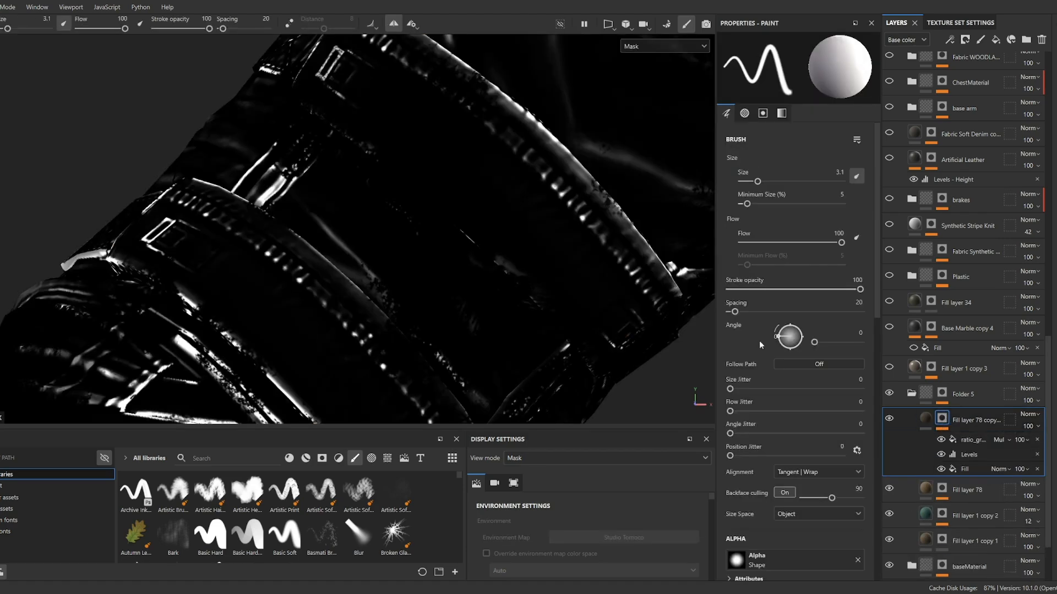
pyautogui.click(942, 488)
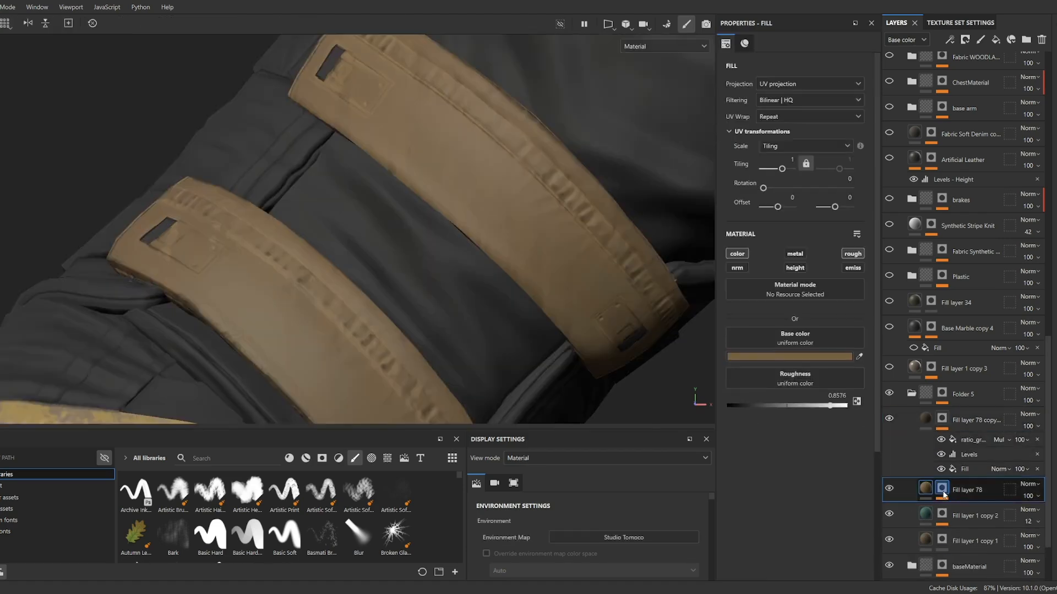
pyautogui.keyDown('alt'); pyautogui.click(943, 491); pyautogui.keyUp('alt')
pyautogui.keyDown('alt'); pyautogui.moveTo(553, 333); pyautogui.dragTo(417, 159, button='middle'); pyautogui.keyUp('alt')
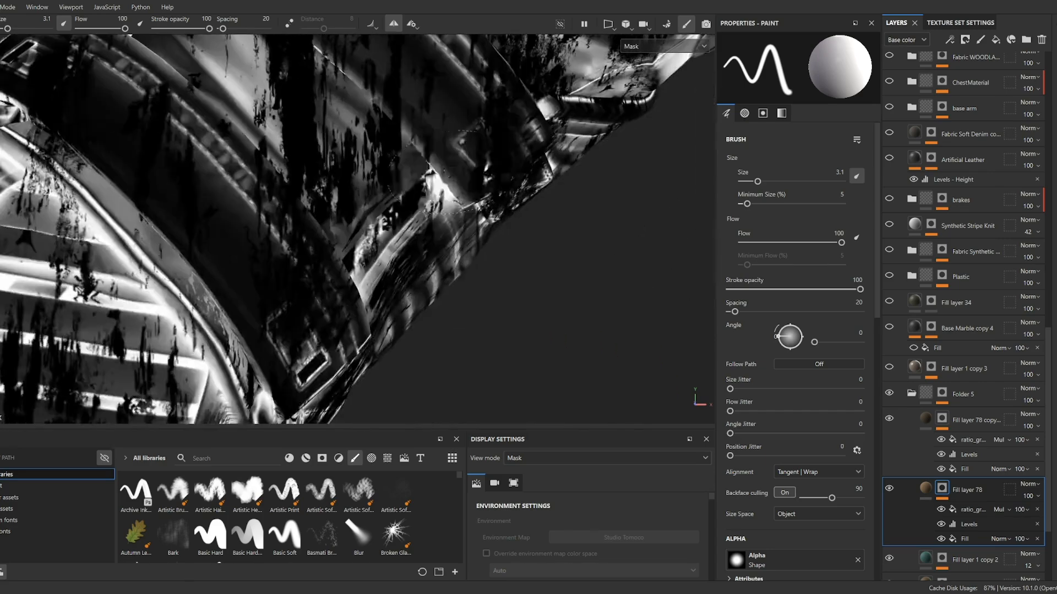
pyautogui.keyDown('alt'); pyautogui.click(941, 559); pyautogui.keyUp('alt')
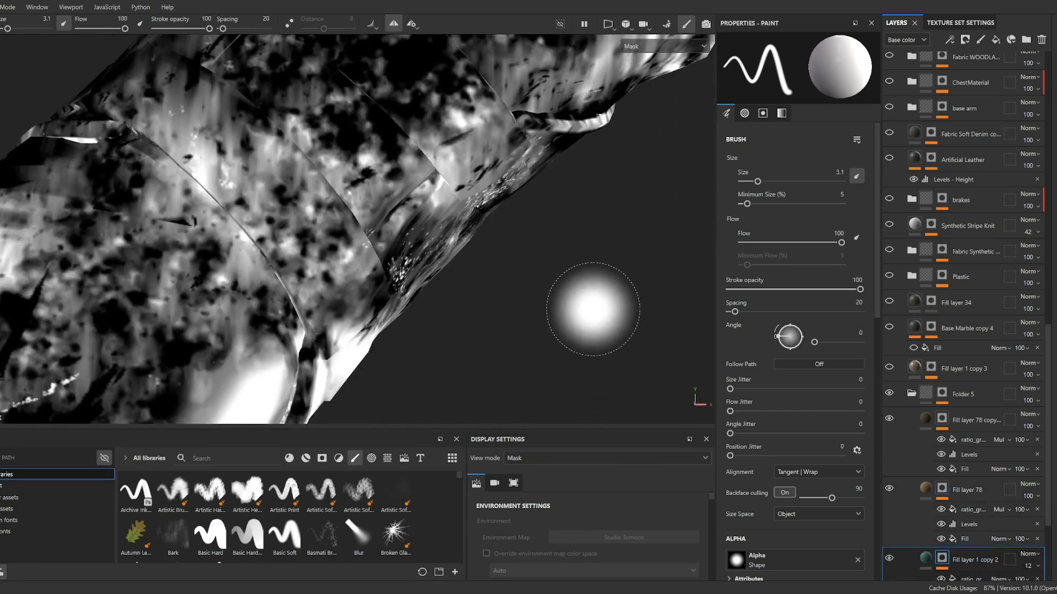
pyautogui.scroll(-3, 959, 497)
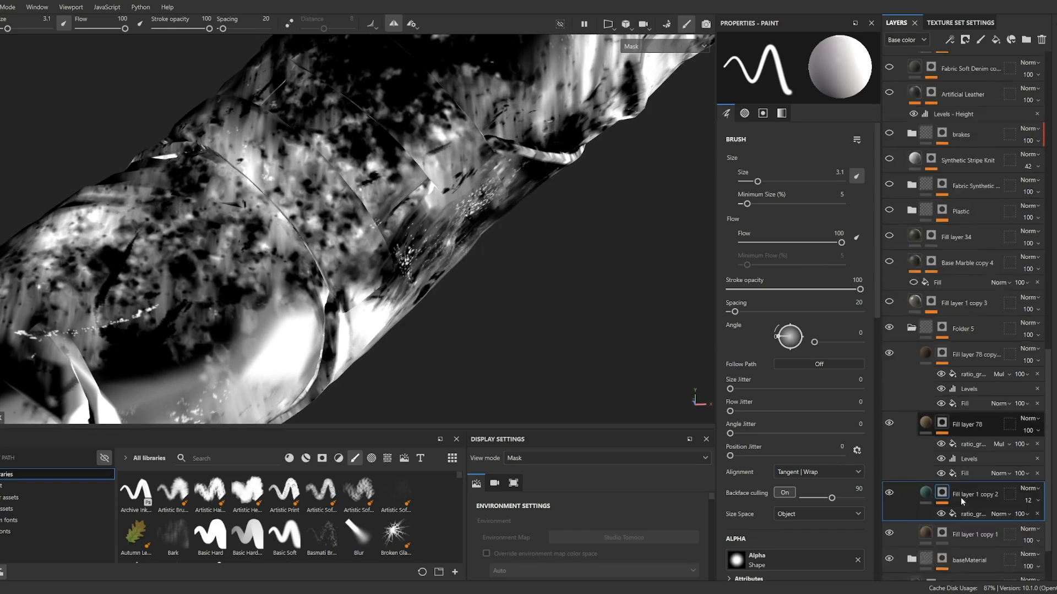
pyautogui.keyDown('alt'); pyautogui.click(946, 500); pyautogui.keyUp('alt')
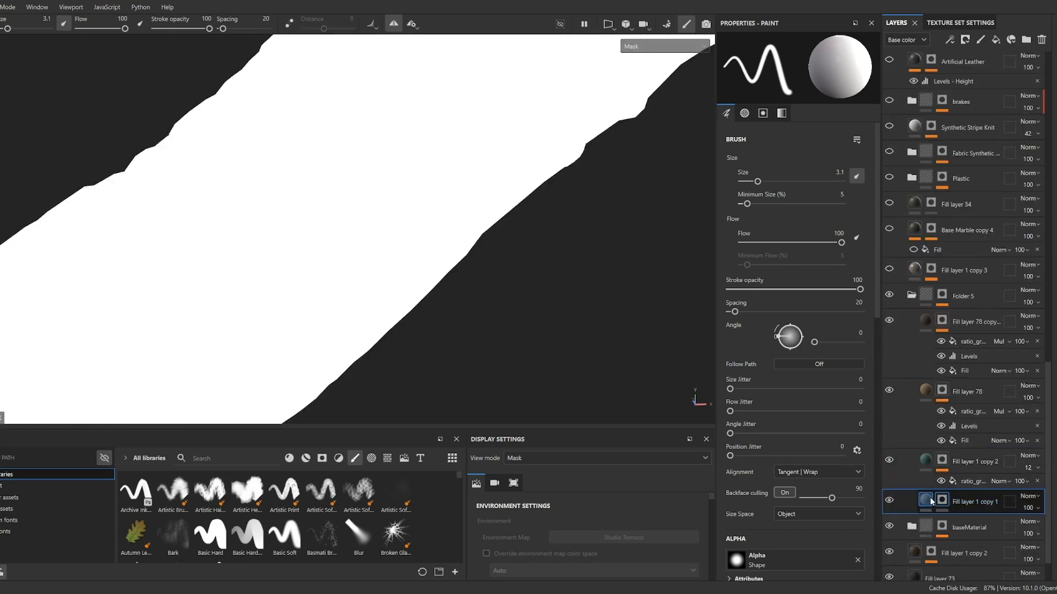
pyautogui.click(930, 501)
pyautogui.keyDown('alt'); pyautogui.moveTo(488, 236); pyautogui.dragTo(405, 168); pyautogui.keyUp('alt')
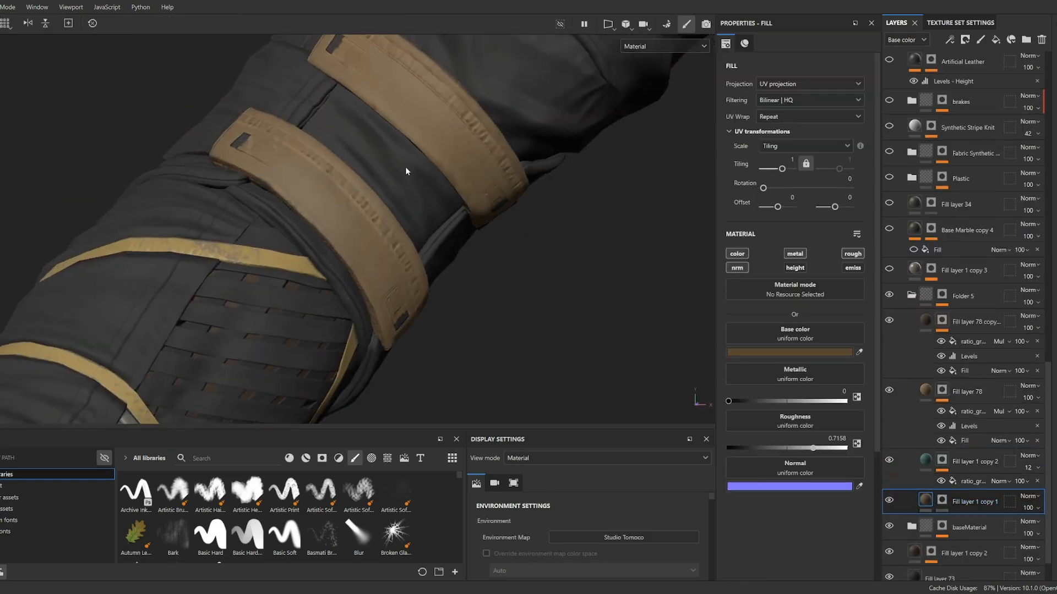
# Collapse Folder 5 and make Fill layer 1 copy 3 and Base Marble copy 4 visible on the arm.
pyautogui.click(911, 296)
pyautogui.click(890, 433)
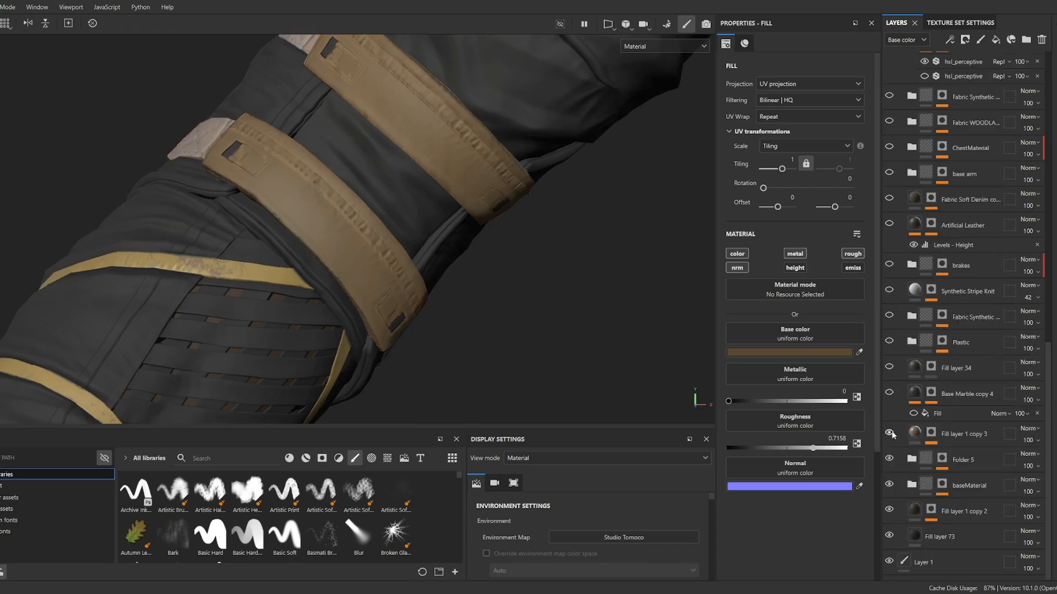
pyautogui.keyDown('alt'); pyautogui.moveTo(275, 242); pyautogui.dragTo(557, 287); pyautogui.keyUp('alt')
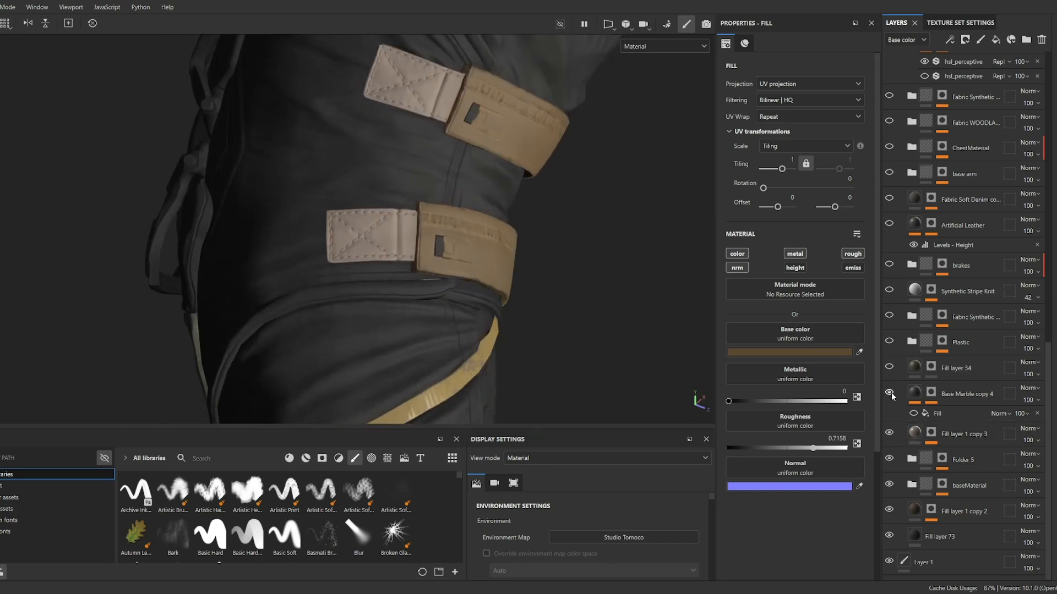
# Inspect the mask of Base Marble copy 4 around the wrist strap and return to the material view.
pyautogui.keyDown('alt'); pyautogui.click(931, 393); pyautogui.keyUp('alt')
pyautogui.scroll(-5, 511, 295)
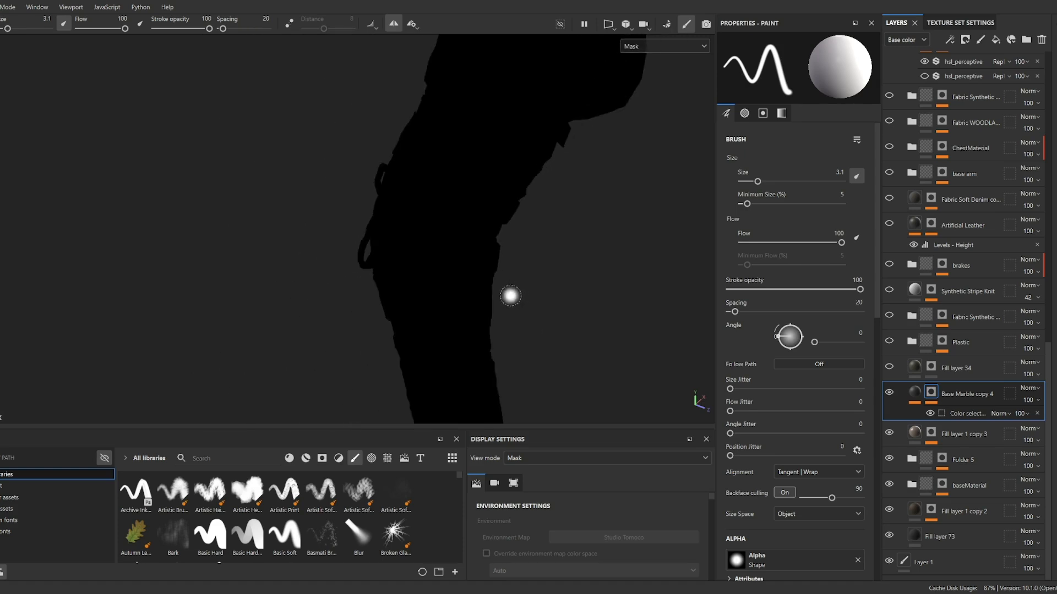
pyautogui.keyDown('alt'); pyautogui.moveTo(510, 296); pyautogui.dragTo(498, 49, button='middle'); pyautogui.keyUp('alt')
pyautogui.keyDown('alt'); pyautogui.moveTo(498, 50); pyautogui.dragTo(649, 286); pyautogui.keyUp('alt')
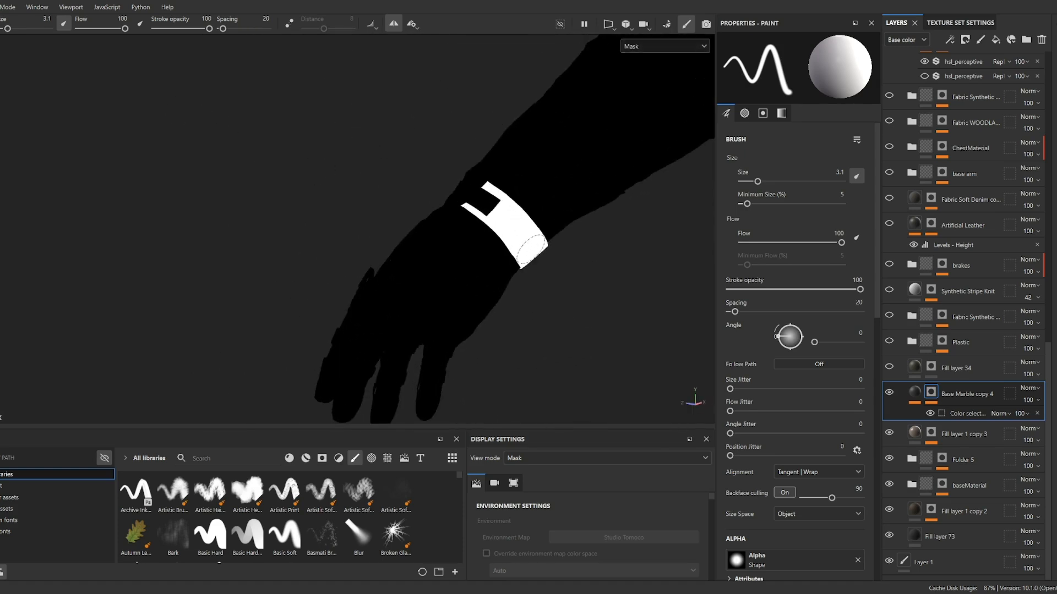
pyautogui.click(918, 393)
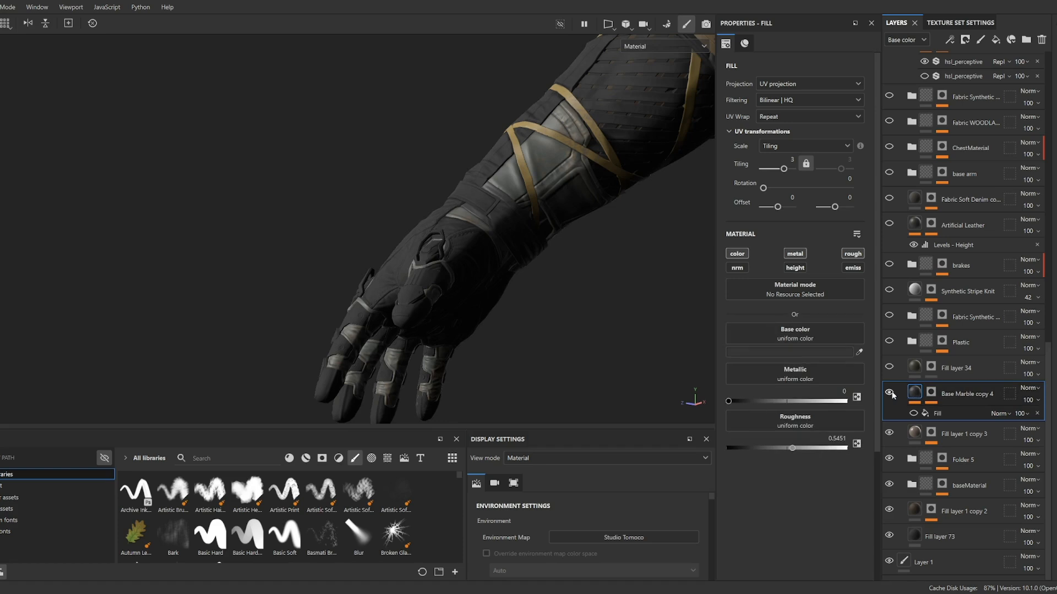
# Make Fill layer 34 and the Plastic folder visible on the arm.
pyautogui.click(889, 367)
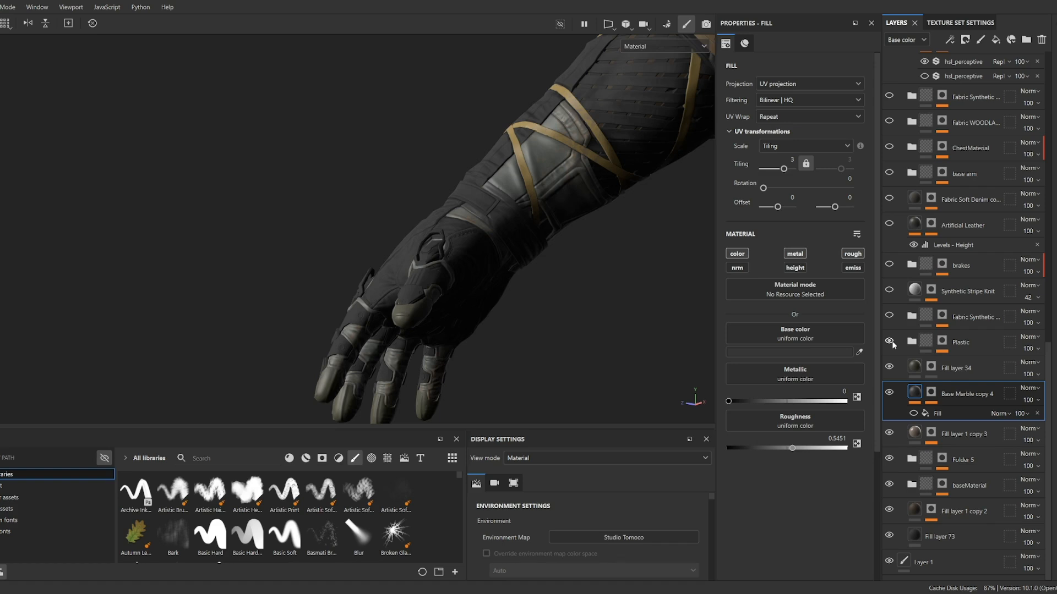
pyautogui.keyDown('alt'); pyautogui.moveTo(490, 281); pyautogui.dragTo(606, 265); pyautogui.keyUp('alt')
pyautogui.keyDown('alt'); pyautogui.moveTo(495, 149); pyautogui.dragTo(387, 359, button='middle'); pyautogui.keyUp('alt')
pyautogui.keyDown('alt'); pyautogui.moveTo(387, 359); pyautogui.dragTo(457, 340); pyautogui.keyUp('alt')
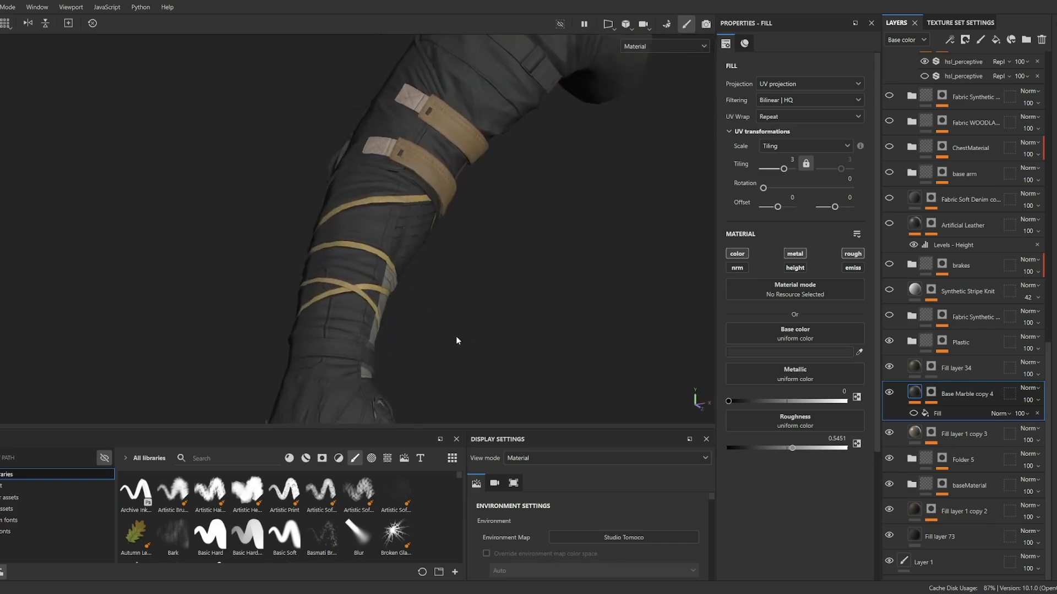
# Inspect the Plastic folder's mask on the elbow pad and return to the material view.
pyautogui.keyDown('alt'); pyautogui.click(936, 345); pyautogui.keyUp('alt')
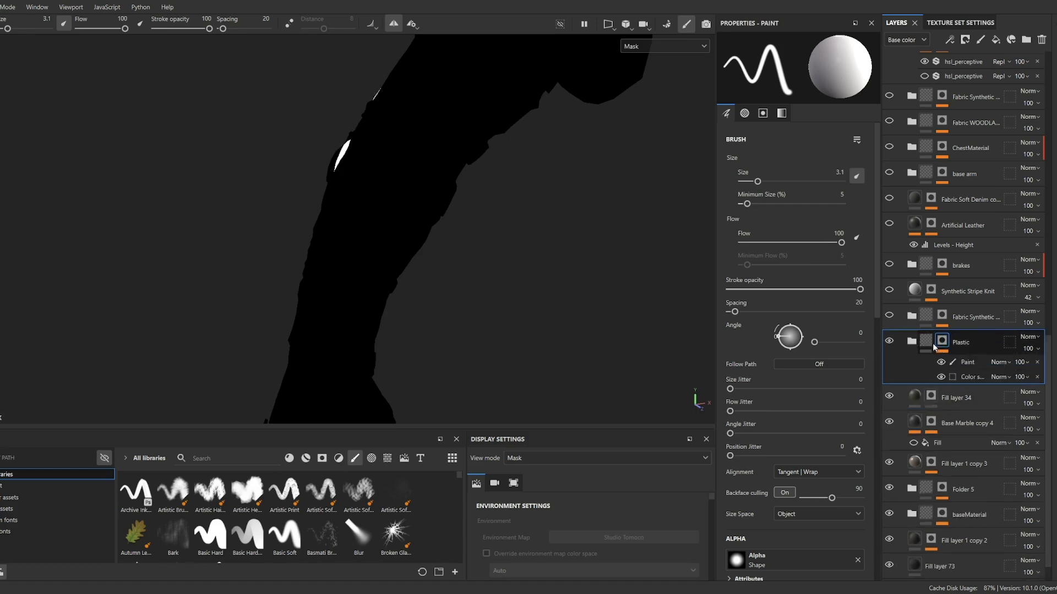
pyautogui.keyDown('alt'); pyautogui.moveTo(395, 242); pyautogui.dragTo(557, 229); pyautogui.keyUp('alt')
pyautogui.keyDown('alt'); pyautogui.moveTo(556, 229); pyautogui.dragTo(473, 275, button='right'); pyautogui.keyUp('alt')
pyautogui.keyDown('alt'); pyautogui.moveTo(385, 250); pyautogui.dragTo(436, 256); pyautogui.keyUp('alt')
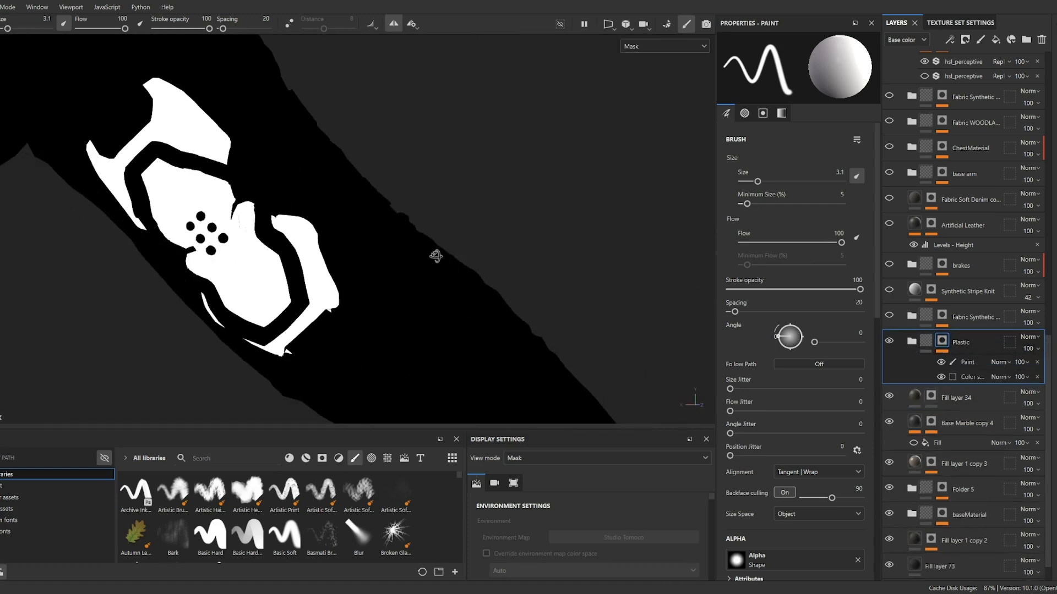
pyautogui.click(926, 342)
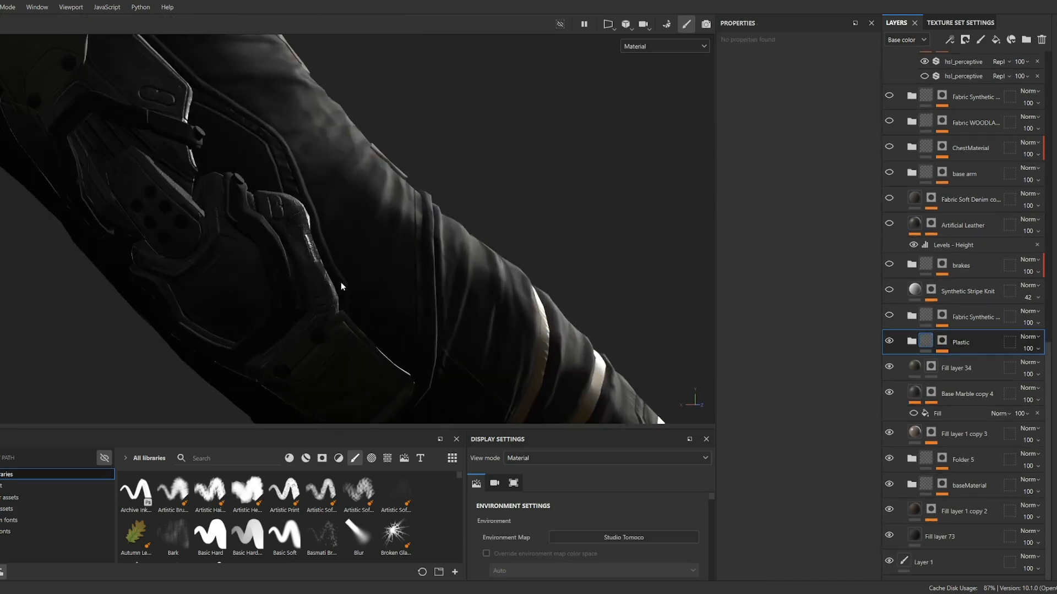
# Rotate the environment lighting to brighten the elbow pad and make the adjacent Fabric Synthetic folder and Synthetic Stripe Knit visible.
pyautogui.keyDown('alt'); pyautogui.moveTo(341, 282); pyautogui.dragTo(292, 292, button='right'); pyautogui.keyUp('alt')
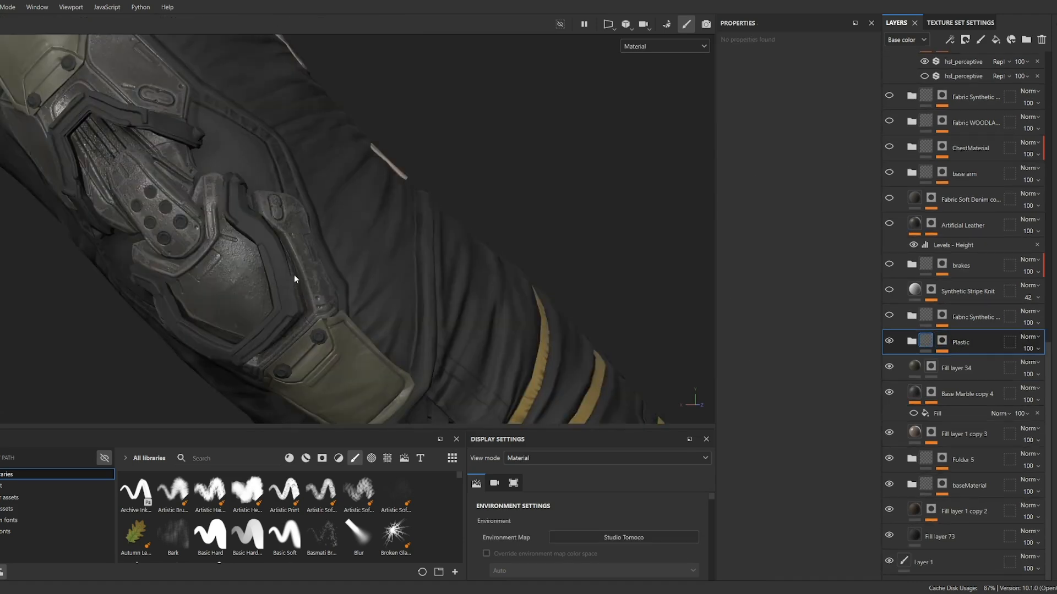
pyautogui.keyDown('alt'); pyautogui.moveTo(360, 273); pyautogui.dragTo(396, 281); pyautogui.keyUp('alt')
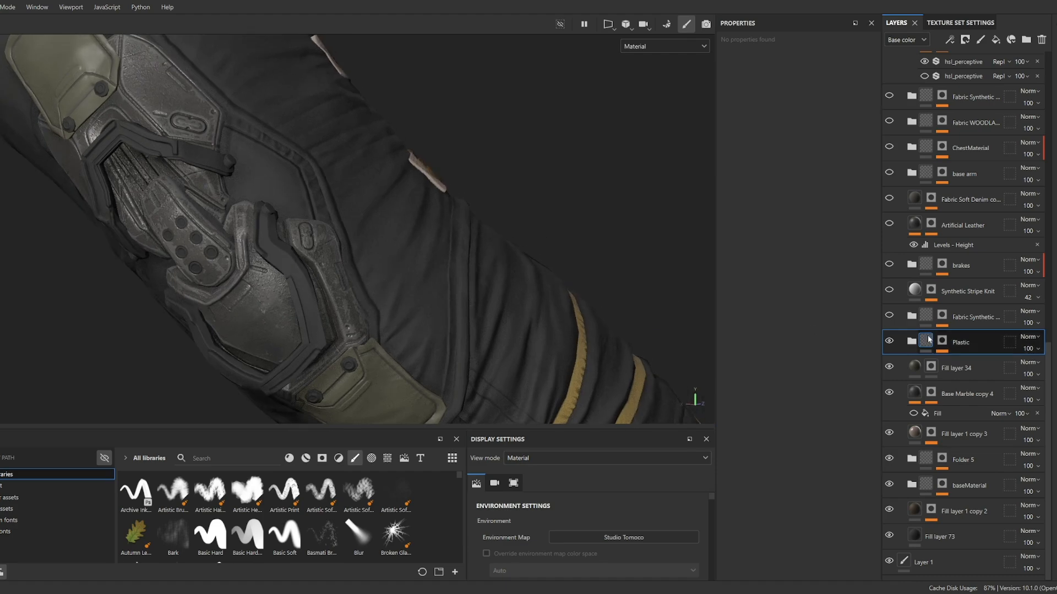
pyautogui.keyDown('alt'); pyautogui.moveTo(338, 237); pyautogui.dragTo(485, 212); pyautogui.keyUp('alt')
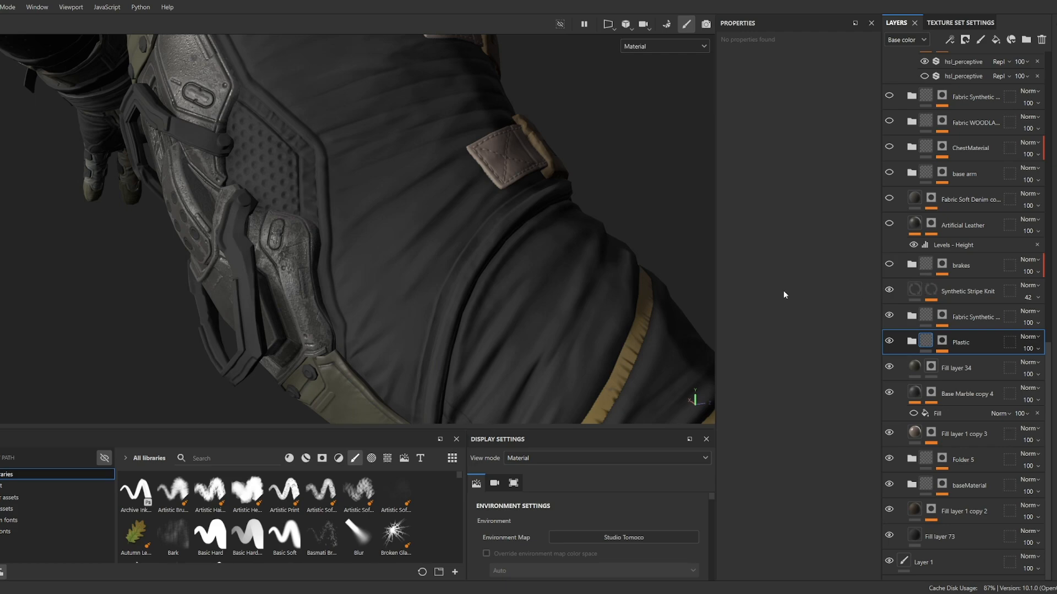
# Relight the front of the arm and display the mask of Synthetic Stripe Knit.
pyautogui.keyDown('alt'); pyautogui.moveTo(710, 294); pyautogui.dragTo(264, 275); pyautogui.keyUp('alt')
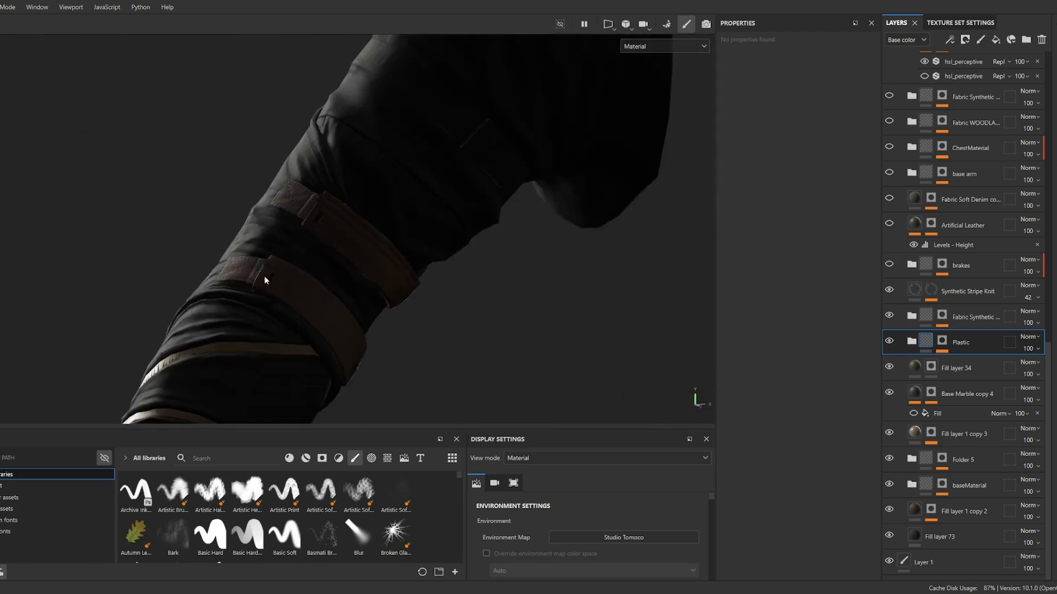
pyautogui.keyDown('shift'); pyautogui.moveTo(264, 276); pyautogui.dragTo(303, 301, button='right'); pyautogui.keyUp('shift')
pyautogui.scroll(-3, 303, 301)
pyautogui.keyDown('alt'); pyautogui.moveTo(298, 385); pyautogui.dragTo(422, 183, button='middle'); pyautogui.keyUp('alt')
pyautogui.keyDown('alt'); pyautogui.moveTo(421, 184); pyautogui.dragTo(553, 289); pyautogui.keyUp('alt')
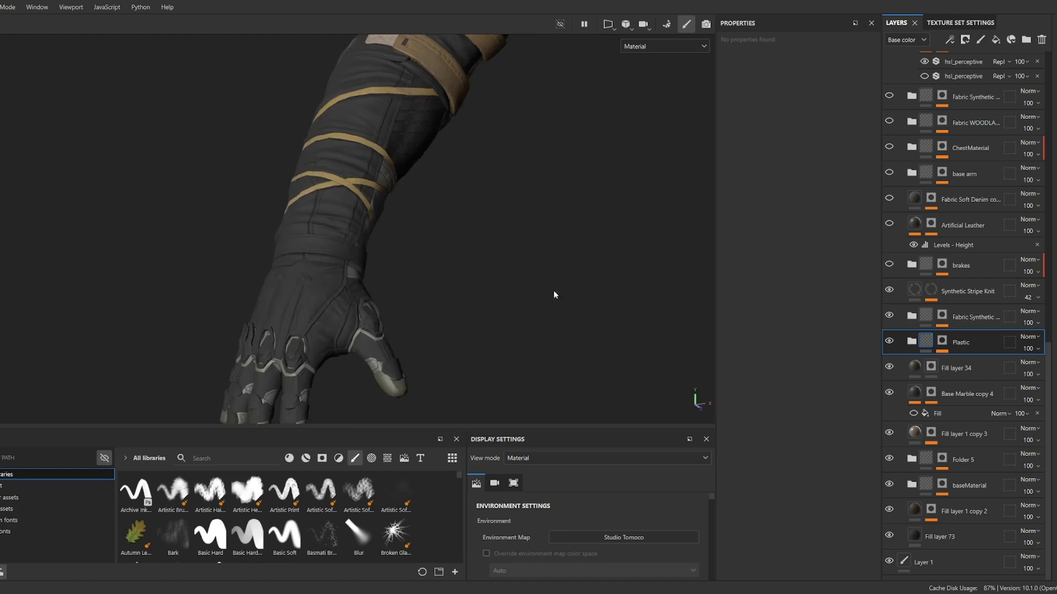
pyautogui.keyDown('alt'); pyautogui.click(929, 291); pyautogui.keyUp('alt')
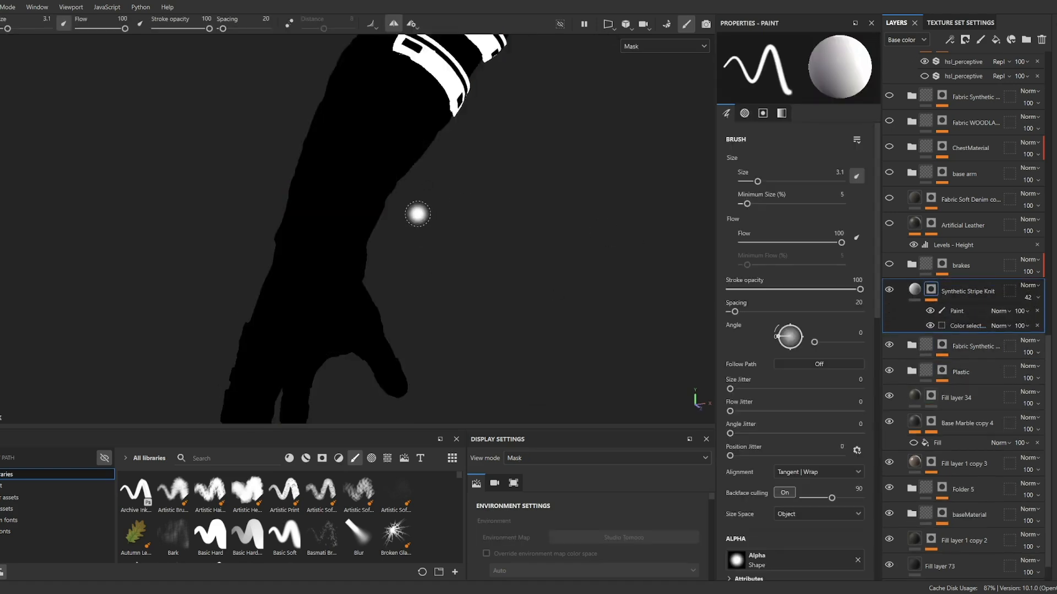
# Inspect the mask of Synthetic Stripe Knit on the arm straps and compare it with the material view.
pyautogui.keyDown('alt'); pyautogui.moveTo(448, 124); pyautogui.dragTo(453, 222, button='middle'); pyautogui.keyUp('alt')
pyautogui.keyDown('alt'); pyautogui.moveTo(454, 223); pyautogui.dragTo(449, 154); pyautogui.keyUp('alt')
pyautogui.scroll(2, 449, 154)
pyautogui.click(915, 291)
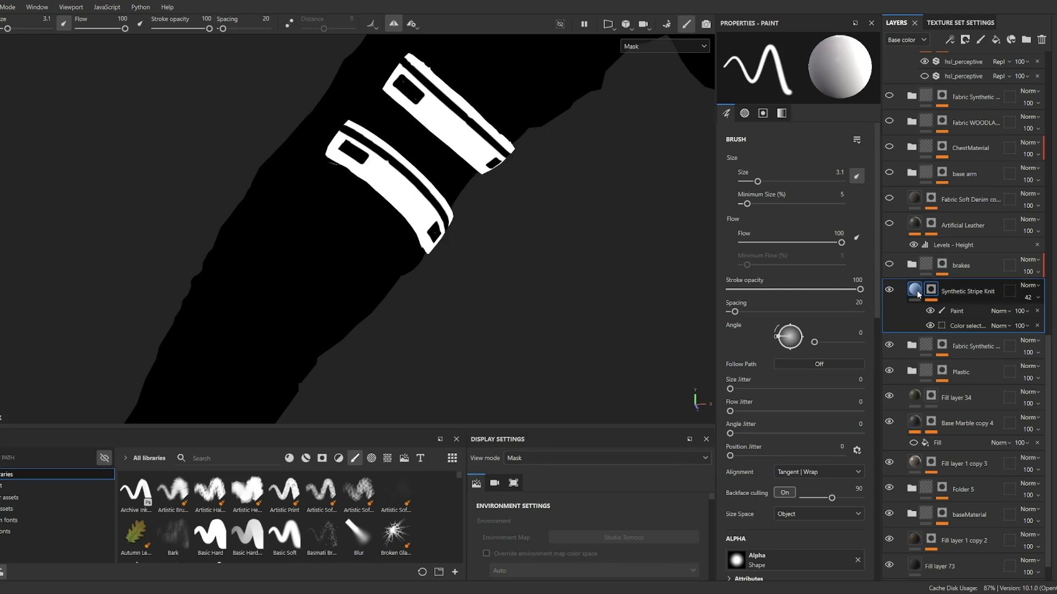
pyautogui.scroll(5, 499, 220)
pyautogui.keyDown('alt'); pyautogui.moveTo(396, 215); pyautogui.dragTo(378, 184); pyautogui.keyUp('alt')
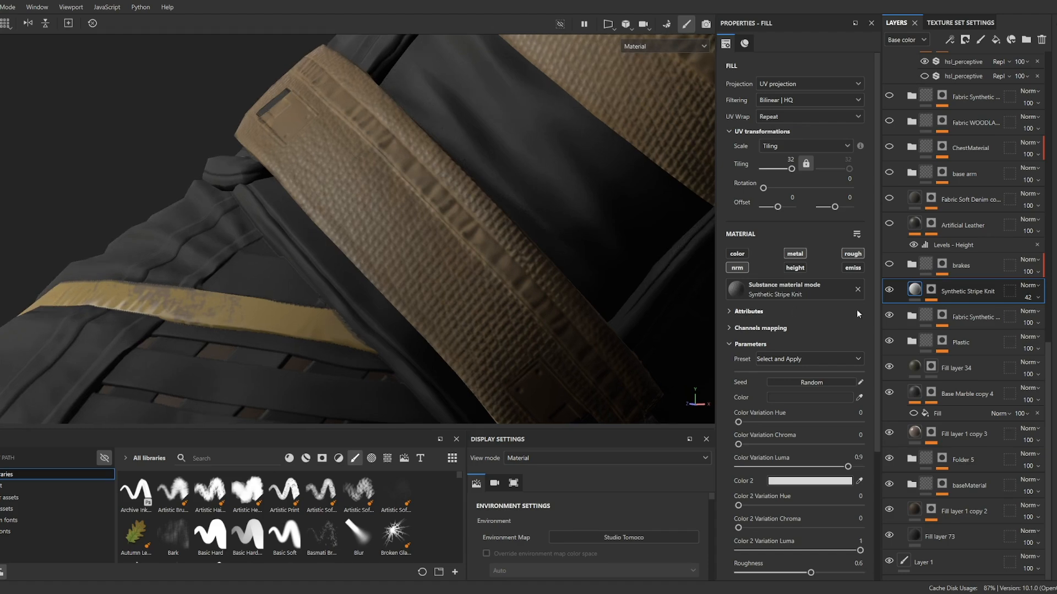
pyautogui.keyDown('alt'); pyautogui.click(930, 291); pyautogui.keyUp('alt')
pyautogui.keyDown('alt'); pyautogui.moveTo(554, 335); pyautogui.dragTo(601, 314); pyautogui.keyUp('alt')
pyautogui.click(915, 290)
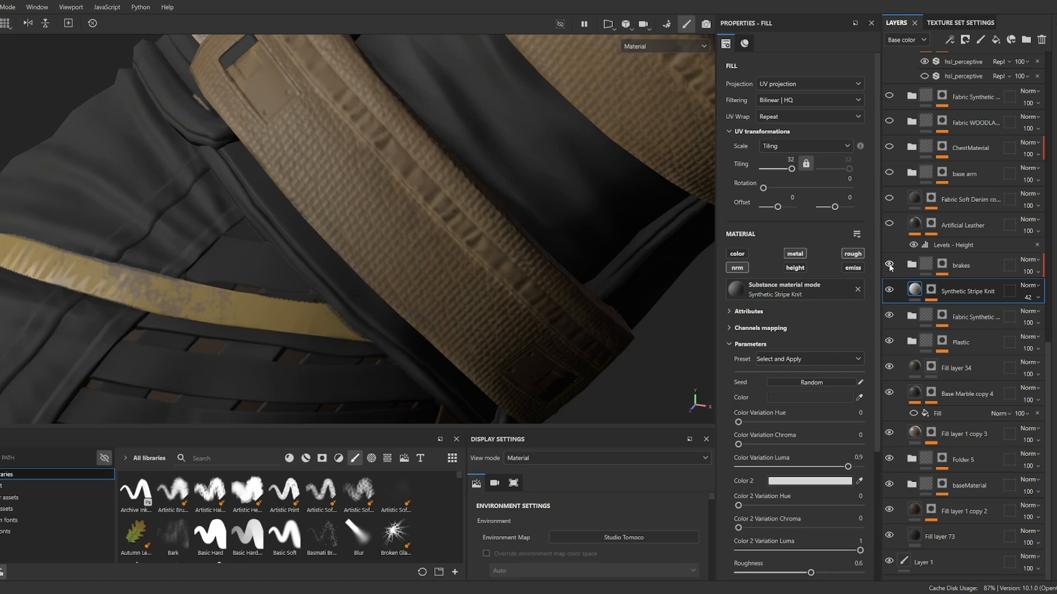
# Make the brakes folder visible, check its mask on the arm straps, and examine the worn strap edges in the material view.
pyautogui.scroll(-8, 557, 276)
pyautogui.moveTo(557, 276)
pyautogui.keyDown('alt'); pyautogui.mouseDown()
pyautogui.moveTo(554, 188)
pyautogui.moveTo(565, 157)
pyautogui.mouseUp(); pyautogui.keyUp('alt')
pyautogui.scroll(8, 565, 158)
pyautogui.keyDown('alt'); pyautogui.click(942, 266); pyautogui.keyUp('alt')
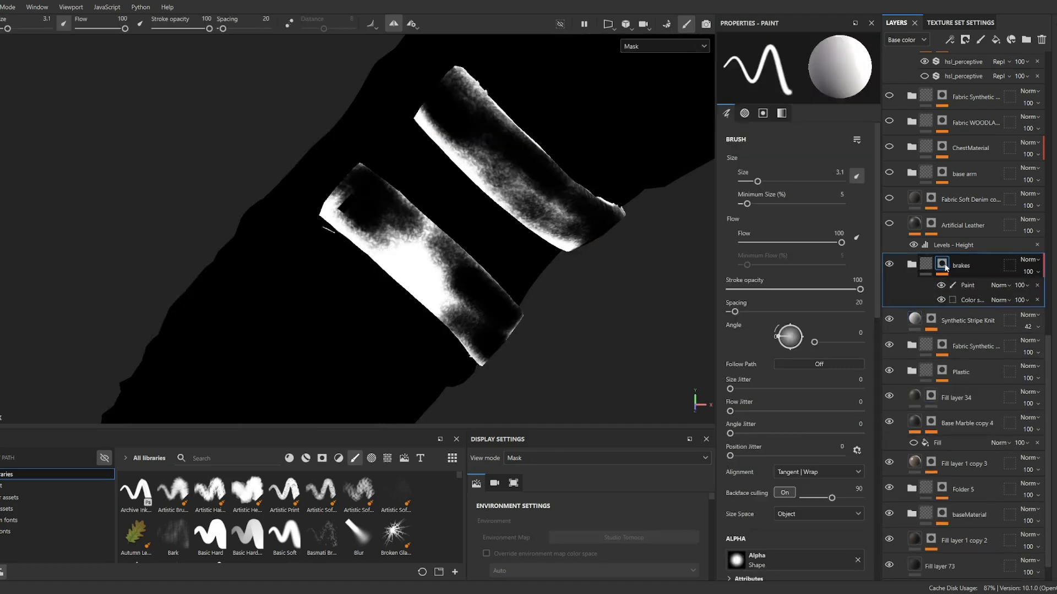
pyautogui.click(903, 266)
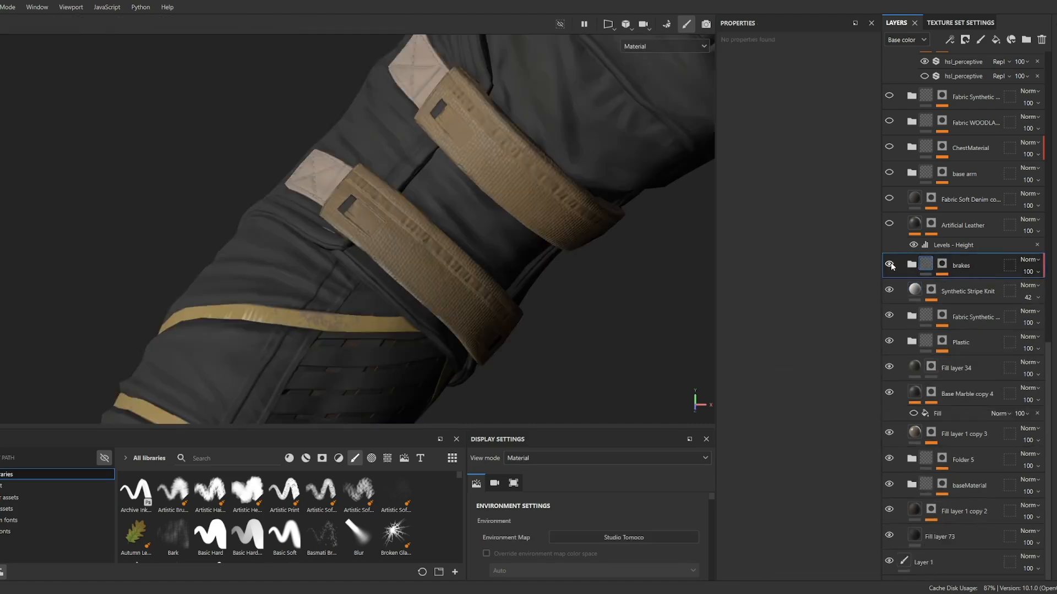
pyautogui.scroll(10, 473, 289)
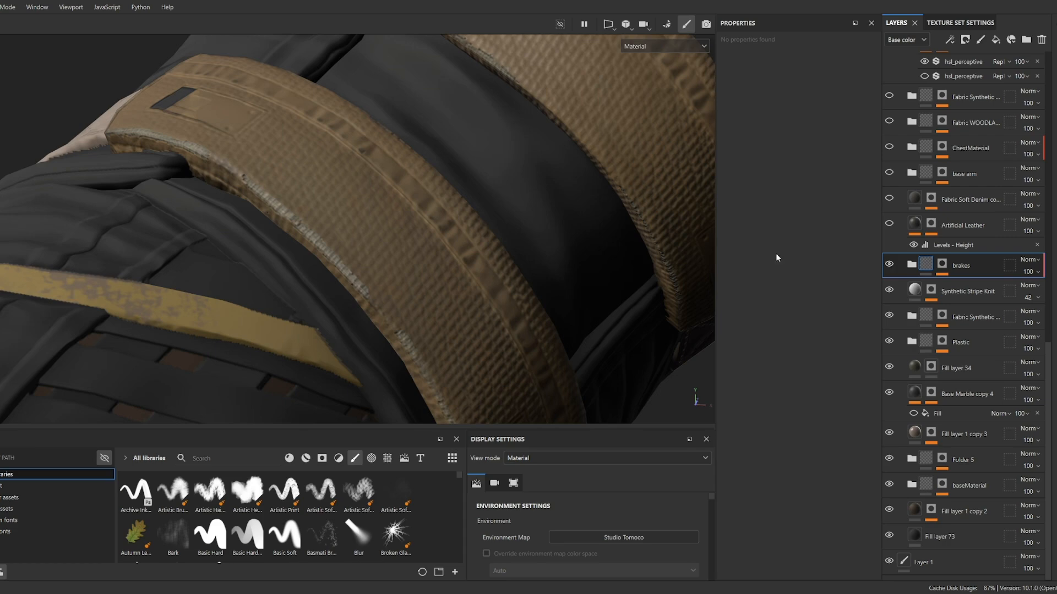
pyautogui.keyDown('alt'); pyautogui.moveTo(468, 281); pyautogui.dragTo(449, 335); pyautogui.keyUp('alt')
pyautogui.scroll(-8, 484, 297)
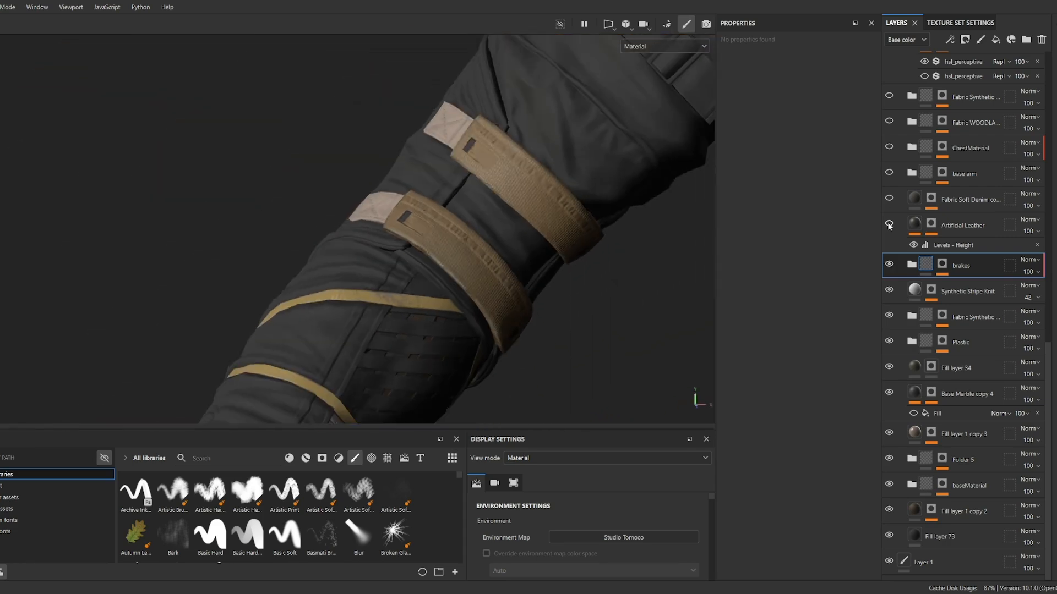
# Make the Artificial Leather and Fabric Soft Denim layers visible and examine the denim weave on the wrapped forearm.
pyautogui.click(889, 224)
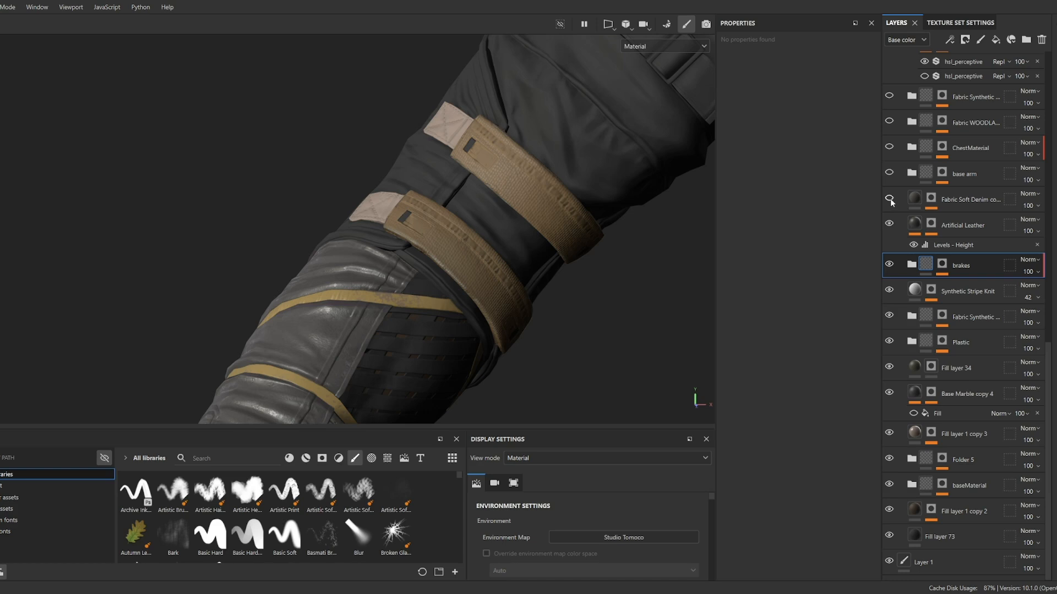
pyautogui.click(890, 199)
pyautogui.keyDown('alt'); pyautogui.moveTo(594, 257); pyautogui.dragTo(622, 295); pyautogui.keyUp('alt')
pyautogui.keyDown('alt'); pyautogui.moveTo(623, 295); pyautogui.dragTo(693, 166, button='middle'); pyautogui.keyUp('alt')
pyautogui.scroll(3, 526, 252)
pyautogui.moveTo(525, 252)
pyautogui.keyDown('alt'); pyautogui.mouseDown()
pyautogui.moveTo(538, 255)
pyautogui.moveTo(527, 246)
pyautogui.mouseUp(); pyautogui.keyUp('alt')
pyautogui.keyDown('alt'); pyautogui.moveTo(526, 246); pyautogui.dragTo(597, 237, button='middle'); pyautogui.keyUp('alt')
pyautogui.scroll(4, 495, 283)
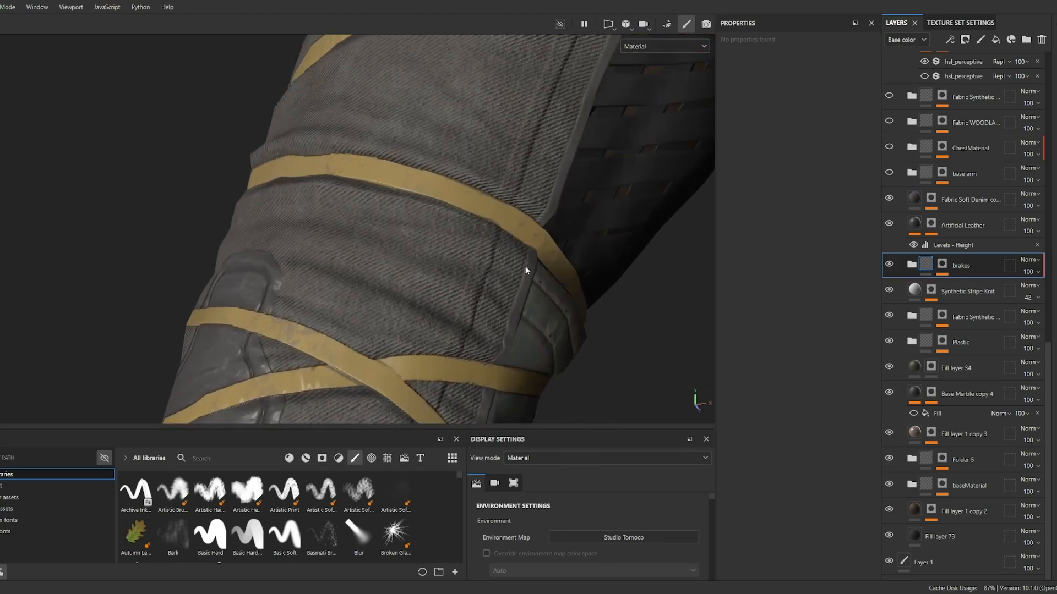
pyautogui.scroll(2, 511, 350)
pyautogui.keyDown('alt'); pyautogui.moveTo(516, 347); pyautogui.dragTo(439, 258); pyautogui.keyUp('alt')
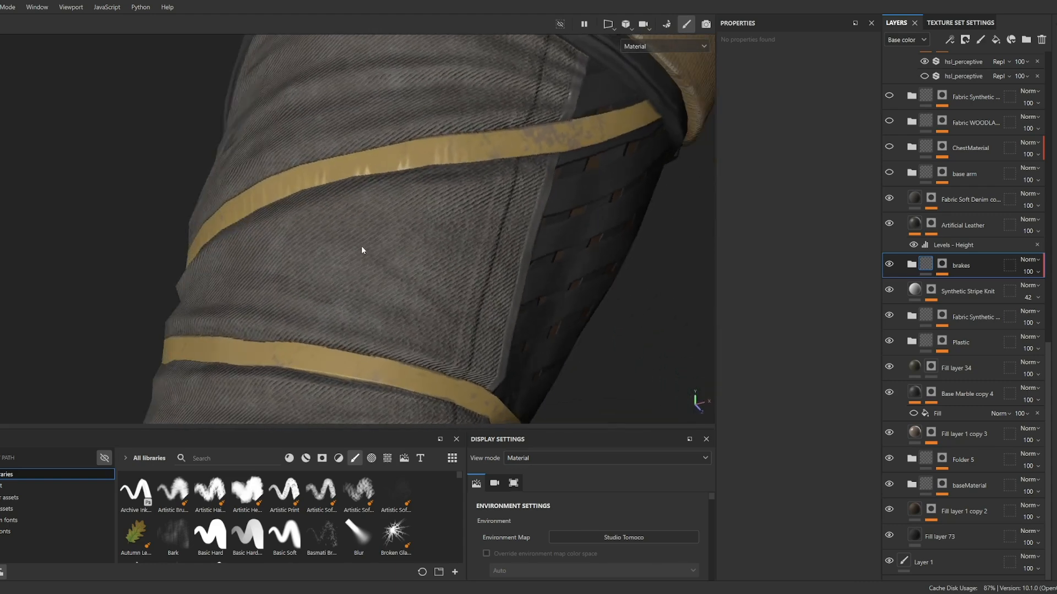
pyautogui.keyDown('alt'); pyautogui.moveTo(326, 257); pyautogui.dragTo(563, 285); pyautogui.keyUp('alt')
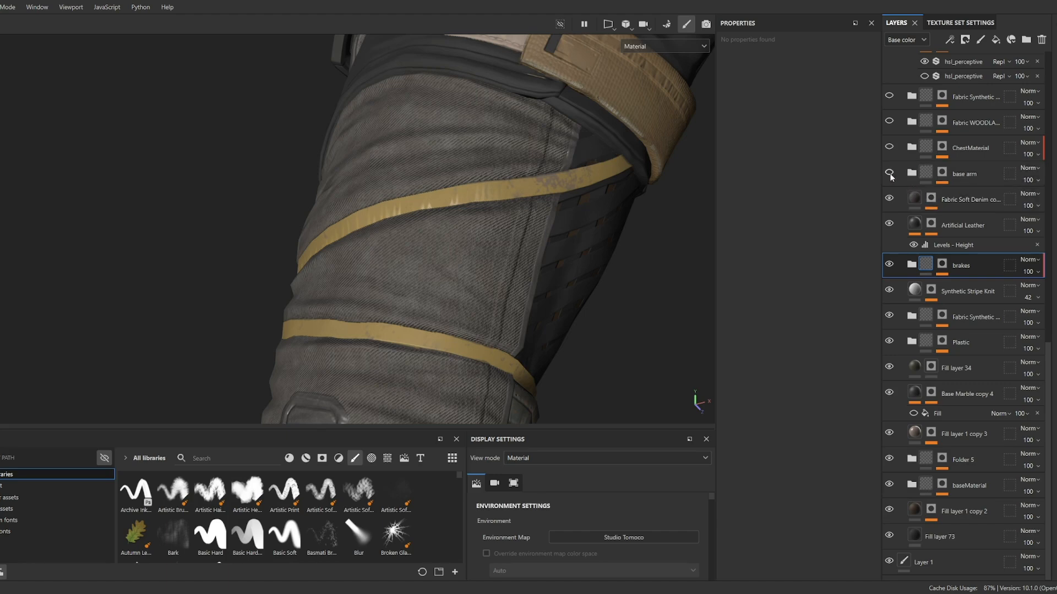
# Make the base arm folder visible and check its mask on the arm before returning to the material view.
pyautogui.scroll(-5, 537, 253)
pyautogui.keyDown('alt'); pyautogui.moveTo(553, 250); pyautogui.dragTo(483, 205); pyautogui.keyUp('alt')
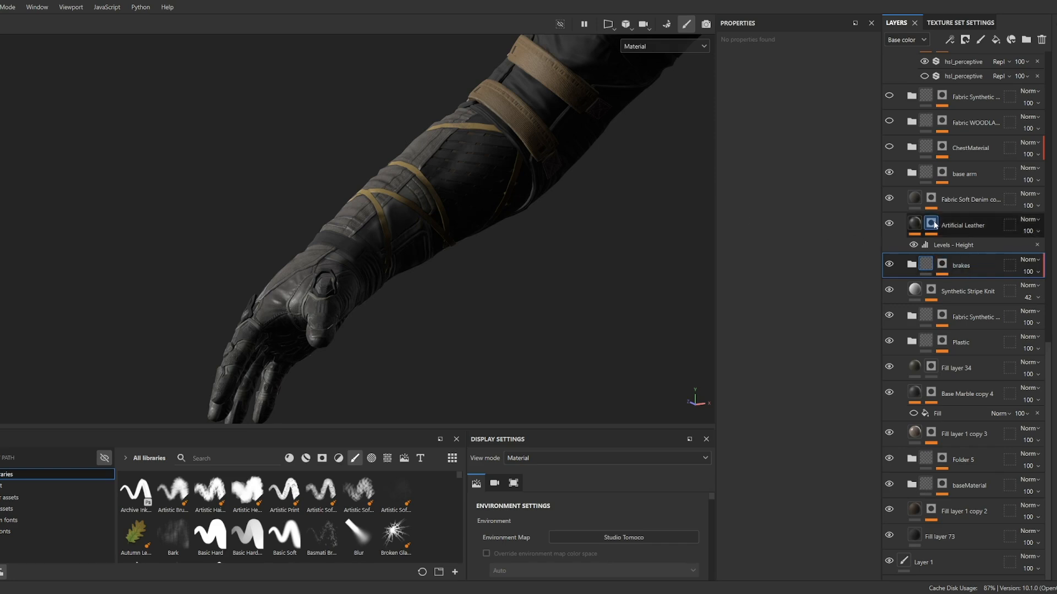
pyautogui.click(940, 173)
pyautogui.moveTo(507, 252)
pyautogui.keyDown('alt'); pyautogui.mouseDown()
pyautogui.moveTo(500, 210)
pyautogui.moveTo(422, 231)
pyautogui.moveTo(484, 302)
pyautogui.moveTo(479, 290)
pyautogui.moveTo(555, 276)
pyautogui.mouseUp(); pyautogui.keyUp('alt')
pyautogui.click(927, 172)
# Make the ChestMaterial folder visible and inspect the material on the glove and forearm.
pyautogui.click(890, 146)
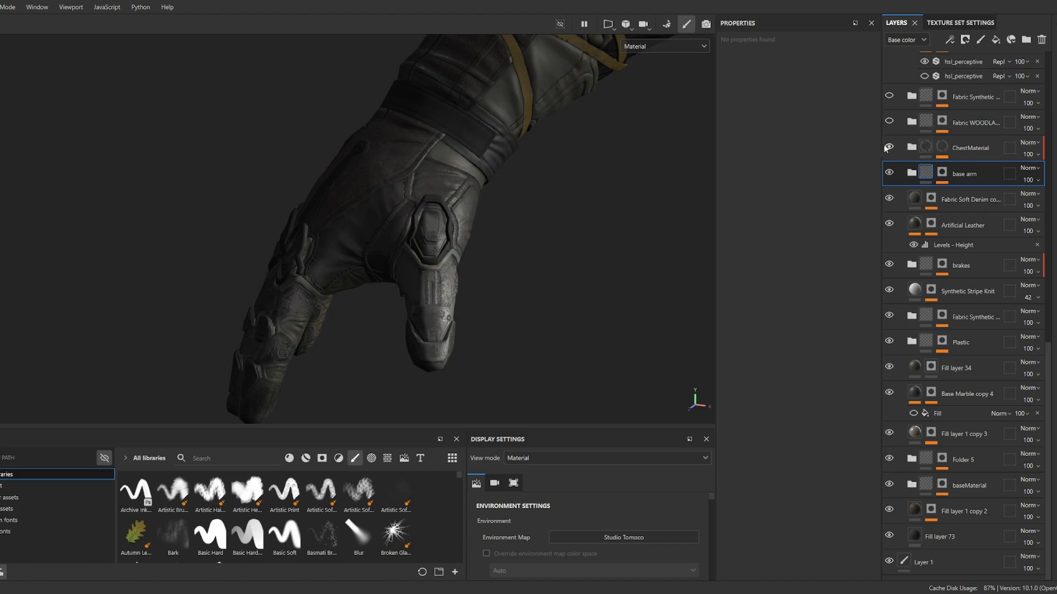
pyautogui.scroll(10, 469, 283)
pyautogui.keyDown('alt'); pyautogui.moveTo(337, 294); pyautogui.dragTo(363, 350); pyautogui.keyUp('alt')
pyautogui.scroll(-8, 458, 289)
pyautogui.scroll(5, 916, 266)
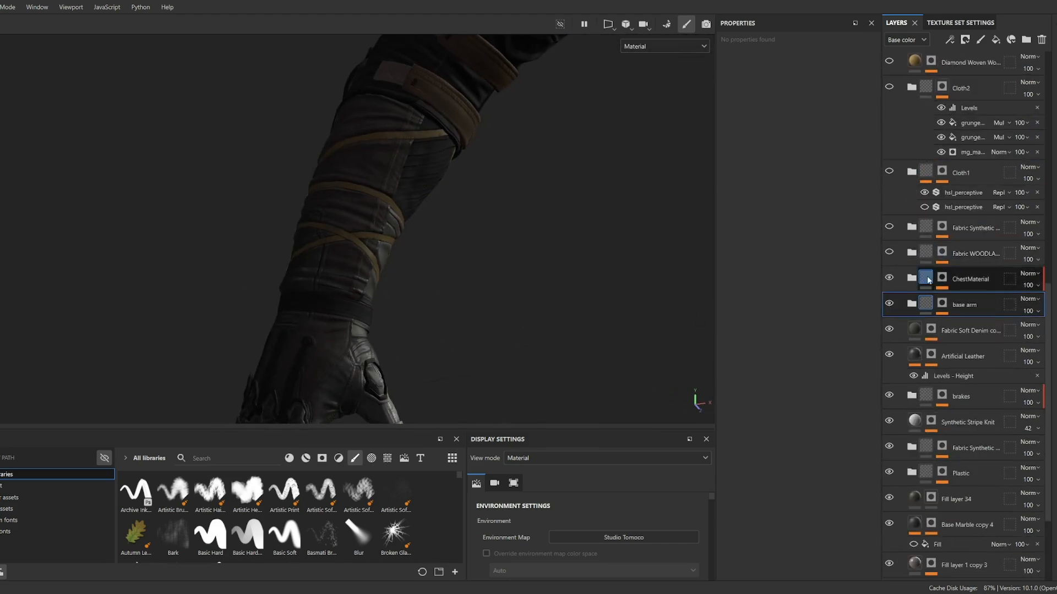
# Rotate the environment lighting to brighten the upper arm and make the Fabric WOODLAND folder visible.
pyautogui.keyDown('shift'); pyautogui.moveTo(536, 242); pyautogui.dragTo(590, 246, button='right'); pyautogui.keyUp('shift')
pyautogui.keyDown('alt'); pyautogui.moveTo(535, 182); pyautogui.dragTo(435, 346, button='middle'); pyautogui.keyUp('alt')
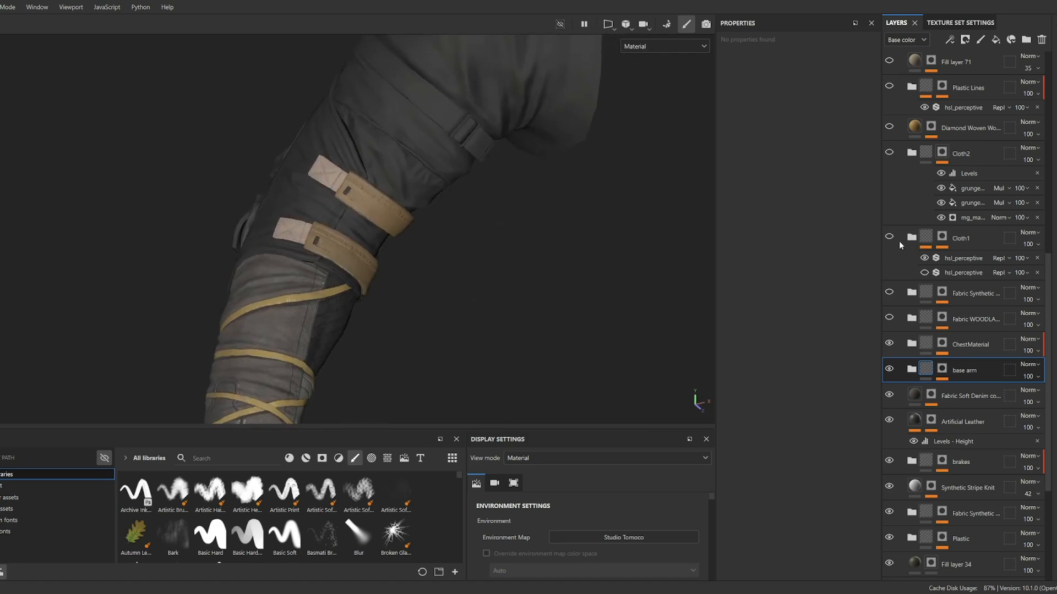
pyautogui.click(890, 318)
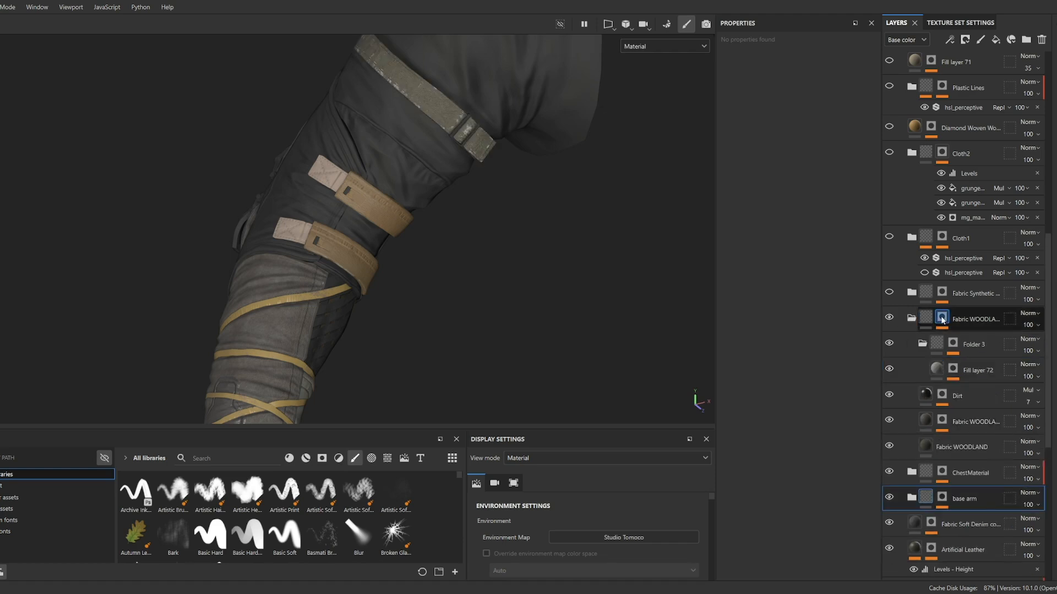
# Hide Folder 3, Dirt and the masked Fabric WOODLAND layer, and inspect the base fabric on the buckled strap in material and base color views.
pyautogui.click(923, 344)
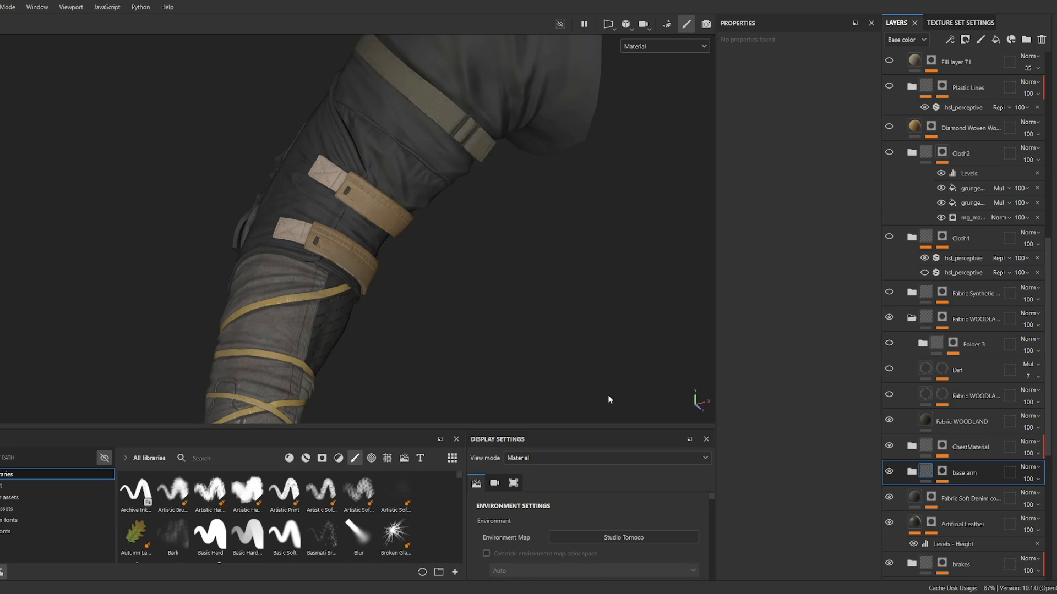
pyautogui.keyDown('alt'); pyautogui.moveTo(609, 398); pyautogui.dragTo(663, 340, button='middle'); pyautogui.keyUp('alt')
pyautogui.keyDown('alt'); pyautogui.moveTo(533, 91); pyautogui.dragTo(495, 255, button='middle'); pyautogui.keyUp('alt')
pyautogui.scroll(5, 480, 234)
pyautogui.scroll(2, 481, 234)
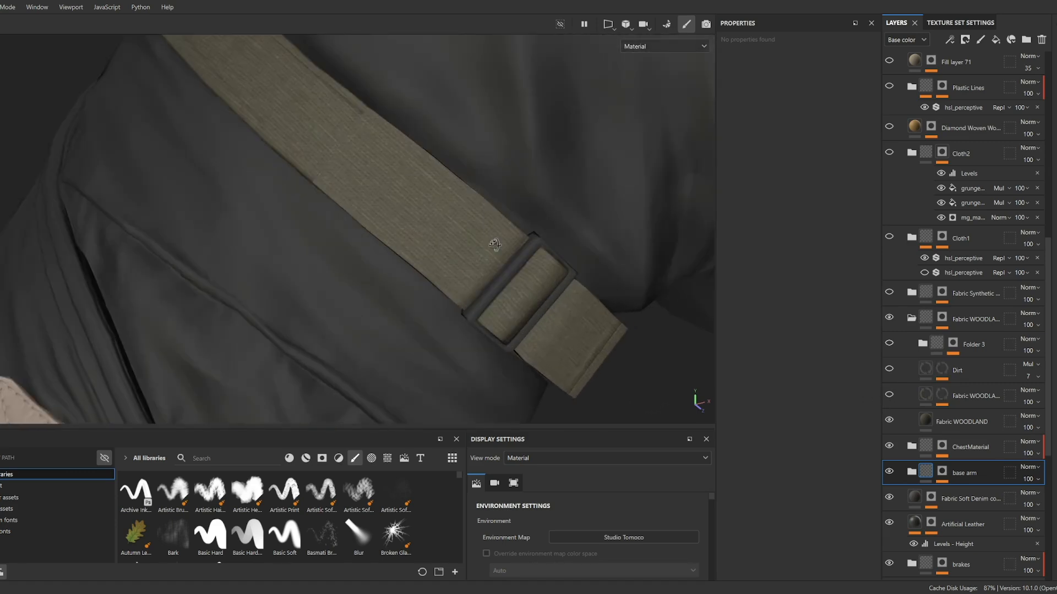
pyautogui.keyDown('alt'); pyautogui.moveTo(491, 240); pyautogui.dragTo(377, 169); pyautogui.keyUp('alt')
pyautogui.keyDown('alt'); pyautogui.moveTo(617, 373); pyautogui.dragTo(479, 303, button='middle'); pyautogui.keyUp('alt')
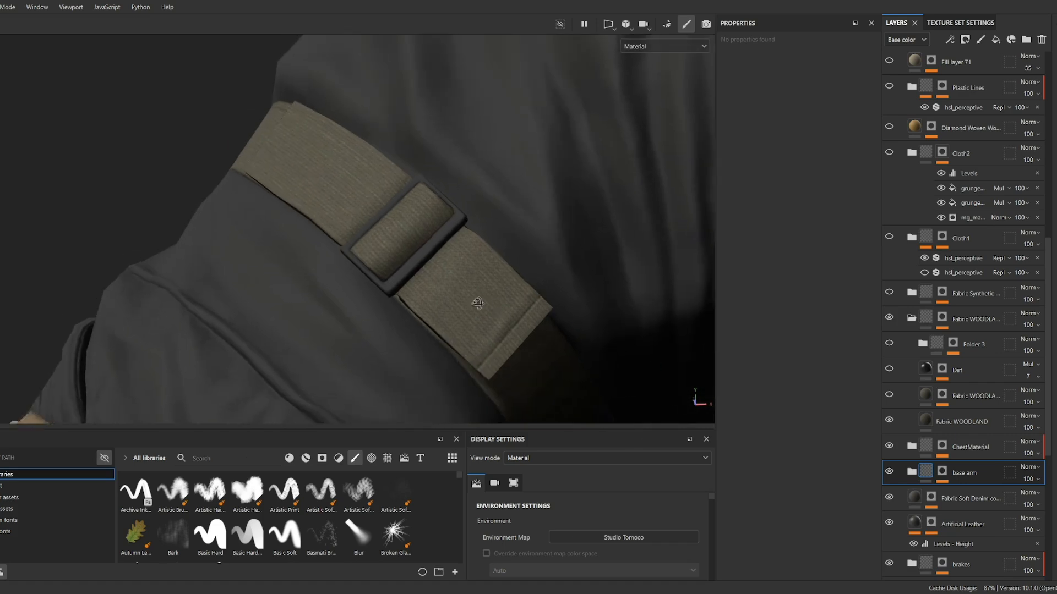
pyautogui.keyDown('alt'); pyautogui.moveTo(478, 303); pyautogui.dragTo(460, 299); pyautogui.keyUp('alt')
pyautogui.scroll(2, 460, 299)
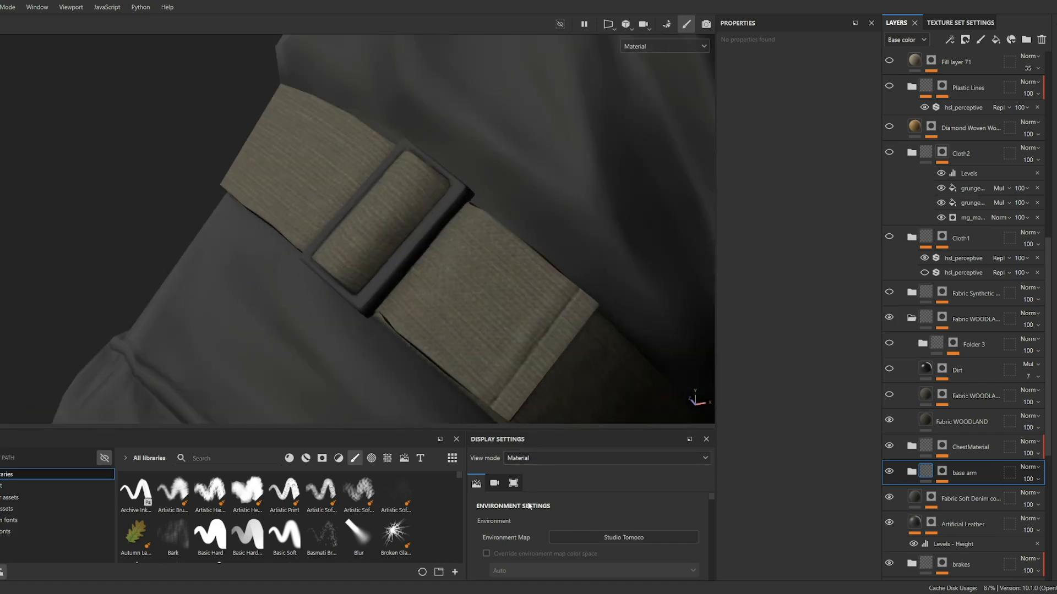
pyautogui.press('c')
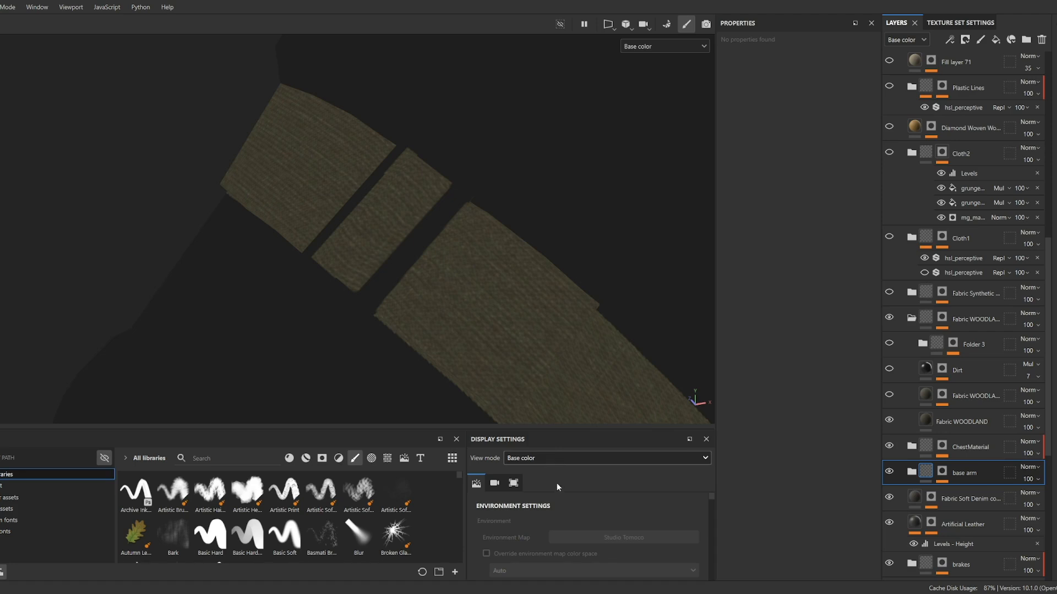
pyautogui.press('m')
# Make the masked Fabric WOODLAND layer visible and inspect the ratio_grunge_map_010 fill in its mask, returning to the material view.
pyautogui.click(891, 396)
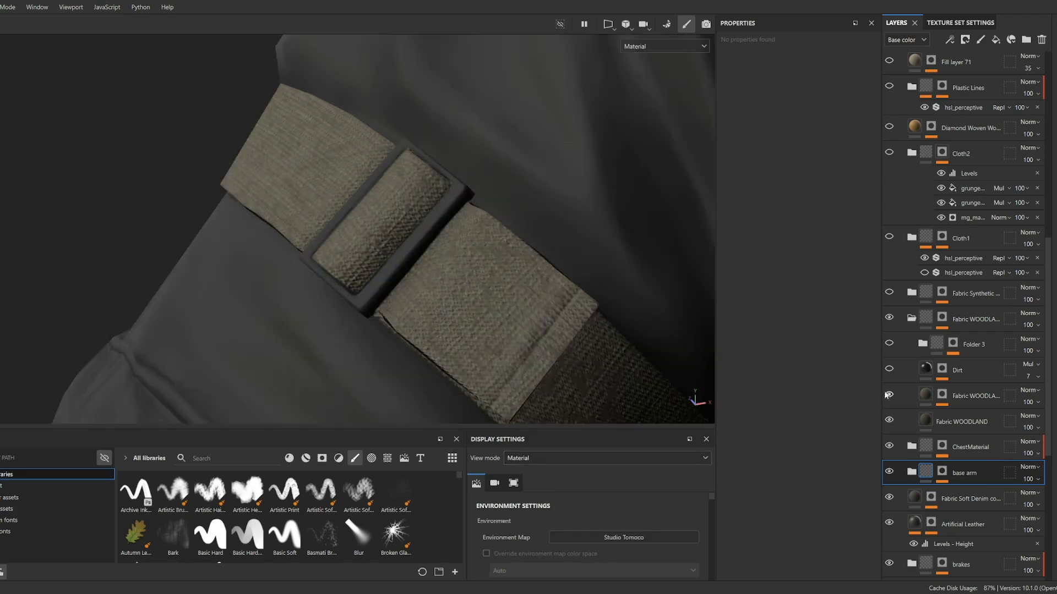
pyautogui.keyDown('alt'); pyautogui.moveTo(506, 273); pyautogui.dragTo(809, 375); pyautogui.keyUp('alt')
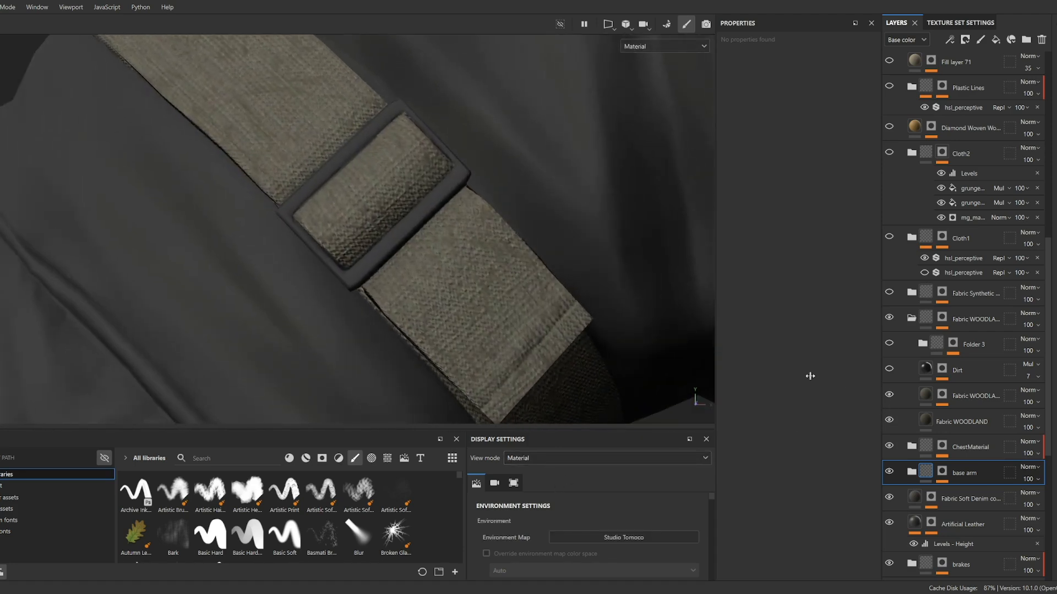
pyautogui.keyDown('alt'); pyautogui.click(945, 396); pyautogui.keyUp('alt')
pyautogui.click(969, 418)
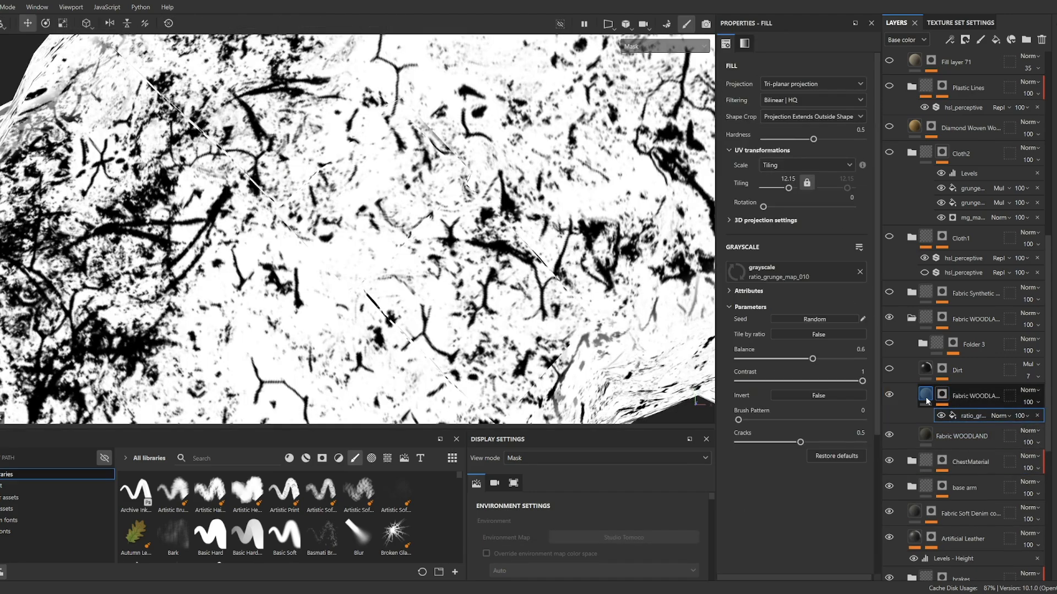
pyautogui.click(927, 396)
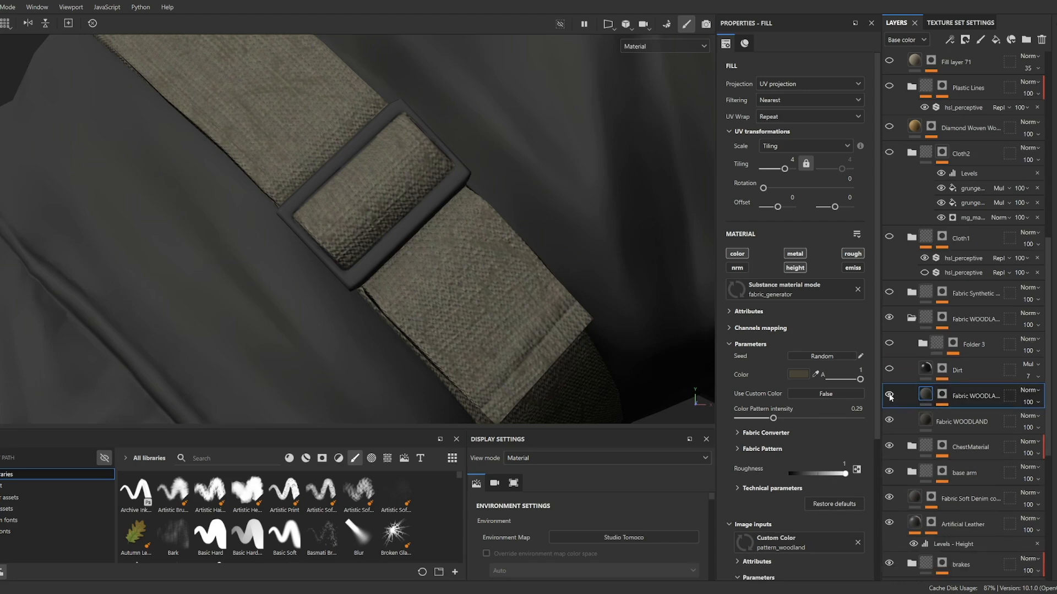
# Examine the fabric variation on the buckled strap and compare the fill settings of the two Fabric WOODLAND layers.
pyautogui.scroll(5, 539, 266)
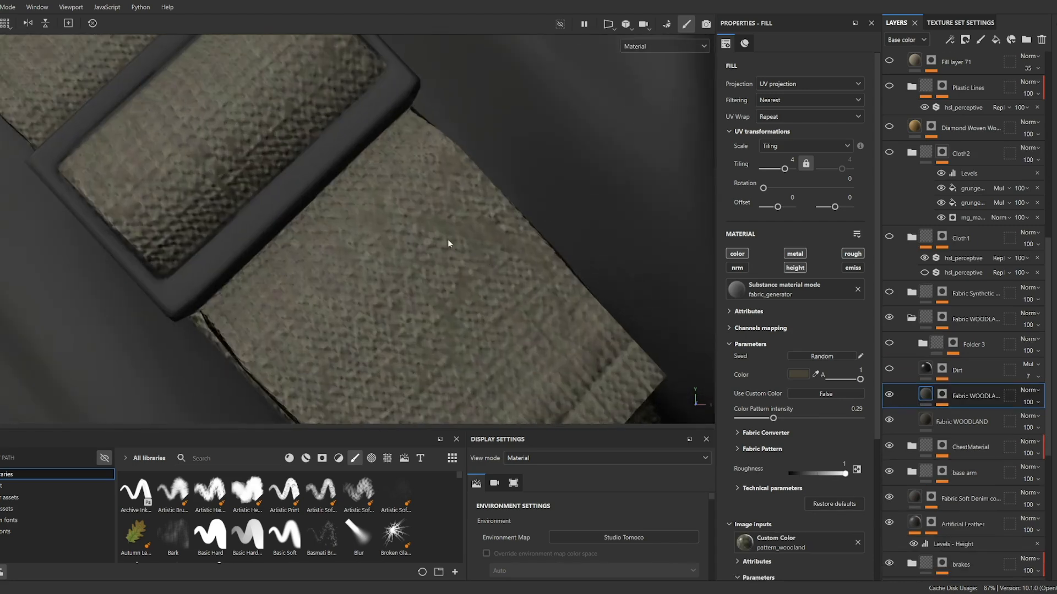
pyautogui.scroll(-8, 448, 239)
pyautogui.scroll(3, 547, 265)
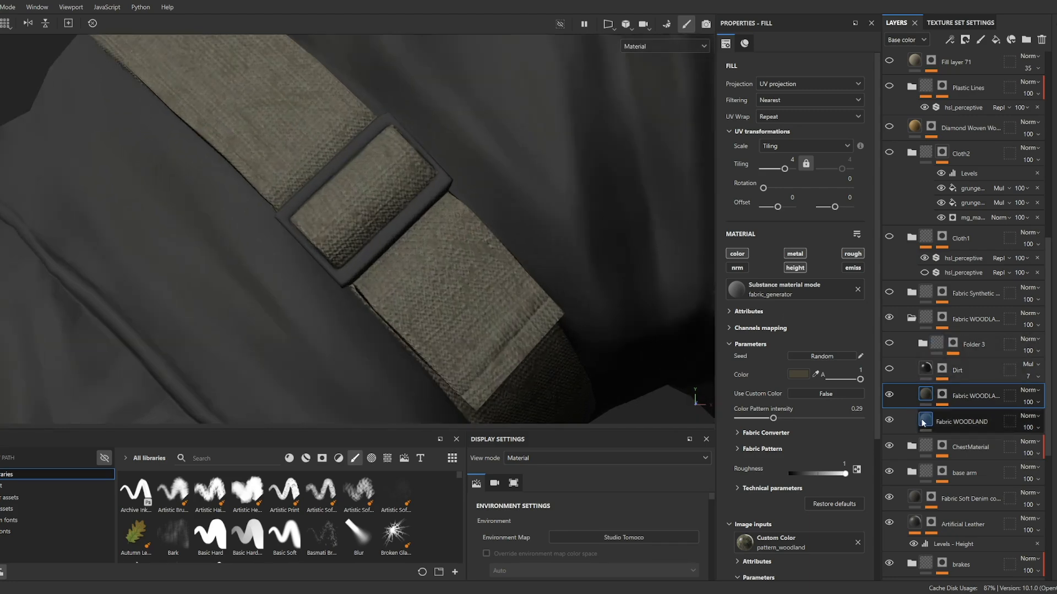
pyautogui.click(923, 423)
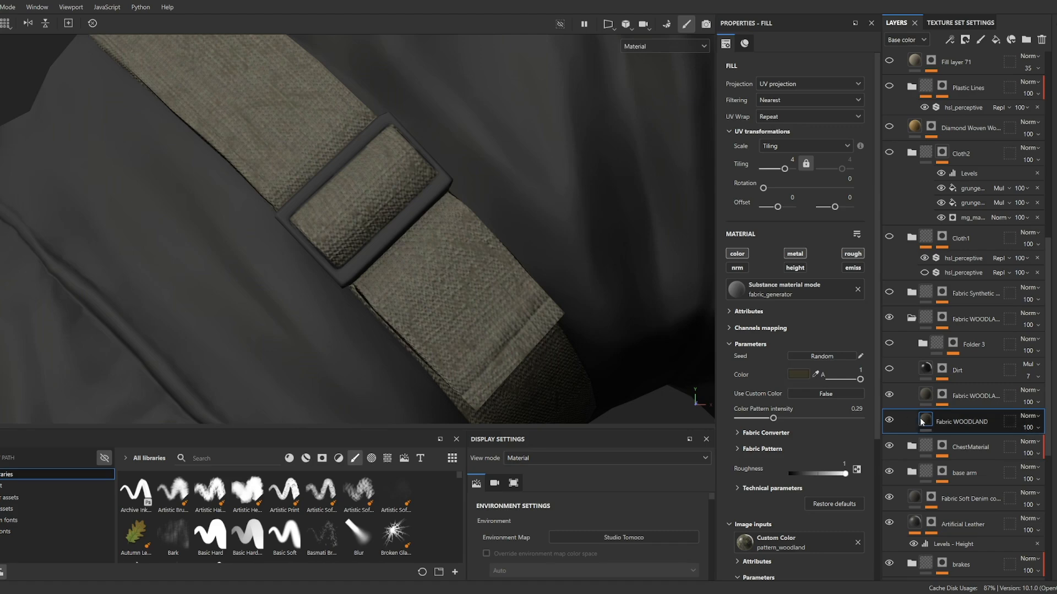
pyautogui.click(929, 399)
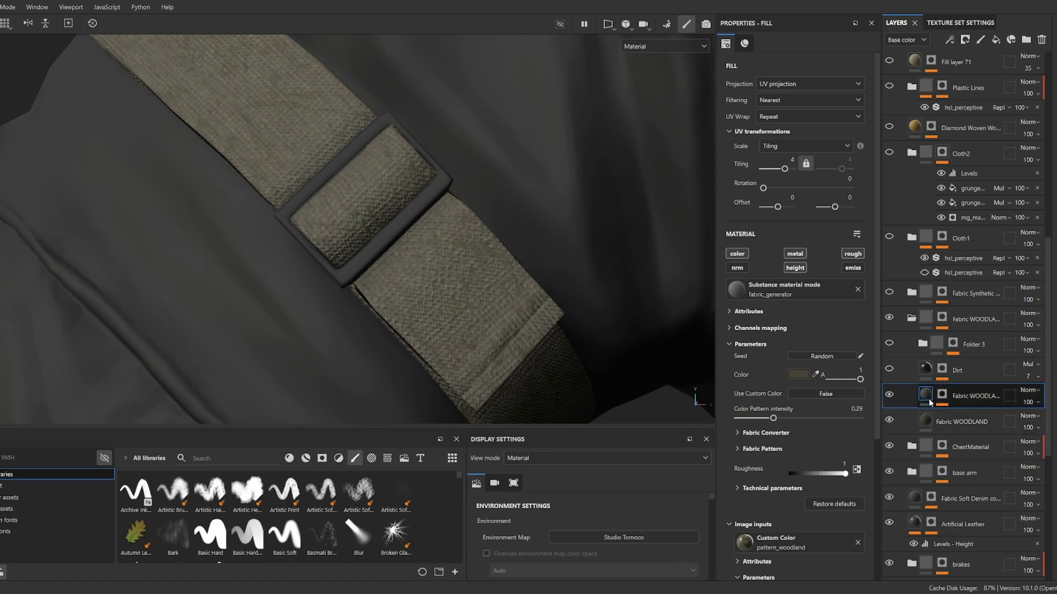
# Make Folder 3 and Dirt visible in the Fabric WOODLAND folder and inspect the worn edges on the upper-arm and glove straps.
pyautogui.click(888, 344)
pyautogui.scroll(-12, 507, 279)
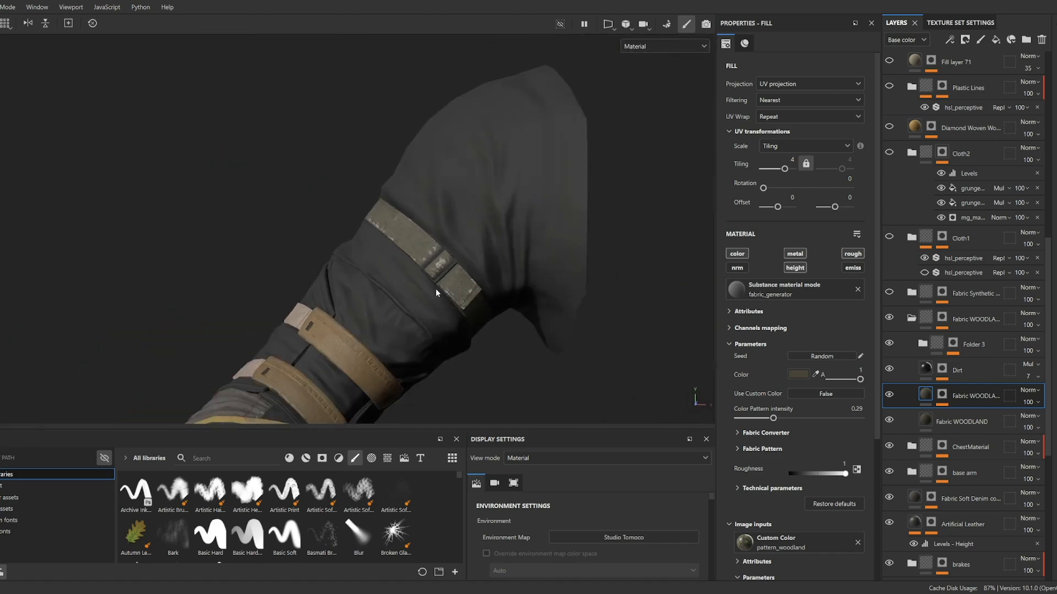
pyautogui.keyDown('alt'); pyautogui.moveTo(403, 297); pyautogui.dragTo(535, 231); pyautogui.keyUp('alt')
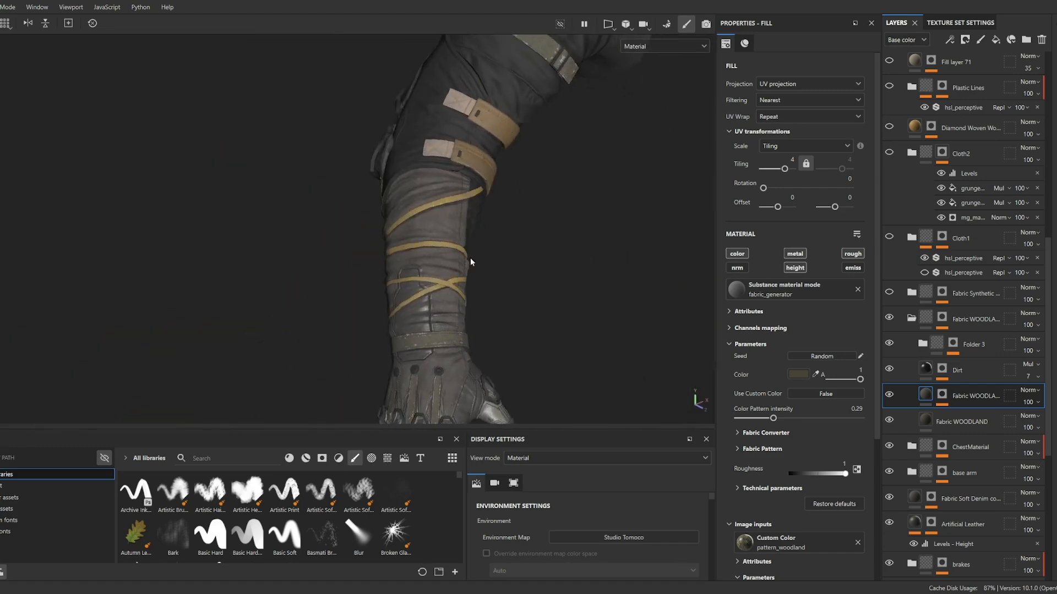
pyautogui.scroll(10, 470, 257)
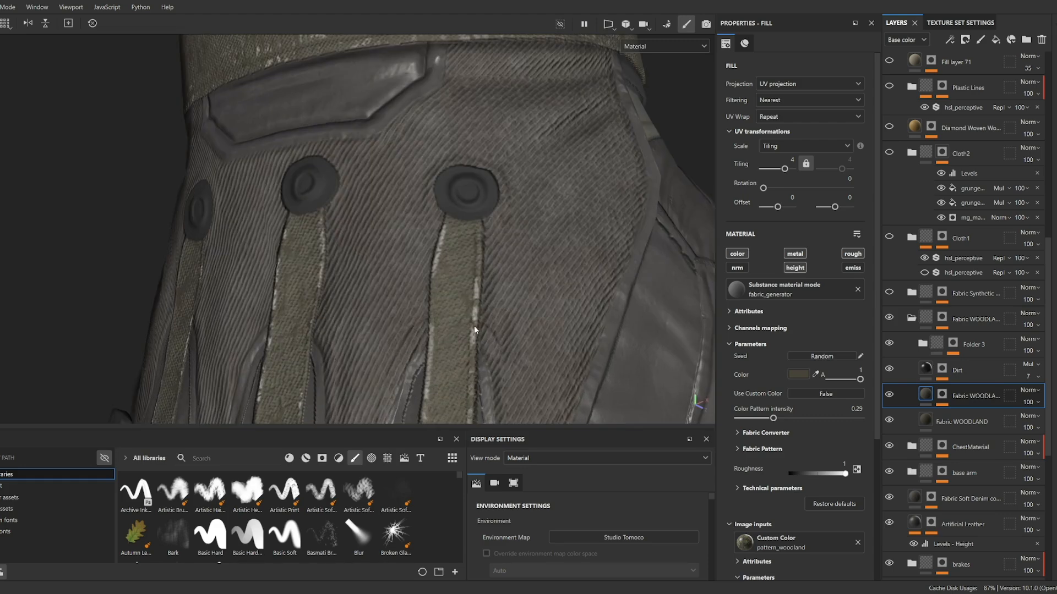
pyautogui.keyDown('alt'); pyautogui.moveTo(509, 202); pyautogui.dragTo(463, 468, button='middle'); pyautogui.keyUp('alt')
pyautogui.keyDown('alt'); pyautogui.moveTo(556, 236); pyautogui.dragTo(472, 258); pyautogui.keyUp('alt')
pyautogui.scroll(-5, 503, 259)
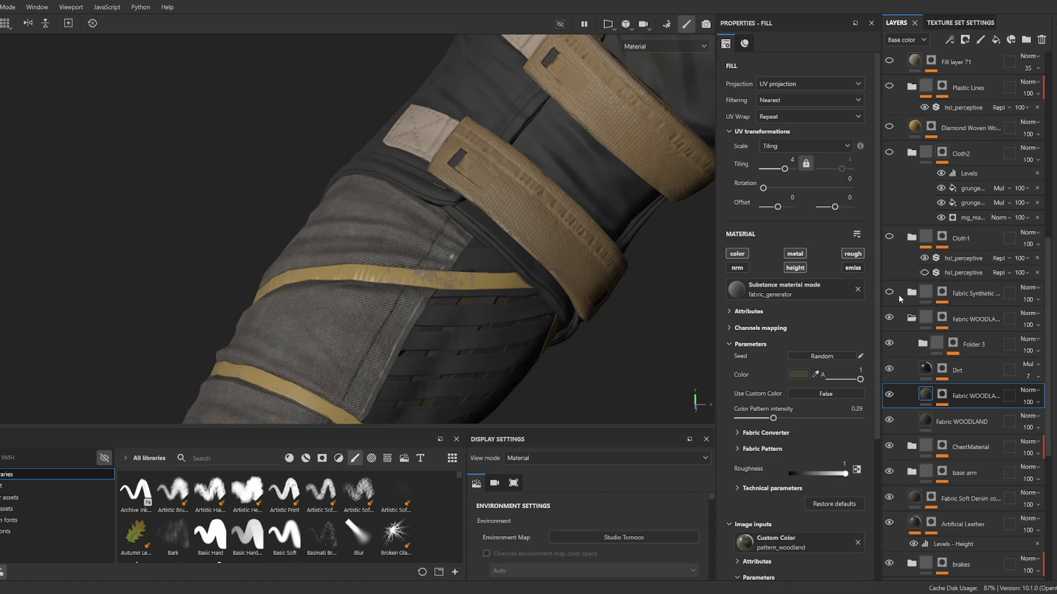
# Make the Fabric Synthetic folder above Fabric WOODLAND visible and examine its mesh fabric around the elbow straps.
pyautogui.scroll(-6, 517, 232)
pyautogui.keyDown('alt'); pyautogui.moveTo(523, 208); pyautogui.dragTo(724, 224); pyautogui.keyUp('alt')
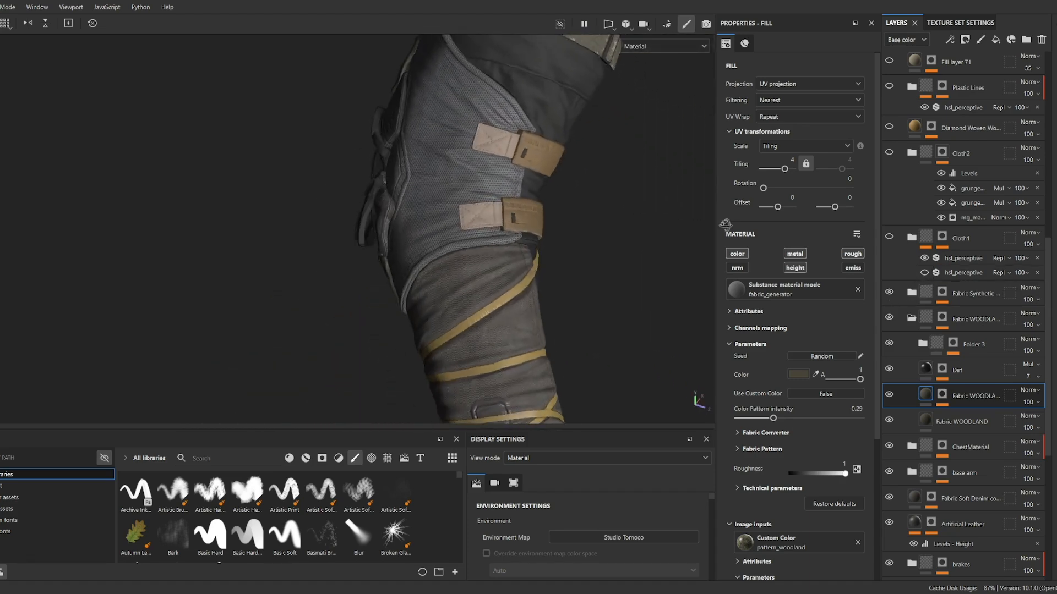
pyautogui.scroll(4, 466, 184)
pyautogui.scroll(3, 465, 183)
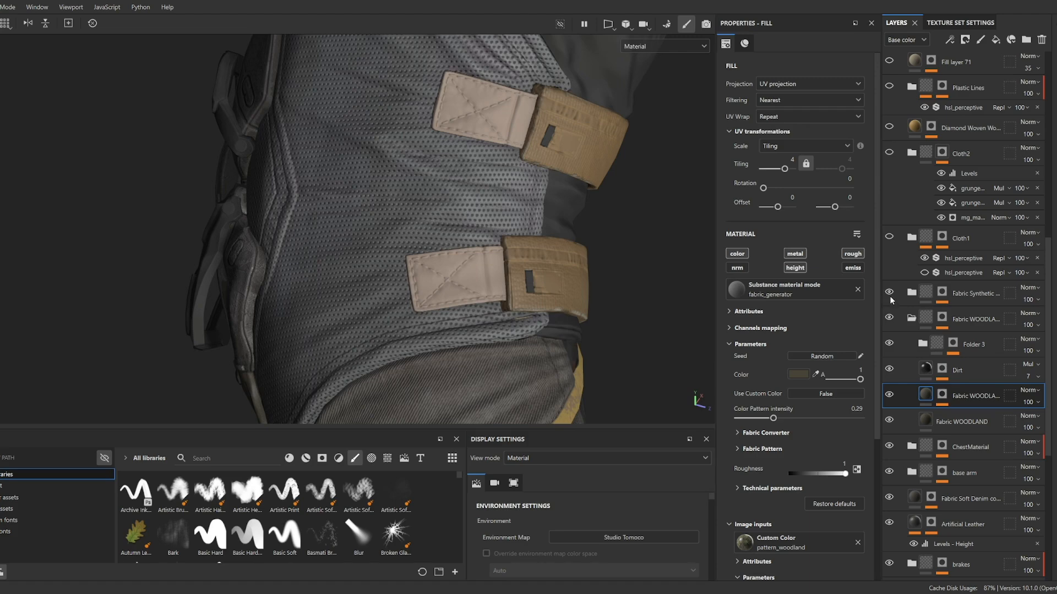
# Toggle the Fabric Synthetic folder's visibility off and on, and examine the mesh fabric around the elbow straps up close.
pyautogui.click(890, 296)
pyautogui.click(889, 296)
pyautogui.keyDown('alt'); pyautogui.moveTo(531, 262); pyautogui.dragTo(497, 226); pyautogui.keyUp('alt')
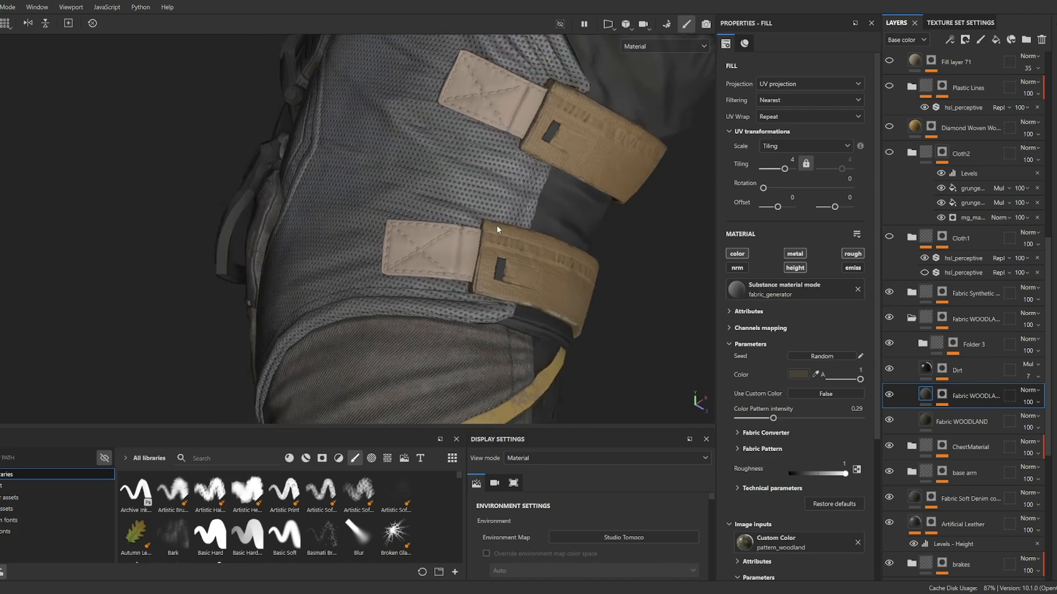
pyautogui.scroll(-7, 498, 227)
pyautogui.keyDown('alt'); pyautogui.moveTo(498, 228); pyautogui.dragTo(483, 243, button='middle'); pyautogui.keyUp('alt')
pyautogui.scroll(8, 483, 244)
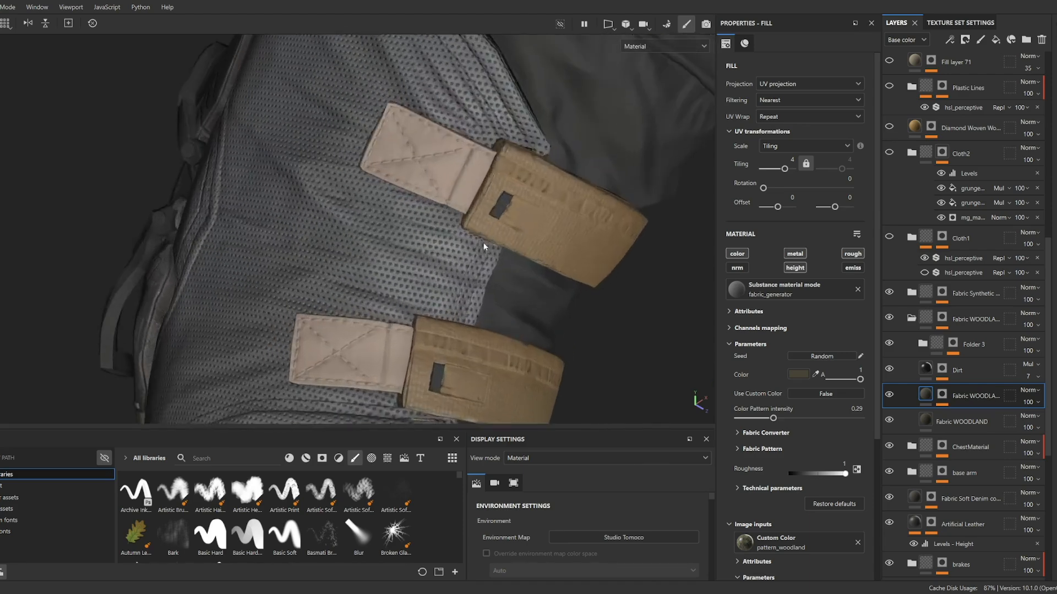
pyautogui.keyDown('alt'); pyautogui.moveTo(483, 244); pyautogui.dragTo(441, 219); pyautogui.keyUp('alt')
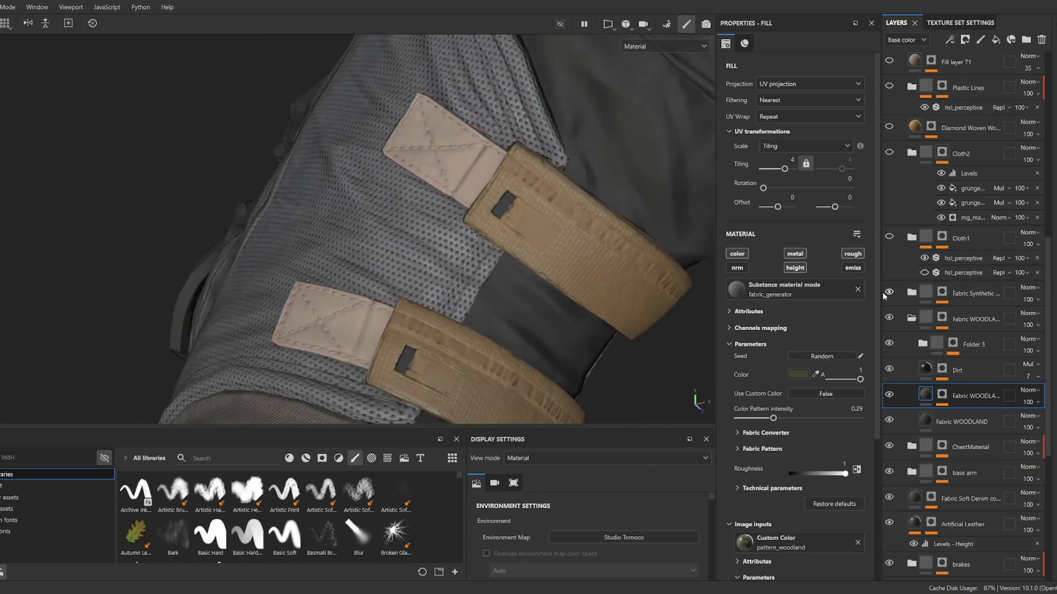
# Make the Cloth1 and Cloth2 folders visible on the sleeve around the elbow and upper arm.
pyautogui.click(889, 237)
pyautogui.scroll(-4, 610, 252)
pyautogui.keyDown('alt'); pyautogui.moveTo(611, 252); pyautogui.dragTo(489, 282); pyautogui.keyUp('alt')
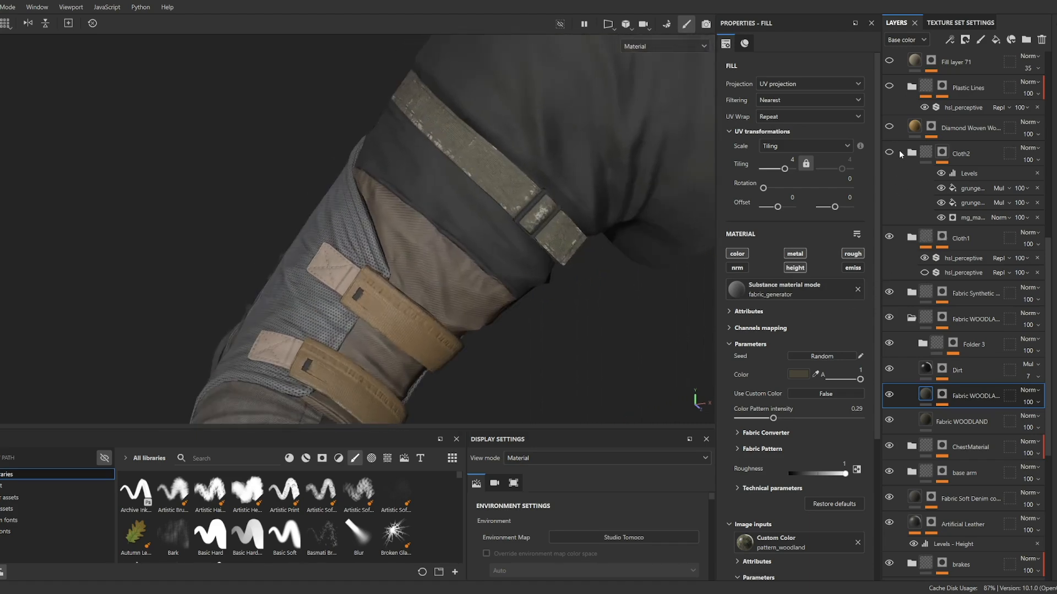
pyautogui.click(889, 152)
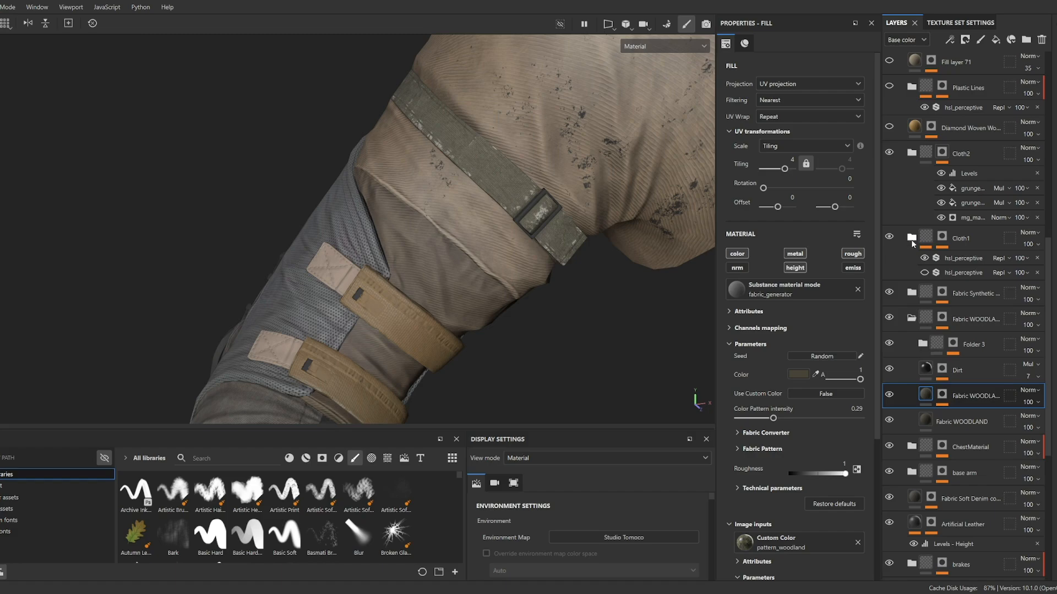
# Expand the Cloth1 folder, examine the cloth around the elbow straps, and hide its Main Fiber Structure and Discoloration layers.
pyautogui.click(912, 238)
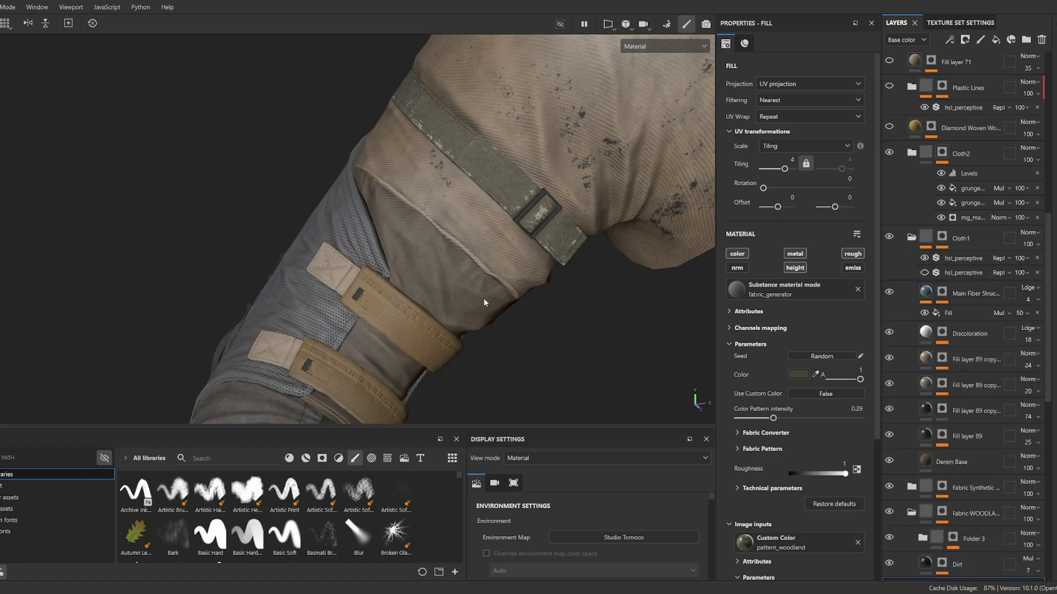
pyautogui.scroll(5, 484, 303)
pyautogui.keyDown('alt'); pyautogui.moveTo(483, 307); pyautogui.dragTo(471, 114); pyautogui.keyUp('alt')
pyautogui.scroll(-3, 459, 315)
pyautogui.scroll(-3, 459, 302)
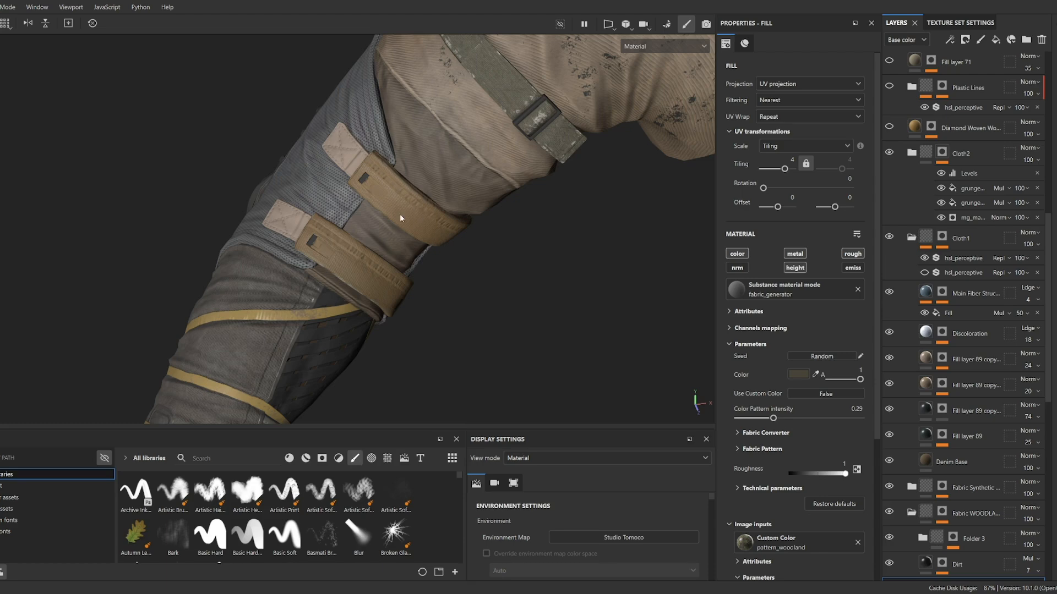
pyautogui.keyDown('alt'); pyautogui.moveTo(455, 202); pyautogui.dragTo(539, 121); pyautogui.keyUp('alt')
pyautogui.keyDown('alt'); pyautogui.moveTo(539, 121); pyautogui.dragTo(533, 150, button='middle'); pyautogui.keyUp('alt')
pyautogui.keyDown('alt'); pyautogui.moveTo(533, 150); pyautogui.dragTo(516, 179); pyautogui.keyUp('alt')
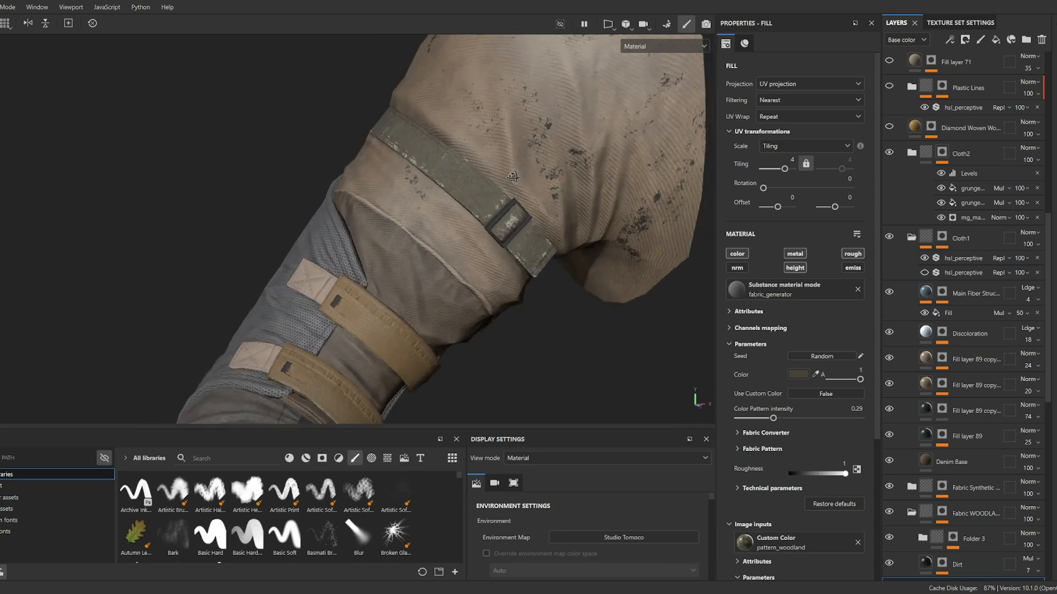
pyautogui.keyDown('alt'); pyautogui.moveTo(516, 179); pyautogui.dragTo(552, 161, button='middle'); pyautogui.keyUp('alt')
pyautogui.keyDown('alt'); pyautogui.moveTo(552, 161); pyautogui.dragTo(578, 165); pyautogui.keyUp('alt')
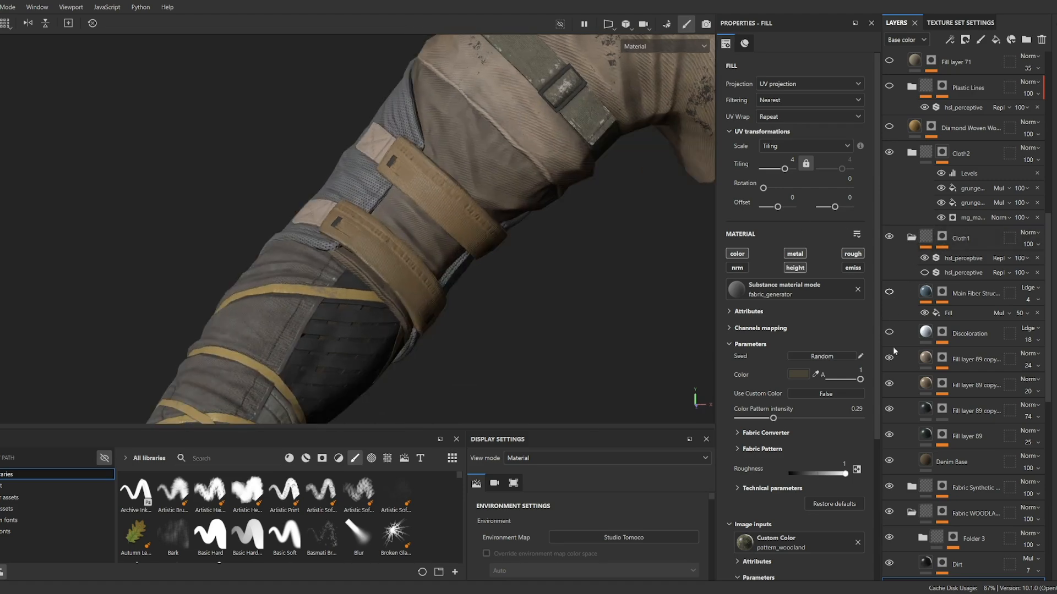
# Toggle the Cloth1 Fill layer 89 copy with opacity 24 to compare the cloth folds, and inspect its mask.
pyautogui.keyDown('alt'); pyautogui.moveTo(493, 154); pyautogui.dragTo(455, 172, button='right'); pyautogui.keyUp('alt')
pyautogui.keyDown('alt'); pyautogui.moveTo(455, 173); pyautogui.dragTo(528, 248); pyautogui.keyUp('alt')
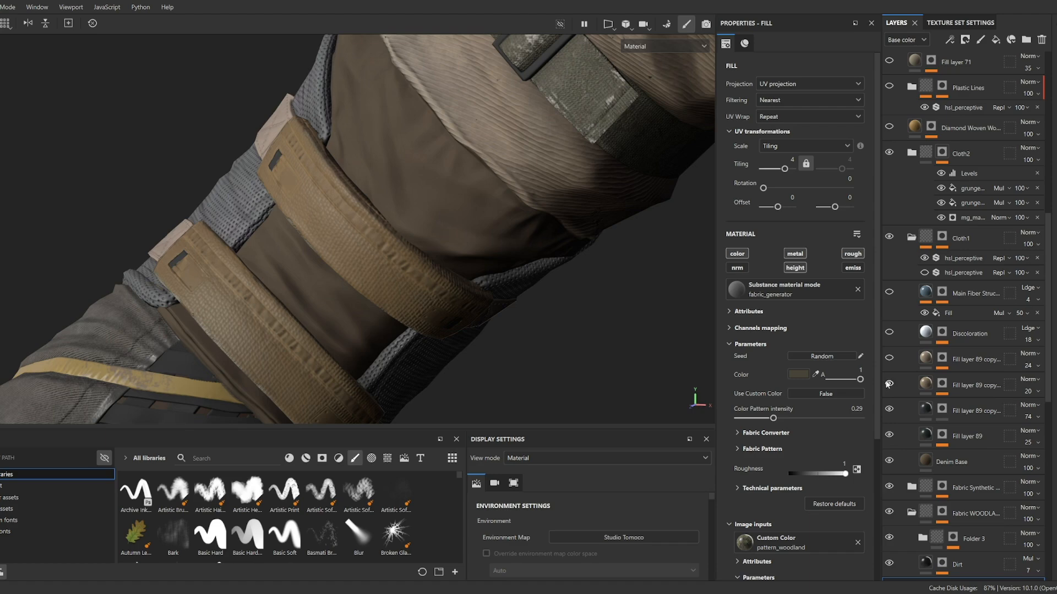
pyautogui.keyDown('alt'); pyautogui.moveTo(528, 285); pyautogui.dragTo(562, 290); pyautogui.keyUp('alt')
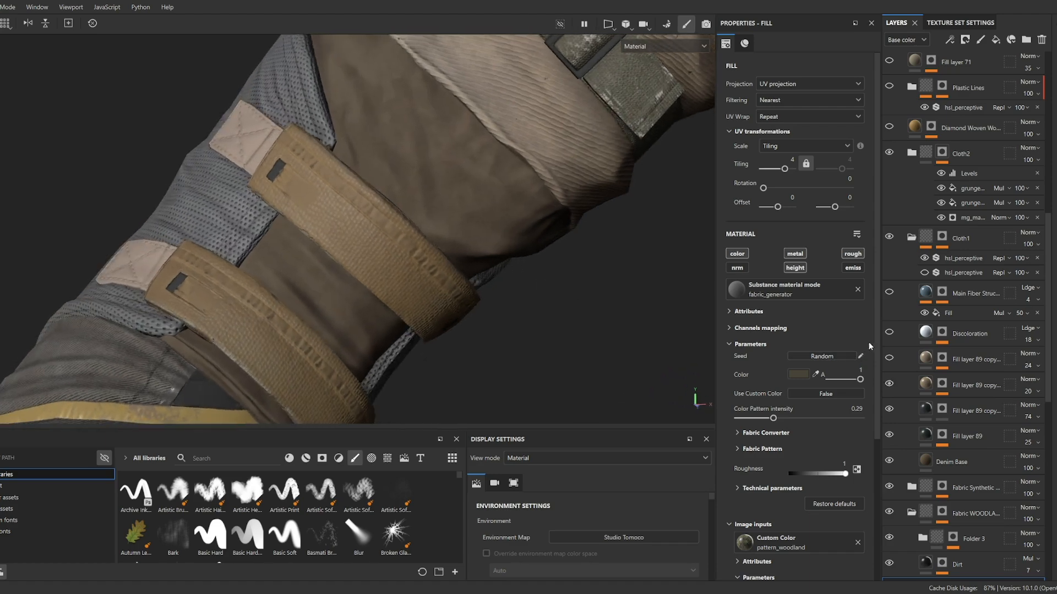
pyautogui.click(926, 358)
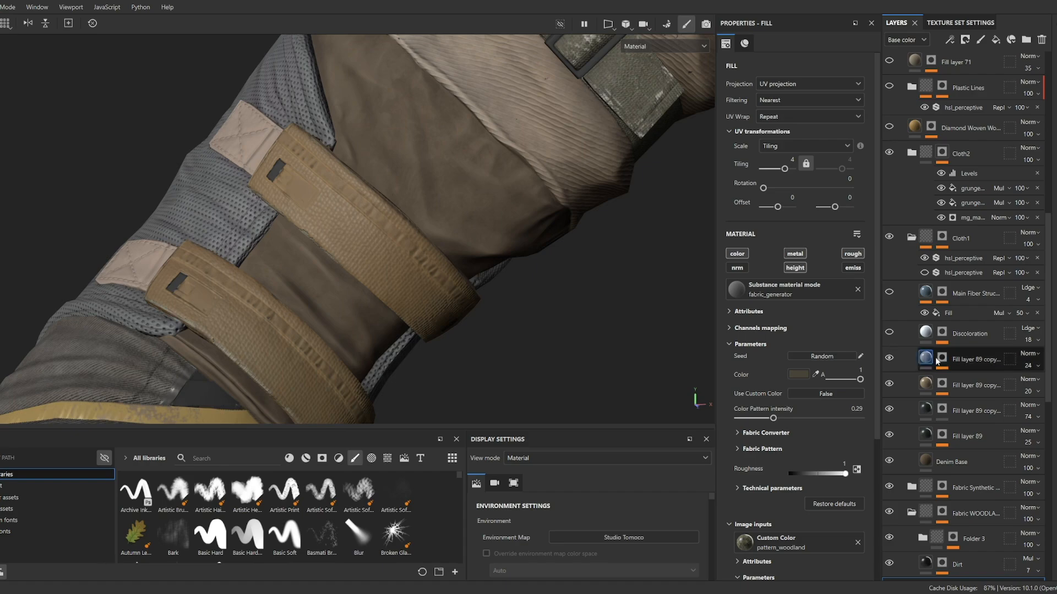
pyautogui.keyDown('alt'); pyautogui.click(941, 358); pyautogui.keyUp('alt')
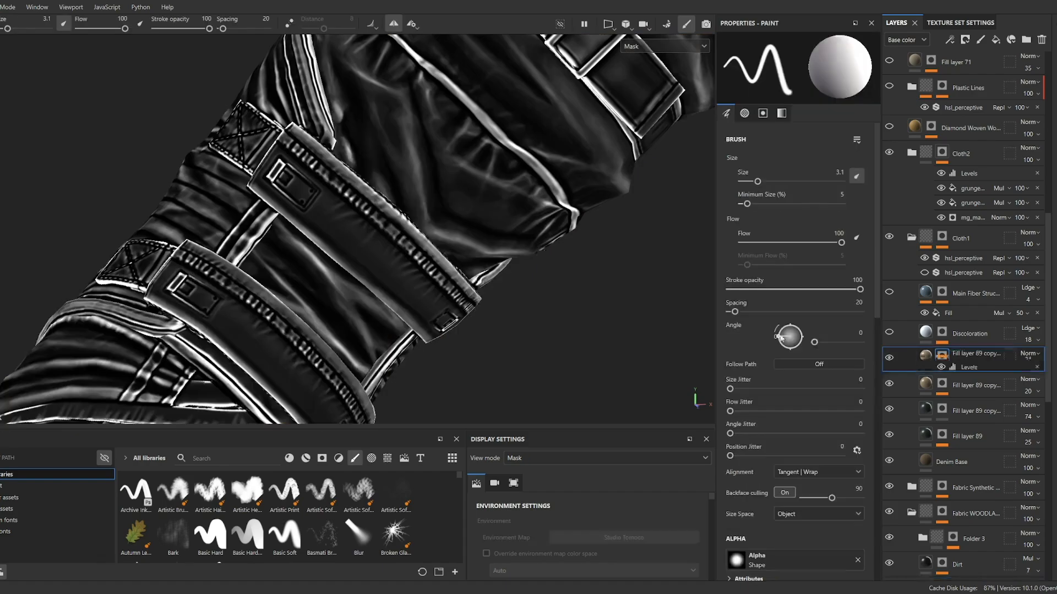
pyautogui.click(926, 358)
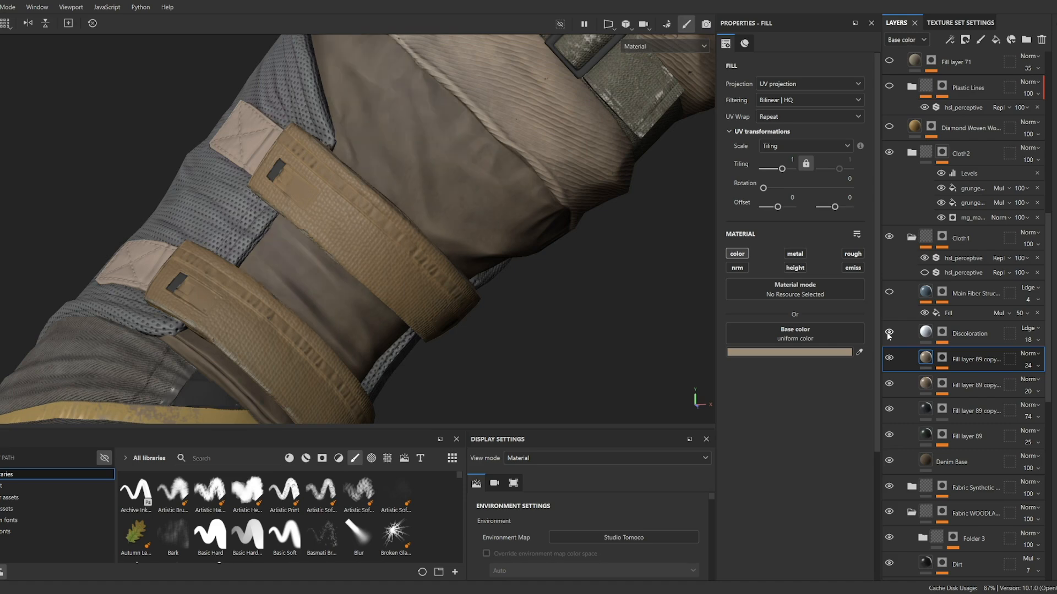
# Make the Discoloration and Main Fiber Structure layers visible, inspecting the Discoloration mask and the cloth weave near the straps.
pyautogui.keyDown('alt'); pyautogui.click(942, 332); pyautogui.keyUp('alt')
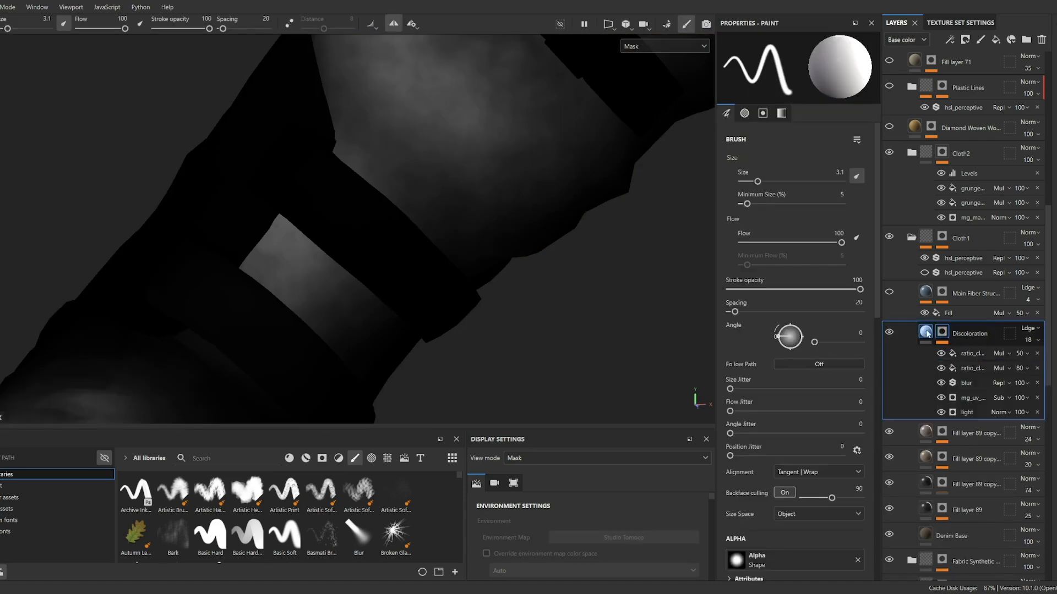
pyautogui.click(924, 333)
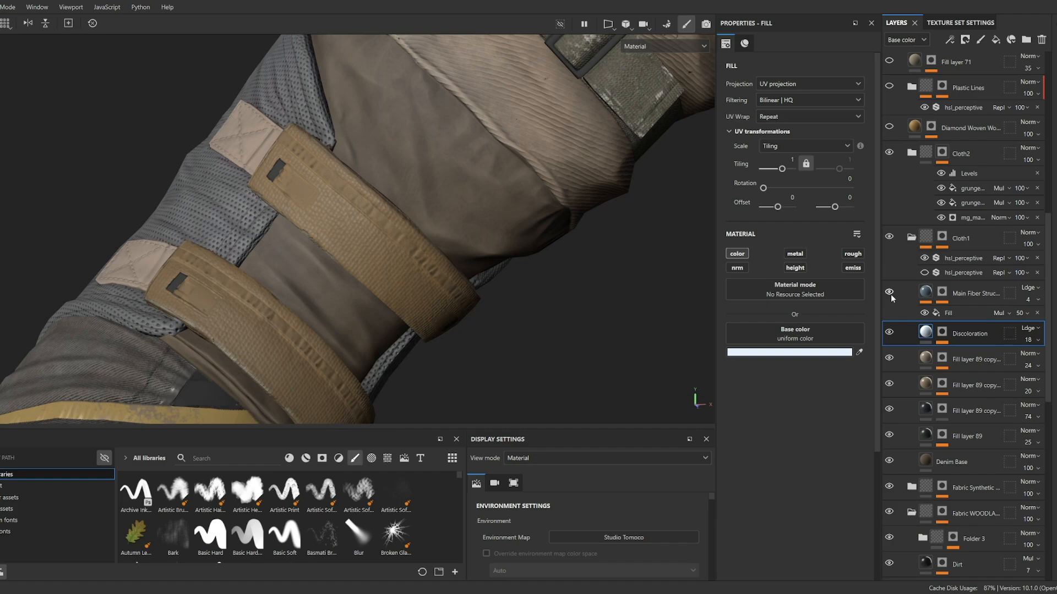
pyautogui.scroll(-5, 488, 228)
pyautogui.scroll(5, 483, 212)
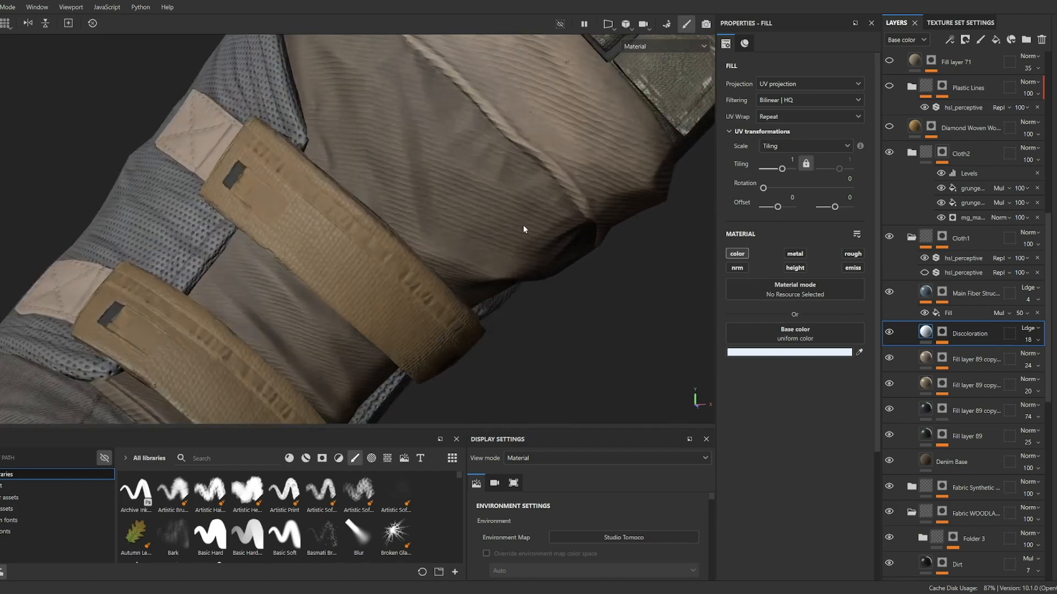
pyautogui.keyDown('alt'); pyautogui.moveTo(523, 226); pyautogui.dragTo(556, 271); pyautogui.keyUp('alt')
pyautogui.scroll(-5, 557, 269)
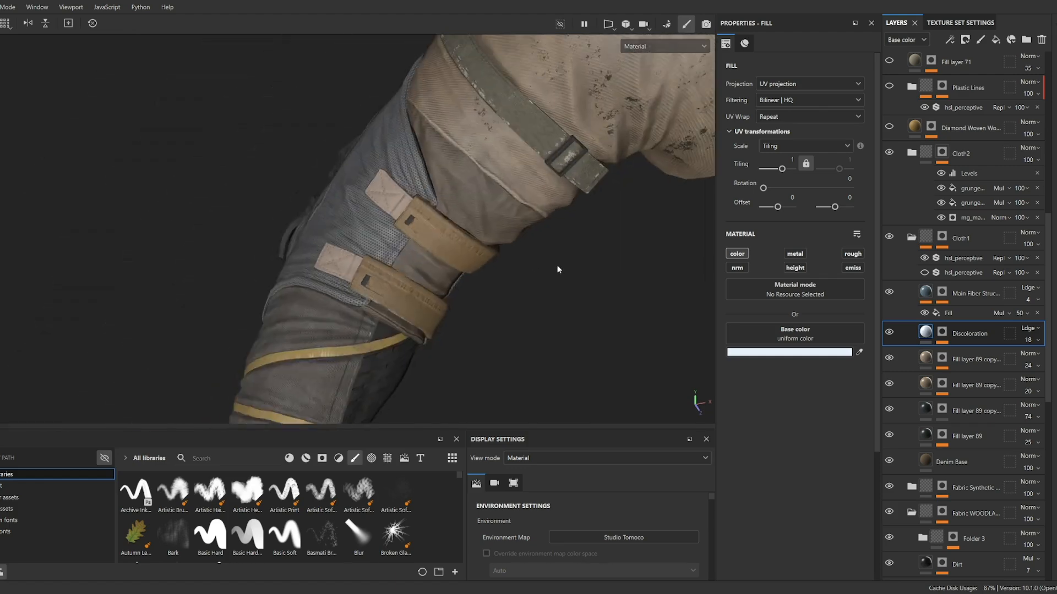
# Make the Diamond Woven Wool layer visible and inspect its mask on the stitched strap tabs, returning to the material view.
pyautogui.scroll(3, 914, 216)
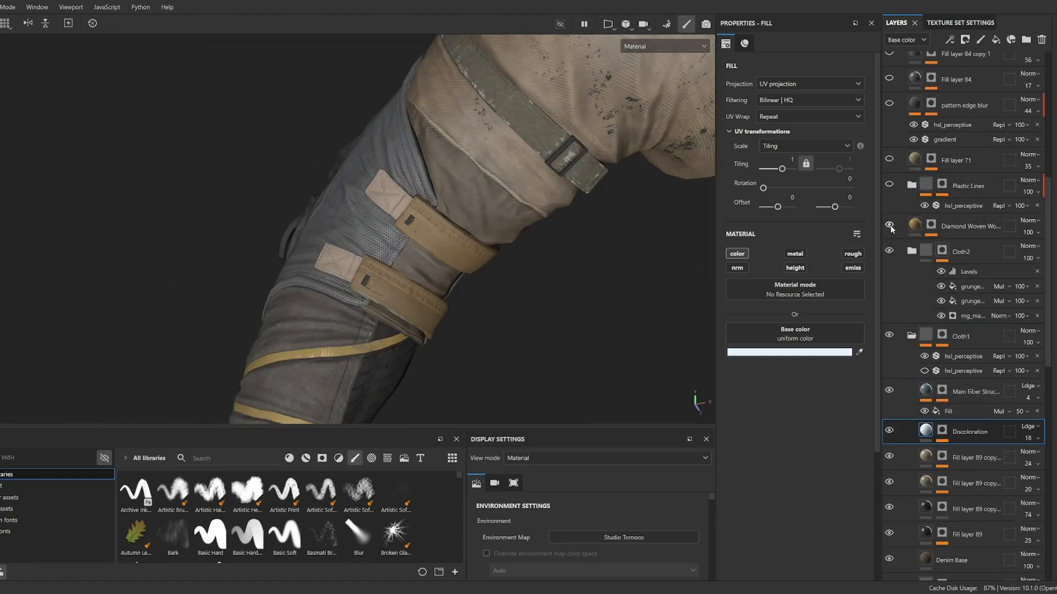
pyautogui.click(889, 226)
pyautogui.scroll(5, 325, 206)
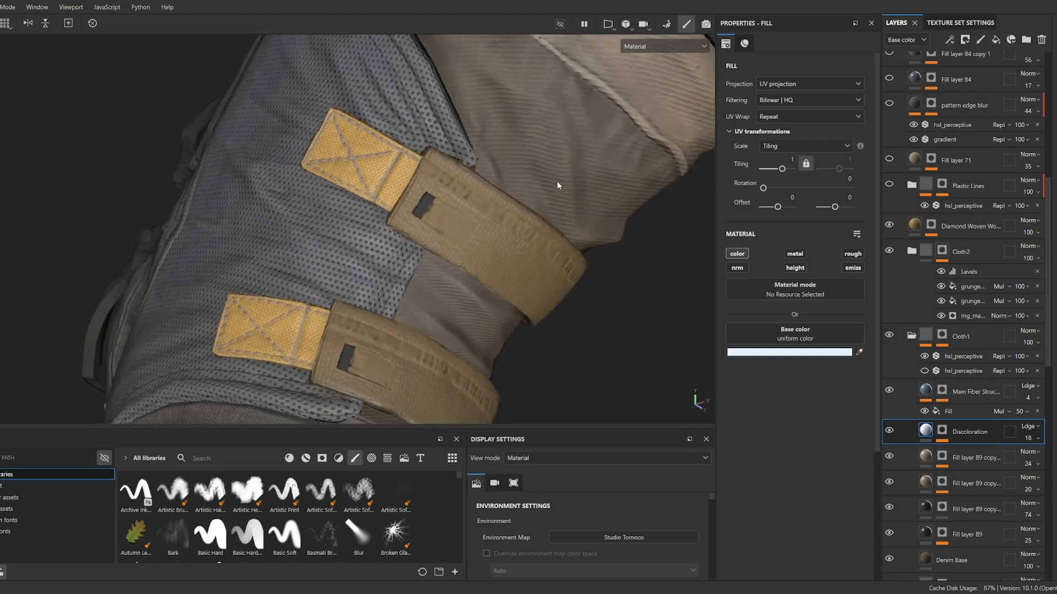
pyautogui.click(931, 227)
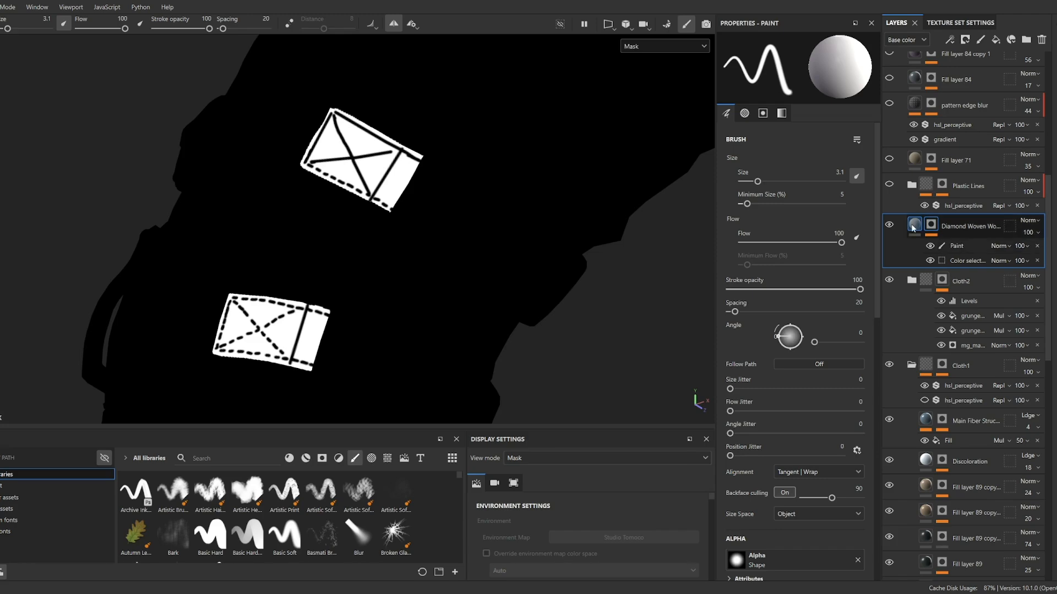
pyautogui.click(914, 226)
# Examine the woven wool texture and stitching on the upper elbow strap's tab up close.
pyautogui.scroll(4, 370, 204)
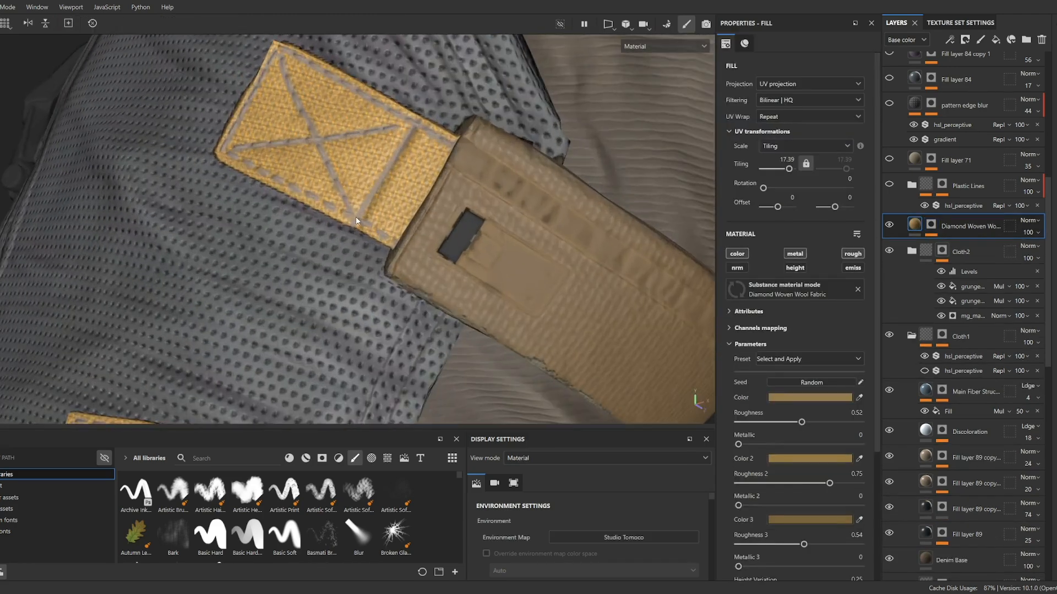
pyautogui.scroll(3, 363, 203)
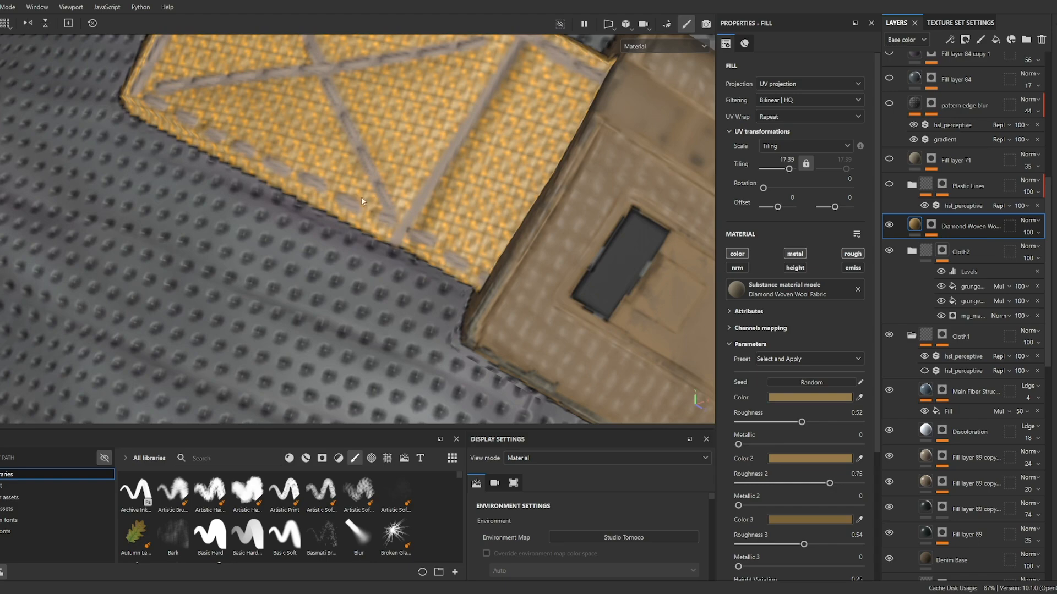
pyautogui.keyDown('alt'); pyautogui.moveTo(363, 208); pyautogui.dragTo(329, 255, button='middle'); pyautogui.keyUp('alt')
pyautogui.scroll(-6, 382, 152)
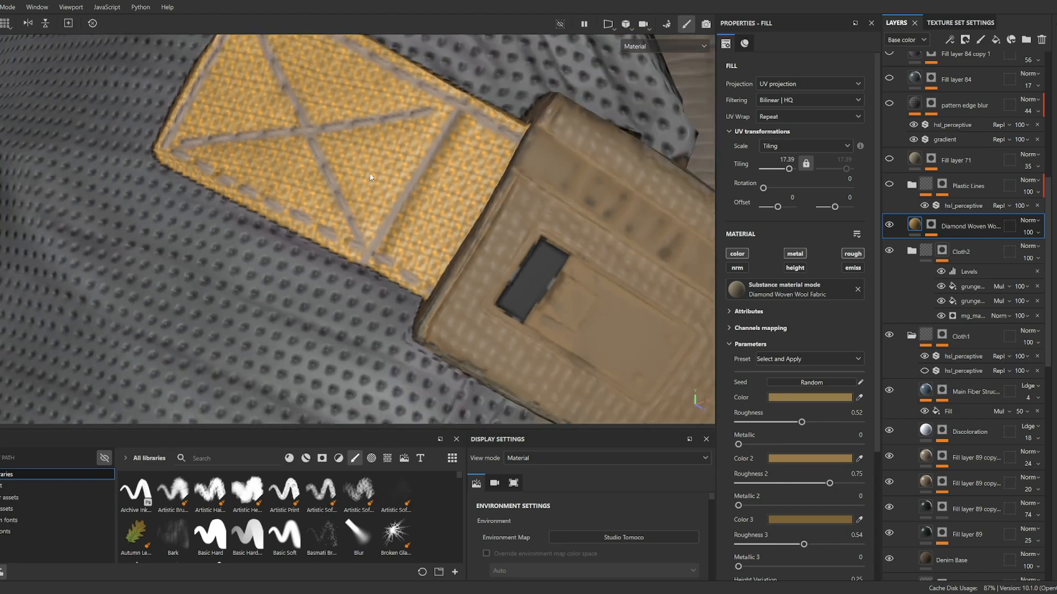
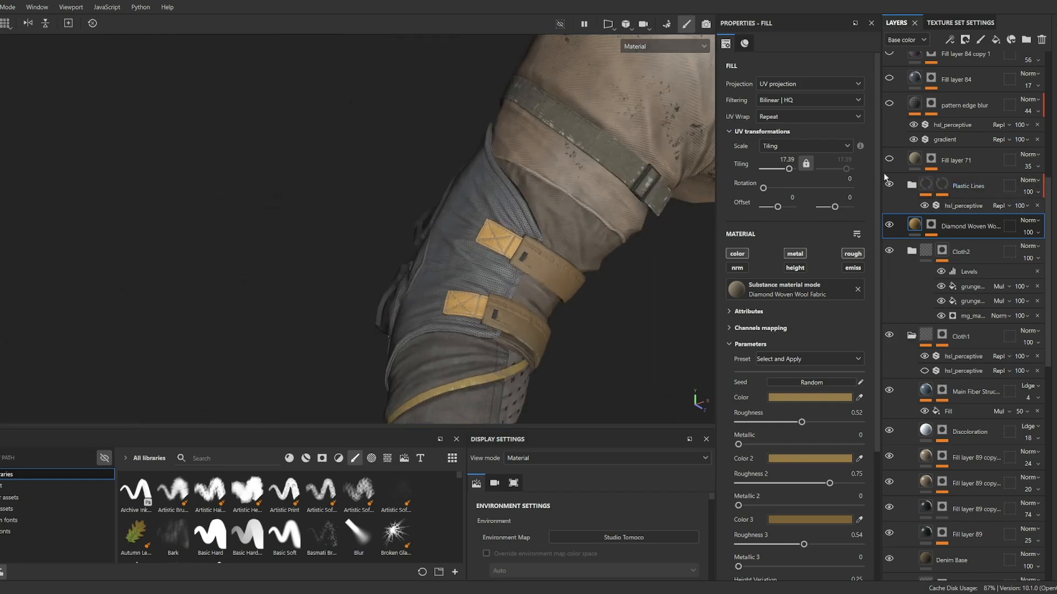
# Make the Plastic Lines folder visible and inspect its mask over the perforated forearm panel, returning to the material view.
pyautogui.keyDown('alt'); pyautogui.click(941, 183); pyautogui.keyUp('alt')
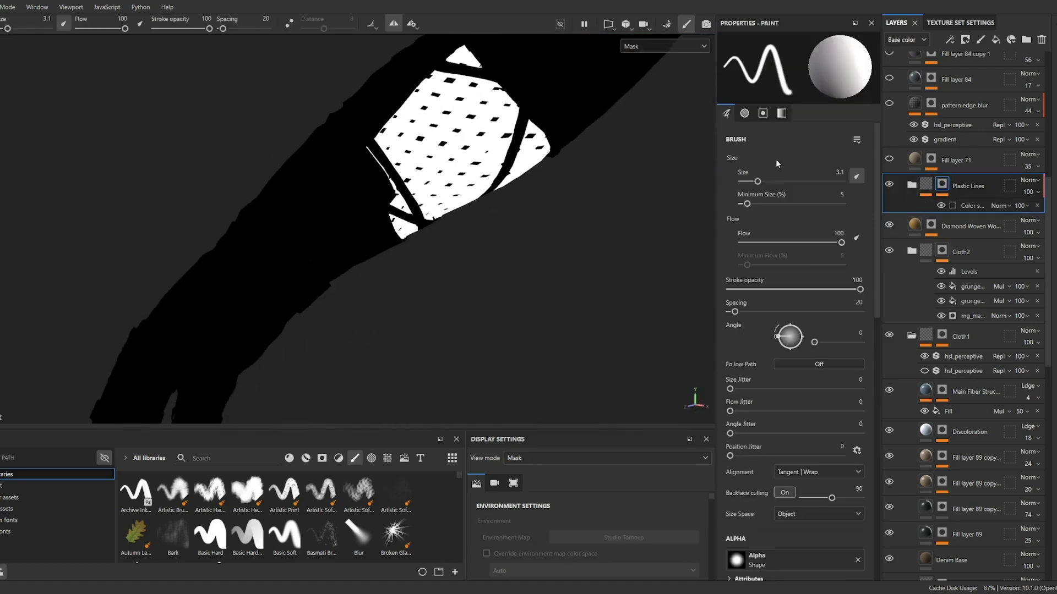
pyautogui.click(926, 184)
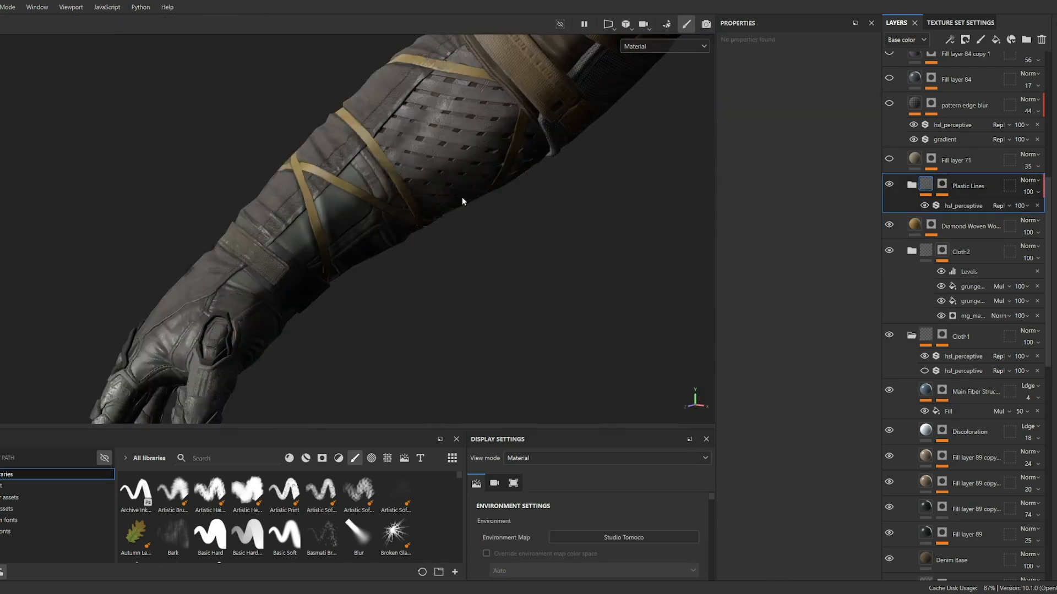
pyautogui.keyDown('alt'); pyautogui.moveTo(461, 197); pyautogui.dragTo(482, 161); pyautogui.keyUp('alt')
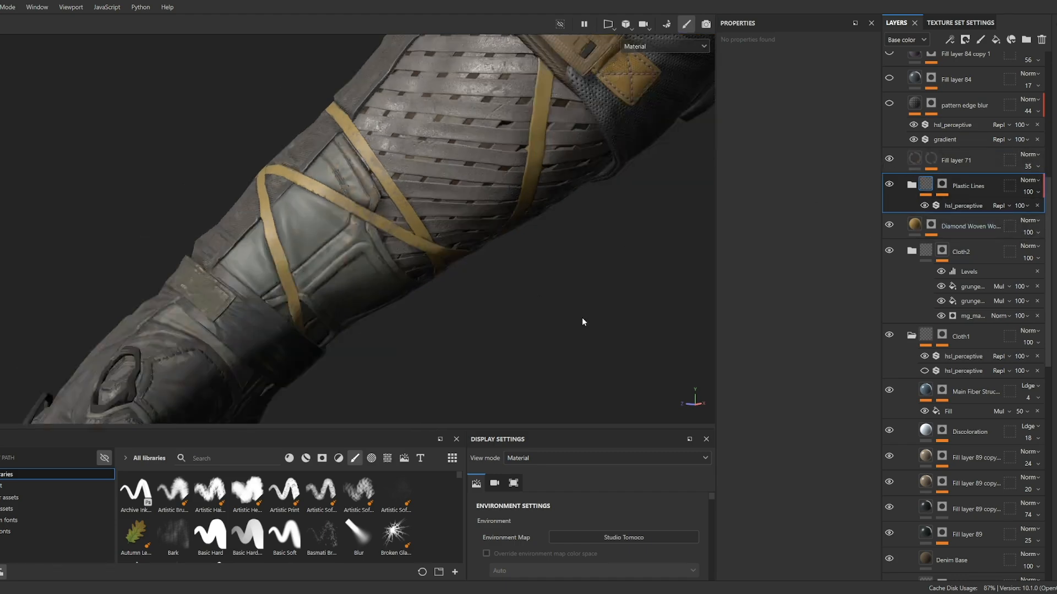
# Make Fill layer 71 visible and inspect its grunge mask and its effect across the forearm and glove.
pyautogui.keyDown('alt'); pyautogui.moveTo(583, 318); pyautogui.dragTo(682, 342); pyautogui.keyUp('alt')
pyautogui.scroll(3, 955, 256)
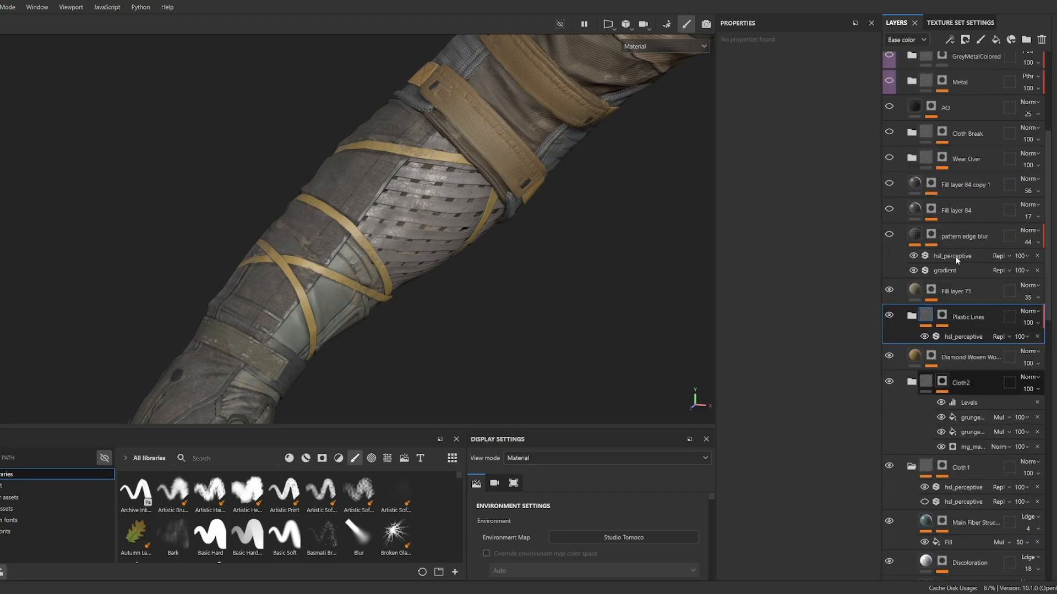
pyautogui.keyDown('alt'); pyautogui.click(931, 290); pyautogui.keyUp('alt')
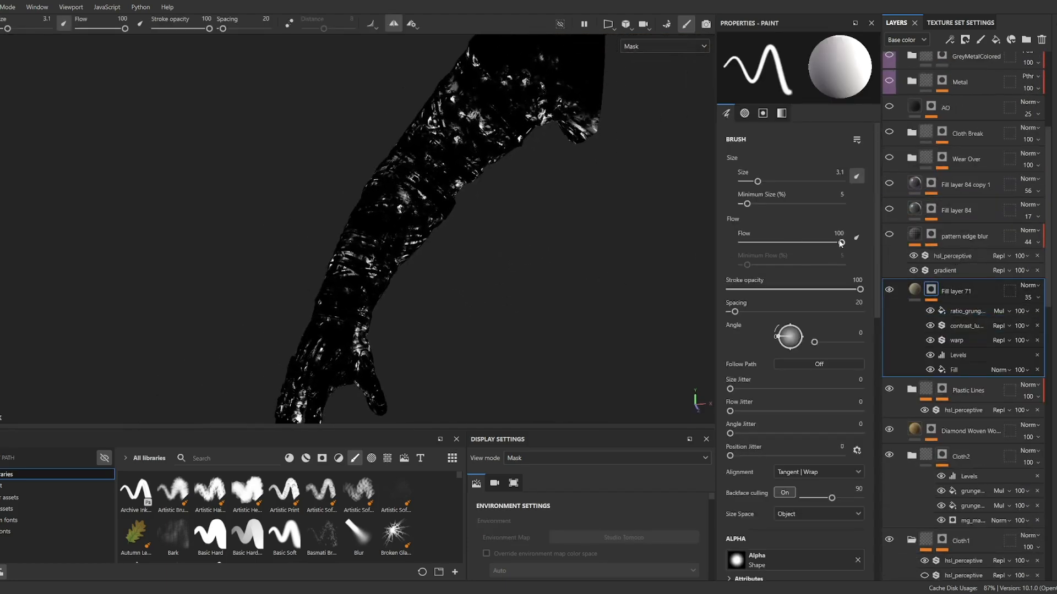
pyautogui.click(913, 291)
pyautogui.keyDown('alt'); pyautogui.moveTo(468, 307); pyautogui.dragTo(527, 300); pyautogui.keyUp('alt')
pyautogui.keyDown('shift'); pyautogui.moveTo(527, 300); pyautogui.dragTo(519, 293, button='right'); pyautogui.keyUp('shift')
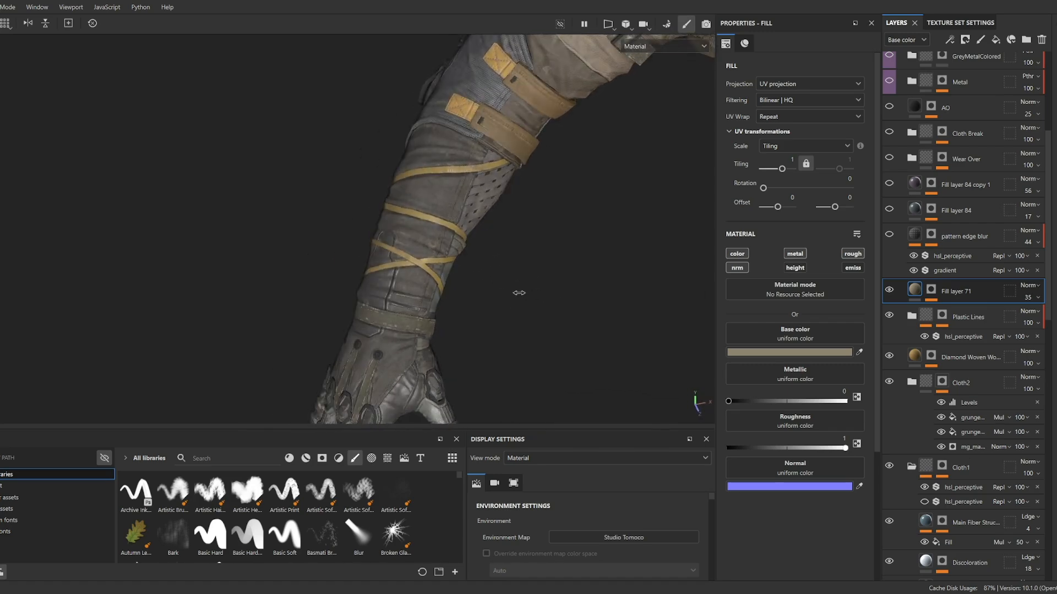
pyautogui.keyDown('alt'); pyautogui.moveTo(518, 298); pyautogui.dragTo(494, 229); pyautogui.keyUp('alt')
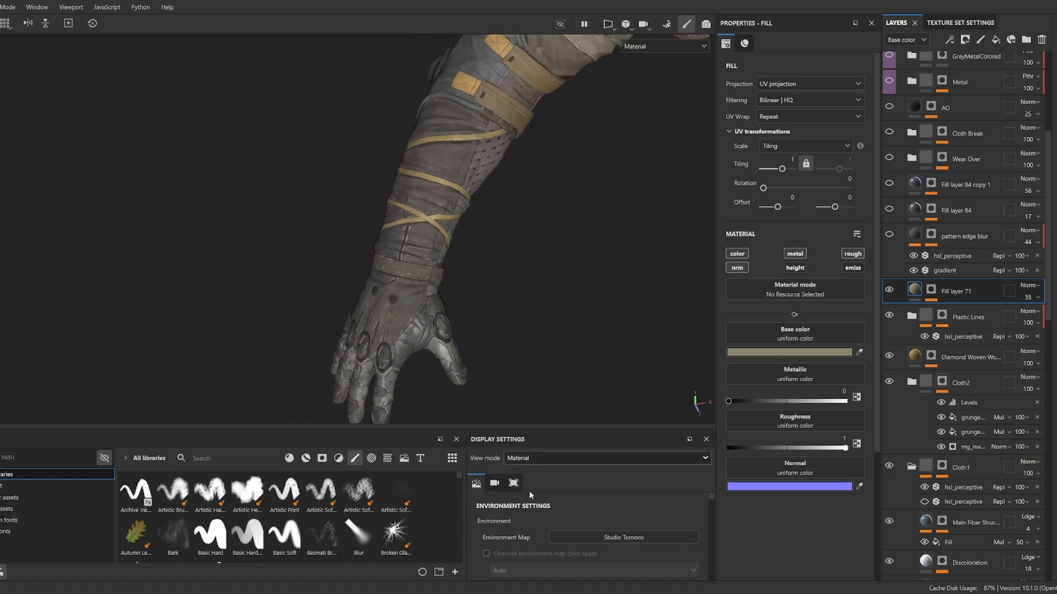
# Switch the viewport to base color, make the pattern edge blur layer visible, and inspect its mask and fill settings.
pyautogui.press('c')
pyautogui.keyDown('alt'); pyautogui.moveTo(529, 503); pyautogui.dragTo(551, 404); pyautogui.keyUp('alt')
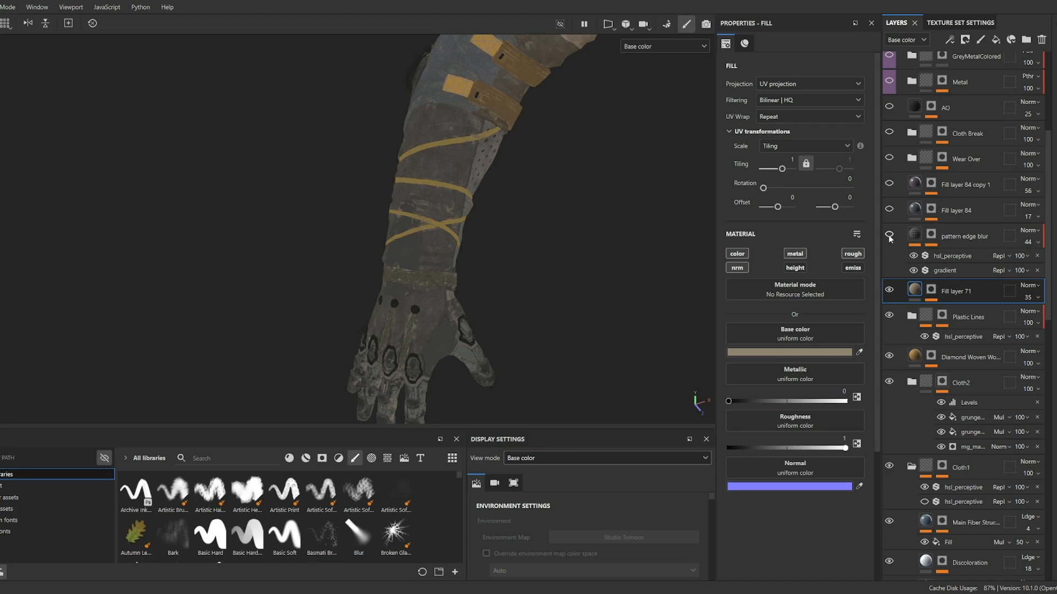
pyautogui.click(931, 237)
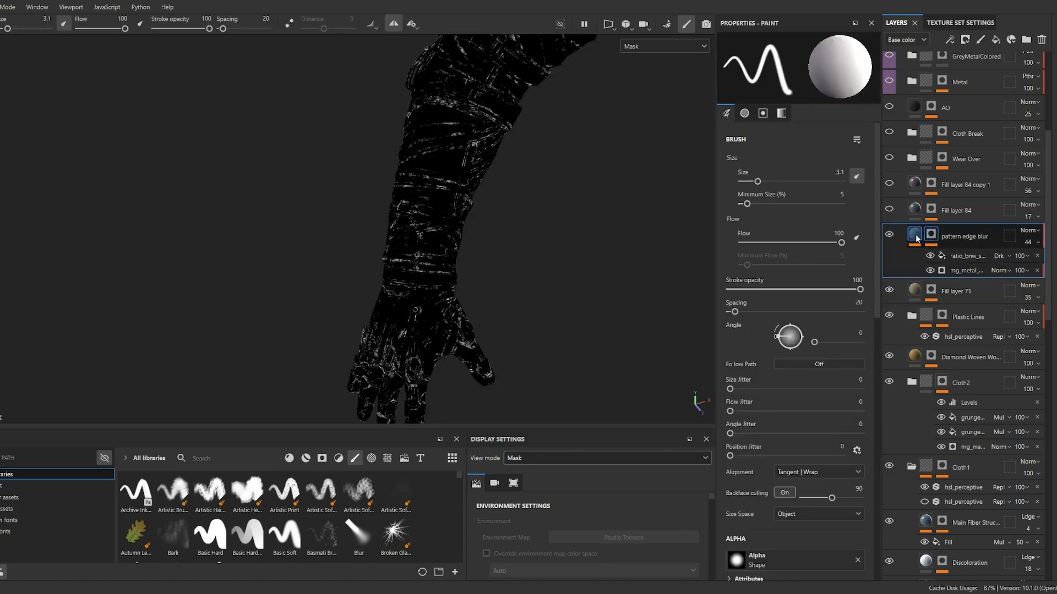
pyautogui.click(916, 236)
pyautogui.scroll(2, 439, 200)
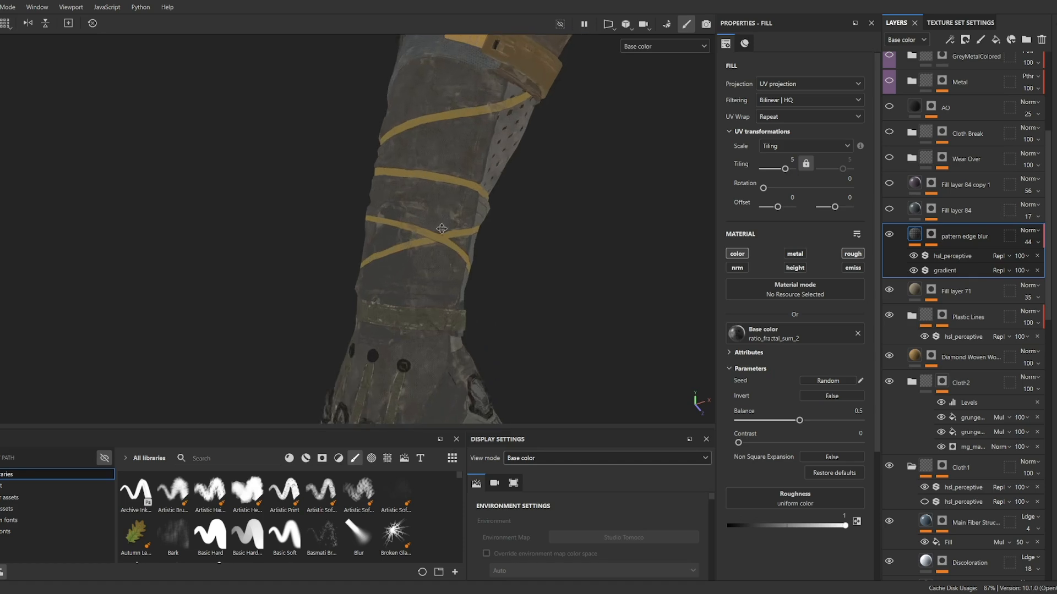
# Make Fill layer 84 visible and inspect its mask and uniform base color fill around the upper sleeve and elbow.
pyautogui.scroll(2, 438, 201)
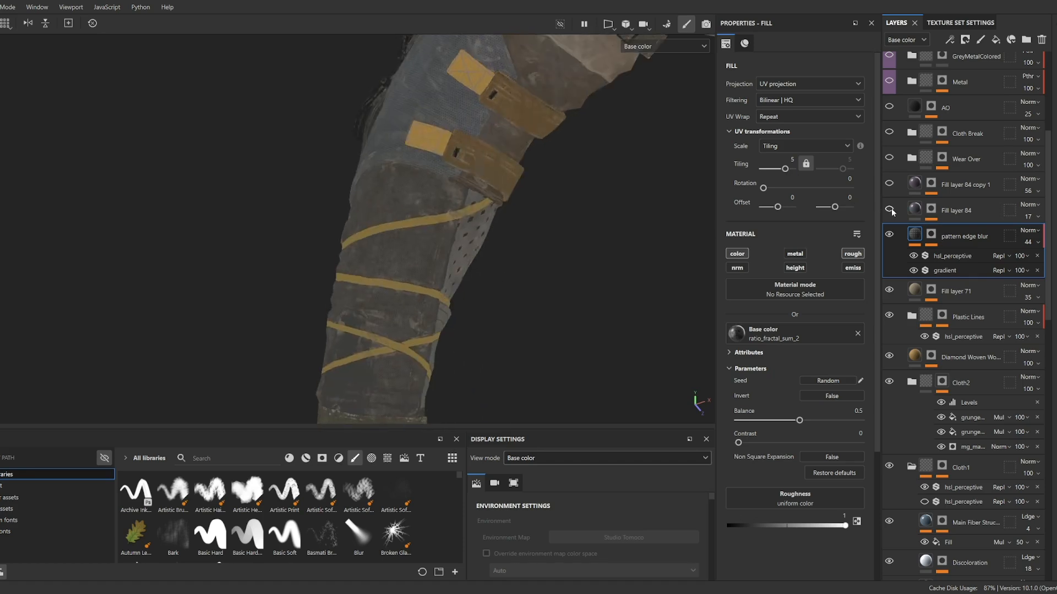
pyautogui.click(932, 209)
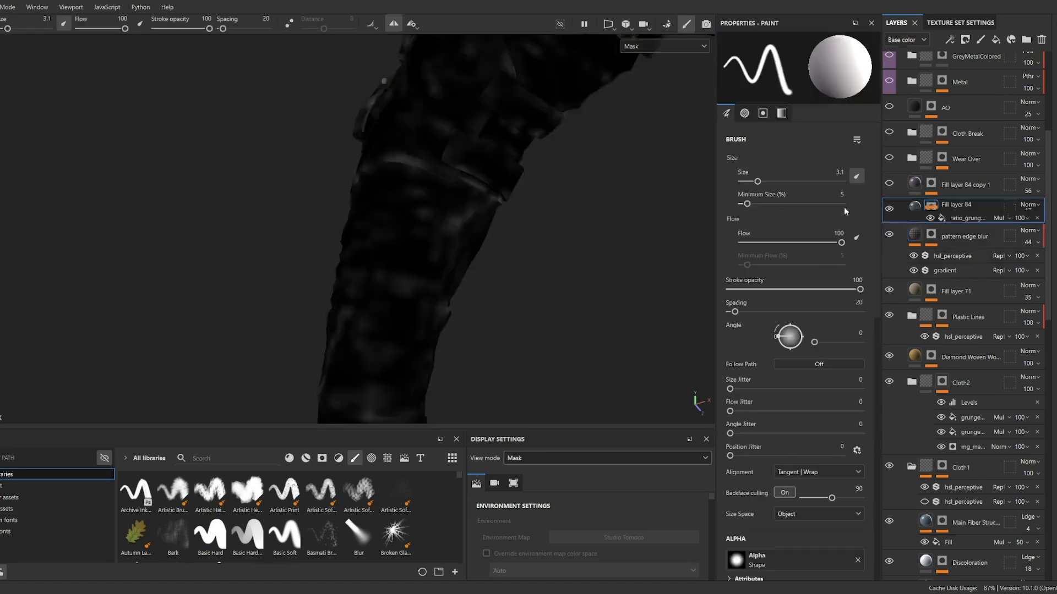
pyautogui.keyDown('alt'); pyautogui.moveTo(430, 192); pyautogui.dragTo(398, 370, button='middle'); pyautogui.keyUp('alt')
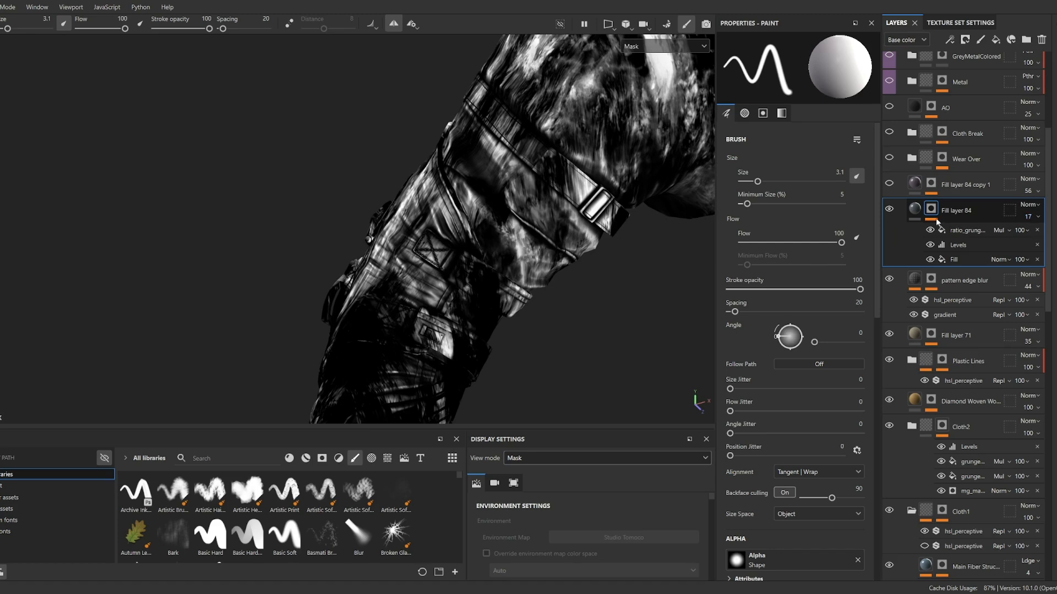
pyautogui.click(914, 210)
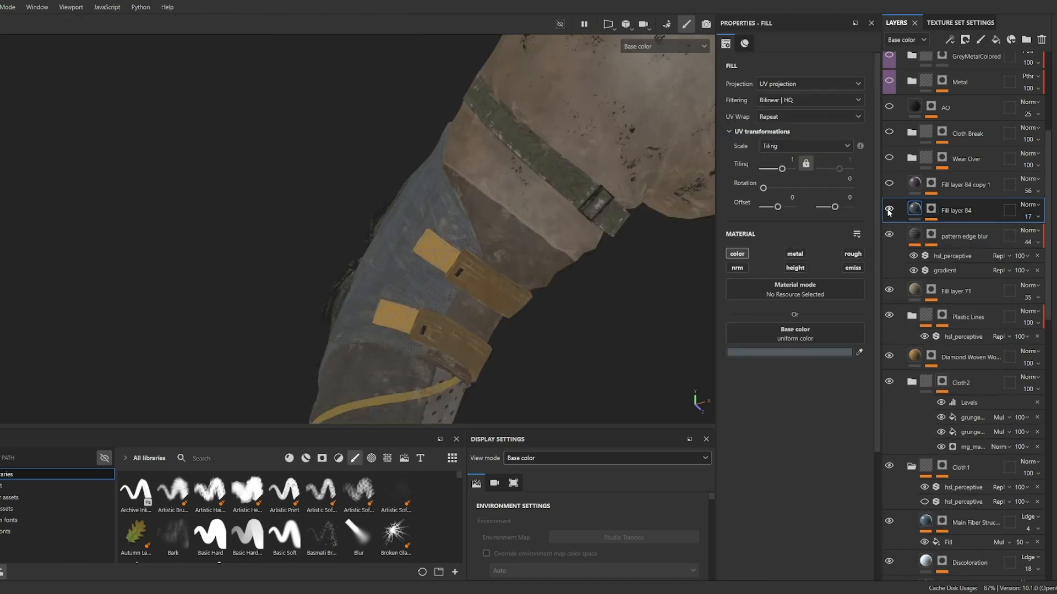
pyautogui.keyDown('alt'); pyautogui.moveTo(658, 251); pyautogui.dragTo(594, 190); pyautogui.keyUp('alt')
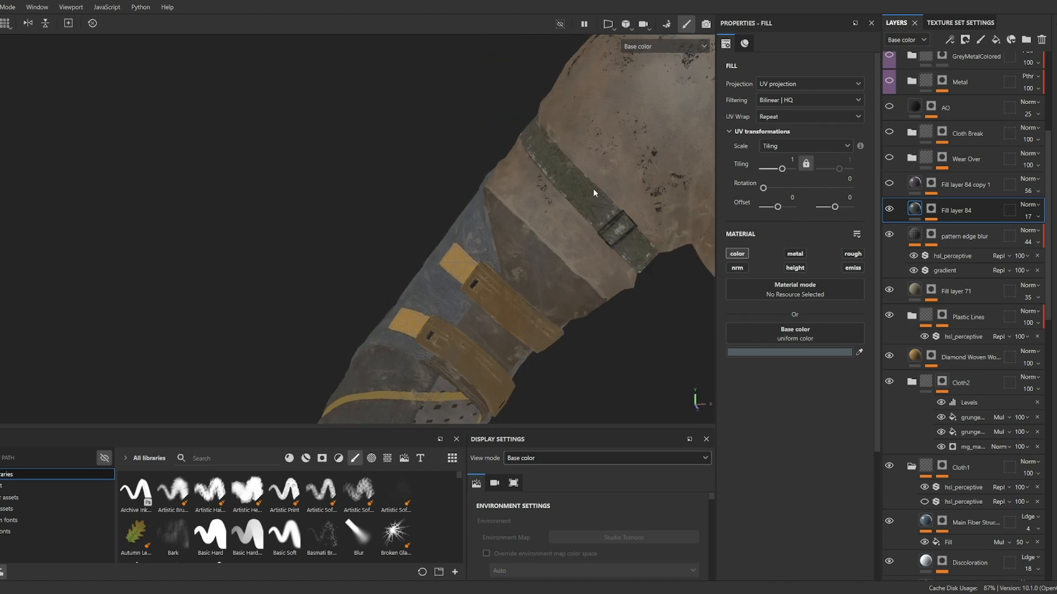
pyautogui.keyDown('alt'); pyautogui.moveTo(611, 234); pyautogui.dragTo(476, 171); pyautogui.keyUp('alt')
# Make Fill layer 84 copy 1 visible and inspect its mask and Levels effect along the arm and perforated panel.
pyautogui.scroll(4, 458, 233)
pyautogui.keyDown('alt'); pyautogui.click(930, 183); pyautogui.keyUp('alt')
pyautogui.scroll(-5, 449, 223)
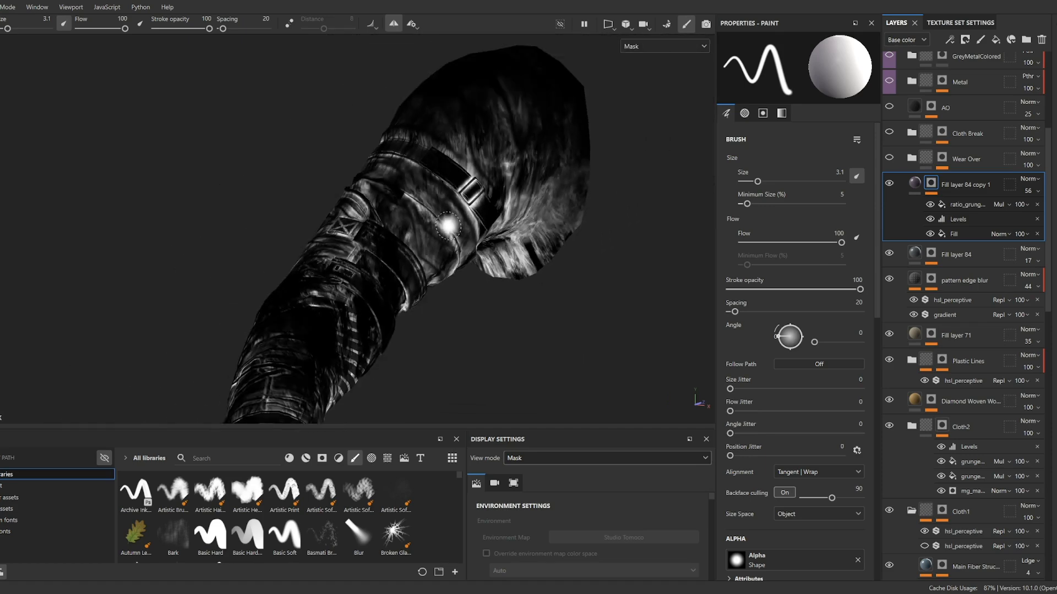
pyautogui.keyDown('alt'); pyautogui.moveTo(449, 223); pyautogui.dragTo(256, 259); pyautogui.keyUp('alt')
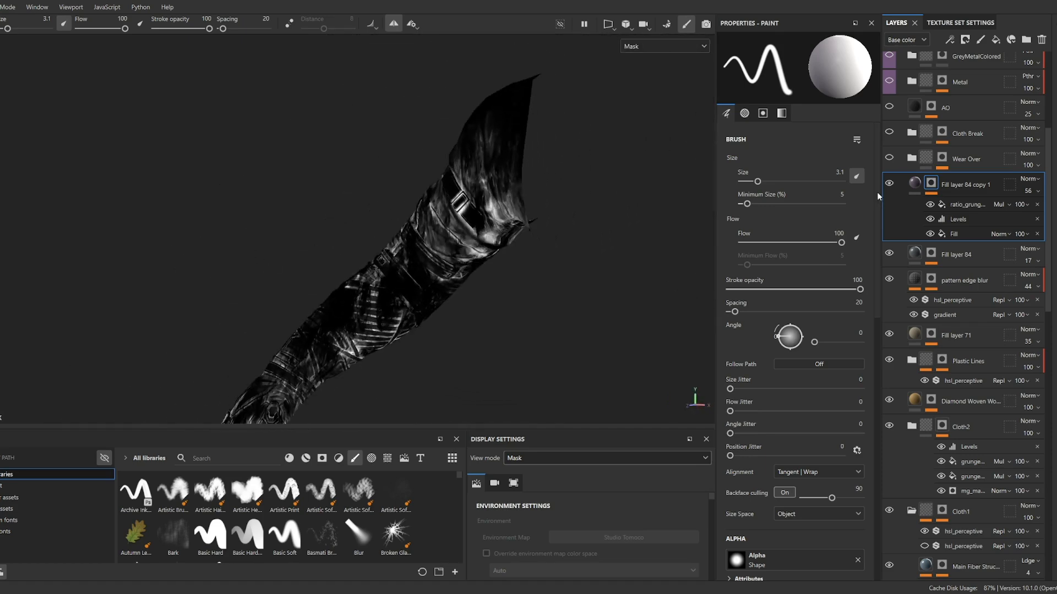
pyautogui.click(966, 237)
pyautogui.click(970, 218)
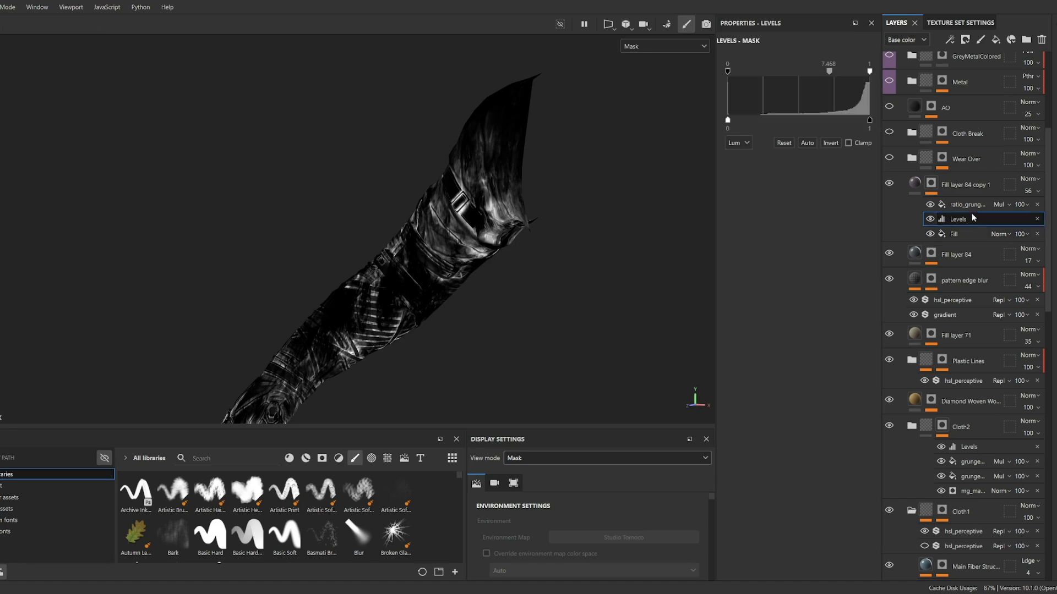
pyautogui.keyDown('alt'); pyautogui.moveTo(354, 328); pyautogui.dragTo(517, 191, button='middle'); pyautogui.keyUp('alt')
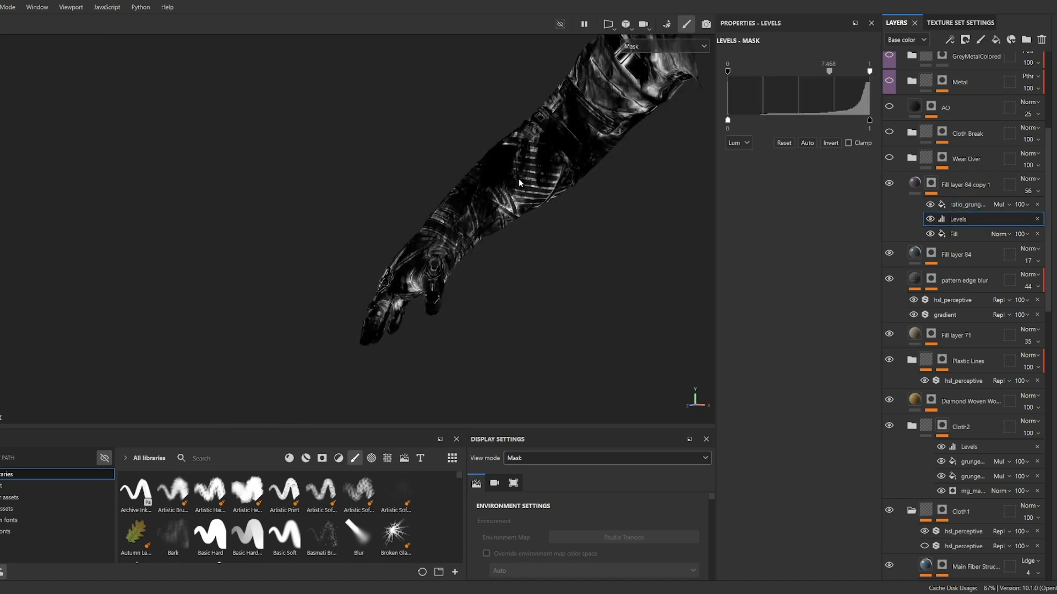
pyautogui.scroll(4, 517, 191)
pyautogui.scroll(2, 504, 226)
pyautogui.scroll(2, 503, 230)
pyautogui.keyDown('alt'); pyautogui.moveTo(504, 230); pyautogui.dragTo(292, 362, button='middle'); pyautogui.keyUp('alt')
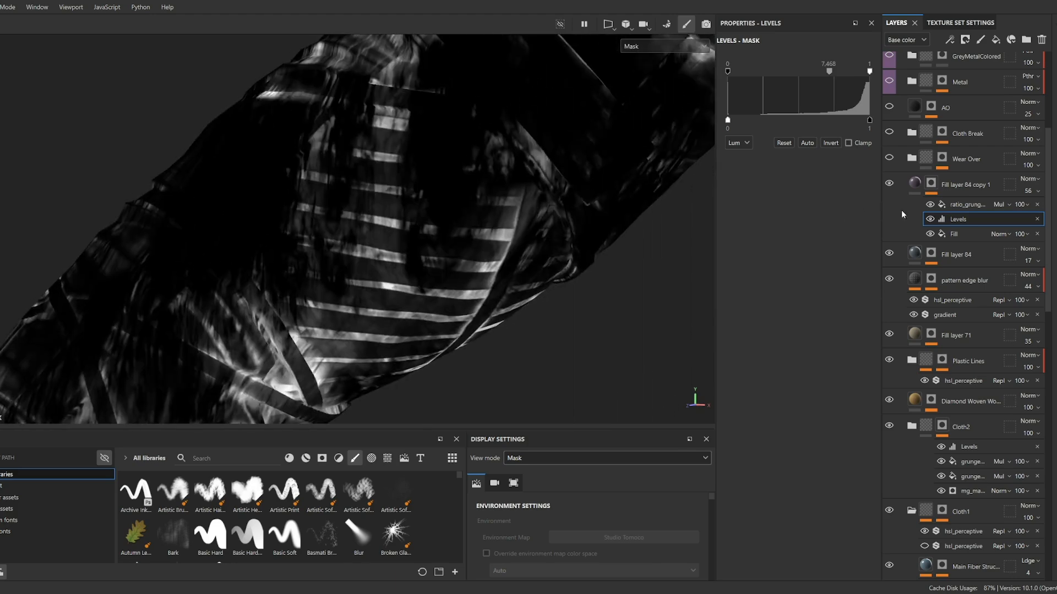
# Inspect the ratio grunge map settings in Fill layer 84 copy 1's mask and the layer's base color on the sleeve.
pyautogui.click(971, 206)
pyautogui.keyDown('alt'); pyautogui.moveTo(428, 222); pyautogui.dragTo(490, 254); pyautogui.keyUp('alt')
pyautogui.scroll(-5, 502, 253)
pyautogui.scroll(4, 489, 255)
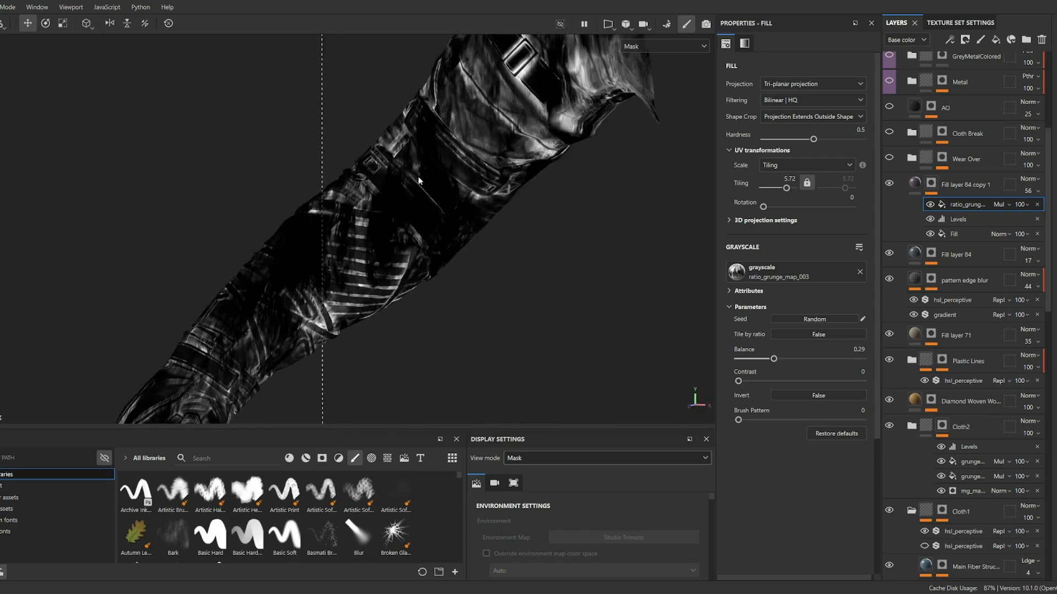
pyautogui.keyDown('alt'); pyautogui.moveTo(485, 182); pyautogui.dragTo(475, 300, button='middle'); pyautogui.keyUp('alt')
pyautogui.keyDown('alt'); pyautogui.moveTo(475, 300); pyautogui.dragTo(498, 297); pyautogui.keyUp('alt')
pyautogui.click(915, 184)
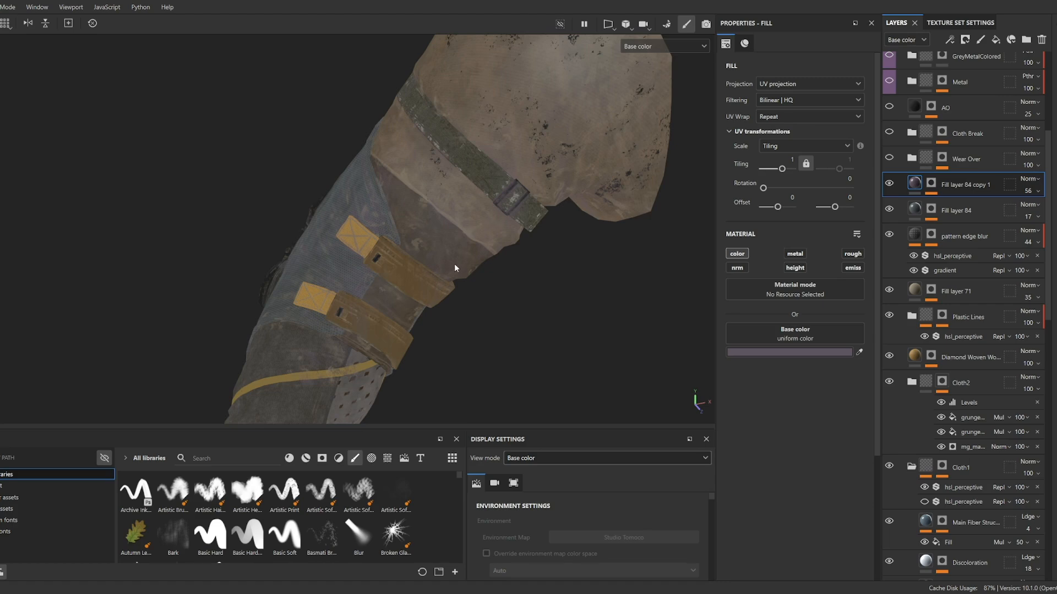
pyautogui.scroll(4, 455, 268)
pyautogui.keyDown('alt'); pyautogui.moveTo(454, 266); pyautogui.dragTo(451, 239); pyautogui.keyUp('alt')
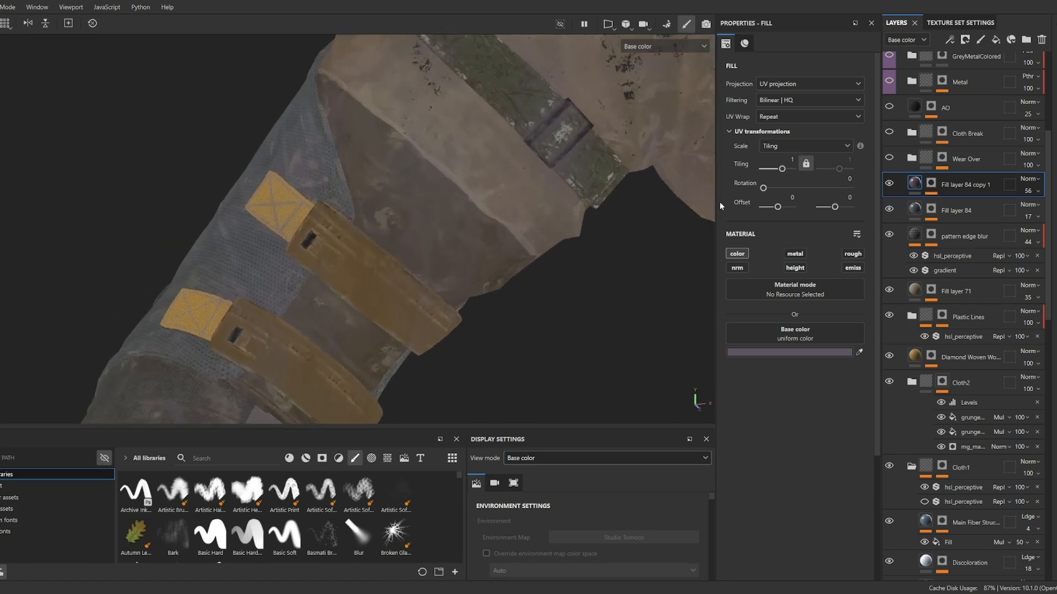
# Make the Wear Over folder visible, expand it, and inspect Fill layer 87's mask around the straps and sleeve folds.
pyautogui.click(890, 158)
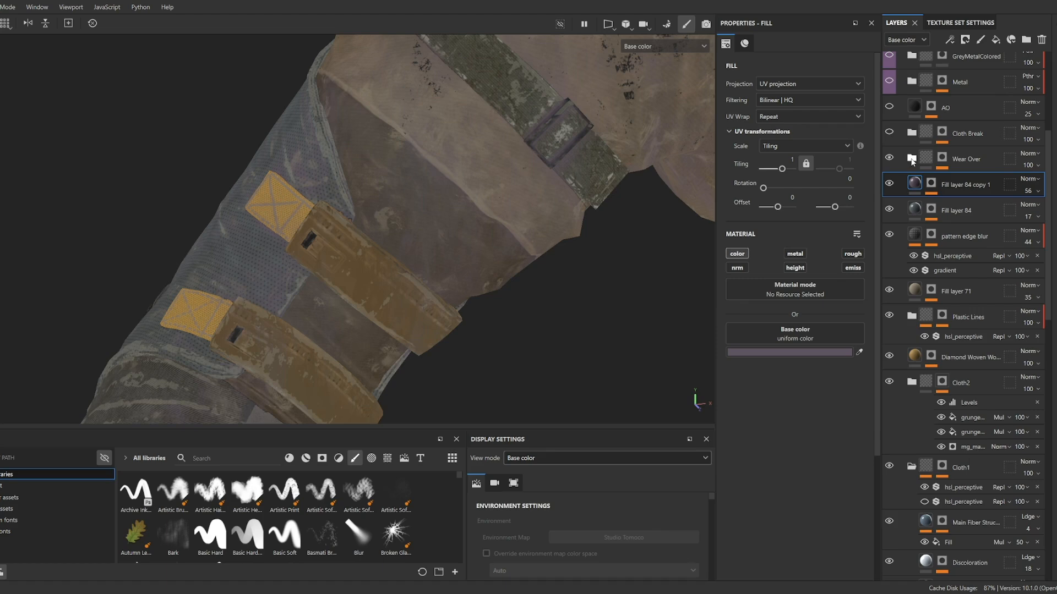
pyautogui.click(911, 159)
pyautogui.keyDown('alt'); pyautogui.click(942, 182); pyautogui.keyUp('alt')
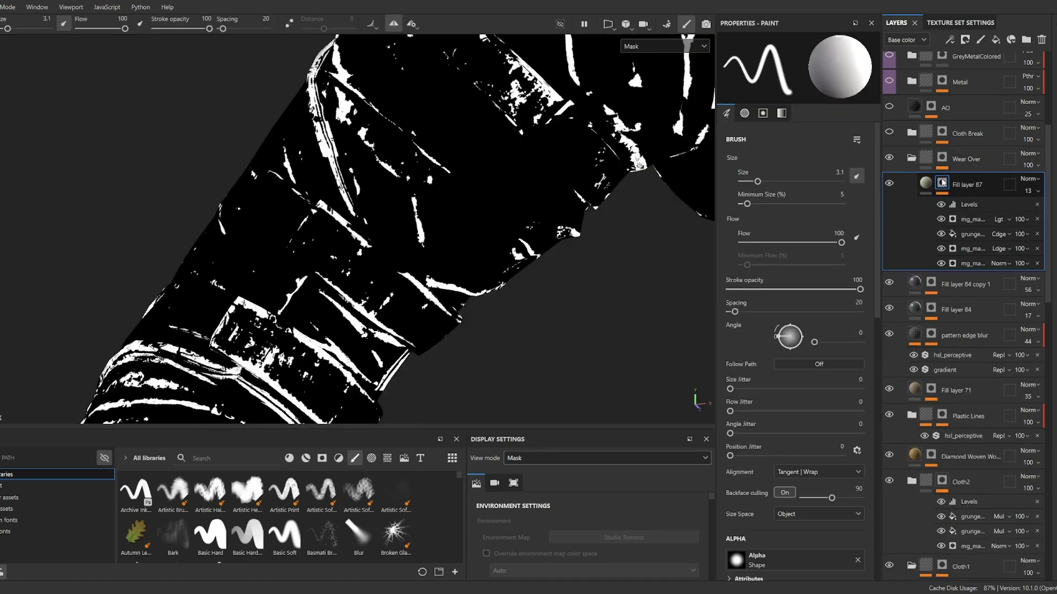
pyautogui.keyDown('alt'); pyautogui.moveTo(565, 273); pyautogui.dragTo(498, 300, button='right'); pyautogui.keyUp('alt')
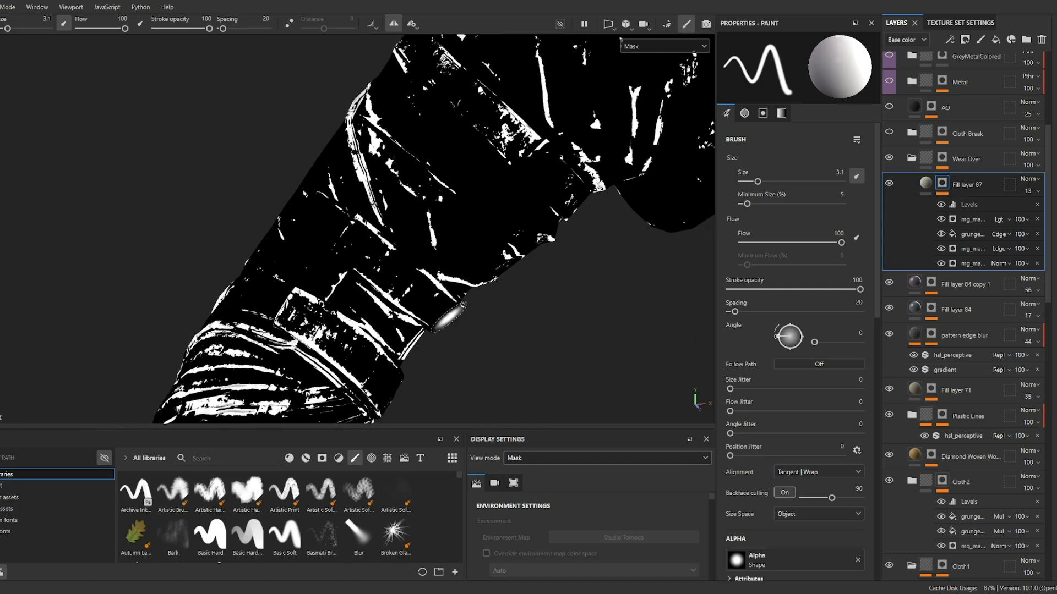
pyautogui.keyDown('alt'); pyautogui.moveTo(448, 315); pyautogui.dragTo(494, 254, button='middle'); pyautogui.keyUp('alt')
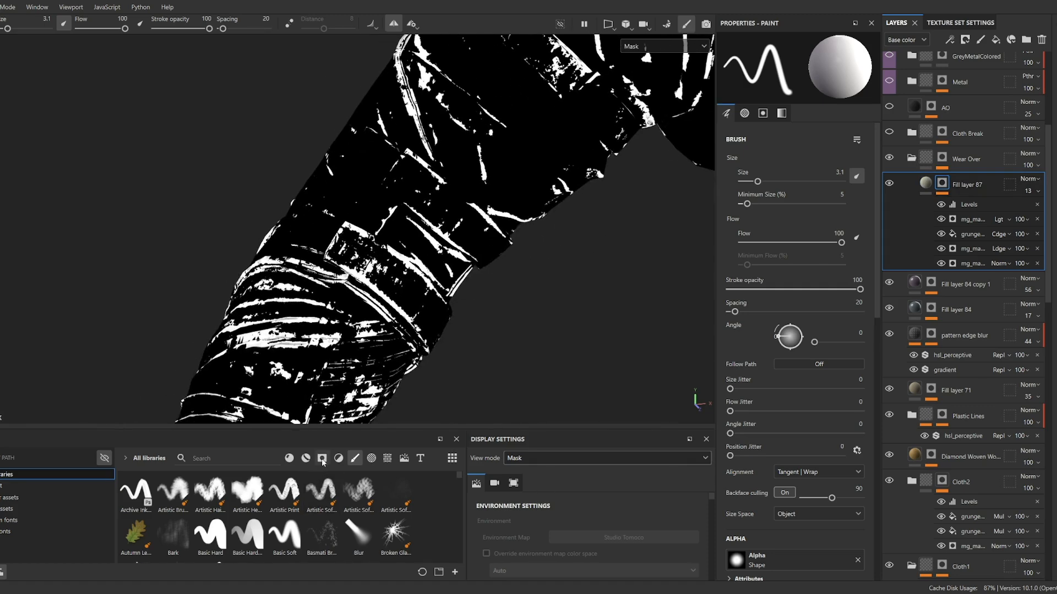
pyautogui.keyDown('alt'); pyautogui.moveTo(514, 260); pyautogui.dragTo(475, 264); pyautogui.keyUp('alt')
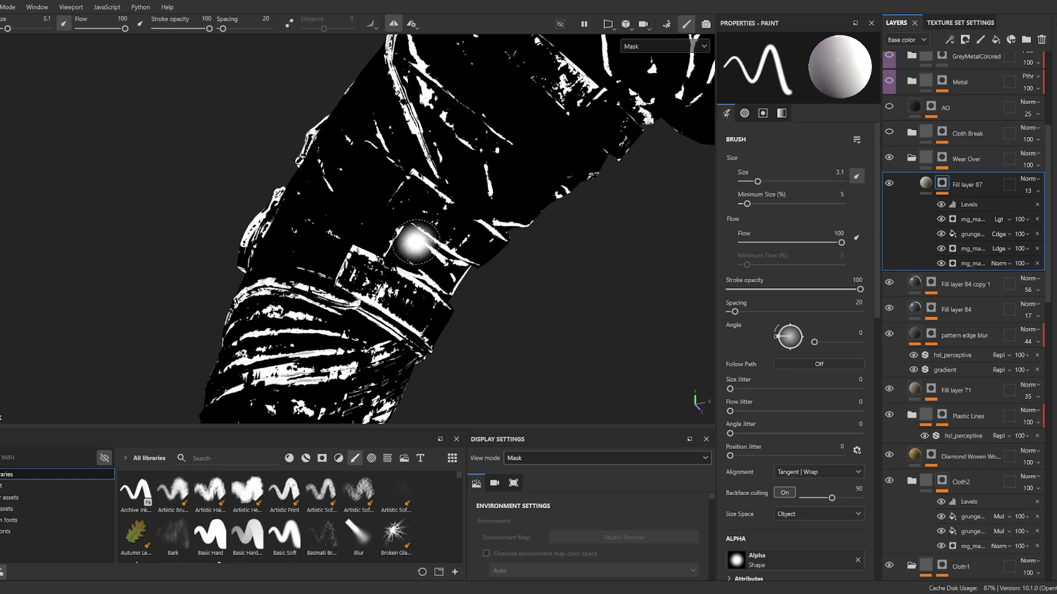
pyautogui.keyDown('alt'); pyautogui.moveTo(418, 234); pyautogui.dragTo(549, 254); pyautogui.keyUp('alt')
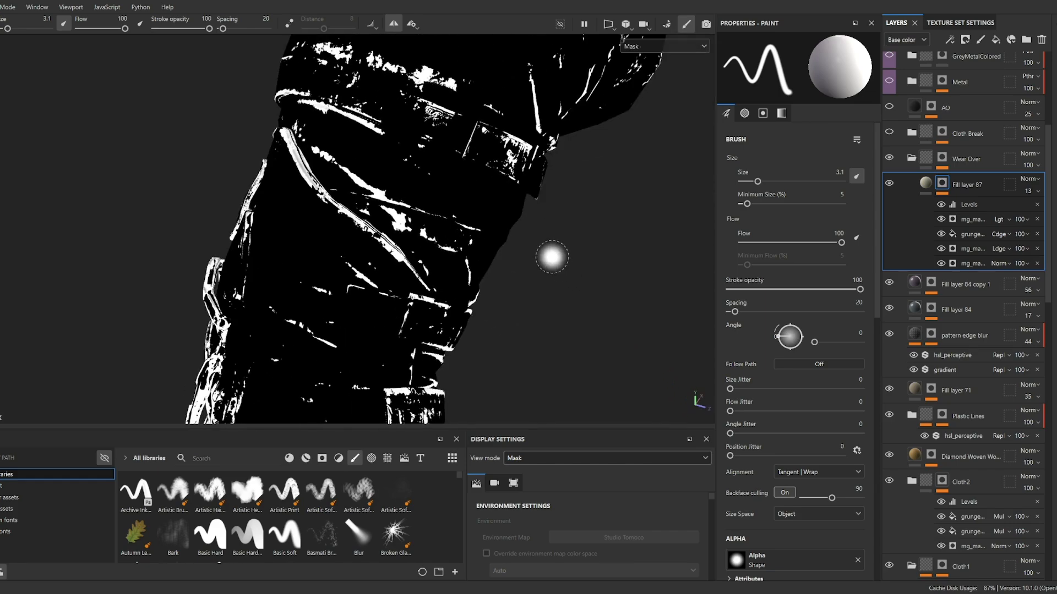
pyautogui.keyDown('alt'); pyautogui.moveTo(549, 255); pyautogui.dragTo(692, 211, button='right'); pyautogui.keyUp('alt')
pyautogui.keyDown('alt'); pyautogui.moveTo(529, 301); pyautogui.dragTo(368, 329); pyautogui.keyUp('alt')
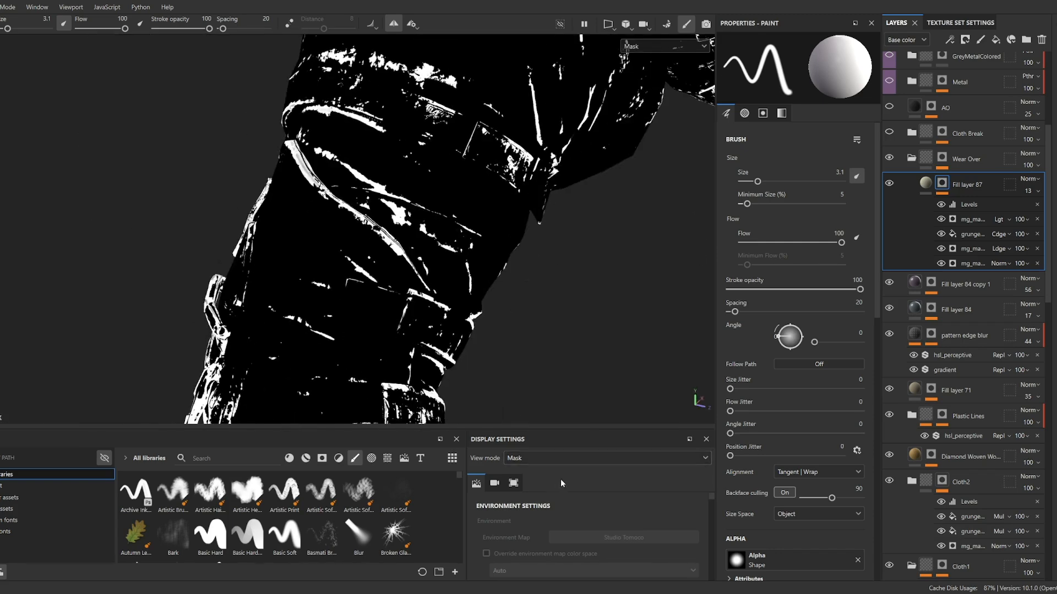
# Switch the viewport to the material view and examine the worn fabric and strap on the upper sleeve up close.
pyautogui.press('m')
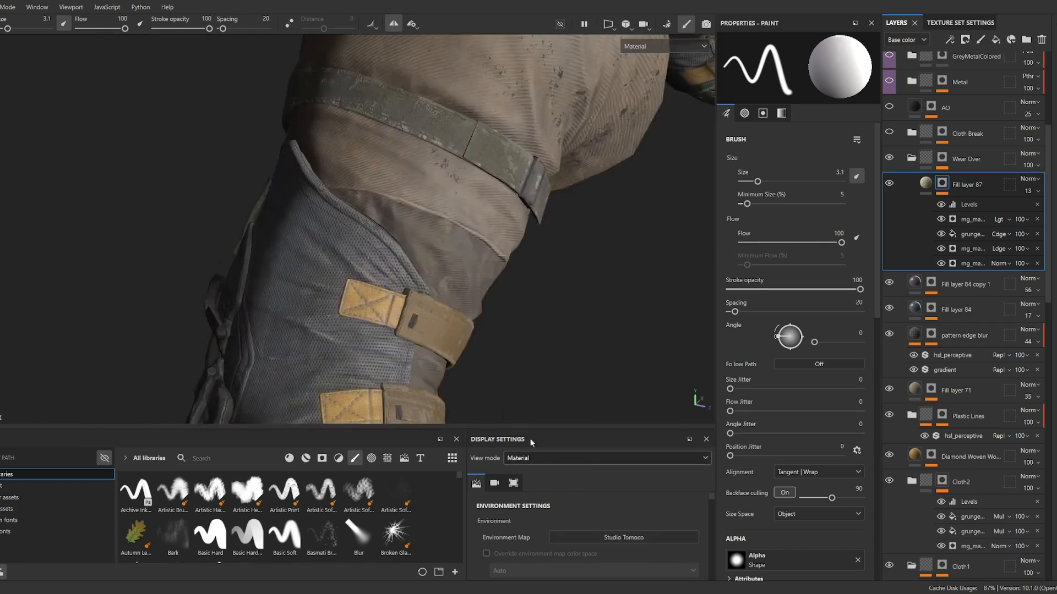
pyautogui.scroll(-3, 511, 362)
pyautogui.keyDown('alt'); pyautogui.moveTo(491, 314); pyautogui.dragTo(353, 268); pyautogui.keyUp('alt')
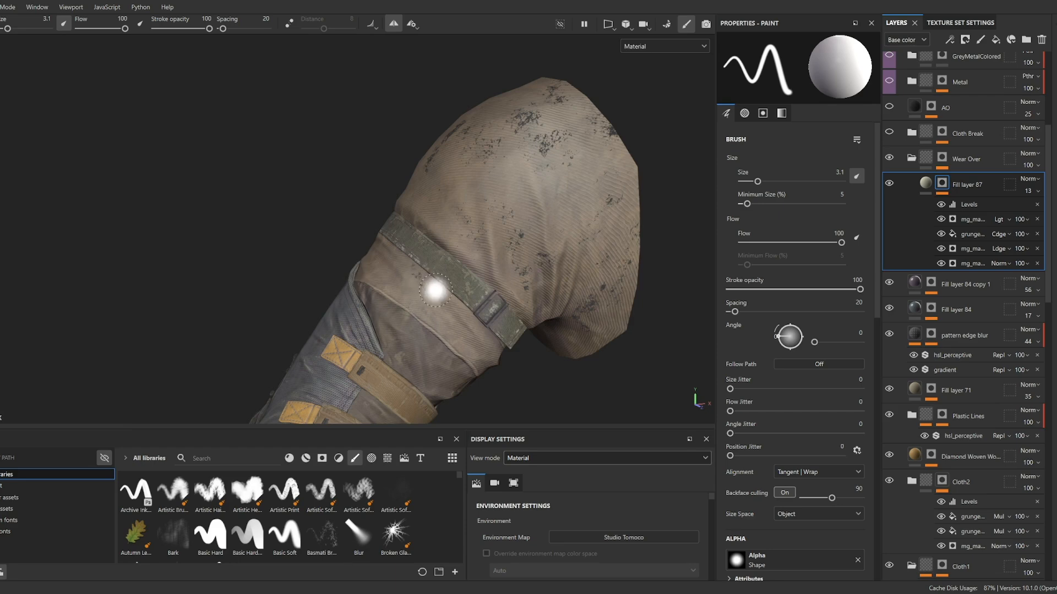
pyautogui.scroll(3, 436, 290)
pyautogui.keyDown('alt'); pyautogui.moveTo(435, 324); pyautogui.dragTo(434, 88, button='middle'); pyautogui.keyUp('alt')
pyautogui.keyDown('alt'); pyautogui.moveTo(432, 89); pyautogui.dragTo(466, 153); pyautogui.keyUp('alt')
pyautogui.moveTo(594, 66)
pyautogui.keyDown('alt'); pyautogui.mouseDown(button='middle')
pyautogui.moveTo(538, 207)
pyautogui.moveTo(464, 325)
pyautogui.mouseUp(button='middle'); pyautogui.keyUp('alt')
pyautogui.keyDown('alt'); pyautogui.moveTo(569, 242); pyautogui.dragTo(496, 281, button='middle'); pyautogui.keyUp('alt')
pyautogui.keyDown('alt'); pyautogui.moveTo(552, 206); pyautogui.dragTo(383, 316, button='middle'); pyautogui.keyUp('alt')
pyautogui.moveTo(382, 316)
pyautogui.keyDown('alt'); pyautogui.mouseDown(button='right')
pyautogui.moveTo(471, 222)
pyautogui.moveTo(447, 222)
pyautogui.mouseUp(button='right'); pyautogui.keyUp('alt')
pyautogui.keyDown('alt'); pyautogui.moveTo(435, 228); pyautogui.dragTo(435, 202); pyautogui.keyUp('alt')
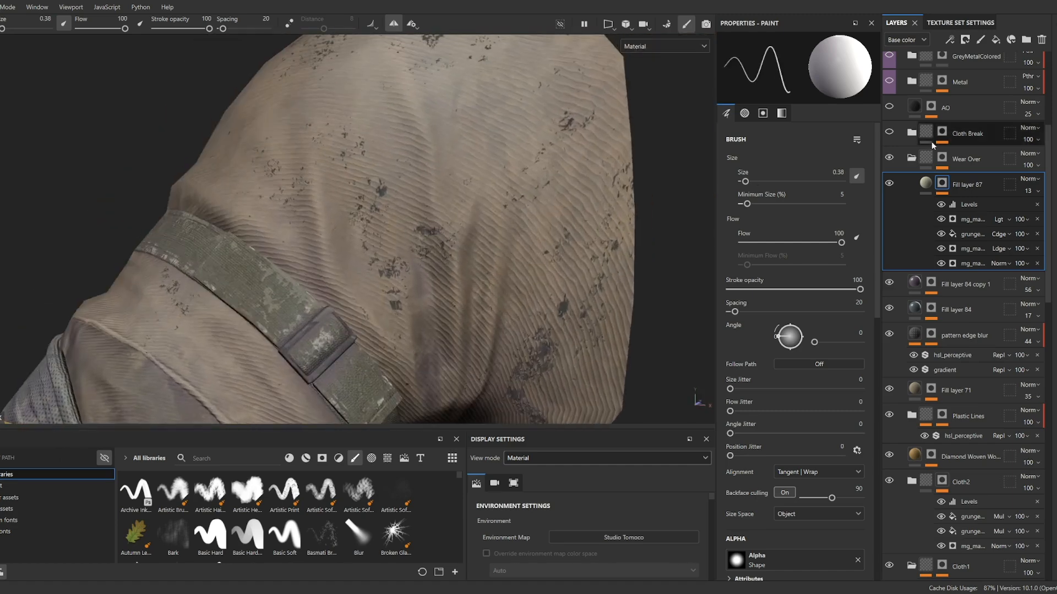
# Make the Cloth Break folder visible, inspect its color selection mask, and expand the folder in the material view.
pyautogui.click(888, 132)
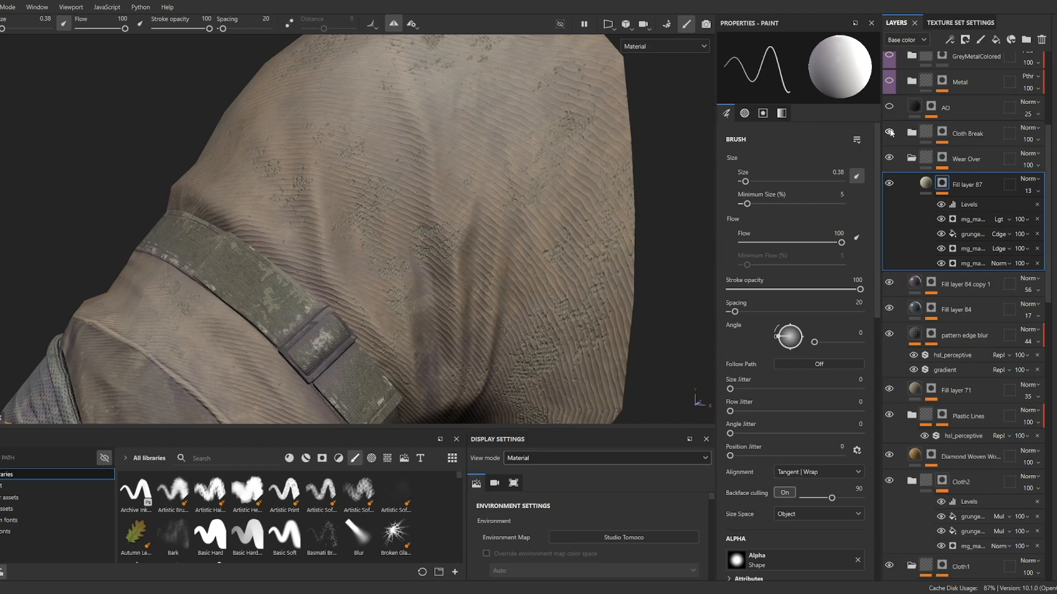
pyautogui.keyDown('alt'); pyautogui.click(943, 135); pyautogui.keyUp('alt')
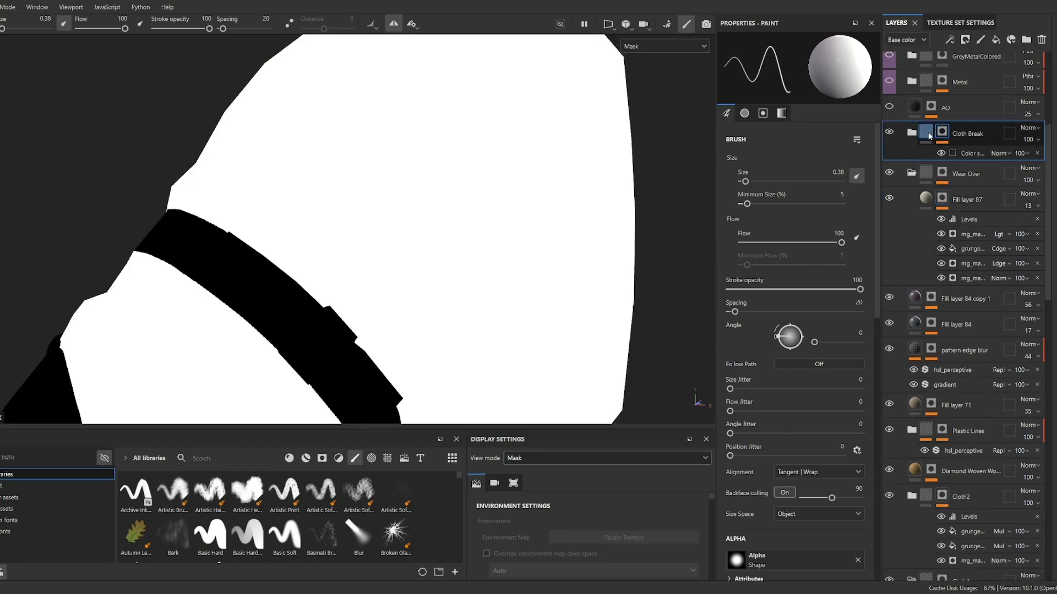
pyautogui.click(930, 137)
pyautogui.click(911, 133)
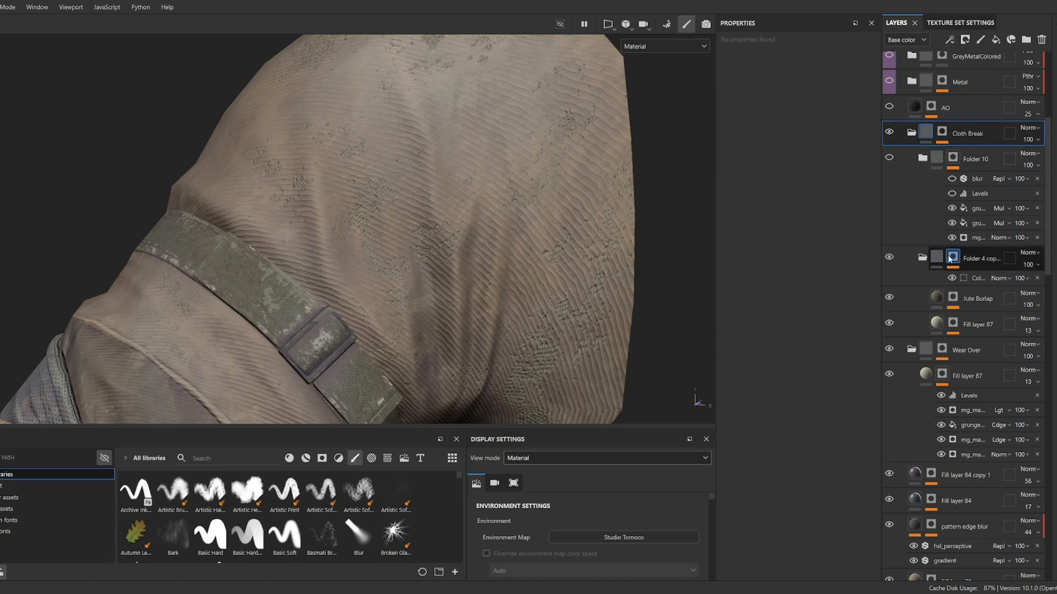
# Inspect the Jute Burlap layer's fill settings and compare the torn fabric patches with the layer hidden and shown.
pyautogui.click(952, 299)
pyautogui.click(942, 299)
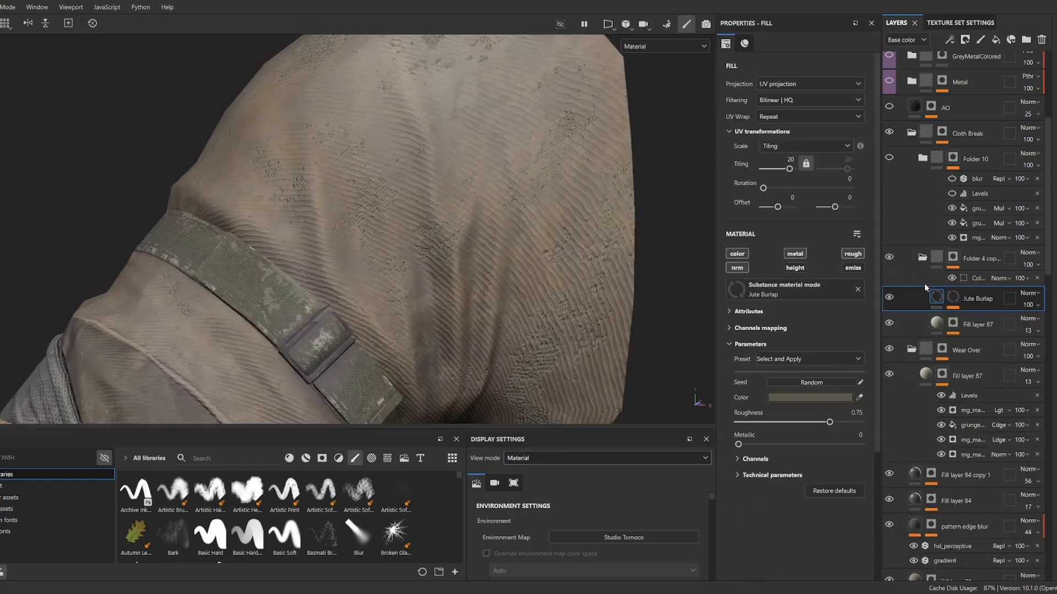
pyautogui.scroll(5, 578, 283)
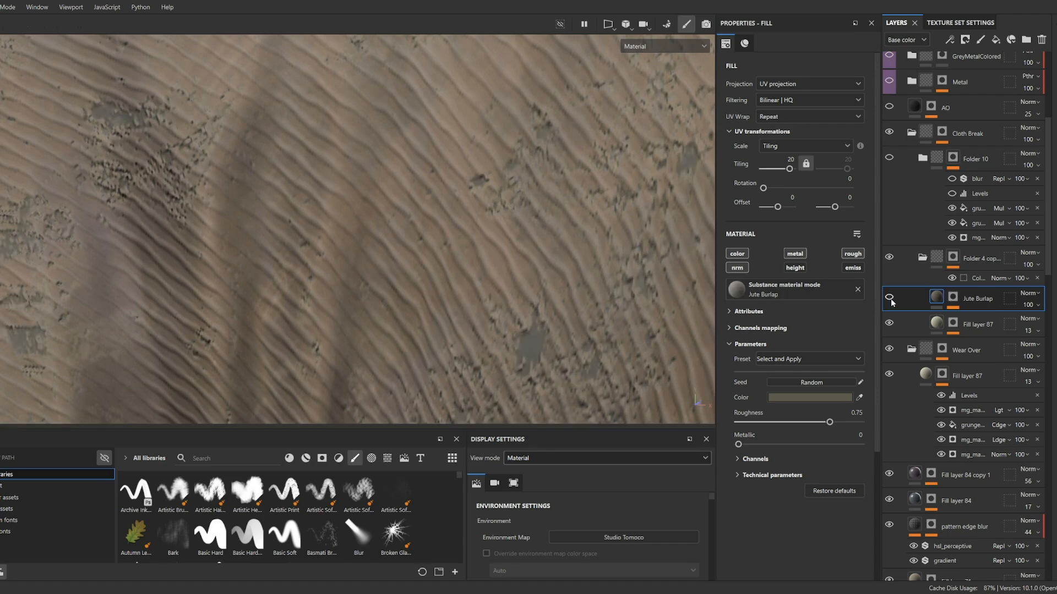
pyautogui.scroll(-5, 578, 273)
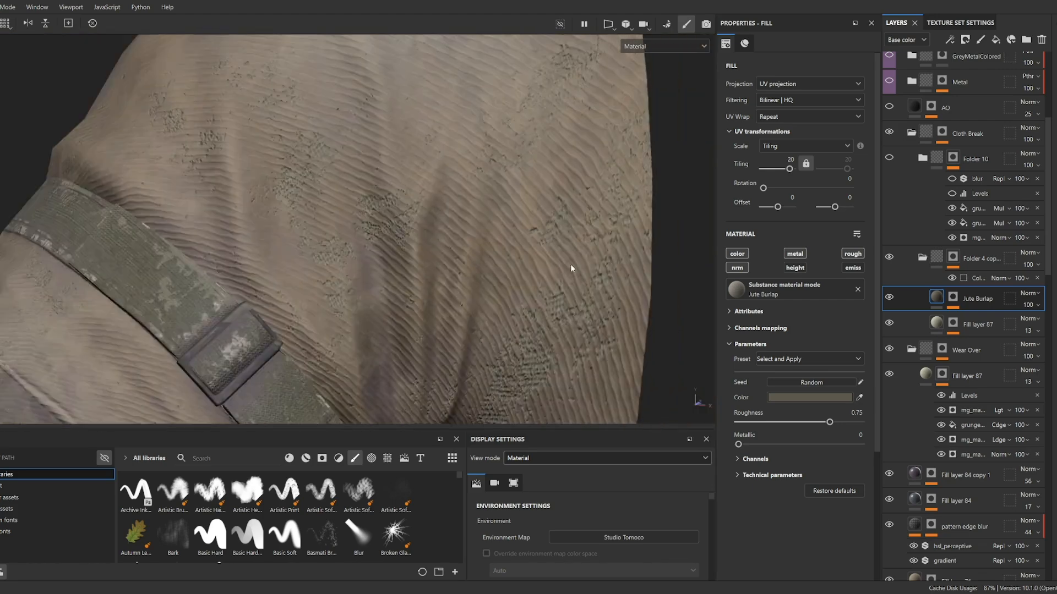
# Make the AO layer visible and look over its effect from the shoulder down to the glove.
pyautogui.scroll(3, 909, 258)
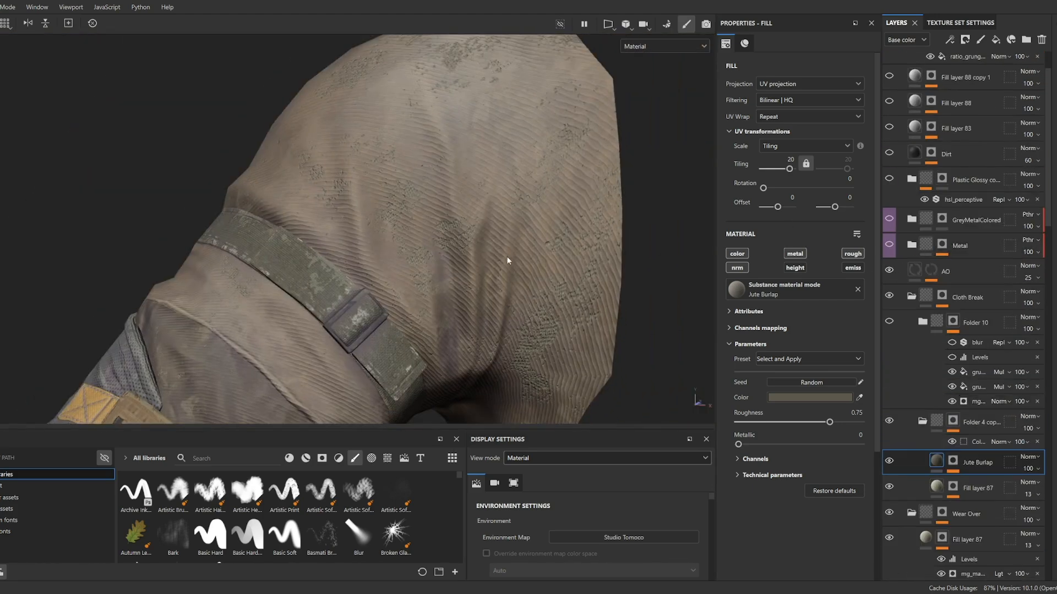
pyautogui.scroll(-4, 497, 260)
pyautogui.keyDown('alt'); pyautogui.moveTo(497, 261); pyautogui.dragTo(655, 66, button='middle'); pyautogui.keyUp('alt')
pyautogui.keyDown('alt'); pyautogui.moveTo(655, 66); pyautogui.dragTo(604, 198); pyautogui.keyUp('alt')
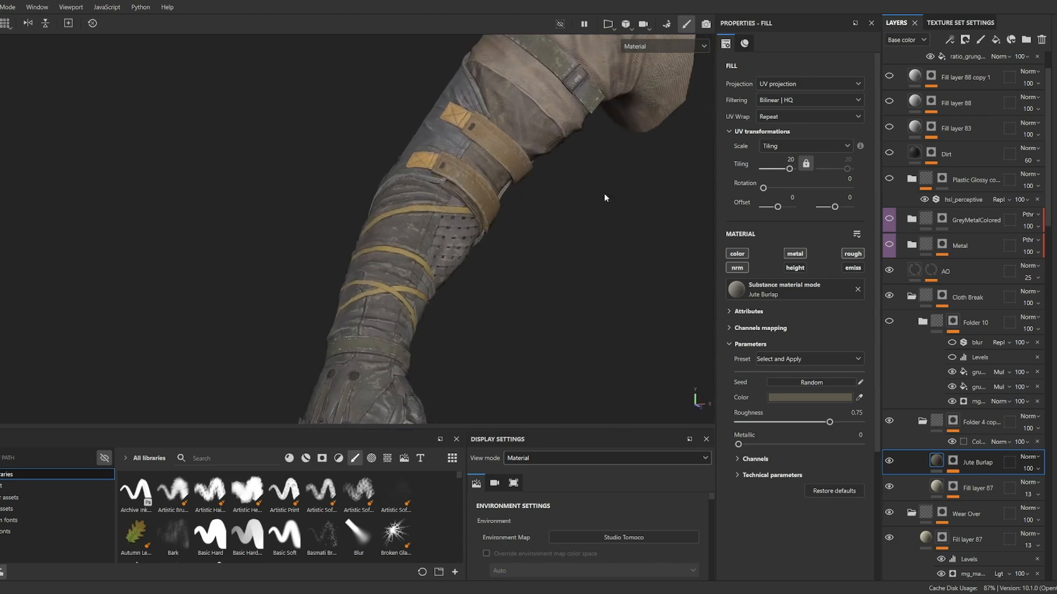
# Inspect the masks of the Metal and GreyMetalColored folders over the elbow and knuckle parts.
pyautogui.keyDown('alt'); pyautogui.click(941, 247); pyautogui.keyUp('alt')
pyautogui.keyDown('alt'); pyautogui.moveTo(413, 239); pyautogui.dragTo(653, 206); pyautogui.keyUp('alt')
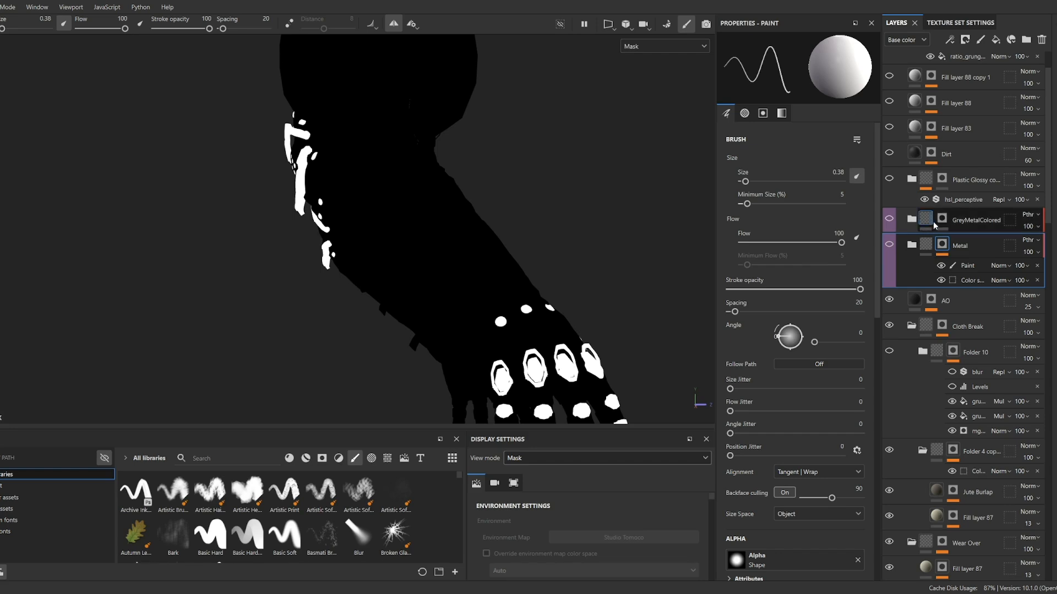
pyautogui.keyDown('alt'); pyautogui.click(944, 218); pyautogui.keyUp('alt')
pyautogui.keyDown('alt'); pyautogui.moveTo(562, 219); pyautogui.dragTo(710, 234); pyautogui.keyUp('alt')
# Return to the material view, make the Metal folder visible, and examine the metal knuckle and finger plates.
pyautogui.click(927, 220)
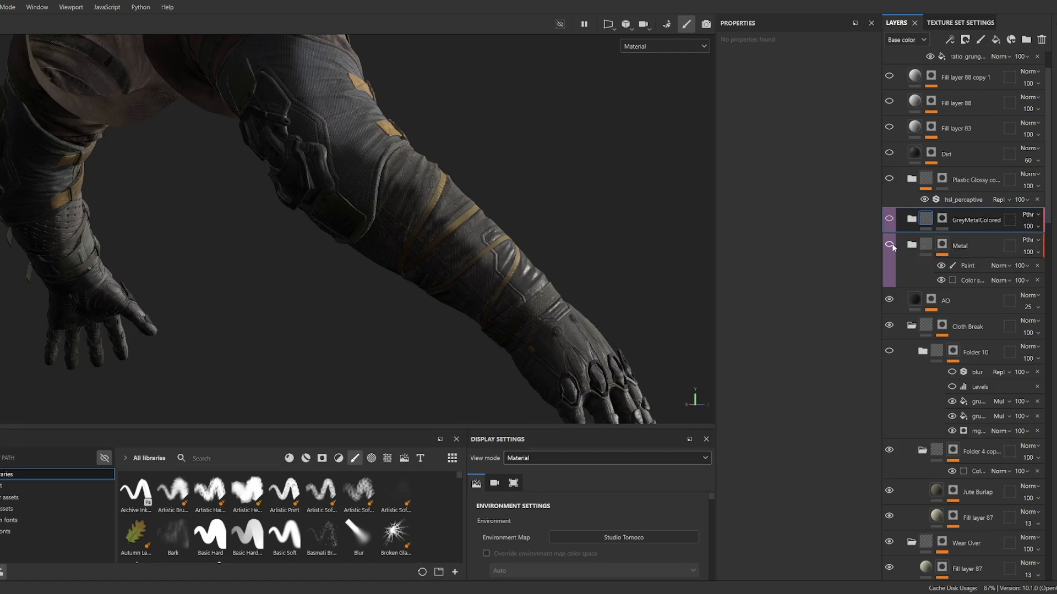
pyautogui.moveTo(603, 365)
pyautogui.keyDown('alt'); pyautogui.mouseDown()
pyautogui.moveTo(553, 306)
pyautogui.moveTo(507, 314)
pyautogui.moveTo(553, 268)
pyautogui.mouseUp(); pyautogui.keyUp('alt')
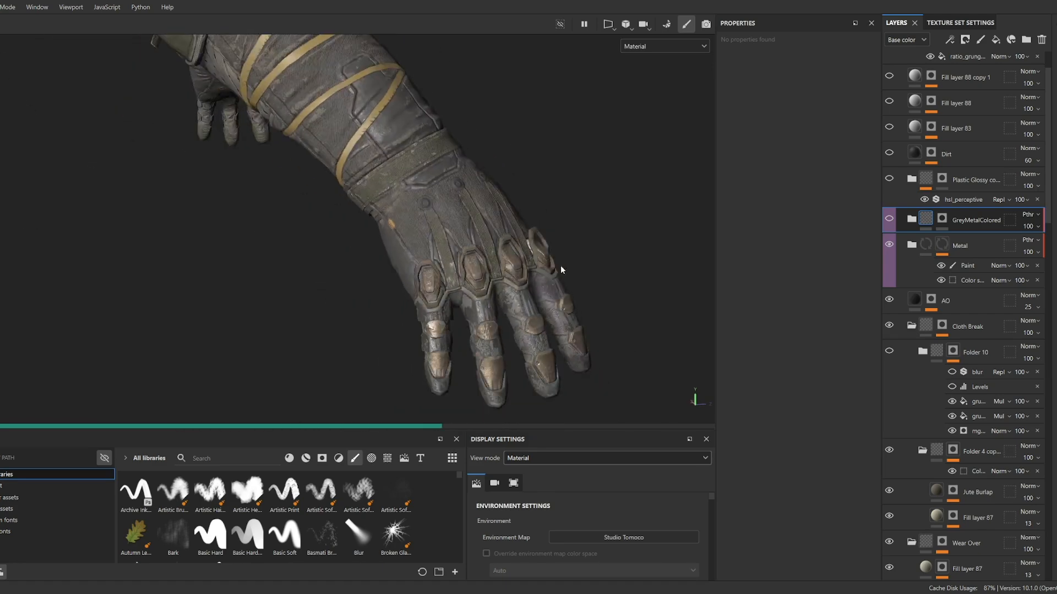
pyautogui.keyDown('alt'); pyautogui.moveTo(546, 289); pyautogui.dragTo(545, 290, button='middle'); pyautogui.keyUp('alt')
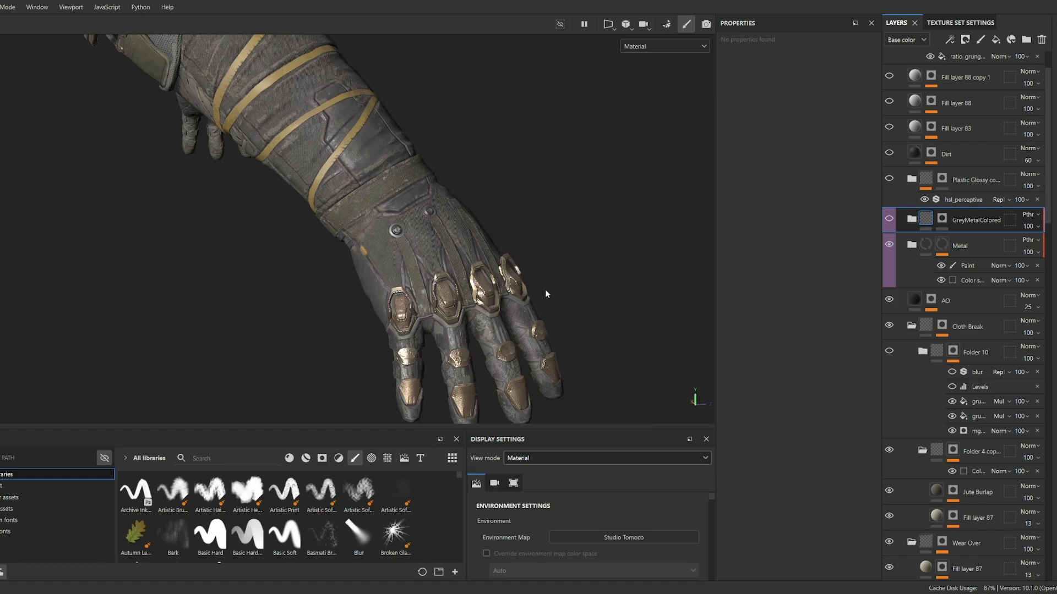
# Examine the bronze knuckle guards on the back of the glove up close.
pyautogui.scroll(5, 507, 308)
pyautogui.keyDown('alt'); pyautogui.moveTo(541, 289); pyautogui.dragTo(530, 310); pyautogui.keyUp('alt')
pyautogui.scroll(5, 518, 315)
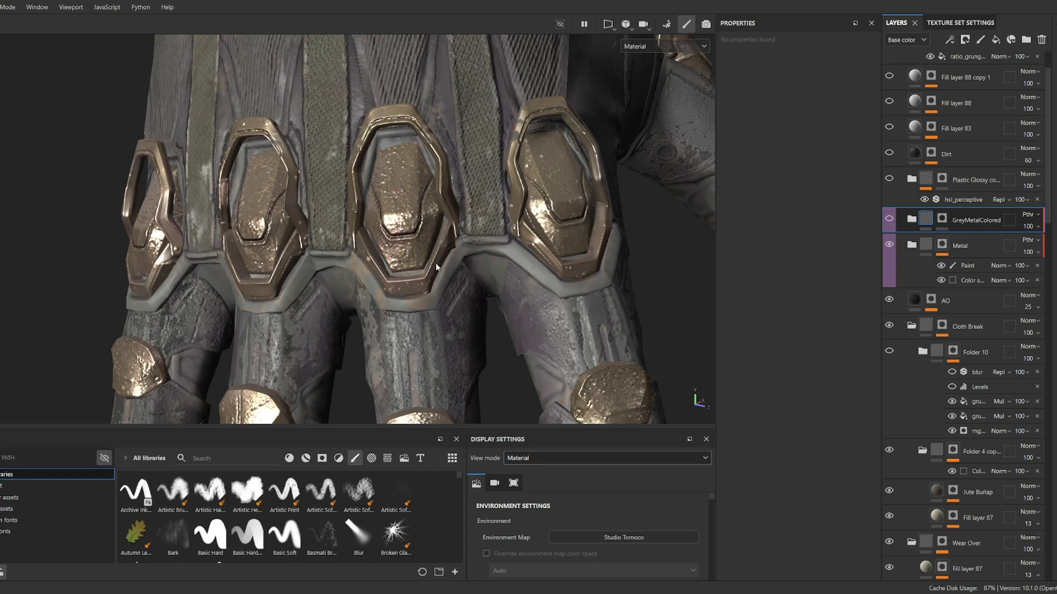
pyautogui.scroll(-5, 291, 248)
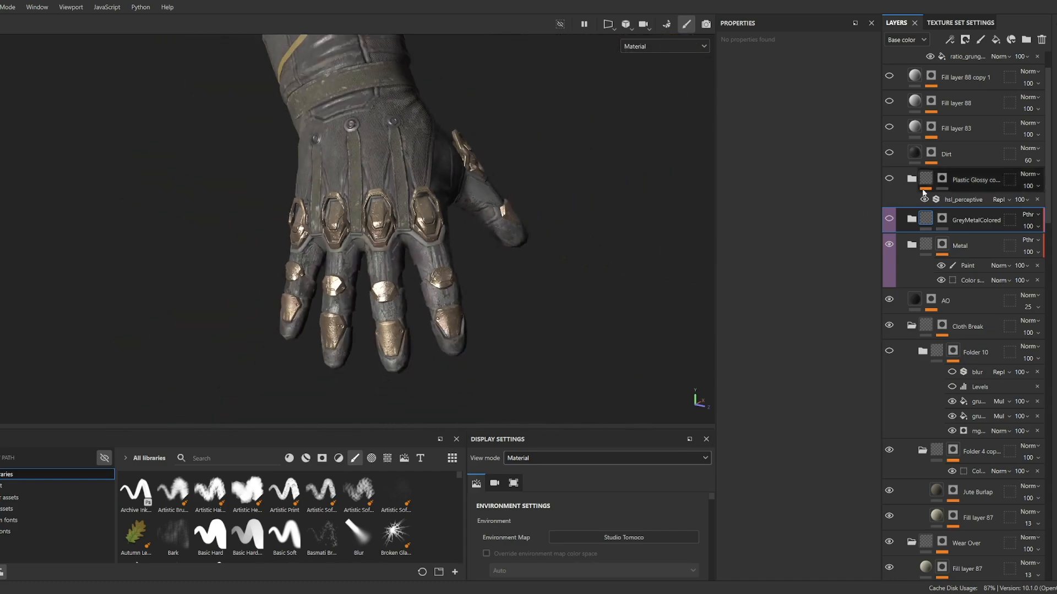
# Make the GreyMetalColored folder visible and examine the upper-arm strap buckle and metal fittings under rotated lighting.
pyautogui.keyDown('alt'); pyautogui.moveTo(486, 137); pyautogui.dragTo(469, 416, button='middle'); pyautogui.keyUp('alt')
pyautogui.keyDown('alt'); pyautogui.moveTo(449, 209); pyautogui.dragTo(426, 487, button='middle'); pyautogui.keyUp('alt')
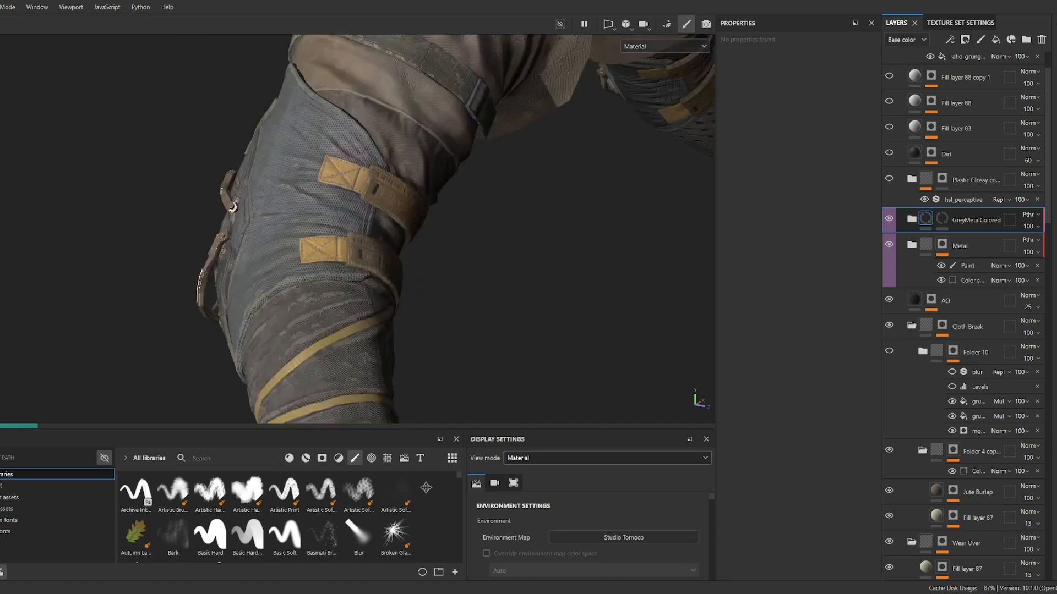
pyautogui.keyDown('alt'); pyautogui.moveTo(420, 198); pyautogui.dragTo(423, 302, button='middle'); pyautogui.keyUp('alt')
pyautogui.keyDown('alt'); pyautogui.moveTo(422, 303); pyautogui.dragTo(343, 288); pyautogui.keyUp('alt')
pyautogui.keyDown('alt'); pyautogui.moveTo(308, 273); pyautogui.dragTo(110, 226, button='middle'); pyautogui.keyUp('alt')
pyautogui.scroll(2, 387, 243)
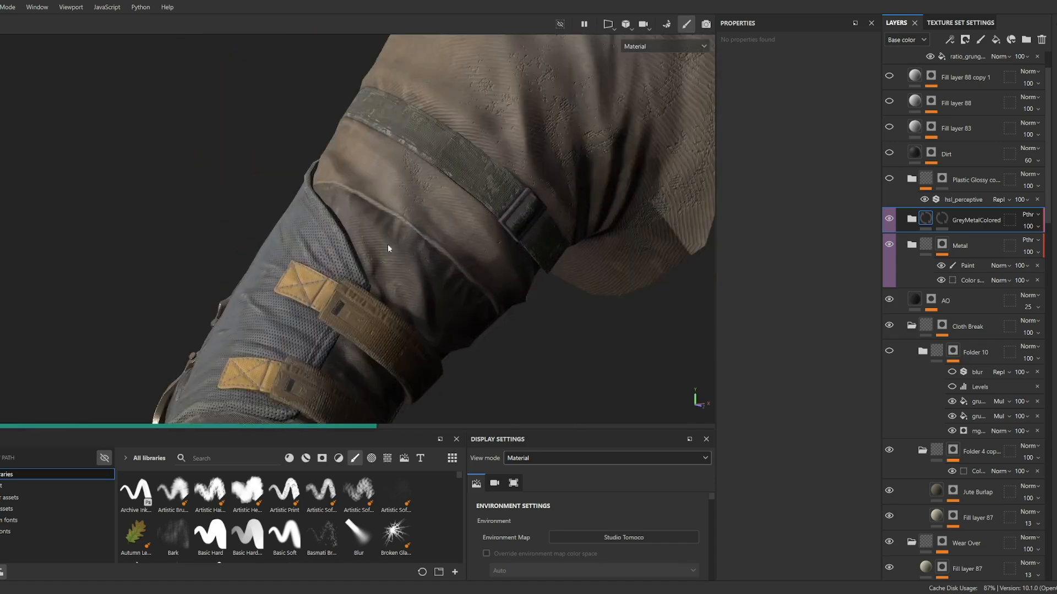
pyautogui.keyDown('shift'); pyautogui.moveTo(388, 244); pyautogui.dragTo(450, 243, button='right'); pyautogui.keyUp('shift')
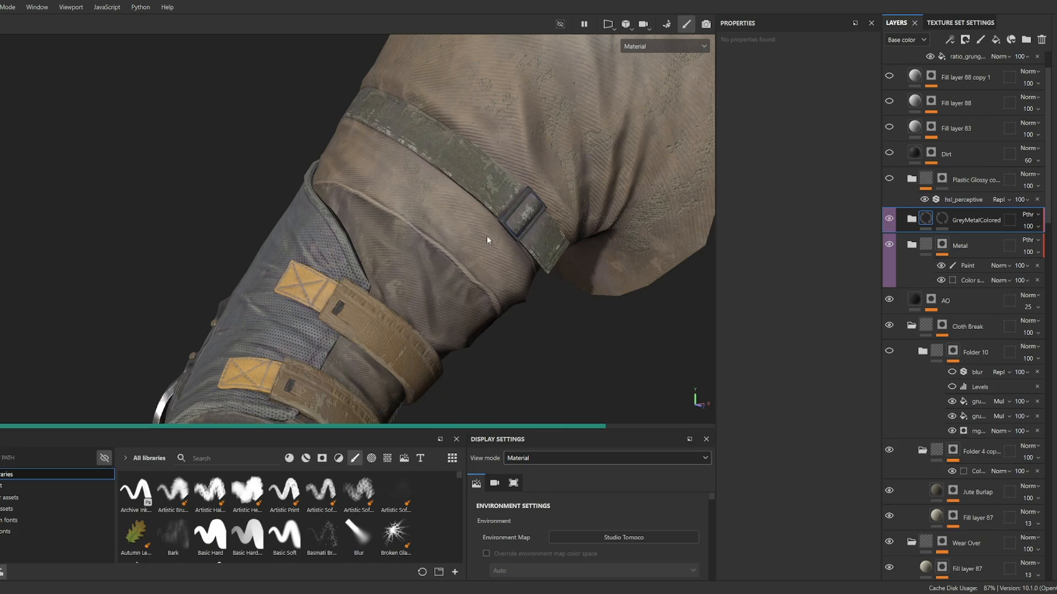
pyautogui.keyDown('alt'); pyautogui.moveTo(319, 291); pyautogui.dragTo(408, 262); pyautogui.keyUp('alt')
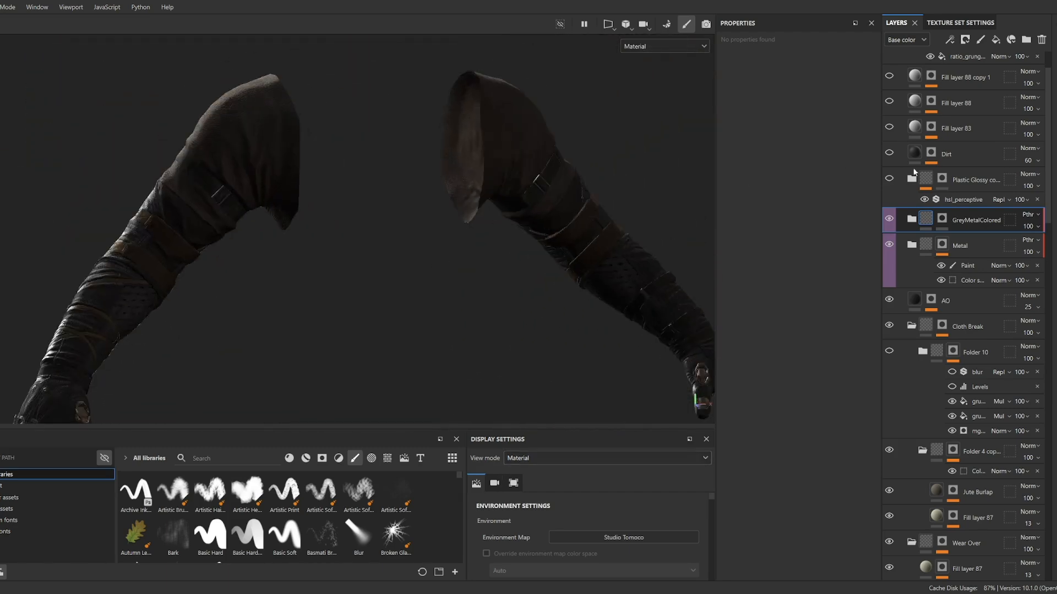
# Inspect the Plastic Glossy folder's mask on the fingers, return to the material view, and make the folder visible.
pyautogui.keyDown('alt'); pyautogui.click(942, 179); pyautogui.keyUp('alt')
pyautogui.keyDown('alt'); pyautogui.moveTo(312, 230); pyautogui.dragTo(453, 233, button='middle'); pyautogui.keyUp('alt')
pyautogui.keyDown('alt'); pyautogui.moveTo(453, 233); pyautogui.dragTo(649, 264); pyautogui.keyUp('alt')
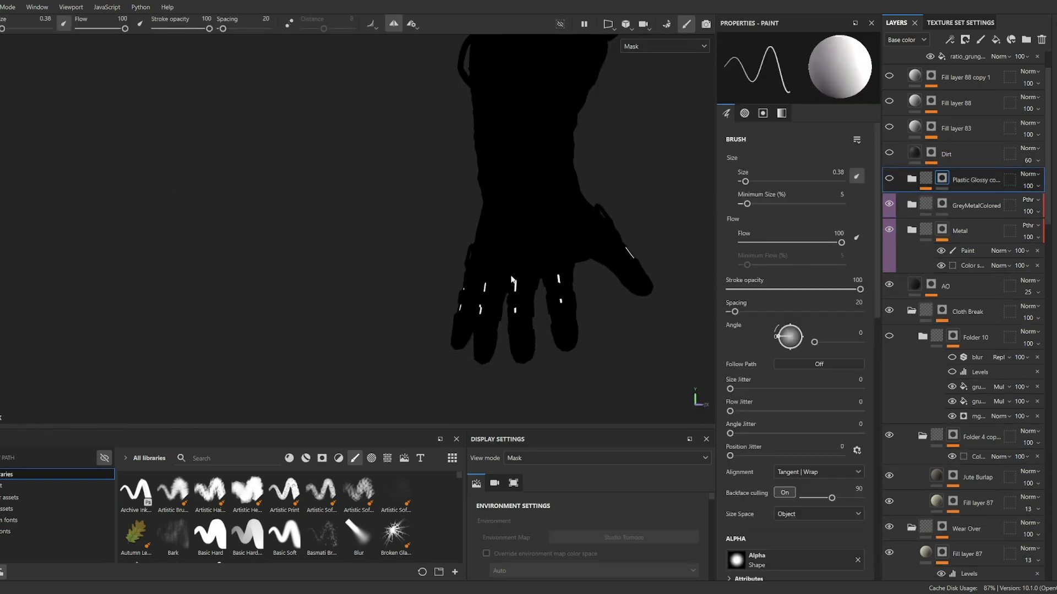
pyautogui.keyDown('alt'); pyautogui.moveTo(649, 265); pyautogui.dragTo(593, 272, button='middle'); pyautogui.keyUp('alt')
pyautogui.click(934, 179)
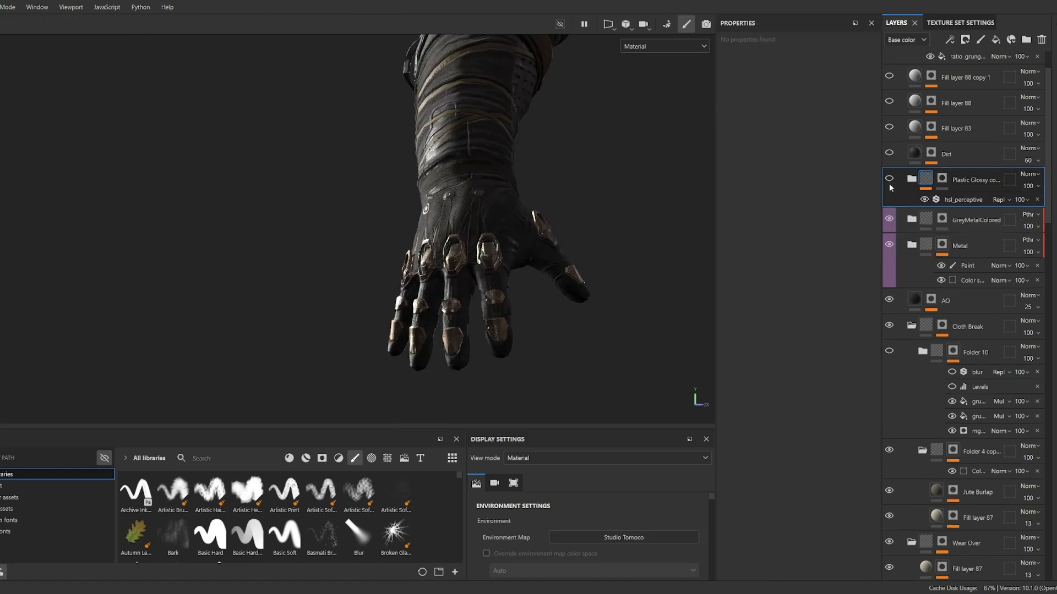
pyautogui.keyDown('alt'); pyautogui.moveTo(602, 236); pyautogui.dragTo(596, 260); pyautogui.keyUp('alt')
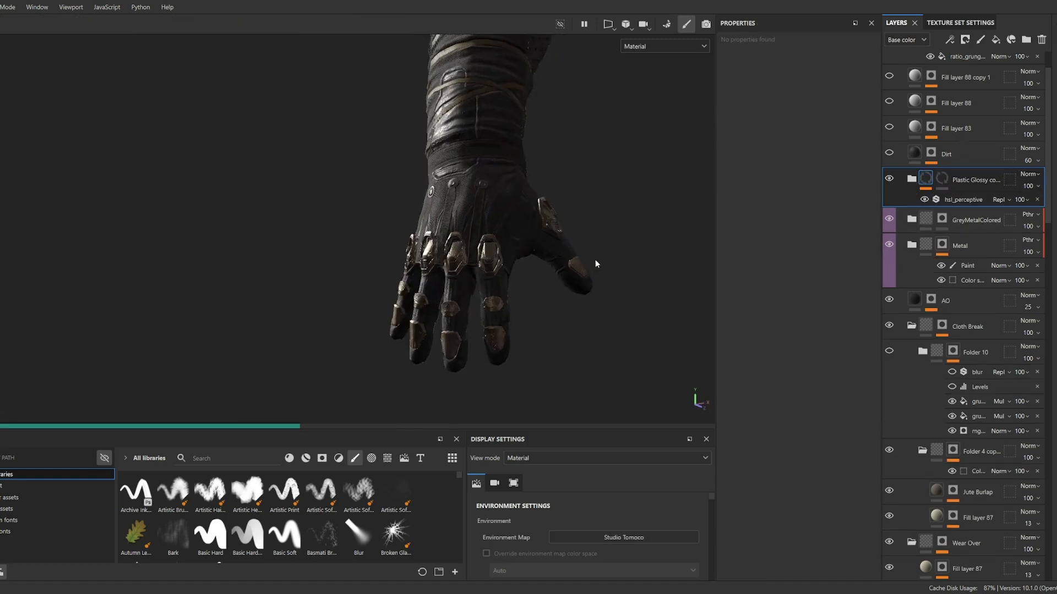
pyautogui.keyDown('alt'); pyautogui.moveTo(596, 261); pyautogui.dragTo(510, 298, button='middle'); pyautogui.keyUp('alt')
pyautogui.moveTo(511, 297)
pyautogui.keyDown('alt'); pyautogui.mouseDown()
pyautogui.moveTo(558, 296)
pyautogui.moveTo(517, 308)
pyautogui.mouseUp(); pyautogui.keyUp('alt')
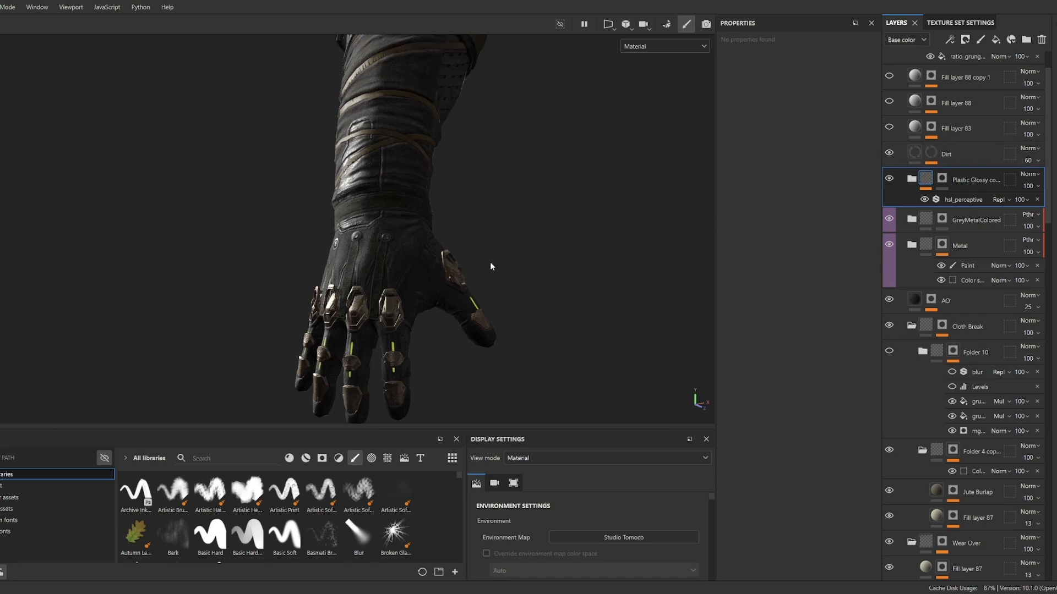
# With the Dirt layer visible, examine its effect on the arm and inspect its mask and fill settings.
pyautogui.keyDown('shift'); pyautogui.moveTo(492, 264); pyautogui.dragTo(539, 254, button='right'); pyautogui.keyUp('shift')
pyautogui.keyDown('alt'); pyautogui.moveTo(540, 224); pyautogui.dragTo(528, 346, button='middle'); pyautogui.keyUp('alt')
pyautogui.keyDown('alt'); pyautogui.moveTo(528, 346); pyautogui.dragTo(531, 242, button='right'); pyautogui.keyUp('alt')
pyautogui.keyDown('alt'); pyautogui.moveTo(534, 239); pyautogui.dragTo(556, 312, button='middle'); pyautogui.keyUp('alt')
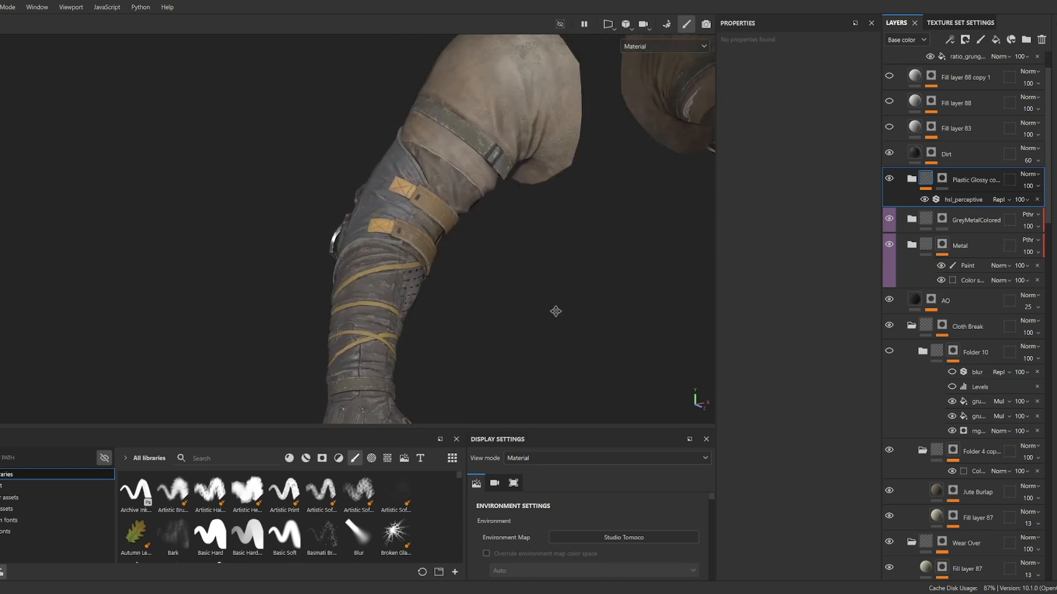
pyautogui.keyDown('alt'); pyautogui.click(930, 152); pyautogui.keyUp('alt')
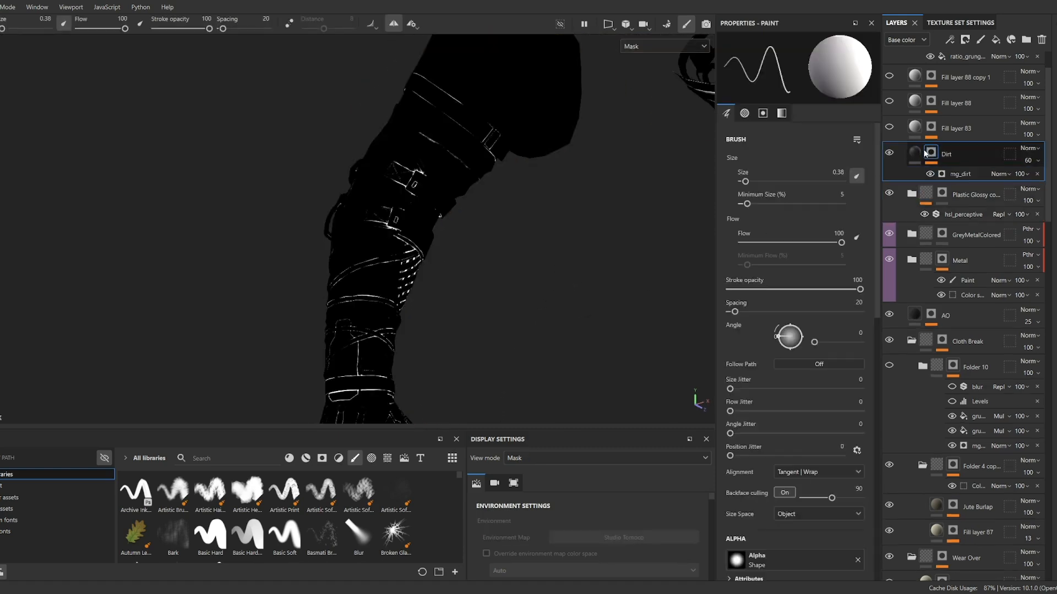
pyautogui.click(923, 154)
pyautogui.scroll(2, 932, 176)
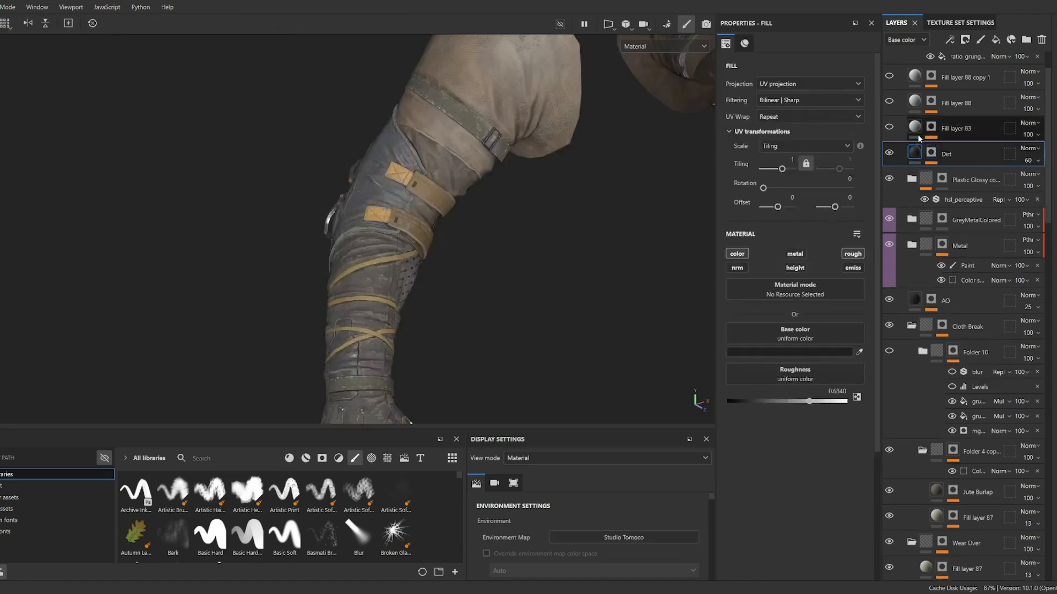
# Inspect the mask and roughness fill of Fill layer 83 and make the layer visible.
pyautogui.keyDown('alt'); pyautogui.click(931, 182); pyautogui.keyUp('alt')
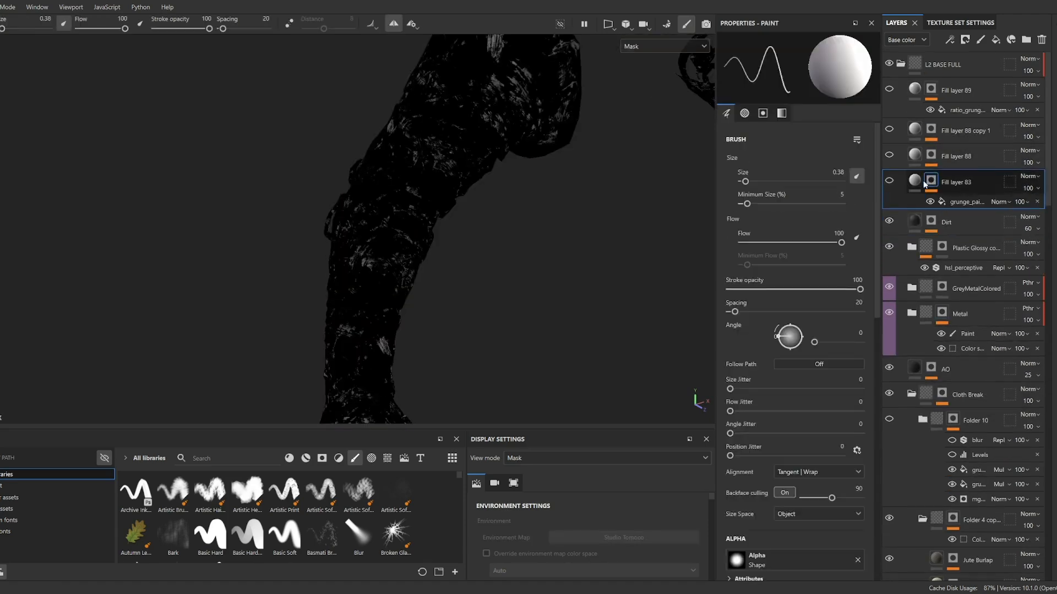
pyautogui.click(922, 182)
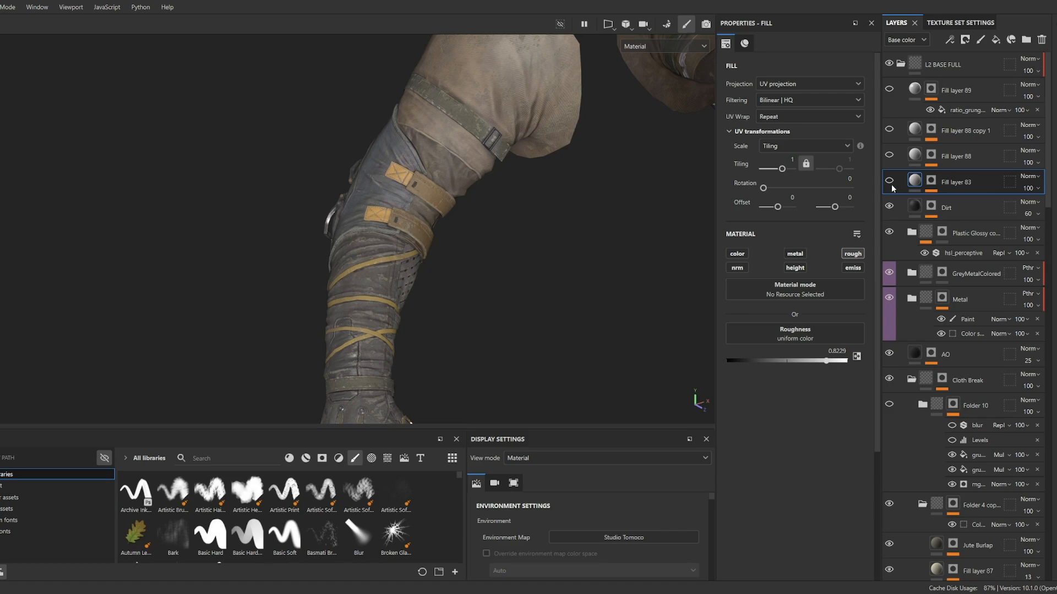
pyautogui.keyDown('alt'); pyautogui.moveTo(576, 147); pyautogui.dragTo(530, 212); pyautogui.keyUp('alt')
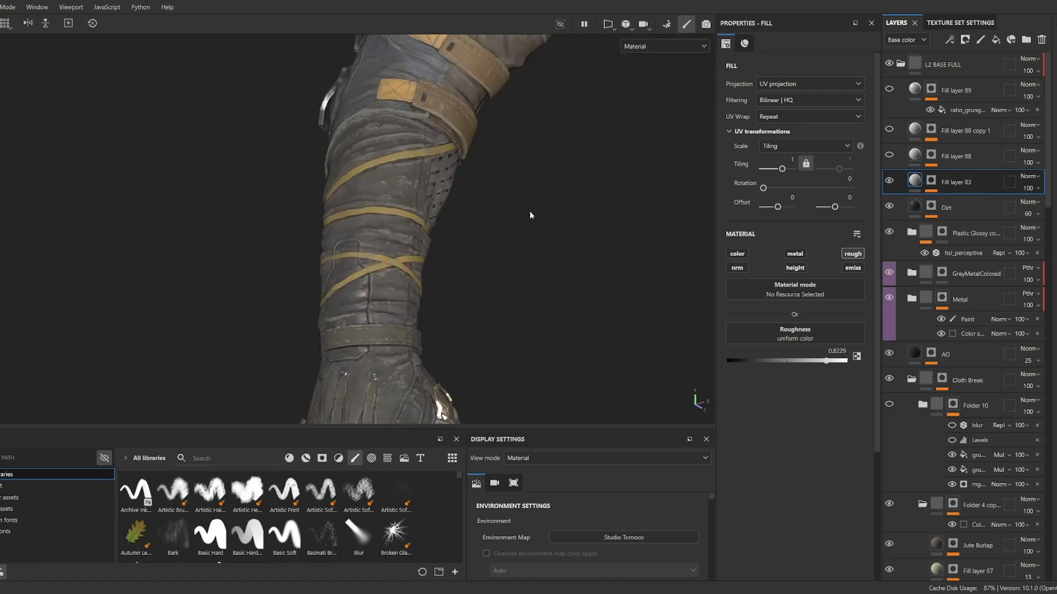
# Switch the view mode to Roughness and compare the arm with Fill layer 83 shown and hidden.
pyautogui.click(533, 523)
pyautogui.keyDown('alt'); pyautogui.moveTo(550, 282); pyautogui.dragTo(526, 412, button='middle'); pyautogui.keyUp('alt')
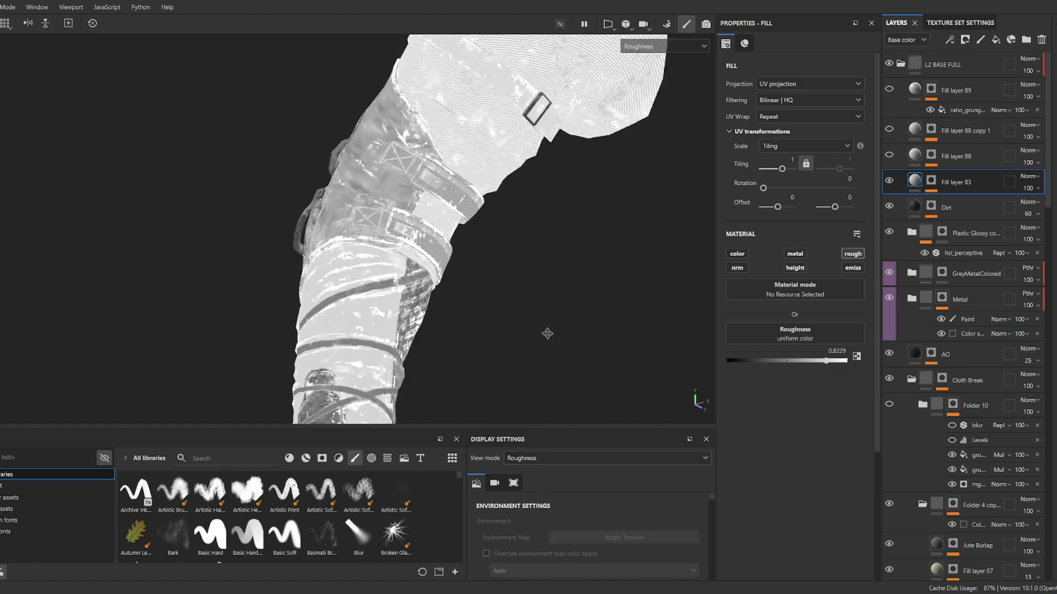
pyautogui.click(886, 184)
pyautogui.keyDown('alt'); pyautogui.moveTo(578, 174); pyautogui.dragTo(513, 202); pyautogui.keyUp('alt')
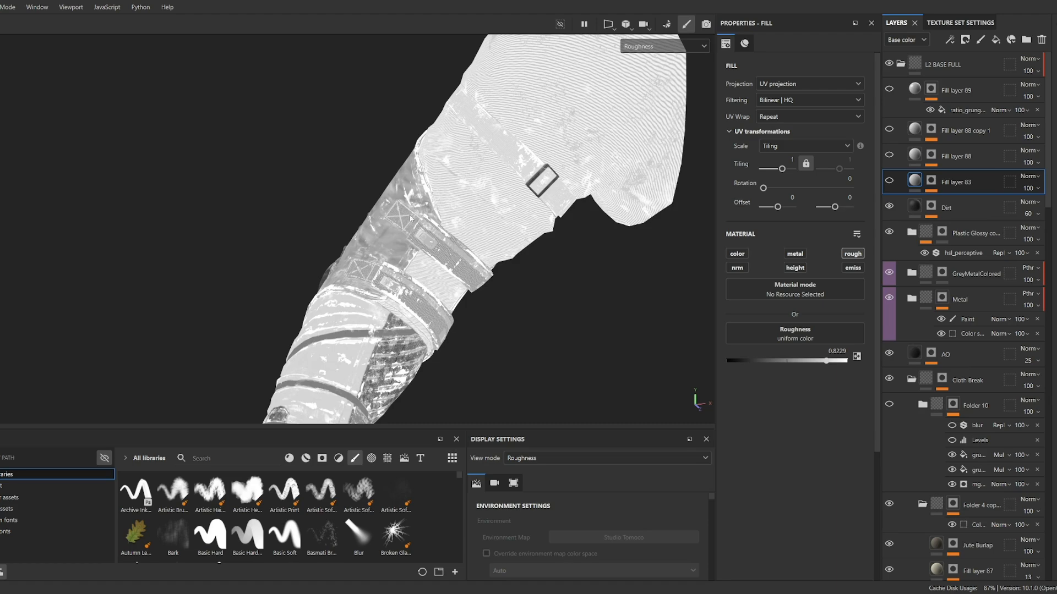
# Examine the roughness variation on the buckle, straps, and glove, and toggle the visibility of Fill layer 88.
pyautogui.scroll(-3, 410, 219)
pyautogui.scroll(9, 520, 184)
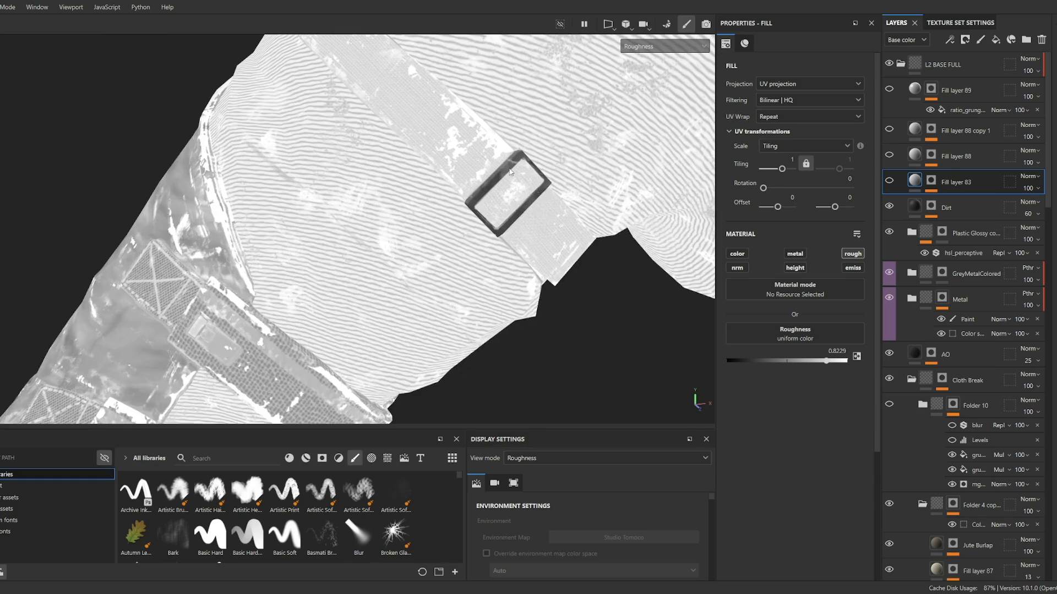
pyautogui.scroll(-10, 519, 231)
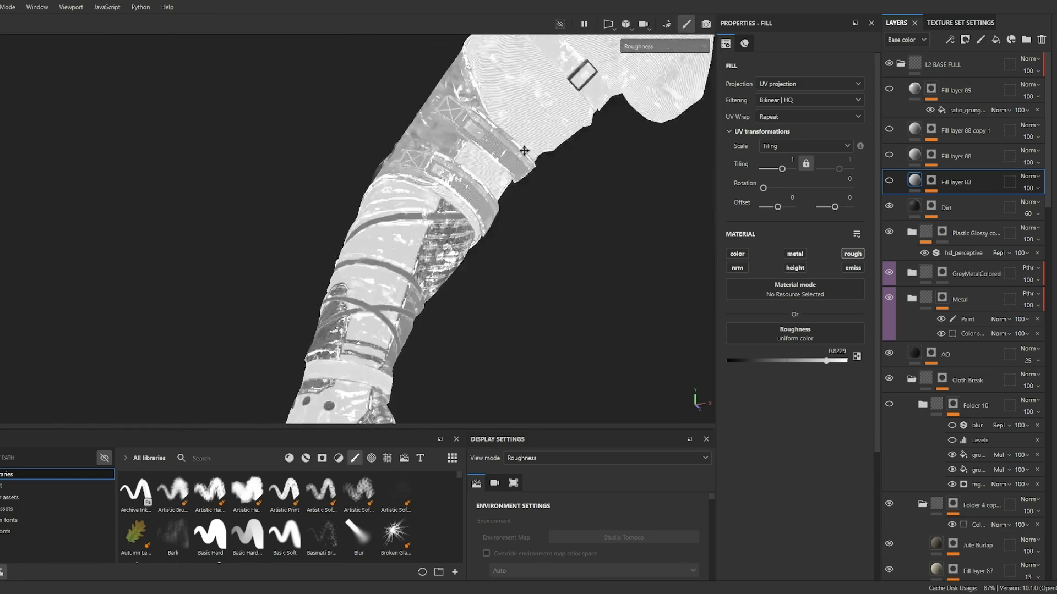
pyautogui.keyDown('alt'); pyautogui.moveTo(518, 278); pyautogui.dragTo(590, 99, button='middle'); pyautogui.keyUp('alt')
pyautogui.scroll(6, 590, 100)
pyautogui.keyDown('alt'); pyautogui.moveTo(596, 159); pyautogui.dragTo(576, 172); pyautogui.keyUp('alt')
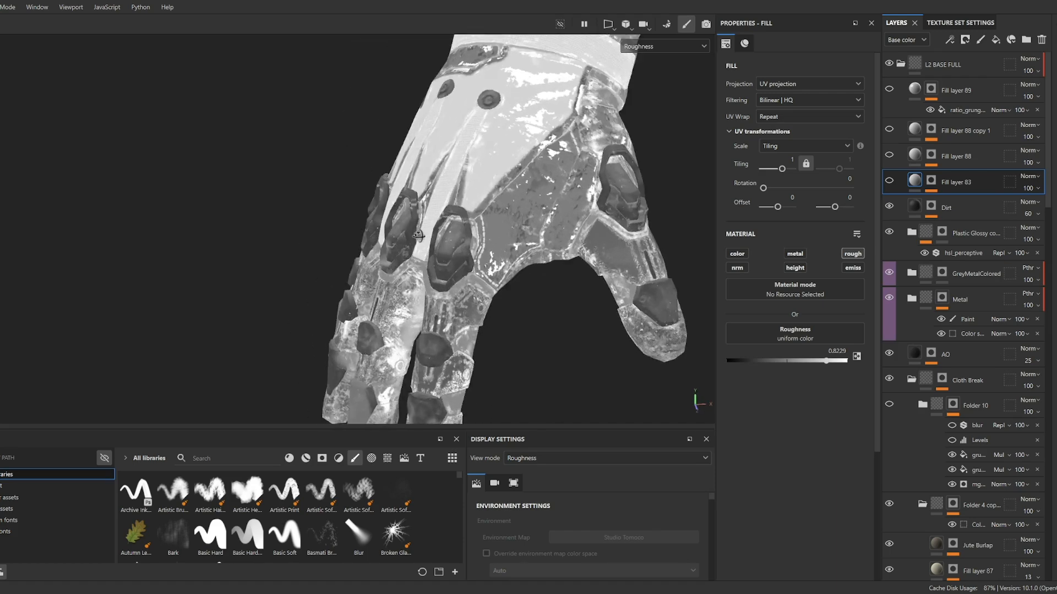
pyautogui.keyDown('alt'); pyautogui.moveTo(576, 172); pyautogui.dragTo(465, 367, button='middle'); pyautogui.keyUp('alt')
pyautogui.keyDown('alt'); pyautogui.moveTo(556, 242); pyautogui.dragTo(497, 352, button='middle'); pyautogui.keyUp('alt')
pyautogui.keyDown('alt'); pyautogui.moveTo(617, 63); pyautogui.dragTo(481, 286, button='middle'); pyautogui.keyUp('alt')
pyautogui.scroll(-5, 535, 225)
pyautogui.scroll(3, 520, 220)
pyautogui.keyDown('alt'); pyautogui.moveTo(559, 190); pyautogui.dragTo(515, 270, button='middle'); pyautogui.keyUp('alt')
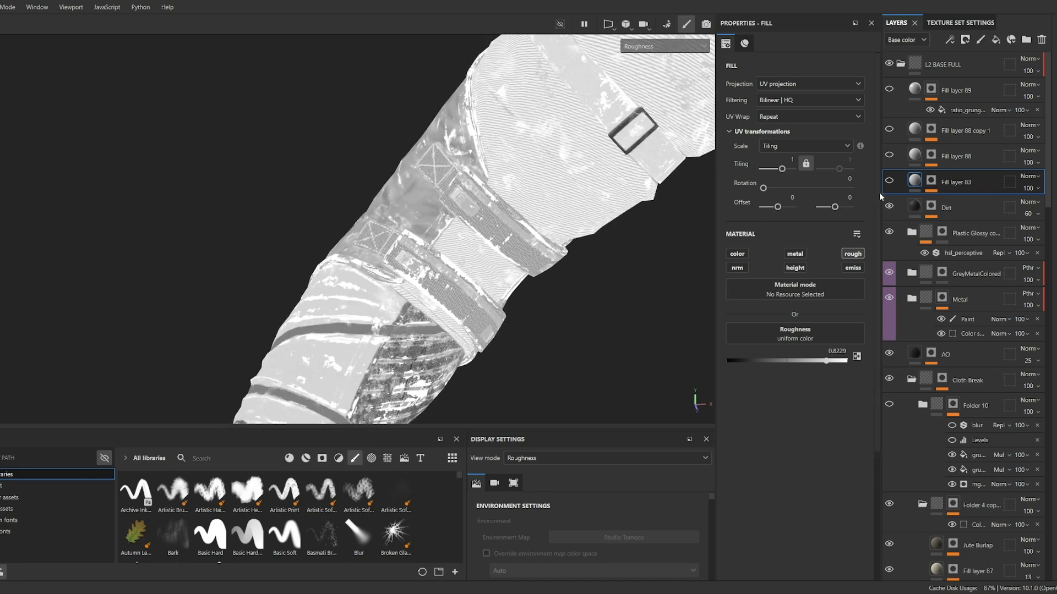
pyautogui.click(888, 155)
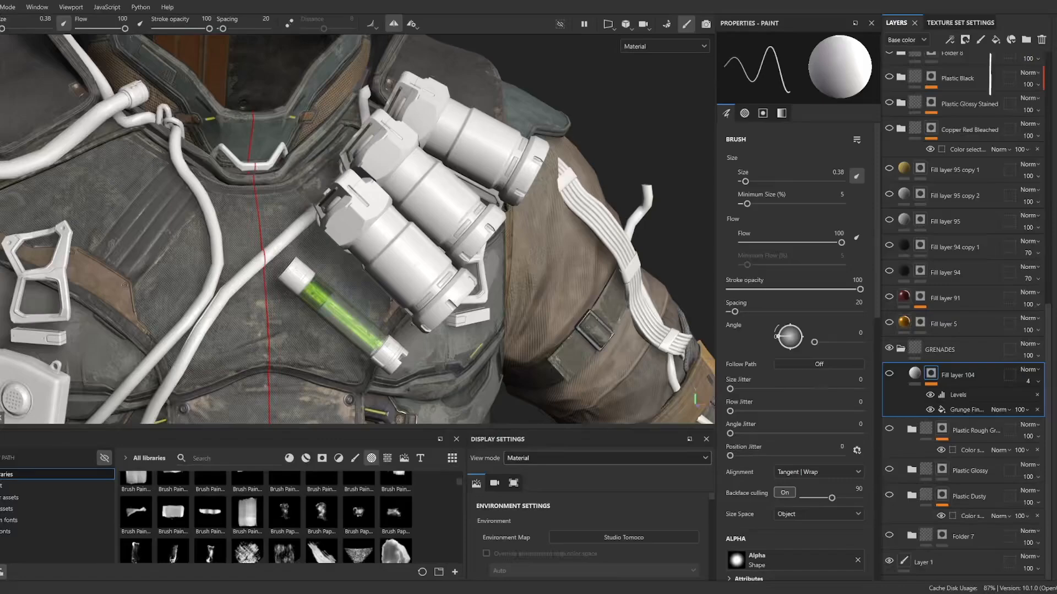
# Frame the white grenades on the chest and make Folder 7 in the GRENADES folder visible.
pyautogui.moveTo(499, 113)
pyautogui.keyDown('alt'); pyautogui.mouseDown()
pyautogui.moveTo(519, 102)
pyautogui.moveTo(597, 183)
pyautogui.moveTo(662, 170)
pyautogui.moveTo(599, 179)
pyautogui.mouseUp(); pyautogui.keyUp('alt')
pyautogui.keyDown('alt'); pyautogui.moveTo(599, 179); pyautogui.dragTo(585, 187, button='middle'); pyautogui.keyUp('alt')
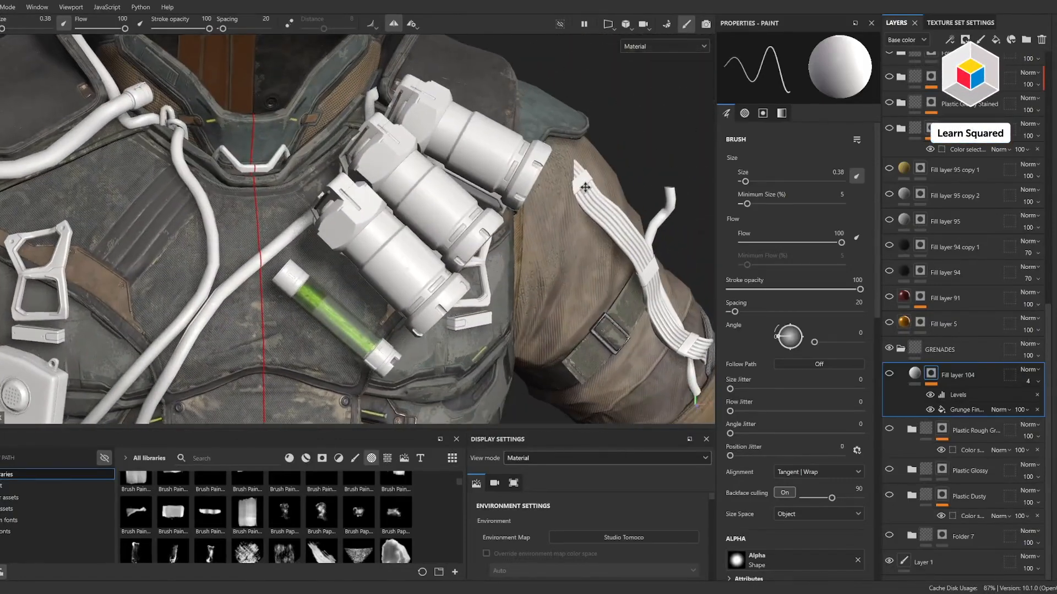
pyautogui.keyDown('alt'); pyautogui.moveTo(585, 187); pyautogui.dragTo(565, 195); pyautogui.keyUp('alt')
pyautogui.keyDown('alt'); pyautogui.moveTo(566, 194); pyautogui.dragTo(615, 201, button='middle'); pyautogui.keyUp('alt')
pyautogui.keyDown('alt'); pyautogui.moveTo(616, 201); pyautogui.dragTo(618, 177, button='right'); pyautogui.keyUp('alt')
pyautogui.keyDown('alt'); pyautogui.moveTo(618, 177); pyautogui.dragTo(523, 229, button='middle'); pyautogui.keyUp('alt')
pyautogui.moveTo(523, 229)
pyautogui.keyDown('alt'); pyautogui.mouseDown()
pyautogui.moveTo(511, 231)
pyautogui.moveTo(527, 233)
pyautogui.mouseUp(); pyautogui.keyUp('alt')
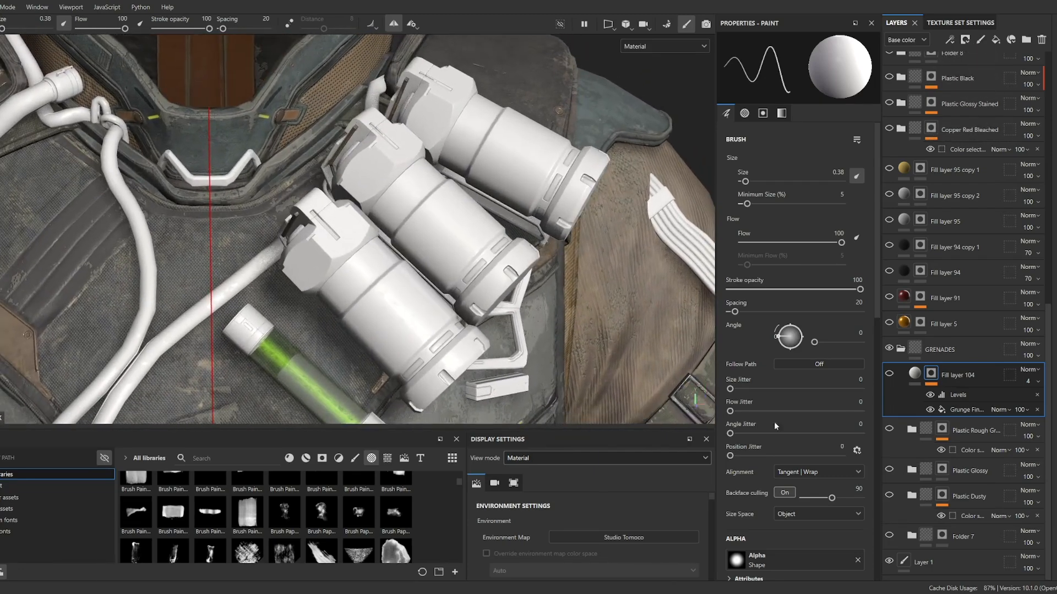
pyautogui.click(889, 536)
pyautogui.keyDown('alt'); pyautogui.moveTo(402, 221); pyautogui.dragTo(392, 225); pyautogui.keyUp('alt')
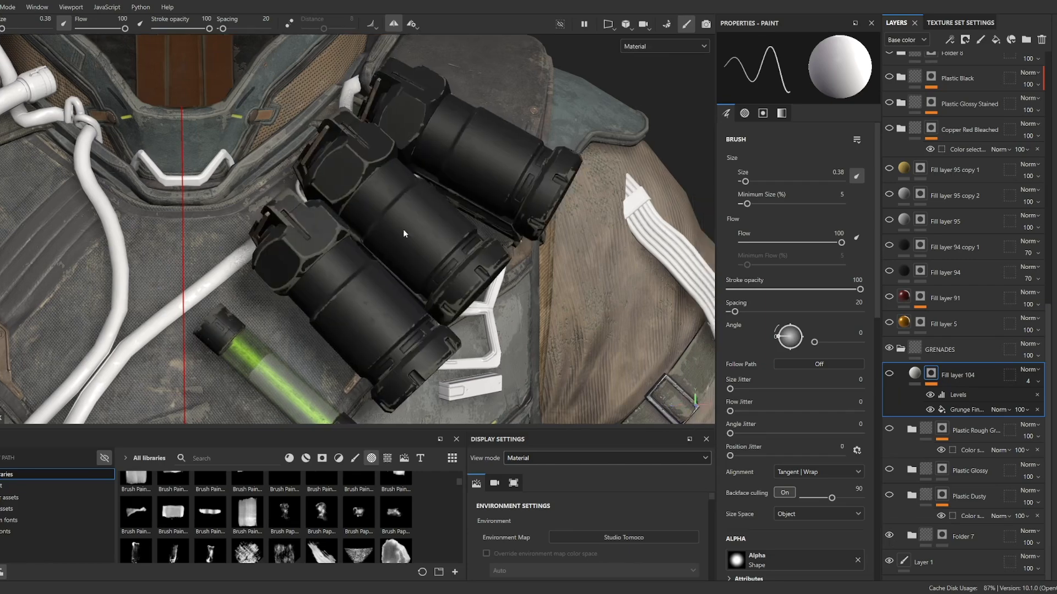
# Inspect the black plastic fill settings of Fill layer 87 inside Folder 7 and collapse the folder again.
pyautogui.click(911, 536)
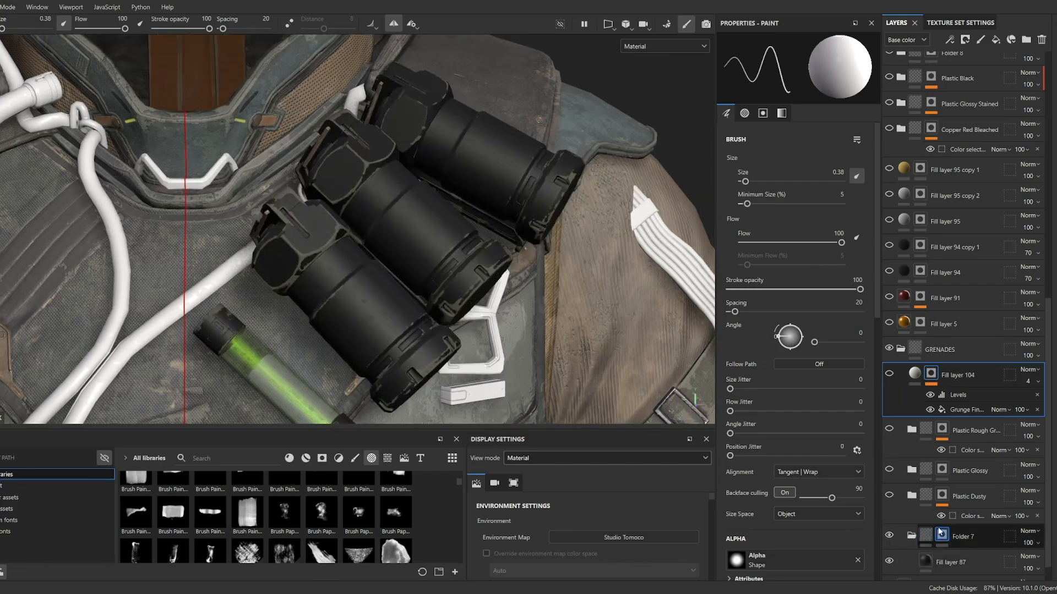
pyautogui.click(923, 538)
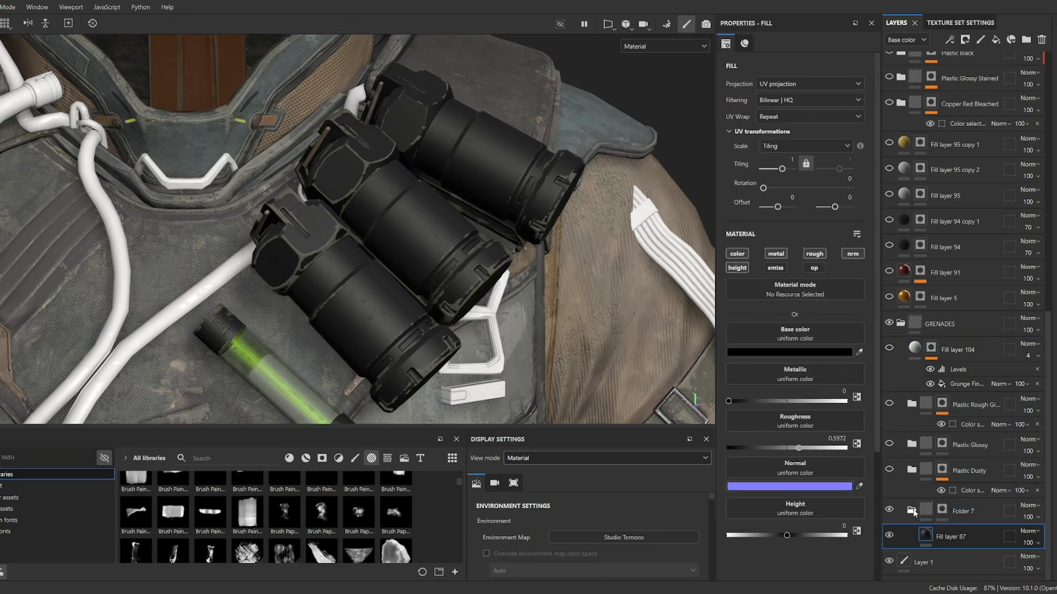
pyautogui.click(912, 512)
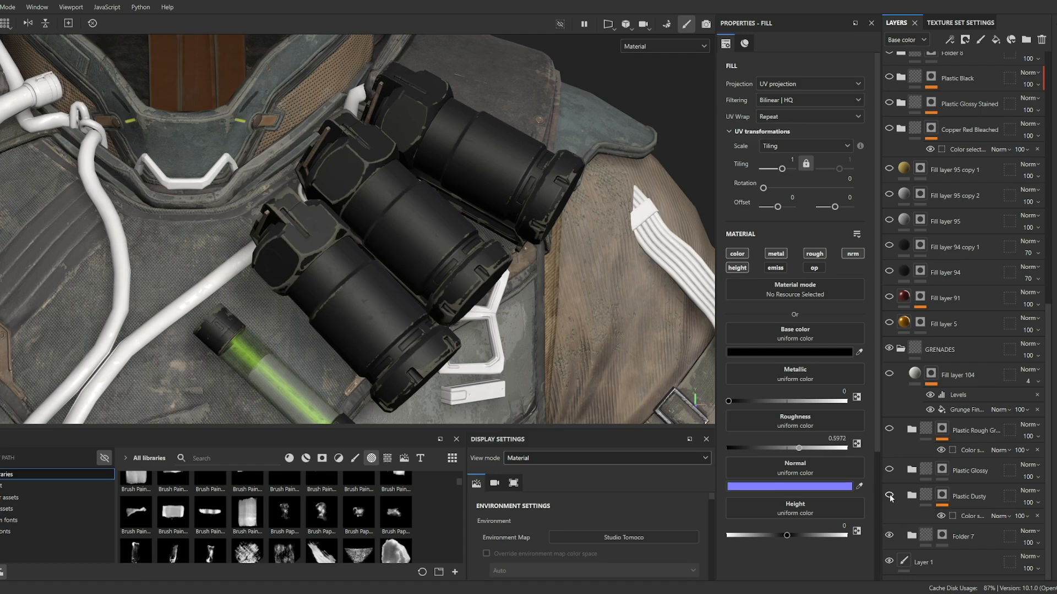
# Make the Plastic Dusty folder visible, check its mask on the grenades, and return to the material view.
pyautogui.click(889, 495)
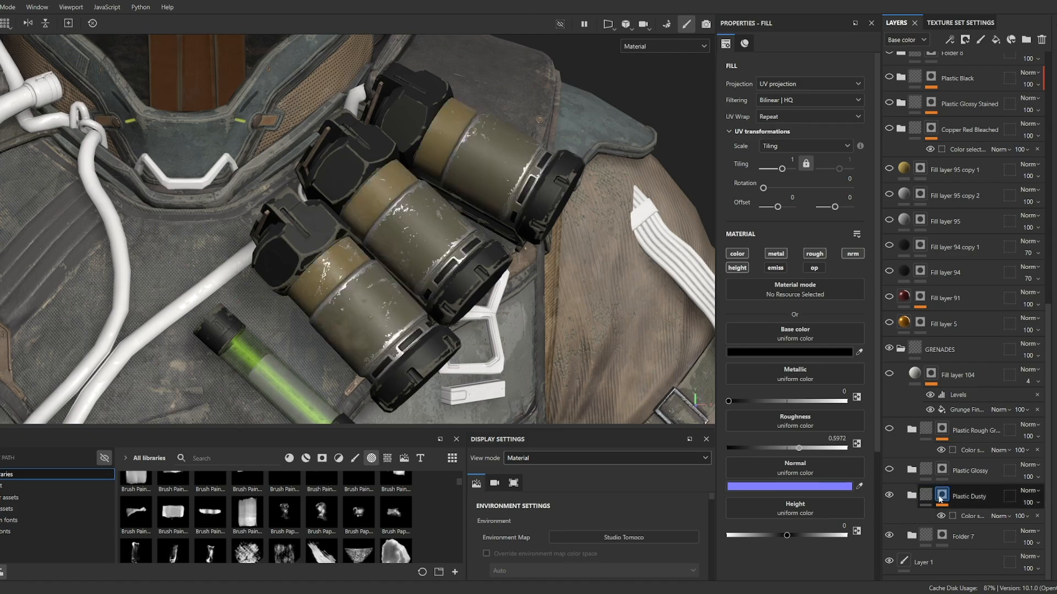
pyautogui.keyDown('alt'); pyautogui.click(940, 498); pyautogui.keyUp('alt')
pyautogui.click(925, 496)
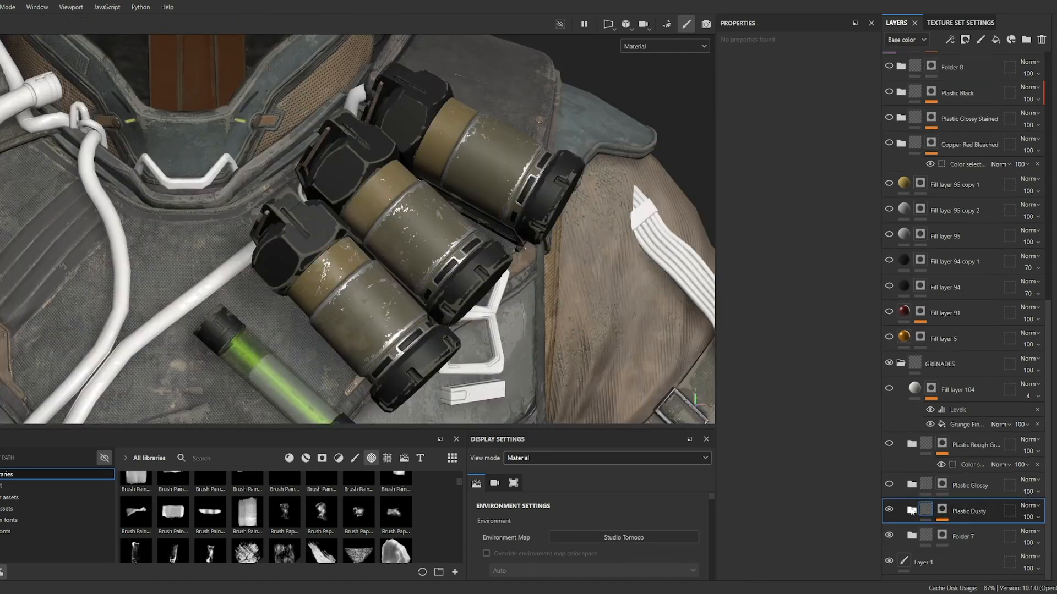
# Expand the Plastic Dusty folder and inspect the fill settings of Base, Base copy 1, and Fill layer 96.
pyautogui.click(911, 511)
pyautogui.scroll(-5, 913, 512)
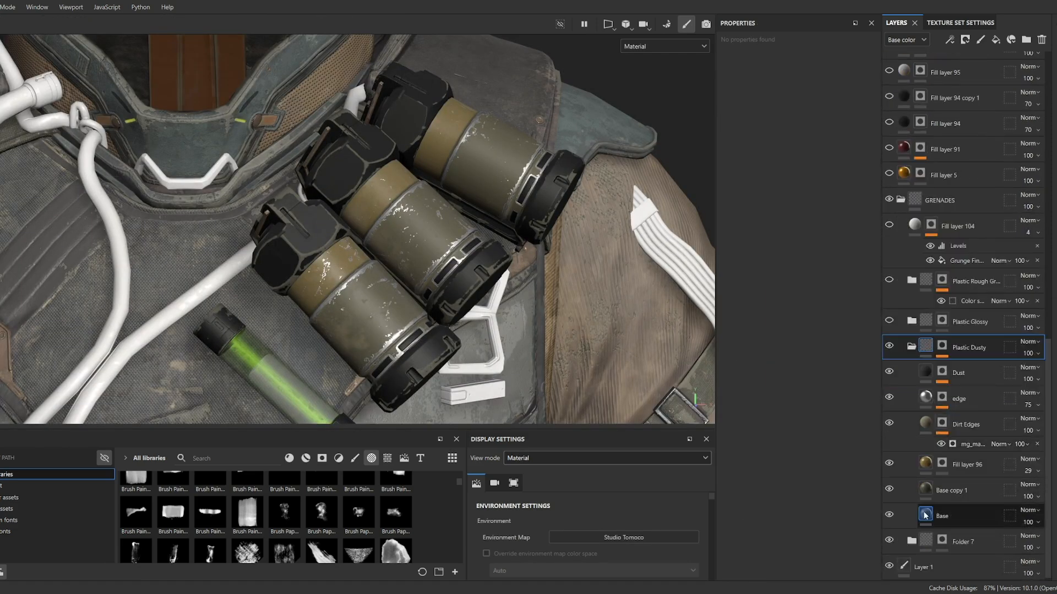
pyautogui.click(925, 516)
pyautogui.click(926, 498)
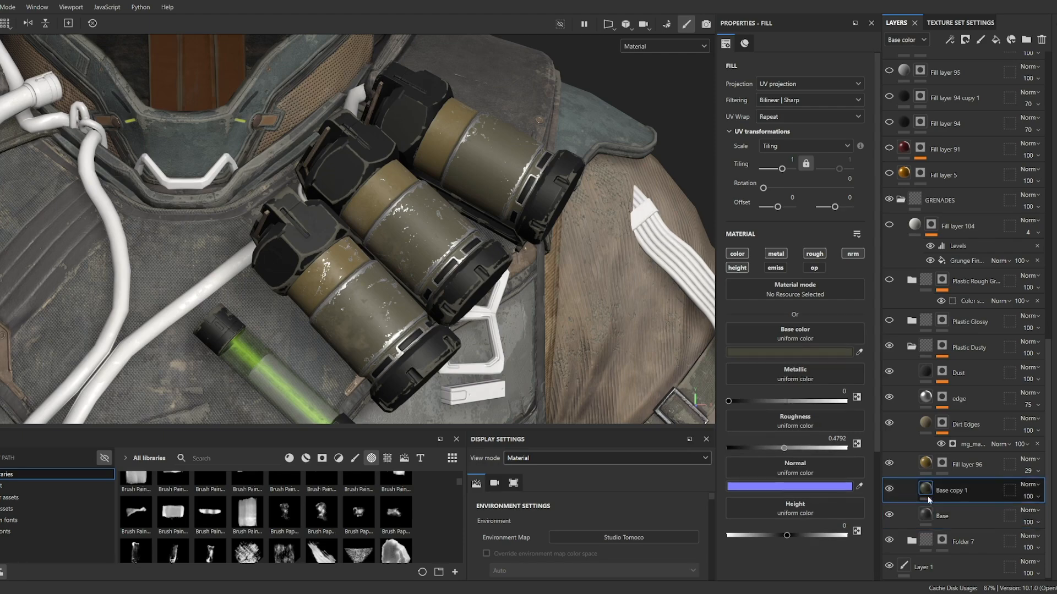
pyautogui.click(928, 467)
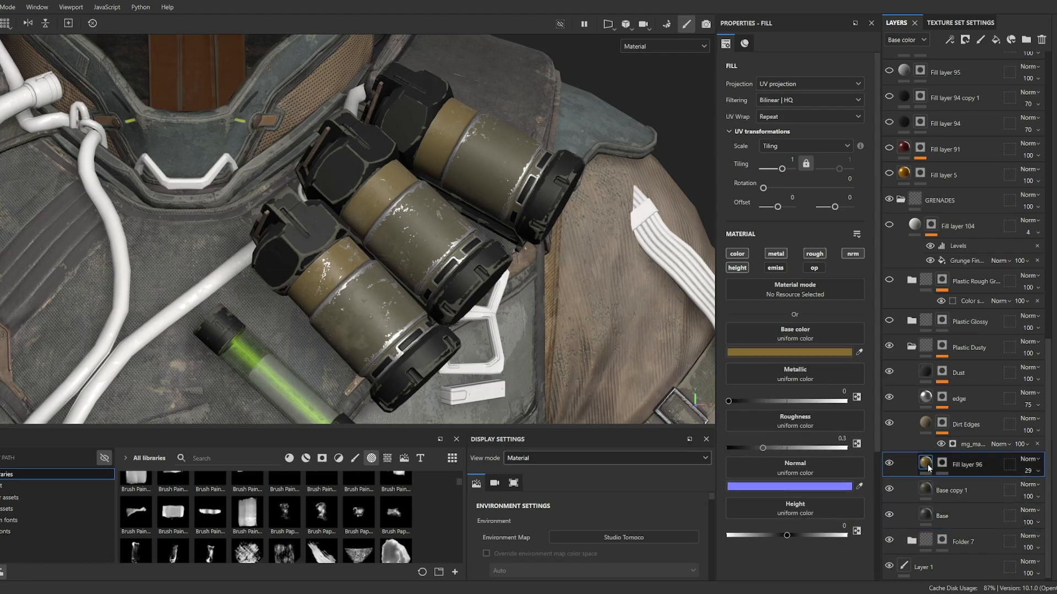
pyautogui.click(927, 490)
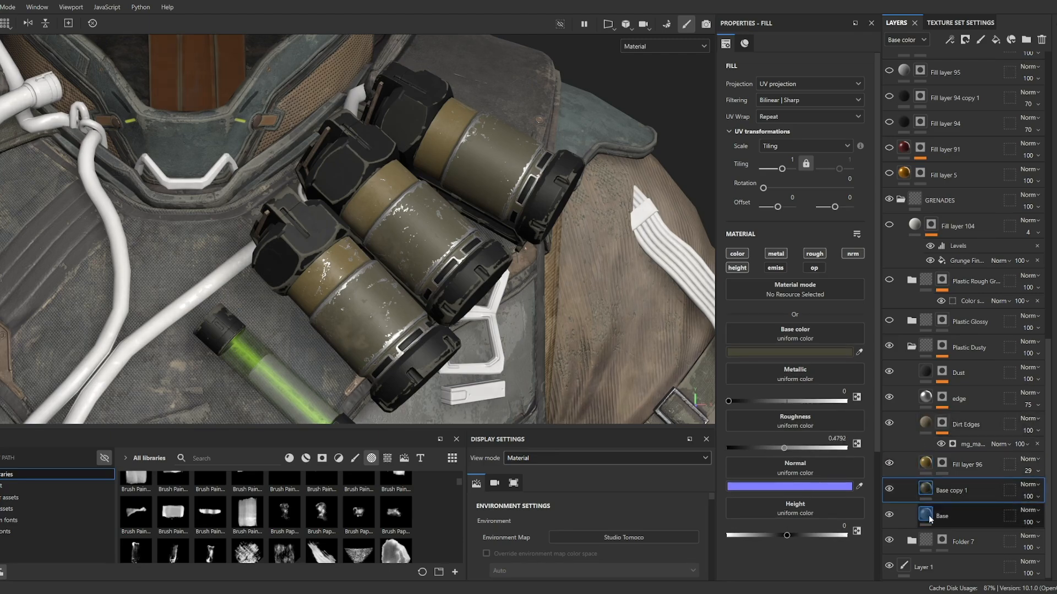
# Inspect the fill settings of Base and Fill layer 96, and hide the Dust, edge, and Dirt Edges layers in Plastic Dusty.
pyautogui.click(930, 518)
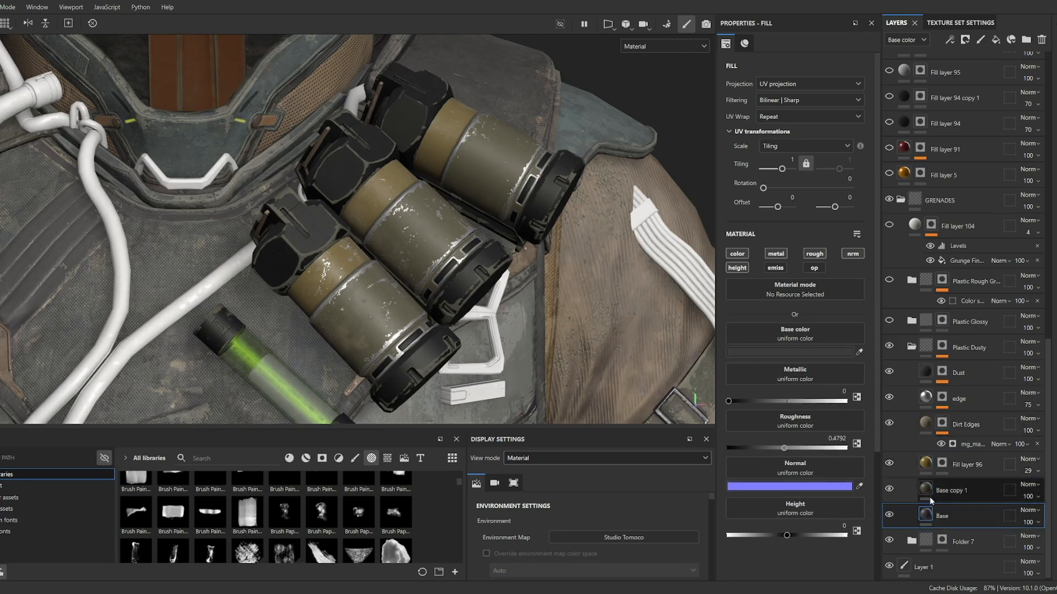
pyautogui.click(929, 466)
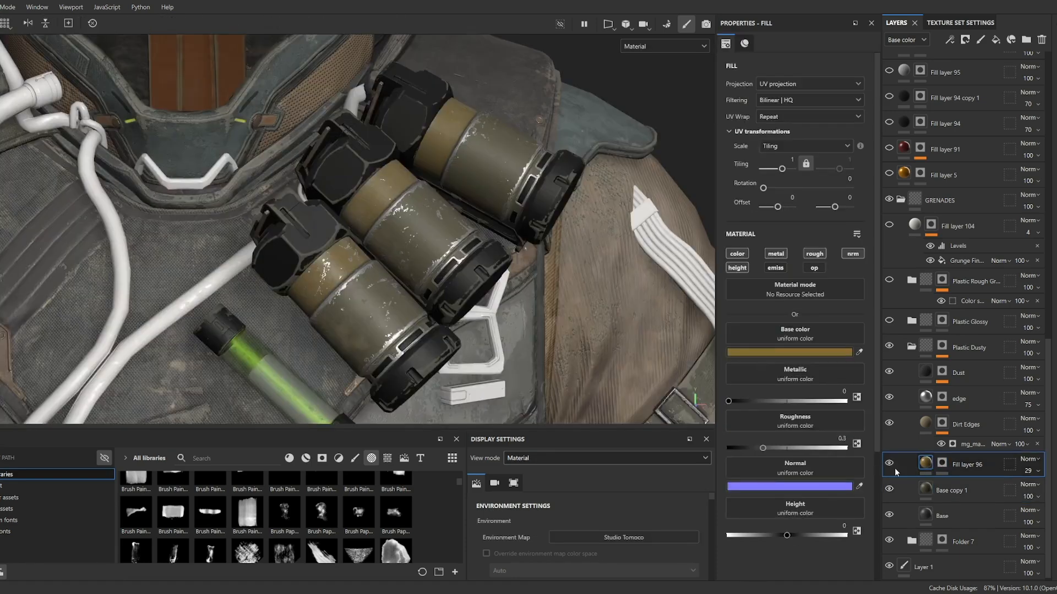
pyautogui.click(894, 464)
pyautogui.click(894, 464)
pyautogui.scroll(5, 401, 216)
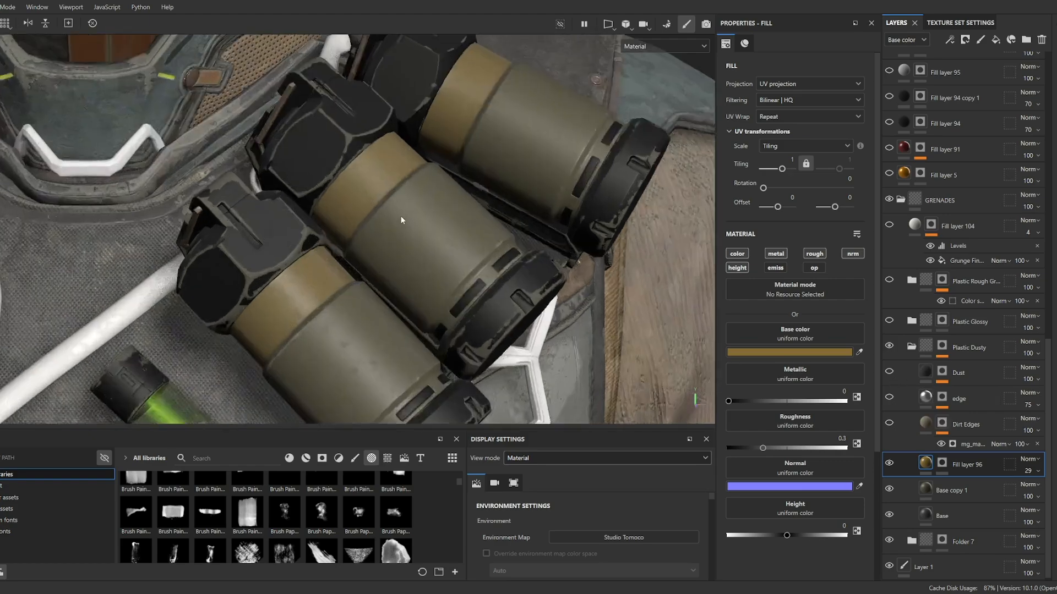
pyautogui.keyDown('alt'); pyautogui.moveTo(421, 249); pyautogui.dragTo(477, 249); pyautogui.keyUp('alt')
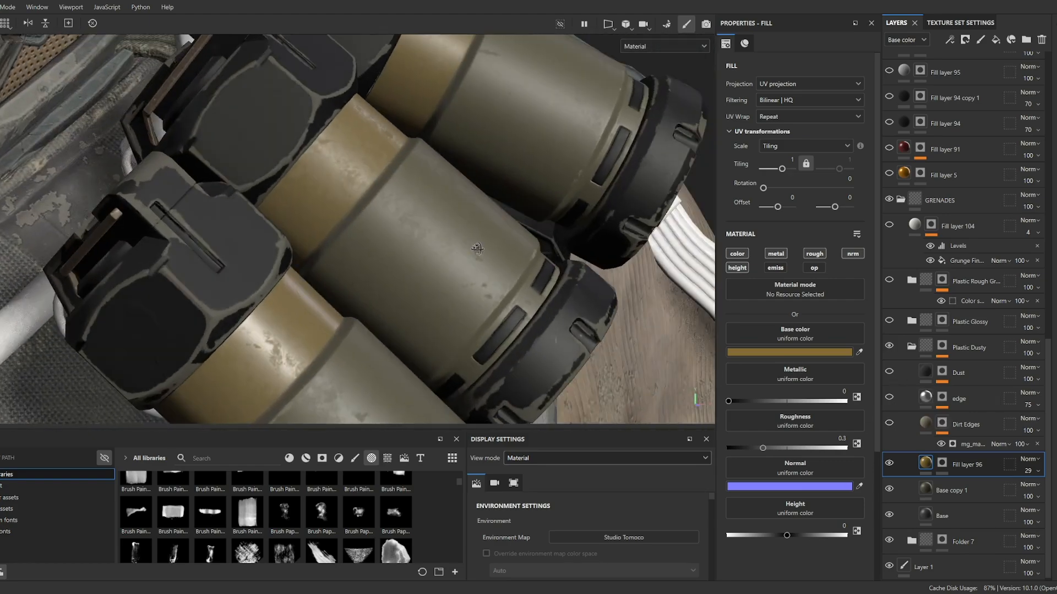
# Make the Dirt Edges layer in Plastic Dusty visible and compare the grenades with and without it.
pyautogui.click(891, 461)
pyautogui.click(891, 461)
pyautogui.click(893, 425)
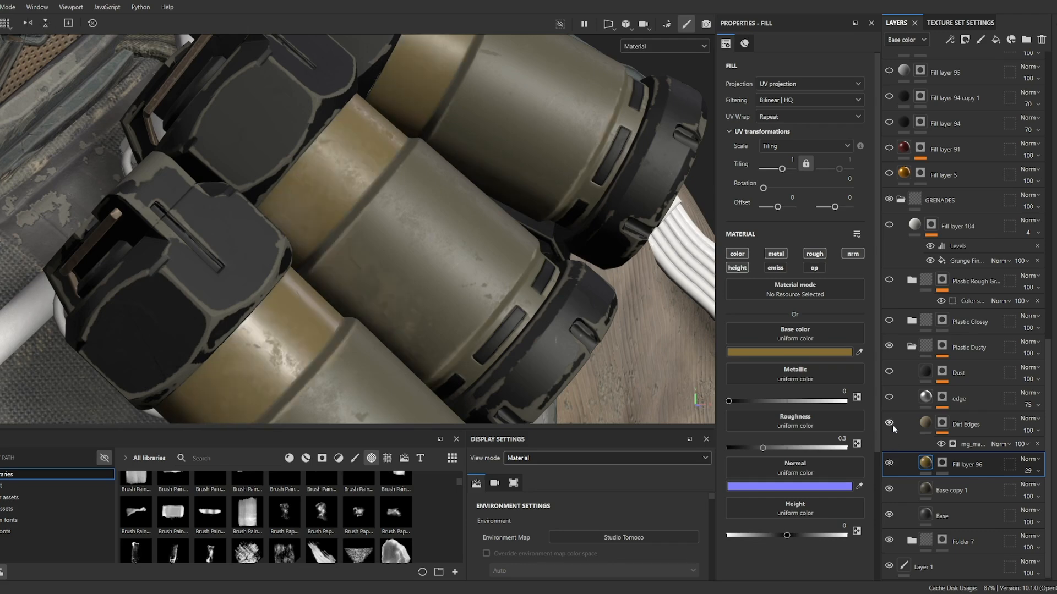
pyautogui.click(892, 425)
pyautogui.click(892, 425)
pyautogui.keyDown('alt'); pyautogui.moveTo(560, 324); pyautogui.dragTo(517, 326); pyautogui.keyUp('alt')
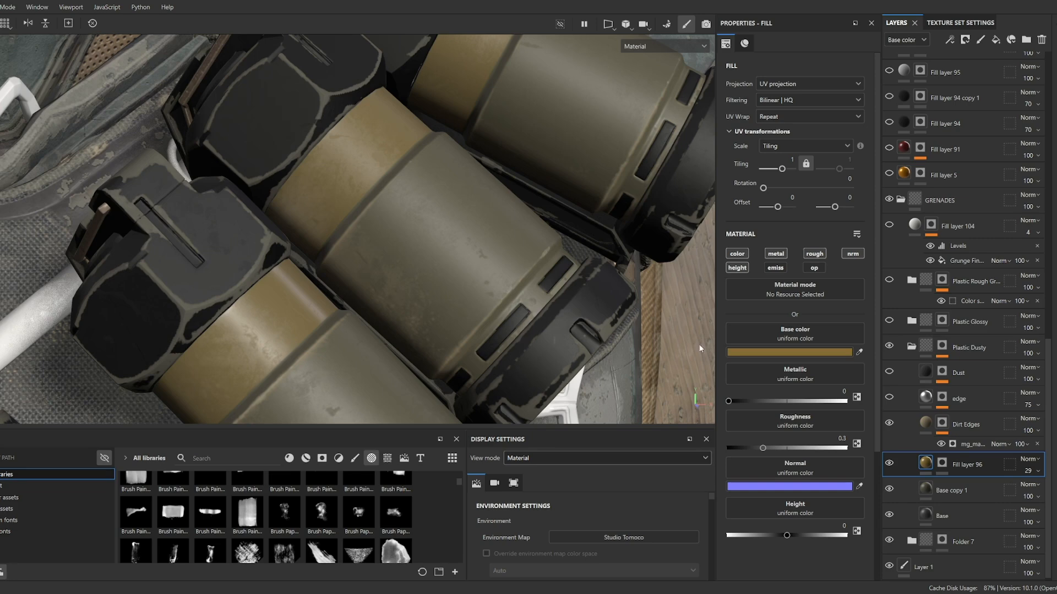
# Make the edge layer visible and inspect its mask, Metal Edge Wear generator, and fill settings against the worn grenade edges.
pyautogui.click(889, 397)
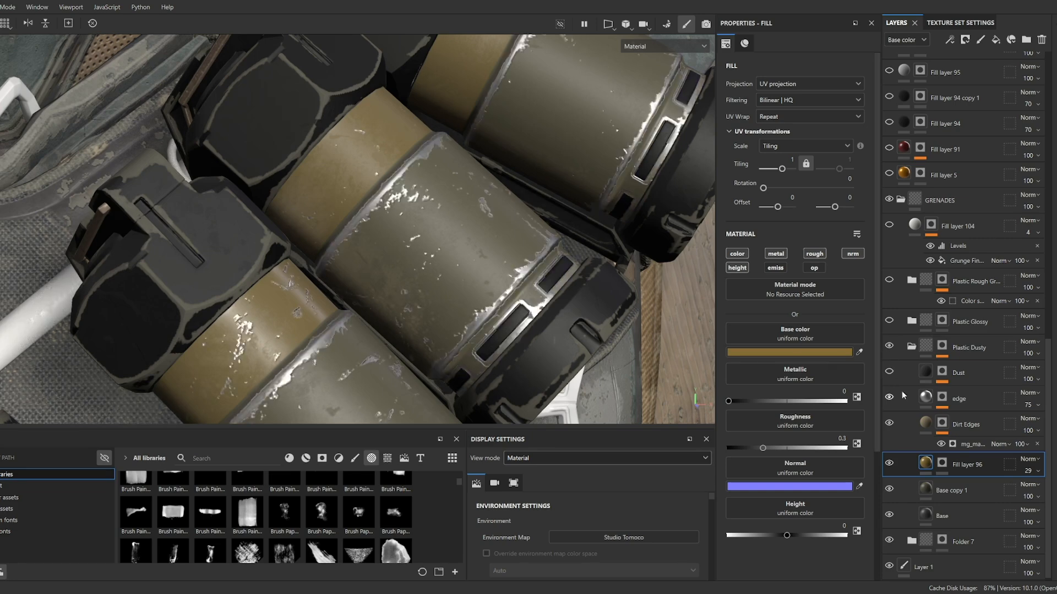
pyautogui.keyDown('alt'); pyautogui.click(942, 398); pyautogui.keyUp('alt')
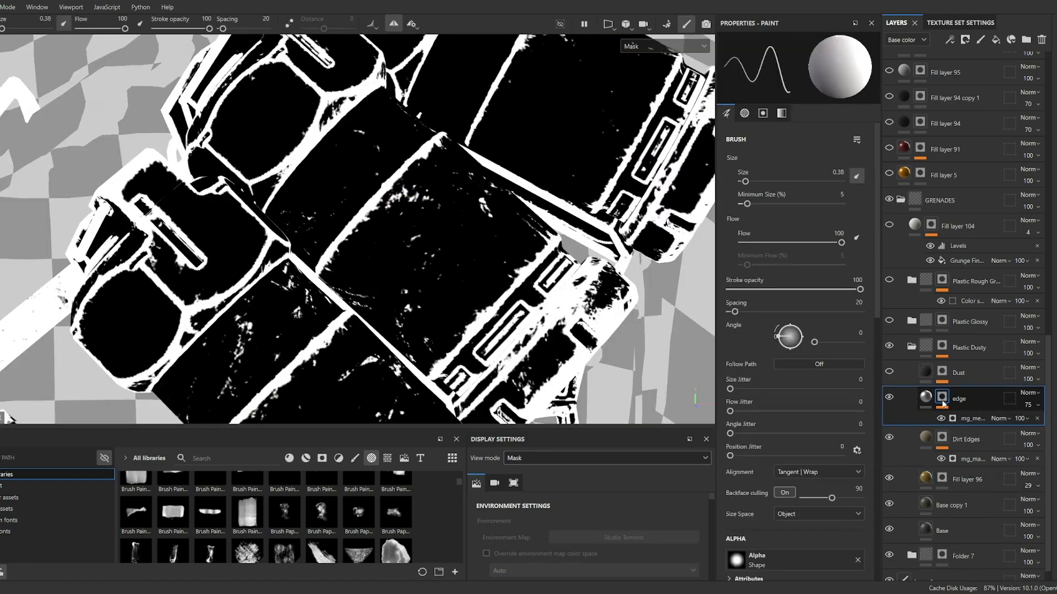
pyautogui.click(966, 420)
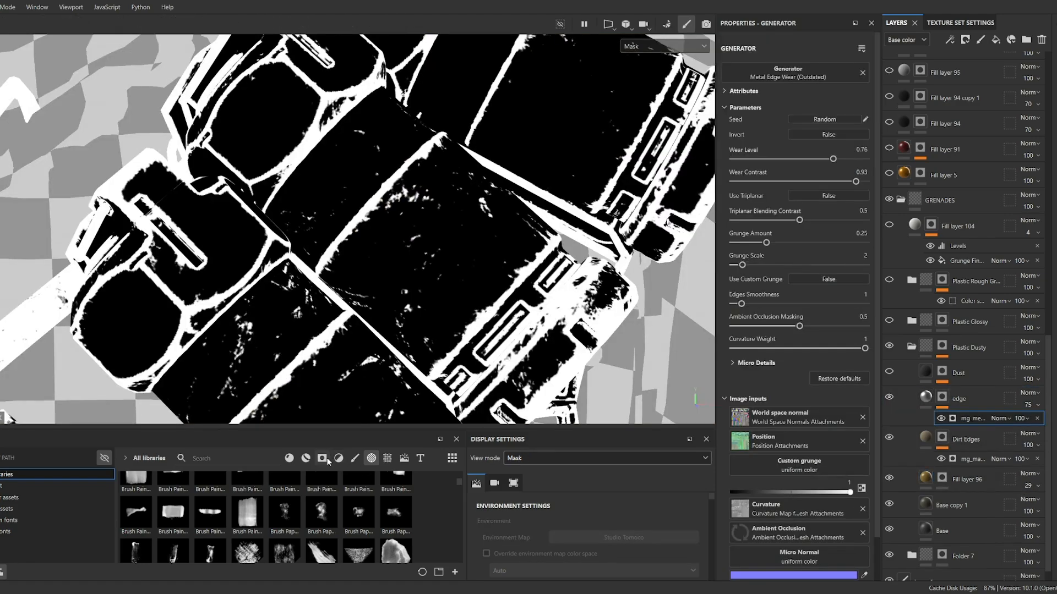
pyautogui.click(925, 399)
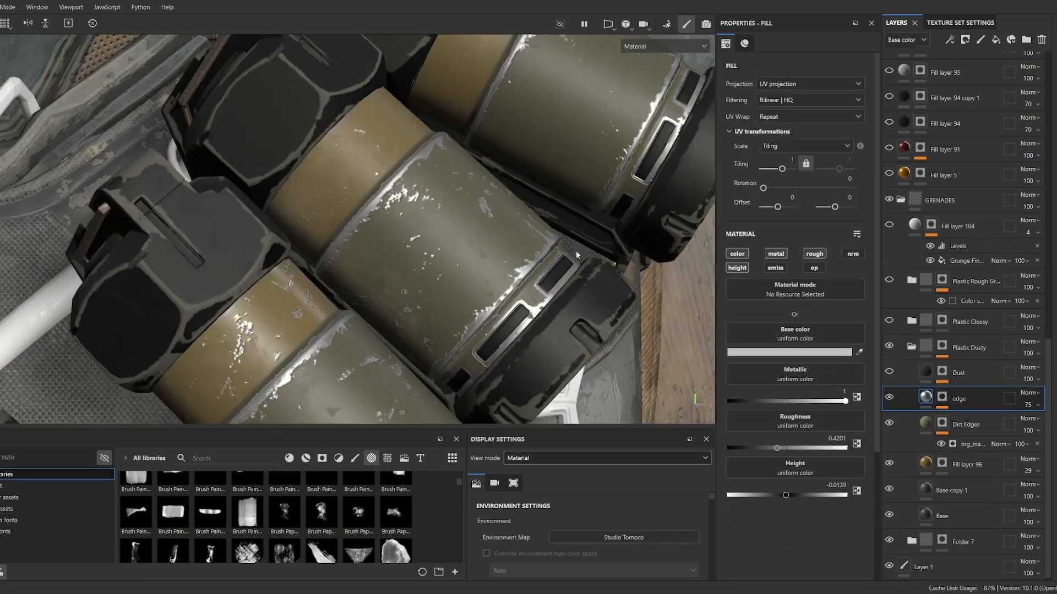
pyautogui.scroll(6, 441, 234)
pyautogui.keyDown('alt'); pyautogui.moveTo(306, 169); pyautogui.dragTo(423, 117); pyautogui.keyUp('alt')
pyautogui.scroll(-5, 315, 161)
pyautogui.keyDown('alt'); pyautogui.moveTo(423, 118); pyautogui.dragTo(404, 290, button='middle'); pyautogui.keyUp('alt')
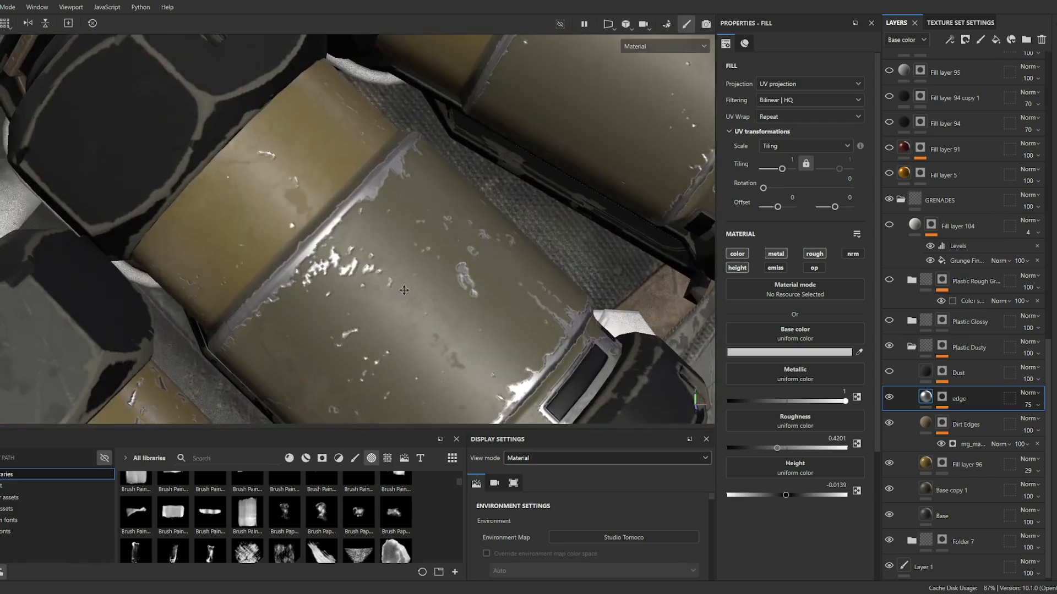
pyautogui.keyDown('alt'); pyautogui.moveTo(404, 290); pyautogui.dragTo(406, 247); pyautogui.keyUp('alt')
pyautogui.scroll(-7, 444, 281)
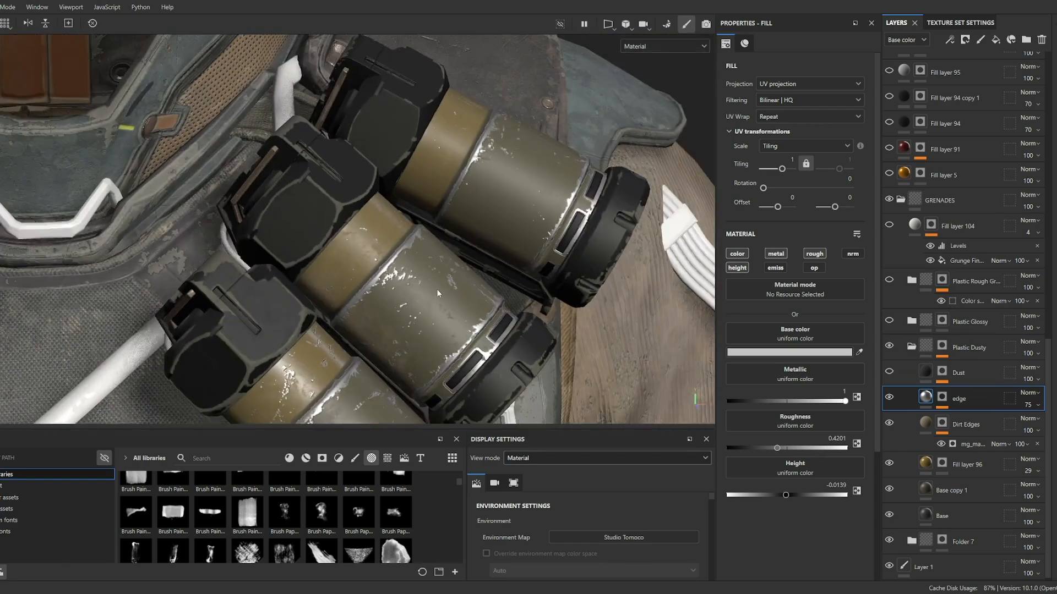
# Make the Dust layer visible, set its Mask Builder generator's Level to 0.1, and return to its fill settings.
pyautogui.keyDown('alt'); pyautogui.moveTo(437, 288); pyautogui.dragTo(458, 247); pyautogui.keyUp('alt')
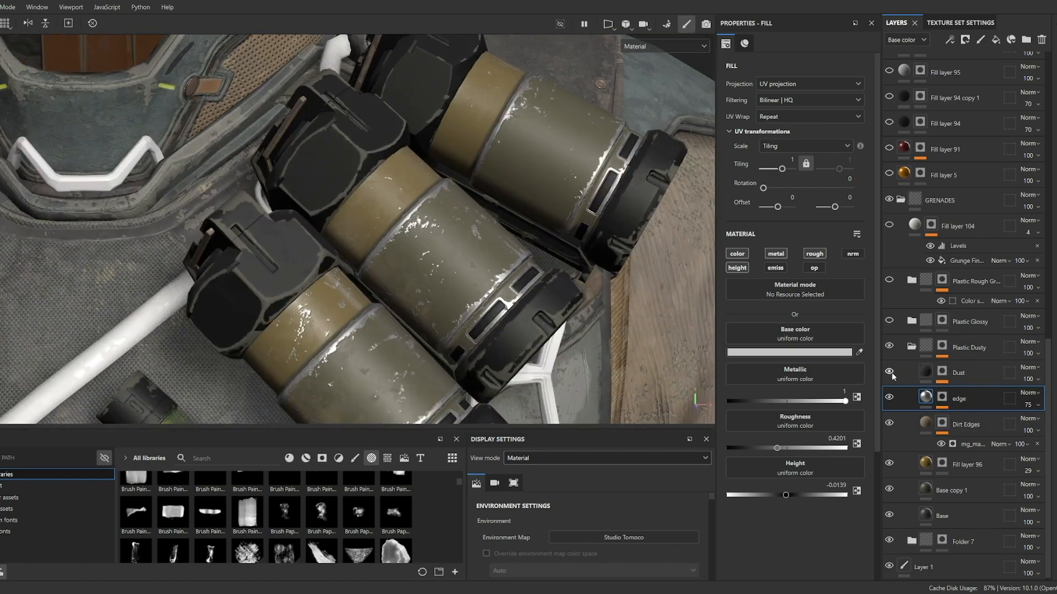
pyautogui.keyDown('alt'); pyautogui.click(942, 372); pyautogui.keyUp('alt')
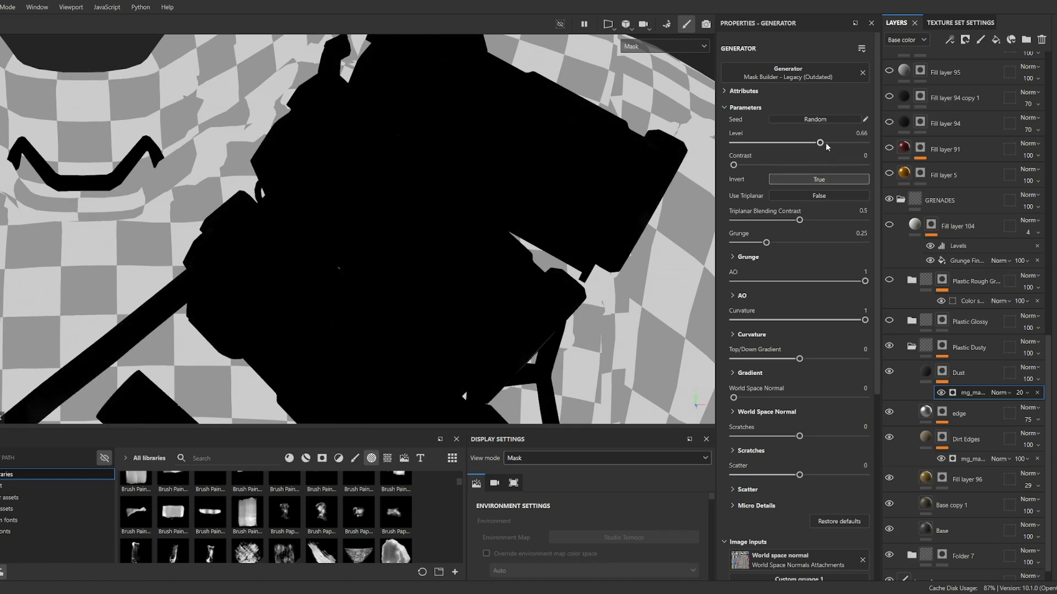
pyautogui.click(748, 143)
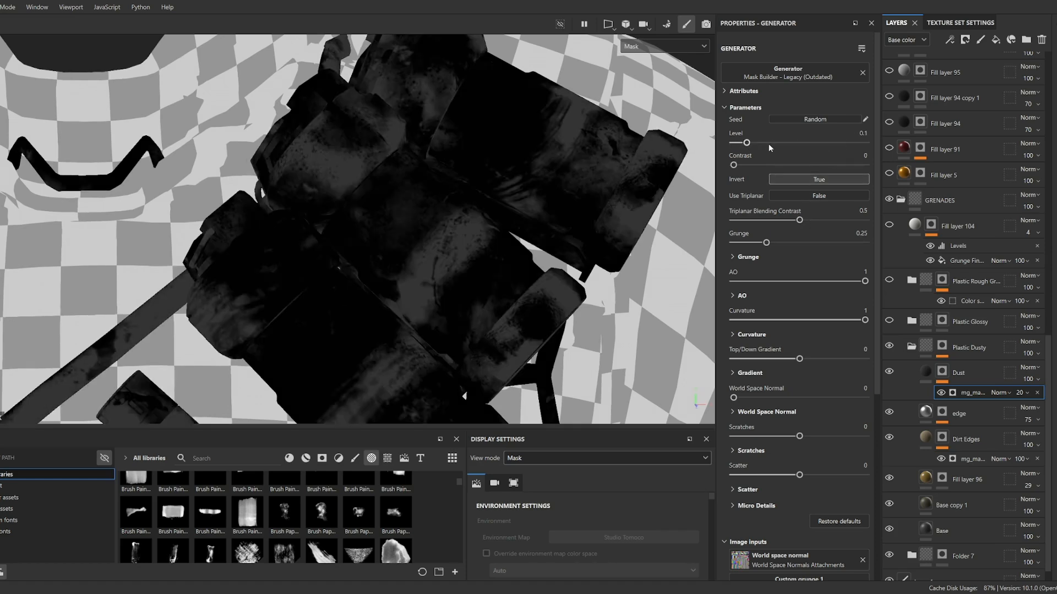
pyautogui.click(904, 376)
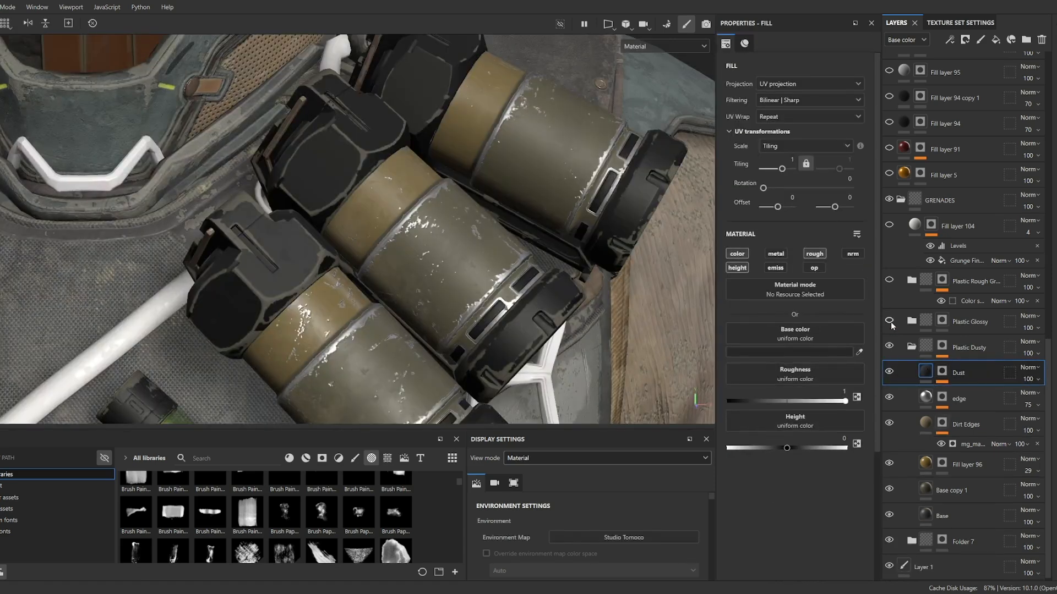
# Make the Plastic Glossy folder visible and examine the yellow plastic parts on the grenades up close.
pyautogui.click(888, 322)
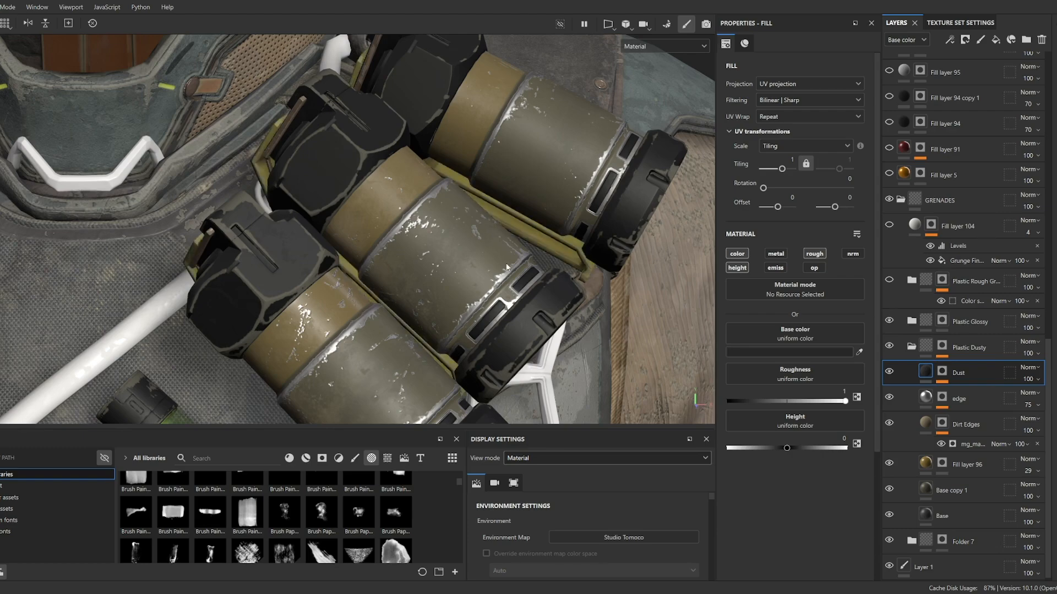
pyautogui.keyDown('alt'); pyautogui.moveTo(506, 264); pyautogui.dragTo(379, 239); pyautogui.keyUp('alt')
pyautogui.scroll(6, 398, 280)
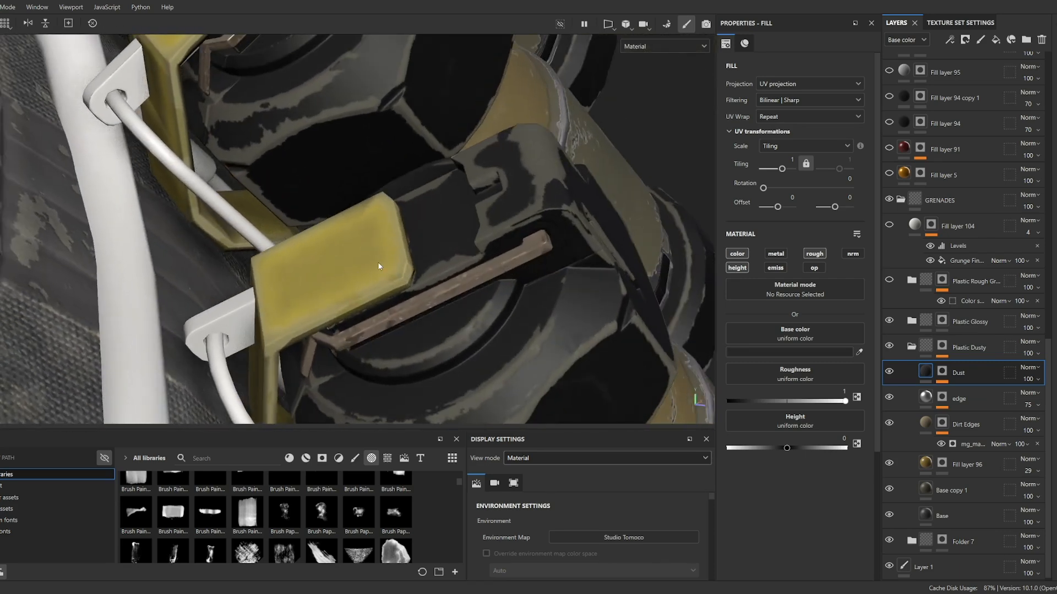
pyautogui.scroll(-4, 378, 267)
pyautogui.scroll(3, 376, 253)
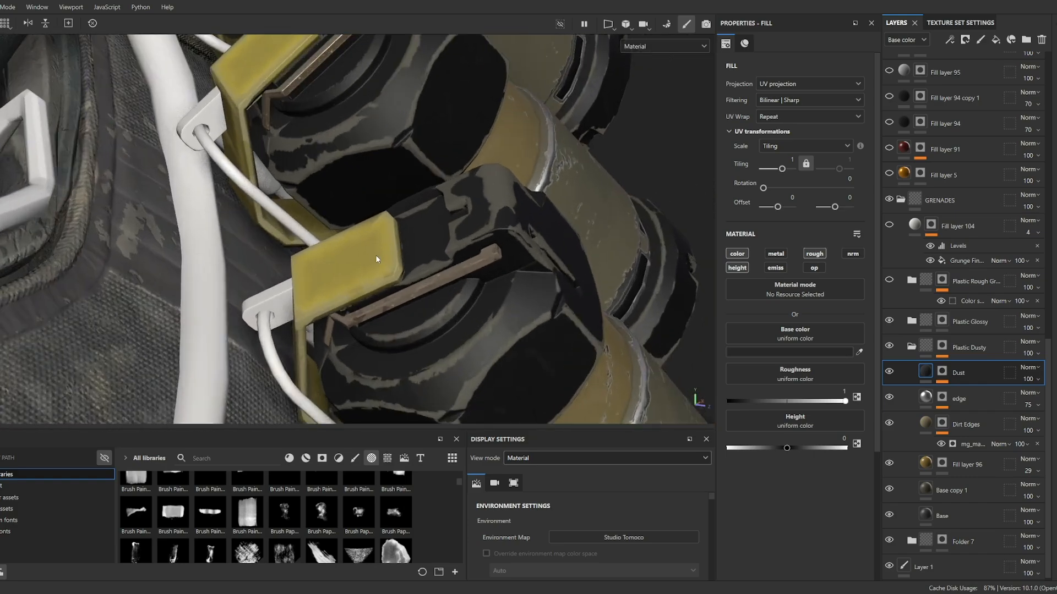
pyautogui.moveTo(376, 255)
pyautogui.keyDown('alt'); pyautogui.mouseDown()
pyautogui.moveTo(359, 256)
pyautogui.moveTo(482, 230)
pyautogui.moveTo(357, 258)
pyautogui.mouseUp(); pyautogui.keyUp('alt')
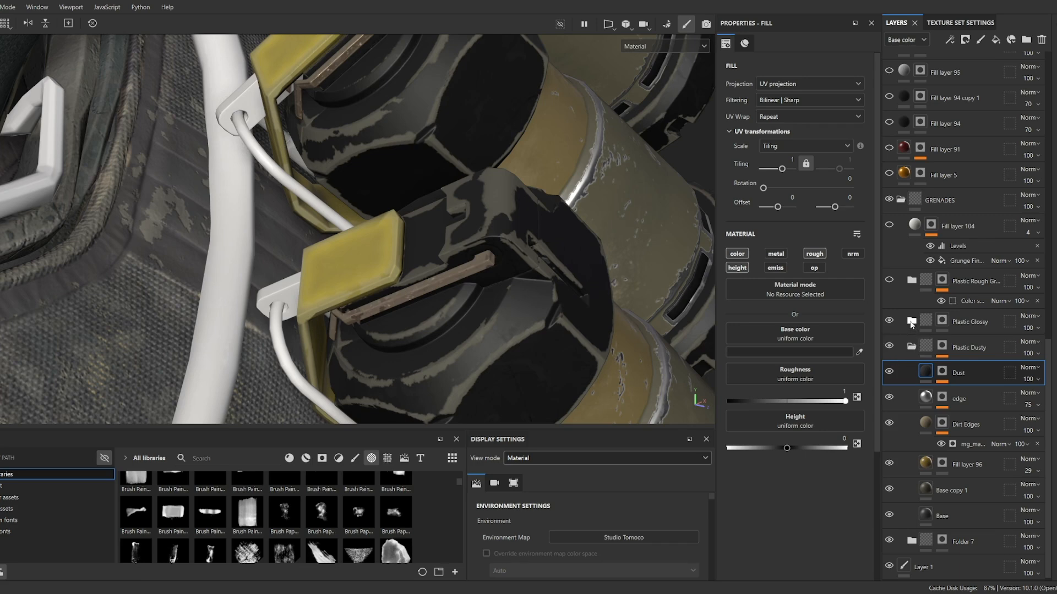
# Make the Plastic Rough folder visible on the grenade caps and expand it.
pyautogui.scroll(-3, 619, 296)
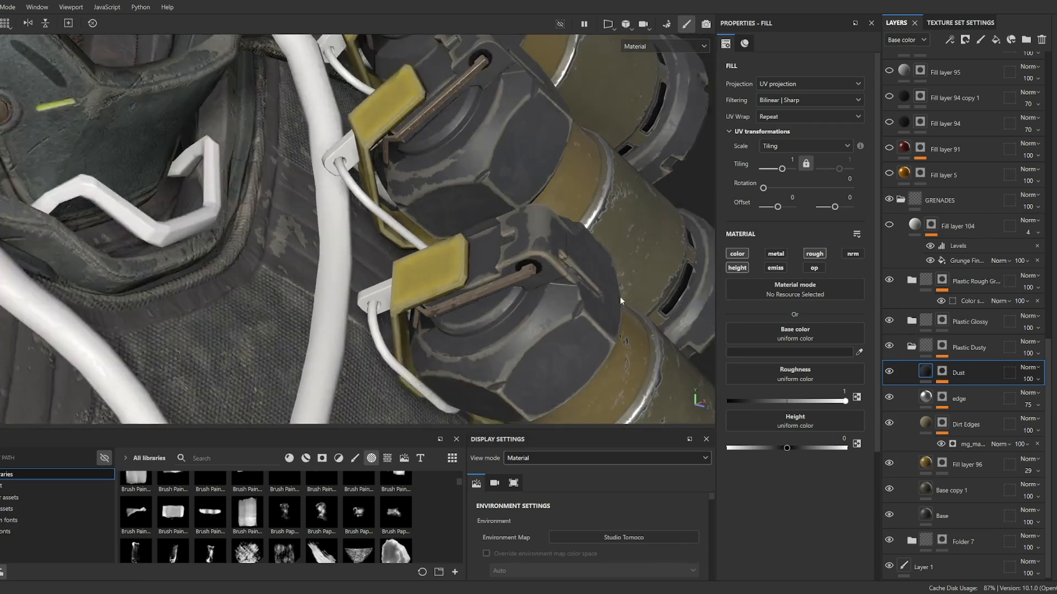
pyautogui.keyDown('alt'); pyautogui.moveTo(620, 297); pyautogui.dragTo(527, 299); pyautogui.keyUp('alt')
pyautogui.scroll(2, 581, 302)
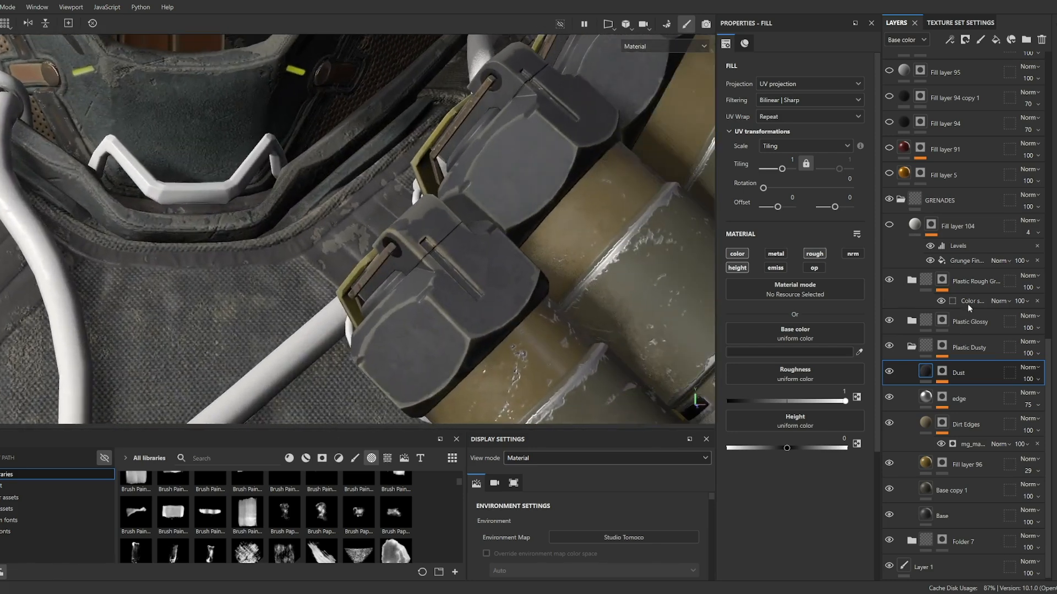
pyautogui.click(911, 280)
# Inspect the fill settings of Fill layer 29 and the mask and fill settings of the color variation layer.
pyautogui.click(950, 520)
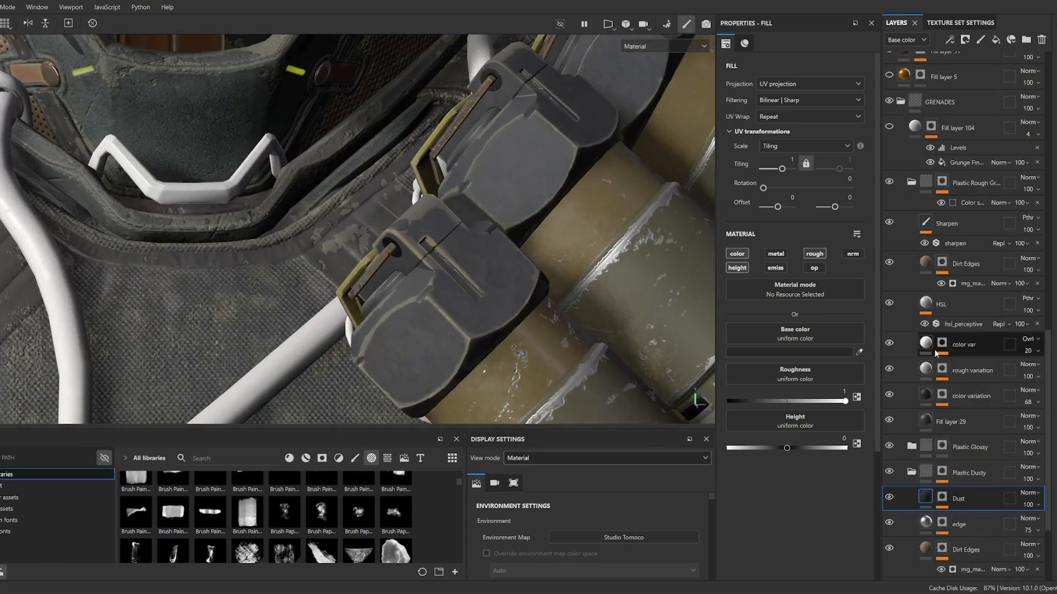
pyautogui.scroll(-3, 945, 409)
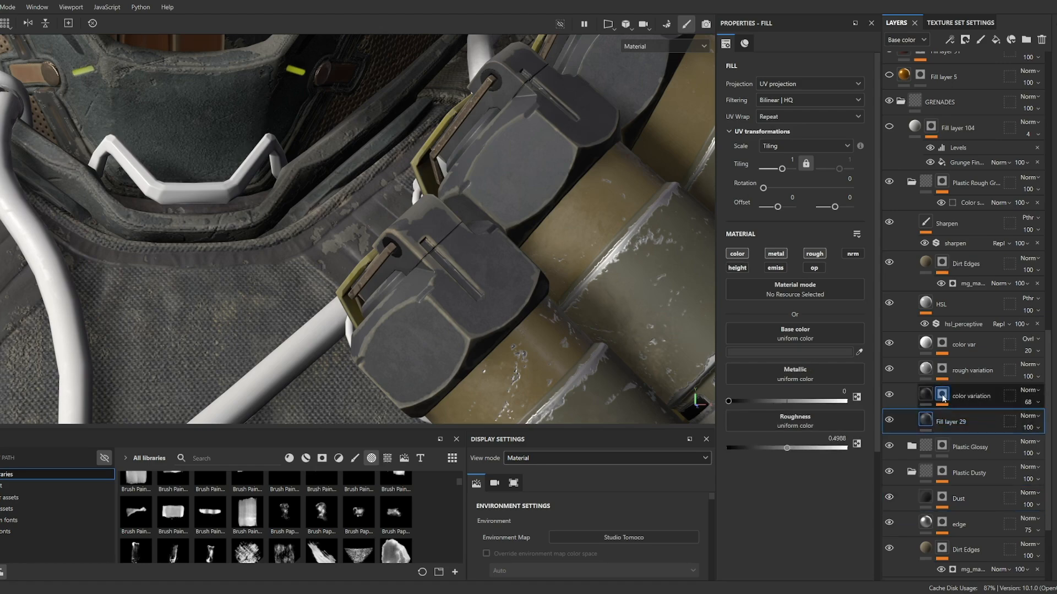
pyautogui.click(942, 396)
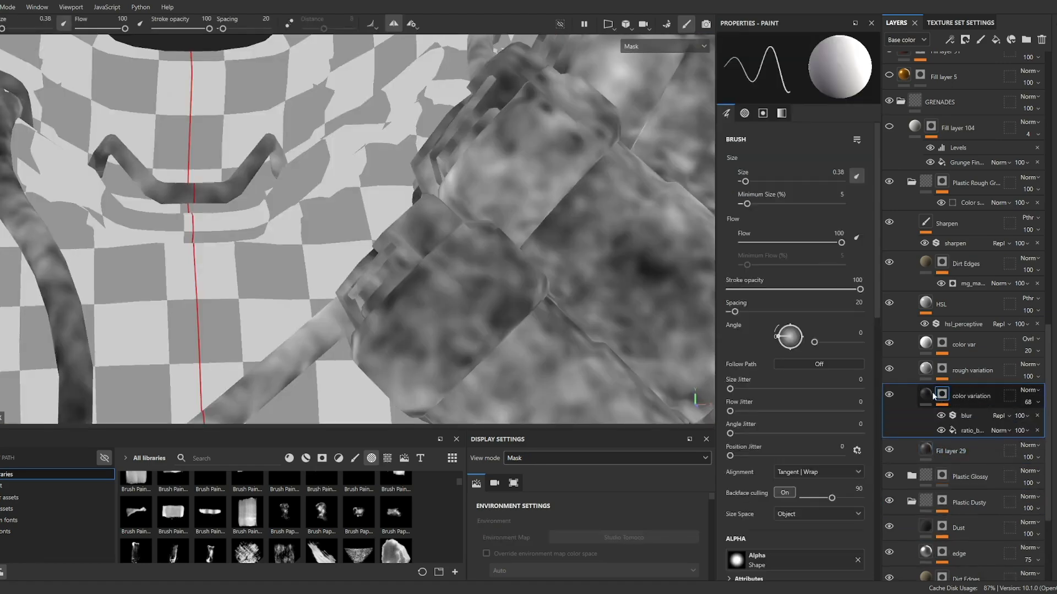
pyautogui.click(926, 394)
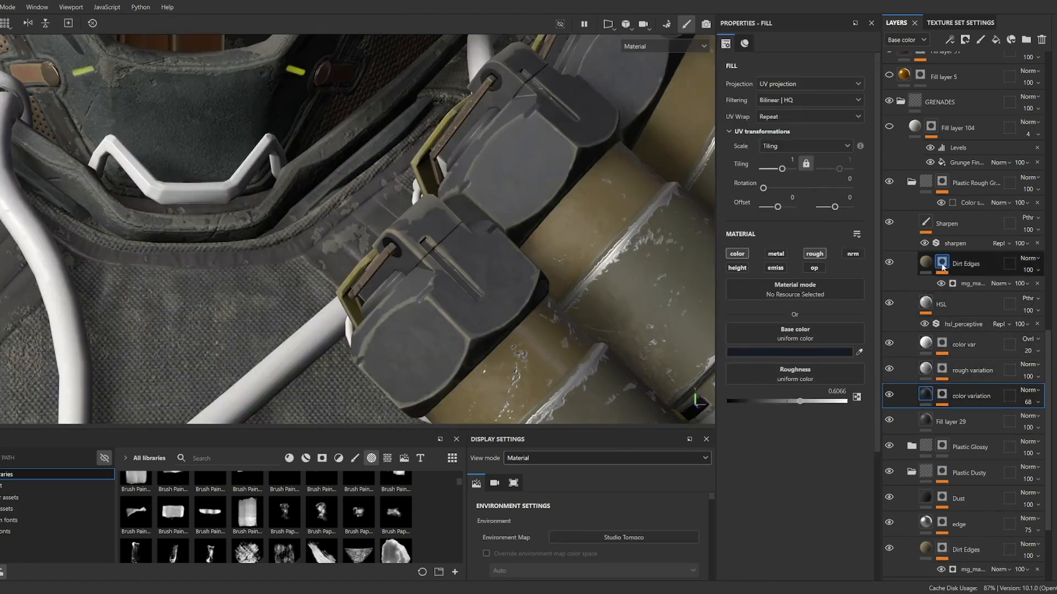
# Compare the grenade caps with and without the Plastic Rough folder's Dirt Edges layer, and collapse the folder.
pyautogui.click(894, 262)
pyautogui.click(893, 262)
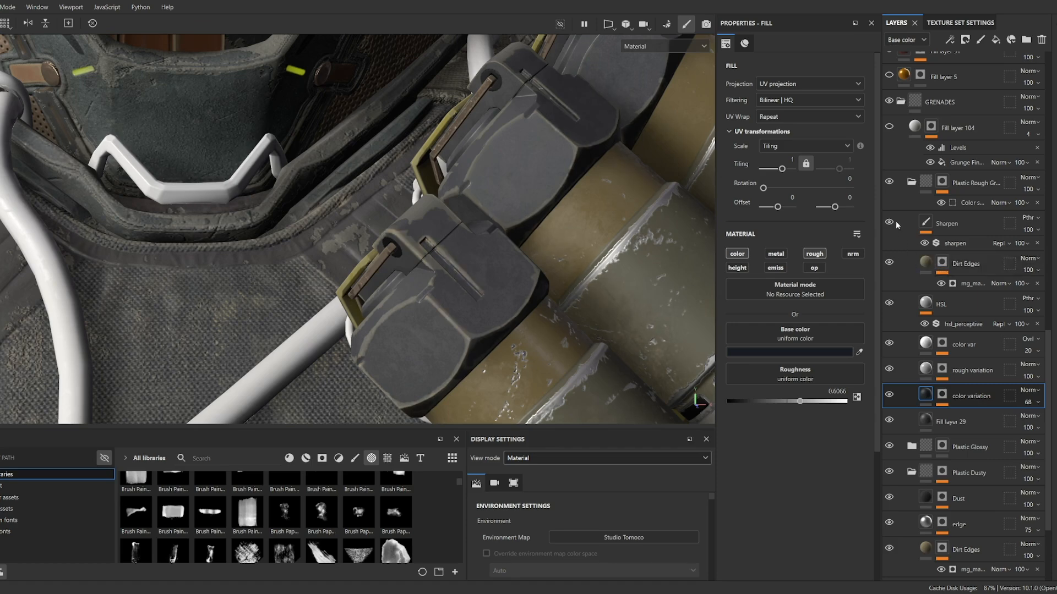
pyautogui.click(911, 185)
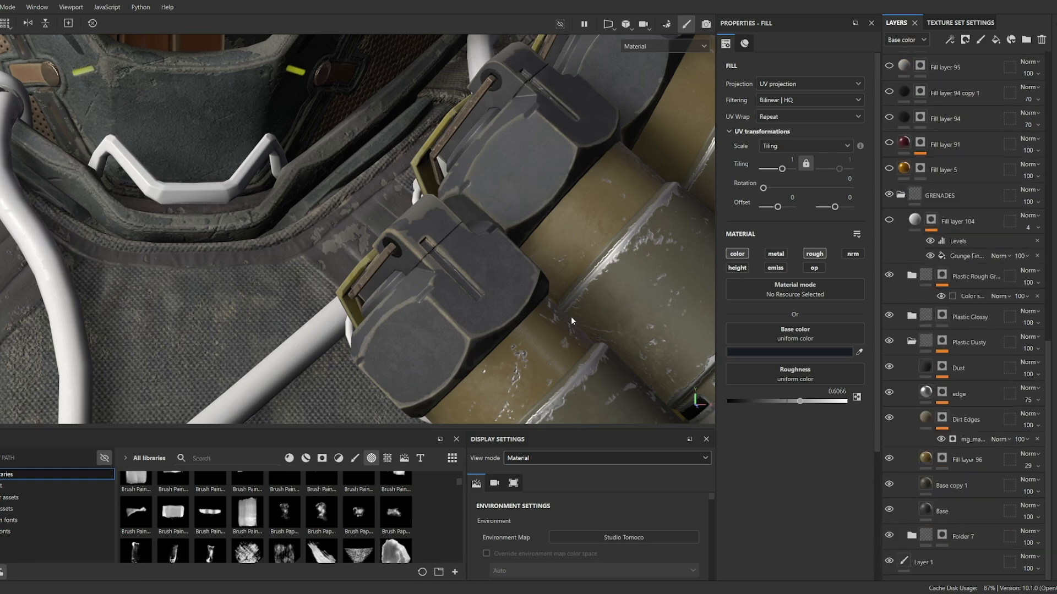
# Make Fill layer 104 in the GRENADES folder visible and view its effect across the grenades.
pyautogui.keyDown('alt'); pyautogui.moveTo(572, 317); pyautogui.dragTo(482, 297); pyautogui.keyUp('alt')
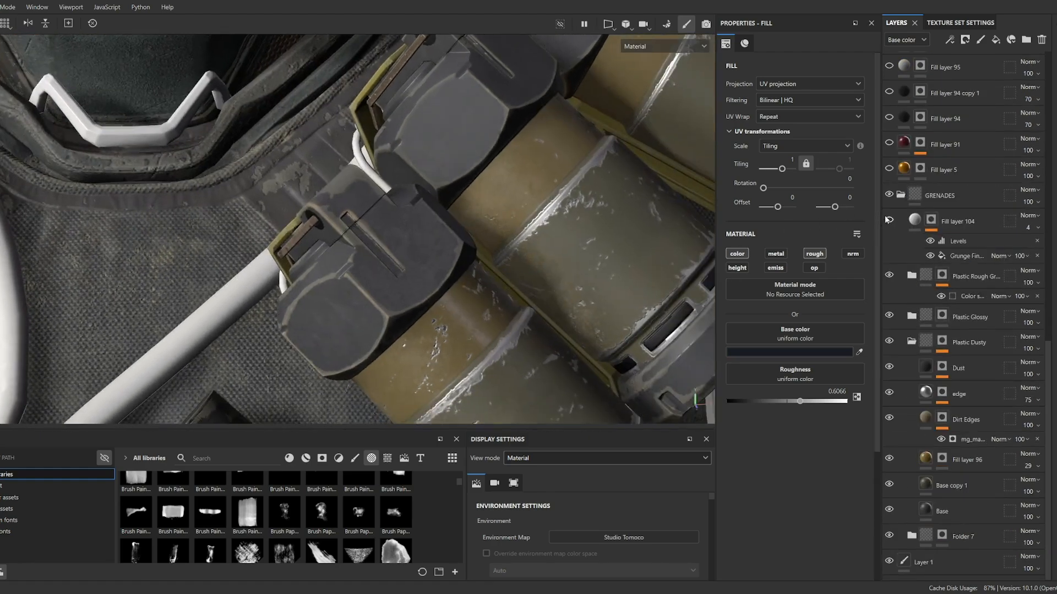
pyautogui.click(888, 220)
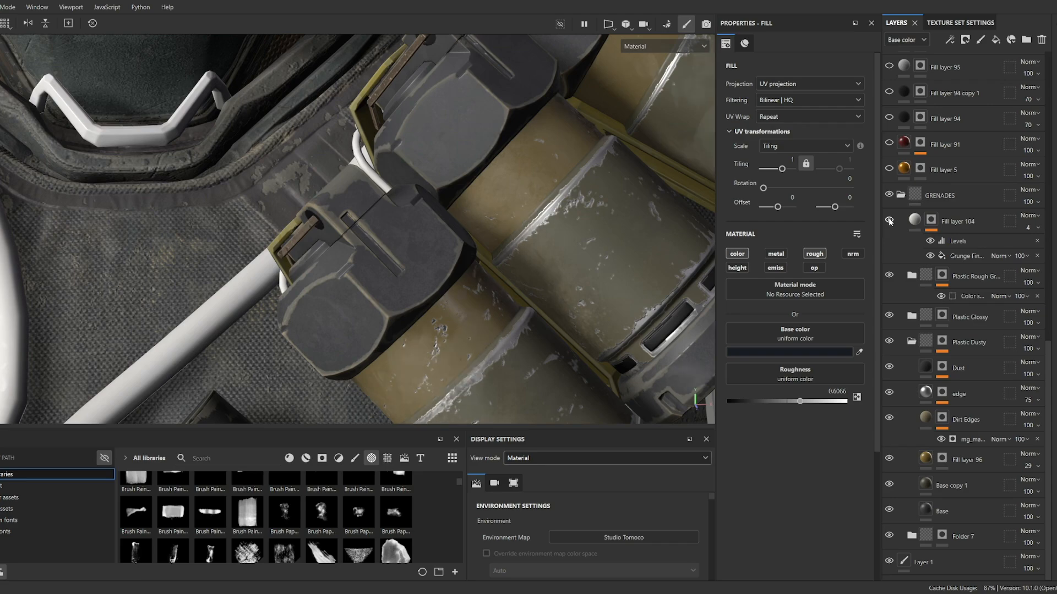
pyautogui.keyDown('alt'); pyautogui.moveTo(524, 263); pyautogui.dragTo(538, 264, button='right'); pyautogui.keyUp('alt')
pyautogui.keyDown('alt'); pyautogui.moveTo(538, 264); pyautogui.dragTo(482, 257); pyautogui.keyUp('alt')
pyautogui.keyDown('alt'); pyautogui.moveTo(481, 257); pyautogui.dragTo(553, 230, button='right'); pyautogui.keyUp('alt')
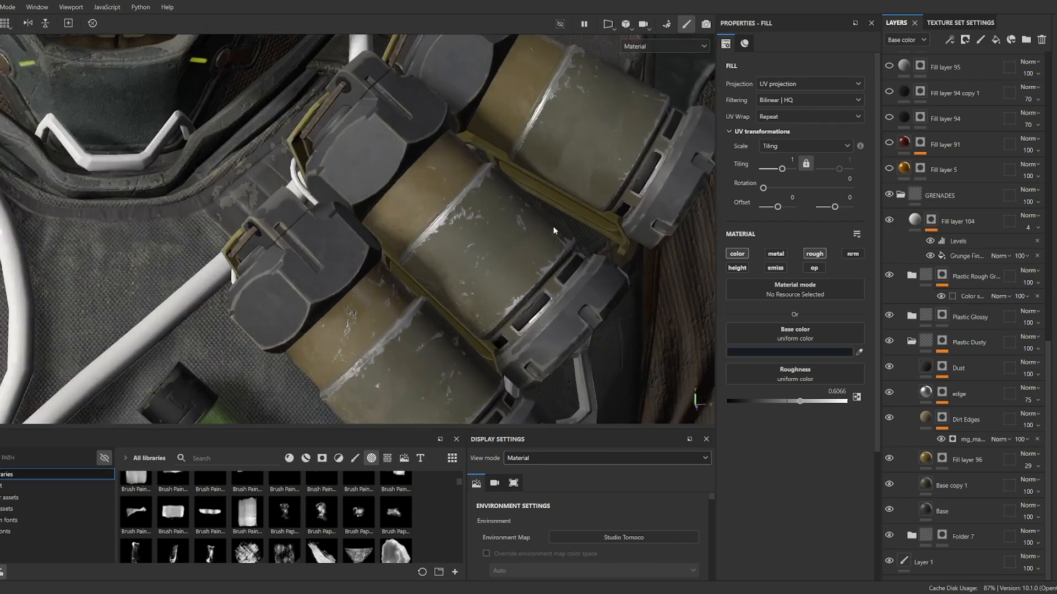
pyautogui.moveTo(553, 230)
pyautogui.keyDown('alt'); pyautogui.mouseDown()
pyautogui.moveTo(517, 211)
pyautogui.moveTo(535, 227)
pyautogui.mouseUp(); pyautogui.keyUp('alt')
# Inspect the mask and fill settings of Fill layer 104, and examine the completed grenades in the material view.
pyautogui.keyDown('alt'); pyautogui.click(930, 222); pyautogui.keyUp('alt')
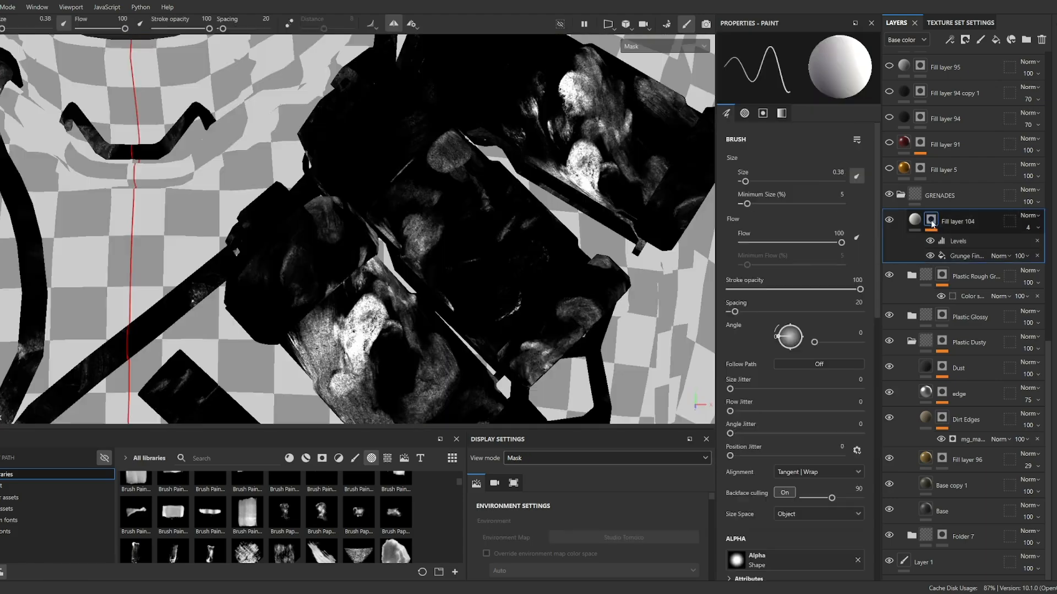
pyautogui.click(911, 221)
pyautogui.scroll(4, 443, 266)
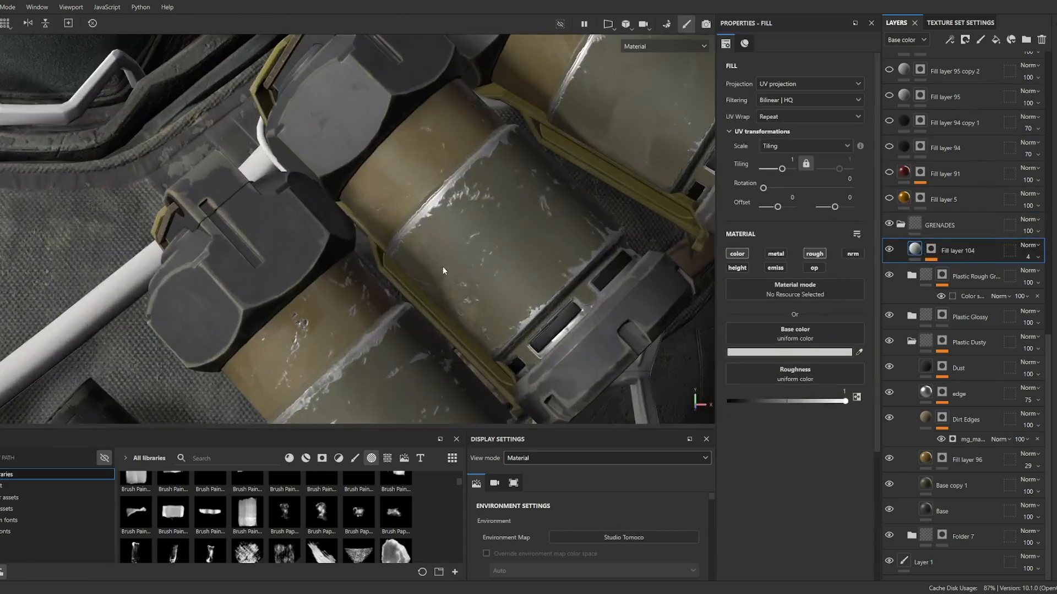
pyautogui.scroll(-4, 444, 269)
pyautogui.moveTo(446, 268)
pyautogui.keyDown('alt'); pyautogui.mouseDown()
pyautogui.moveTo(451, 258)
pyautogui.moveTo(428, 249)
pyautogui.moveTo(498, 257)
pyautogui.moveTo(407, 262)
pyautogui.moveTo(430, 238)
pyautogui.moveTo(445, 278)
pyautogui.moveTo(447, 255)
pyautogui.mouseUp(); pyautogui.keyUp('alt')
pyautogui.scroll(3, 441, 266)
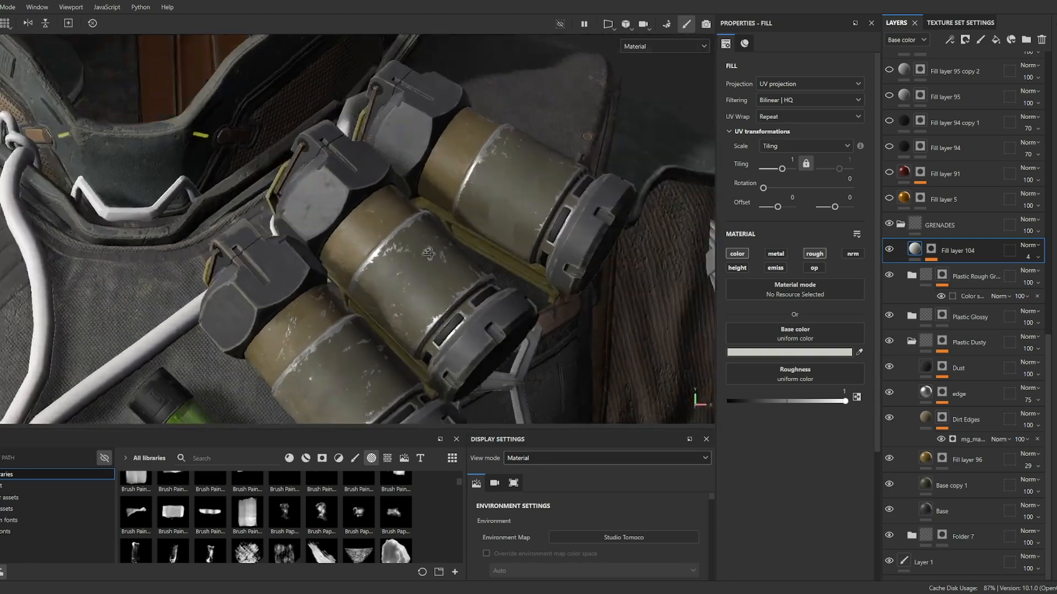
pyautogui.scroll(2, 447, 254)
pyautogui.keyDown('alt'); pyautogui.moveTo(447, 254); pyautogui.dragTo(478, 271, button='middle'); pyautogui.keyUp('alt')
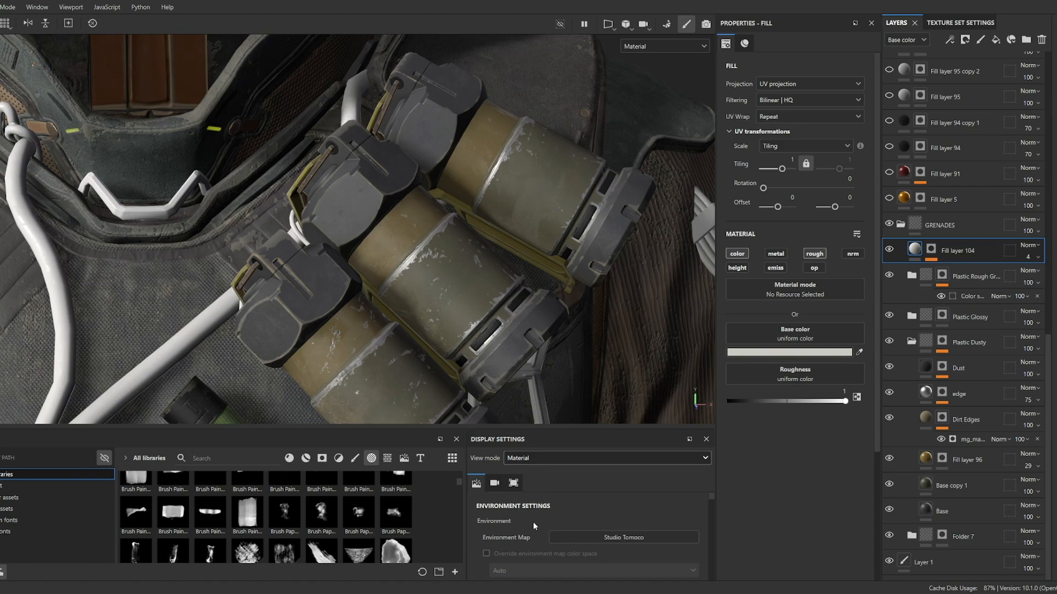
# Check the grenades' roughness channel, return to the full material view, and view them from another angle.
pyautogui.press('c')
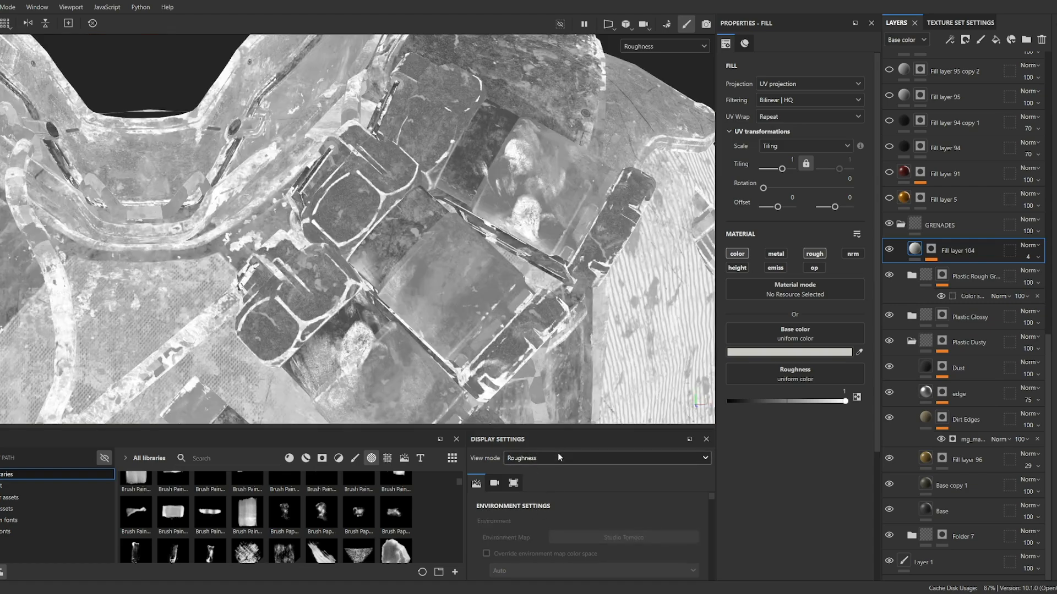
pyautogui.press('m')
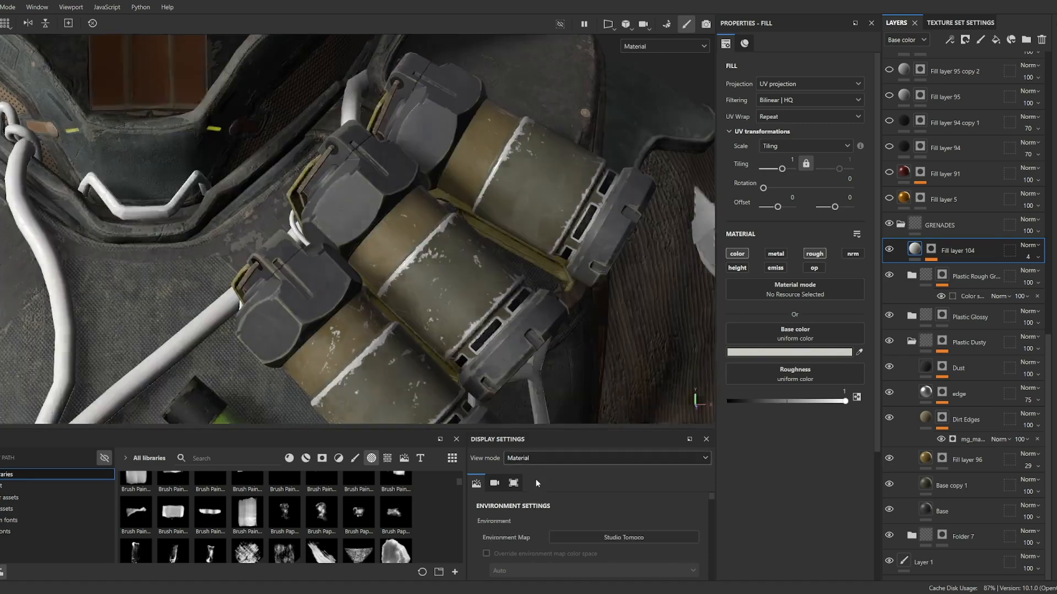
pyautogui.keyDown('alt'); pyautogui.moveTo(454, 265); pyautogui.dragTo(627, 275); pyautogui.keyUp('alt')
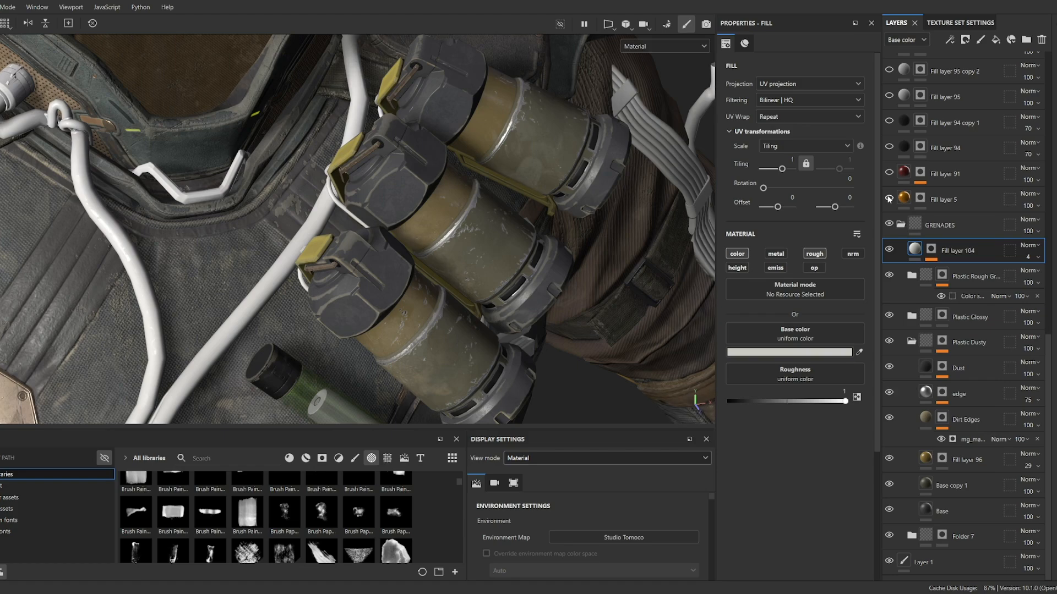
# Make Fill layer 5, Fill layer 91, Fill layer 94, Fill layer 94 copy 1, and Fill layer 95 visible while inspecting the grenades.
pyautogui.click(889, 199)
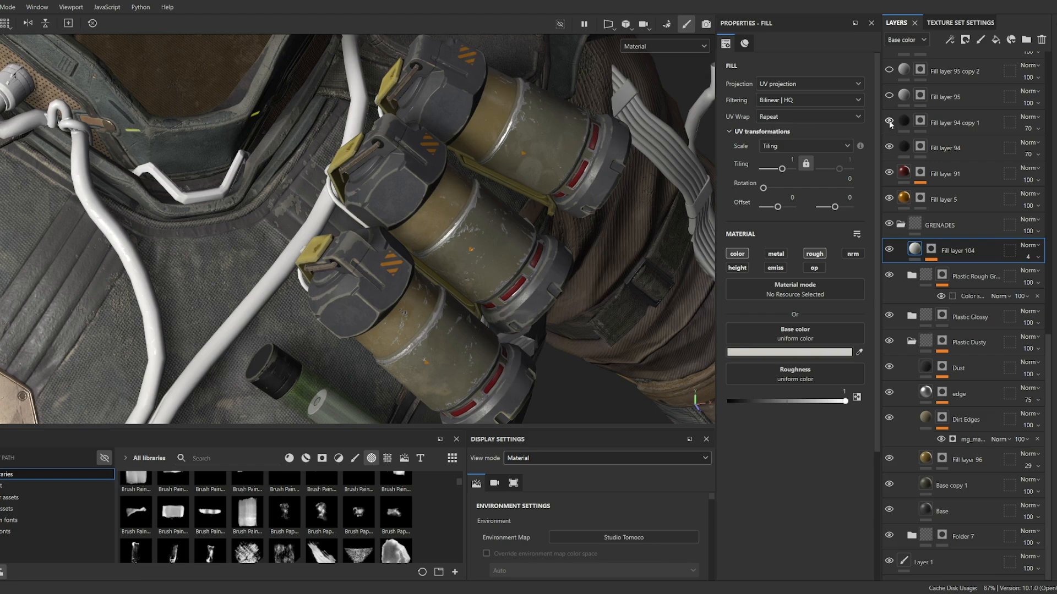
pyautogui.keyDown('alt'); pyautogui.moveTo(407, 290); pyautogui.dragTo(609, 288); pyautogui.keyUp('alt')
pyautogui.scroll(5, 324, 342)
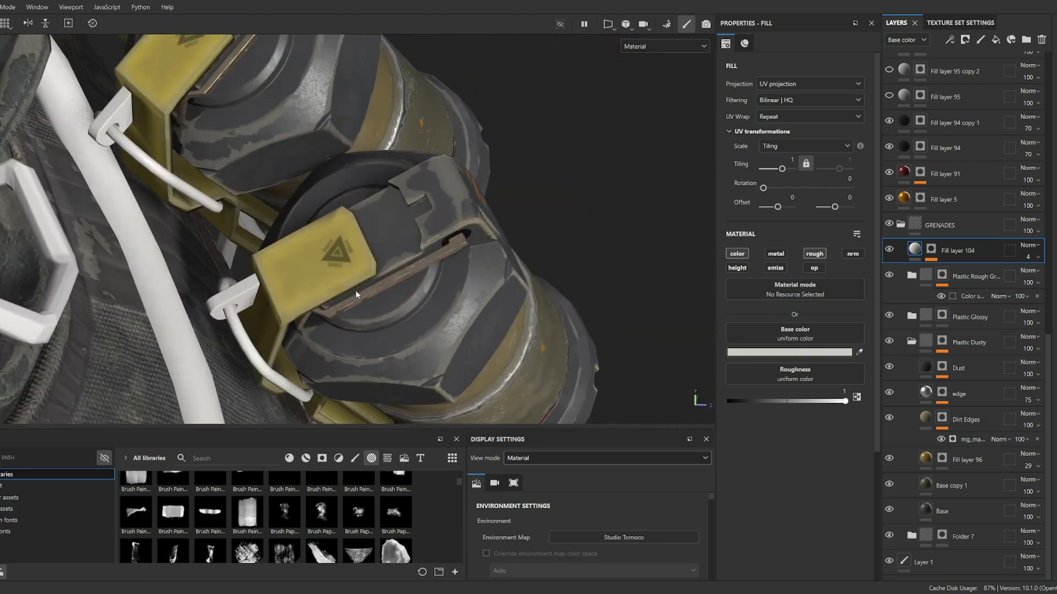
pyautogui.keyDown('alt'); pyautogui.moveTo(338, 270); pyautogui.dragTo(452, 263); pyautogui.keyUp('alt')
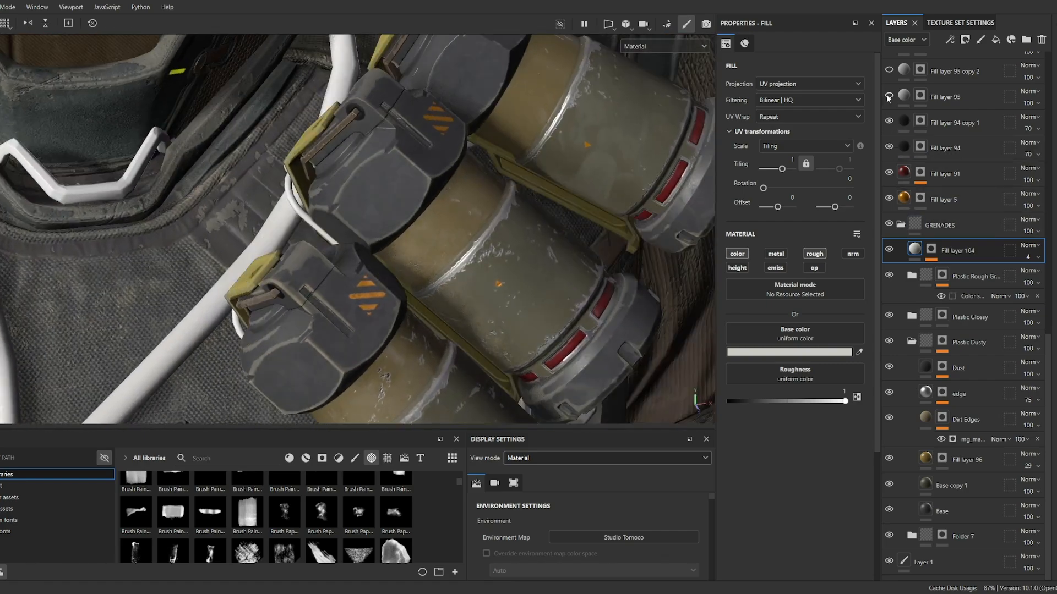
pyautogui.keyDown('alt'); pyautogui.moveTo(530, 211); pyautogui.dragTo(466, 238, button='middle'); pyautogui.keyUp('alt')
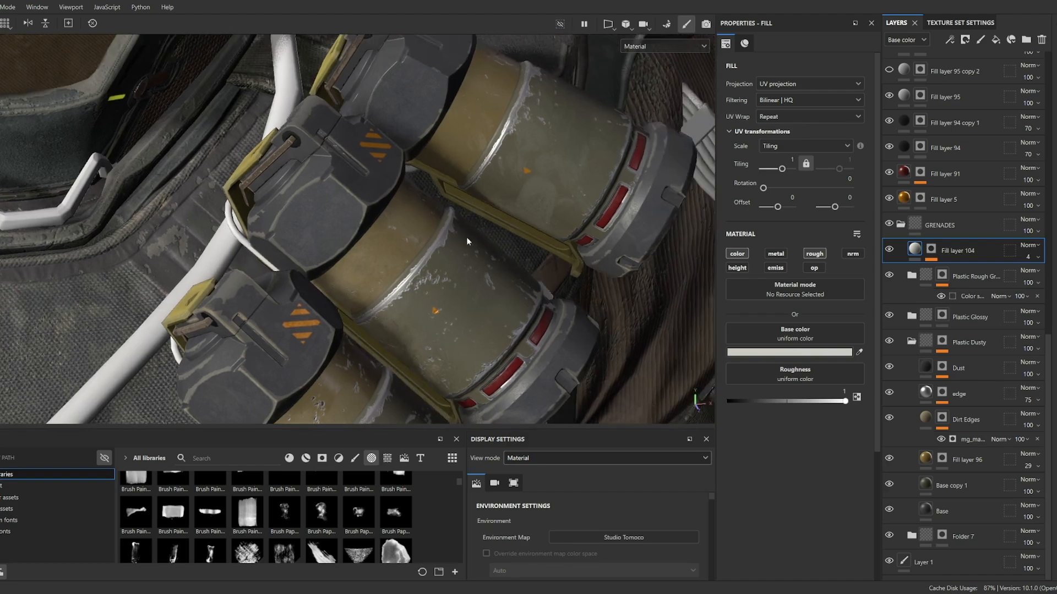
# Make Fill layer 95 copy 2 and Fill layer 95 copy 1 visible, and inspect the decals on the grenade caps and bodies.
pyautogui.click(888, 69)
pyautogui.keyDown('shift'); pyautogui.moveTo(585, 253); pyautogui.dragTo(465, 280, button='right'); pyautogui.keyUp('shift')
pyautogui.keyDown('alt'); pyautogui.moveTo(429, 309); pyautogui.dragTo(397, 331); pyautogui.keyUp('alt')
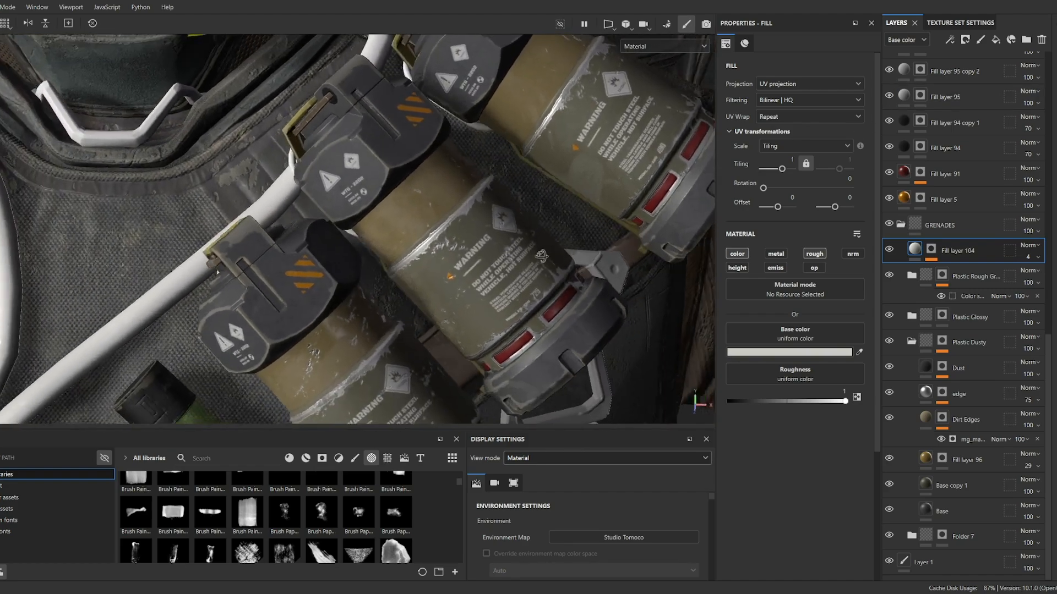
pyautogui.keyDown('shift'); pyautogui.moveTo(402, 309); pyautogui.dragTo(509, 271, button='right'); pyautogui.keyUp('shift')
pyautogui.scroll(3, 246, 144)
pyautogui.scroll(3, 396, 214)
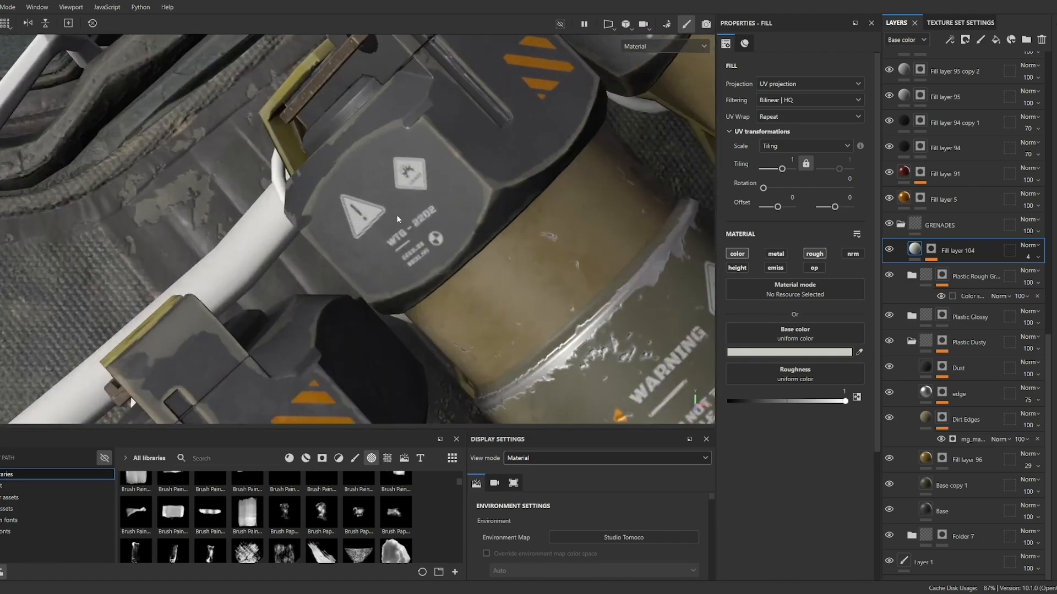
pyautogui.keyDown('alt'); pyautogui.moveTo(397, 214); pyautogui.dragTo(394, 264); pyautogui.keyUp('alt')
pyautogui.scroll(-5, 413, 214)
pyautogui.scroll(5, 946, 147)
pyautogui.click(931, 234)
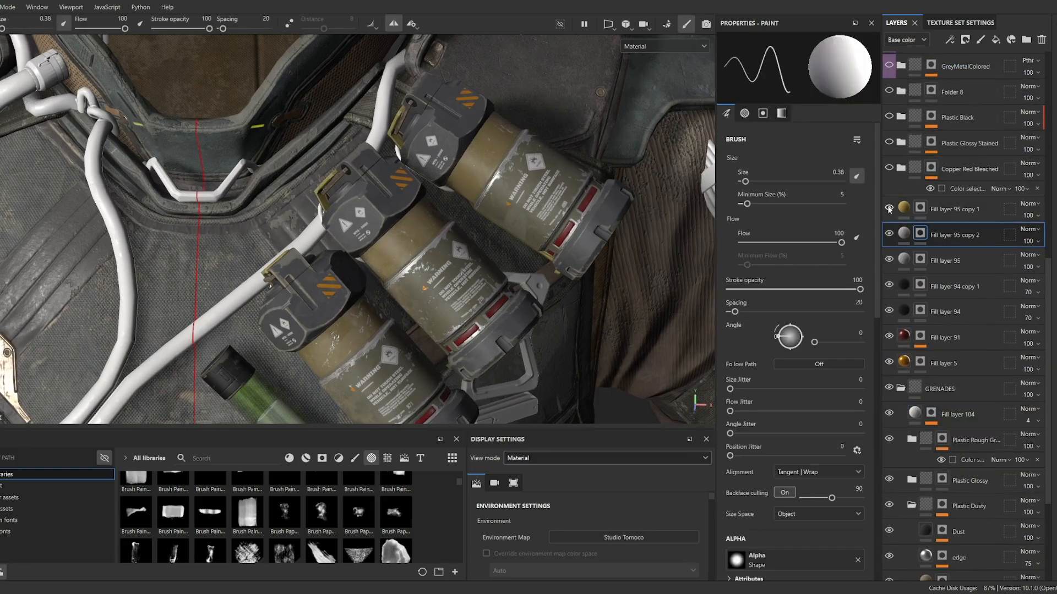
# Add a masked fill layer above Fill layer 95 copy 1 and turn off painting symmetry.
pyautogui.click(935, 207)
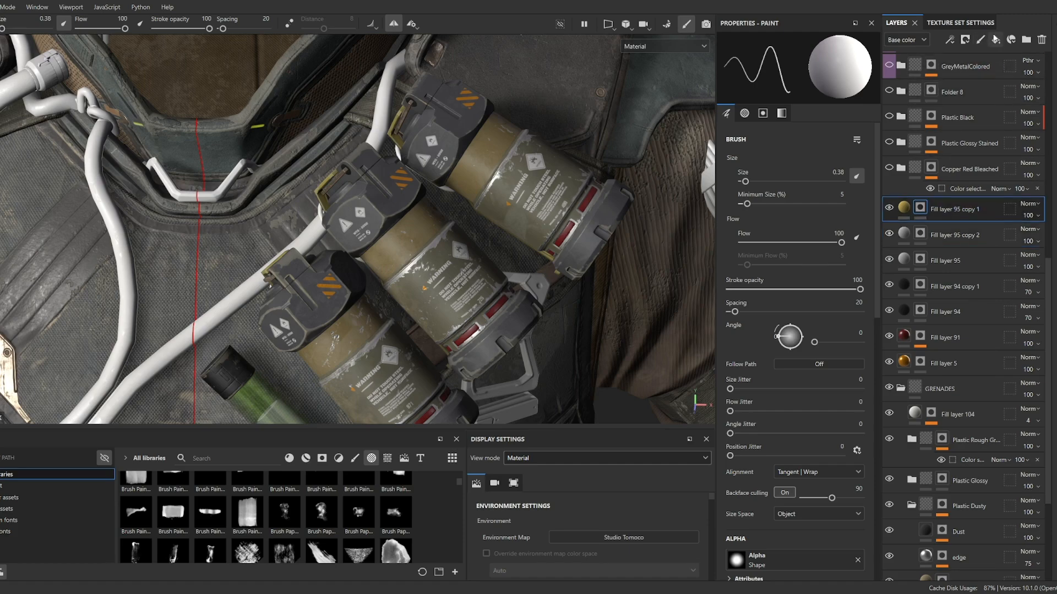
pyautogui.click(995, 40)
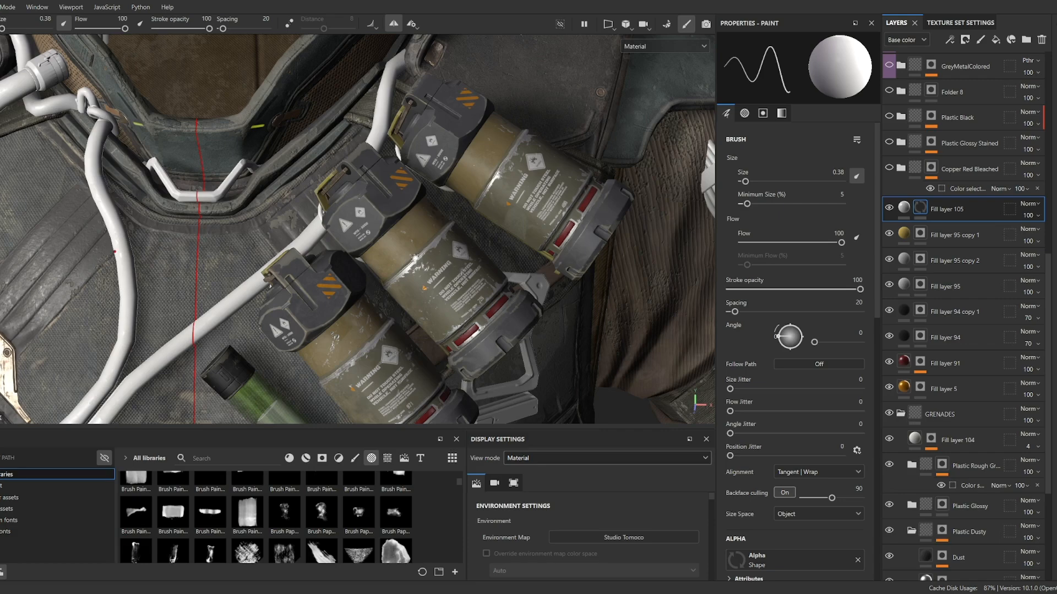
pyautogui.keyDown('alt'); pyautogui.moveTo(412, 269); pyautogui.dragTo(420, 224, button='middle'); pyautogui.keyUp('alt')
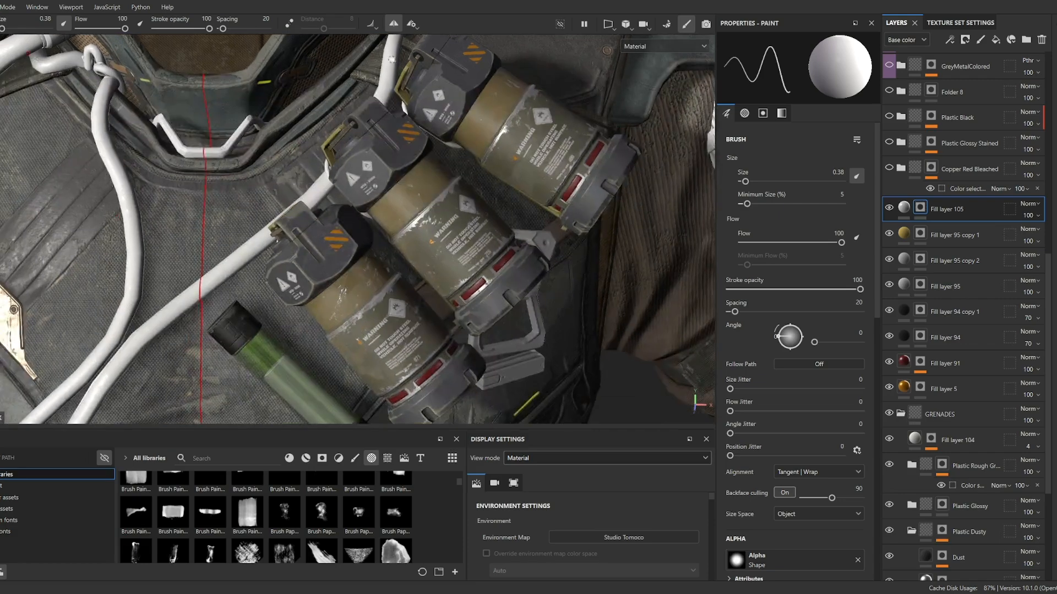
pyautogui.click(394, 24)
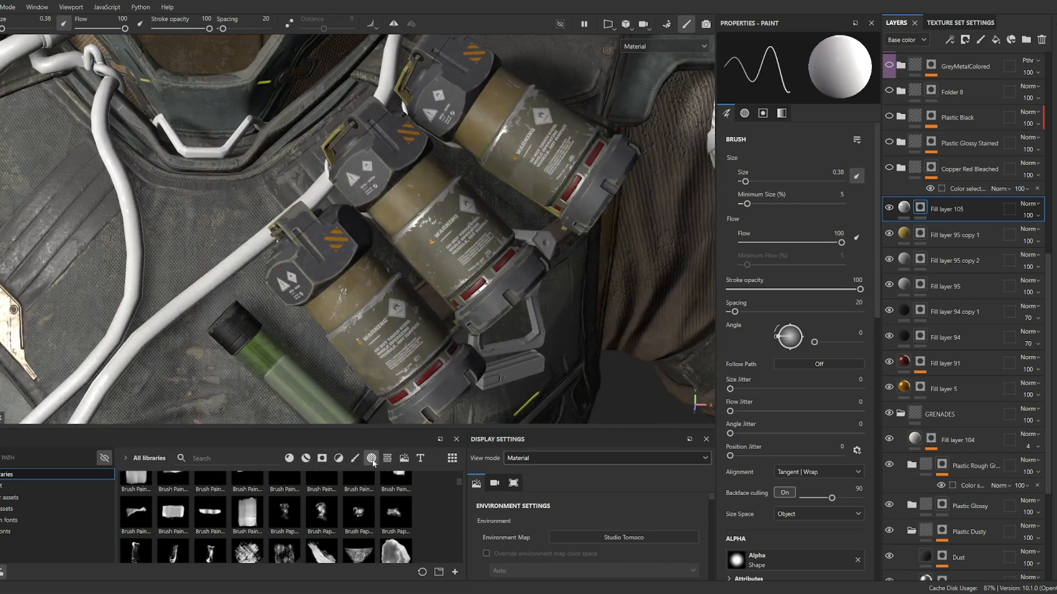
# Enlarge the asset library and choose the Hexagon Half Arrow alpha, with the brush size at 1.64.
pyautogui.moveTo(307, 413); pyautogui.dragTo(303, 269)
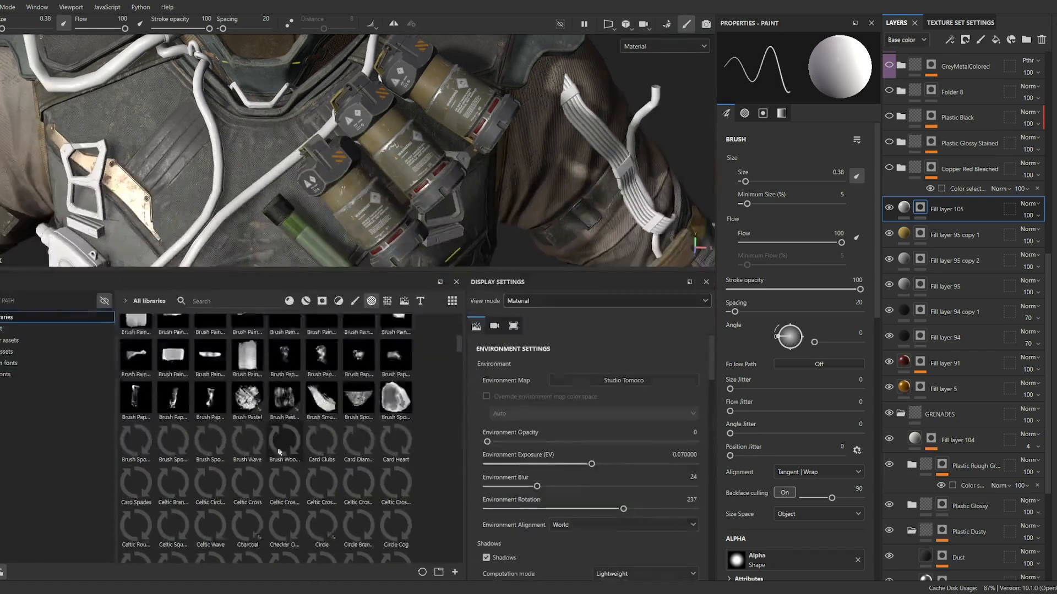
pyautogui.scroll(-4, 277, 452)
pyautogui.scroll(-5, 263, 420)
pyautogui.scroll(-5, 262, 421)
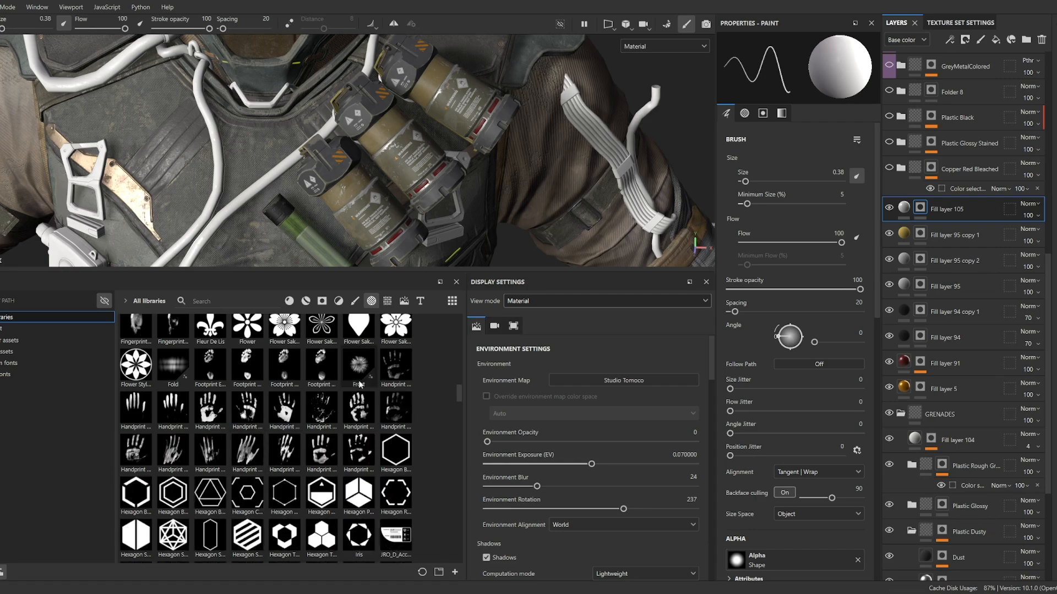
pyautogui.scroll(-3, 341, 366)
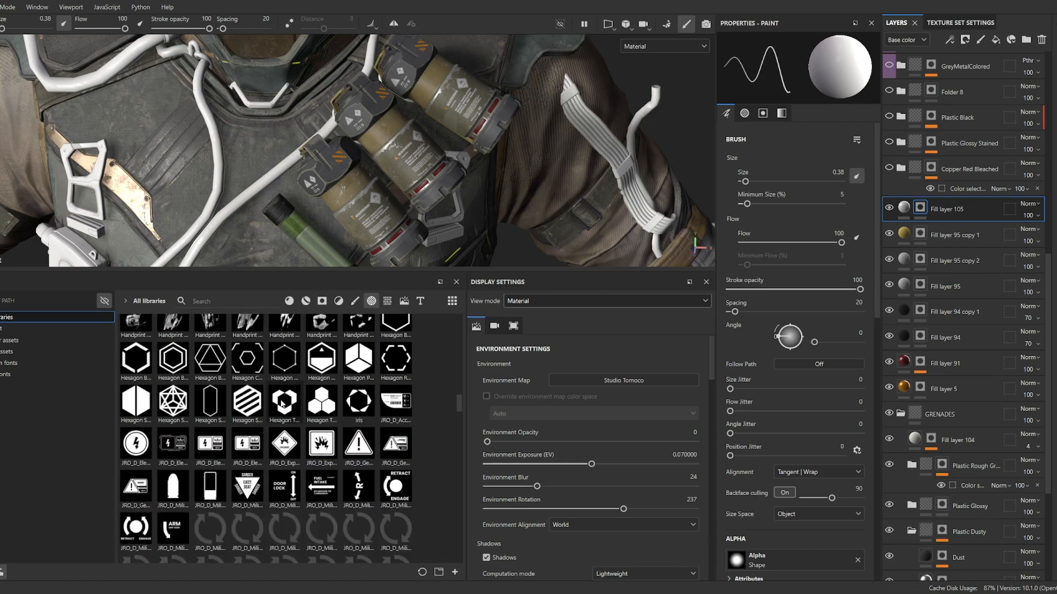
pyautogui.click(329, 365)
pyautogui.moveTo(385, 110)
pyautogui.keyDown('alt'); pyautogui.mouseDown(button='right')
pyautogui.moveTo(410, 71)
pyautogui.moveTo(373, 36)
pyautogui.mouseUp(button='right'); pyautogui.keyUp('alt')
pyautogui.keyDown('alt'); pyautogui.moveTo(379, 99); pyautogui.dragTo(387, 133, button='middle'); pyautogui.keyUp('alt')
pyautogui.keyDown('ctrl'); pyautogui.moveTo(387, 134); pyautogui.dragTo(418, 134, button='right'); pyautogui.keyUp('ctrl')
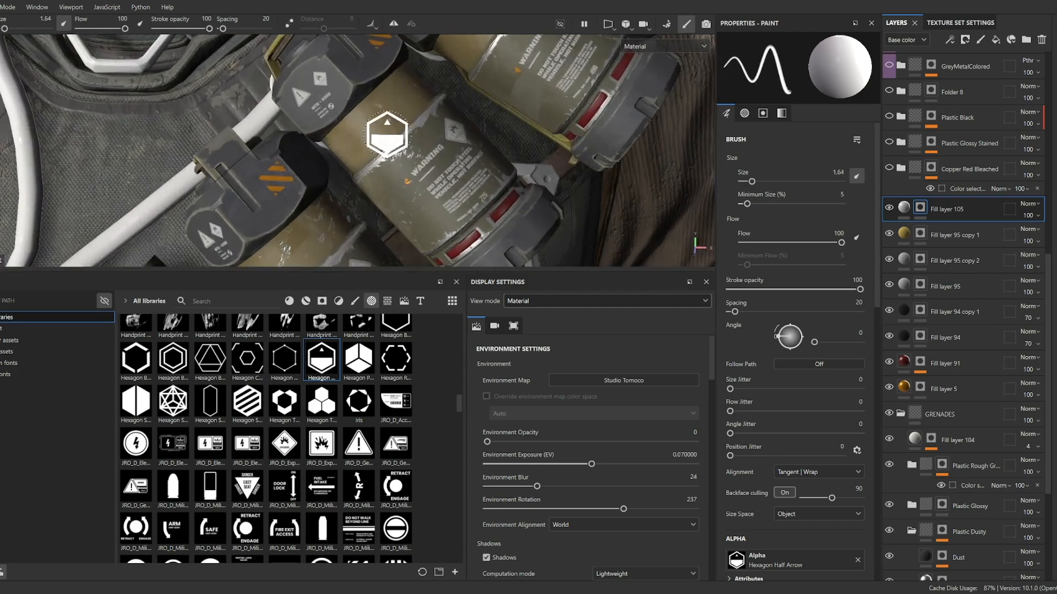
# Switch to the Basic Hard brush and set its size to 2.49.
pyautogui.click(355, 301)
pyautogui.scroll(10, 226, 386)
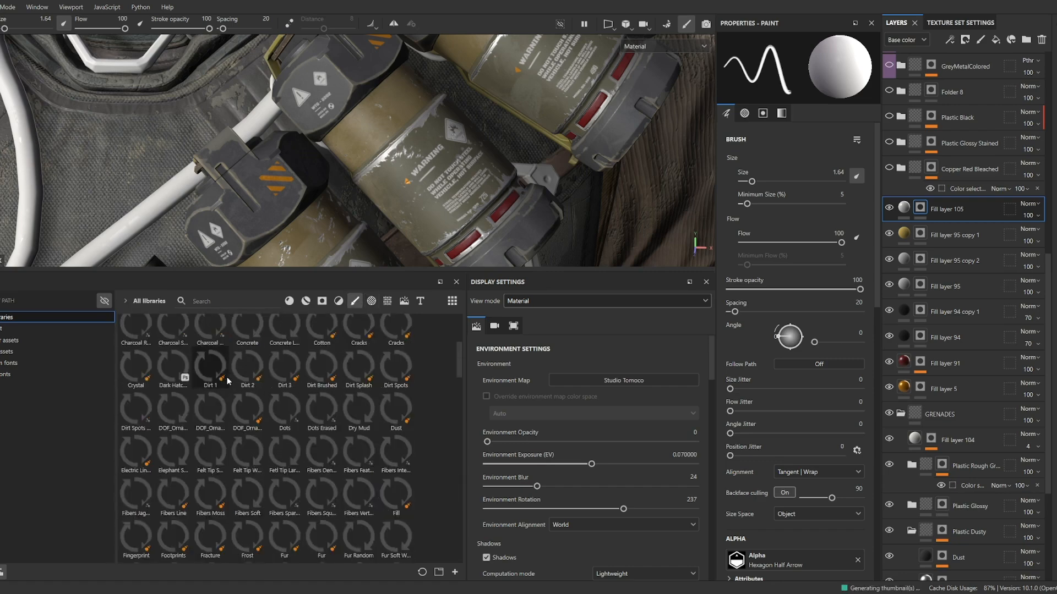
pyautogui.click(217, 373)
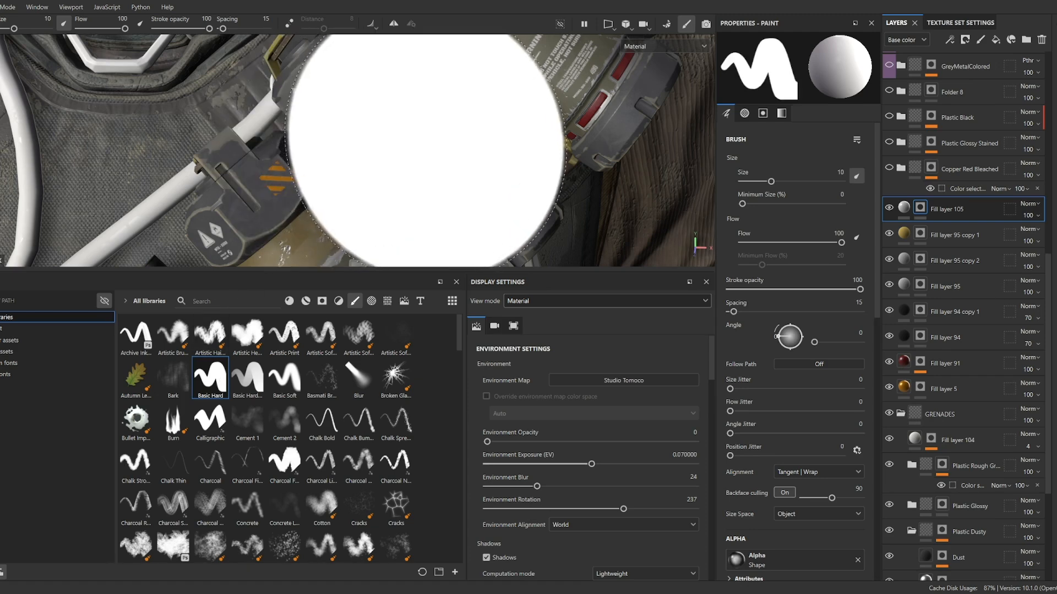
pyautogui.keyDown('ctrl'); pyautogui.moveTo(427, 137); pyautogui.dragTo(380, 137, button='right'); pyautogui.keyUp('ctrl')
# Assign the Hexagon Half Arrow alpha from the library to the Basic Hard brush.
pyautogui.click(372, 301)
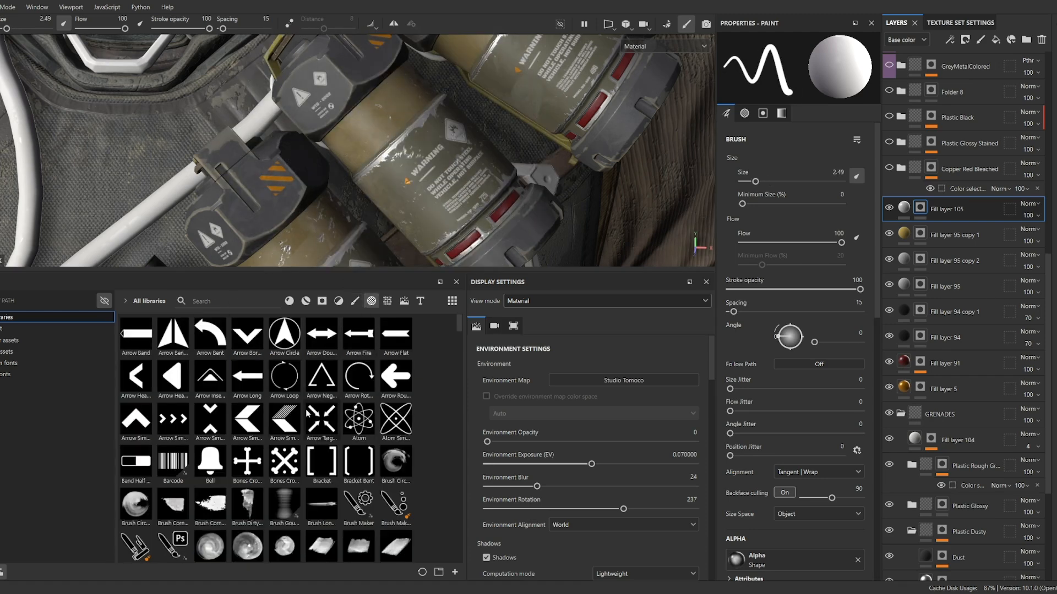
pyautogui.scroll(-10, 313, 442)
pyautogui.scroll(-5, 313, 442)
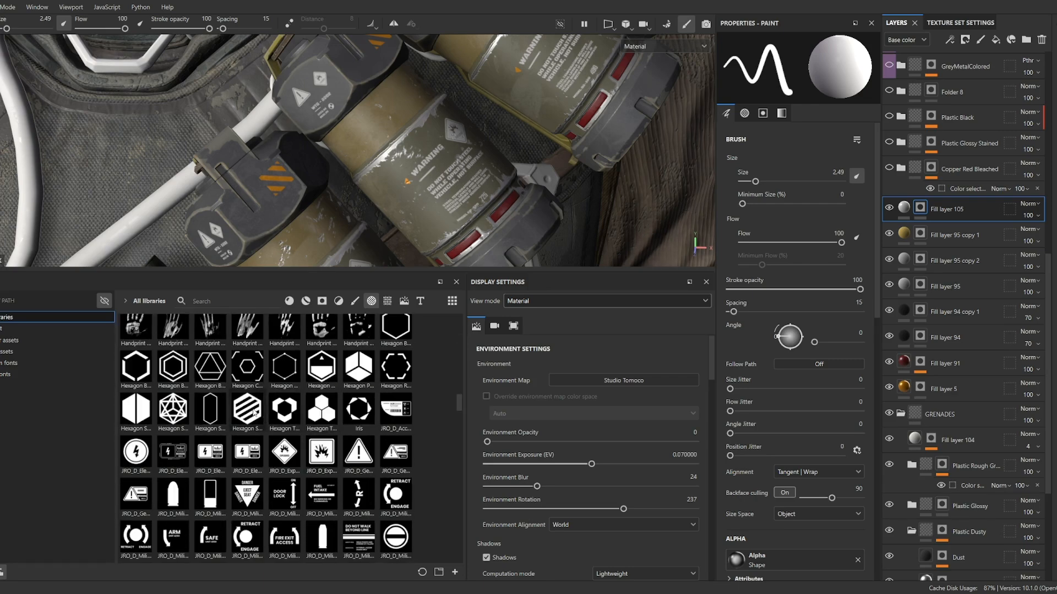
pyautogui.click(317, 372)
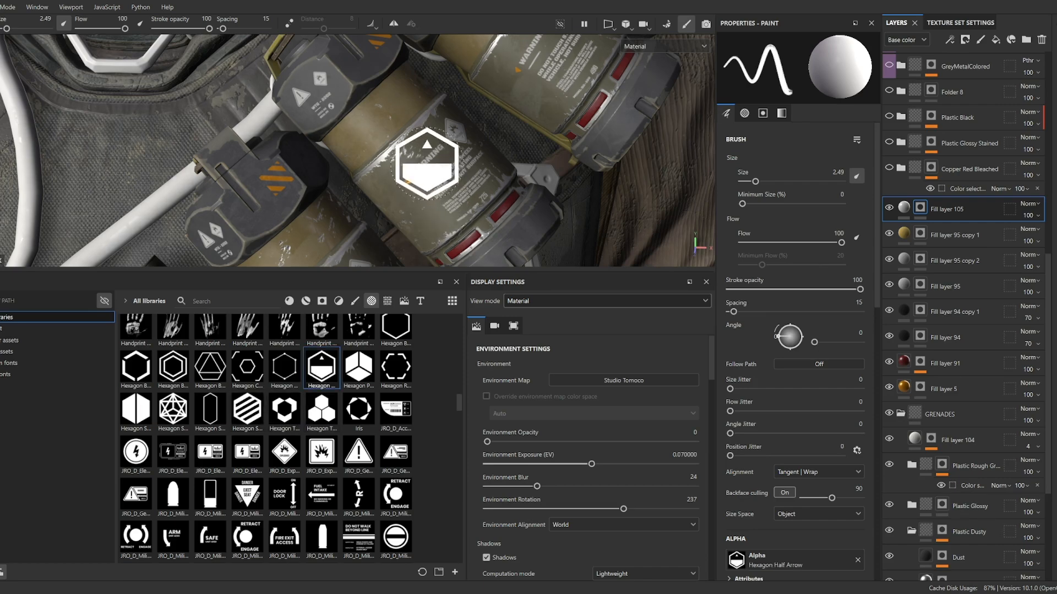
# Stamp the hexagon decal on the middle grenade's tan band with the brush angle at 315 and size 0.95.
pyautogui.keyDown('alt'); pyautogui.moveTo(401, 114); pyautogui.dragTo(379, 179, button='middle'); pyautogui.keyUp('alt')
pyautogui.scroll(2, 380, 179)
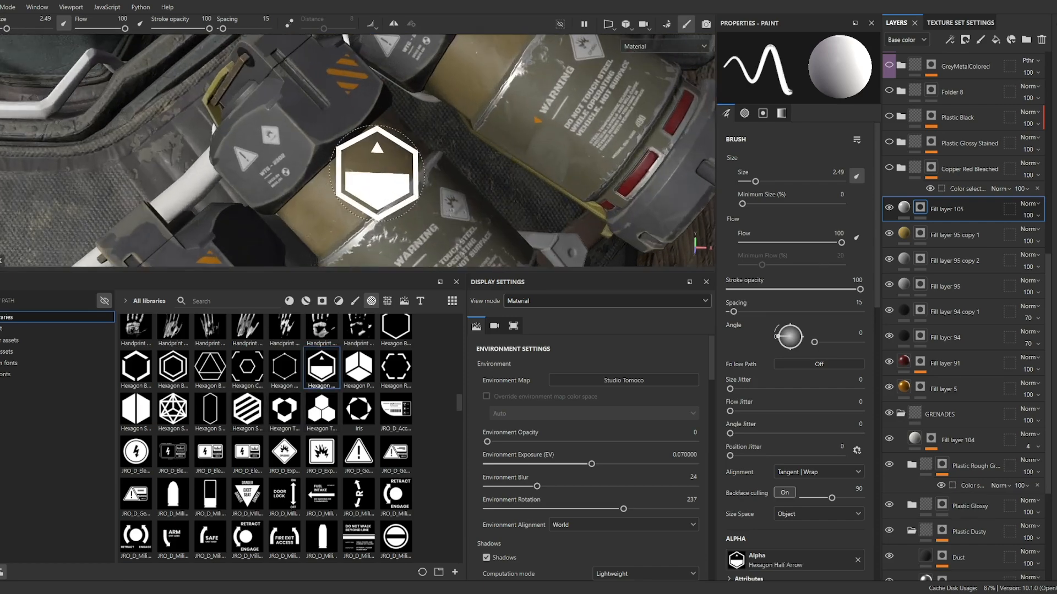
pyautogui.keyDown('ctrl'); pyautogui.moveTo(362, 173); pyautogui.dragTo(361, 194); pyautogui.keyUp('ctrl')
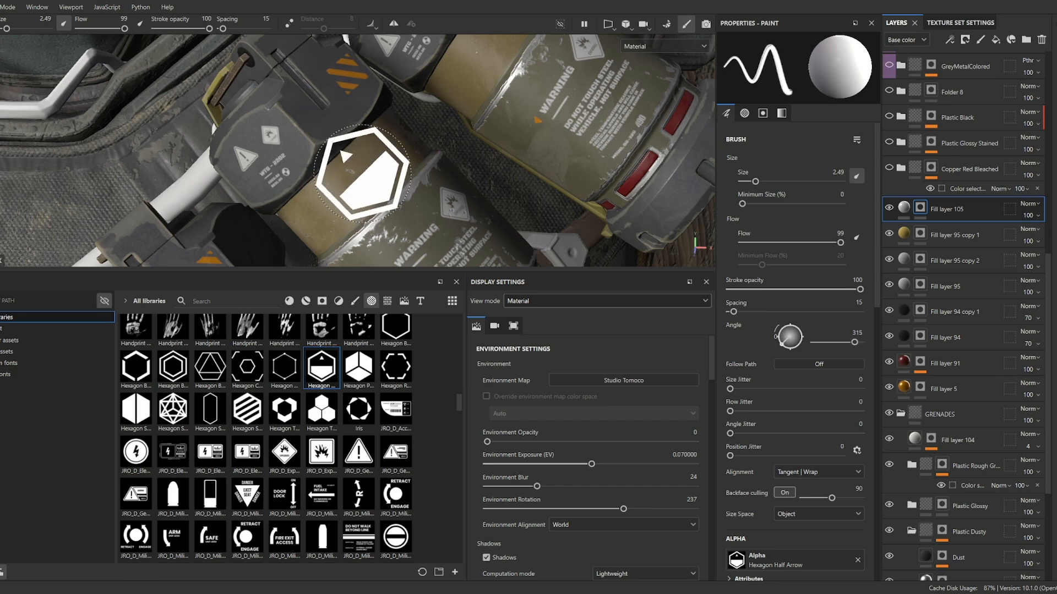
pyautogui.moveTo(363, 173)
pyautogui.keyDown('ctrl'); pyautogui.mouseDown(button='right')
pyautogui.moveTo(318, 174)
pyautogui.moveTo(337, 173)
pyautogui.moveTo(349, 191)
pyautogui.mouseUp(button='right'); pyautogui.keyUp('ctrl')
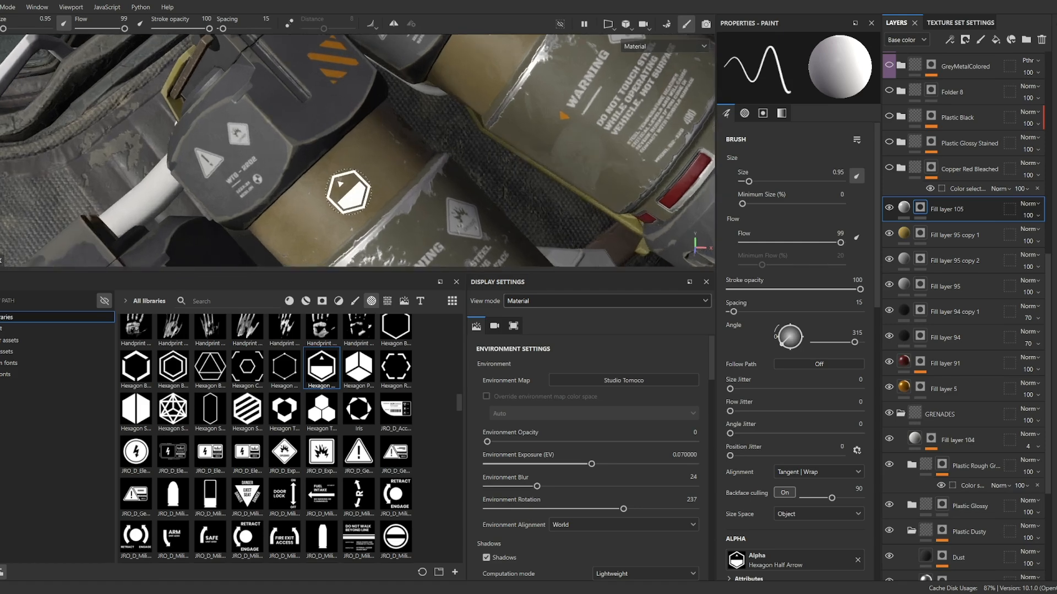
pyautogui.click(348, 192)
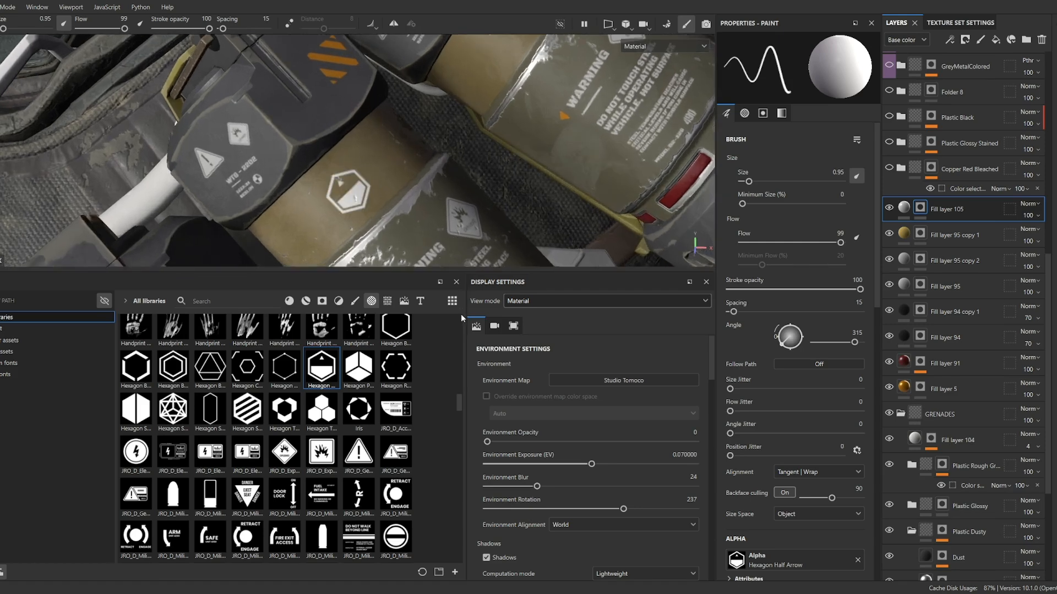
# Reduce the brush size to 0.1 and disable Fill layer 105's rough, nrm, and metal channels.
pyautogui.keyDown('alt'); pyautogui.moveTo(364, 185); pyautogui.dragTo(467, 204, button='right'); pyautogui.keyUp('alt')
pyautogui.keyDown('ctrl'); pyautogui.moveTo(382, 203); pyautogui.dragTo(379, 204, button='right'); pyautogui.keyUp('ctrl')
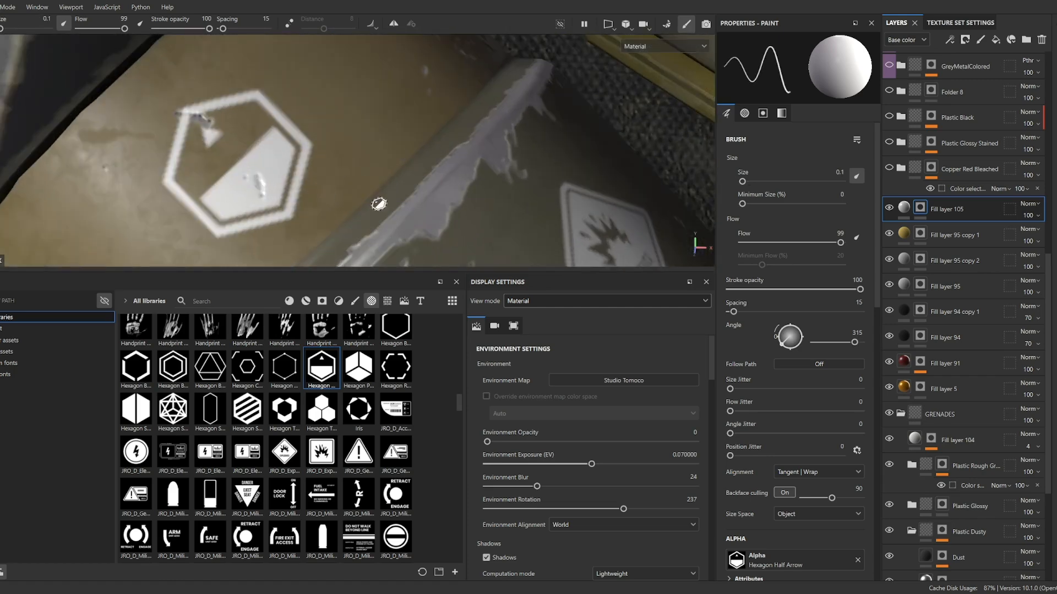
pyautogui.keyDown('alt'); pyautogui.moveTo(379, 204); pyautogui.dragTo(397, 184); pyautogui.keyUp('alt')
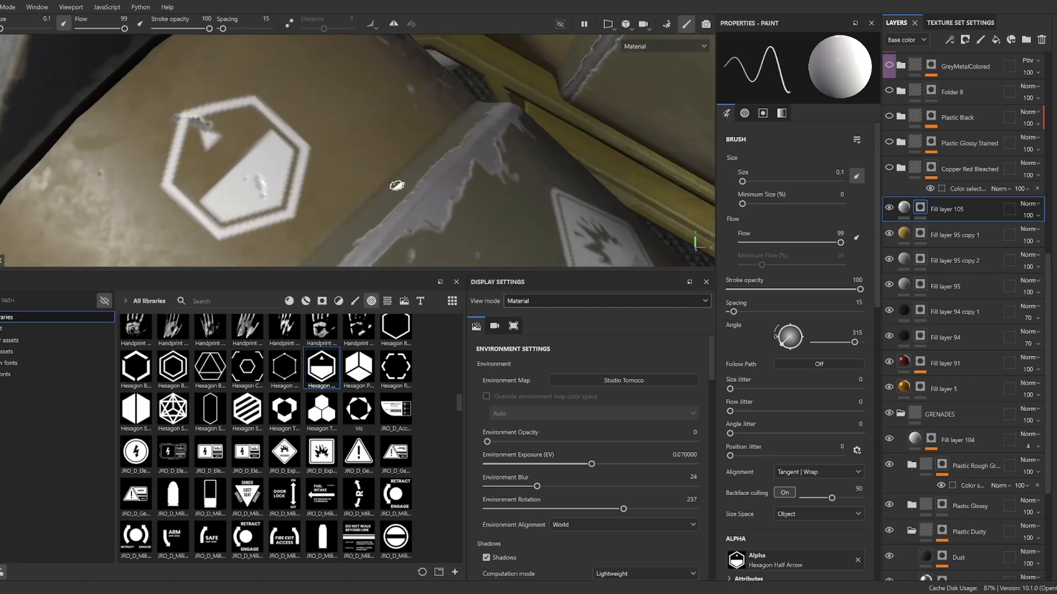
pyautogui.click(903, 210)
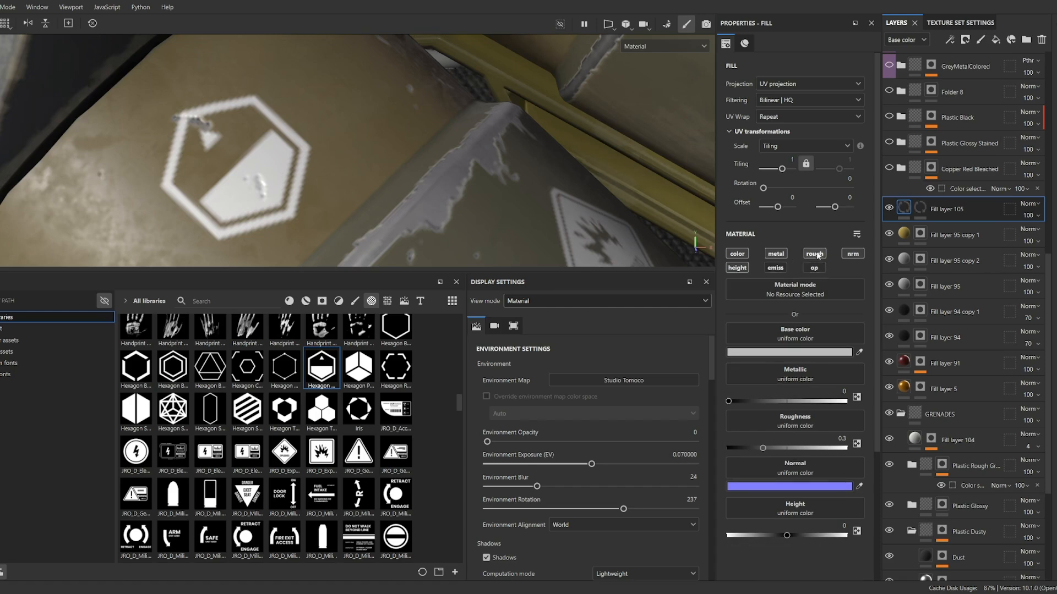
pyautogui.click(814, 254)
pyautogui.click(852, 253)
pyautogui.click(776, 254)
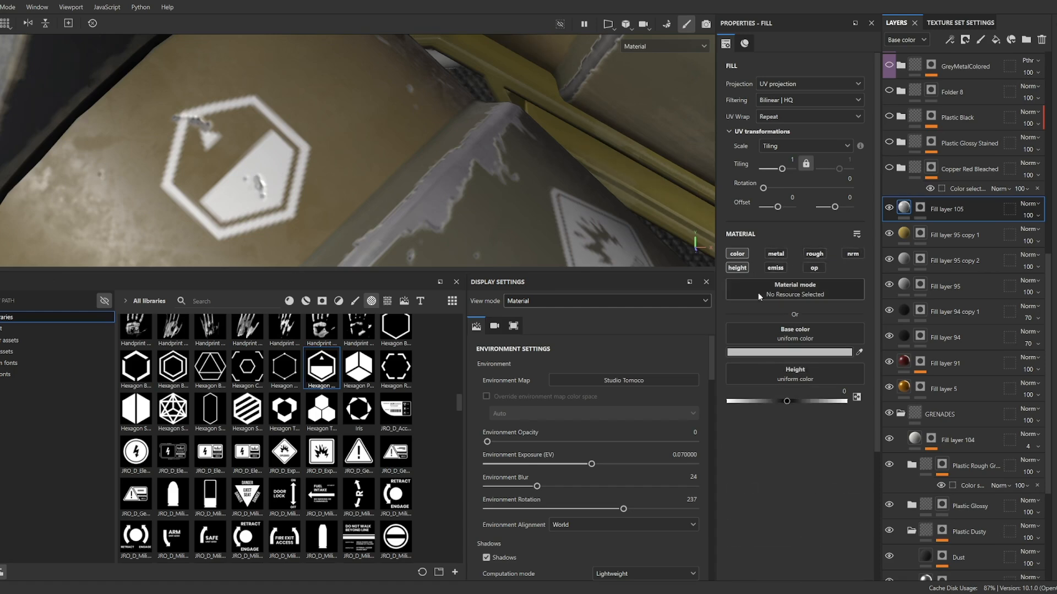
# Set Fill layer 105's height to 0.0045 and inspect the hexagon decal on the grenade up close.
pyautogui.click(788, 403)
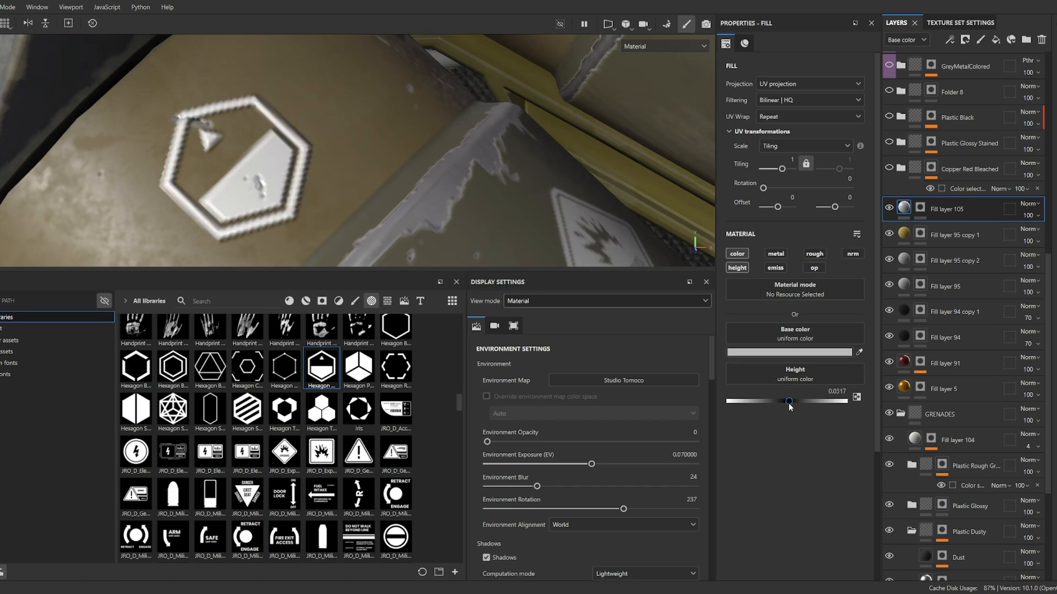
pyautogui.moveTo(788, 402); pyautogui.dragTo(787, 402)
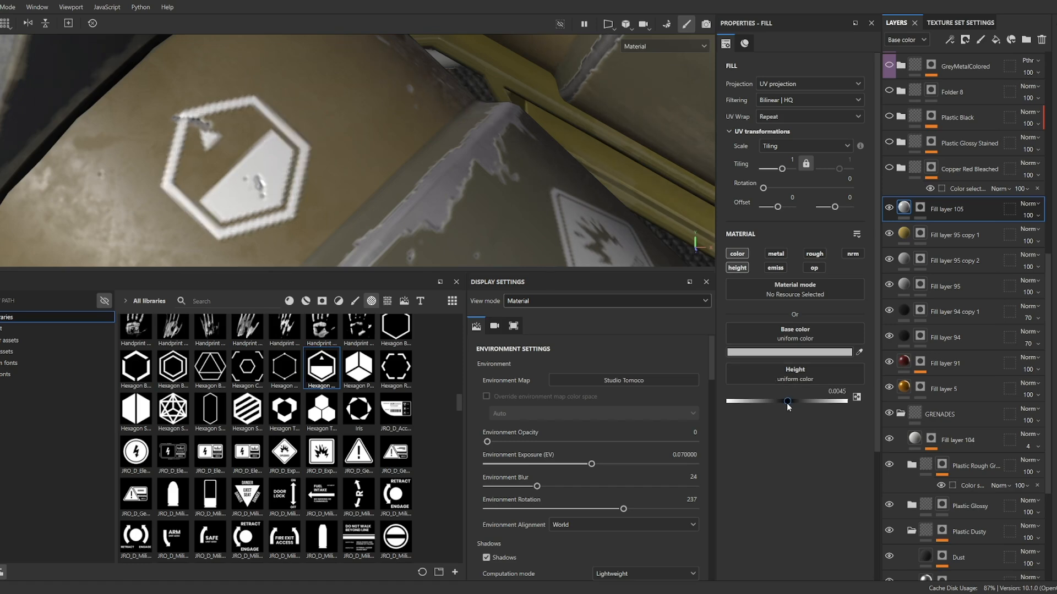
pyautogui.scroll(-5, 302, 159)
pyautogui.scroll(8, 270, 157)
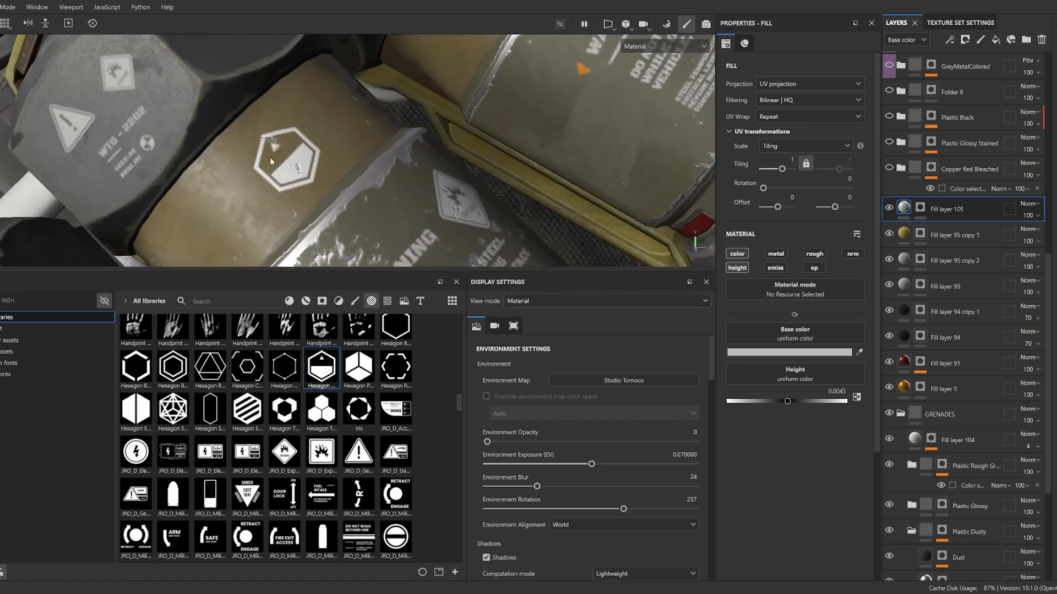
pyautogui.keyDown('alt'); pyautogui.moveTo(276, 175); pyautogui.dragTo(349, 139); pyautogui.keyUp('alt')
pyautogui.scroll(-5, 365, 171)
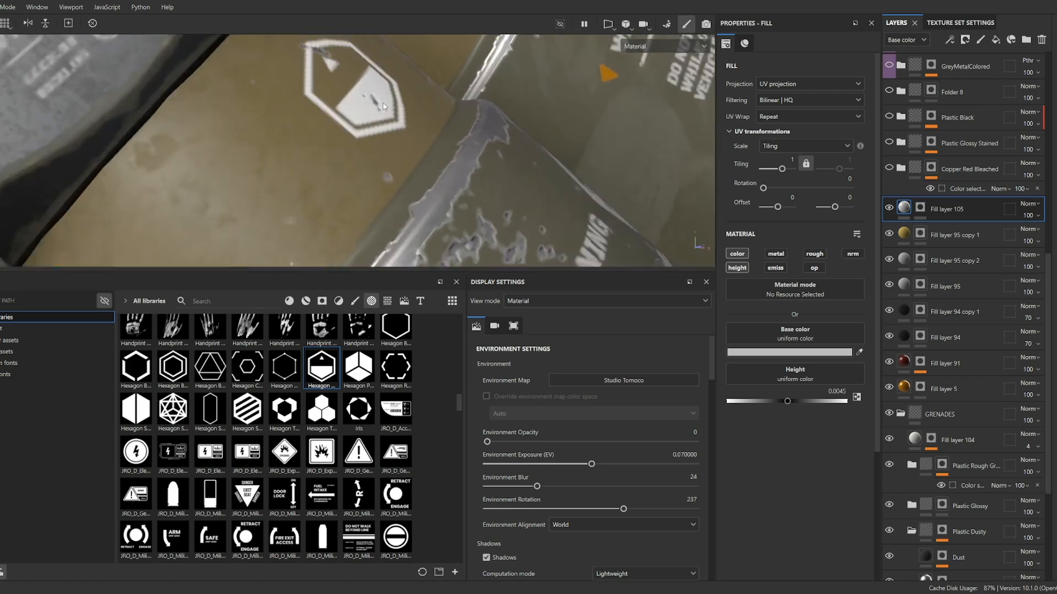
# Rotate the environment lighting to 313 and inspect the hexagon decal on the grenade's tan band from several angles.
pyautogui.scroll(5, 346, 141)
pyautogui.keyDown('shift'); pyautogui.moveTo(347, 141); pyautogui.dragTo(394, 147, button='right'); pyautogui.keyUp('shift')
pyautogui.scroll(-6, 395, 147)
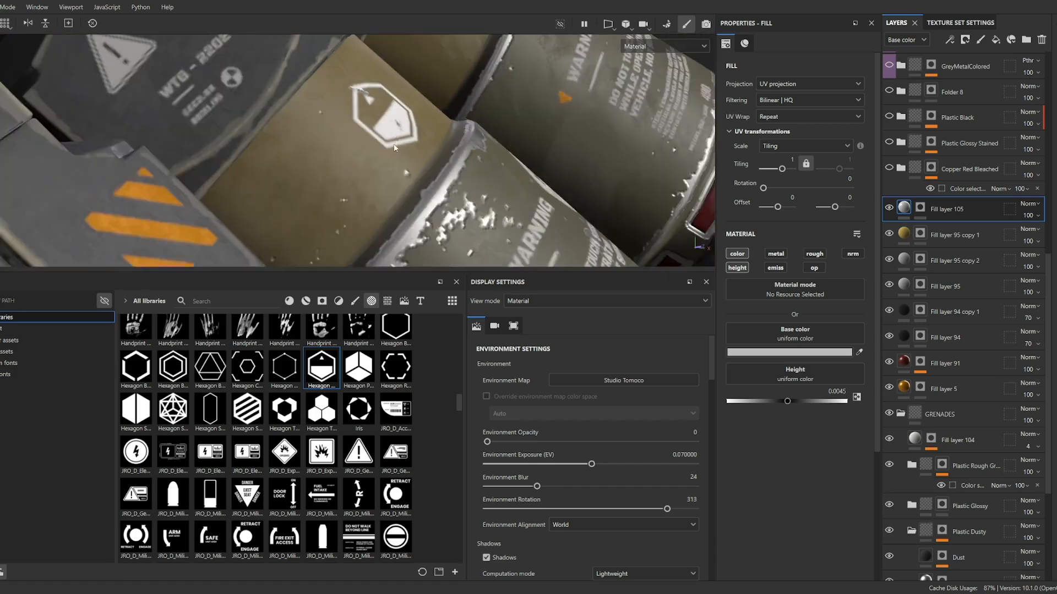
pyautogui.moveTo(394, 147)
pyautogui.keyDown('alt'); pyautogui.mouseDown()
pyautogui.moveTo(300, 179)
pyautogui.moveTo(318, 194)
pyautogui.moveTo(380, 195)
pyautogui.moveTo(401, 132)
pyautogui.mouseUp(); pyautogui.keyUp('alt')
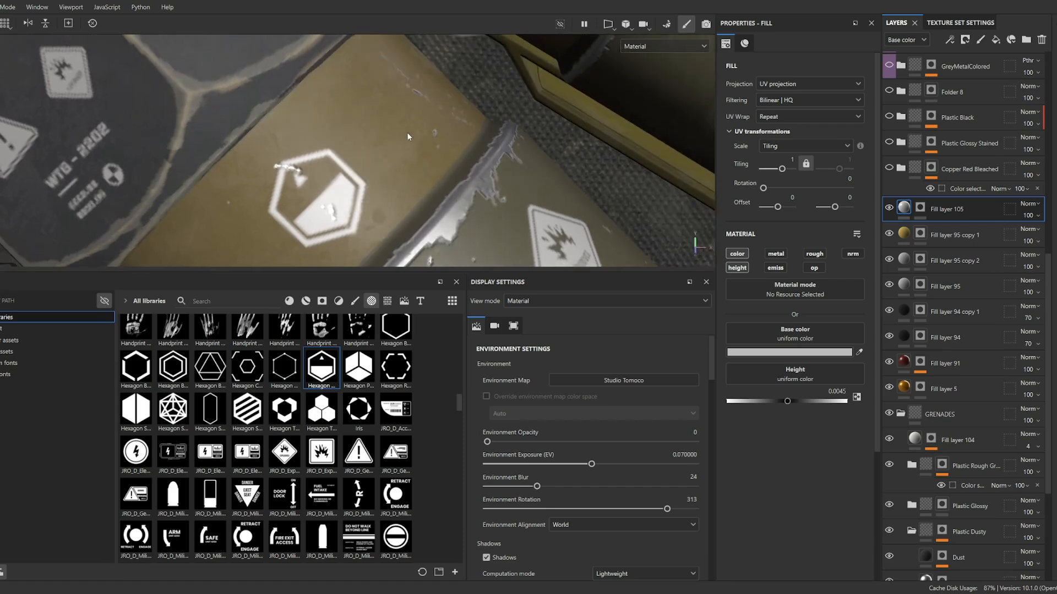
# Enable Fill layer 105's rough channel and set its roughness to 0.6199.
pyautogui.click(809, 254)
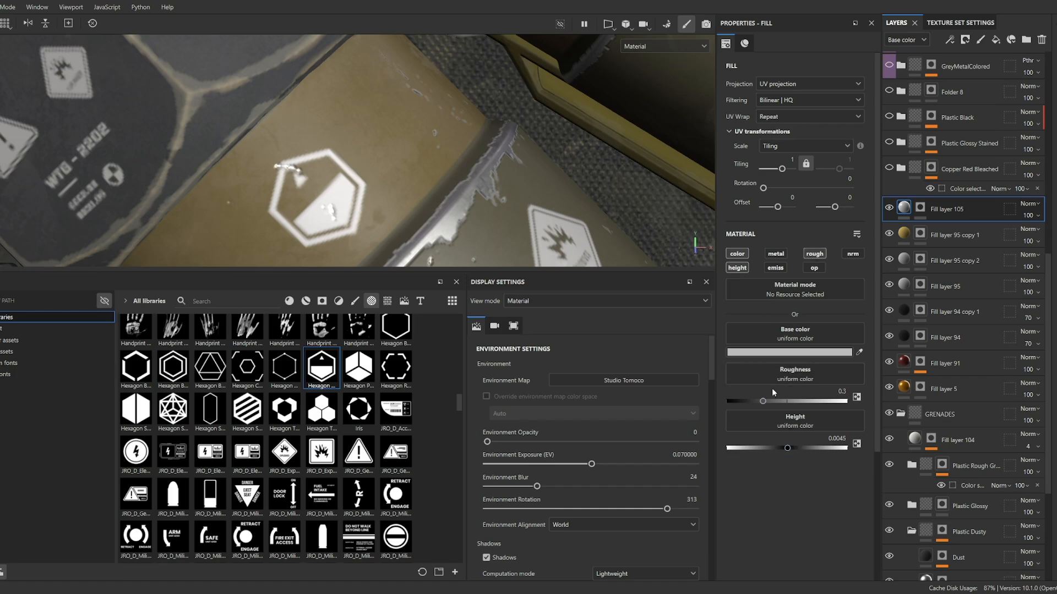
pyautogui.moveTo(763, 401); pyautogui.dragTo(814, 401)
pyautogui.keyDown('alt'); pyautogui.moveTo(435, 234); pyautogui.dragTo(170, 178, button='right'); pyautogui.keyUp('alt')
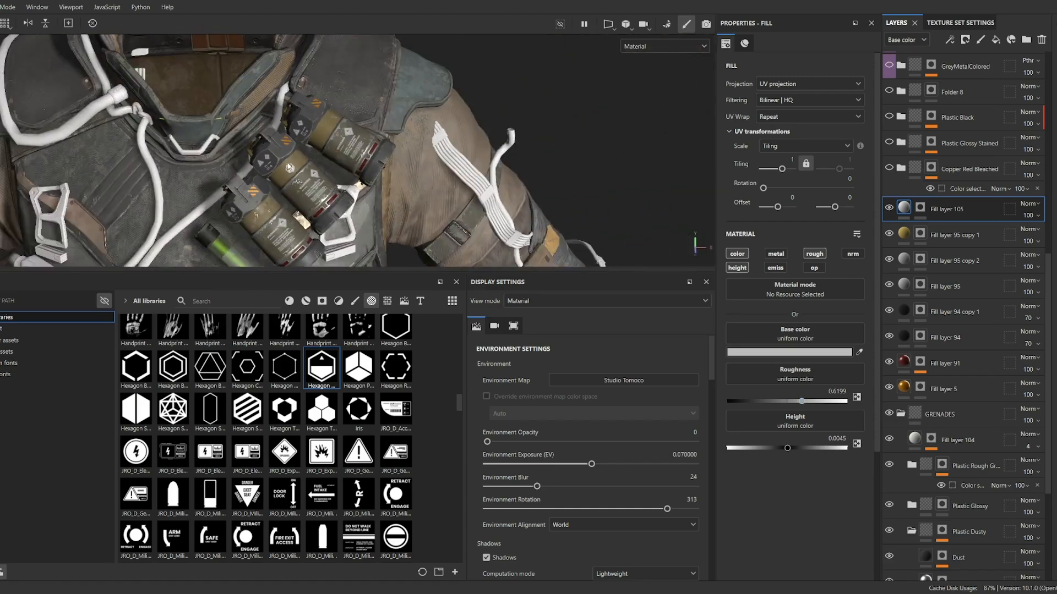
# Try teal and purple on the hexagon decal and settle on green as Fill layer 105's base color.
pyautogui.keyDown('alt'); pyautogui.moveTo(214, 172); pyautogui.dragTo(287, 142); pyautogui.keyUp('alt')
pyautogui.keyDown('alt'); pyautogui.moveTo(275, 158); pyautogui.dragTo(325, 165, button='right'); pyautogui.keyUp('alt')
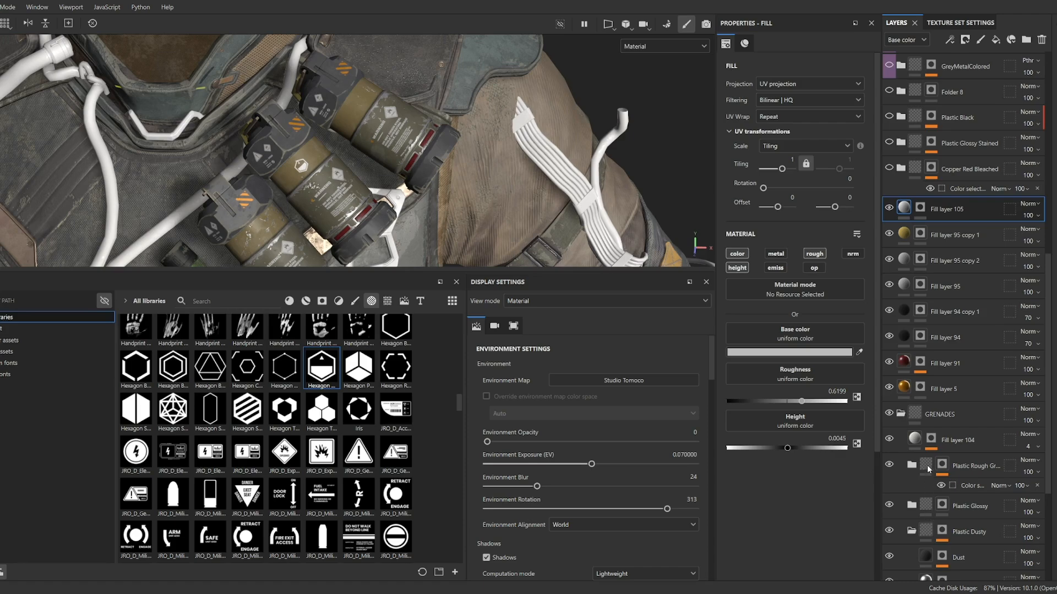
pyautogui.click(879, 463)
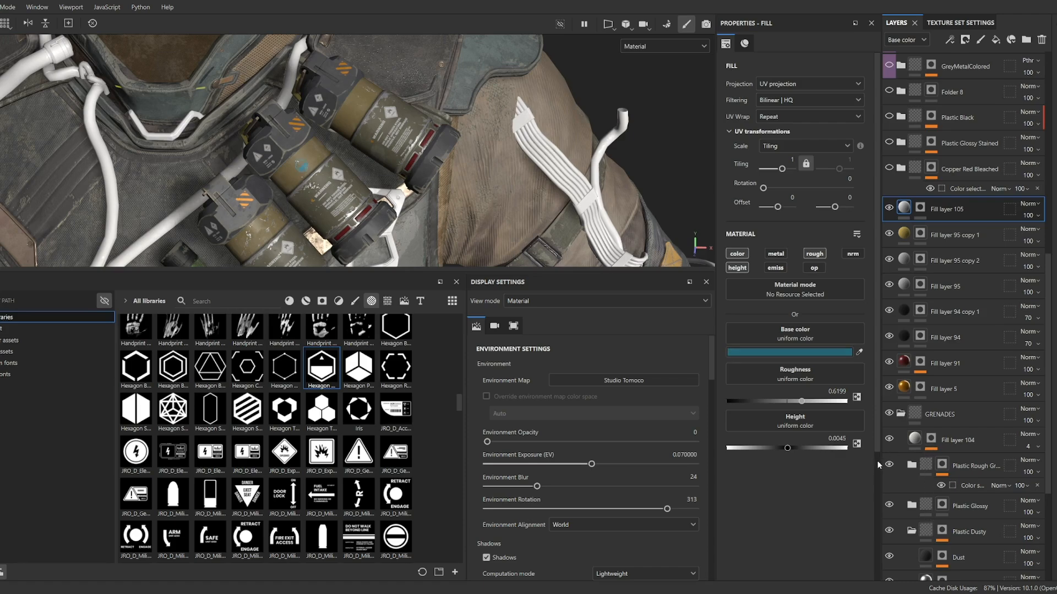
pyautogui.moveTo(926, 435); pyautogui.dragTo(929, 403)
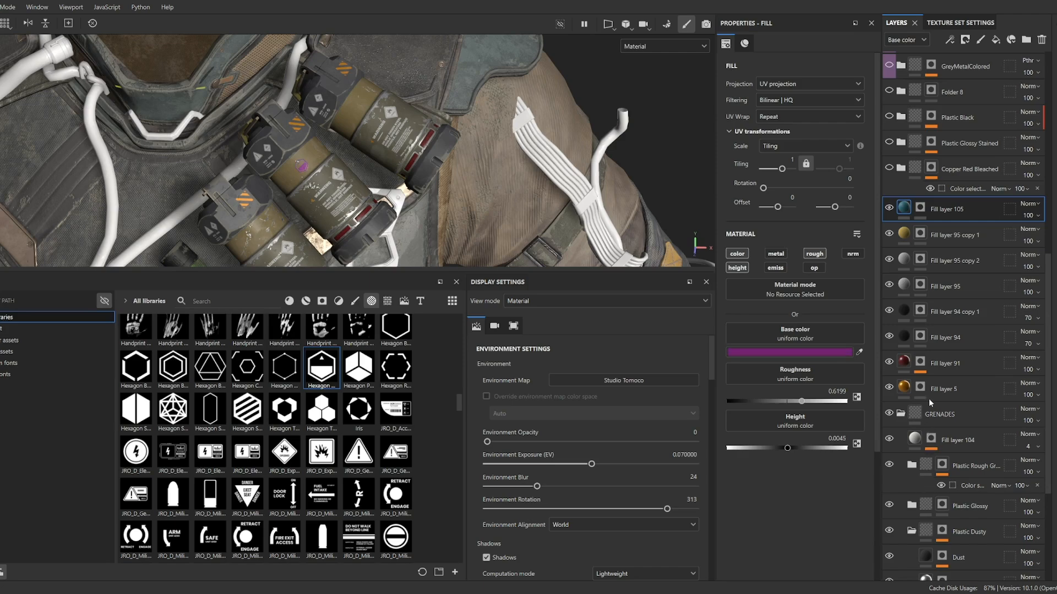
pyautogui.moveTo(934, 467); pyautogui.dragTo(933, 474)
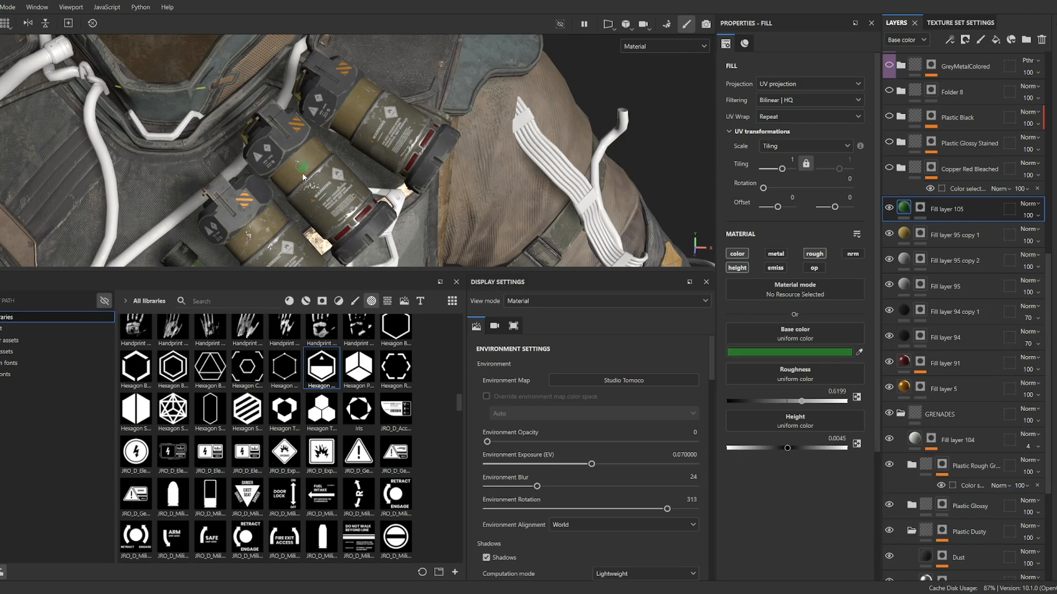
pyautogui.scroll(6, 302, 172)
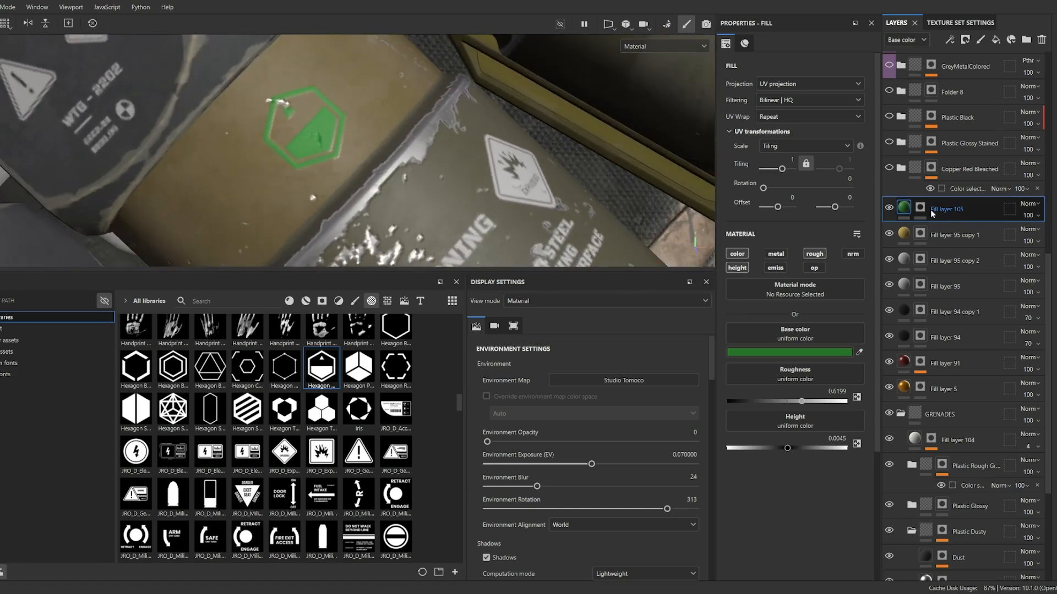
# Group Fill layer 105, Fill layer 95 copy 1, Fill layer 95 copy 2 and Fill layer 95 into one folder.
pyautogui.keyDown('alt'); pyautogui.moveTo(523, 243); pyautogui.dragTo(434, 99, button='middle'); pyautogui.keyUp('alt')
pyautogui.keyDown('alt'); pyautogui.moveTo(434, 99); pyautogui.dragTo(410, 184); pyautogui.keyUp('alt')
pyautogui.keyDown('alt'); pyautogui.moveTo(377, 54); pyautogui.dragTo(397, 122, button='middle'); pyautogui.keyUp('alt')
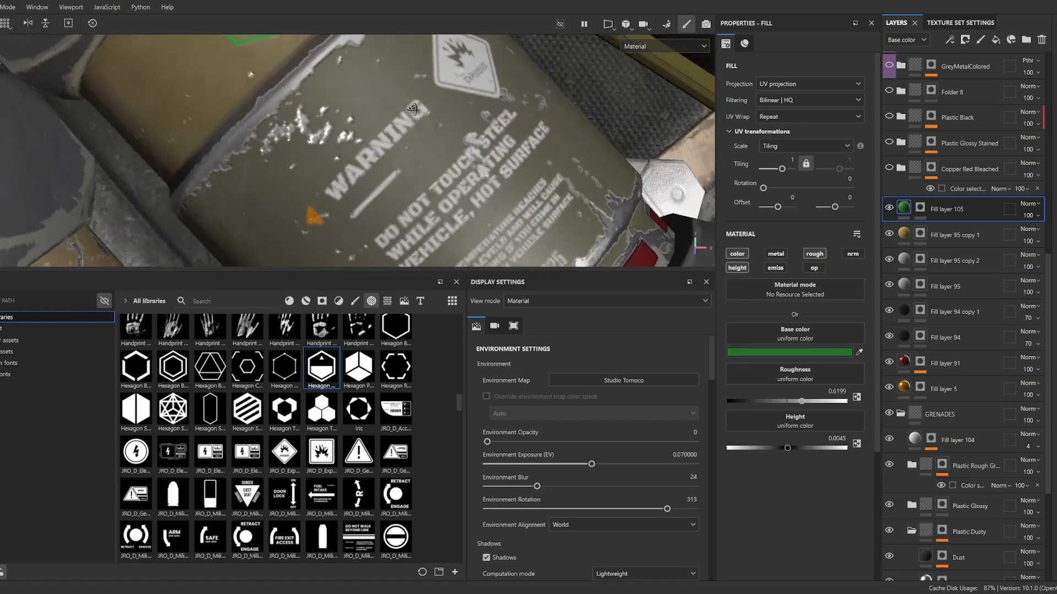
pyautogui.scroll(-3, 408, 147)
pyautogui.scroll(-3, 408, 147)
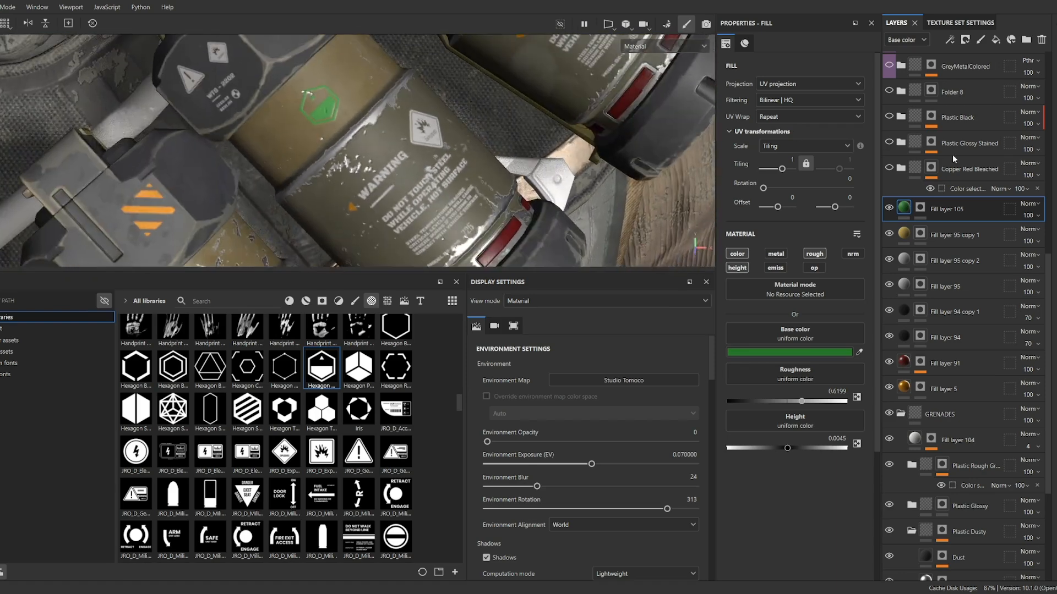
pyautogui.keyDown('shift'); pyautogui.click(947, 285); pyautogui.keyUp('shift')
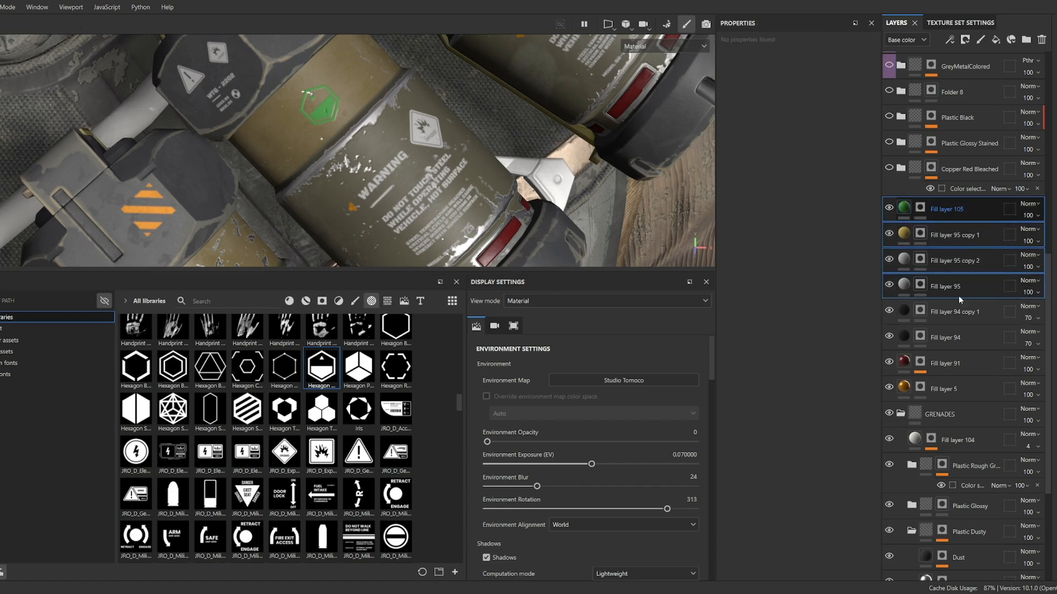
pyautogui.hotkey('ctrl', 'g')
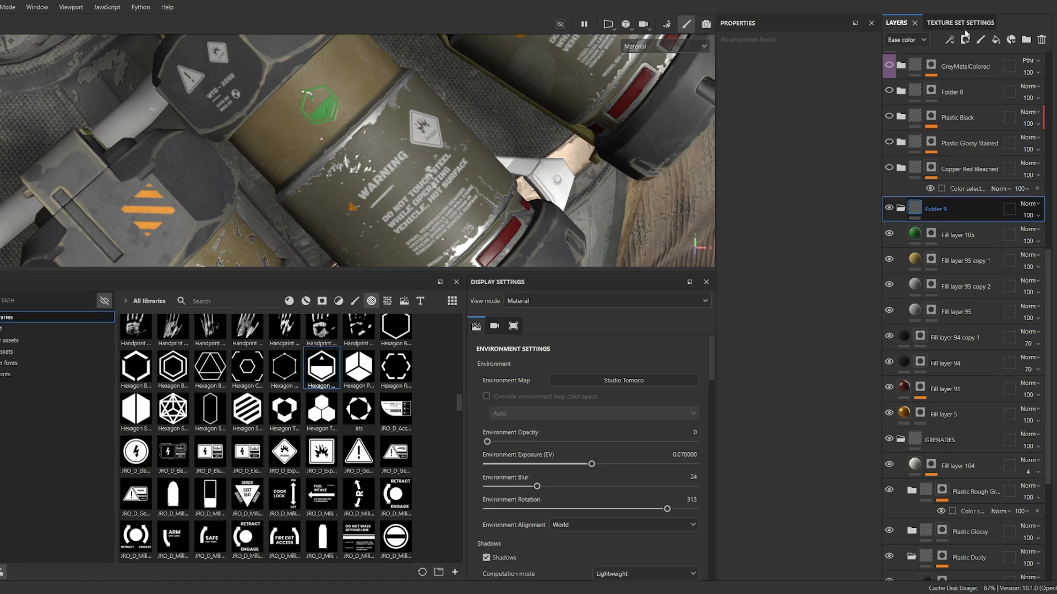
# Add a black mask with a fill effect to the decal folder and assign Grunge Map 014 as its grayscale.
pyautogui.click(965, 13)
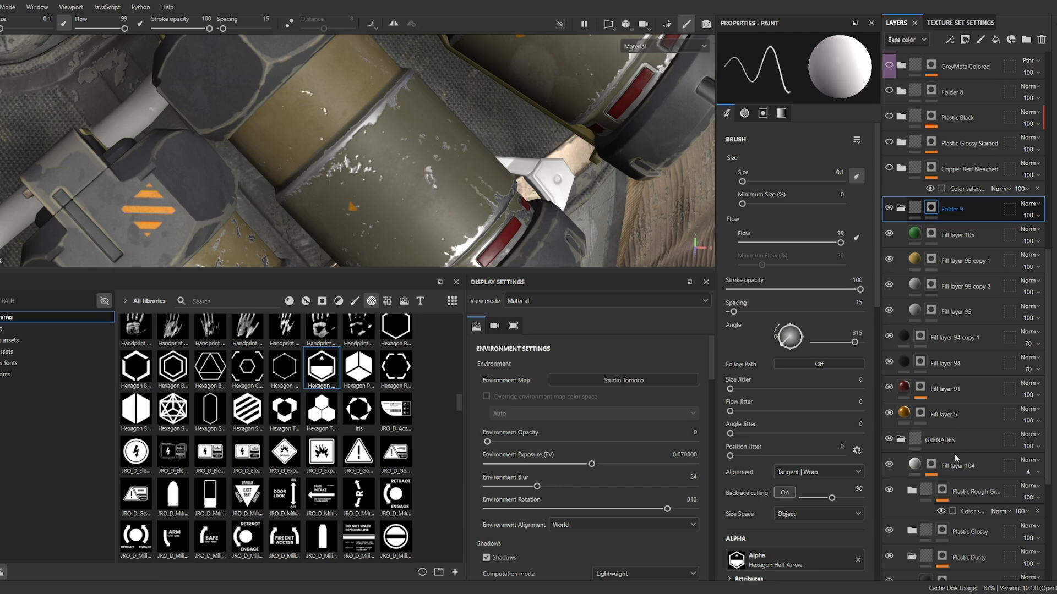
pyautogui.click(388, 301)
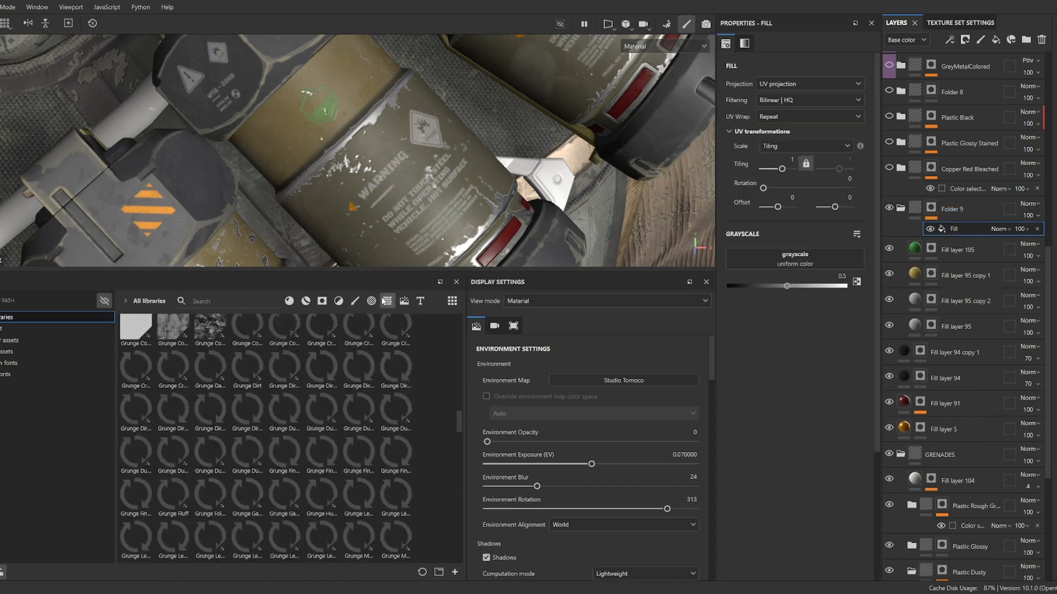
pyautogui.scroll(-5, 257, 364)
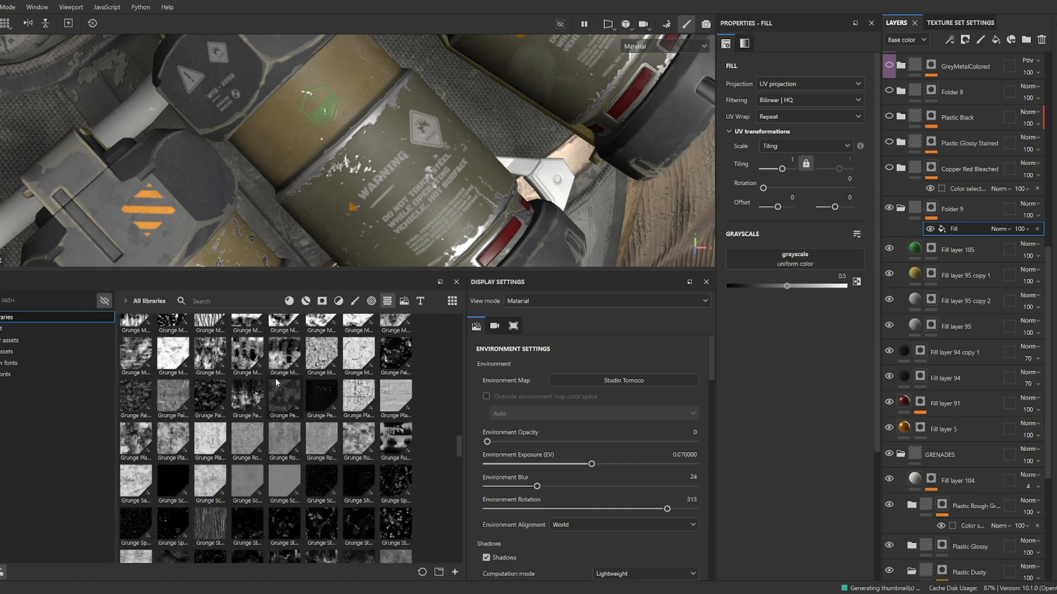
pyautogui.click(250, 358)
pyautogui.moveTo(800, 266); pyautogui.dragTo(791, 256)
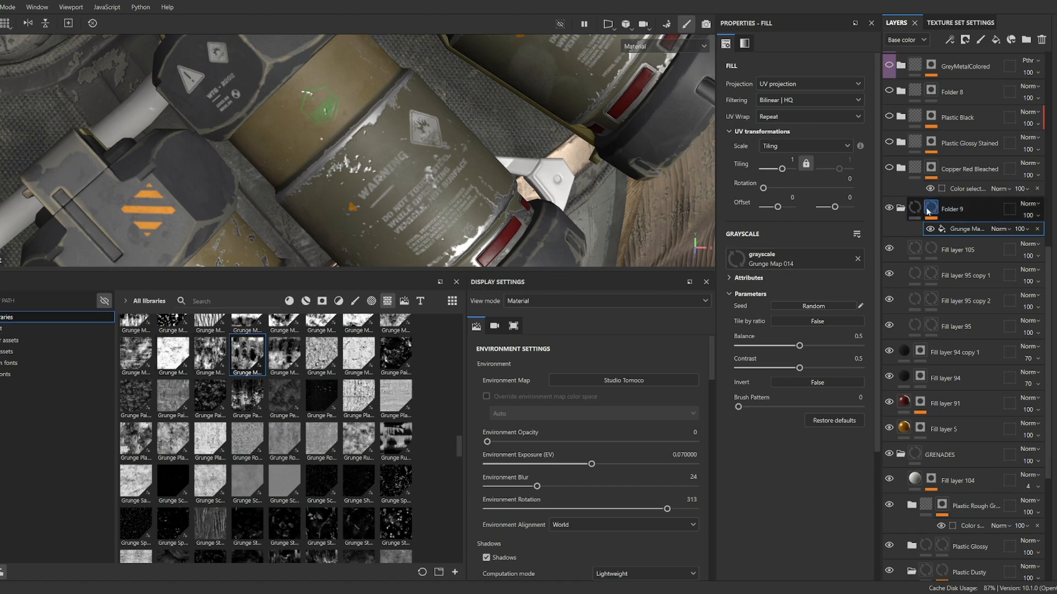
# Preview the folder's mask and set its grunge fill to tri-planar projection, tiling 11.15 and contrast 1.
pyautogui.keyDown('alt'); pyautogui.click(931, 208); pyautogui.keyUp('alt')
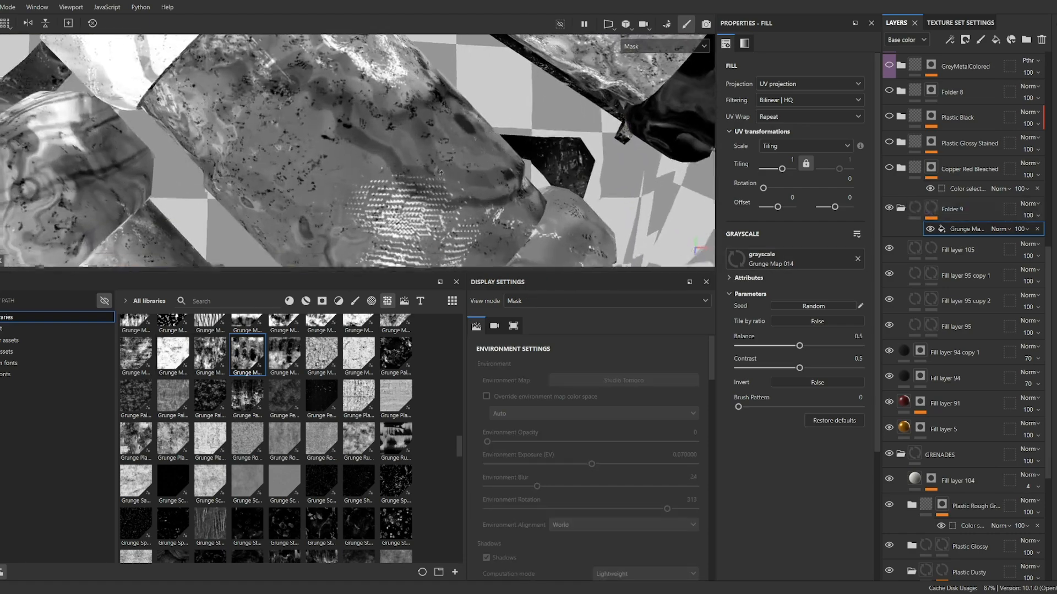
pyautogui.click(781, 84)
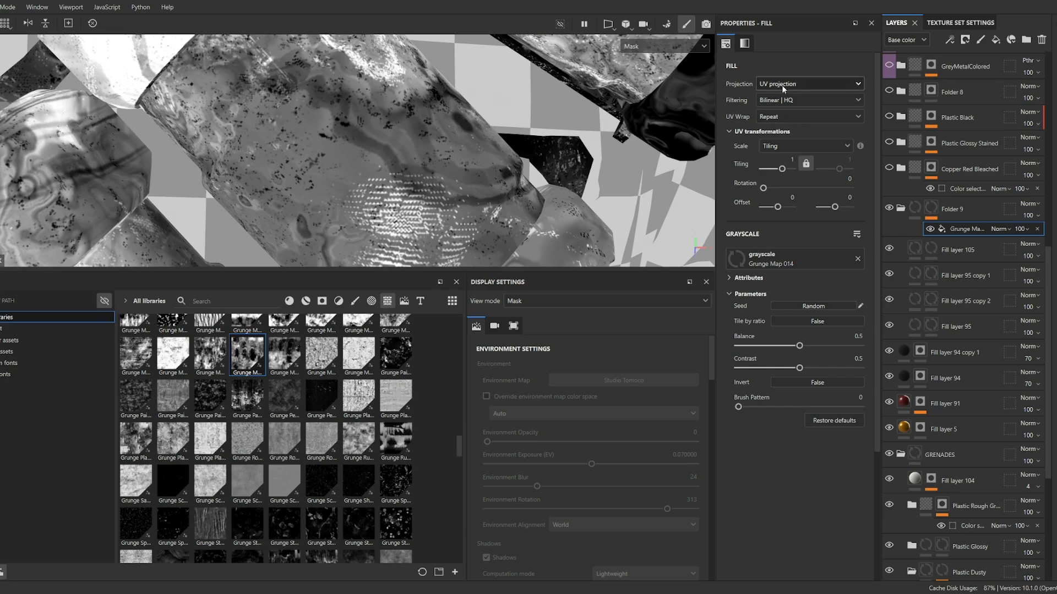
pyautogui.click(771, 117)
pyautogui.moveTo(783, 188); pyautogui.dragTo(788, 188)
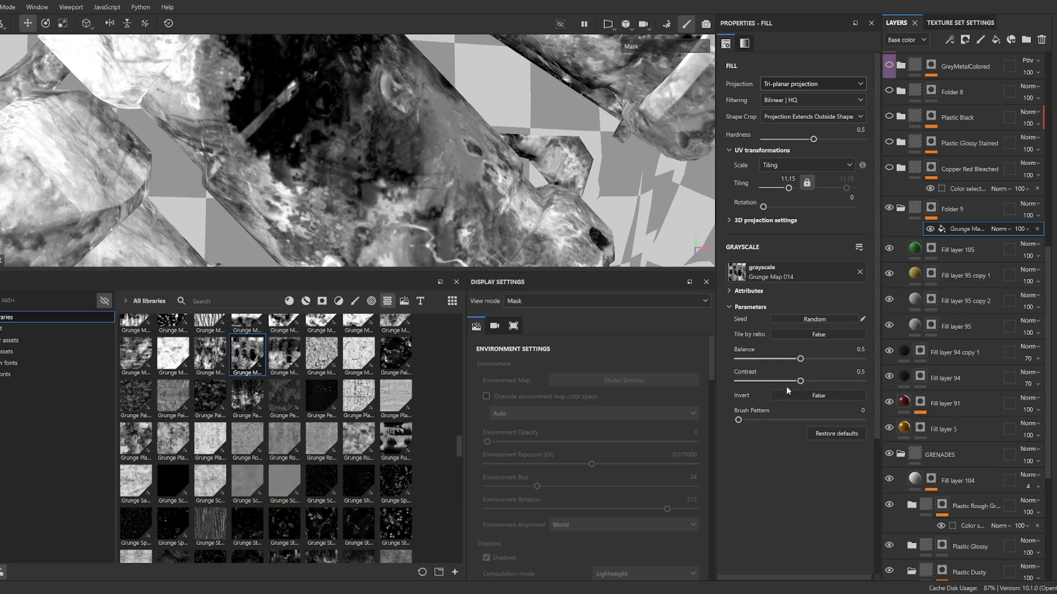
pyautogui.moveTo(801, 379); pyautogui.dragTo(995, 384)
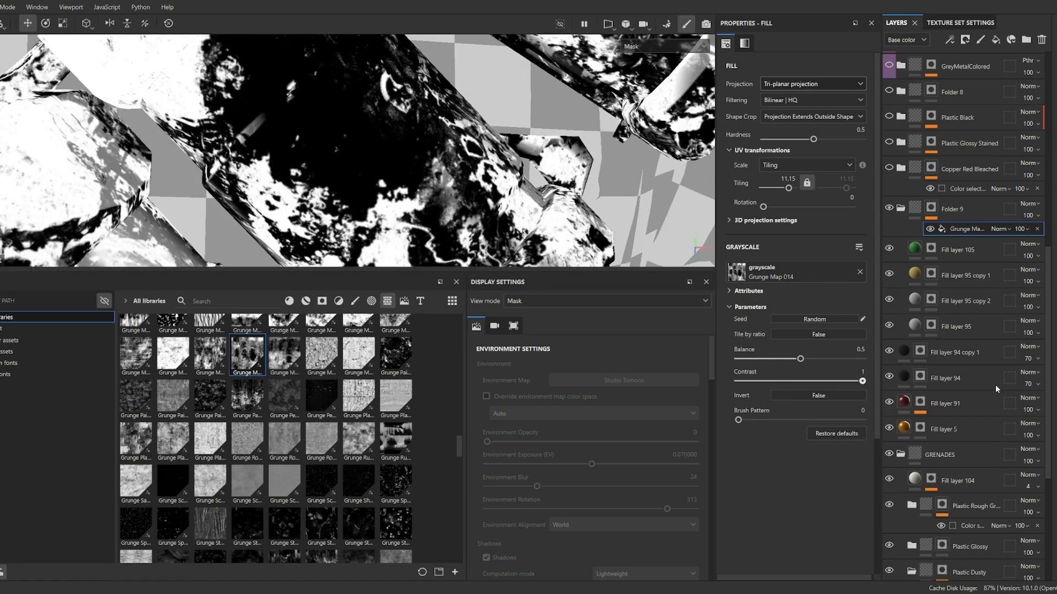
pyautogui.keyDown('alt'); pyautogui.click(917, 211); pyautogui.keyUp('alt')
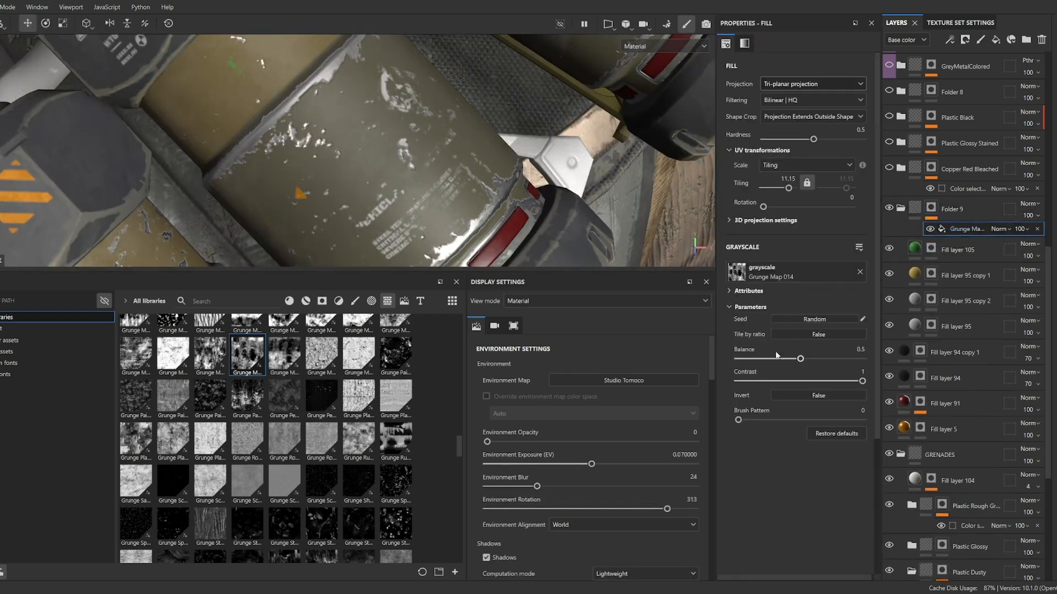
# Set the grunge mask's tiling to 13.01 and its balance to 0.78 to bring back more of the decals.
pyautogui.moveTo(800, 360); pyautogui.dragTo(827, 359)
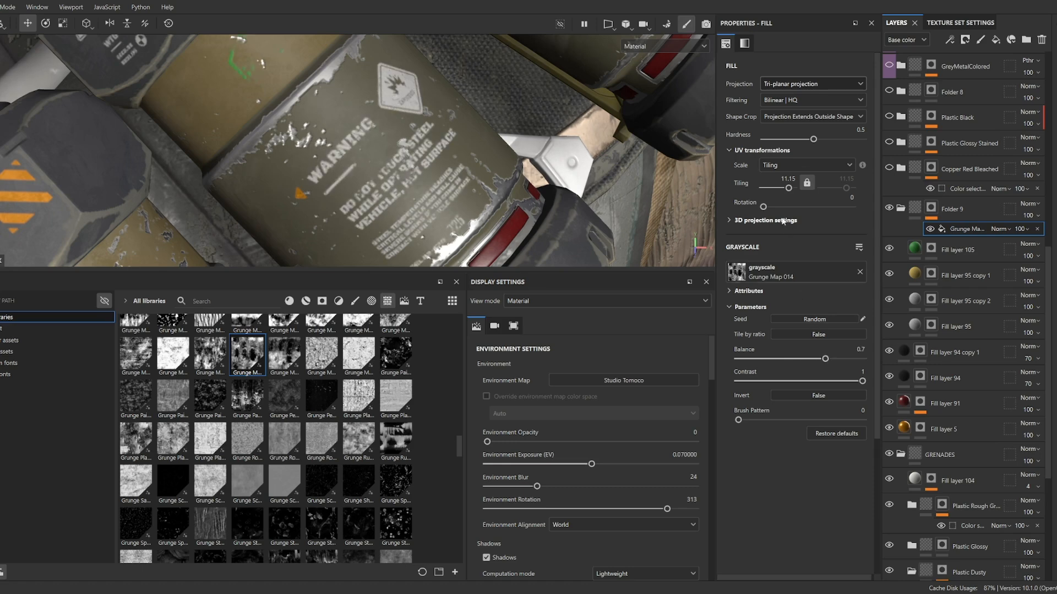
pyautogui.moveTo(789, 188); pyautogui.dragTo(789, 189)
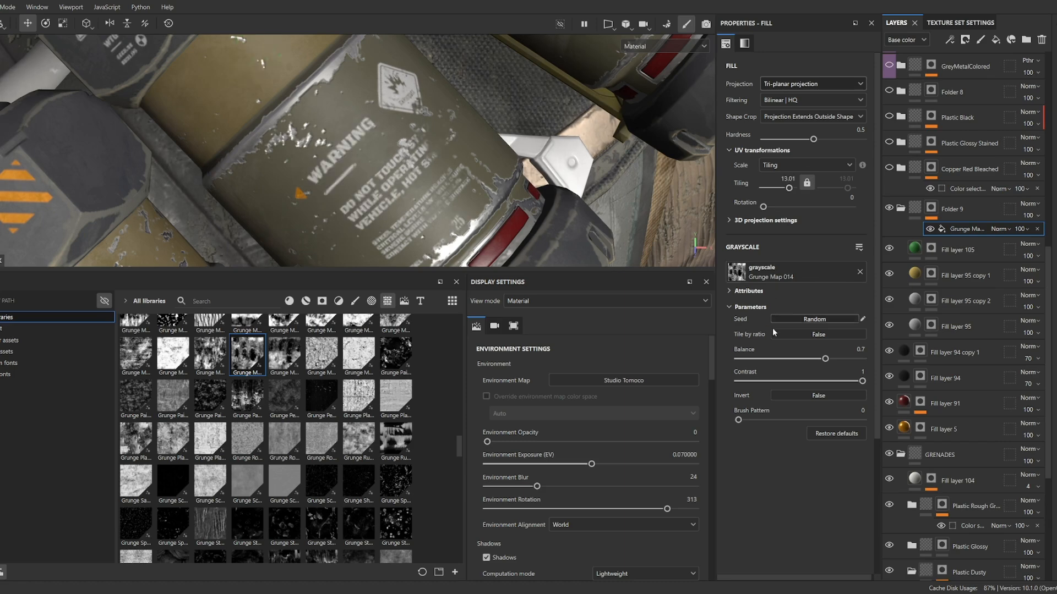
pyautogui.moveTo(826, 359)
pyautogui.mouseDown()
pyautogui.moveTo(844, 359)
pyautogui.moveTo(815, 361)
pyautogui.moveTo(835, 365)
pyautogui.mouseUp()
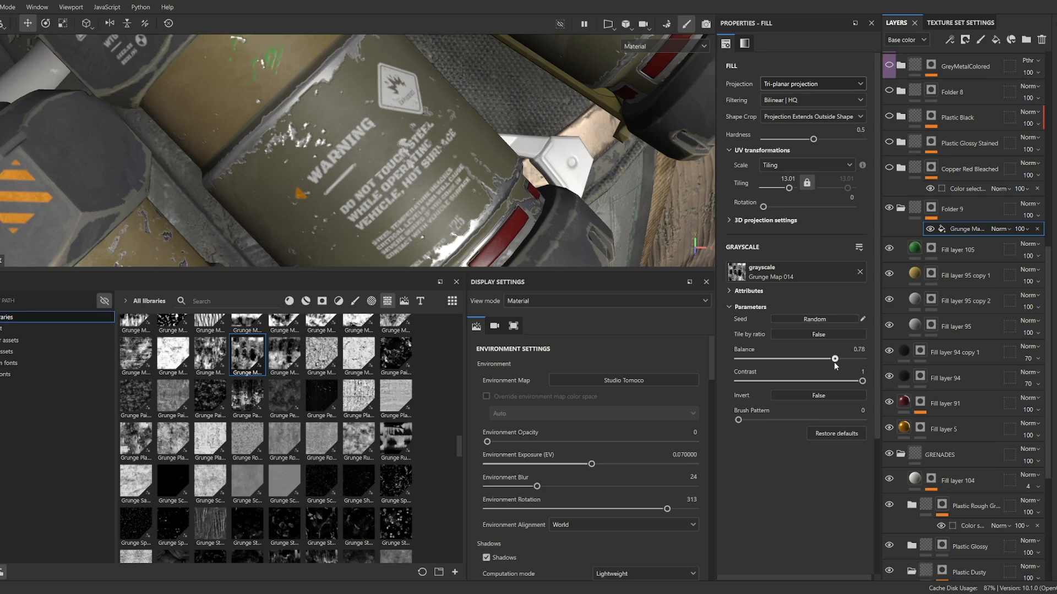
# Inspect the worn decals across the grenades and fine-tune the grunge mask's balance to 0.76.
pyautogui.scroll(-3, 339, 84)
pyautogui.keyDown('alt'); pyautogui.moveTo(339, 84); pyautogui.dragTo(334, 218, button='middle'); pyautogui.keyUp('alt')
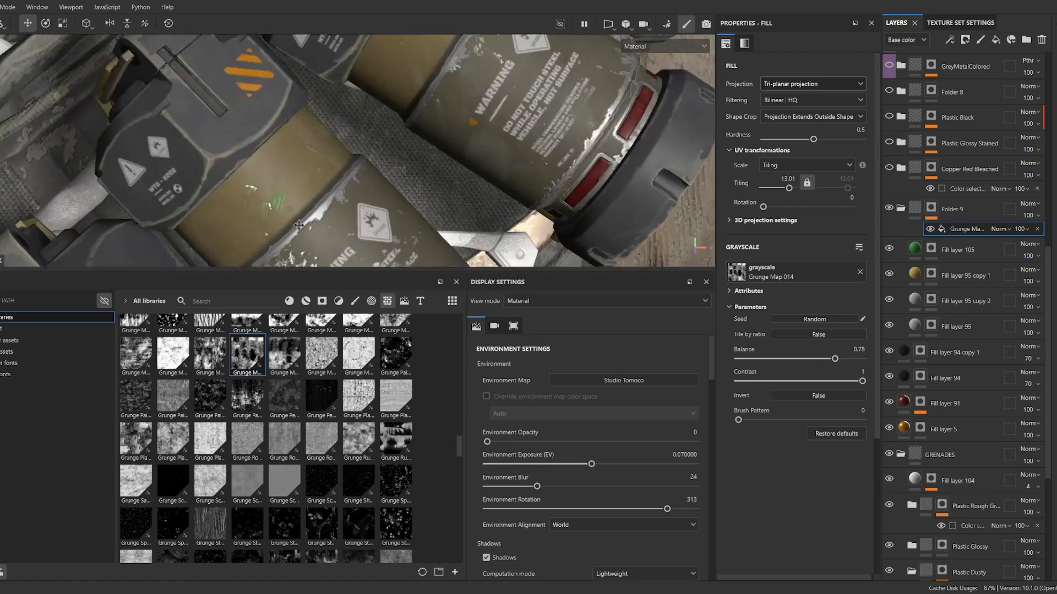
pyautogui.scroll(6, 269, 219)
pyautogui.keyDown('alt'); pyautogui.moveTo(250, 181); pyautogui.dragTo(289, 160); pyautogui.keyUp('alt')
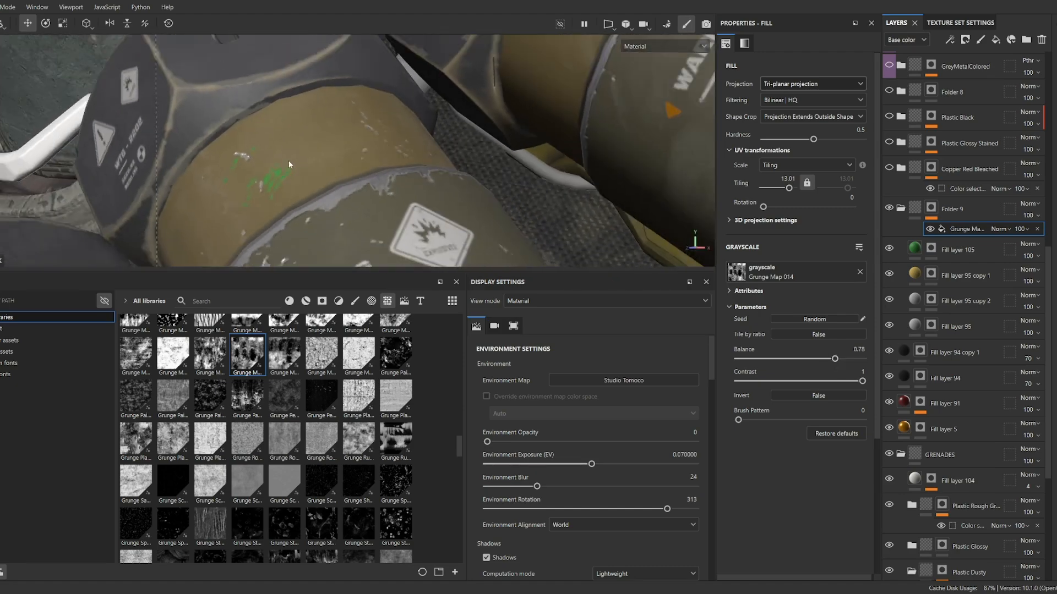
pyautogui.scroll(-5, 289, 160)
pyautogui.keyDown('alt'); pyautogui.moveTo(416, 227); pyautogui.dragTo(359, 80); pyautogui.keyUp('alt')
pyautogui.scroll(4, 427, 116)
pyautogui.scroll(3, 427, 117)
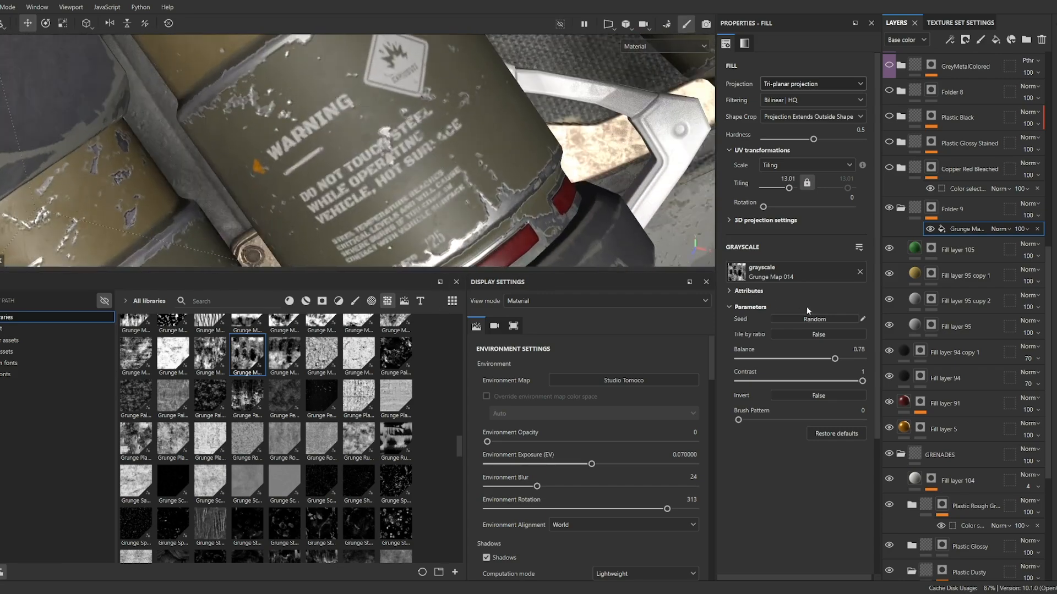
pyautogui.moveTo(832, 363); pyautogui.dragTo(831, 363)
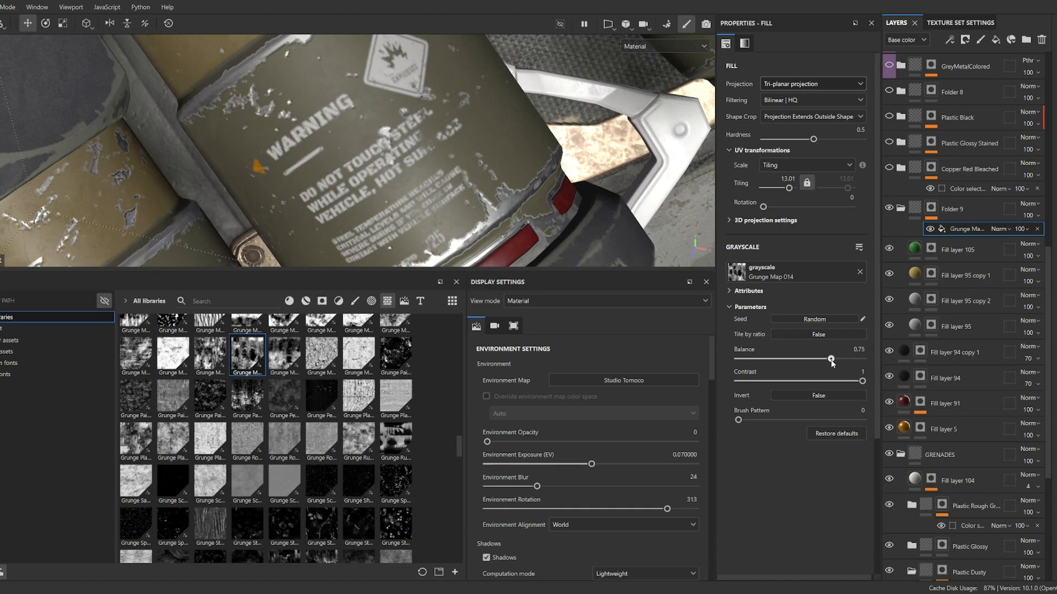
pyautogui.scroll(-5, 368, 78)
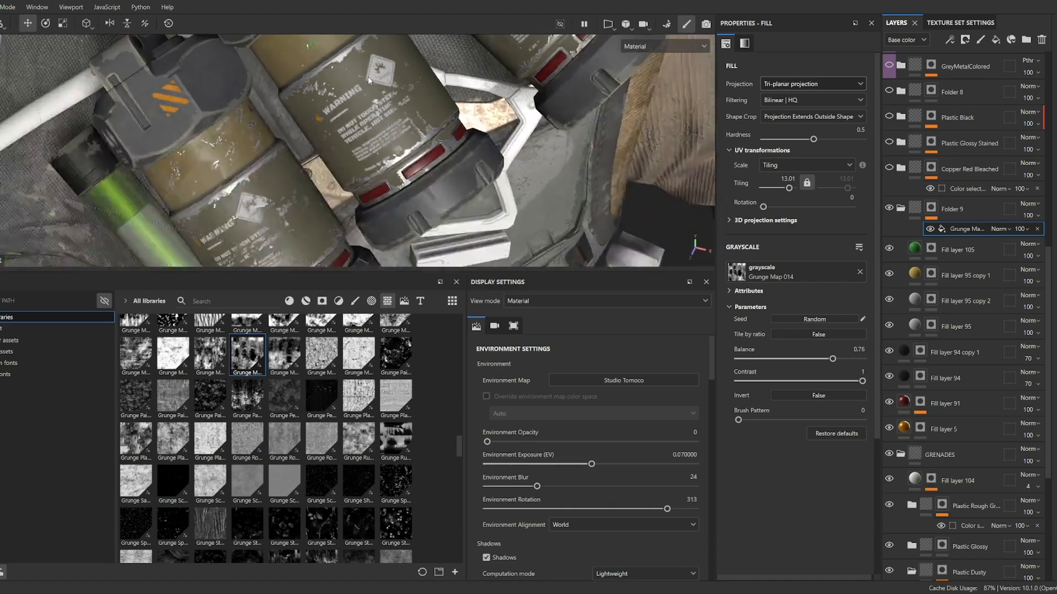
pyautogui.keyDown('alt'); pyautogui.moveTo(368, 78); pyautogui.dragTo(399, 124); pyautogui.keyUp('alt')
pyautogui.scroll(-3, 417, 121)
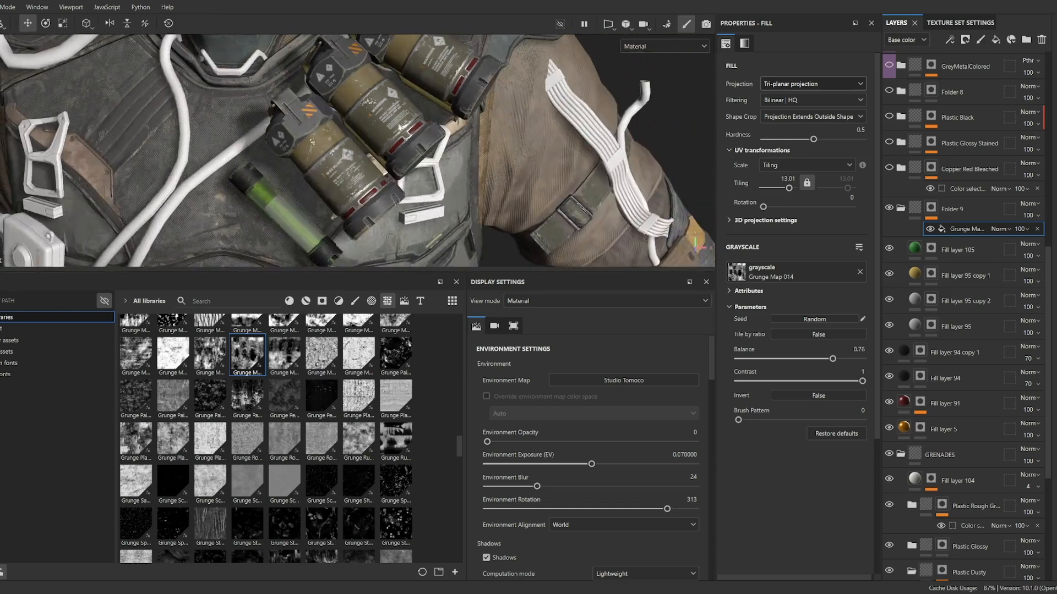
# Browse the project's own assets in the library with the alpha filter removed.
pyautogui.click(371, 301)
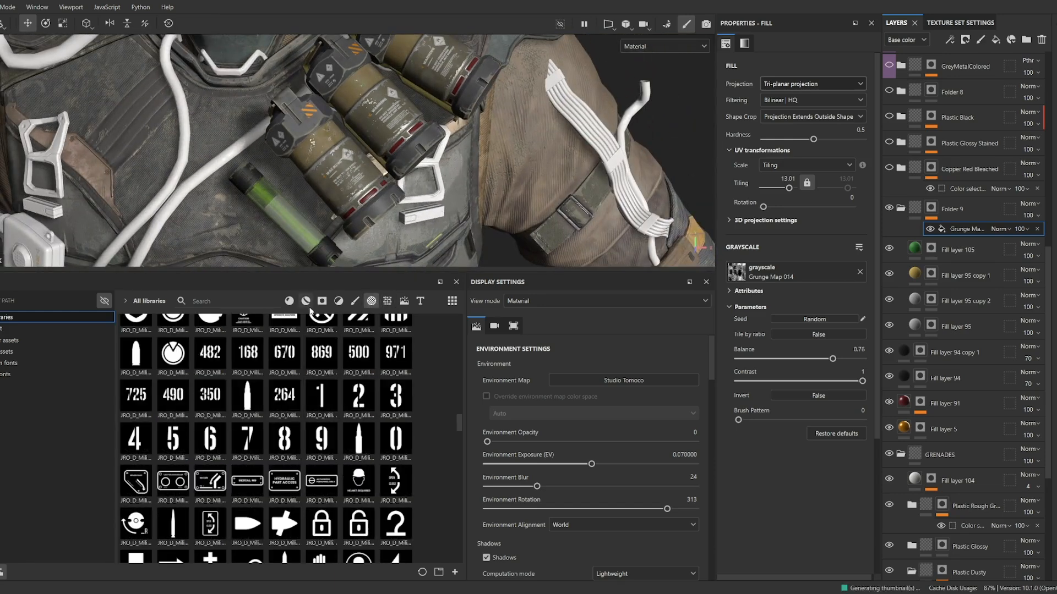
pyautogui.click(55, 328)
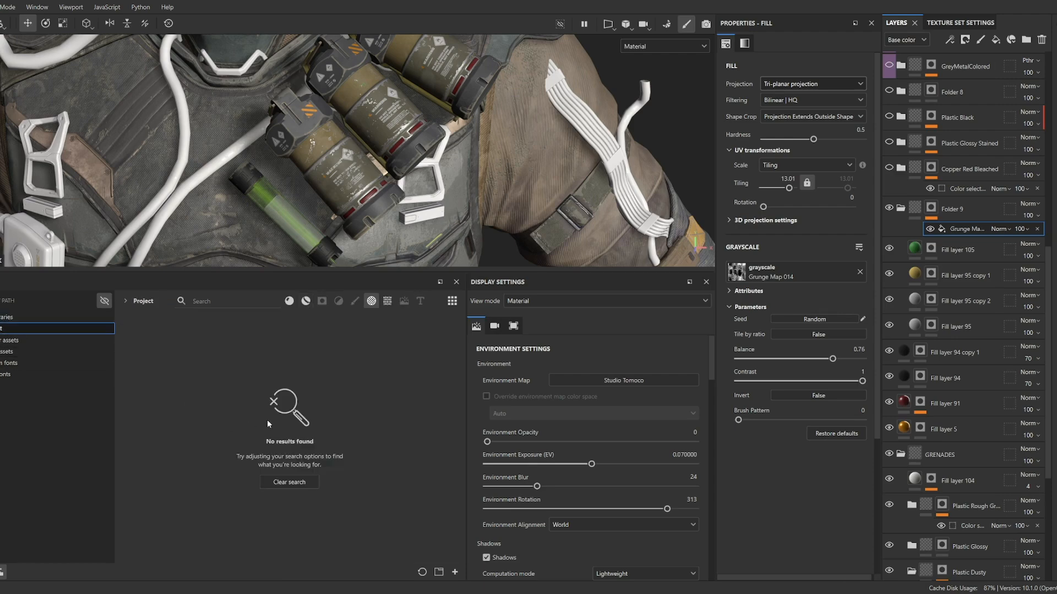
pyautogui.click(372, 301)
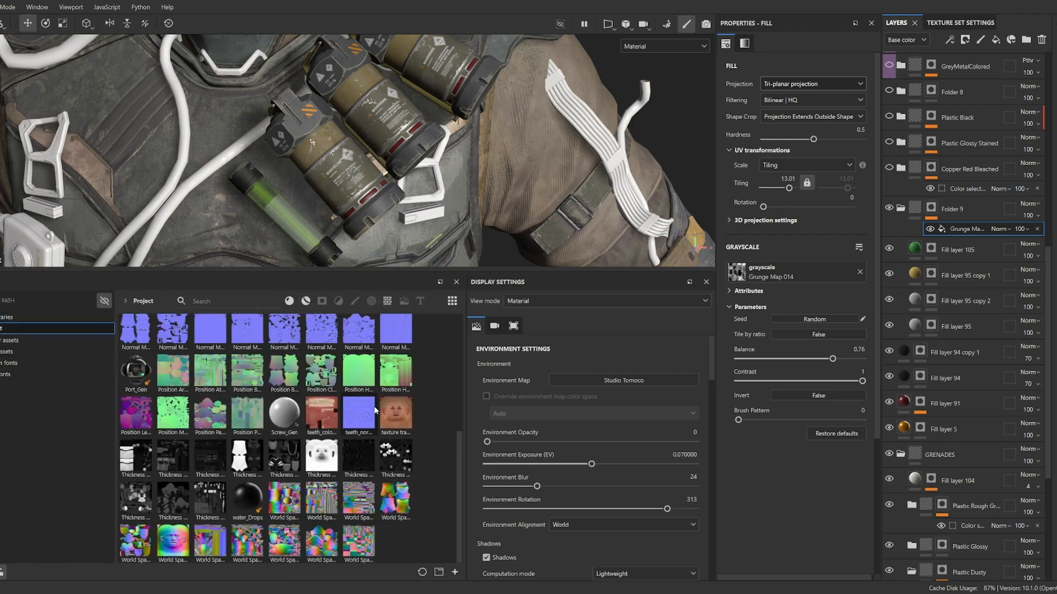
pyautogui.scroll(5, 392, 438)
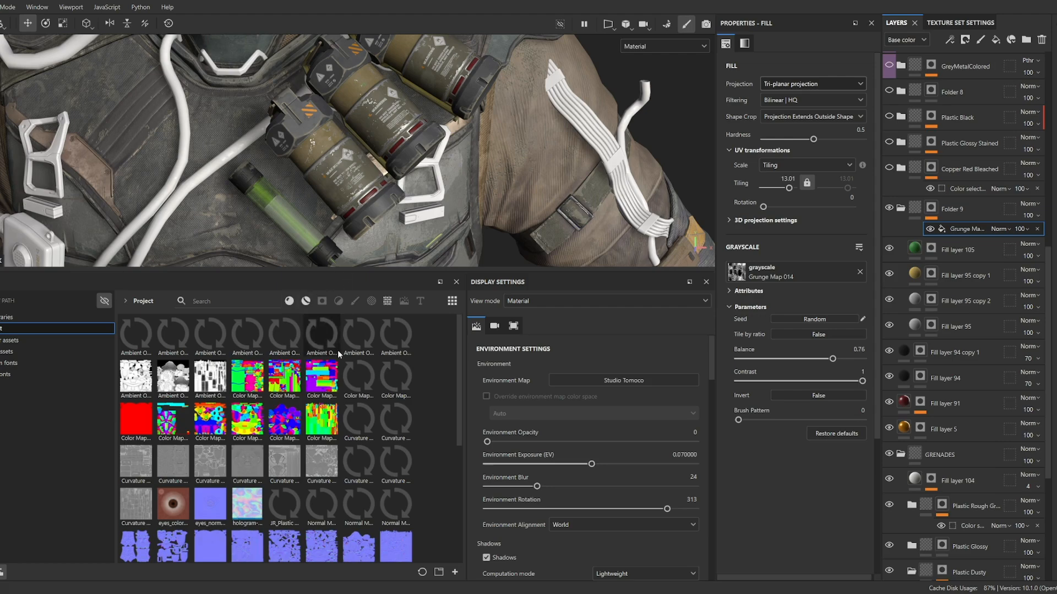
# Add a fill layer above Folder 9 and assign the Band Half Rounded alpha from all libraries as its base color.
pyautogui.click(371, 301)
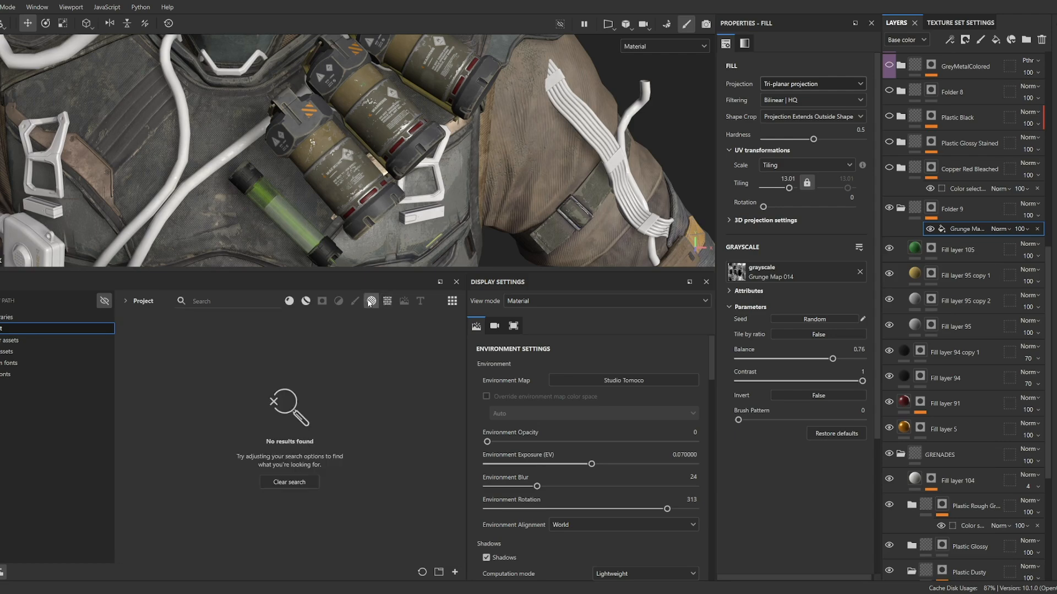
pyautogui.click(54, 318)
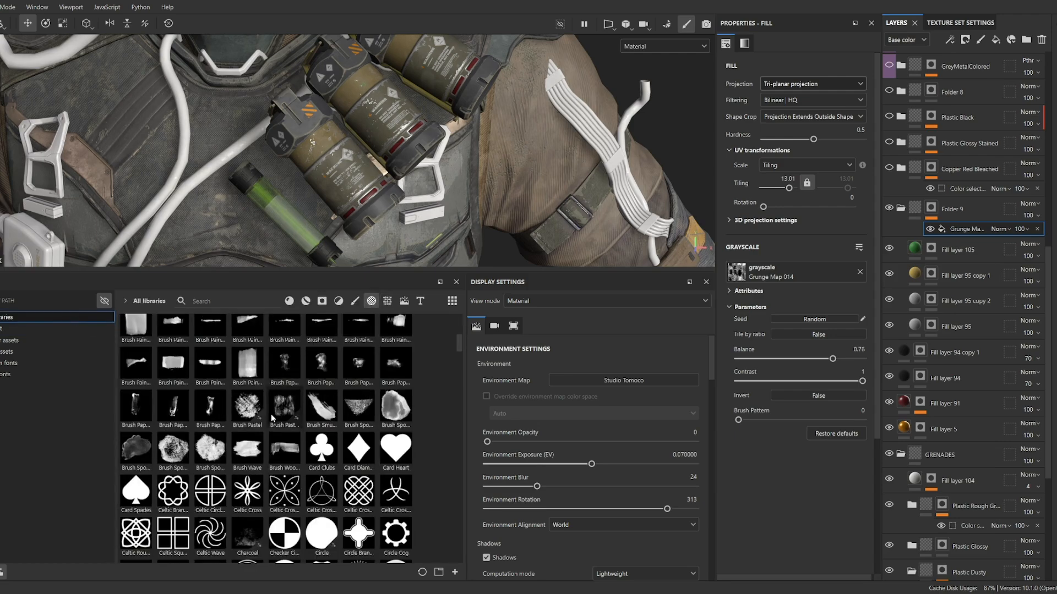
pyautogui.click(960, 212)
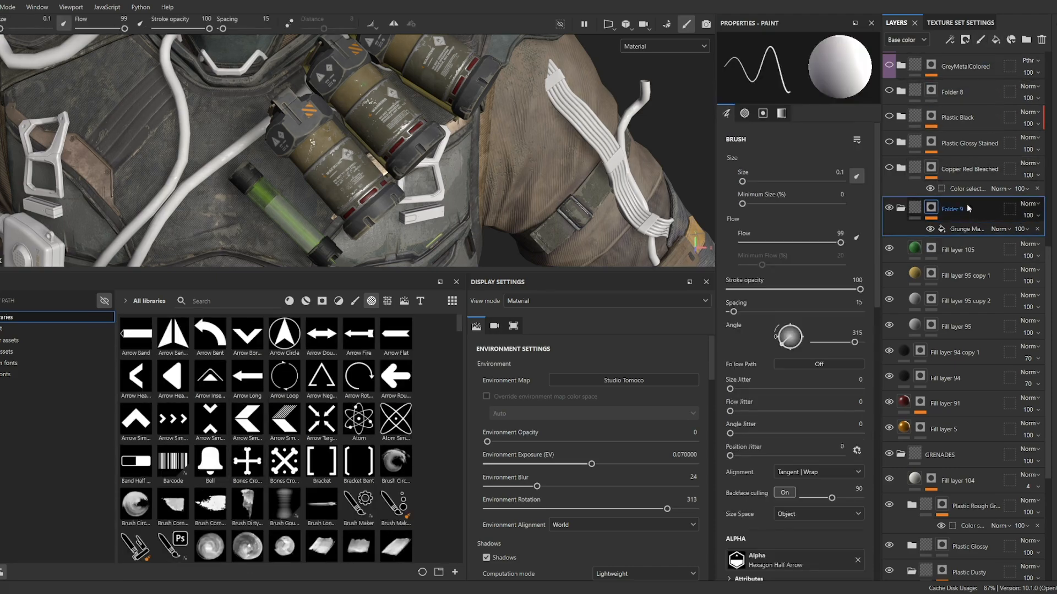
pyautogui.click(996, 42)
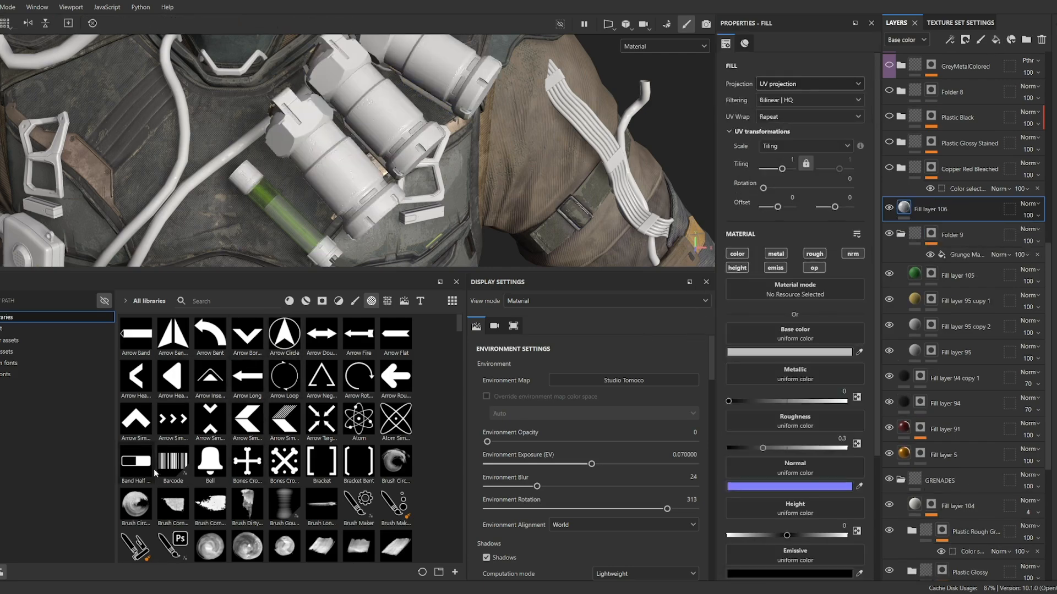
pyautogui.moveTo(143, 465); pyautogui.dragTo(807, 332)
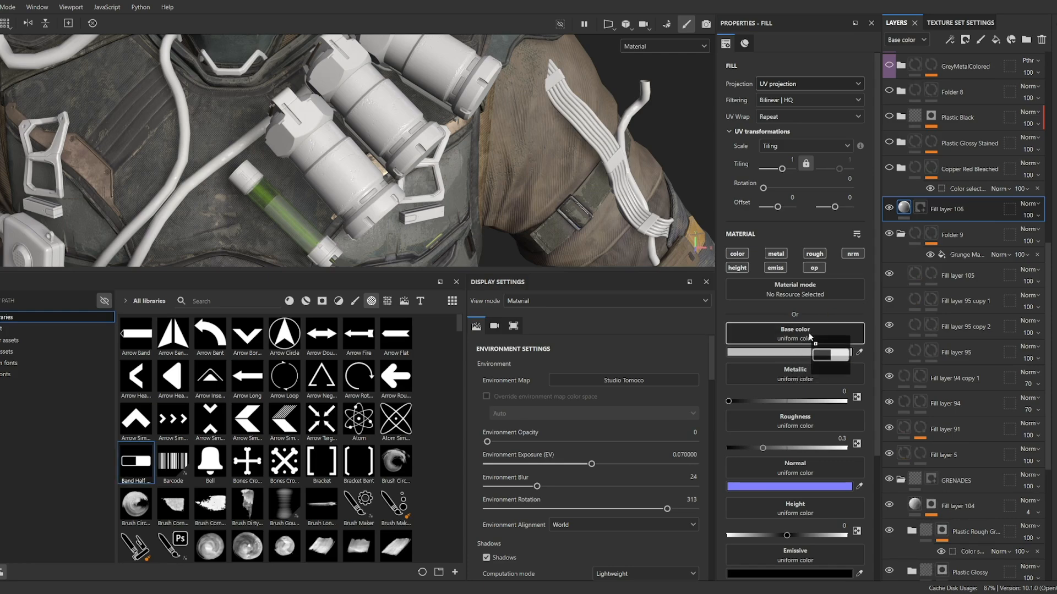
# Check how the band alpha lands on the character and set the fill's projection to Warp projection.
pyautogui.scroll(-4, 314, 198)
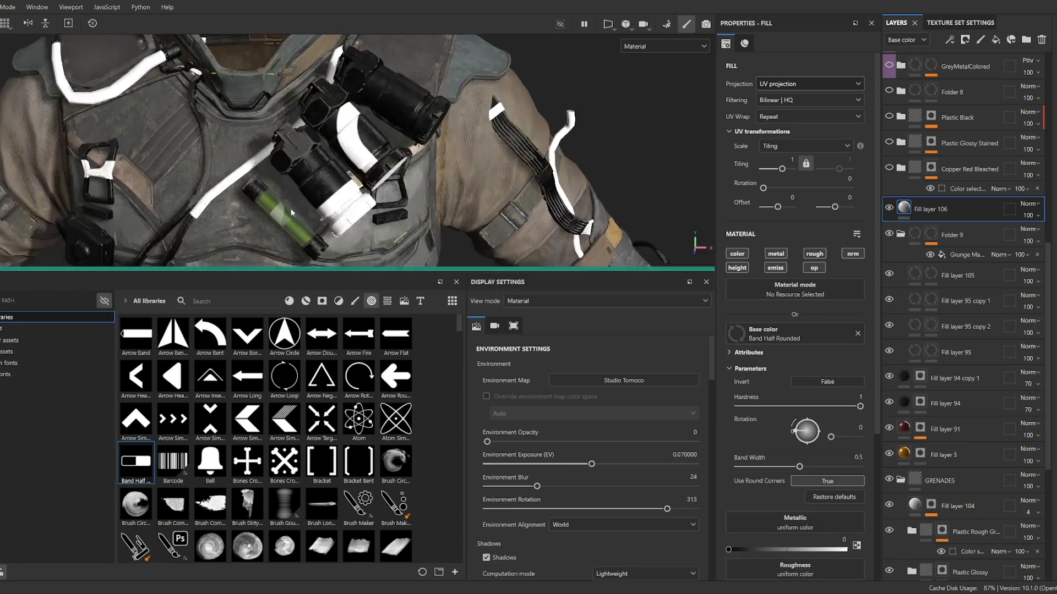
pyautogui.scroll(-3, 314, 199)
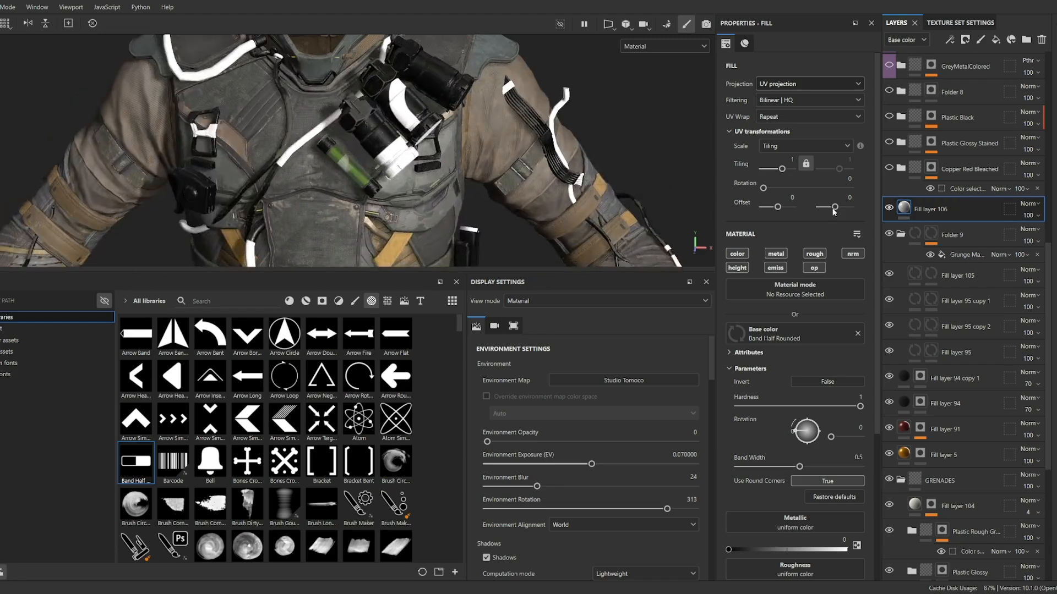
pyautogui.keyDown('alt'); pyautogui.moveTo(327, 168); pyautogui.dragTo(413, 253); pyautogui.keyUp('alt')
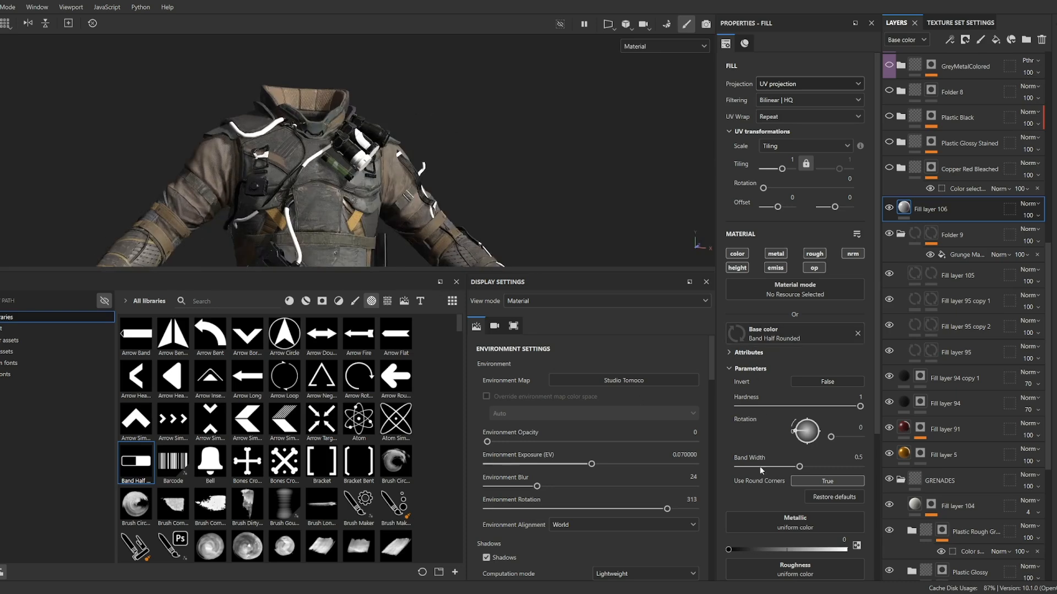
pyautogui.scroll(-3, 760, 470)
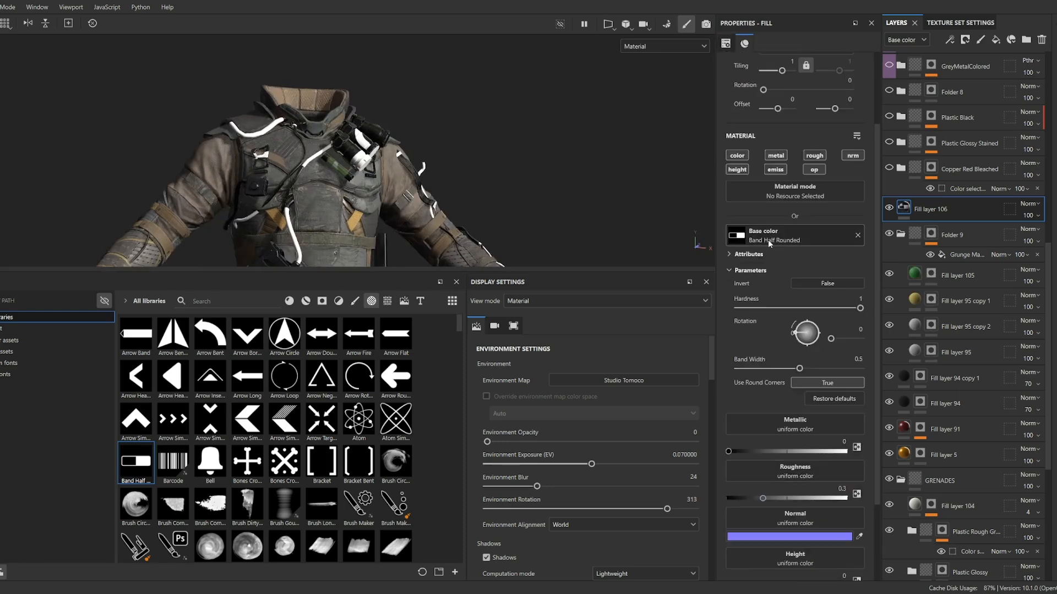
pyautogui.scroll(4, 510, 207)
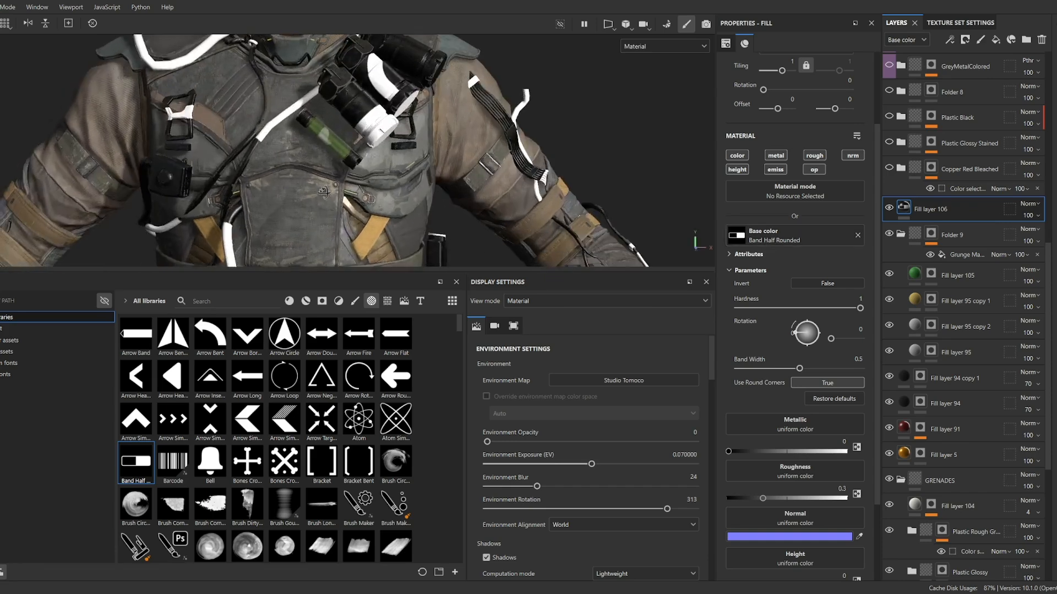
pyautogui.scroll(3, 797, 179)
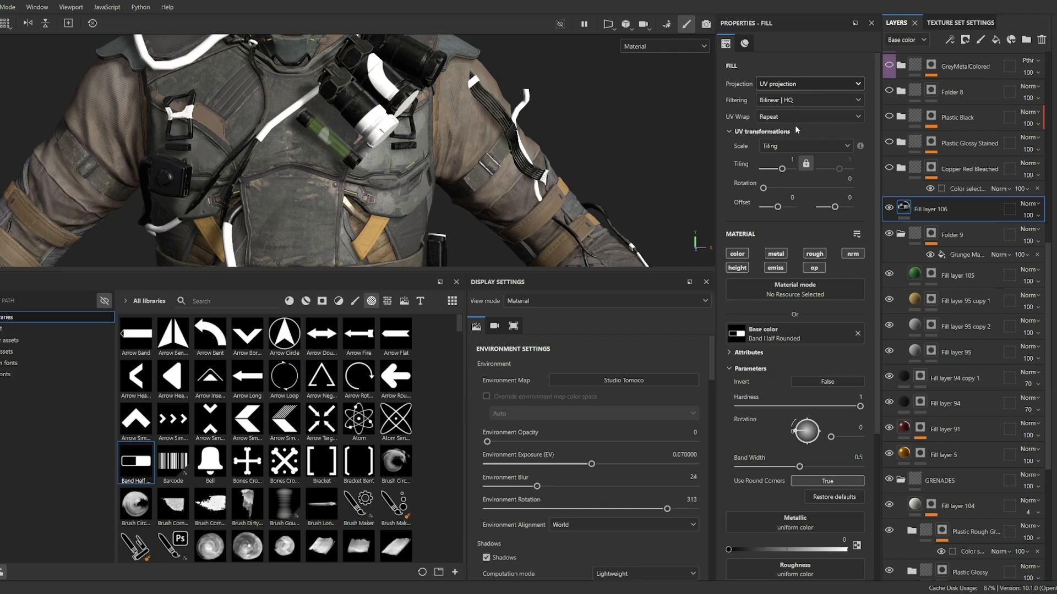
pyautogui.scroll(-3, 418, 140)
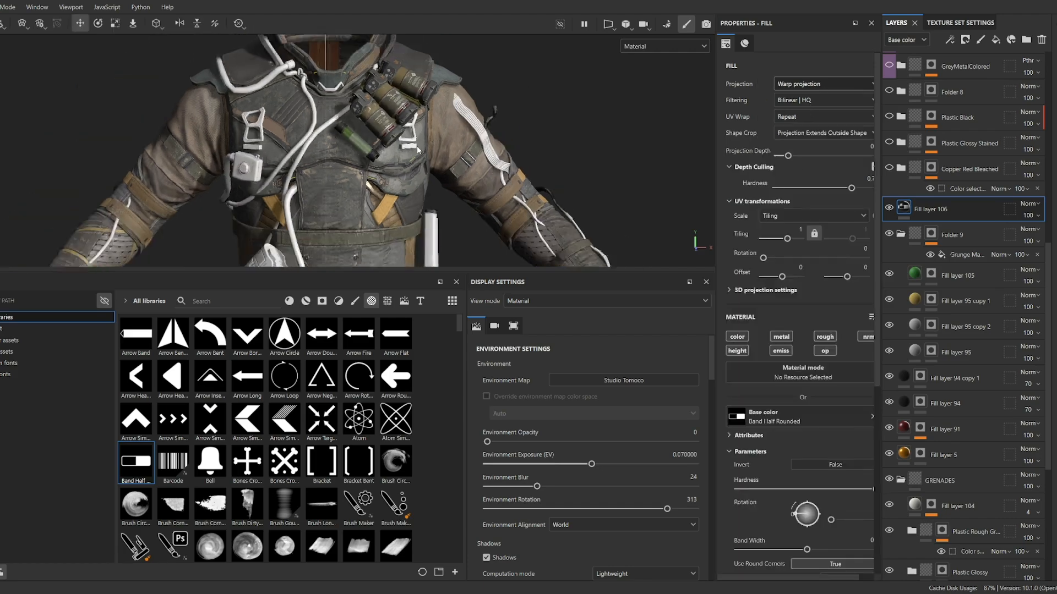
# Scale the warp projection down to roughly the width of the character's torso.
pyautogui.keyDown('alt'); pyautogui.moveTo(419, 141); pyautogui.dragTo(423, 173); pyautogui.keyUp('alt')
pyautogui.scroll(-4, 377, 159)
pyautogui.keyDown('alt'); pyautogui.moveTo(339, 135); pyautogui.dragTo(249, 204); pyautogui.keyUp('alt')
pyautogui.press('e')
pyautogui.keyDown('alt'); pyautogui.moveTo(387, 209); pyautogui.dragTo(415, 150); pyautogui.keyUp('alt')
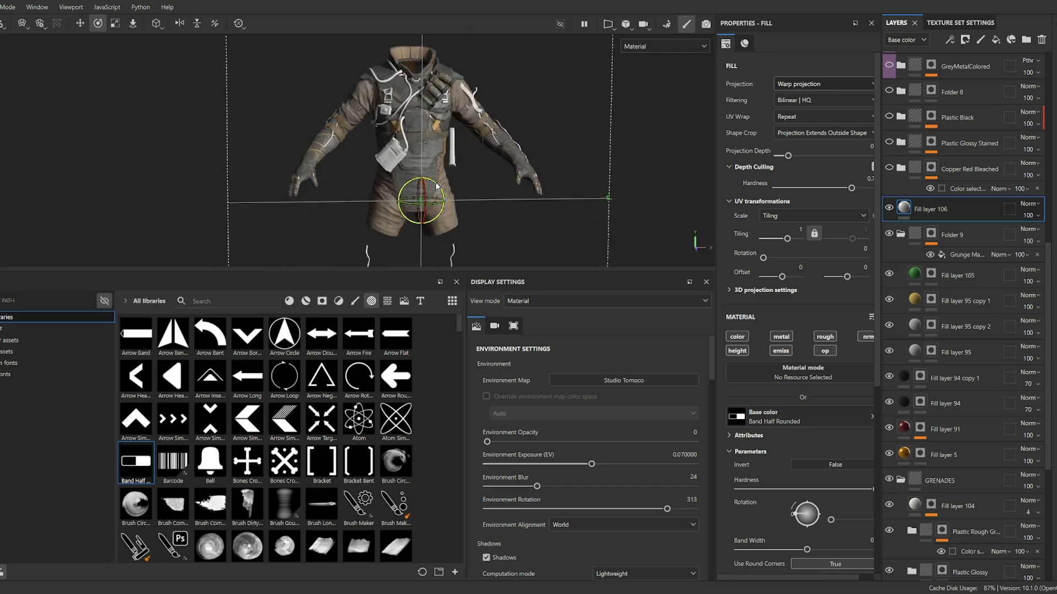
pyautogui.press('r')
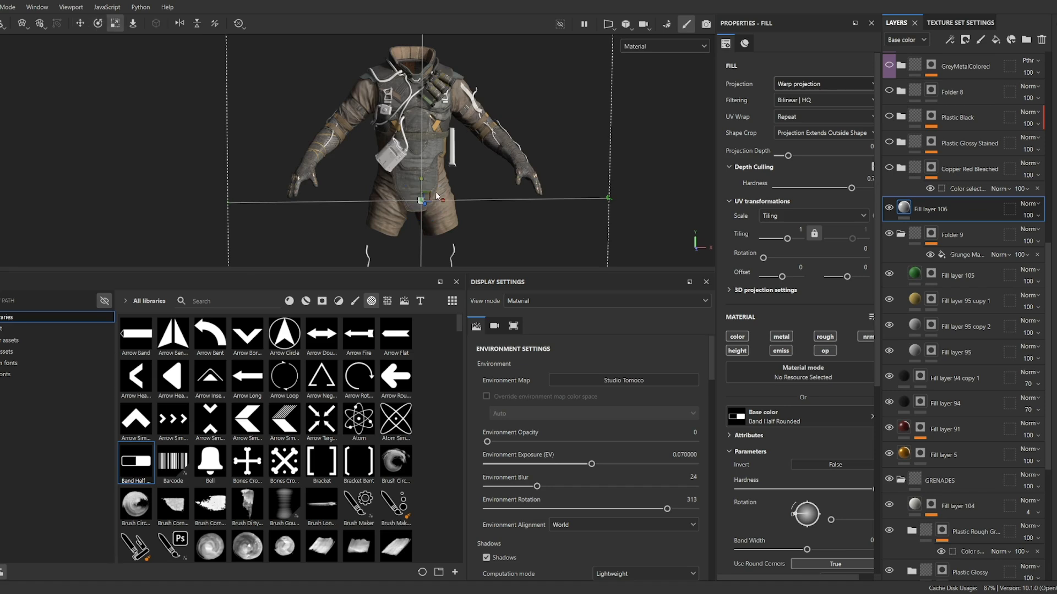
pyautogui.moveTo(410, 207); pyautogui.dragTo(229, 248)
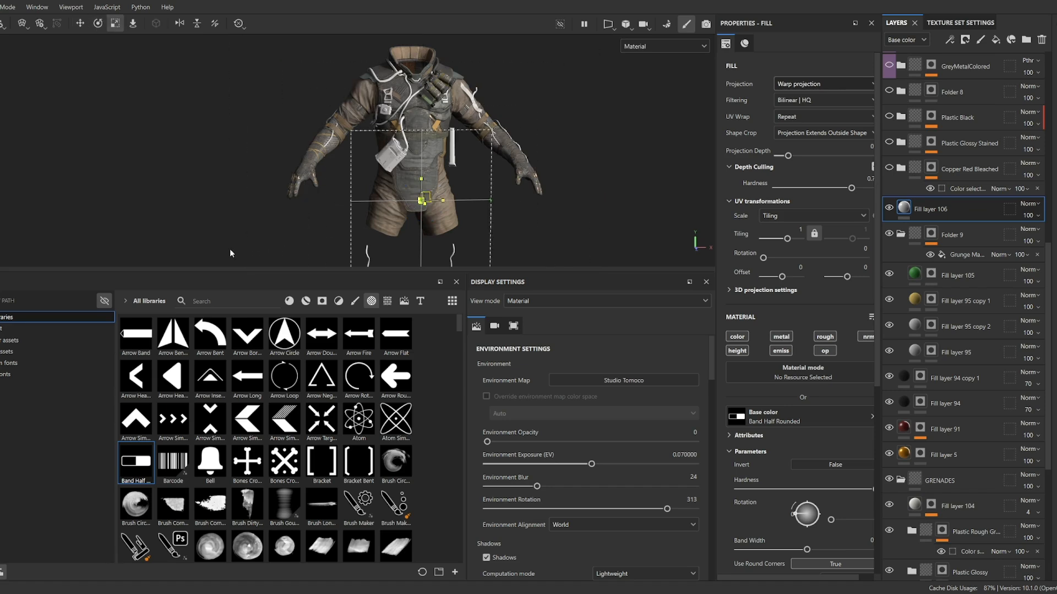
# Tilt the warp projection and move it up onto the chest grenades.
pyautogui.press('e')
pyautogui.moveTo(435, 183); pyautogui.dragTo(430, 174)
pyautogui.press('w')
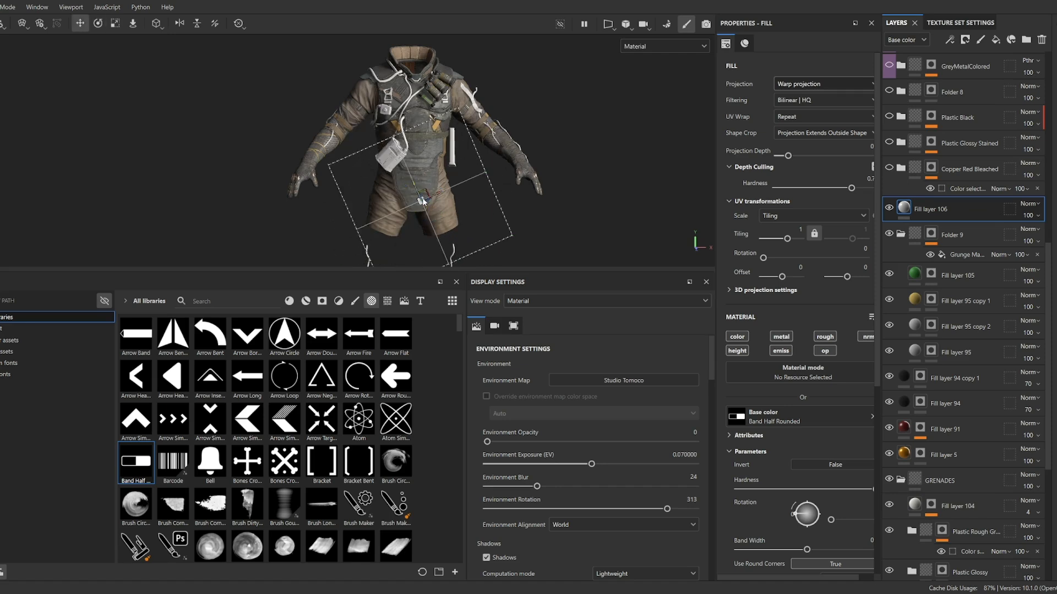
pyautogui.moveTo(420, 202); pyautogui.dragTo(437, 93)
pyautogui.scroll(3, 438, 92)
pyautogui.scroll(10, 437, 92)
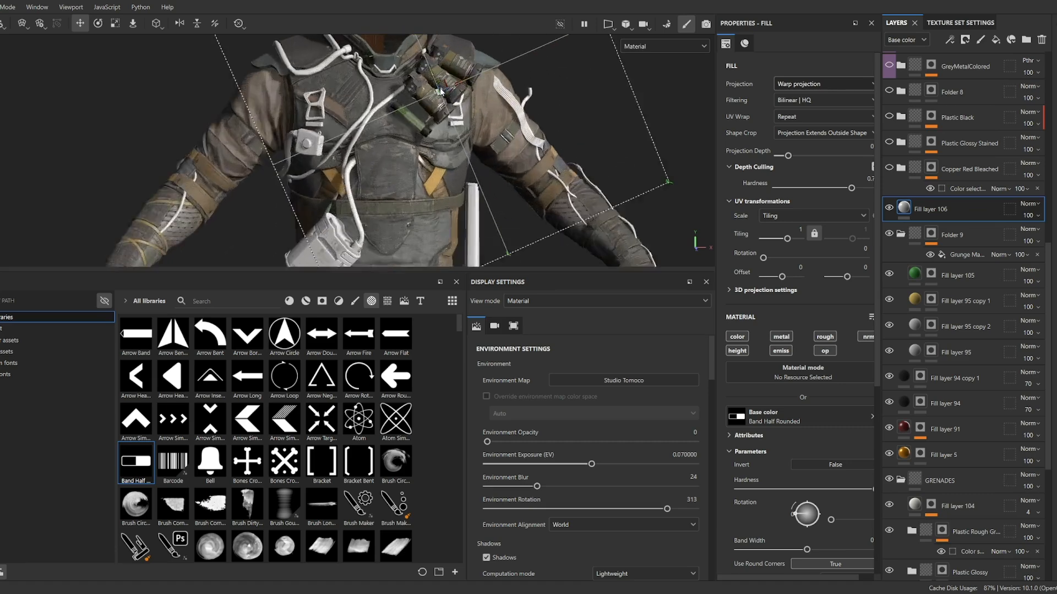
# Rotate the warp projection to face the grenades and shrink it to about the size of one grenade body.
pyautogui.keyDown('alt'); pyautogui.moveTo(438, 93); pyautogui.dragTo(422, 236, button='middle'); pyautogui.keyUp('alt')
pyautogui.keyDown('alt'); pyautogui.moveTo(423, 237); pyautogui.dragTo(582, 149); pyautogui.keyUp('alt')
pyautogui.press('e')
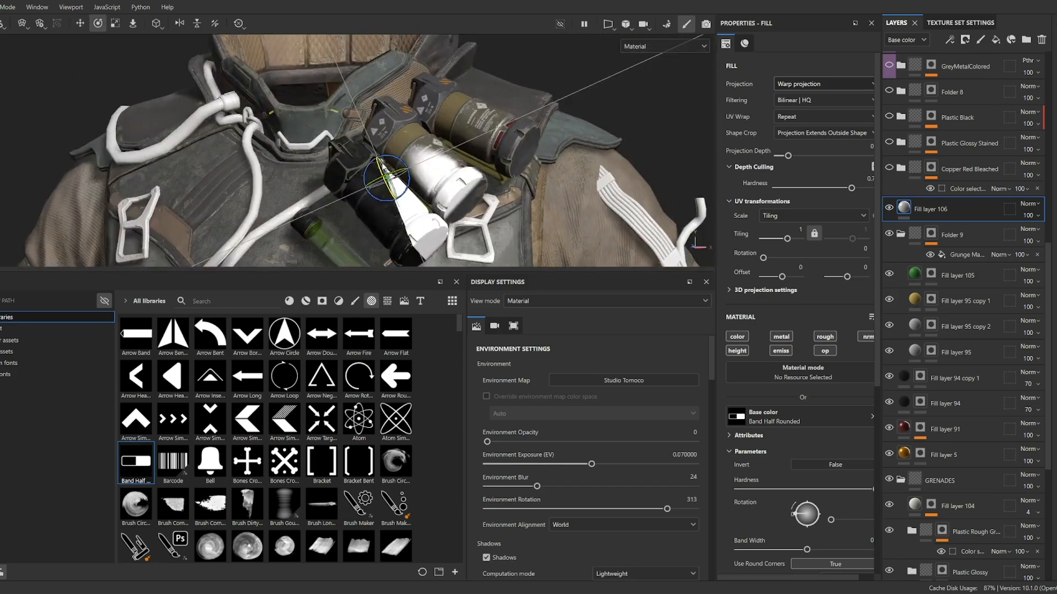
pyautogui.moveTo(378, 163); pyautogui.dragTo(403, 177)
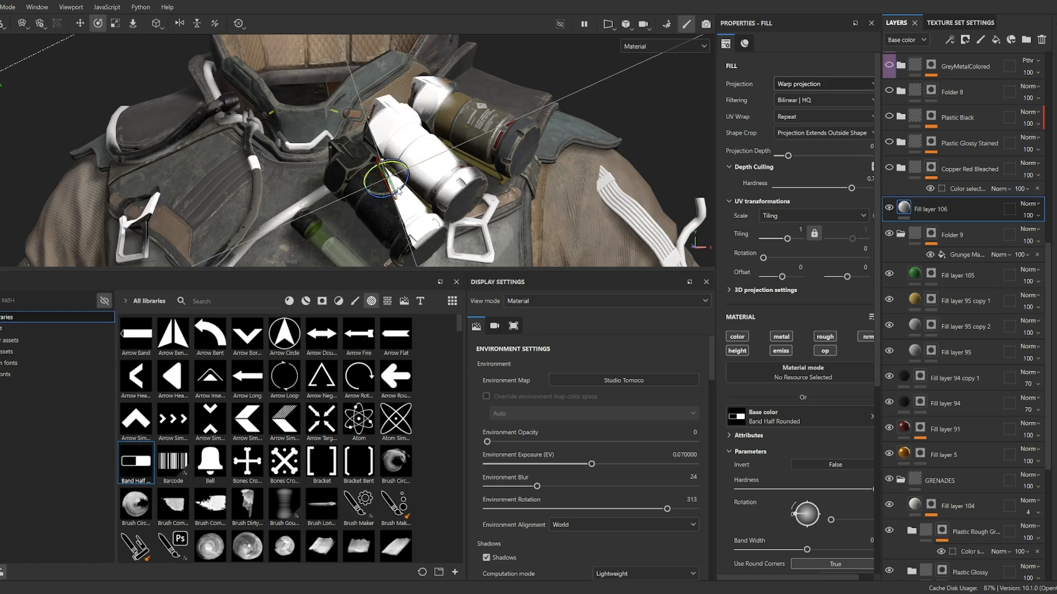
pyautogui.keyDown('alt'); pyautogui.moveTo(372, 193); pyautogui.dragTo(451, 200); pyautogui.keyUp('alt')
pyautogui.keyDown('alt'); pyautogui.moveTo(382, 199); pyautogui.dragTo(100, 208); pyautogui.keyUp('alt')
pyautogui.press('r')
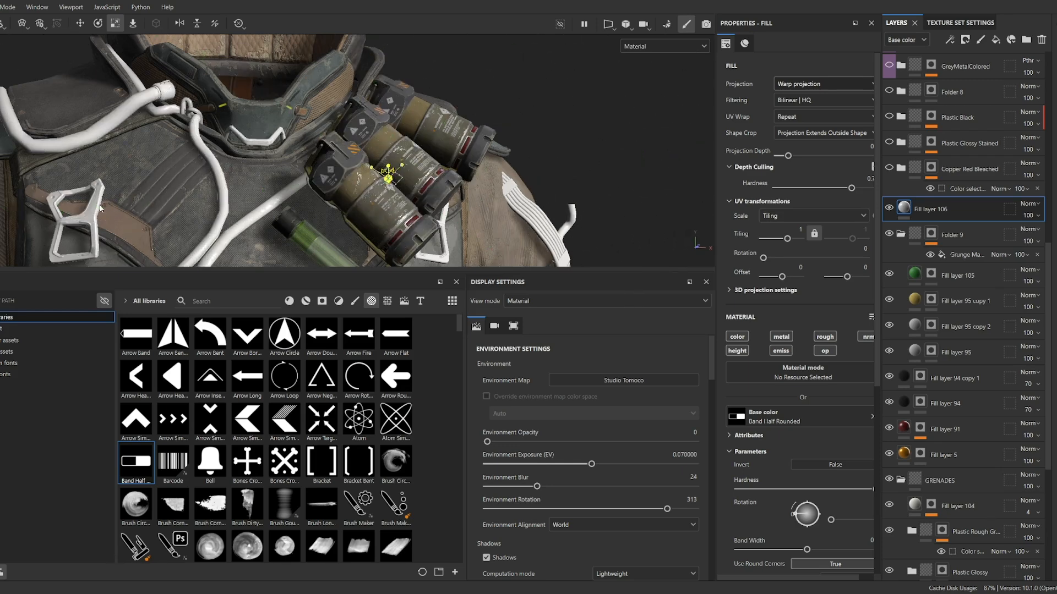
# Position and align the warp projection over the body of the grenade nearest the green vial.
pyautogui.press('w')
pyautogui.keyDown('alt'); pyautogui.moveTo(363, 190); pyautogui.dragTo(330, 239); pyautogui.keyUp('alt')
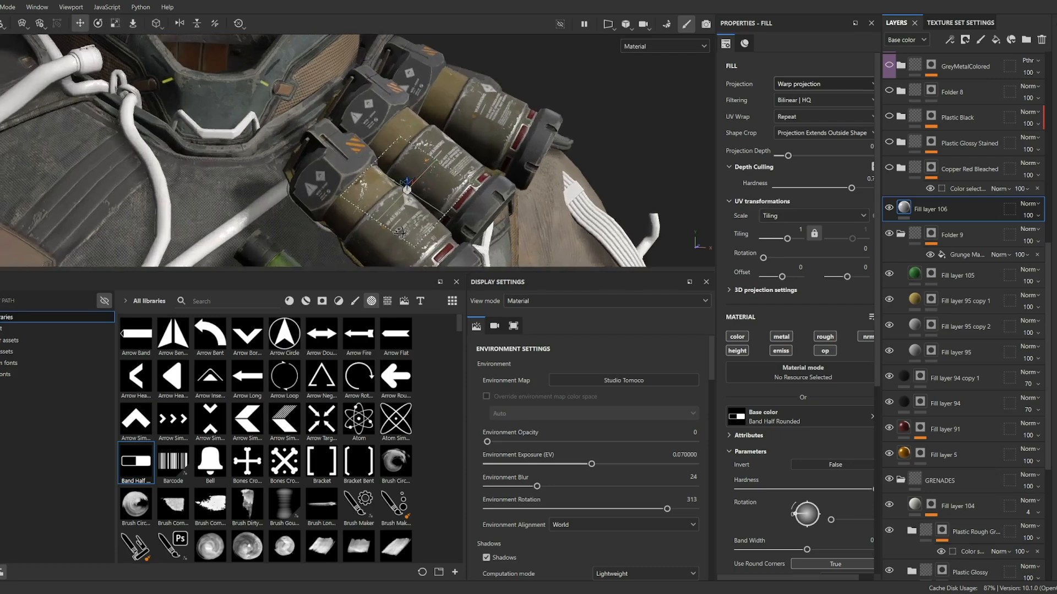
pyautogui.keyDown('alt'); pyautogui.moveTo(330, 239); pyautogui.dragTo(339, 260, button='right'); pyautogui.keyUp('alt')
pyautogui.keyDown('alt'); pyautogui.moveTo(338, 260); pyautogui.dragTo(423, 162); pyautogui.keyUp('alt')
pyautogui.press('e')
pyautogui.press('w')
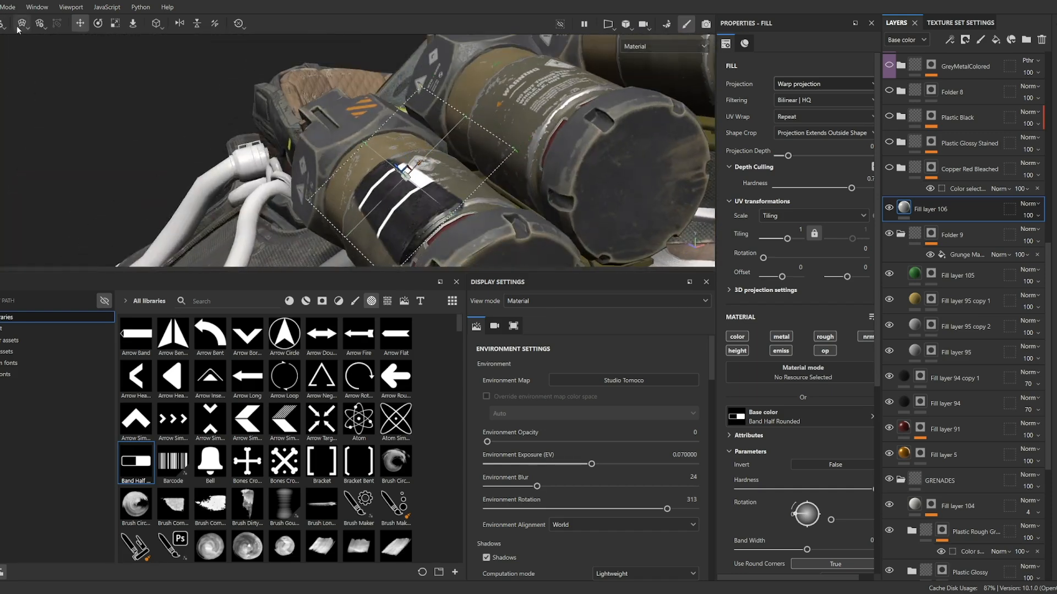
# Edit the warp points along the edge facing the neighbouring grenade so the band decal wraps around the curved body.
pyautogui.click(56, 23)
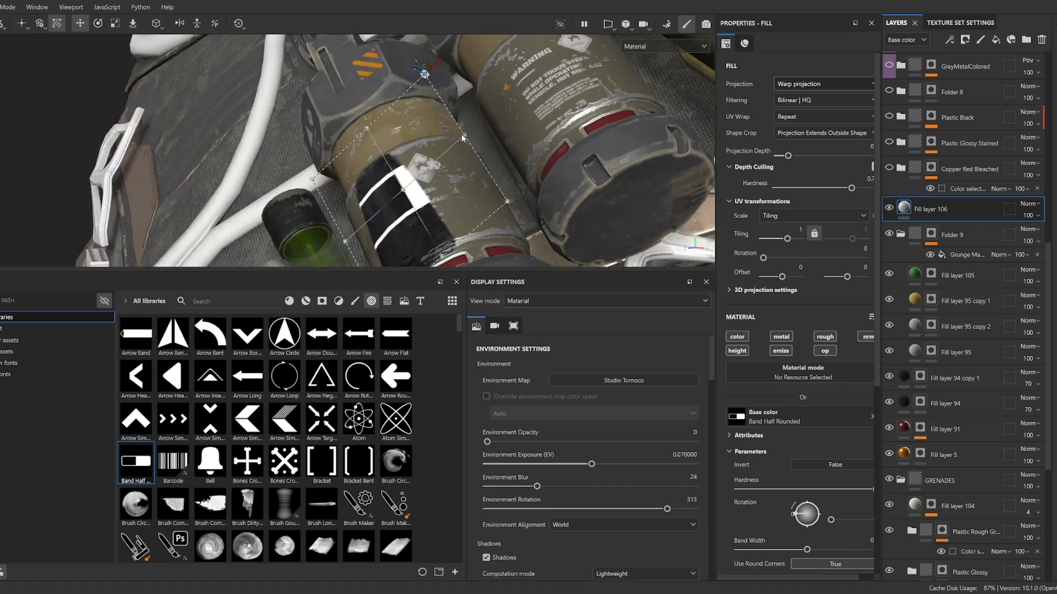
pyautogui.keyDown('shift'); pyautogui.click(508, 203); pyautogui.keyUp('shift')
pyautogui.keyDown('alt'); pyautogui.moveTo(482, 166); pyautogui.dragTo(448, 207); pyautogui.keyUp('alt')
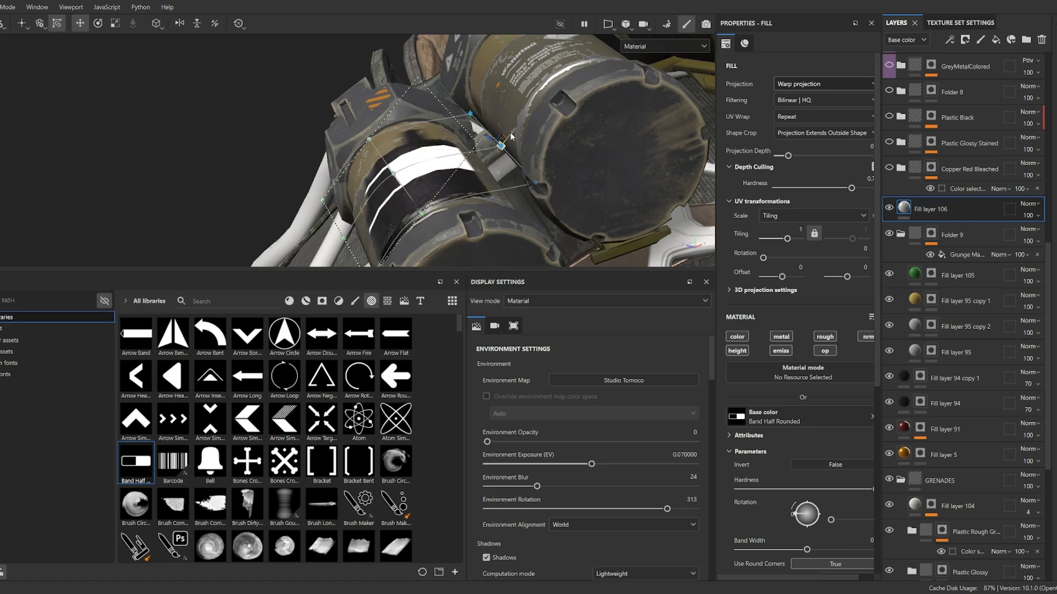
pyautogui.moveTo(511, 136); pyautogui.dragTo(424, 192)
pyautogui.scroll(2, 456, 159)
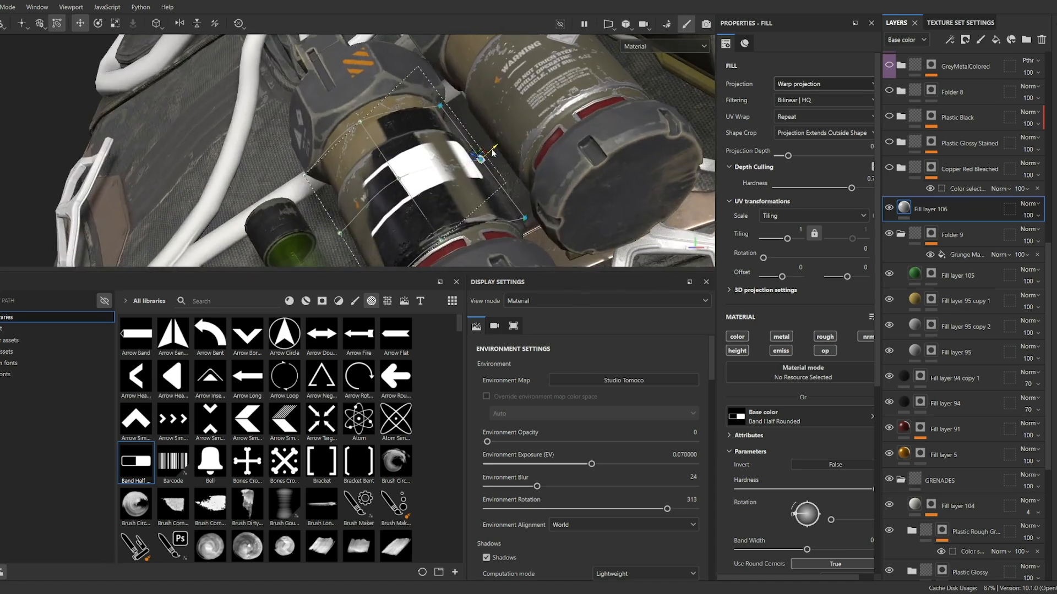
pyautogui.moveTo(492, 153); pyautogui.dragTo(504, 145)
# Adjust the warp points along the edge facing the green vial to fit the band decal around the grenade.
pyautogui.keyDown('alt'); pyautogui.moveTo(385, 151); pyautogui.dragTo(410, 159); pyautogui.keyUp('alt')
pyautogui.scroll(2, 407, 114)
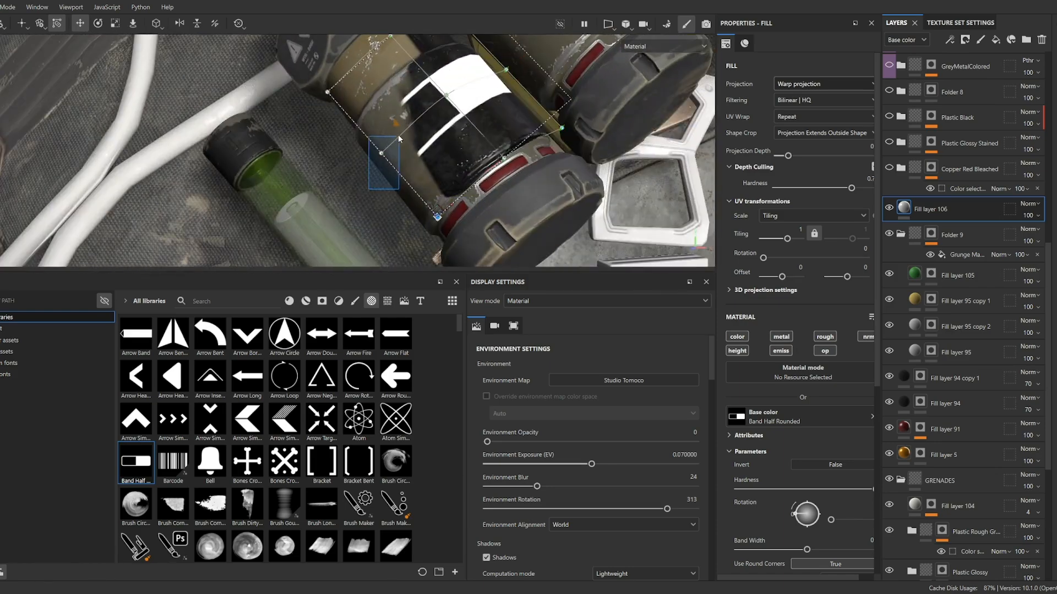
pyautogui.keyDown('alt'); pyautogui.moveTo(366, 142); pyautogui.dragTo(391, 173); pyautogui.keyUp('alt')
pyautogui.scroll(-4, 380, 82)
pyautogui.scroll(-4, 379, 84)
pyautogui.scroll(8, 389, 141)
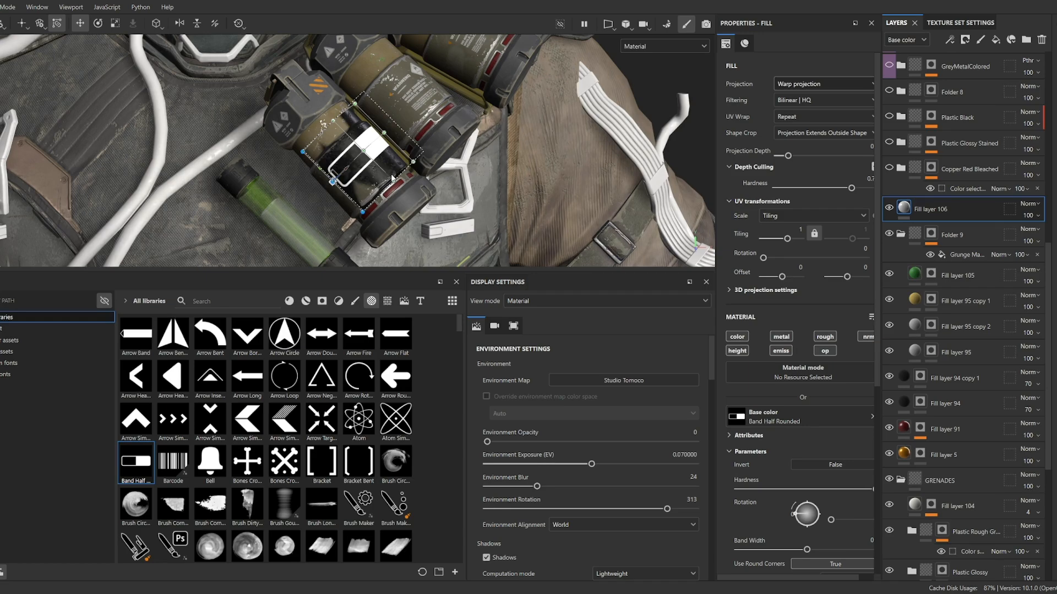
# Limit the fill layer's channels to color and roughness, and assign Band Half Rounded as its roughness.
pyautogui.click(747, 355)
pyautogui.click(781, 350)
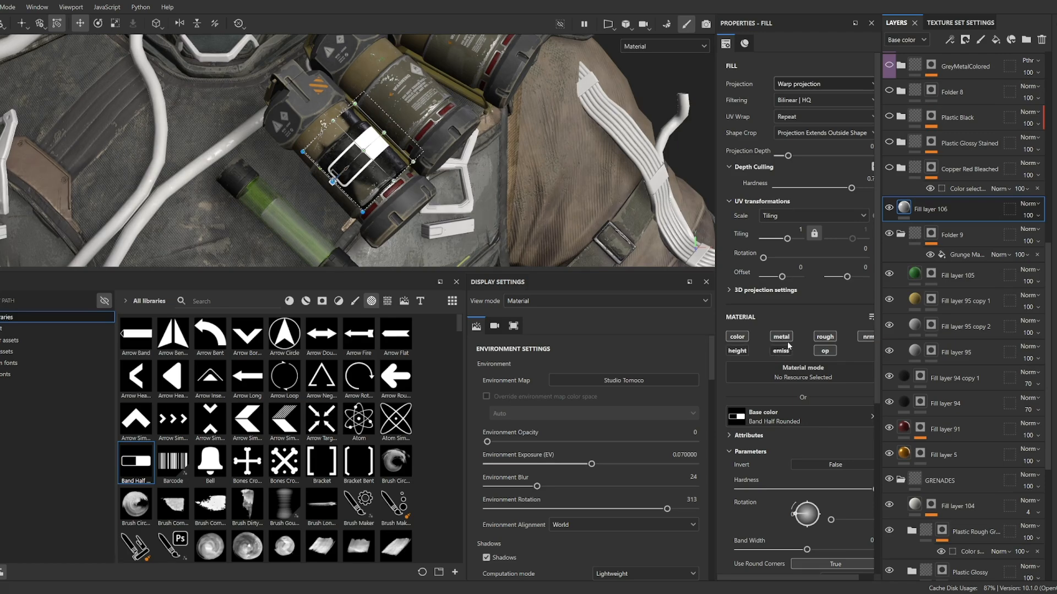
pyautogui.click(824, 337)
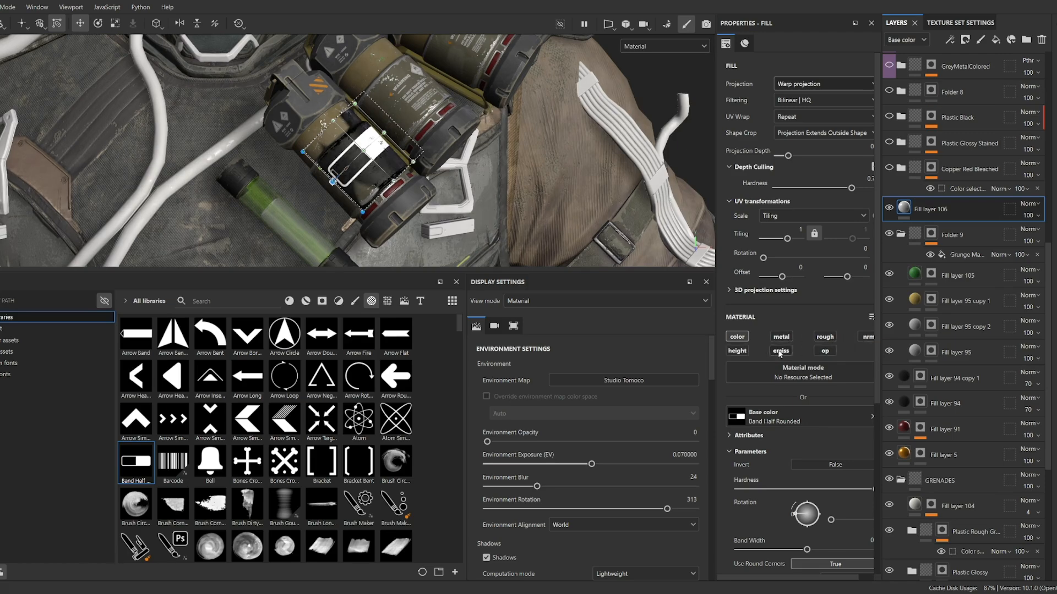
pyautogui.click(825, 337)
pyautogui.scroll(-3, 854, 416)
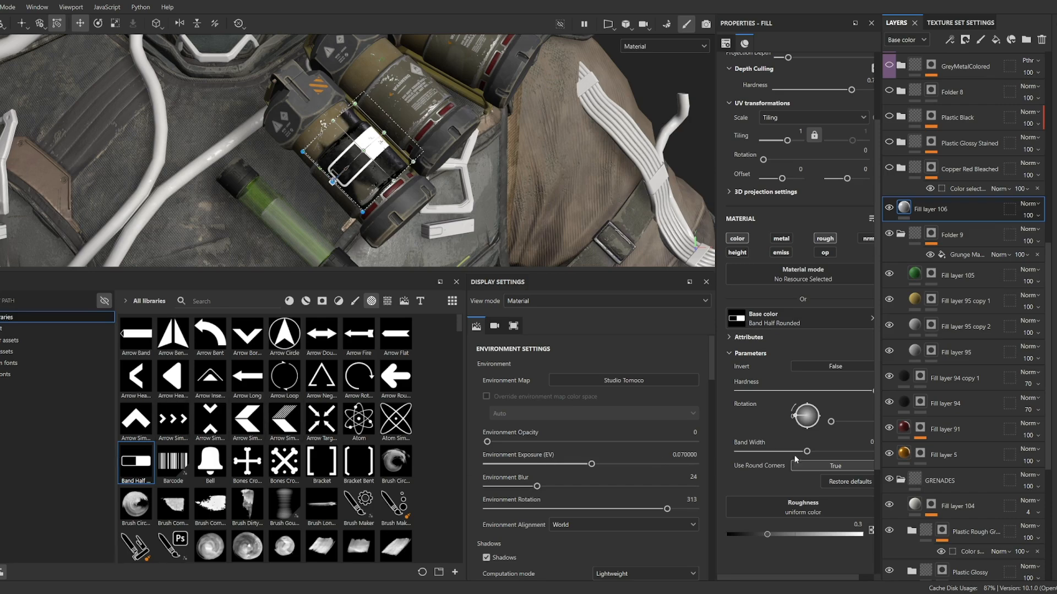
pyautogui.moveTo(794, 454); pyautogui.dragTo(781, 503)
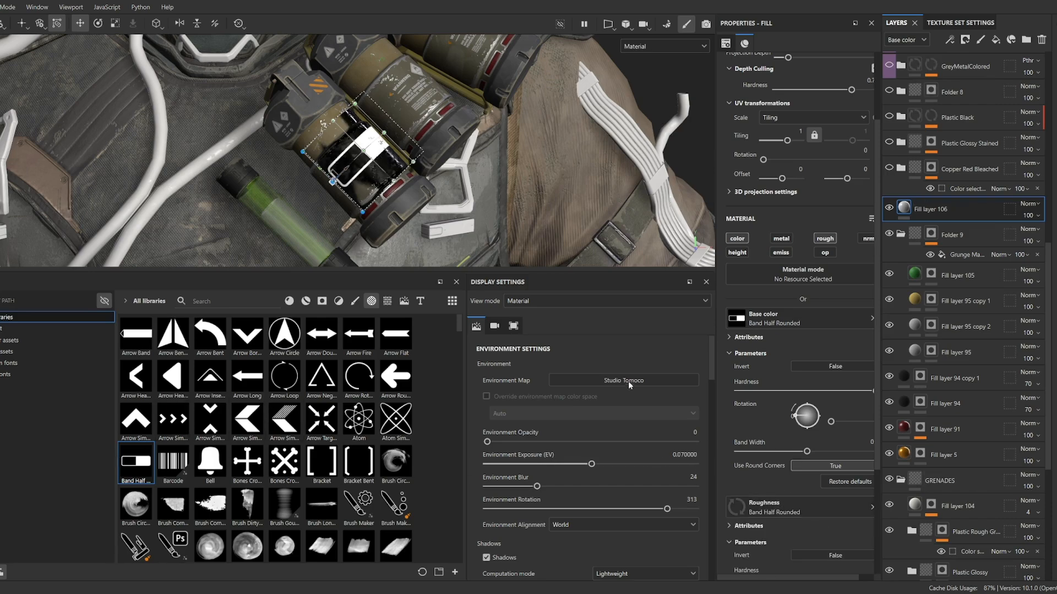
# Examine the decal in the Roughness view with the layer's roughness channel off and on, and return to the Material view.
pyautogui.press('c')
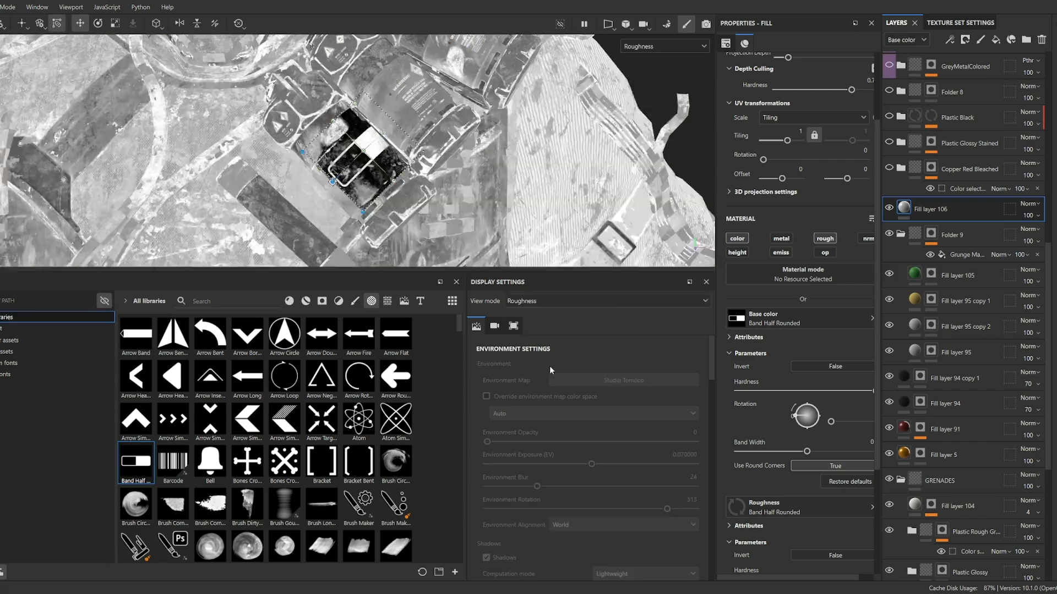
pyautogui.click(828, 241)
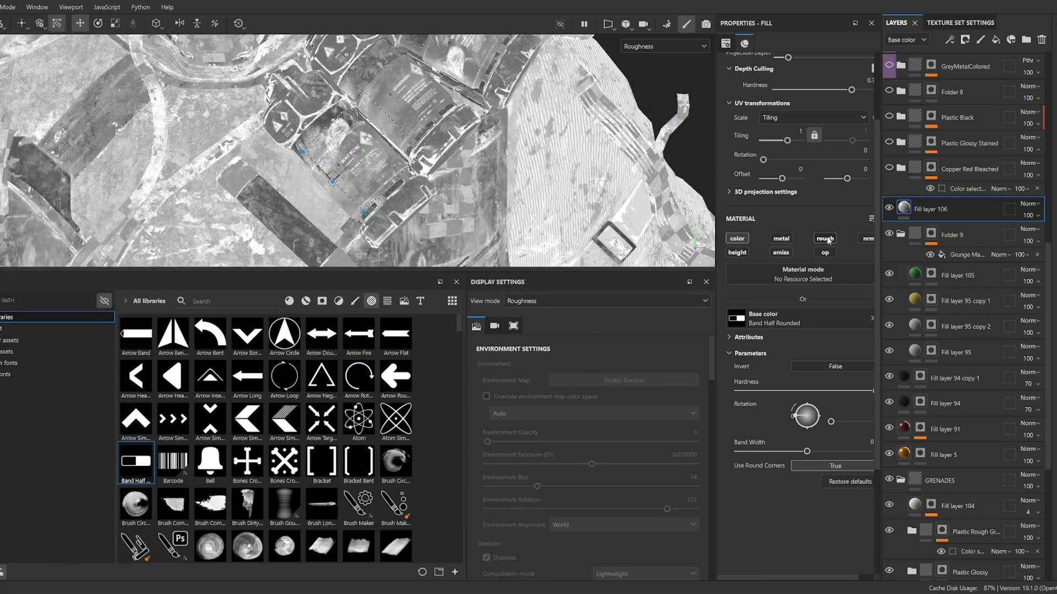
pyautogui.click(828, 241)
pyautogui.click(828, 241)
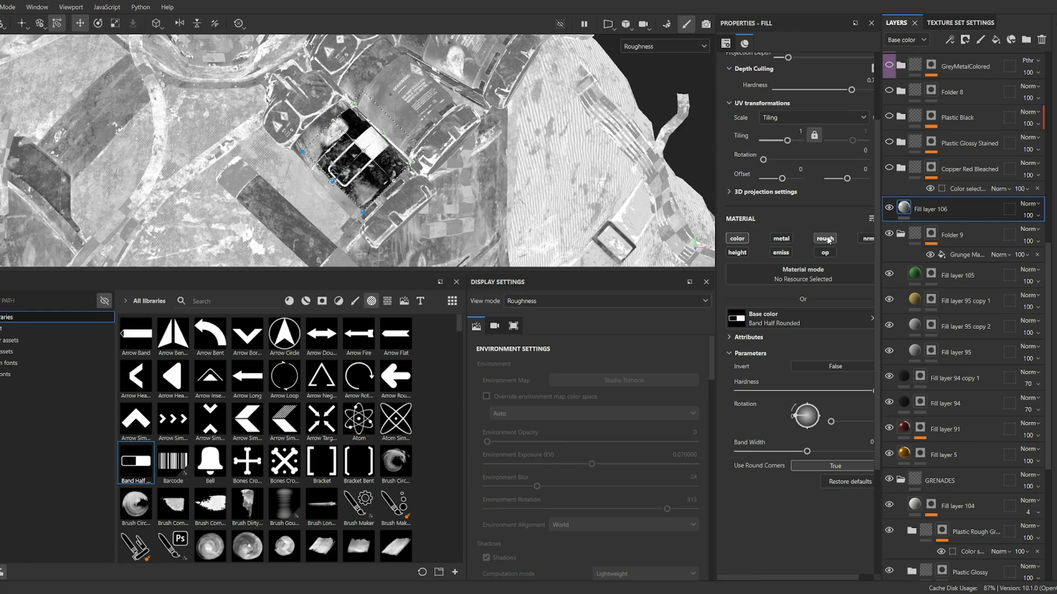
pyautogui.click(828, 242)
pyautogui.keyDown('alt'); pyautogui.moveTo(467, 181); pyautogui.dragTo(437, 202); pyautogui.keyUp('alt')
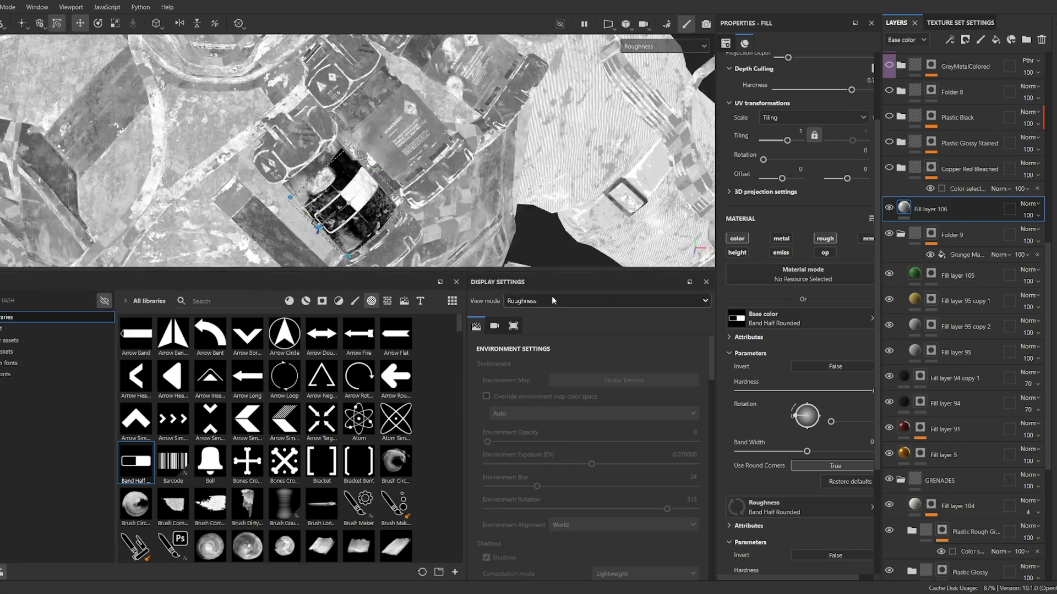
pyautogui.press('m')
# Enlarge the 3D viewport and frame the grenades to inspect the warped band decal.
pyautogui.scroll(-3, 380, 187)
pyautogui.keyDown('alt'); pyautogui.moveTo(352, 189); pyautogui.dragTo(467, 218); pyautogui.keyUp('alt')
pyautogui.moveTo(467, 271); pyautogui.dragTo(469, 429)
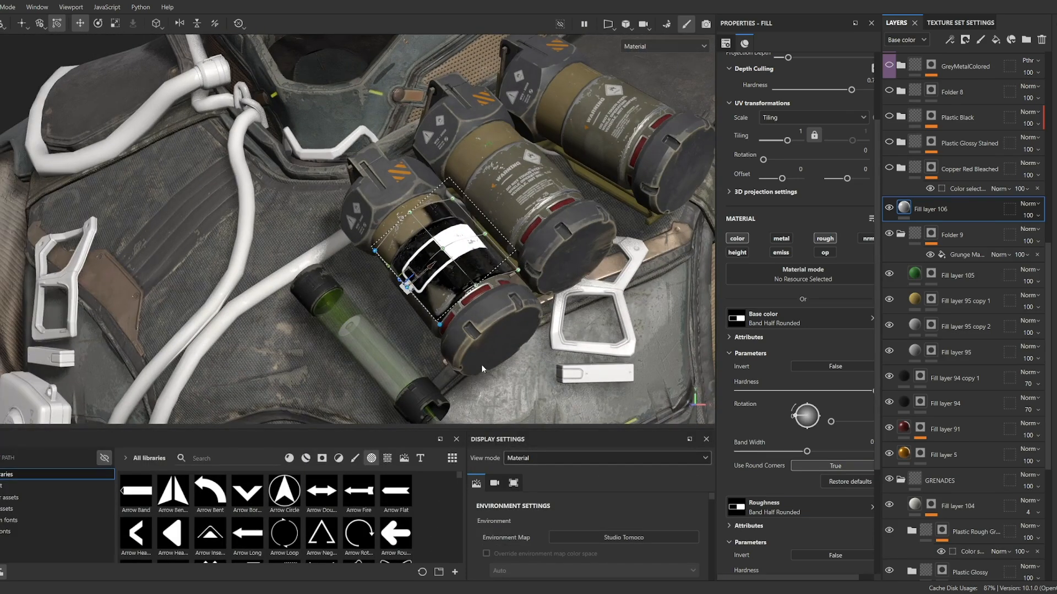
pyautogui.keyDown('alt'); pyautogui.moveTo(482, 369); pyautogui.dragTo(369, 347, button='middle'); pyautogui.keyUp('alt')
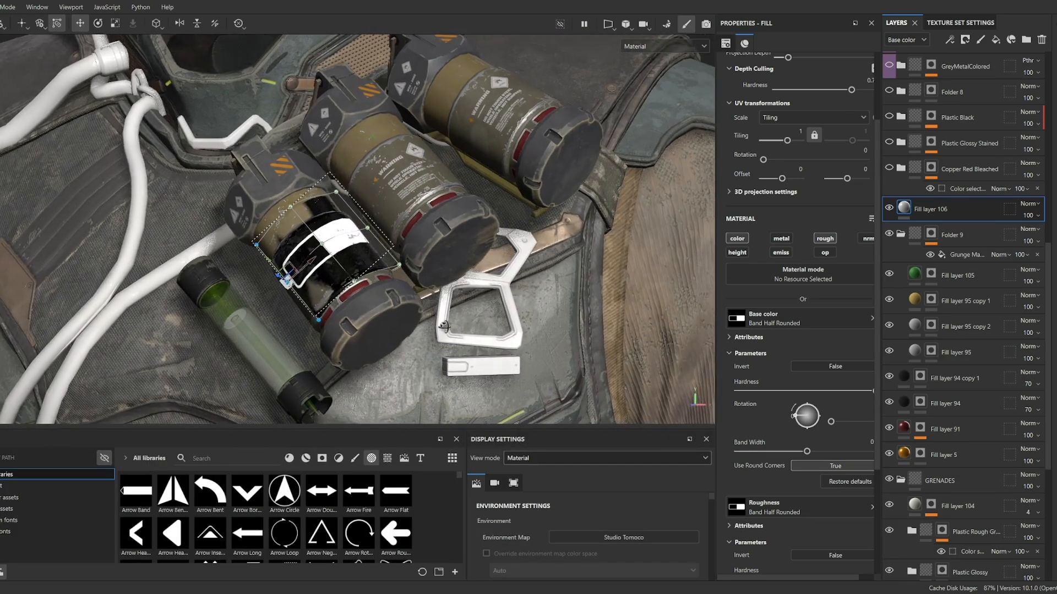